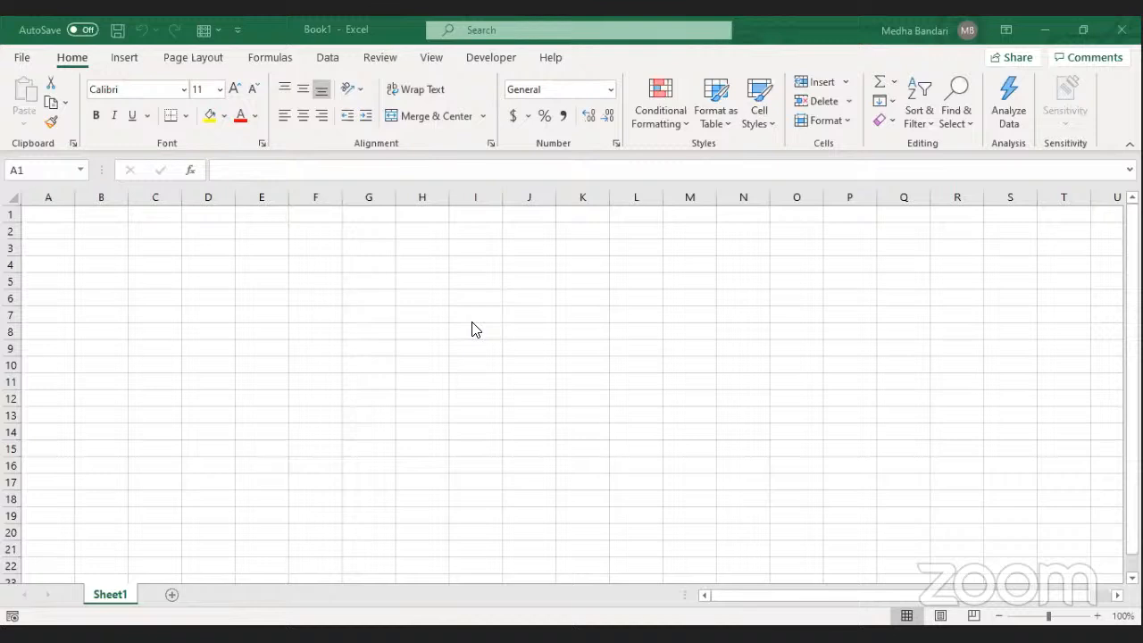
Start a data import from a folder and choose the CSV SALES folder in Pictures as the source
click(325, 58)
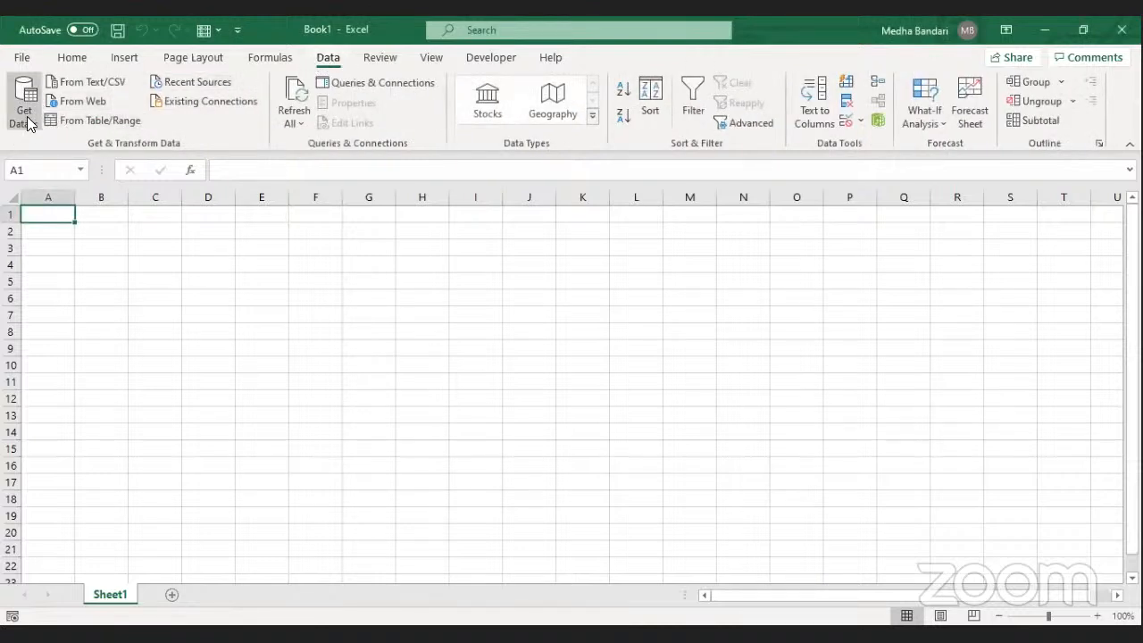
click(27, 116)
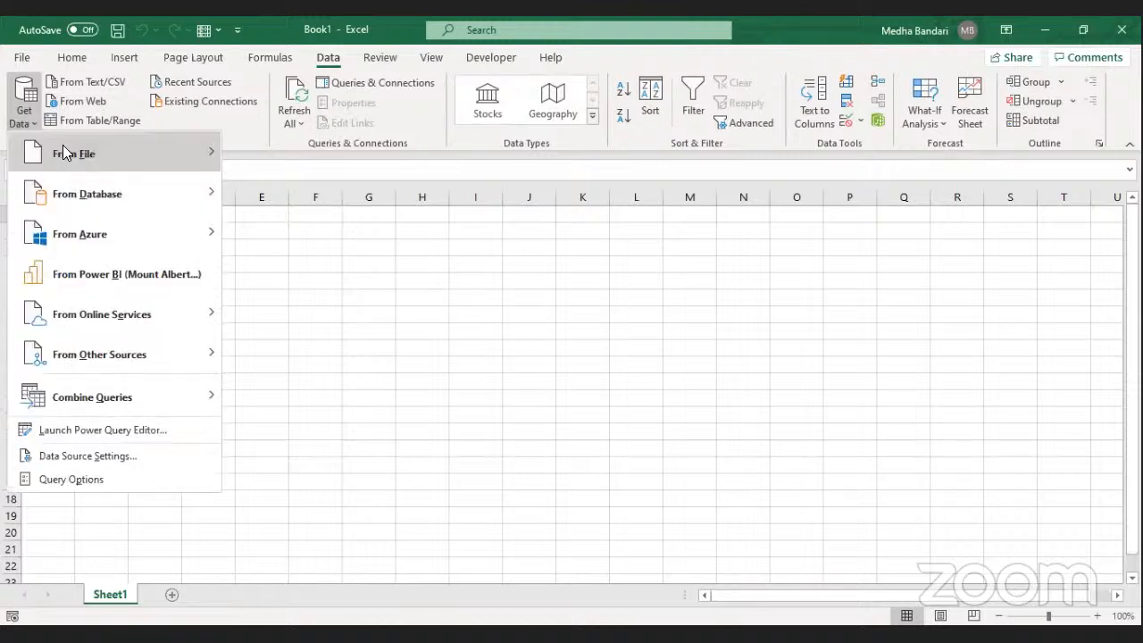
mouse_move(66, 154)
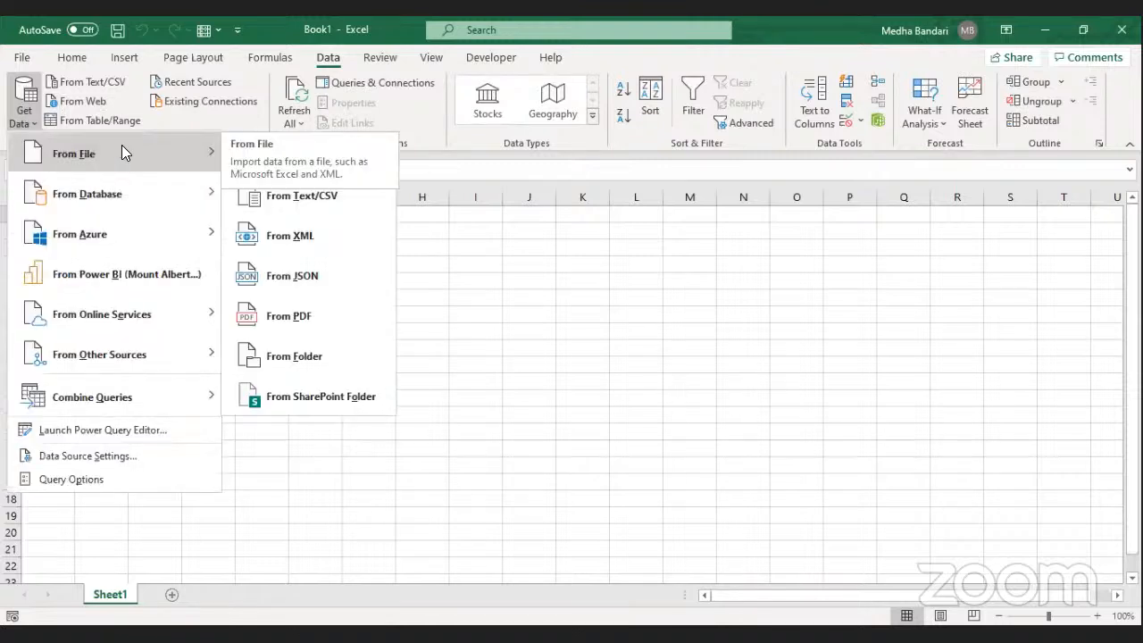
click(280, 357)
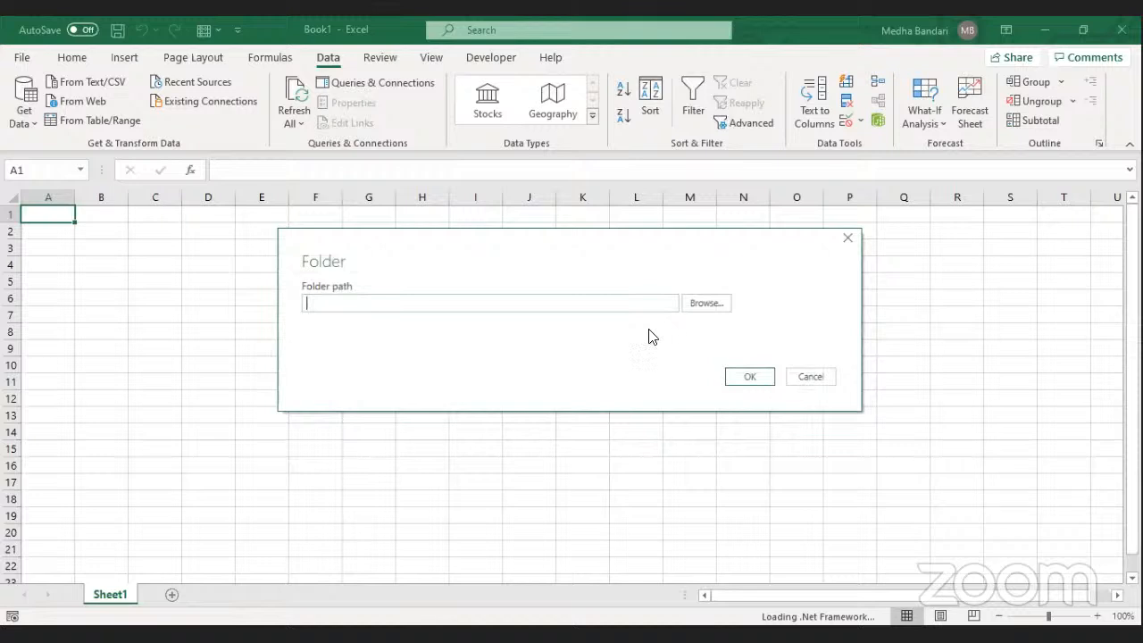
click(693, 306)
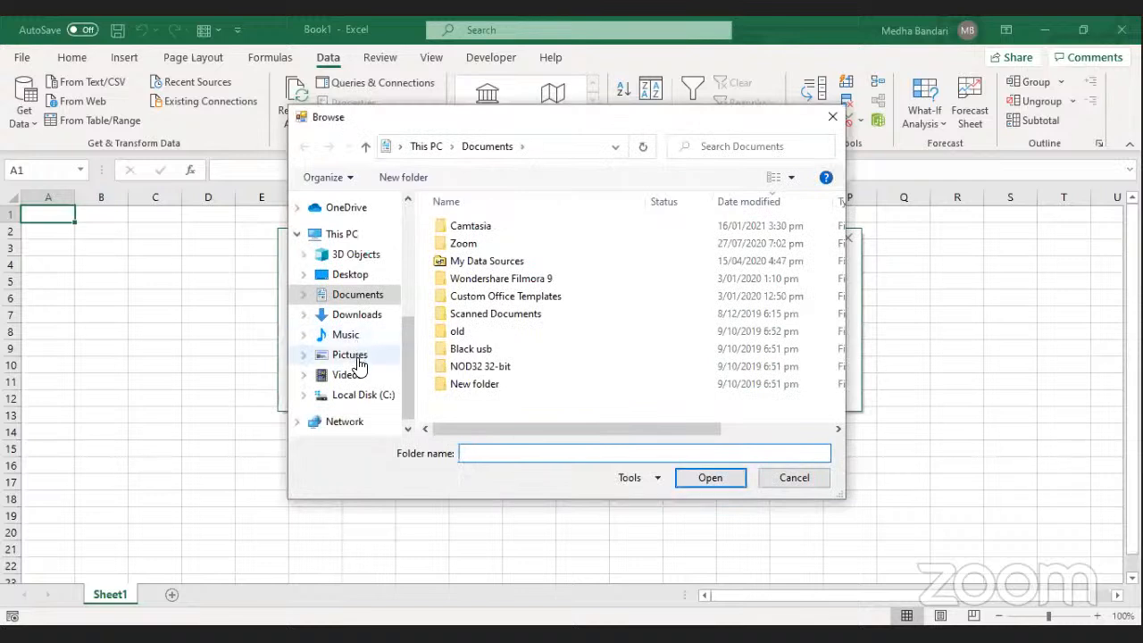
click(356, 360)
click(556, 286)
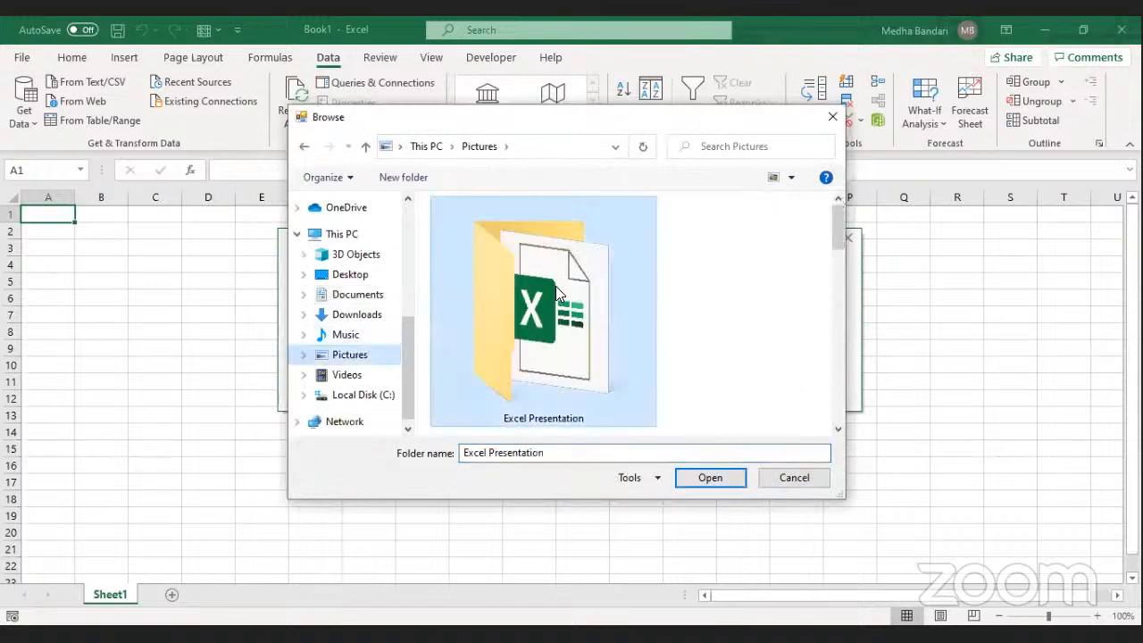
drag(839, 213, 839, 253)
click(580, 307)
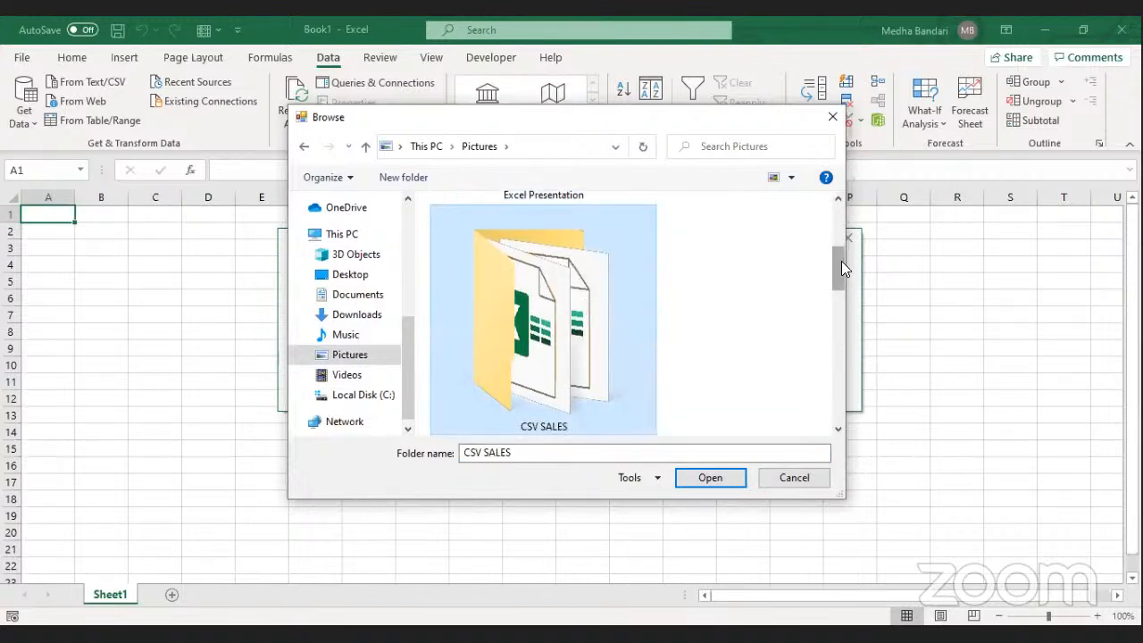
scroll(843, 261, down, 1)
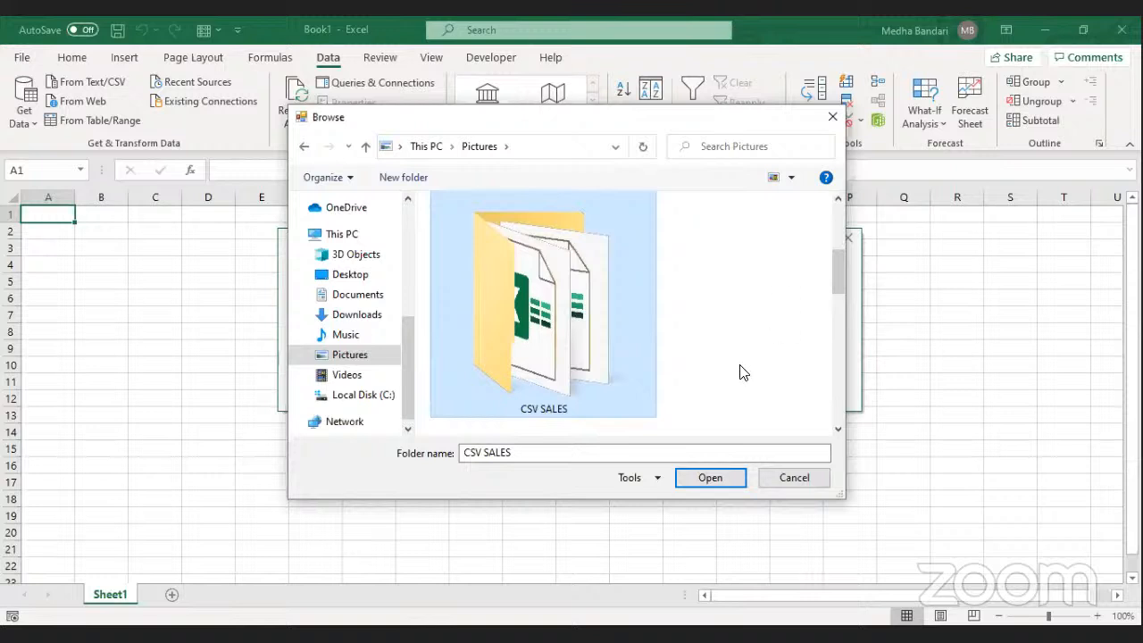
click(709, 477)
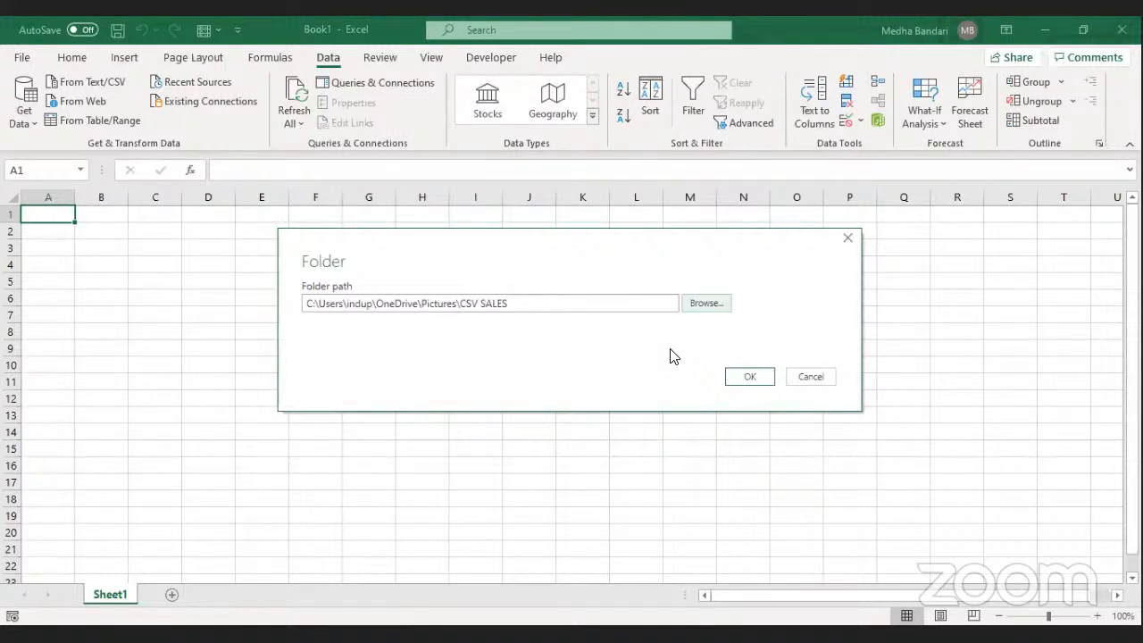
click(745, 377)
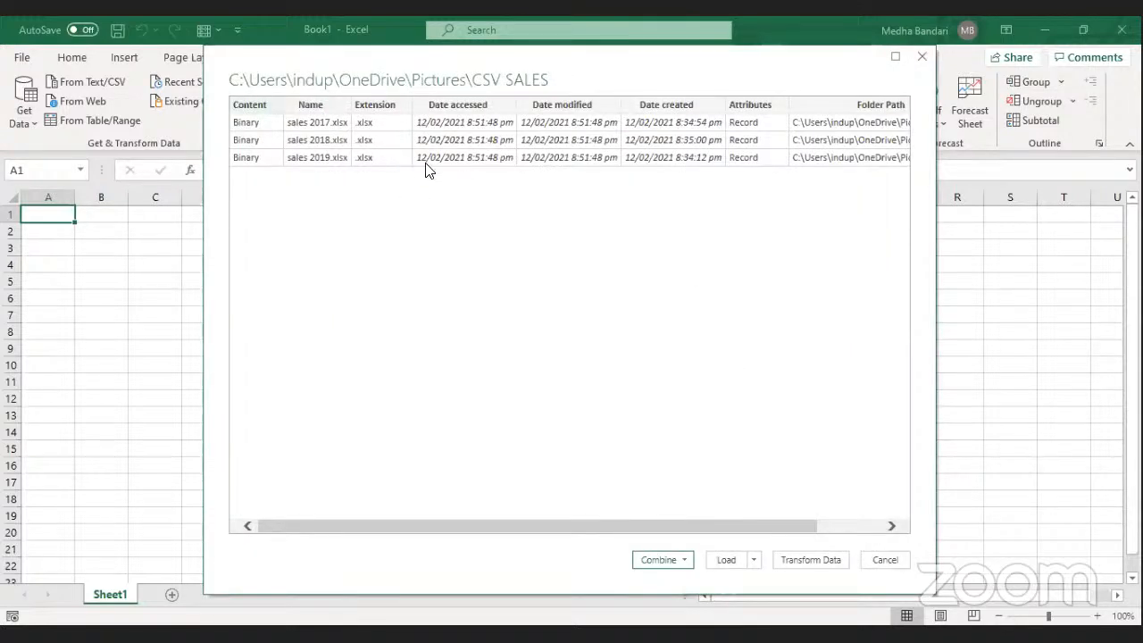
Combine and transform the folder's sales files, using First file as the sample and Sheet 1 as the object to extract
click(681, 561)
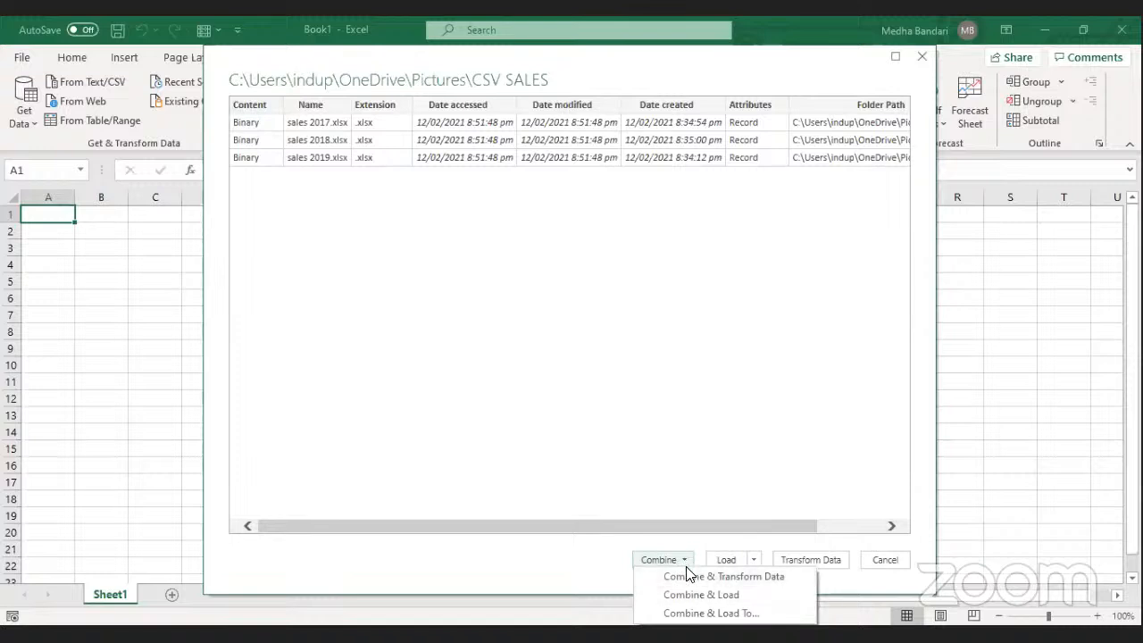
click(688, 576)
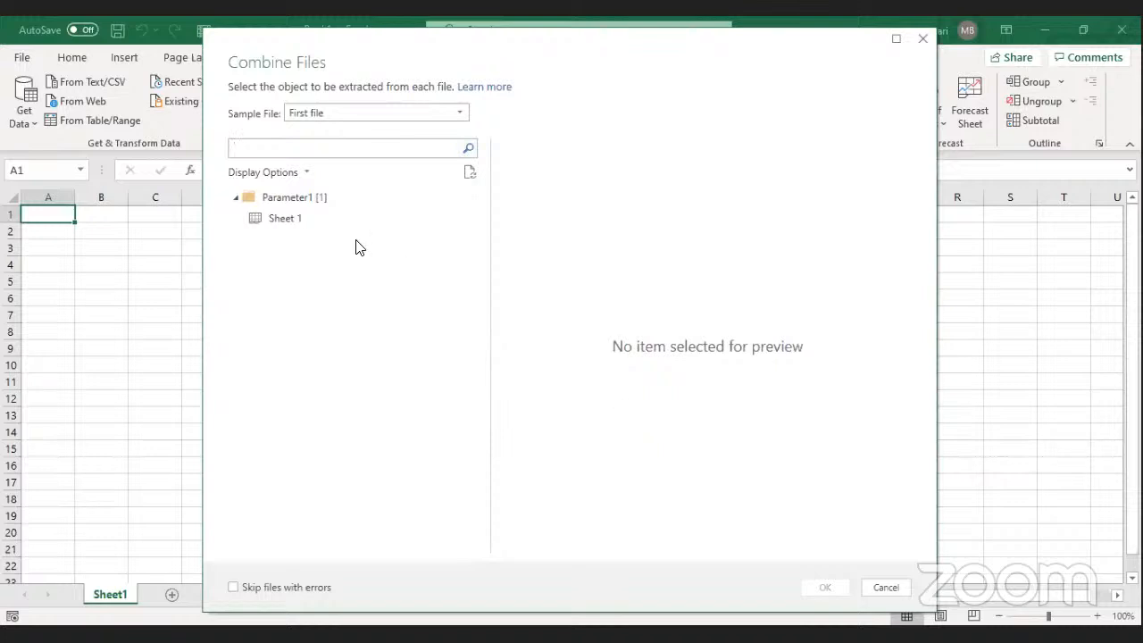
click(289, 218)
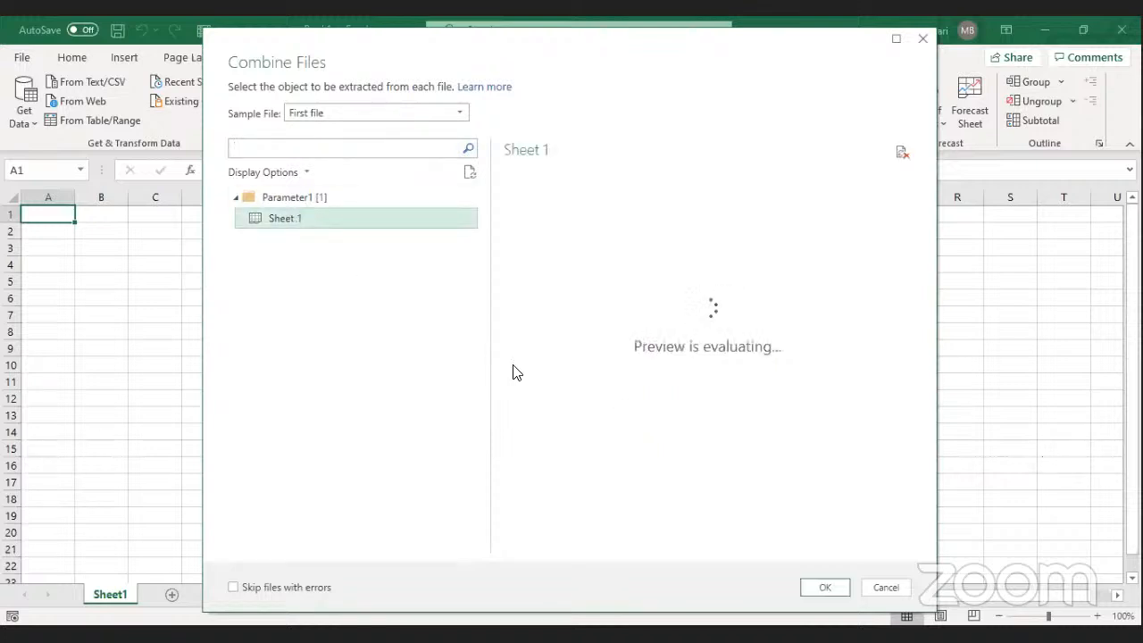
drag(607, 554, 580, 549)
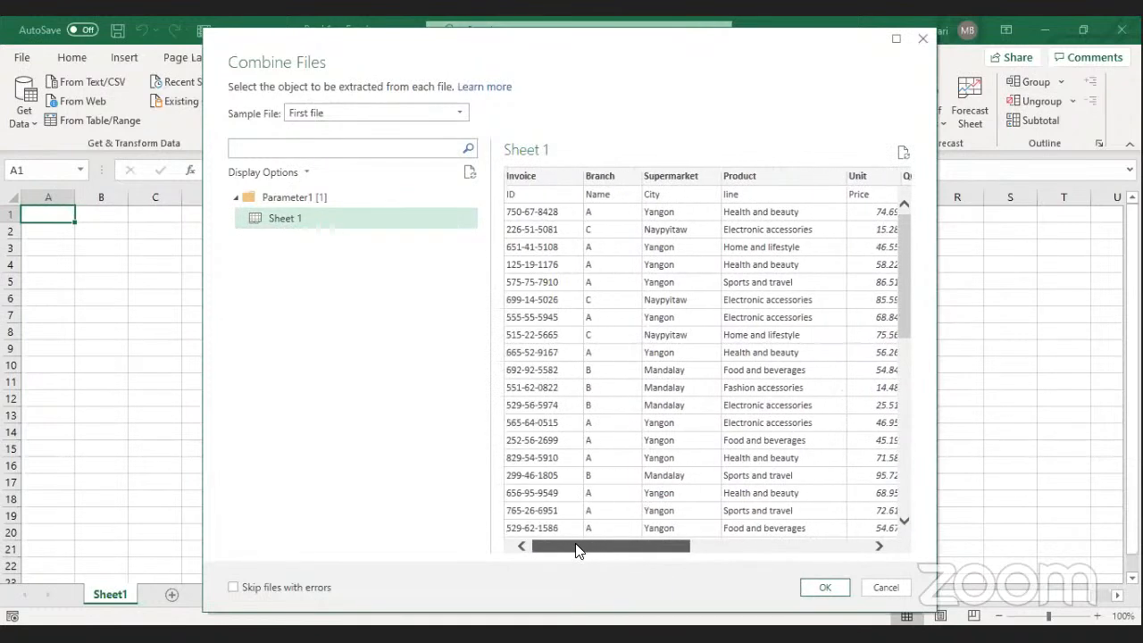
click(354, 114)
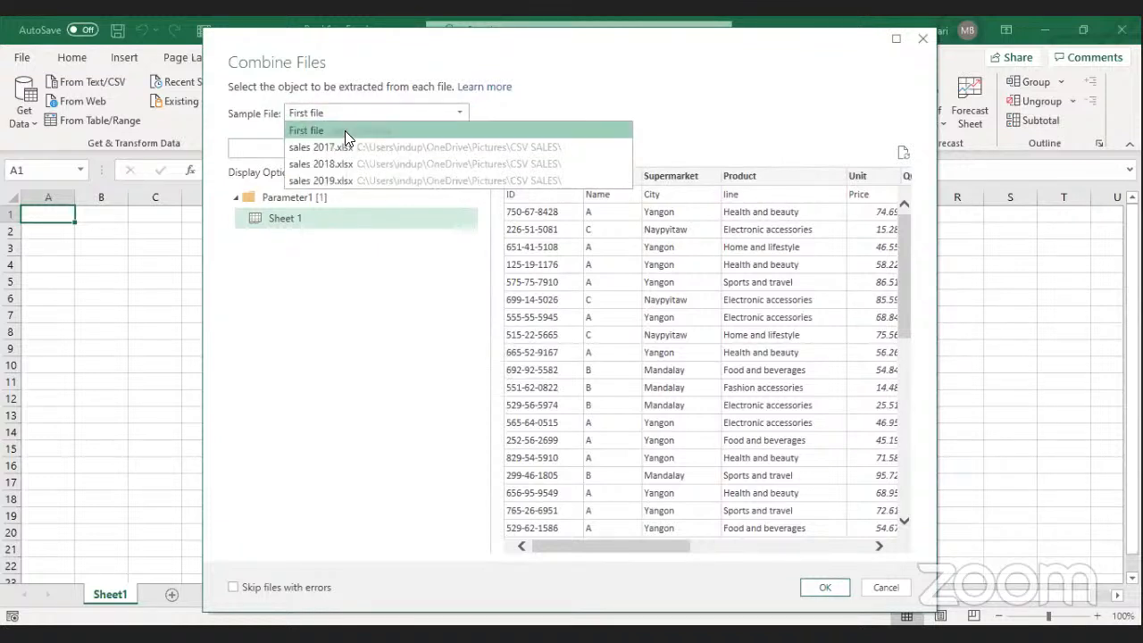
click(345, 131)
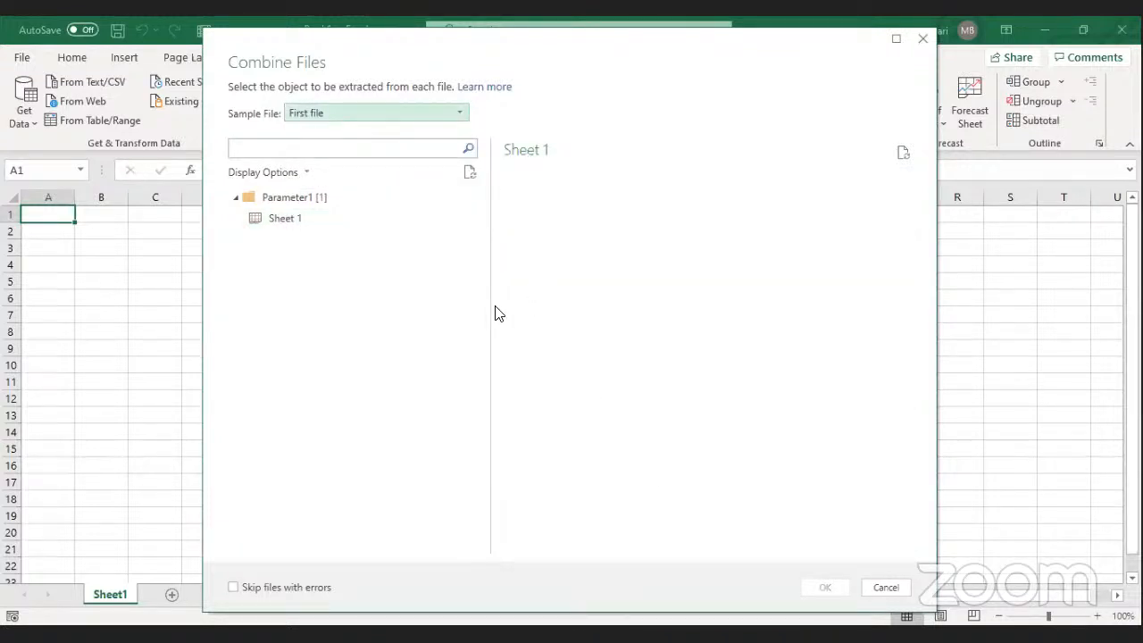
click(307, 219)
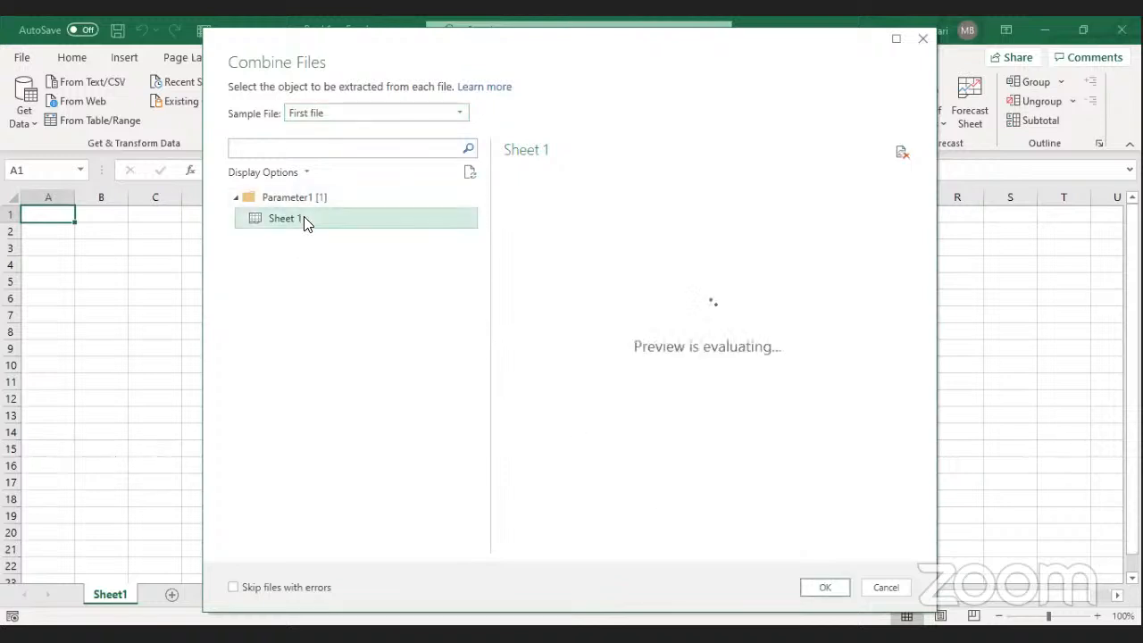
click(813, 586)
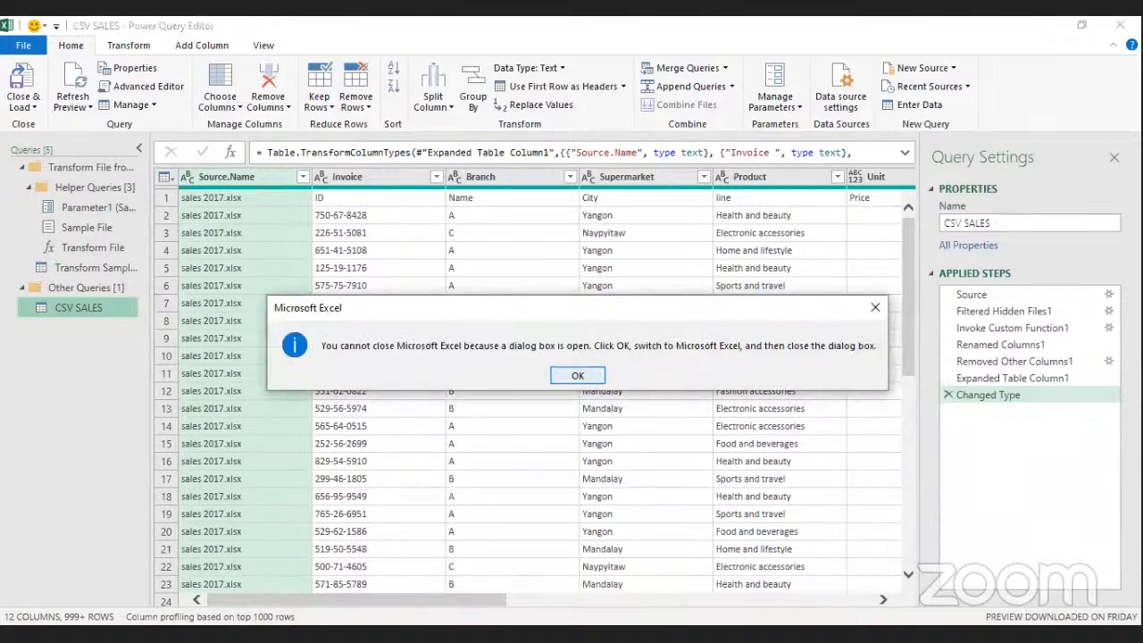
key(Return)
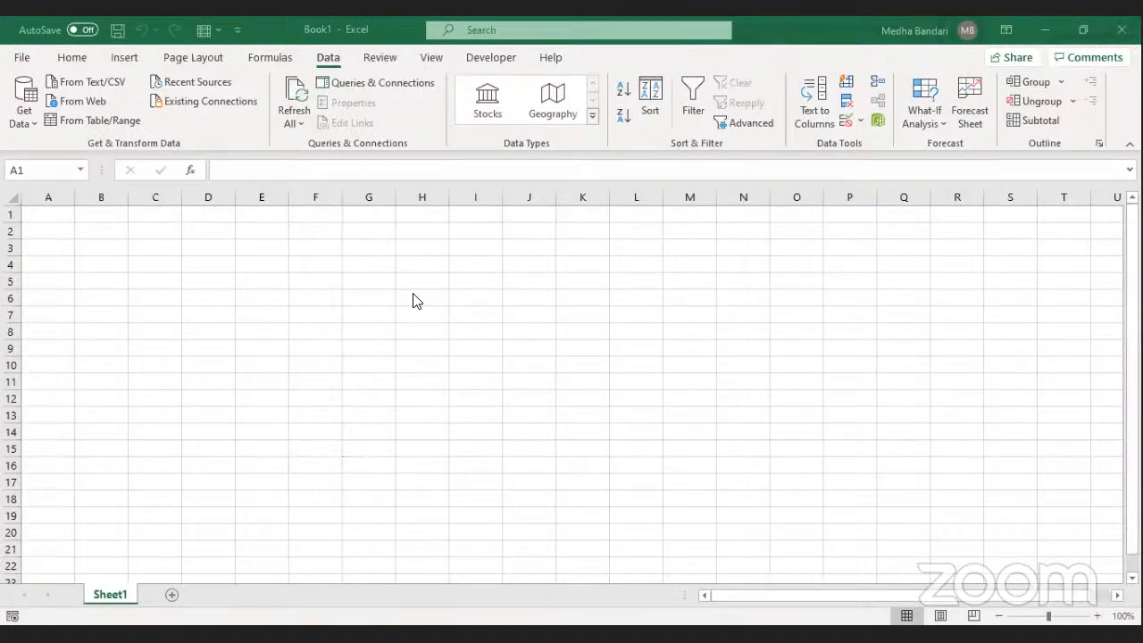
Import data from a folder again, with the CSV SALES folder in Pictures as the source
click(31, 124)
mouse_move(89, 154)
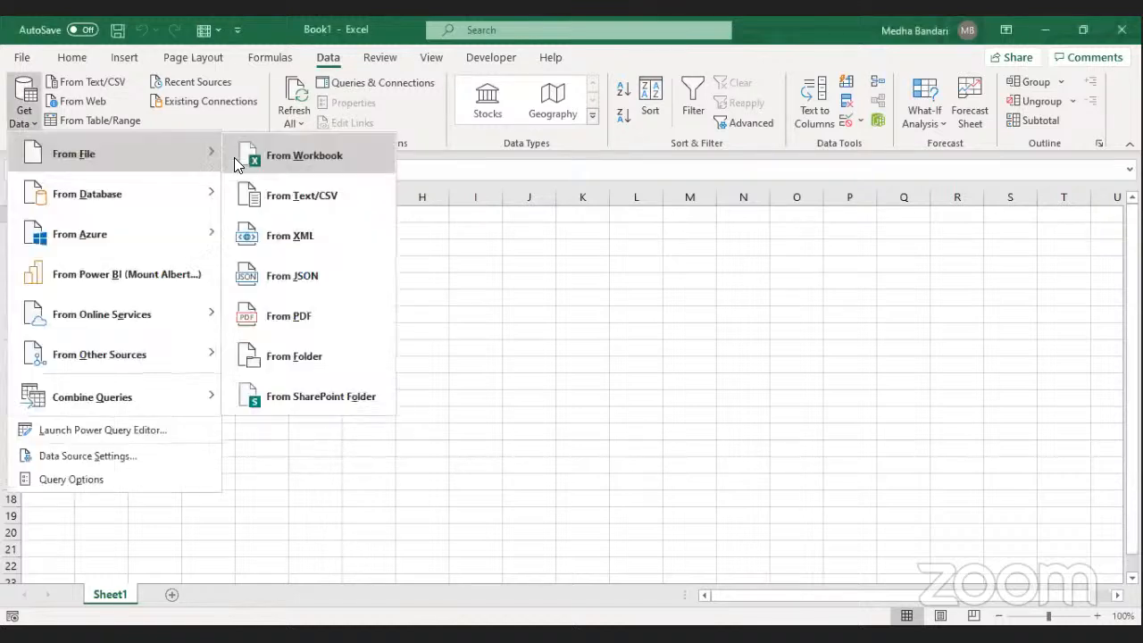
click(286, 356)
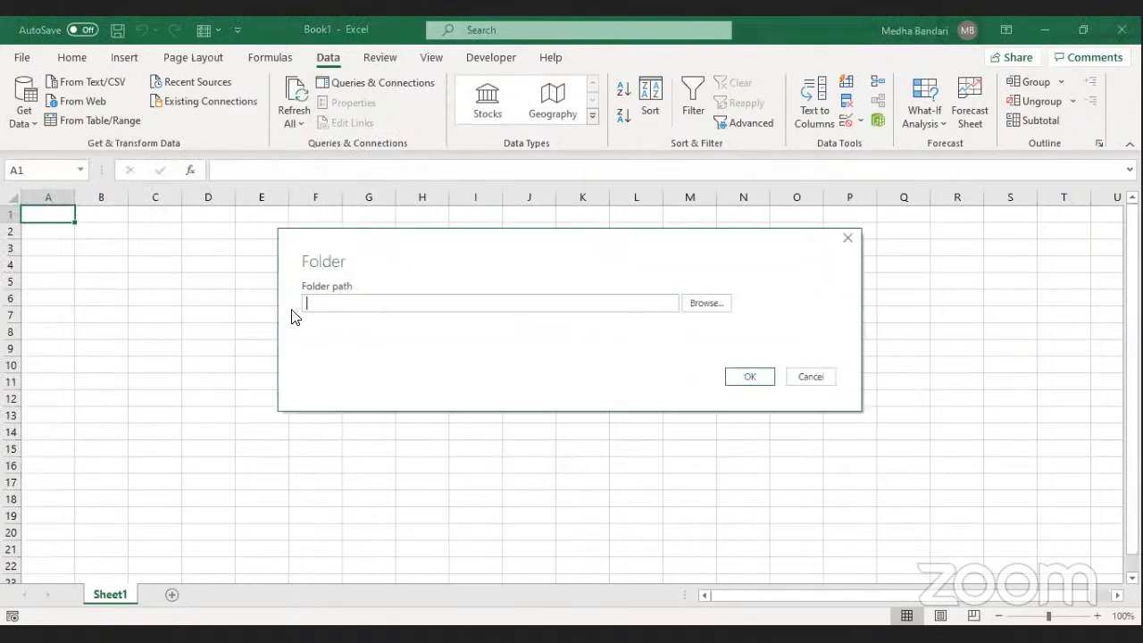
click(706, 305)
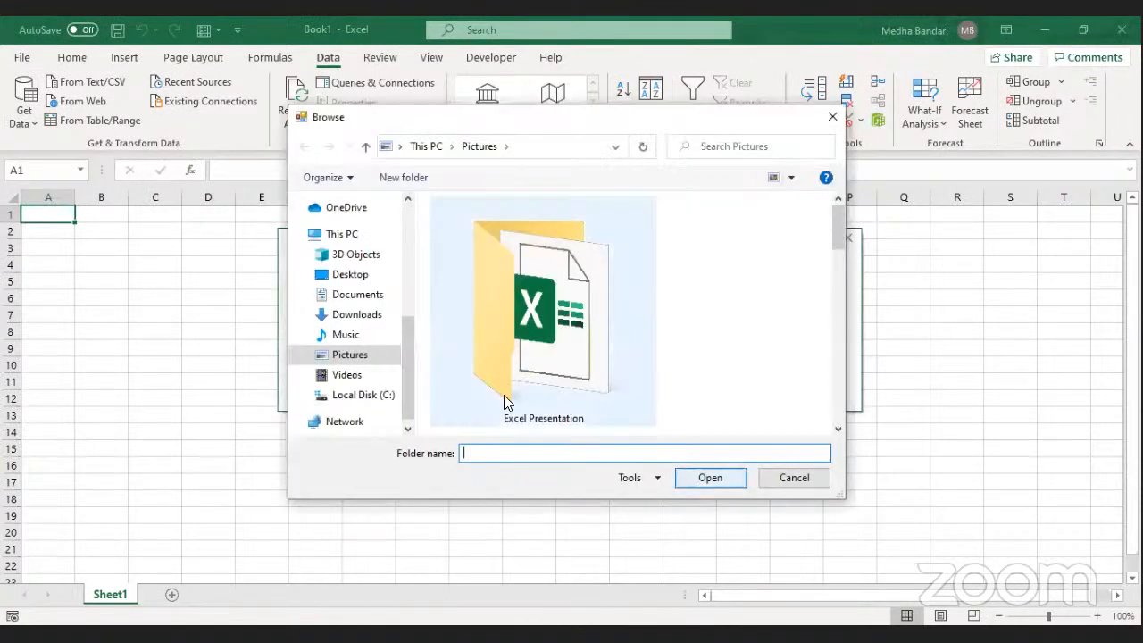
scroll(836, 232, down, 2)
click(522, 344)
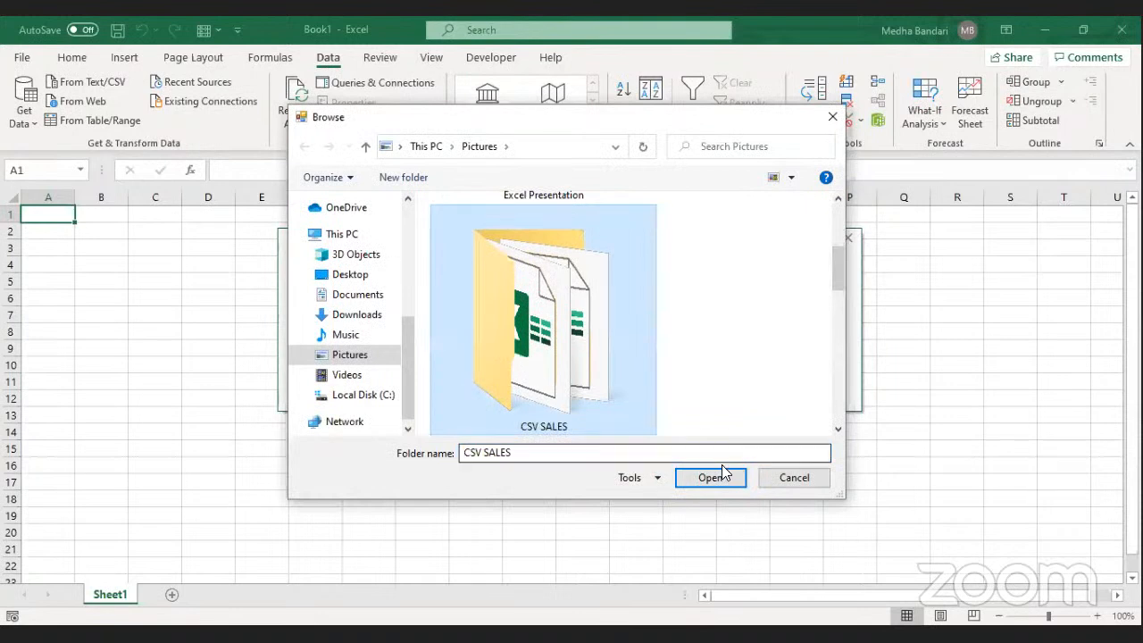
click(725, 482)
click(744, 378)
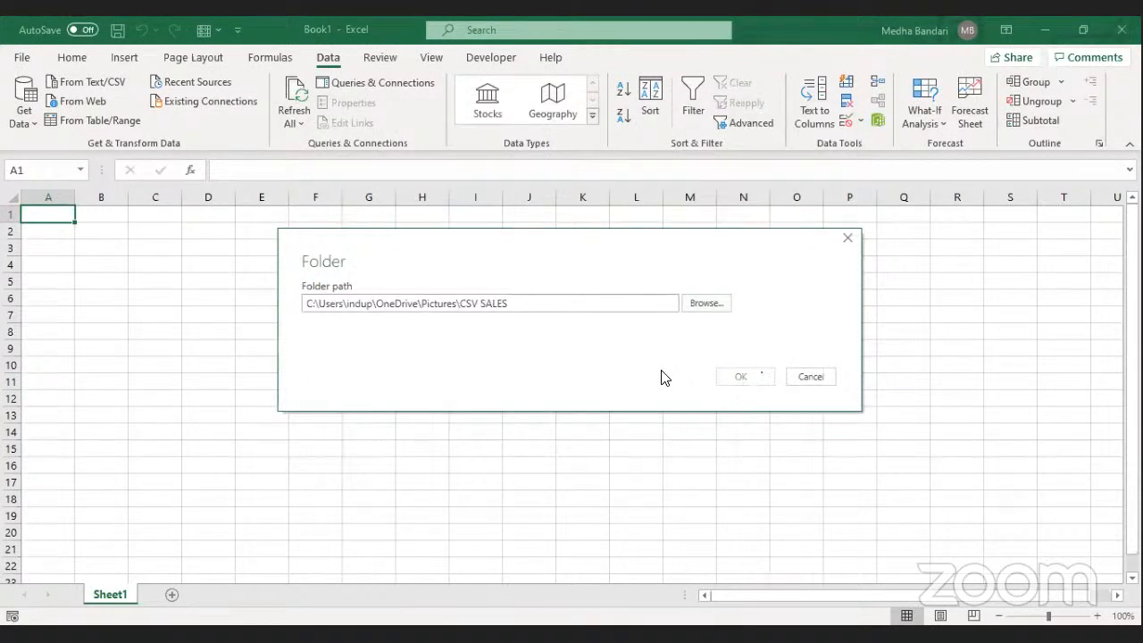
Combine the files with Combine & Transform Data, extracting Sheet 1 from each file
click(661, 558)
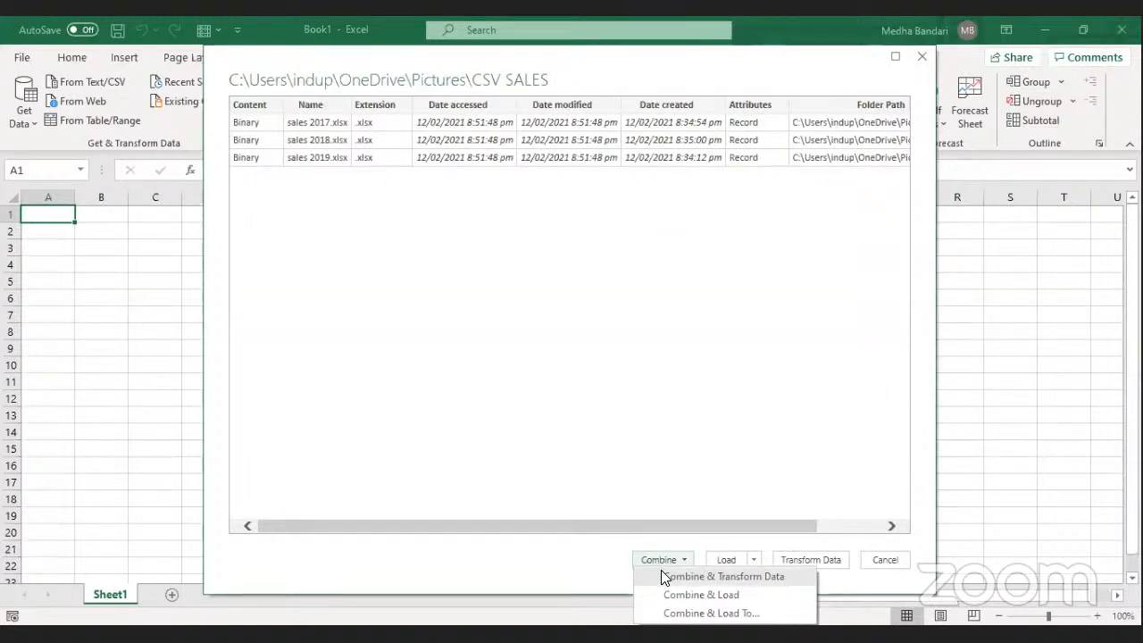
click(664, 577)
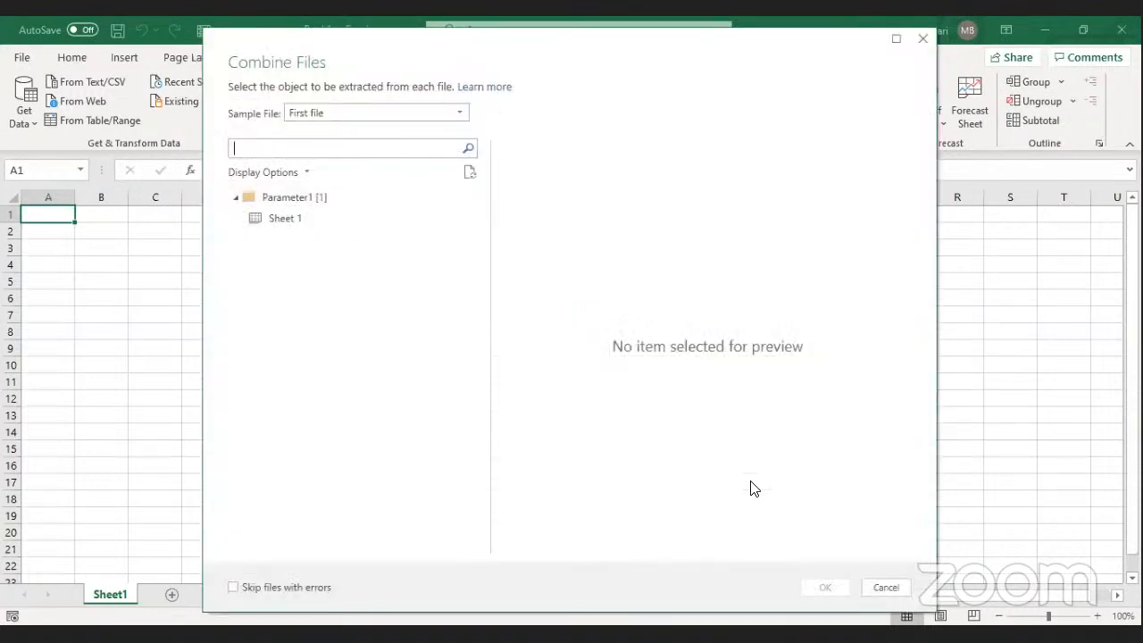
click(332, 222)
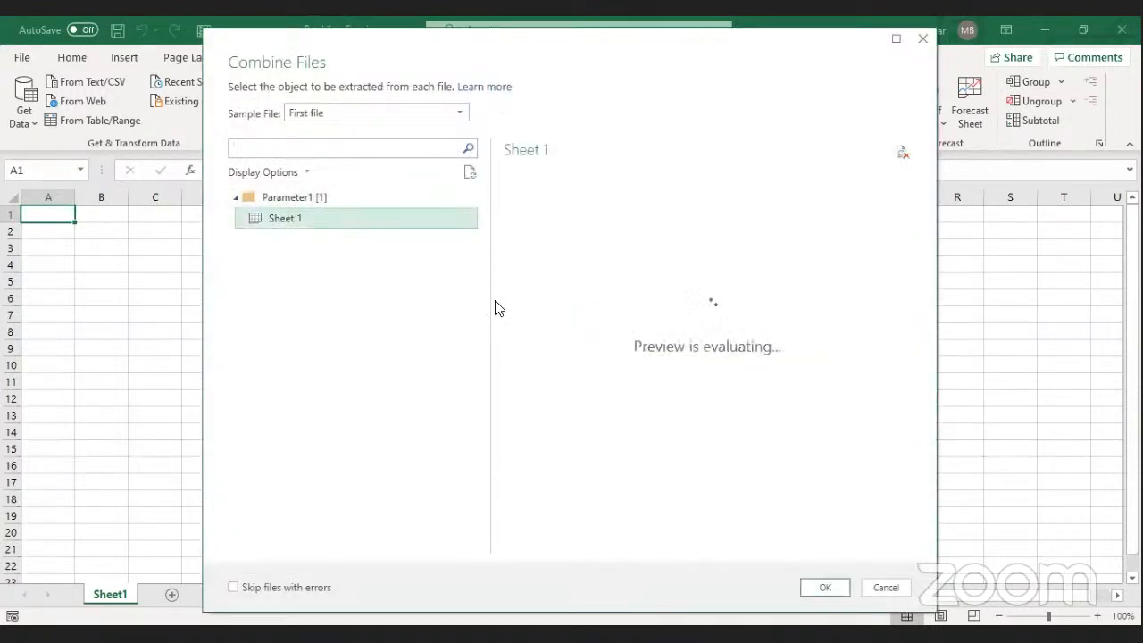
click(824, 588)
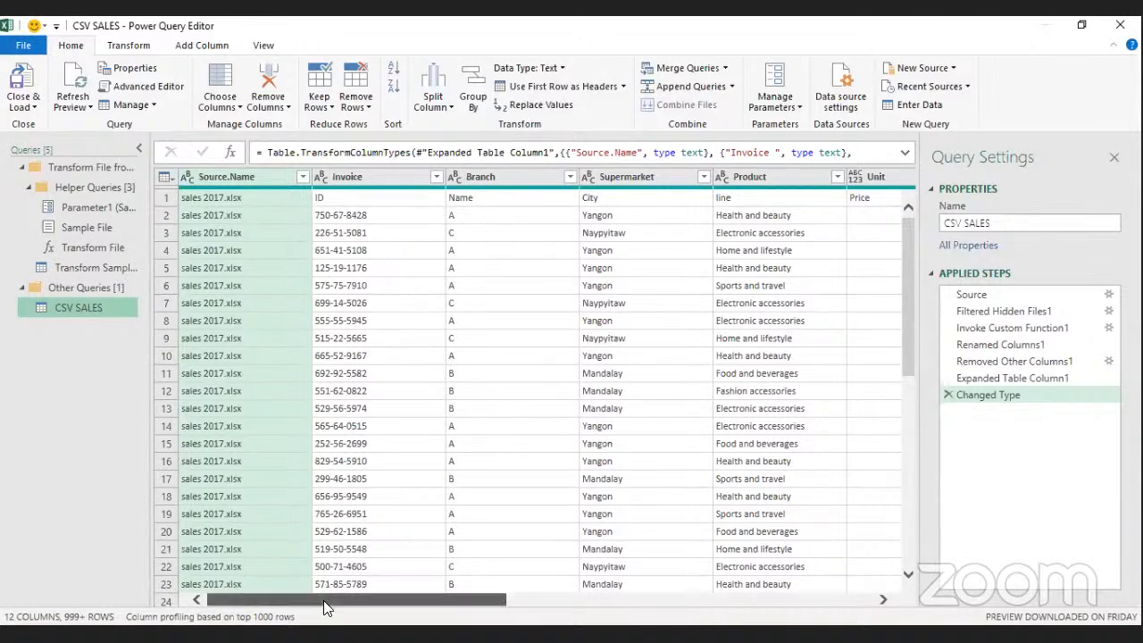
Load the full list of source files in the Source.Name filter and apply it with all three sales files selected
drag(323, 600, 220, 600)
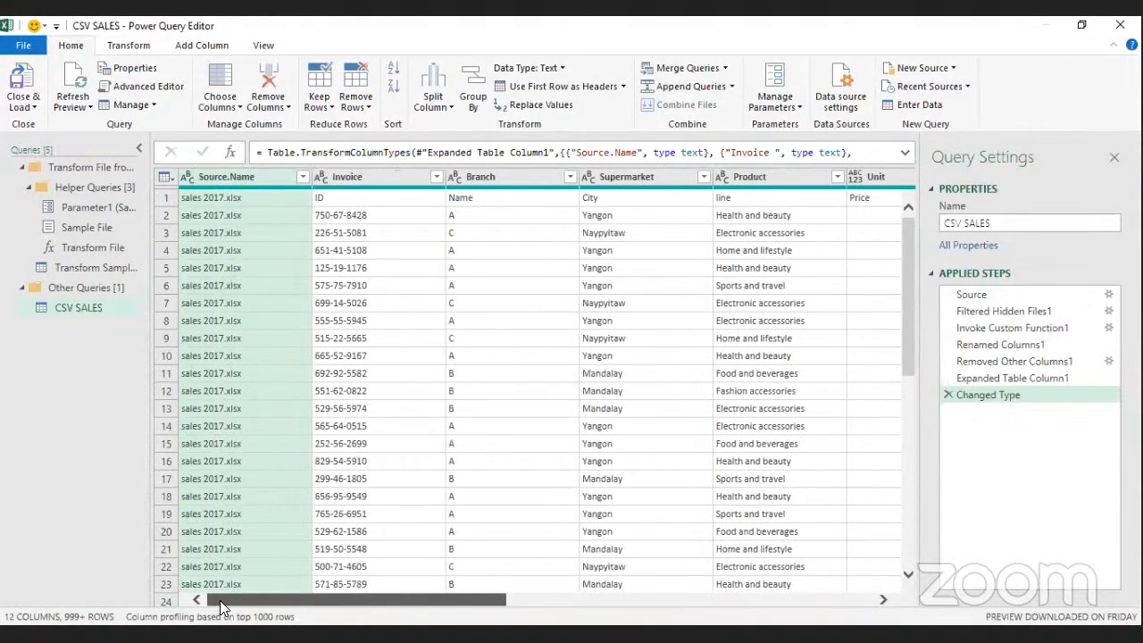
click(304, 177)
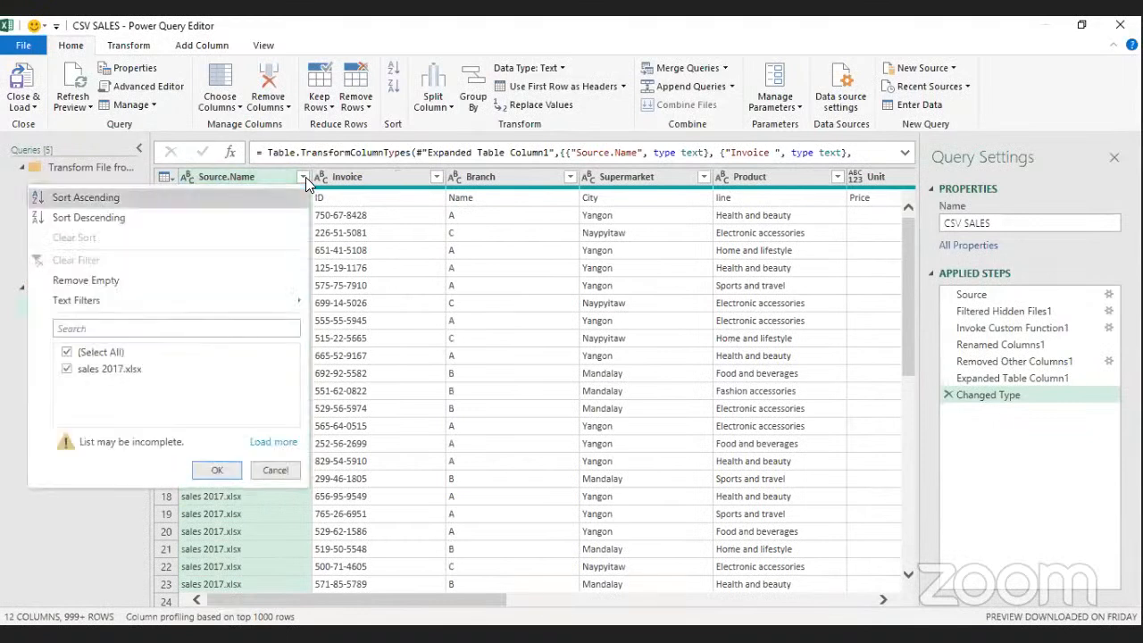
click(271, 442)
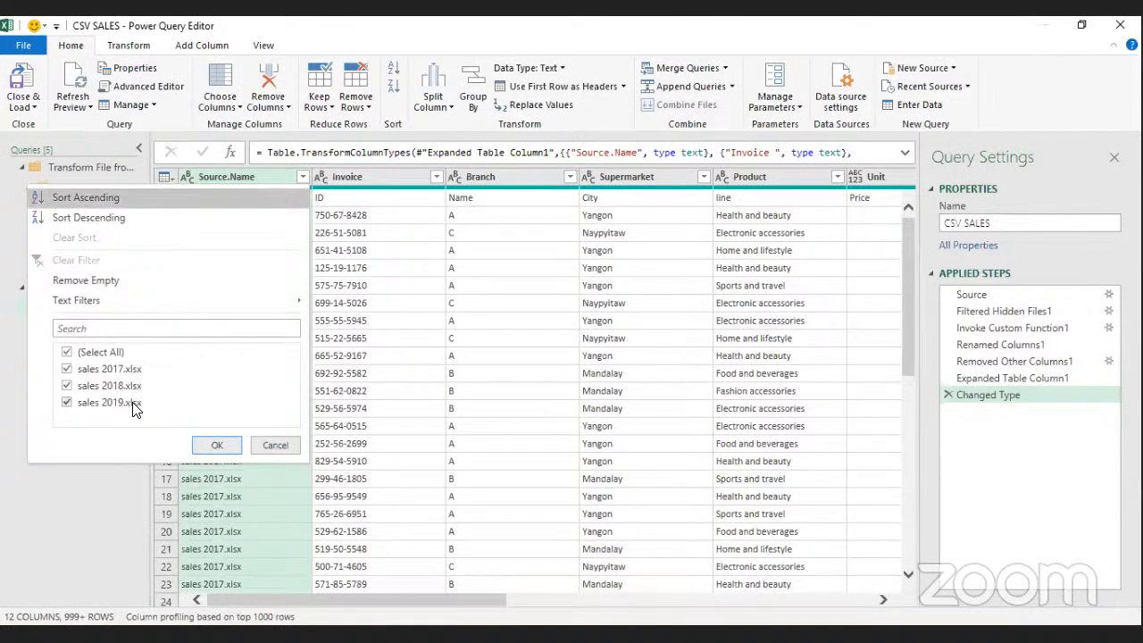
click(216, 445)
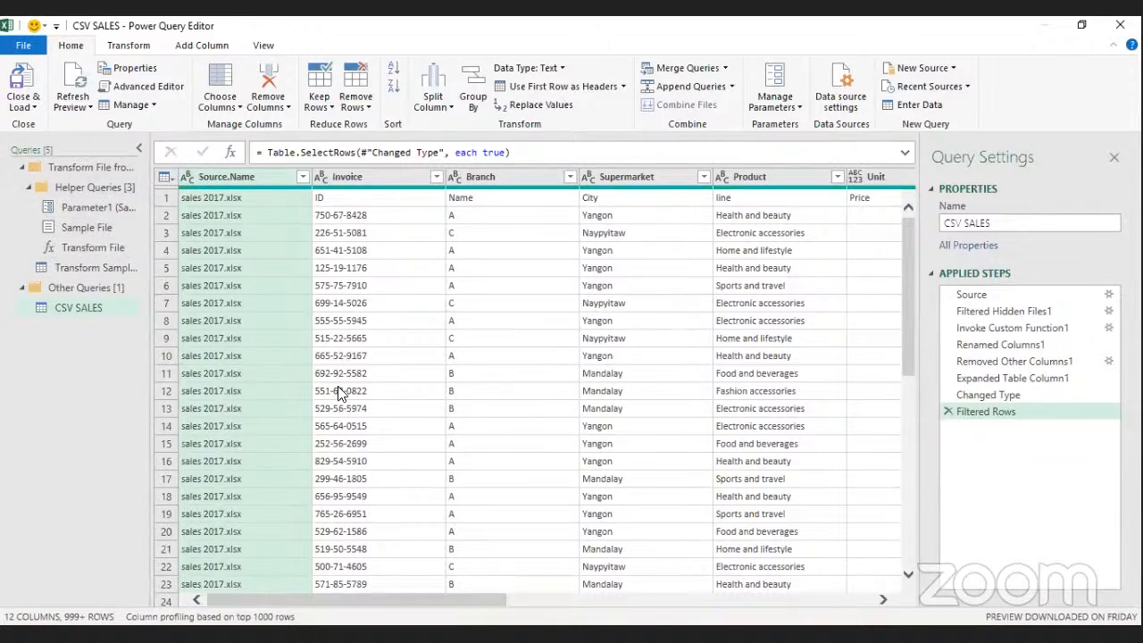
Open the Transform Sample File query and delete its Promoted Headers step
click(107, 266)
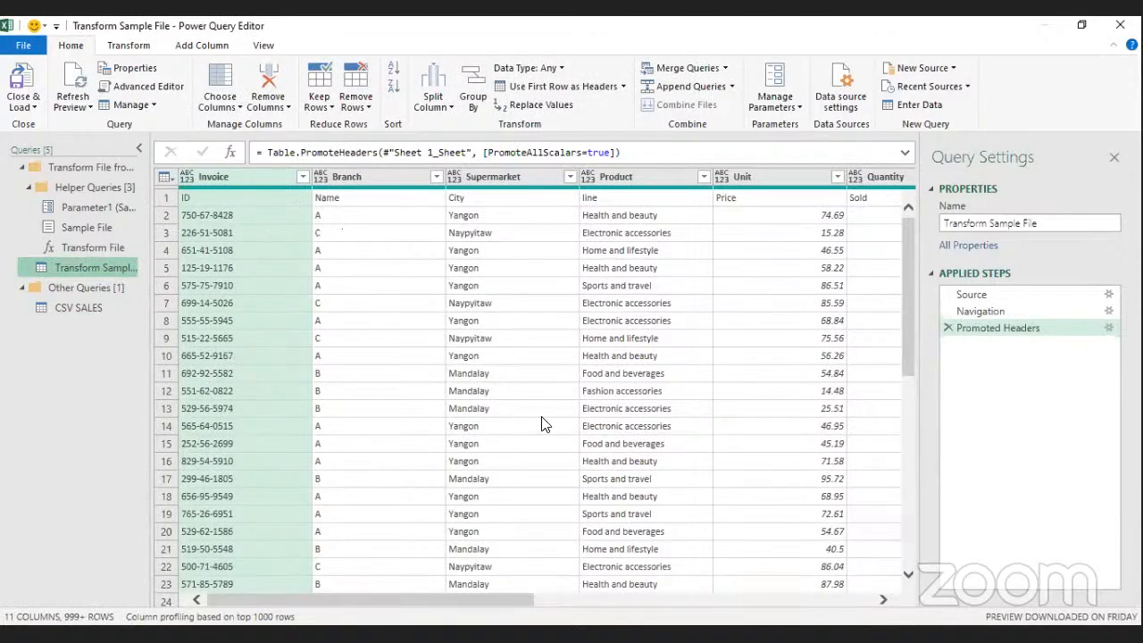
drag(390, 602, 291, 607)
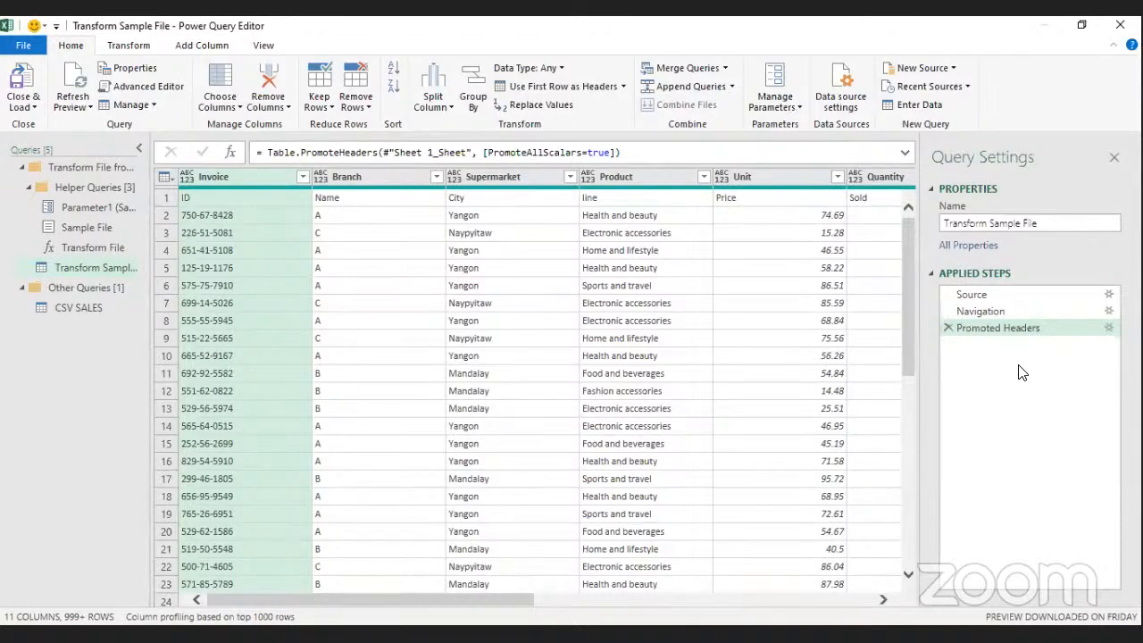
click(949, 329)
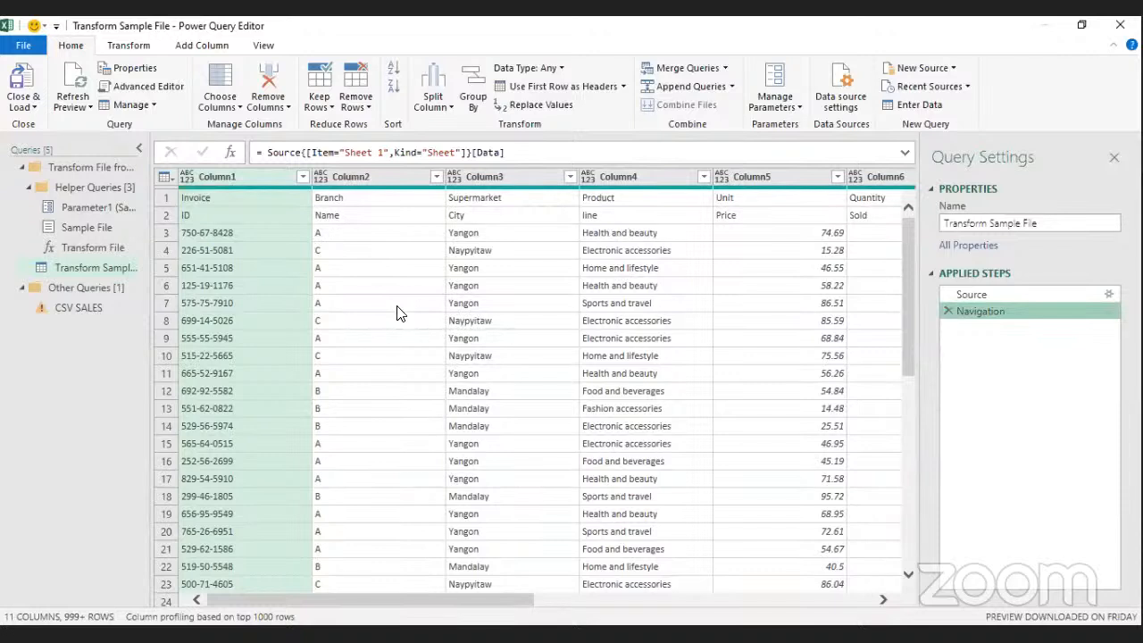
Transpose the table and merge Column1 and Column2 into a column named Merged, using a space as the separator
click(127, 47)
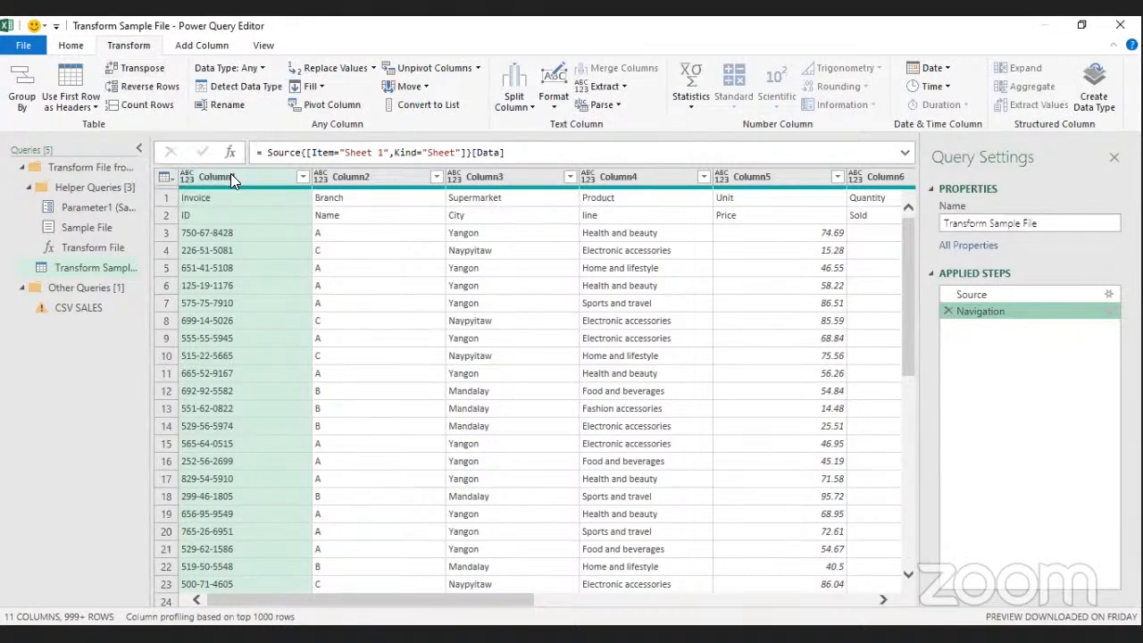
click(134, 69)
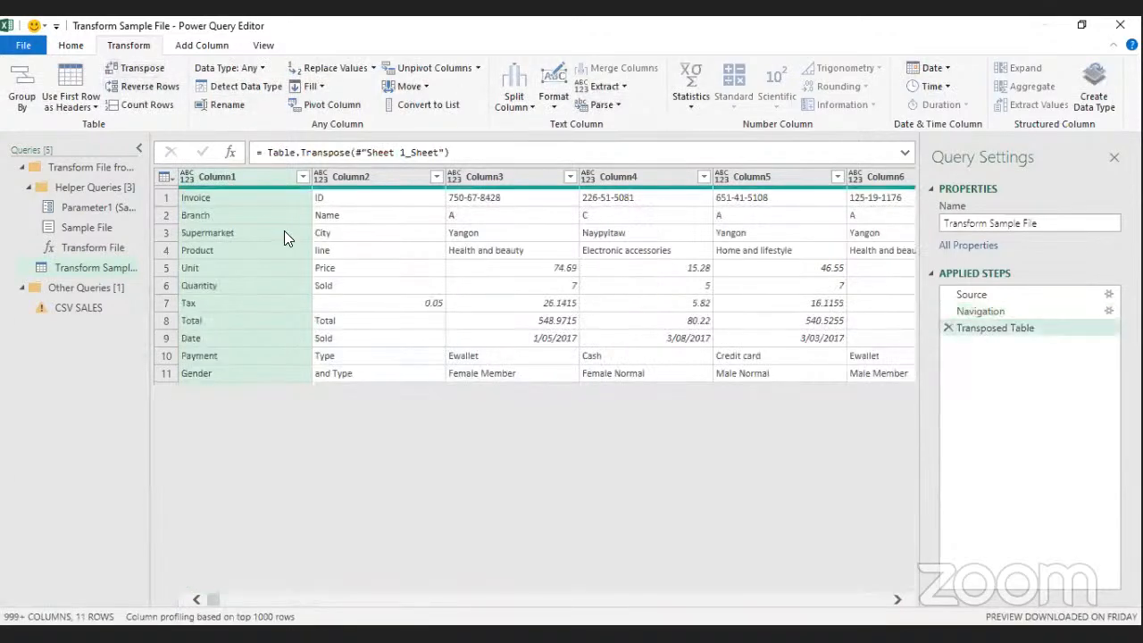
ctrl+click(323, 179)
click(275, 179)
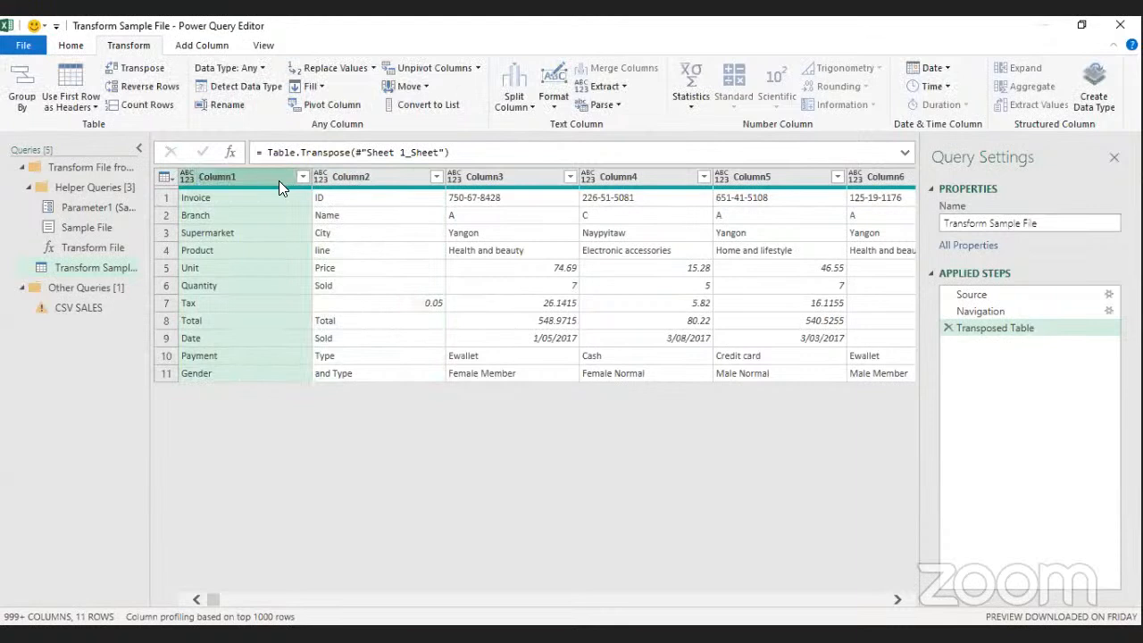
ctrl+click(365, 176)
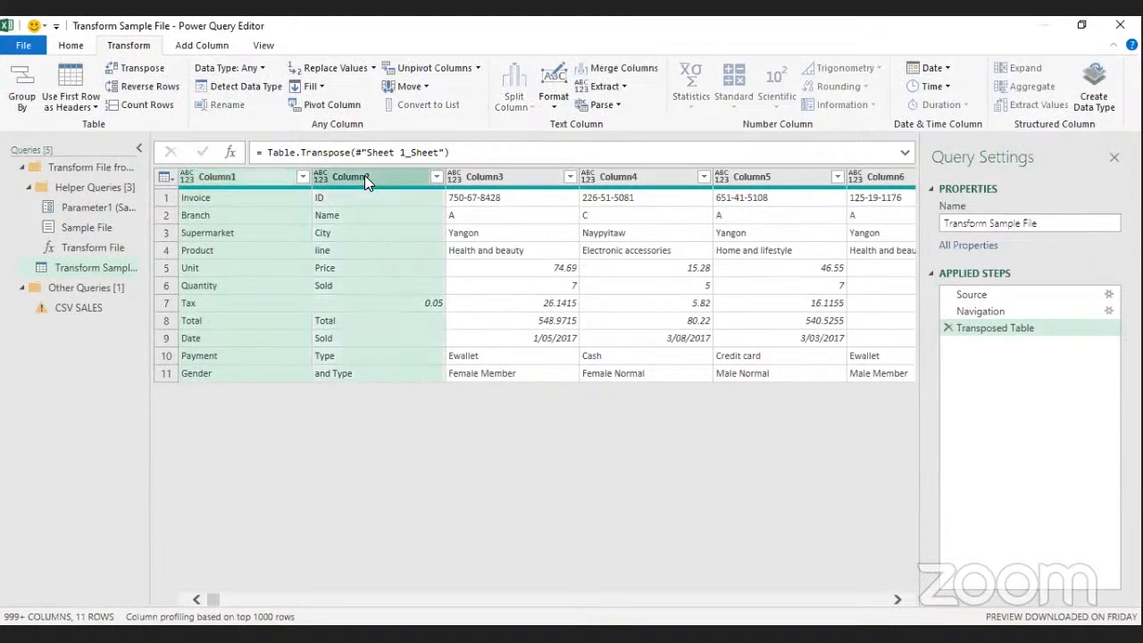
right_click(300, 176)
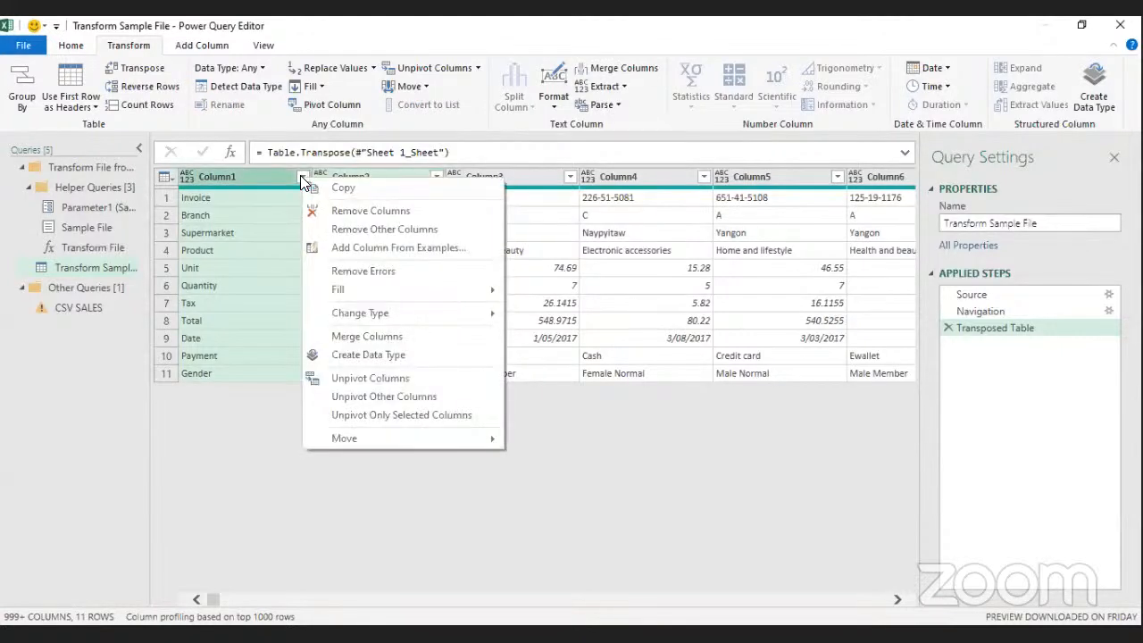
click(344, 336)
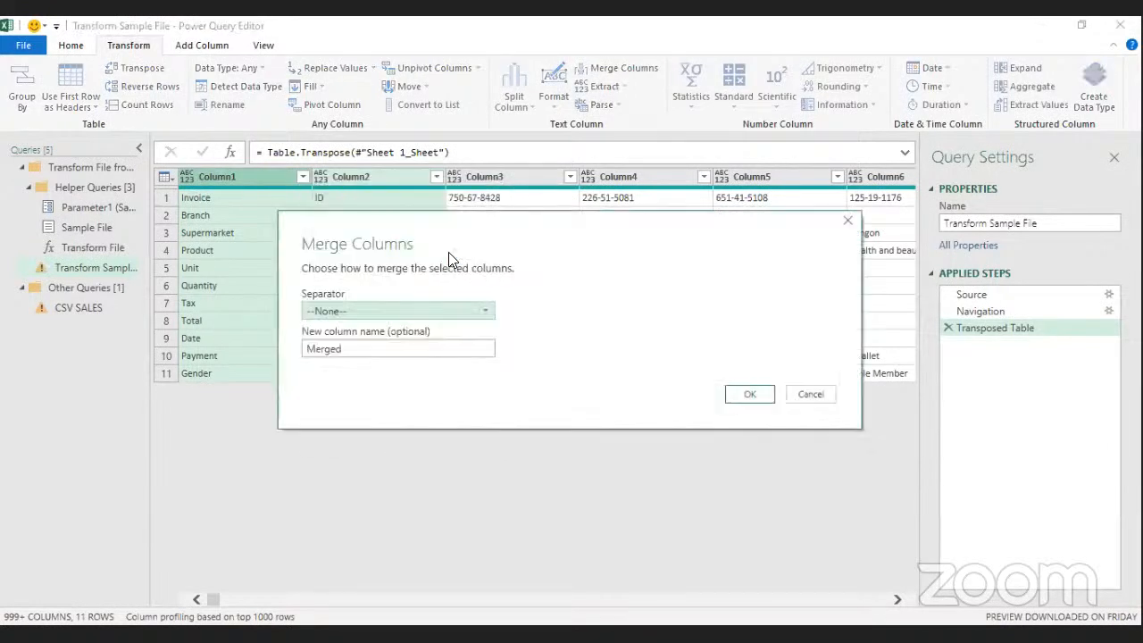
click(420, 313)
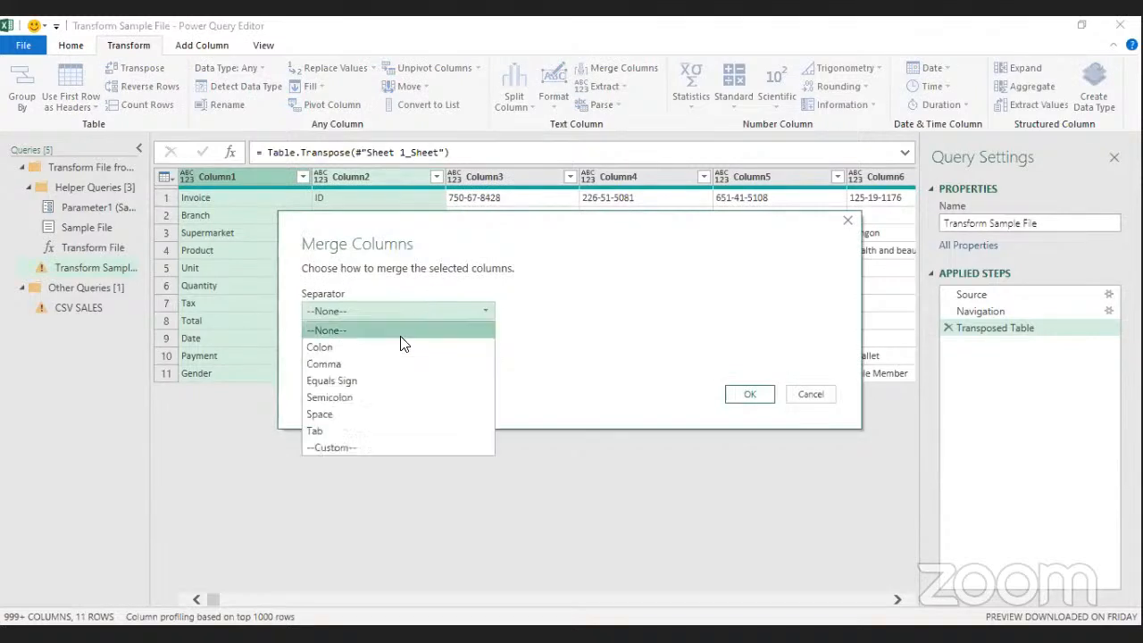
click(359, 416)
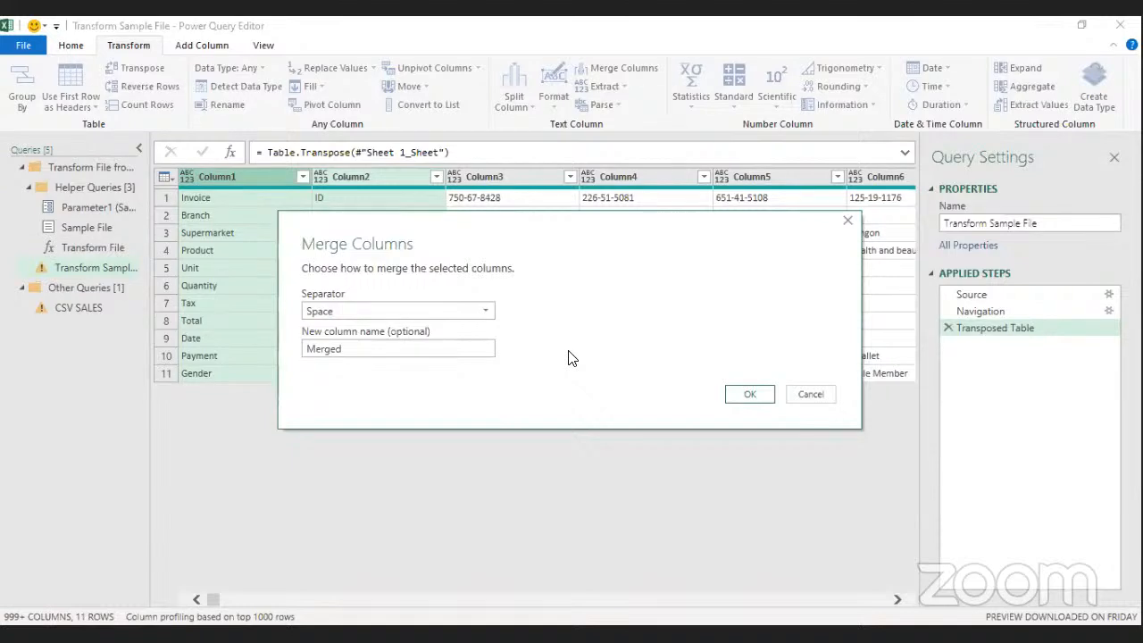
click(446, 310)
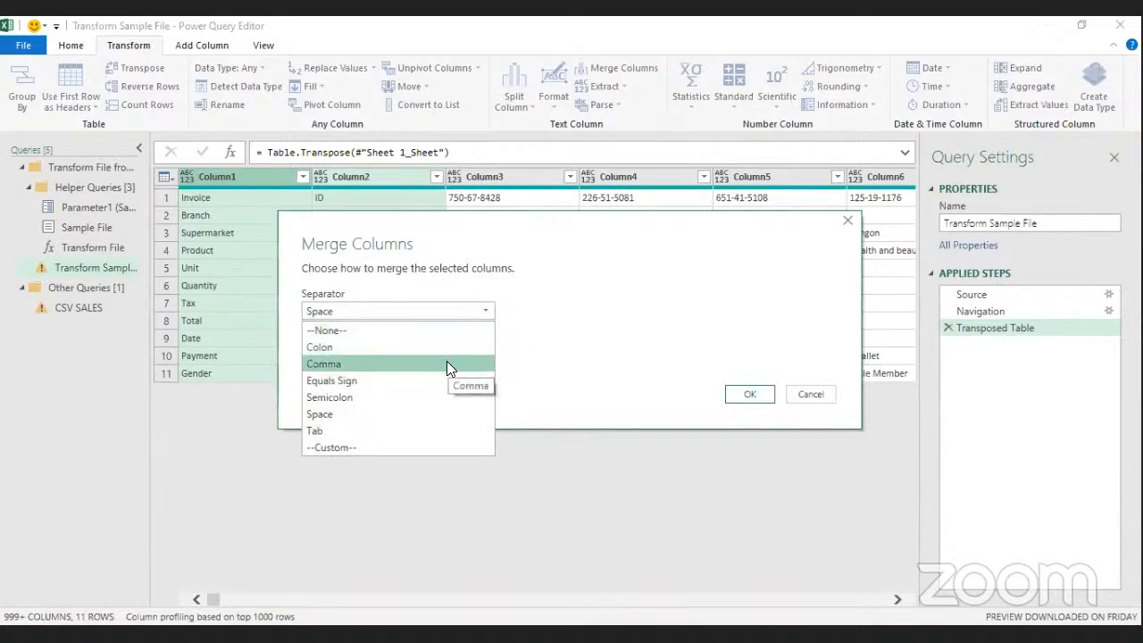
click(583, 335)
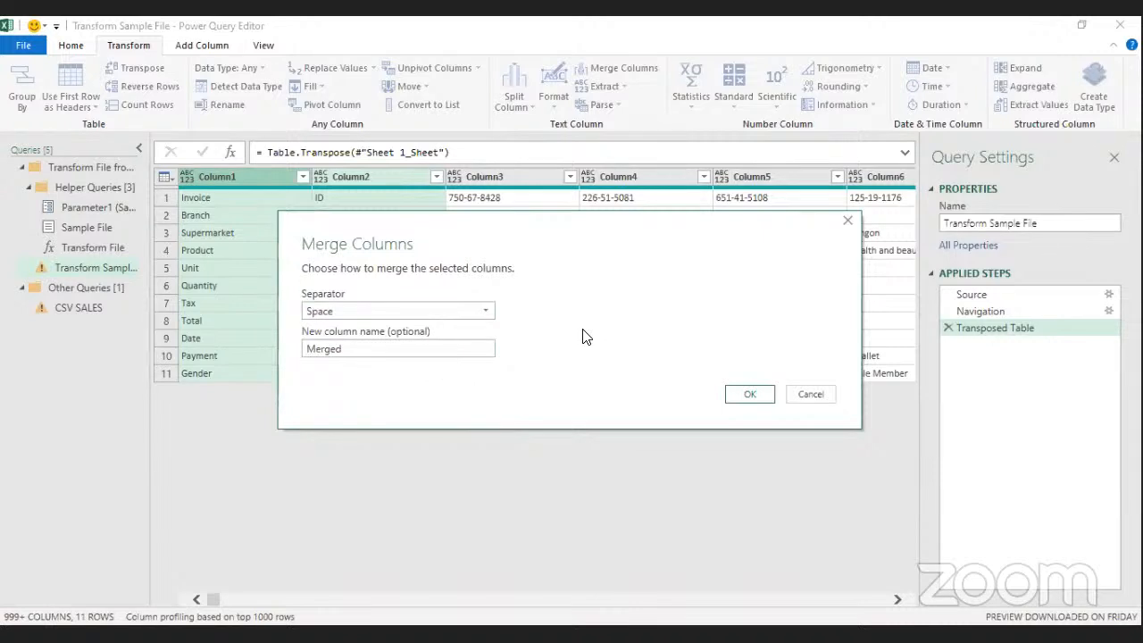
click(745, 395)
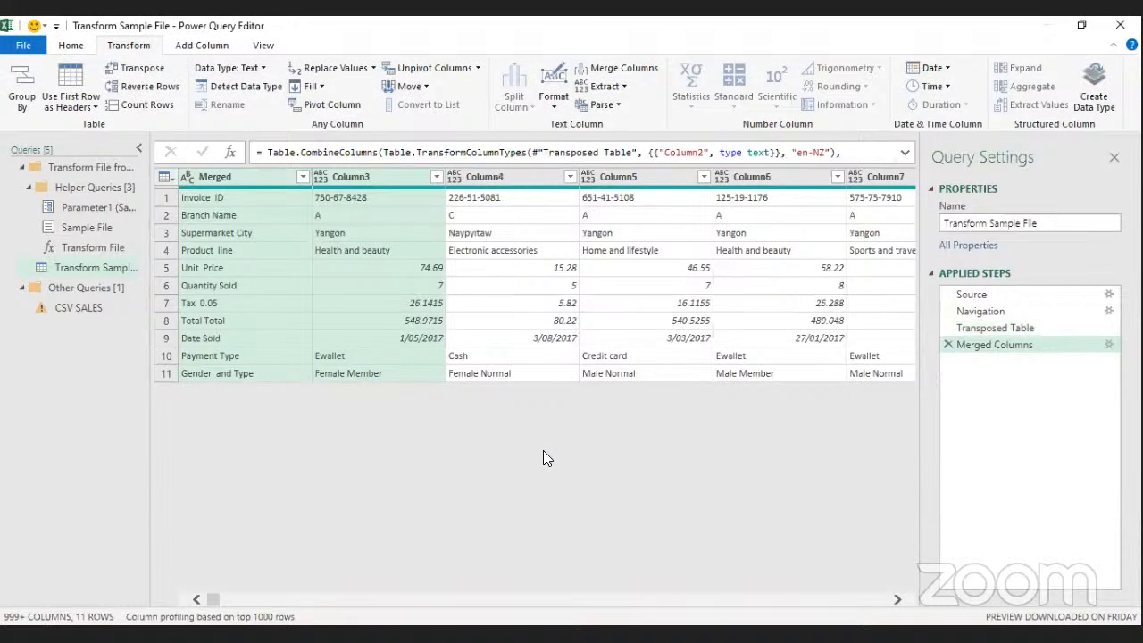
Transpose the table back and use its first row as headers
click(155, 68)
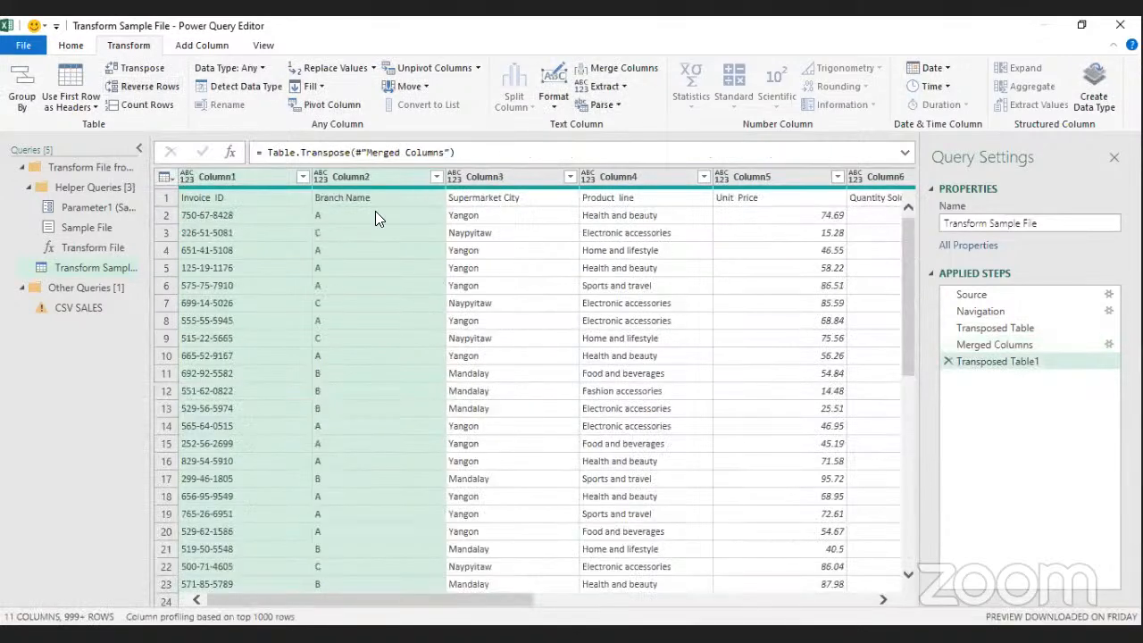
click(209, 191)
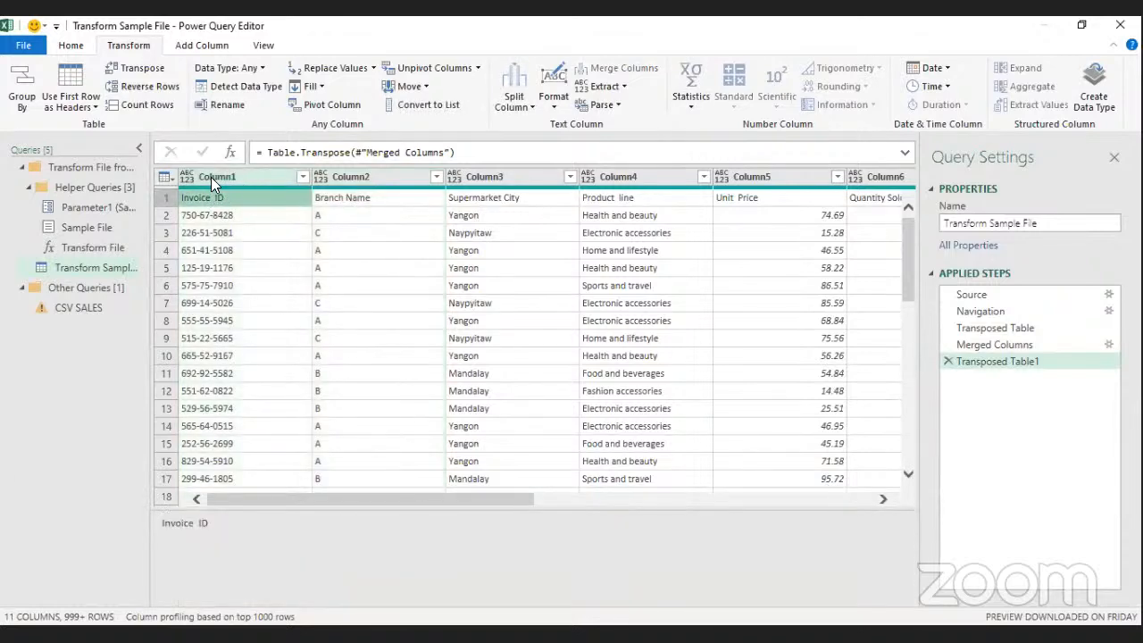
click(212, 176)
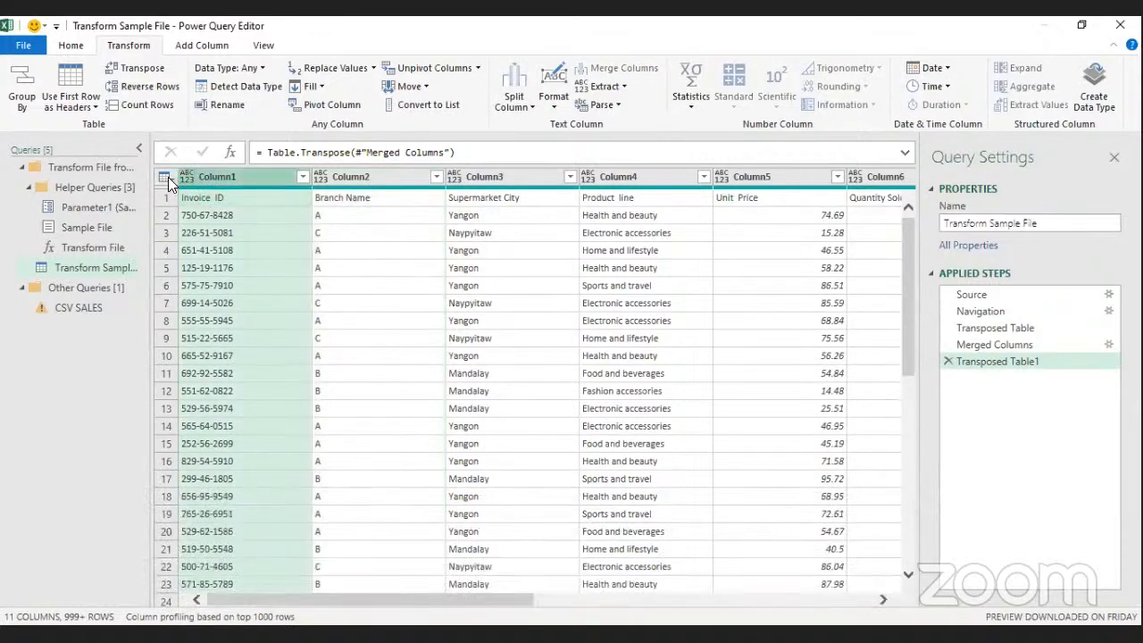
click(165, 177)
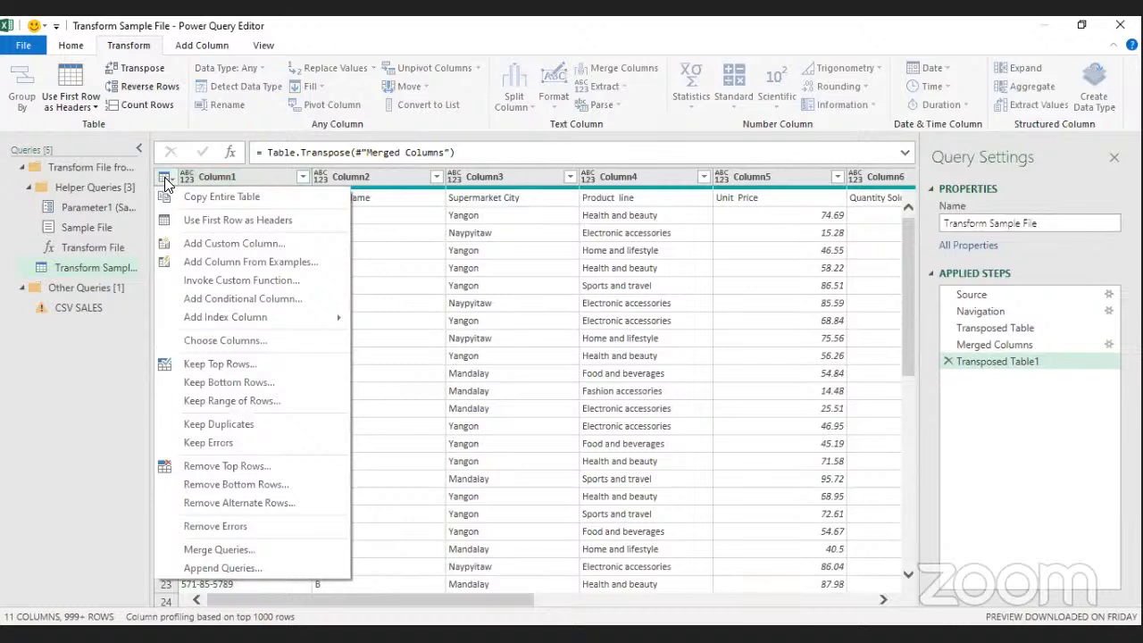
click(195, 223)
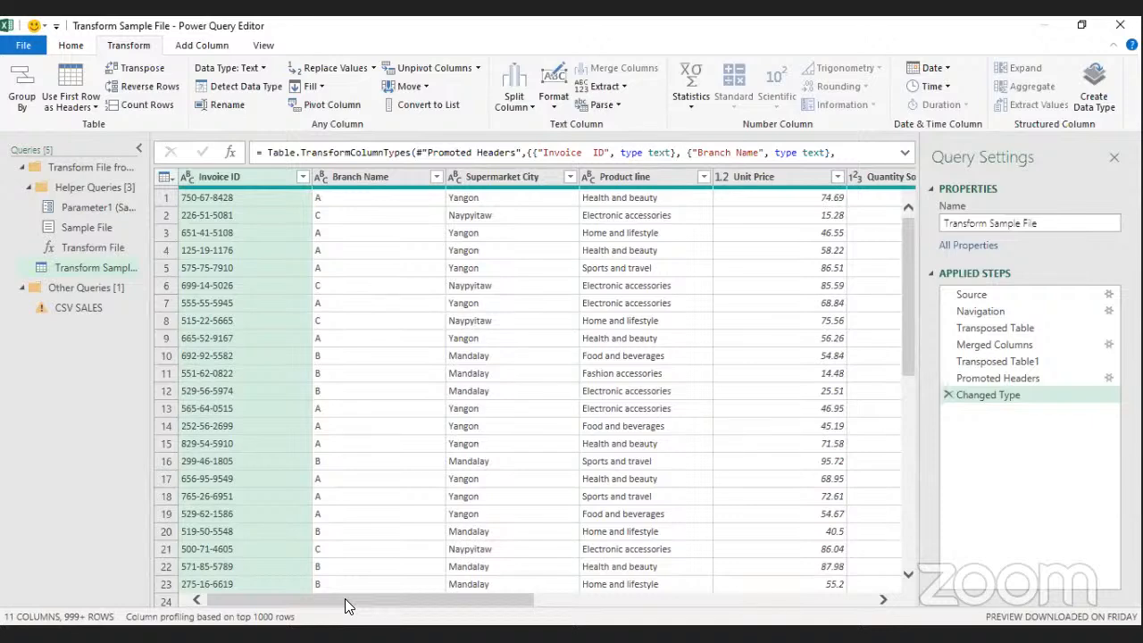
Split the Gender and Type column by delimiter, using a space at the right-most delimiter
drag(345, 598, 757, 593)
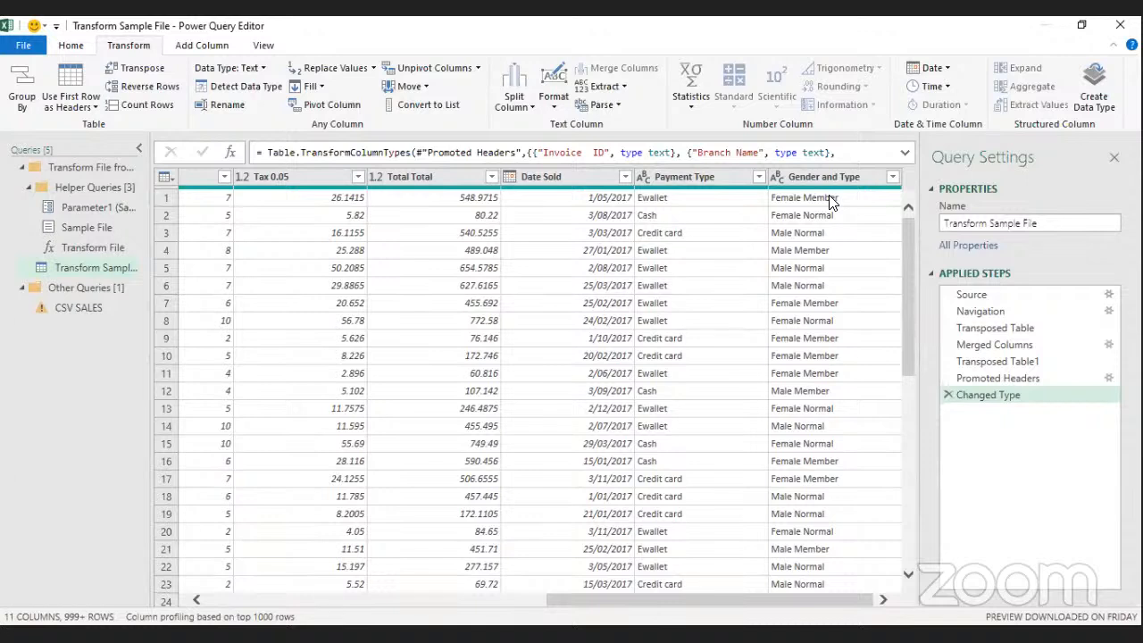
click(815, 176)
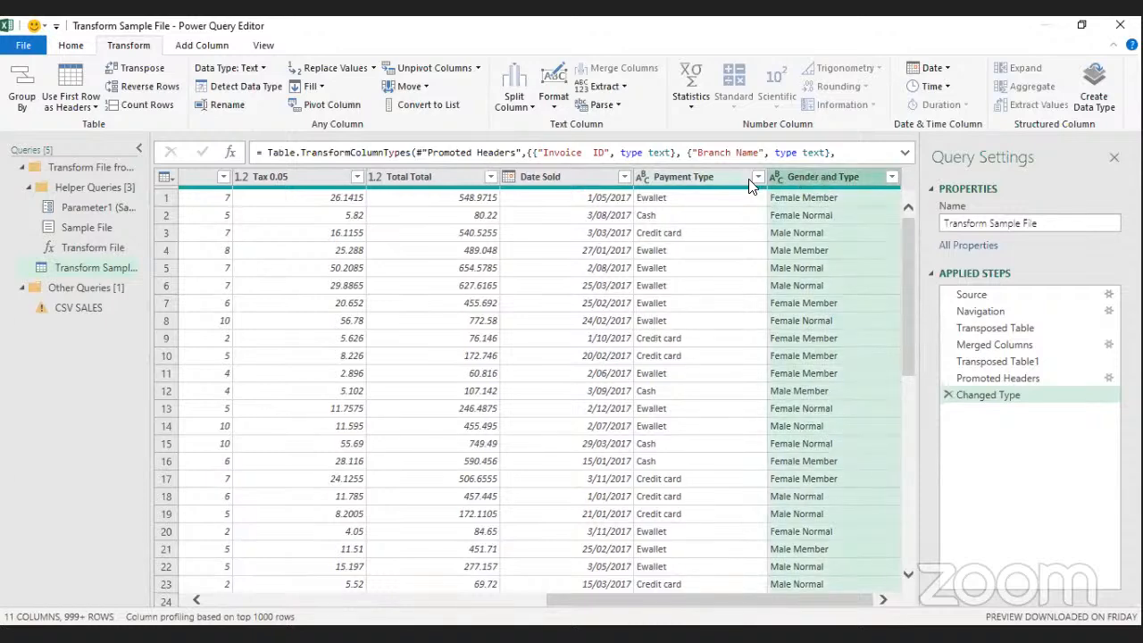
click(748, 178)
click(803, 181)
click(512, 107)
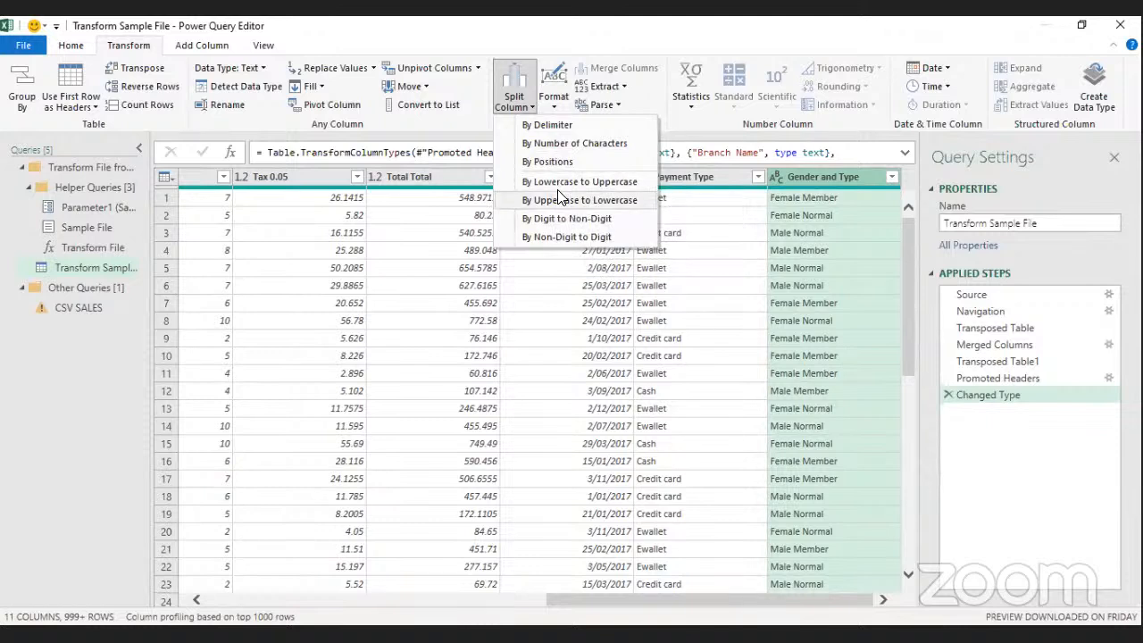
click(554, 127)
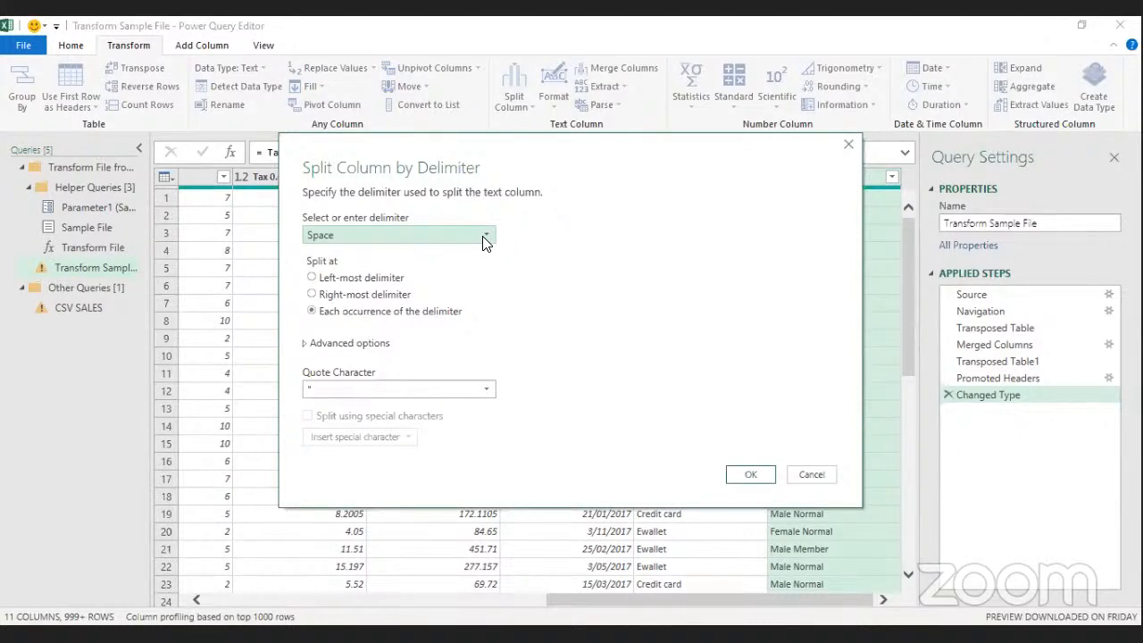
click(485, 237)
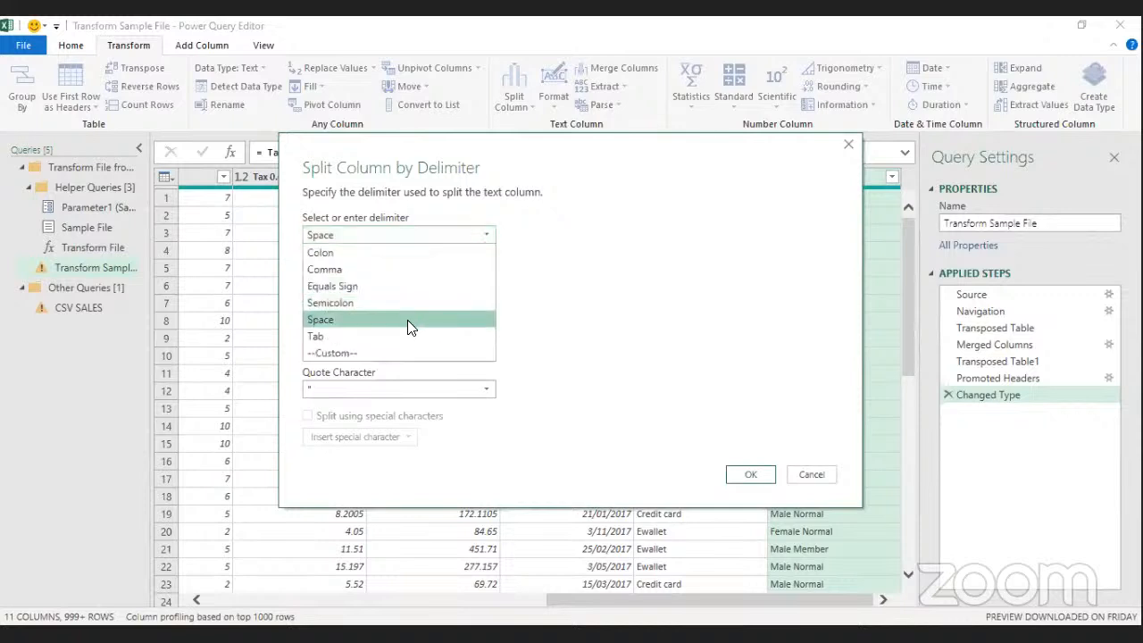
click(407, 320)
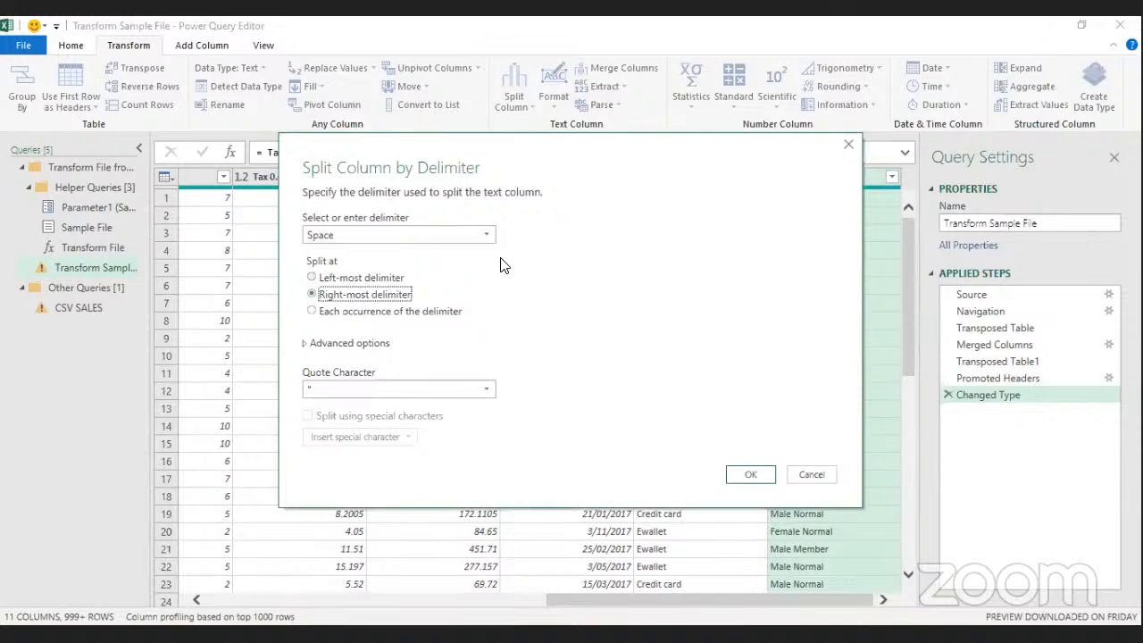
click(454, 234)
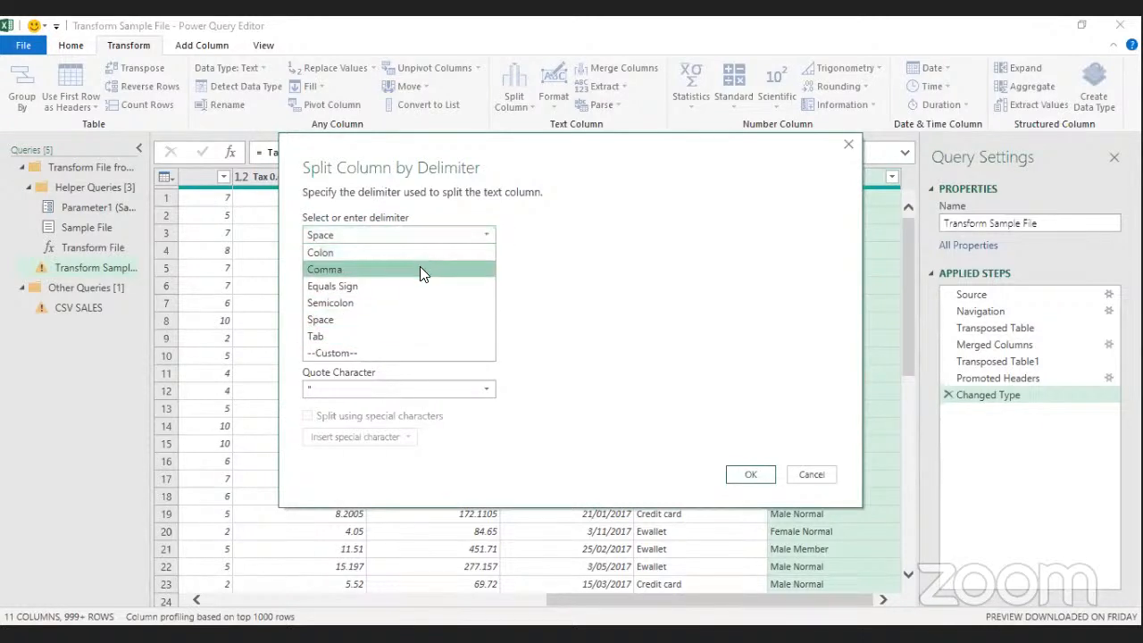
click(370, 322)
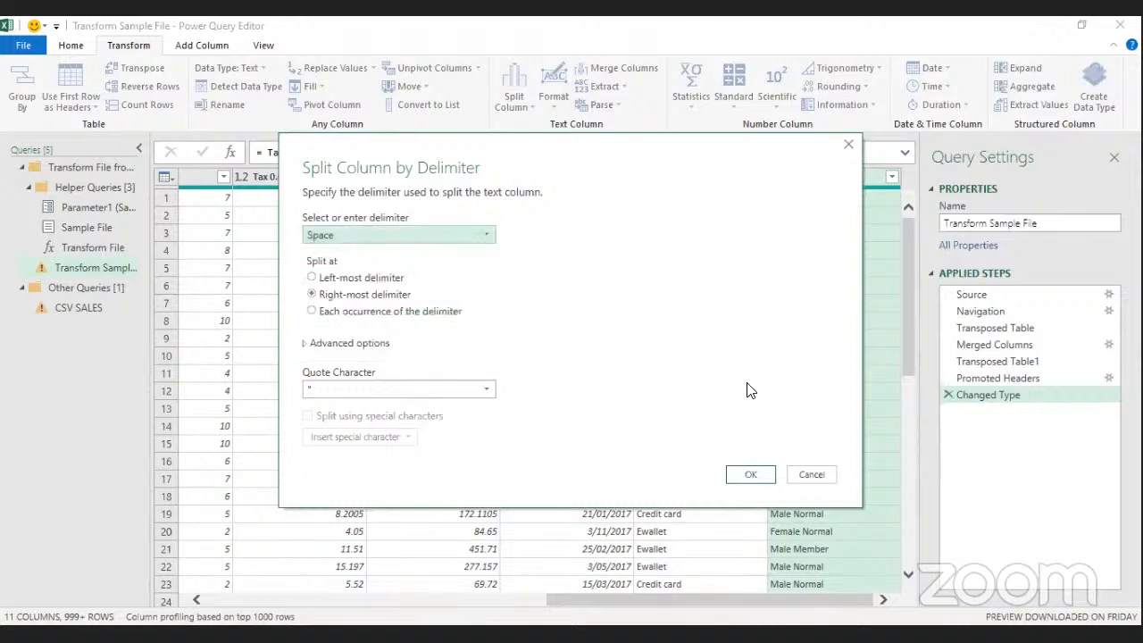
click(750, 476)
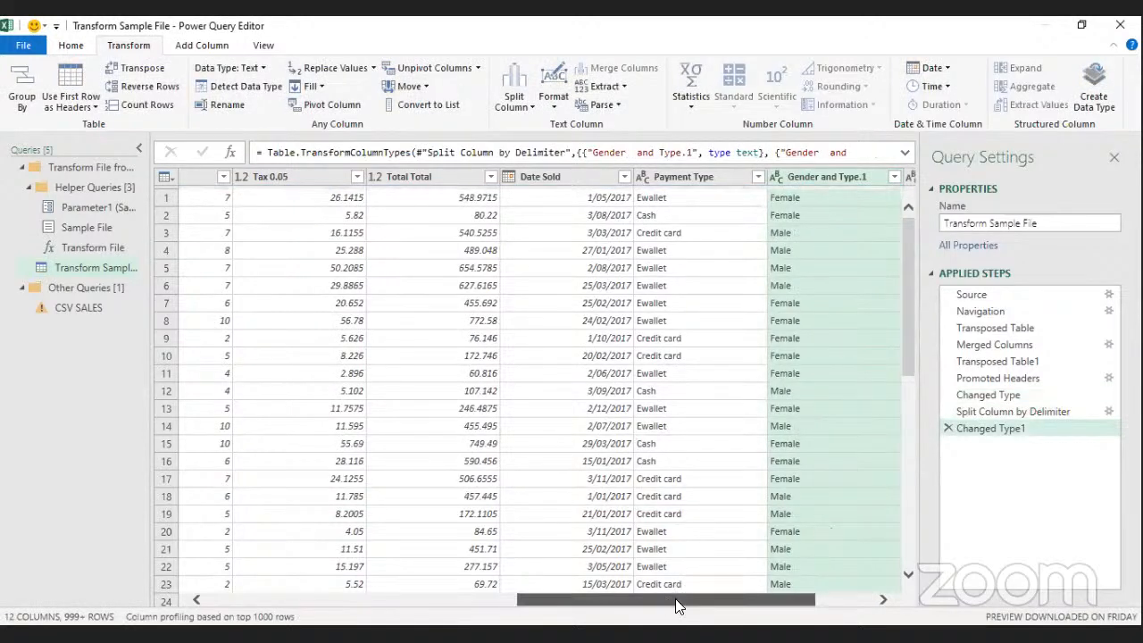
Rename the Gender and Type.1 column to Gender
drag(676, 600, 734, 600)
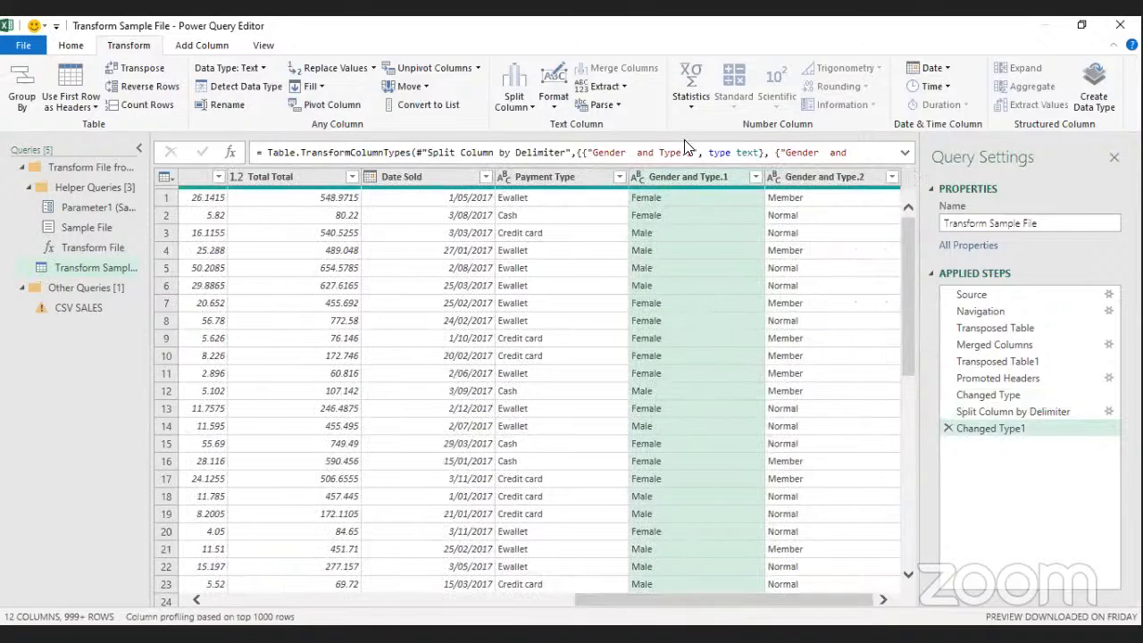
double_click(686, 176)
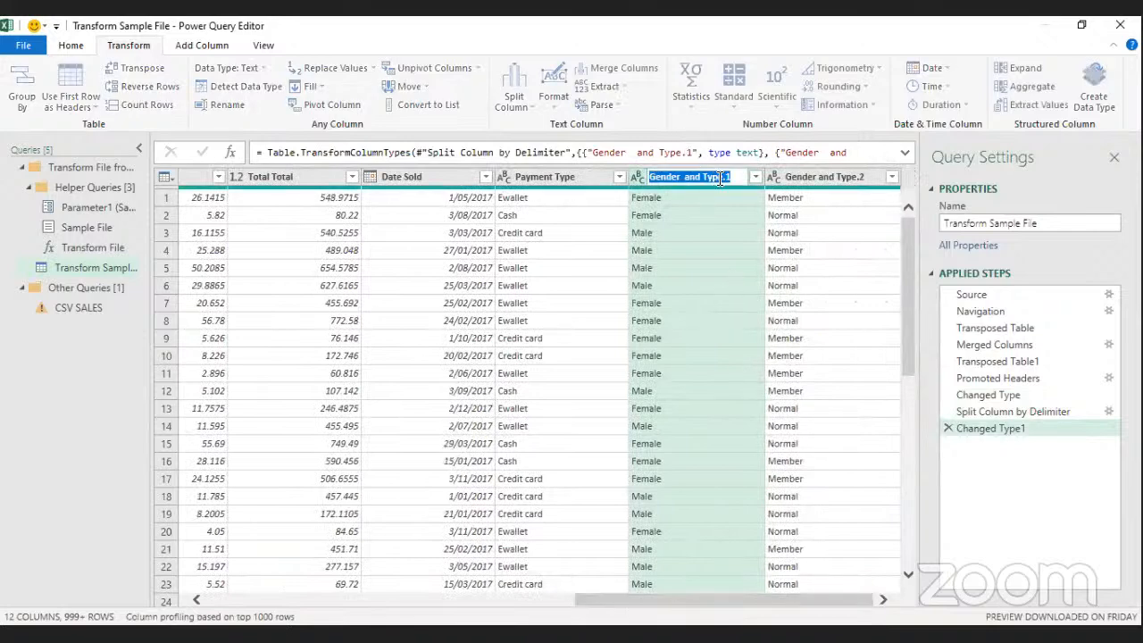
key(BackSpace)
text(Gendwe)
key(BackSpace)
key(BackSpace)
text(er)
key(Return)
Rename the Gender and Type.2 column to Type
double_click(794, 176)
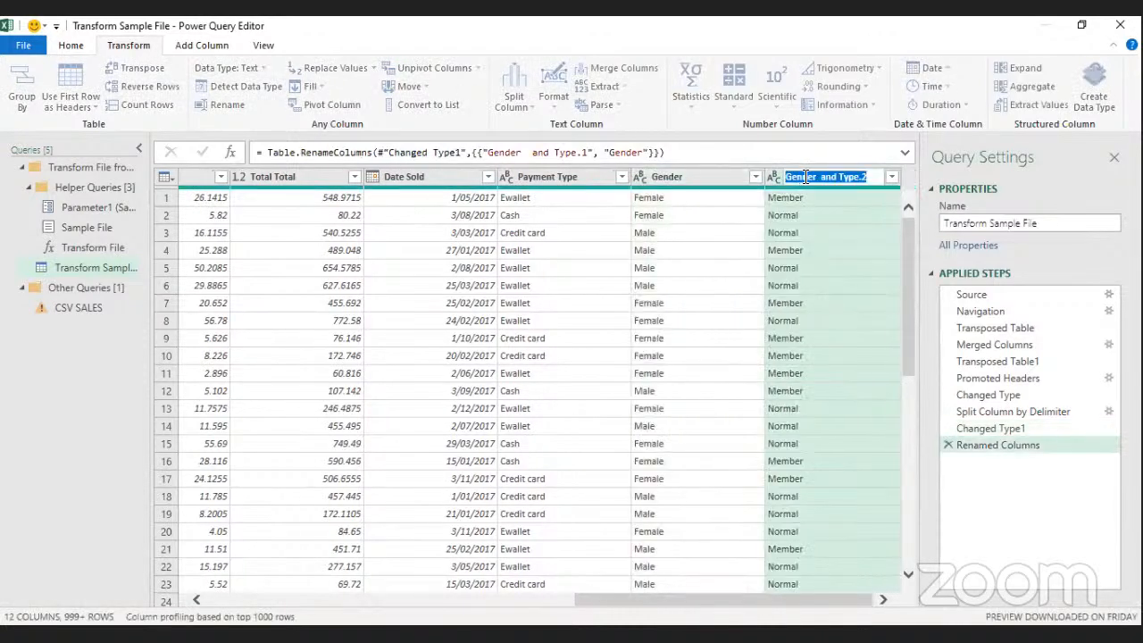
key(BackSpace)
text(Type)
key(Return)
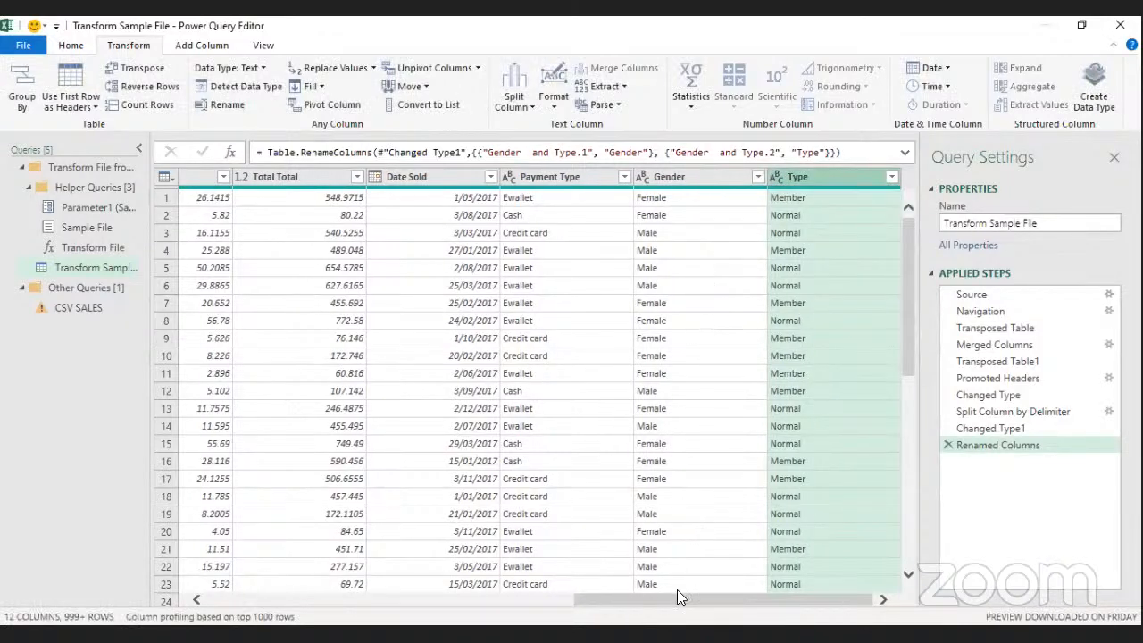
Add a new column that multiplies Unit Price by Quantity Sold
drag(675, 599, 497, 615)
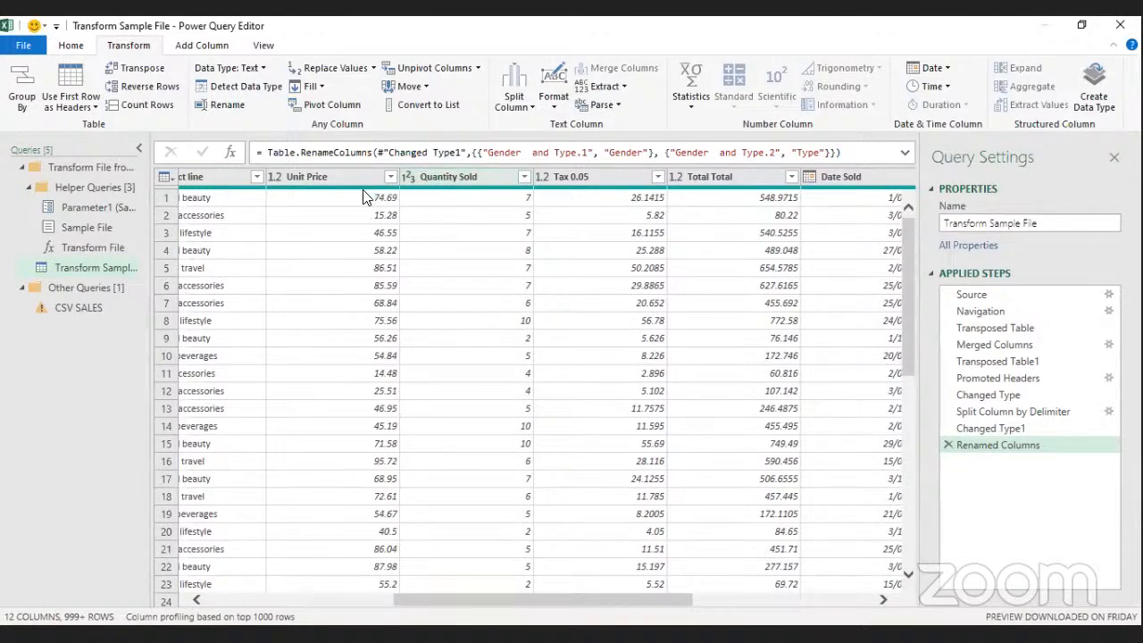
click(338, 178)
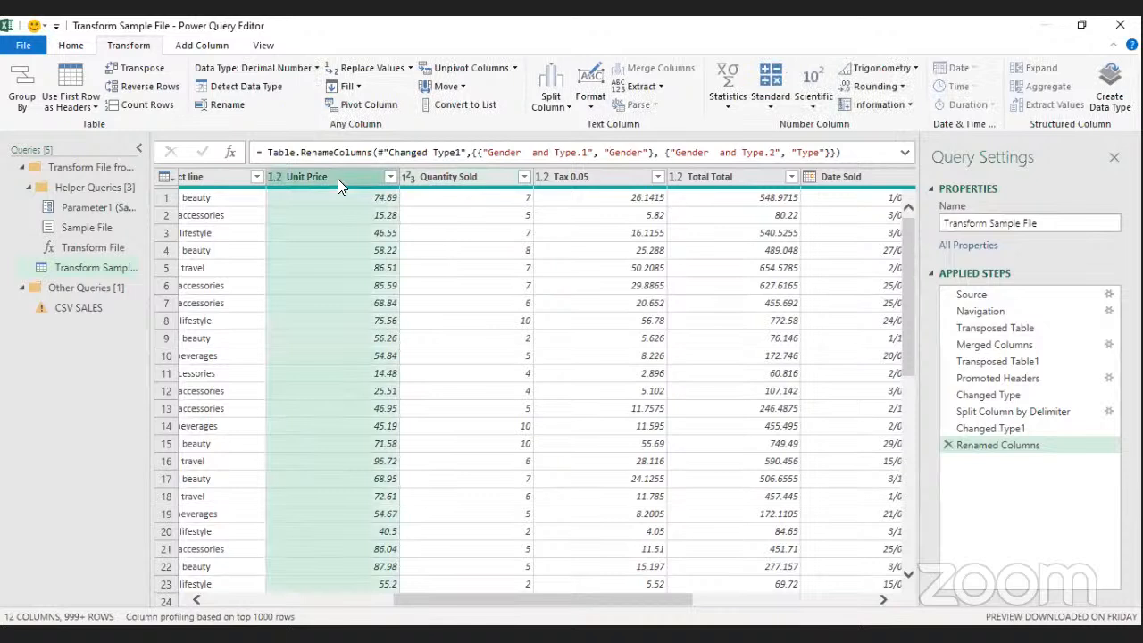
ctrl+click(441, 177)
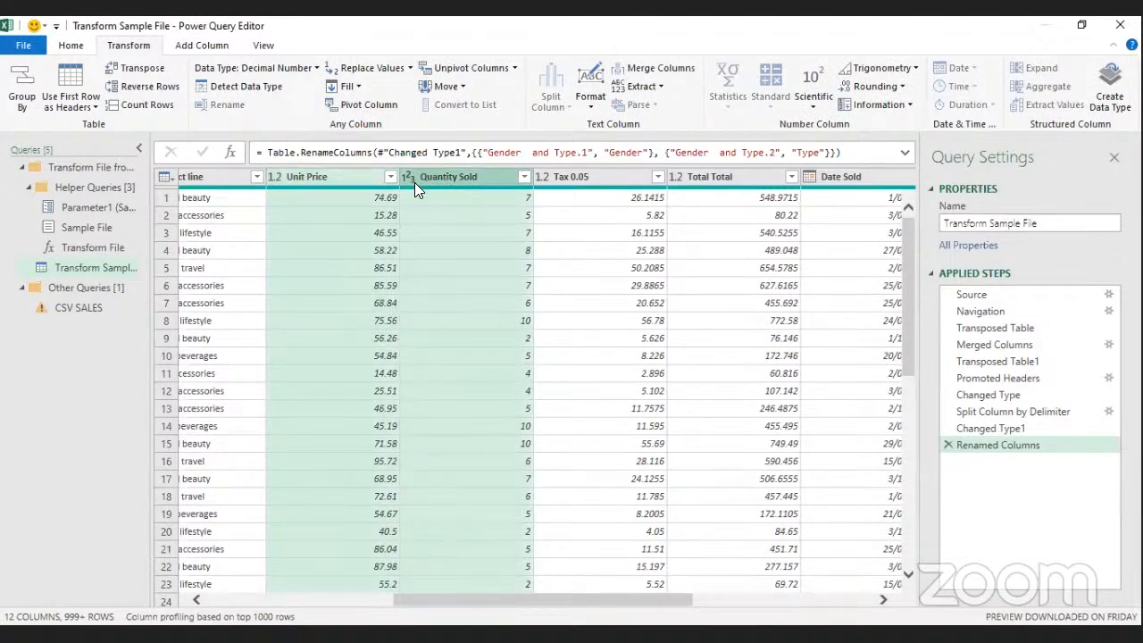
click(201, 45)
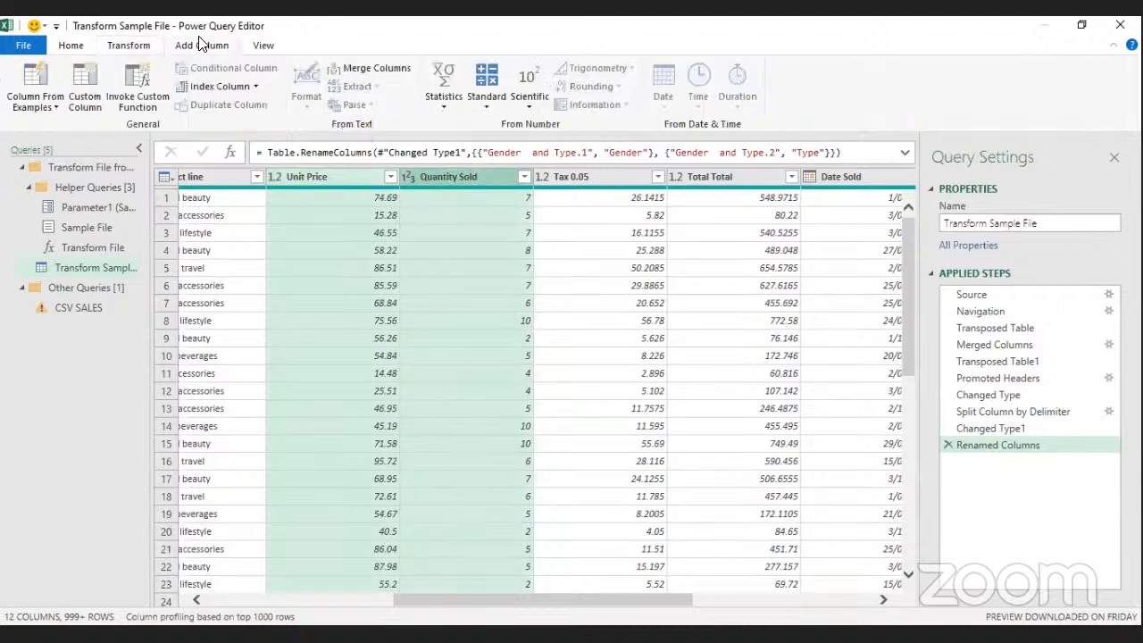
click(482, 96)
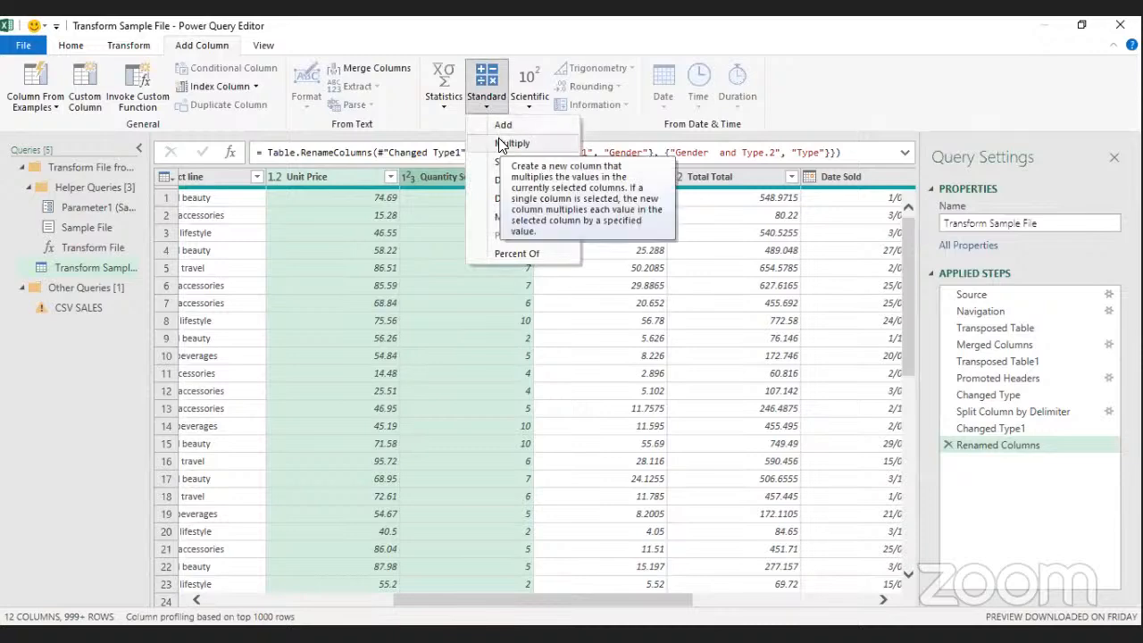
click(499, 143)
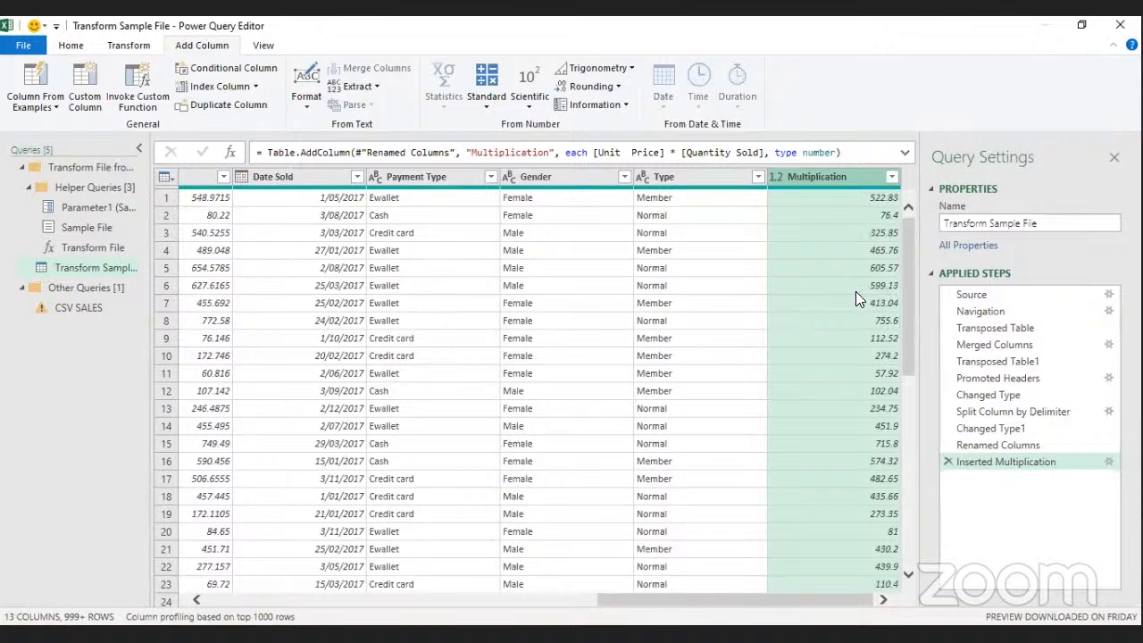
Add a new column that rounds the Multiplication column to 2 decimal places
click(579, 87)
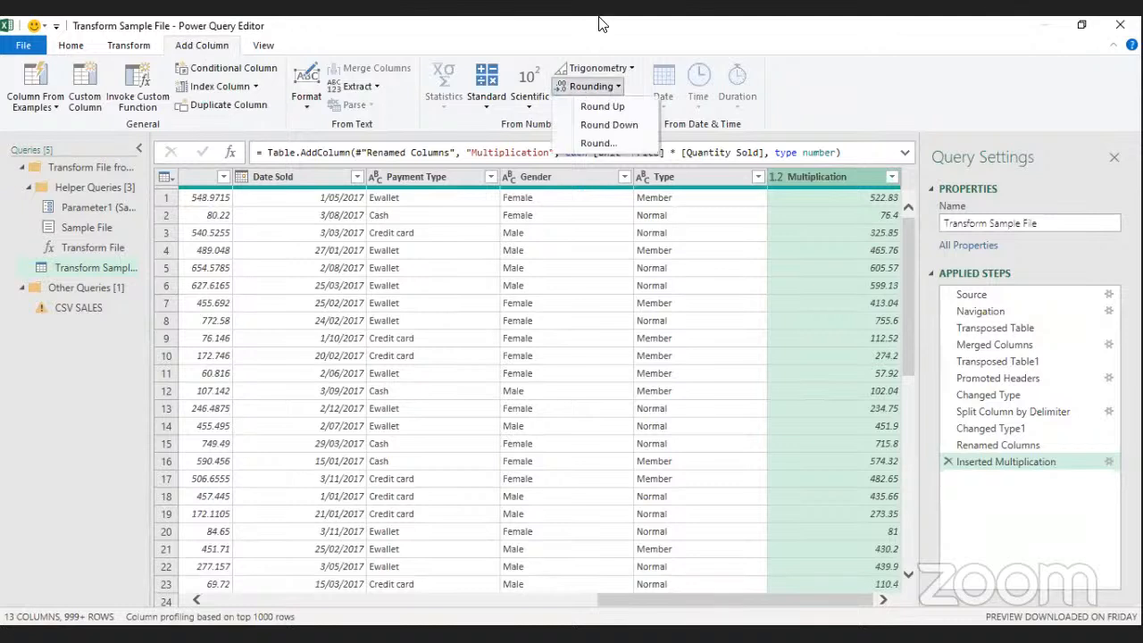
click(599, 144)
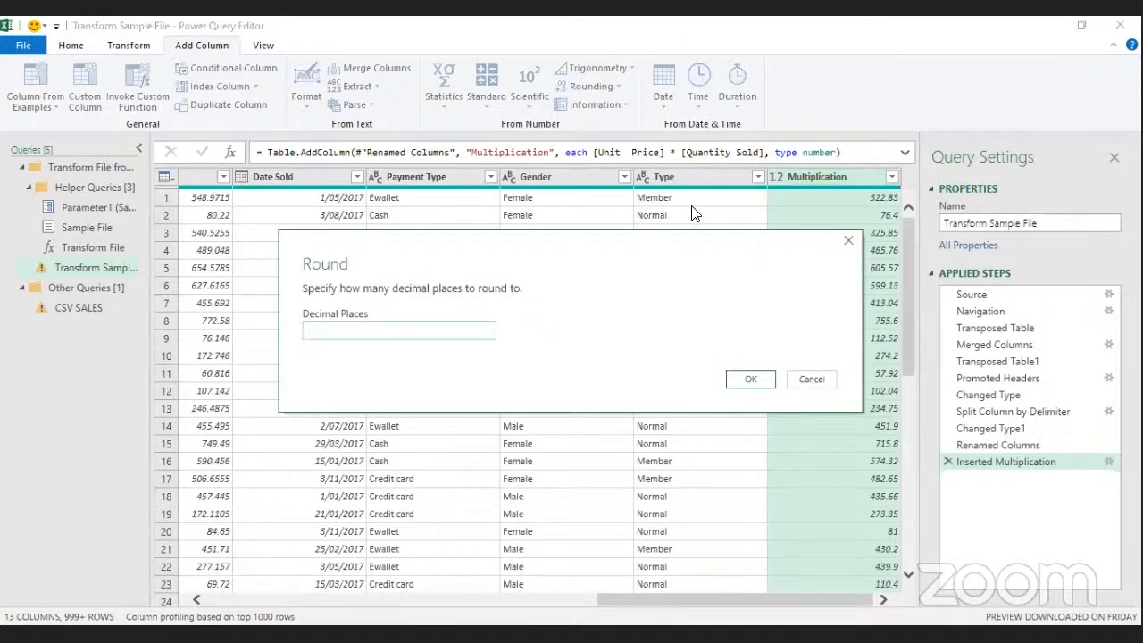
click(442, 330)
text(2)
click(742, 378)
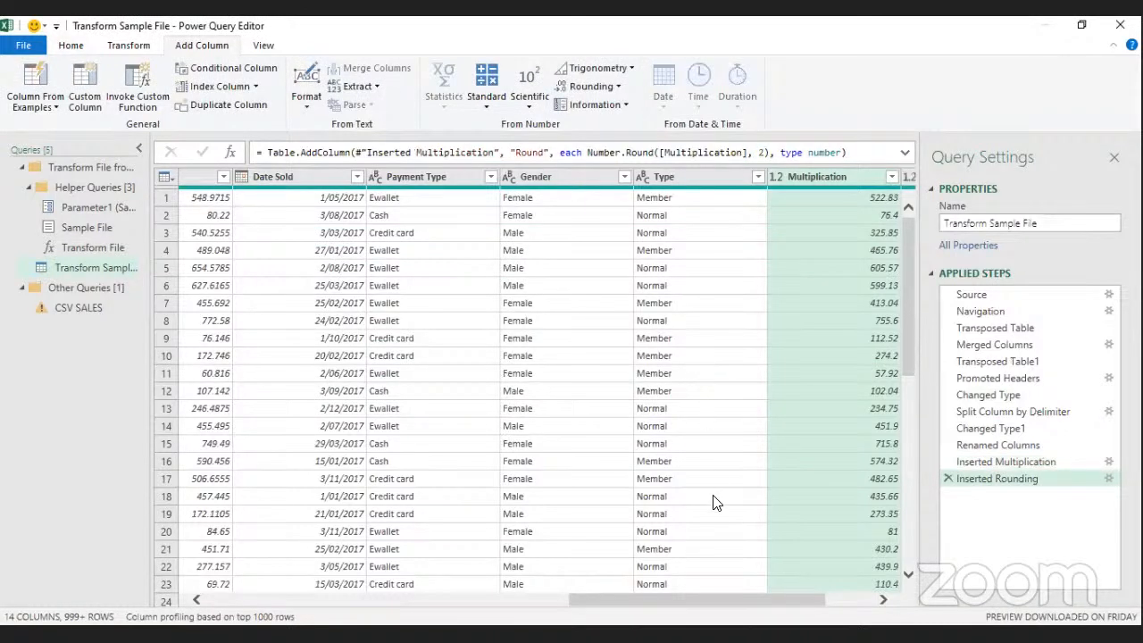
drag(907, 322, 908, 357)
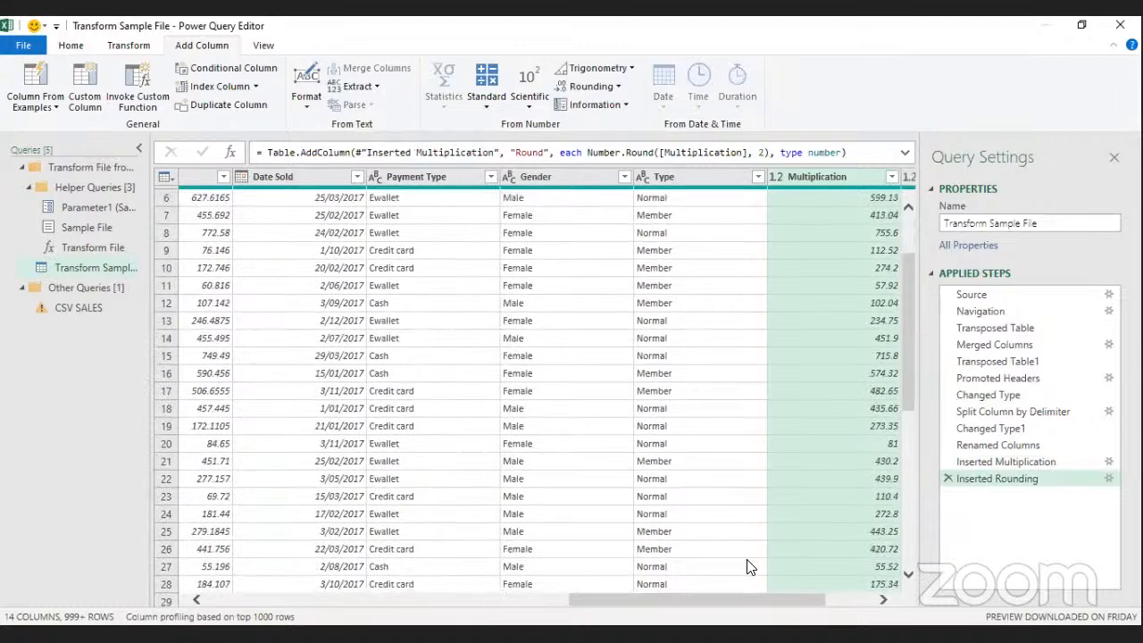
drag(726, 602, 839, 600)
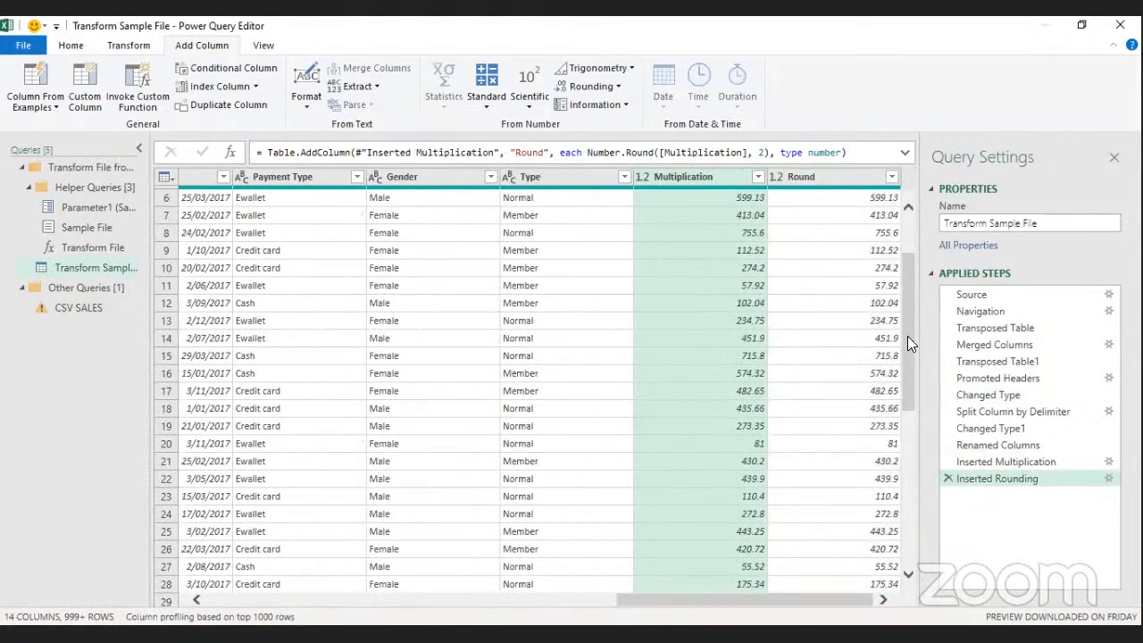
drag(907, 335, 906, 261)
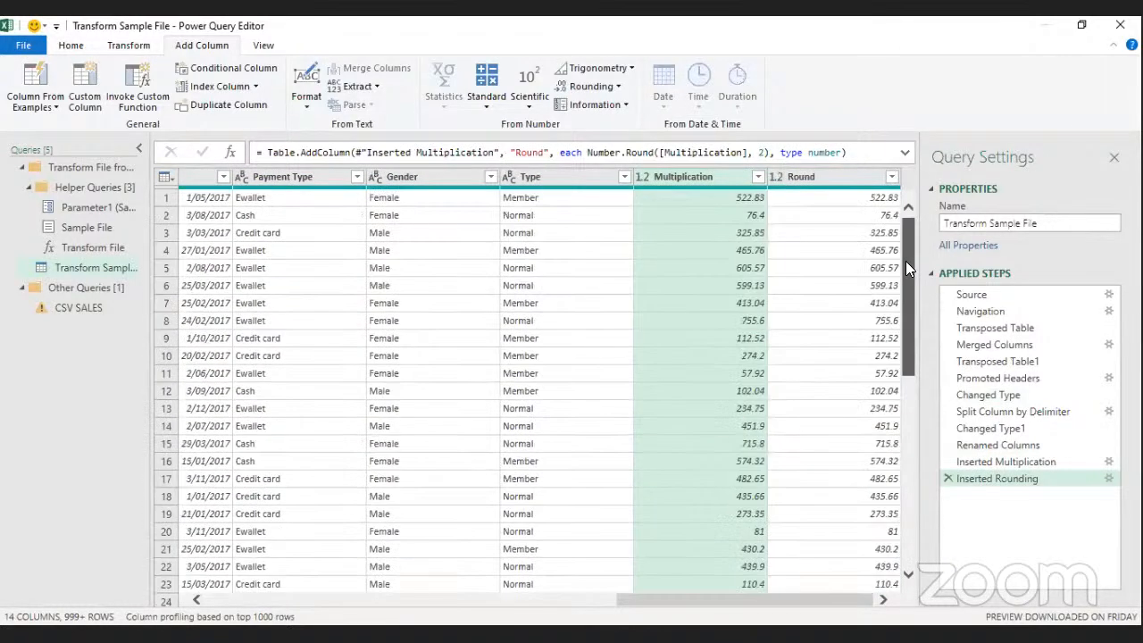
Delete the Multiplication column, keeping the Round column
click(830, 174)
click(710, 175)
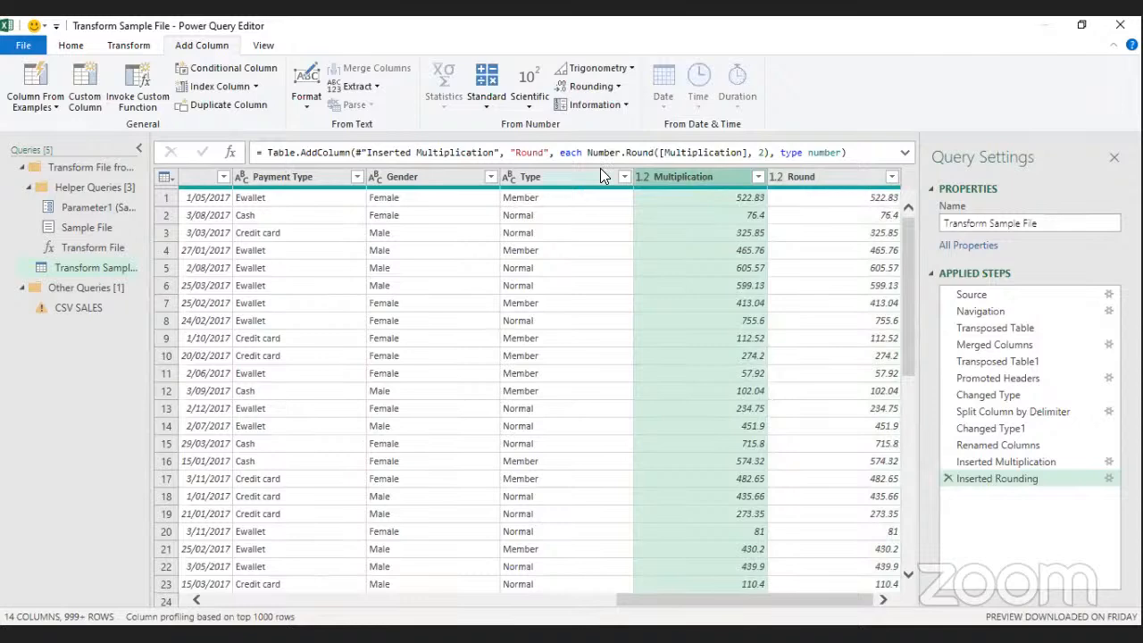
click(601, 171)
click(689, 175)
key(Delete)
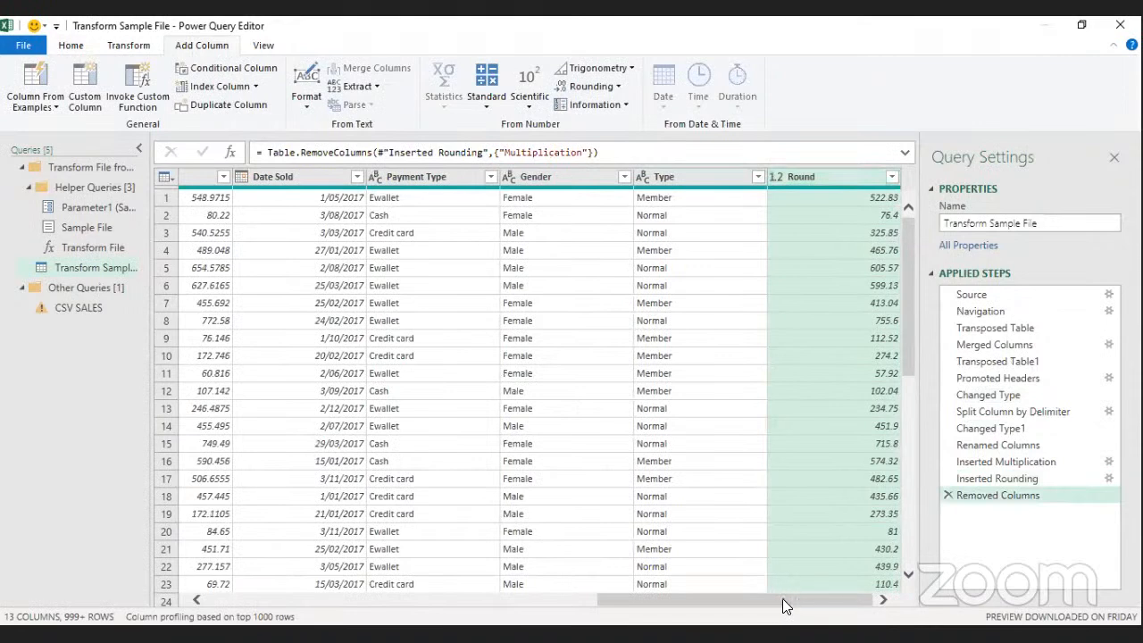
mouse_move(782, 603)
mouse_down()
mouse_move(758, 605)
mouse_move(790, 613)
mouse_up()
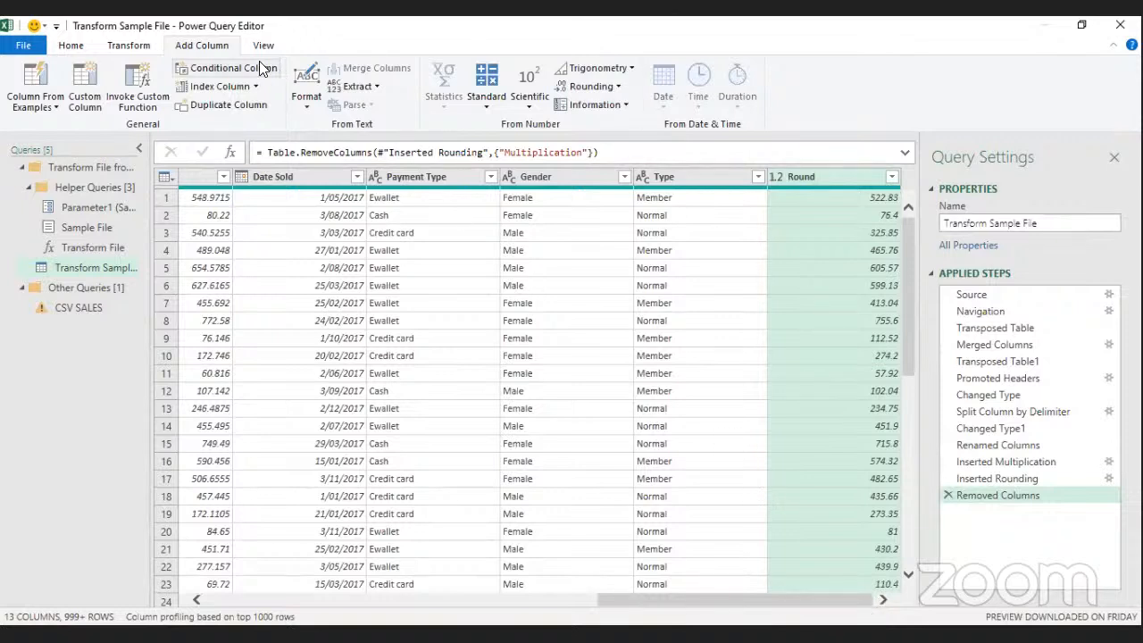
Count the rows of the sample table and remove the Counted Rows step again
click(129, 45)
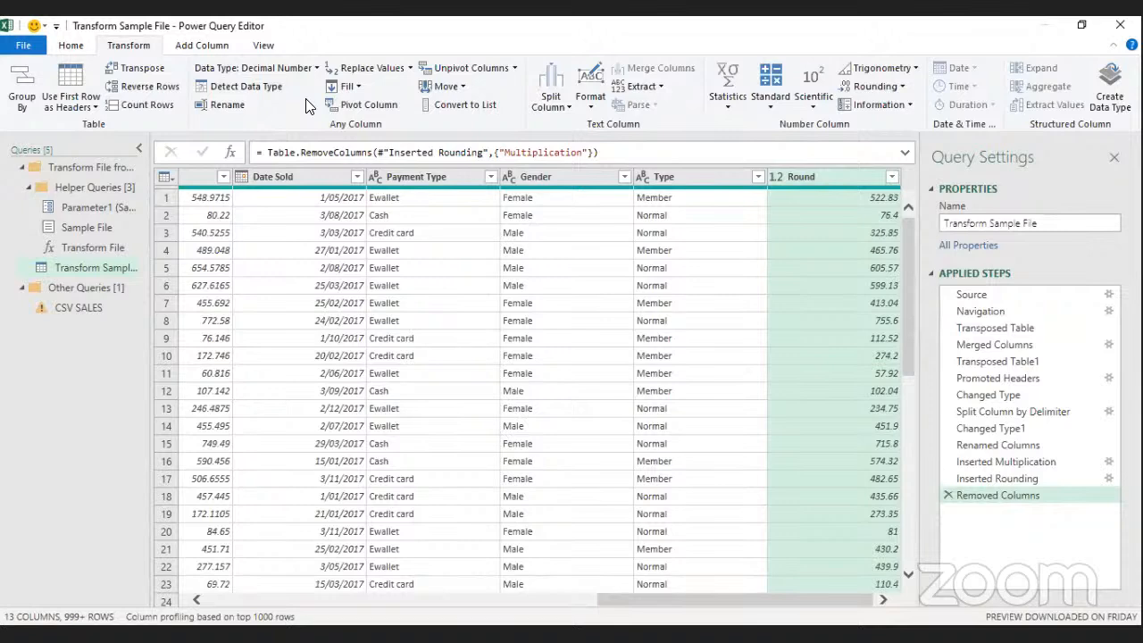
click(134, 106)
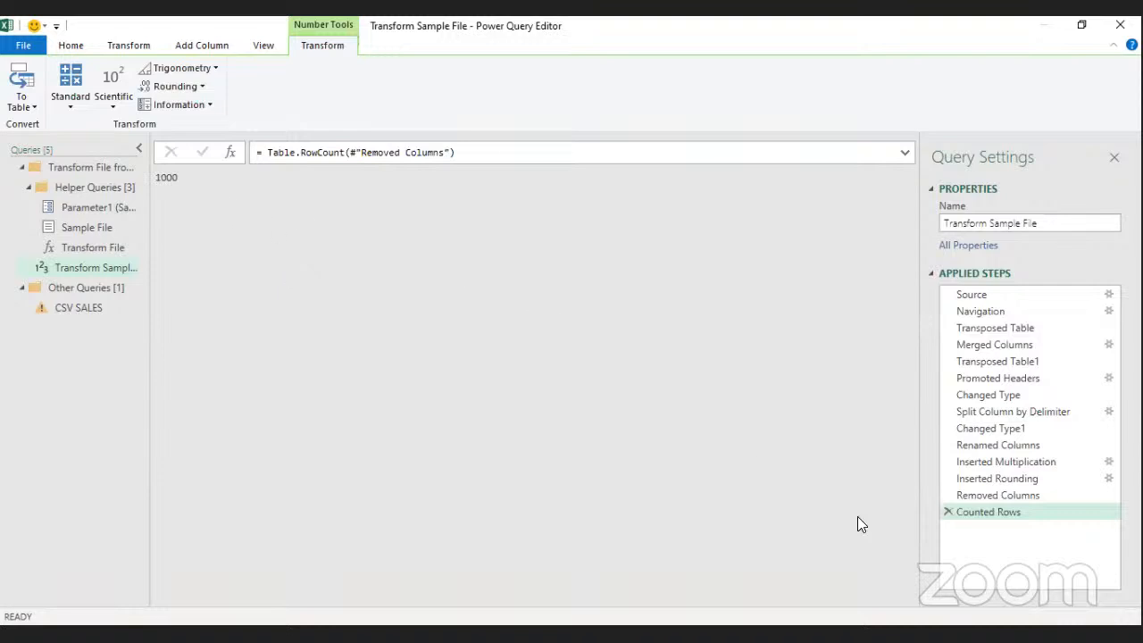
click(948, 513)
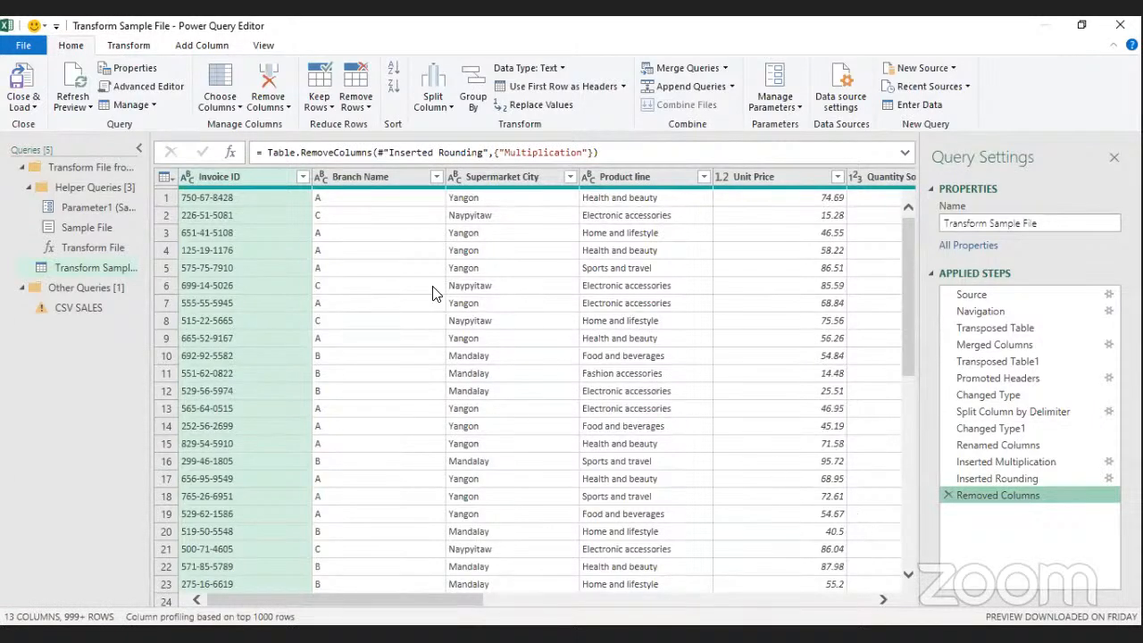
Look through the Invoice ID filter values and apply the filter with all values selected
click(302, 176)
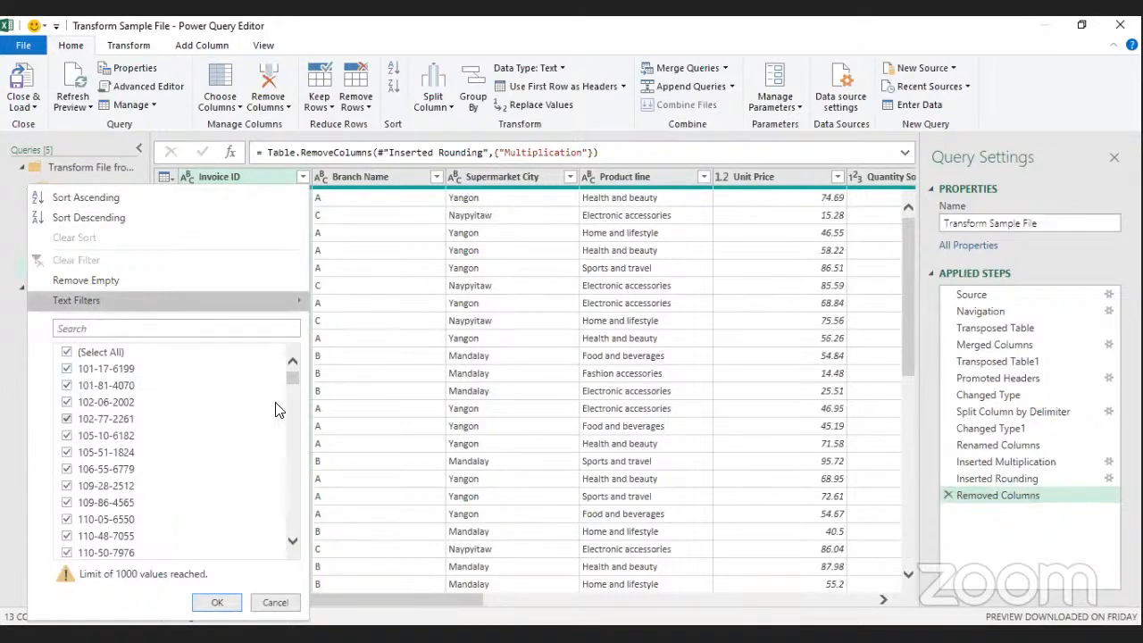
mouse_move(290, 375)
mouse_down()
mouse_move(292, 403)
mouse_move(291, 375)
mouse_up()
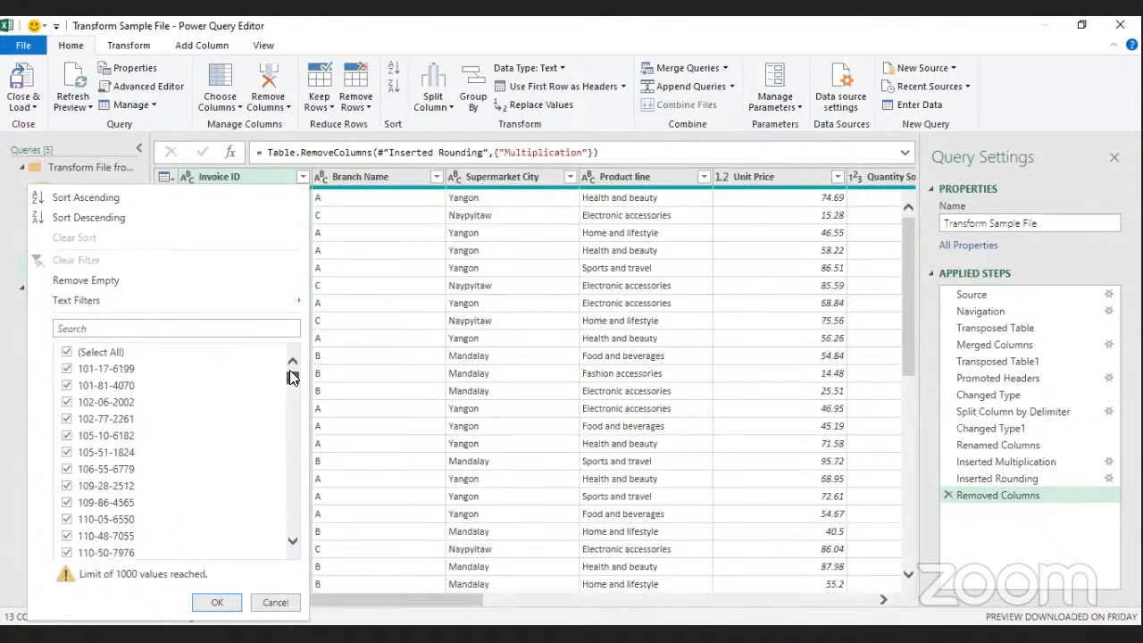
click(218, 603)
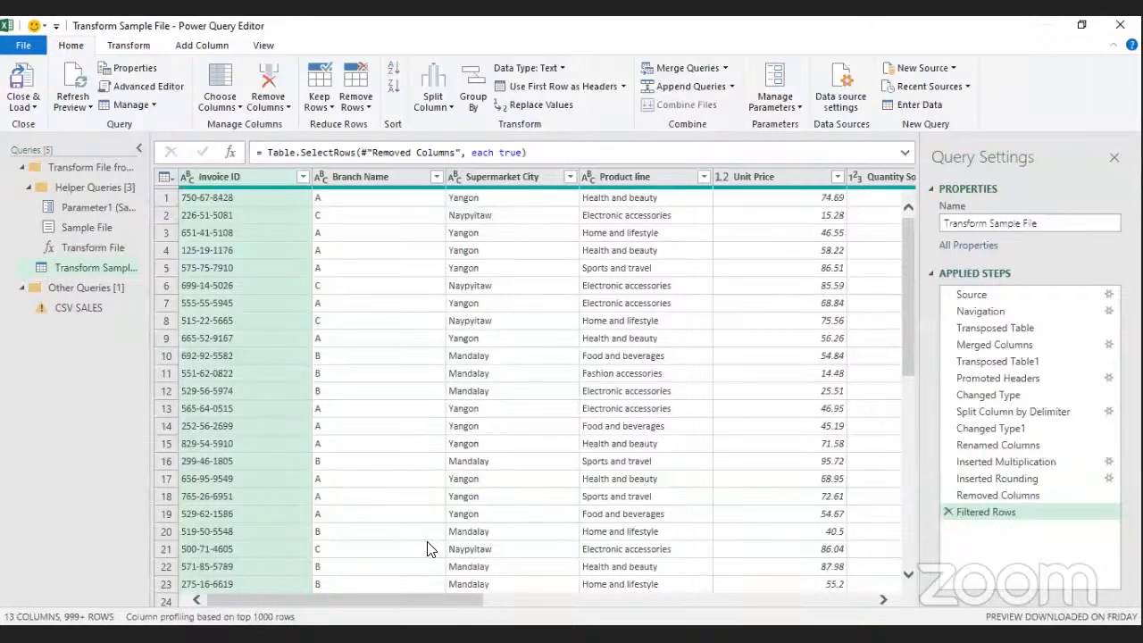
Rename the Round column to Sale Amount
drag(415, 600, 856, 613)
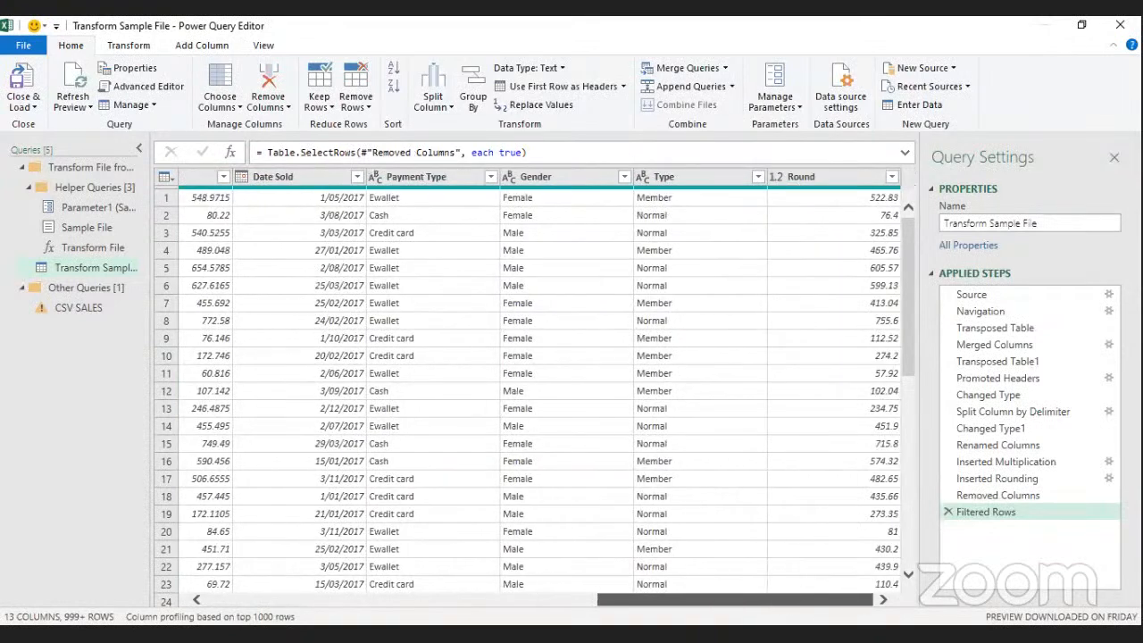
double_click(807, 175)
key(BackSpace)
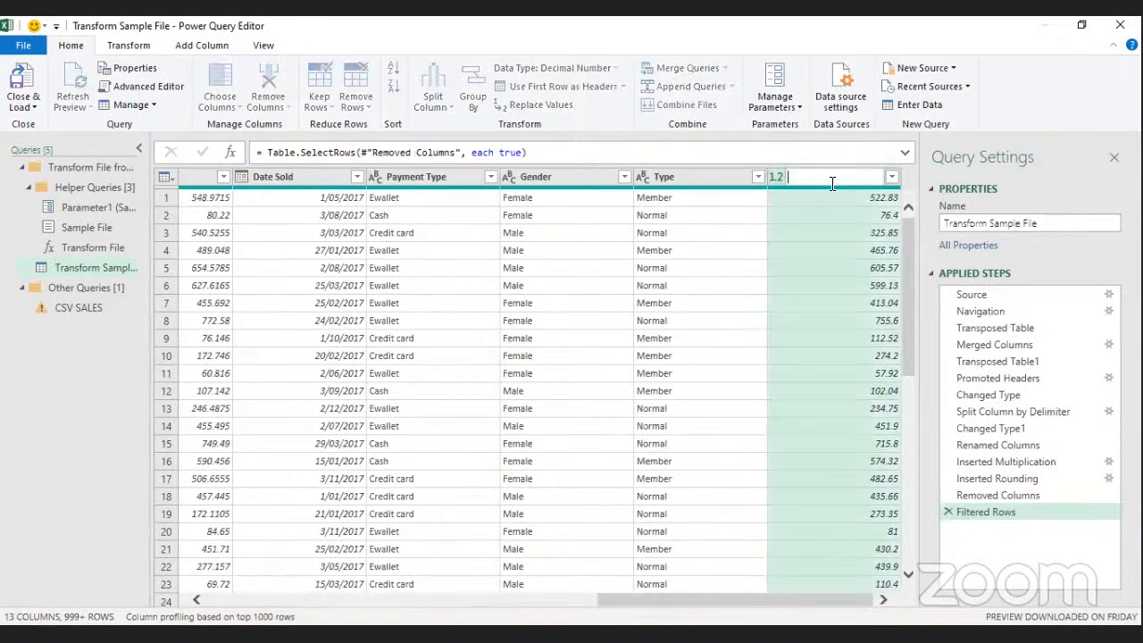
text(Sale Amount)
key(Return)
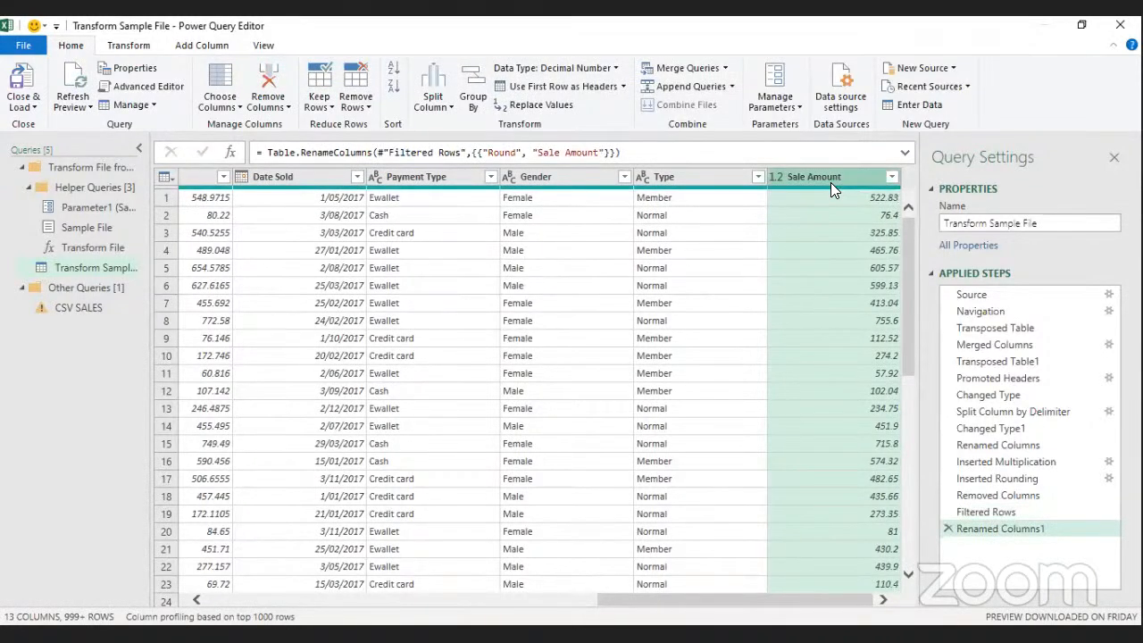
Start a new custom column in the sample file query and name it Year
drag(693, 605, 261, 605)
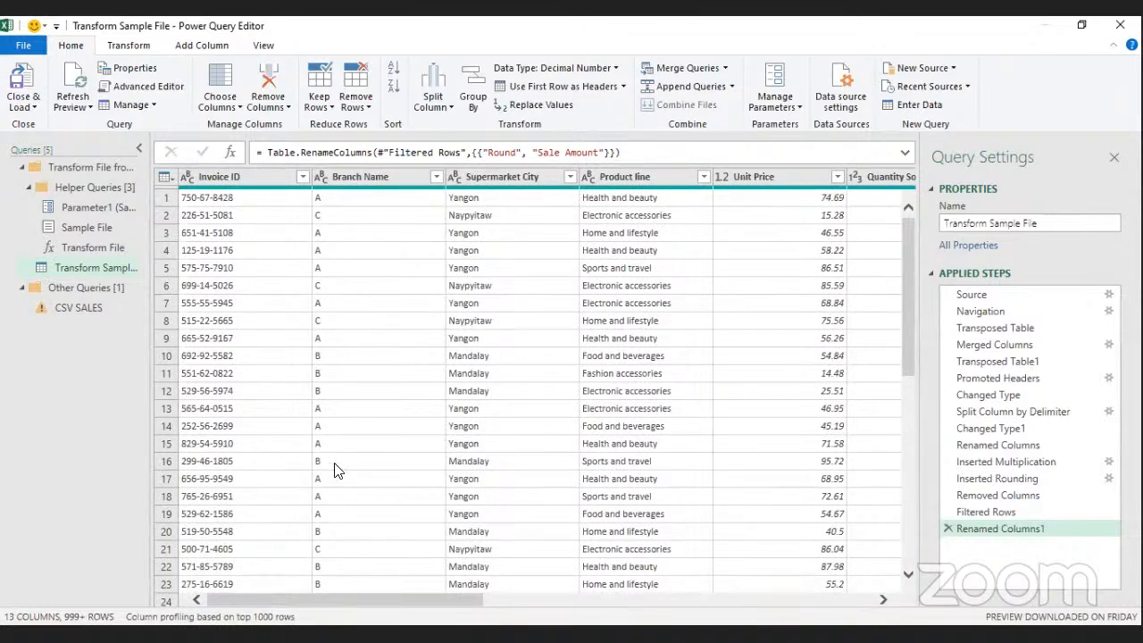
click(189, 50)
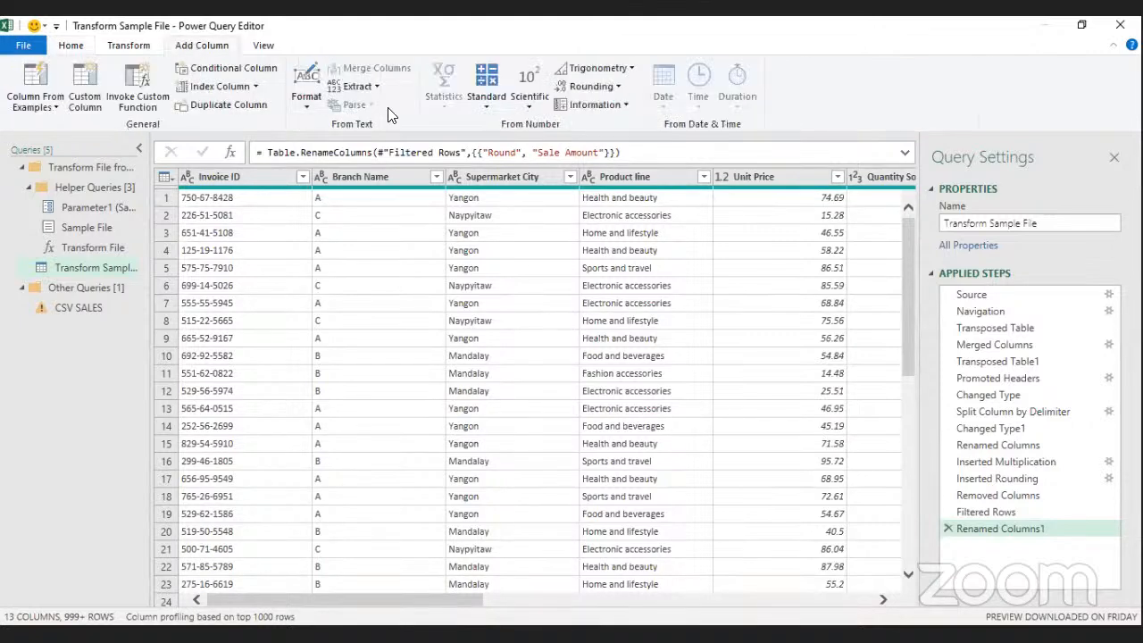
click(80, 101)
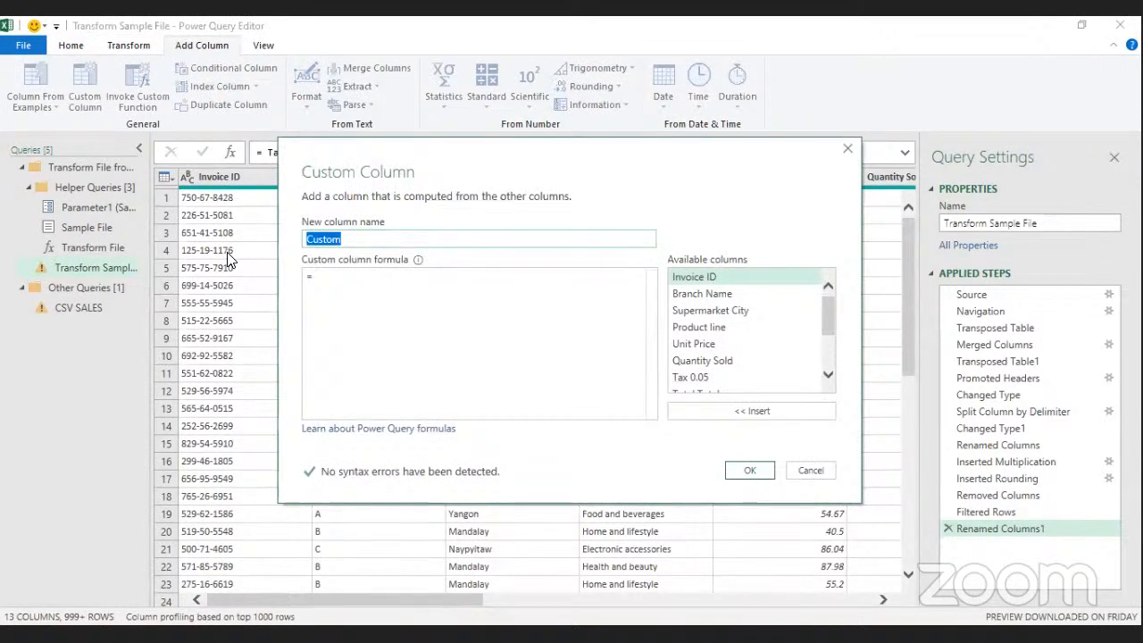
key(BackSpace)
text(Y)
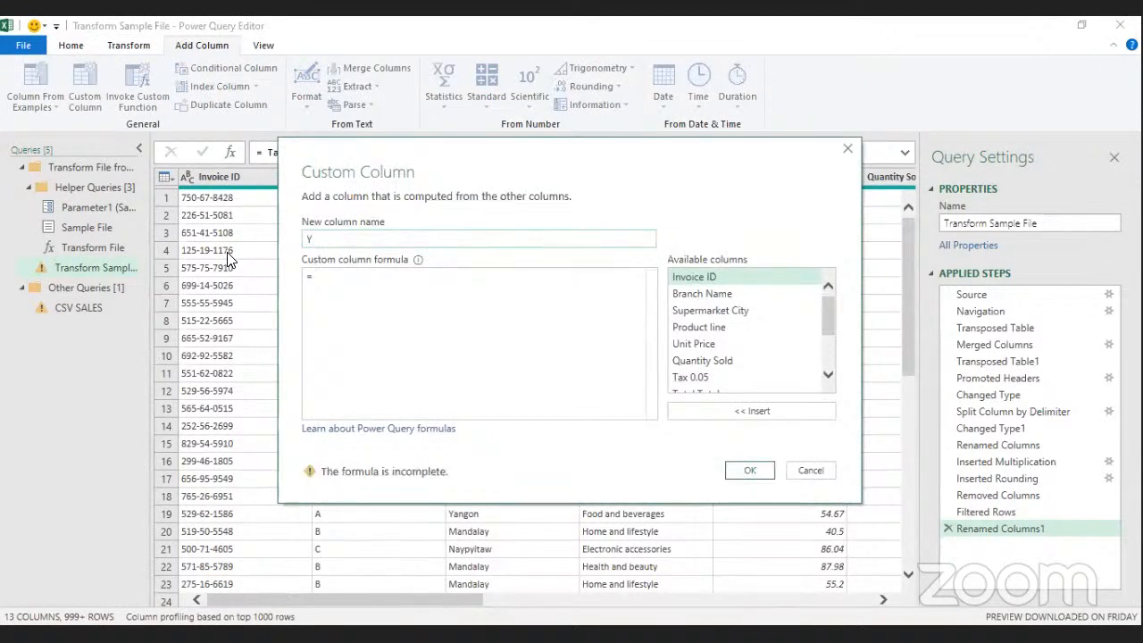
text(ear)
Give the custom column the formula Date.Year([Date Sold]) and add it to the table
click(325, 278)
text(date)
text(.y)
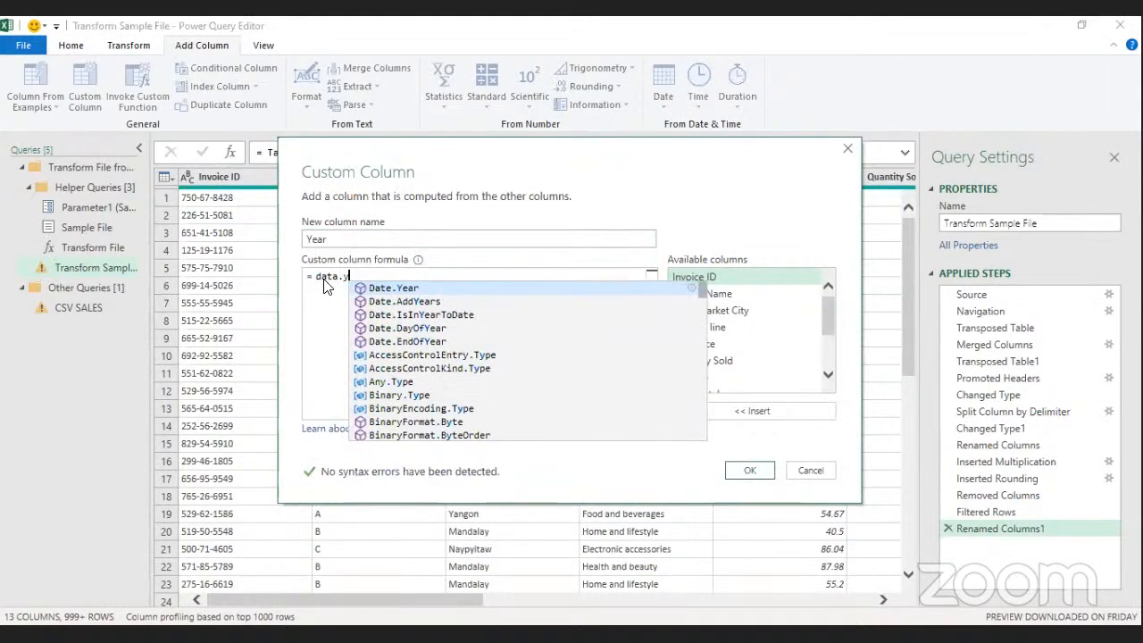
click(394, 288)
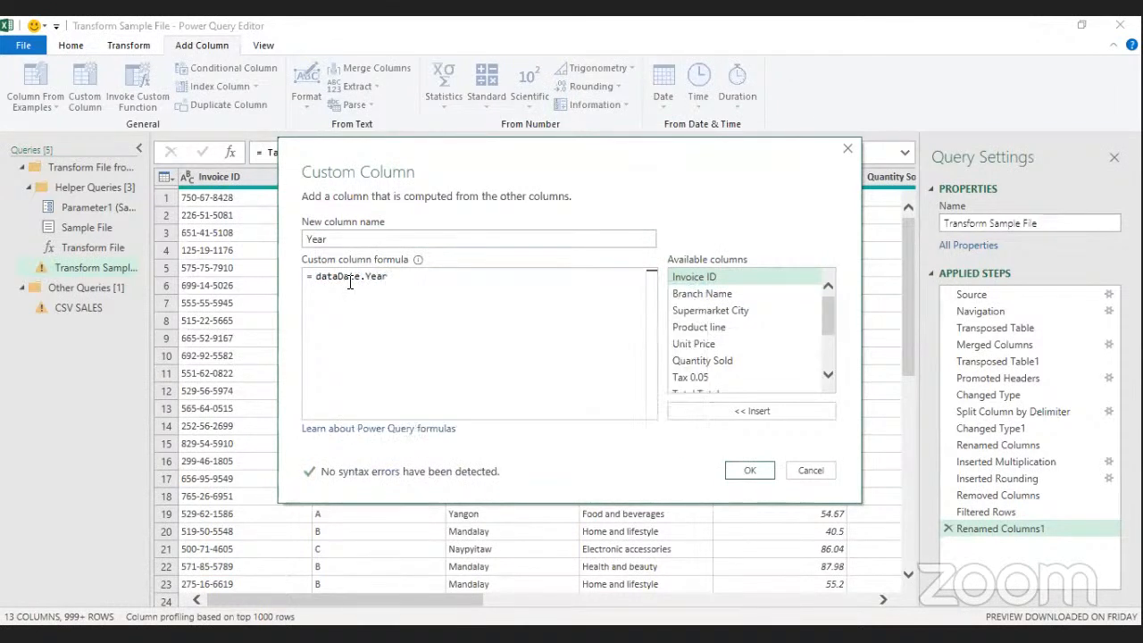
drag(341, 278, 314, 278)
key(BackSpace)
click(384, 281)
text(()
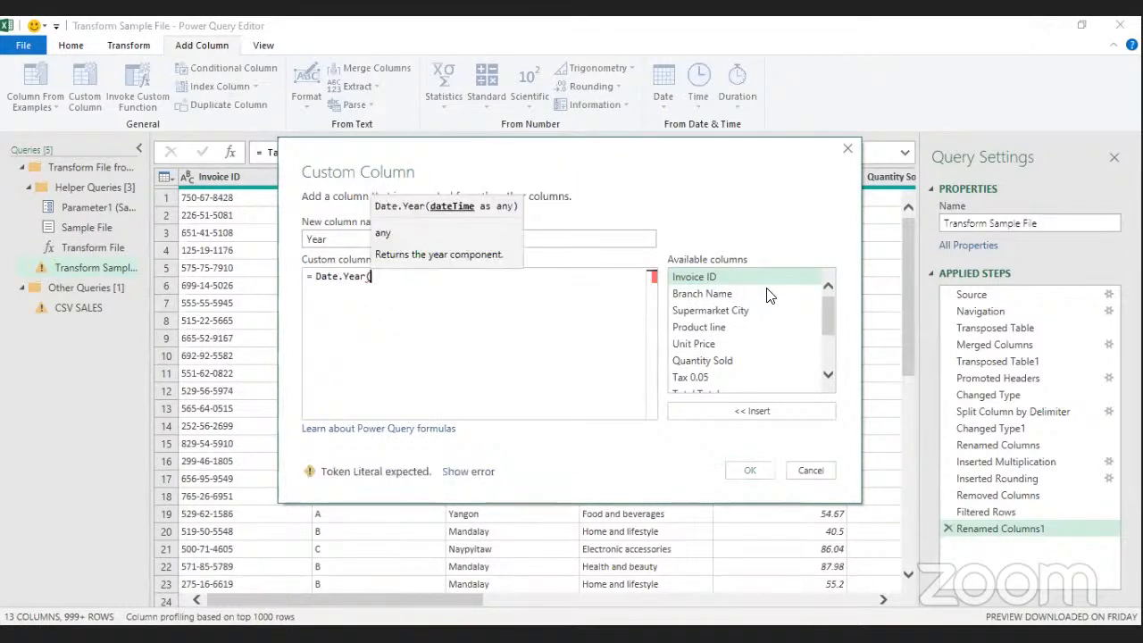
drag(829, 313, 829, 332)
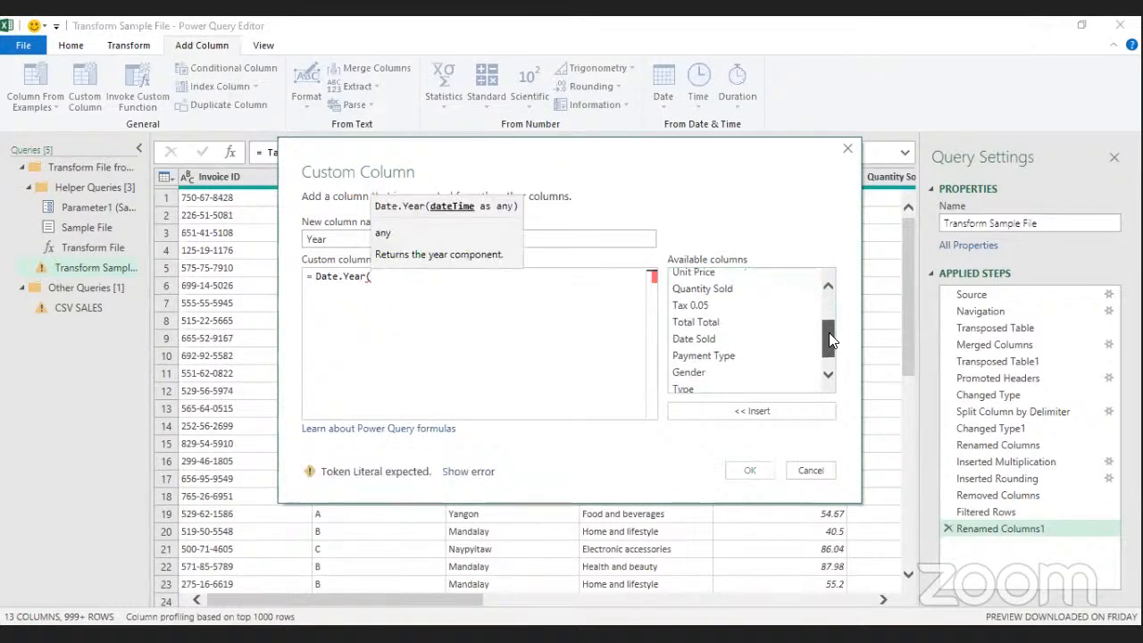
click(709, 339)
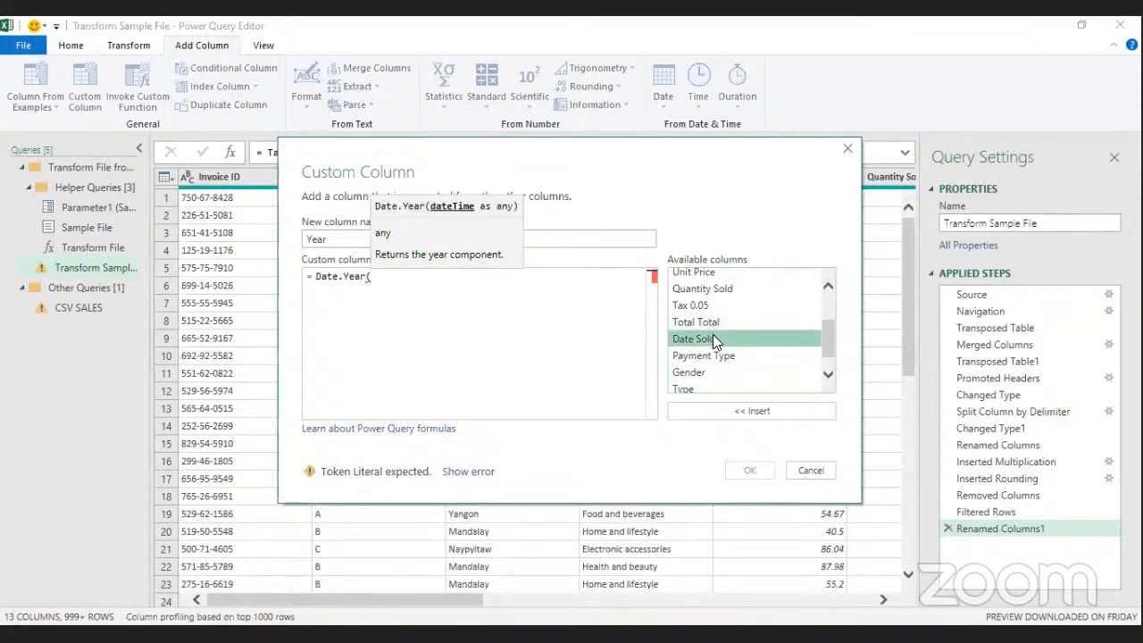
double_click(712, 339)
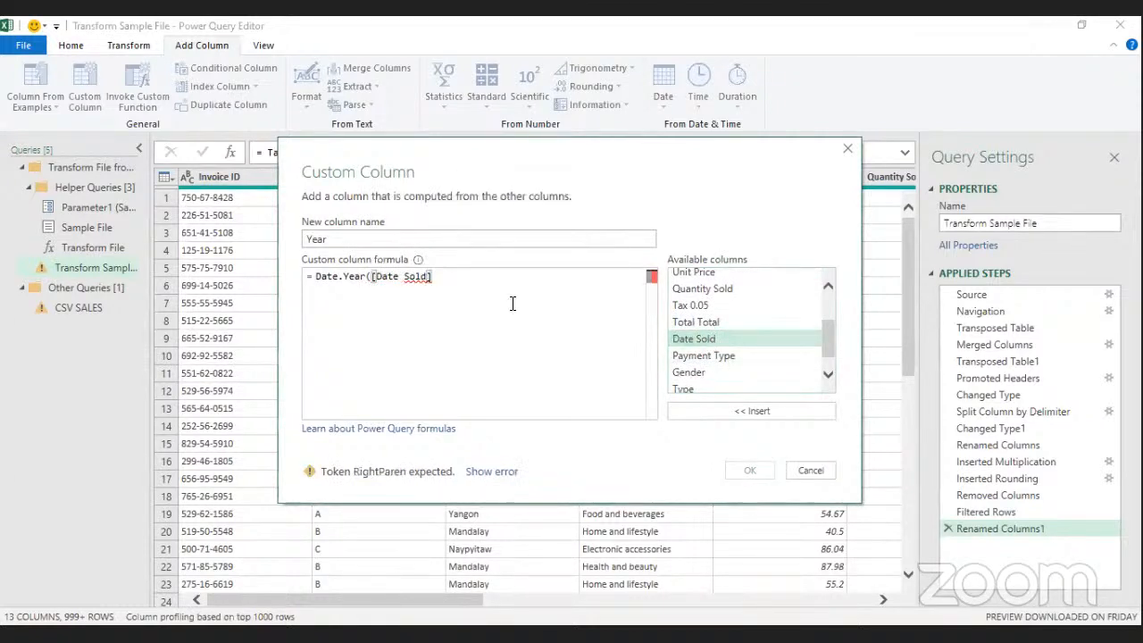
text())
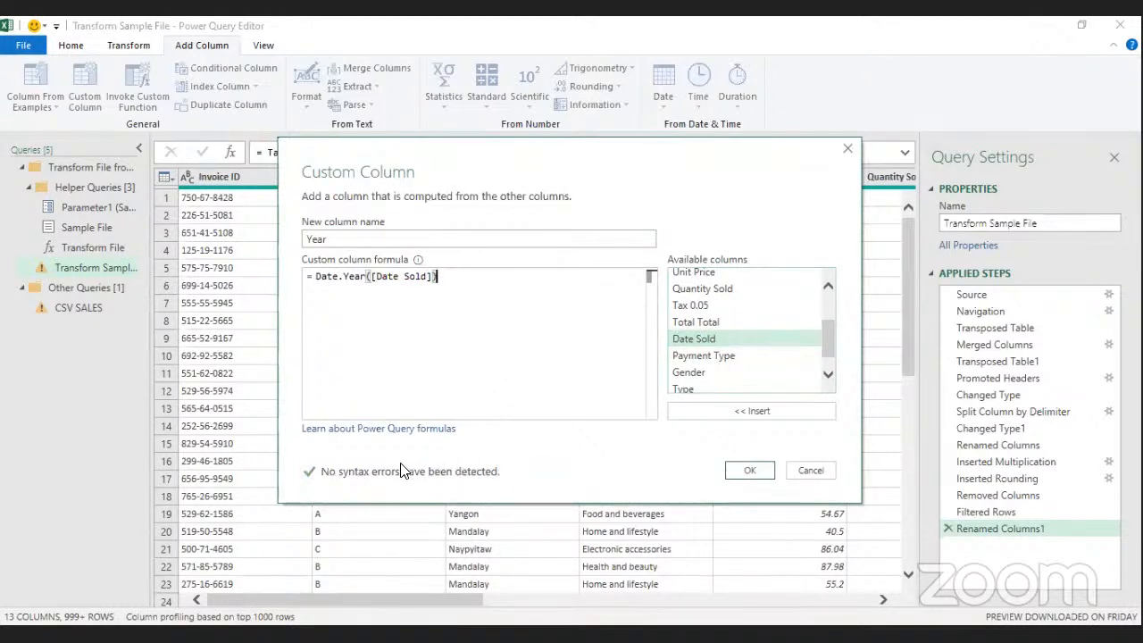
click(754, 472)
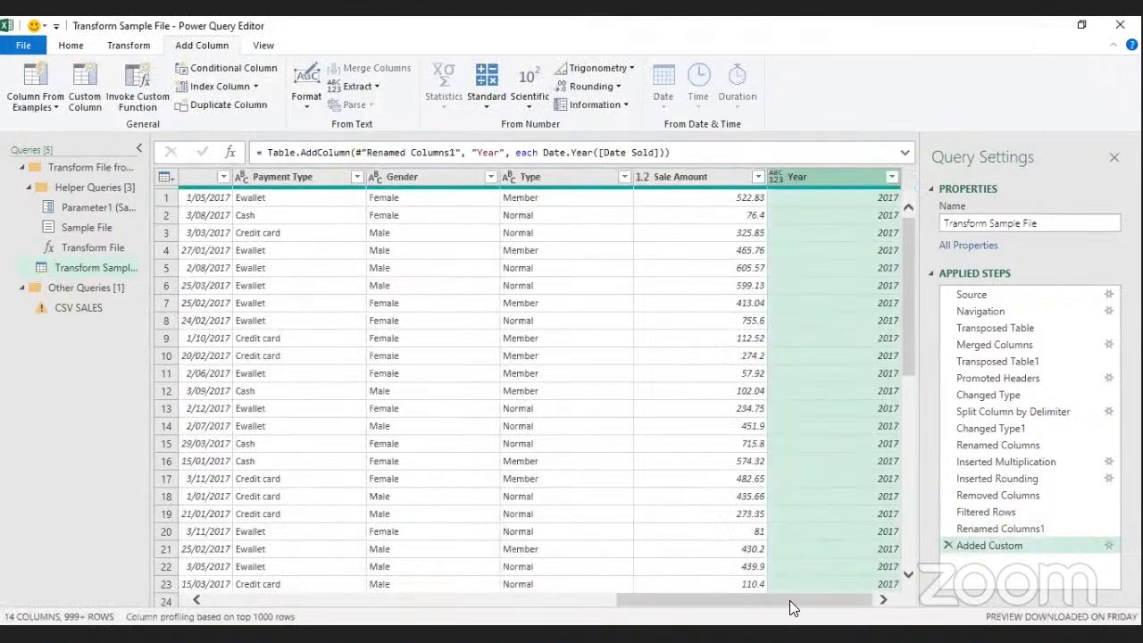
In the CSV SALES query, delete the Filtered Rows and Changed Type steps
drag(790, 600, 288, 612)
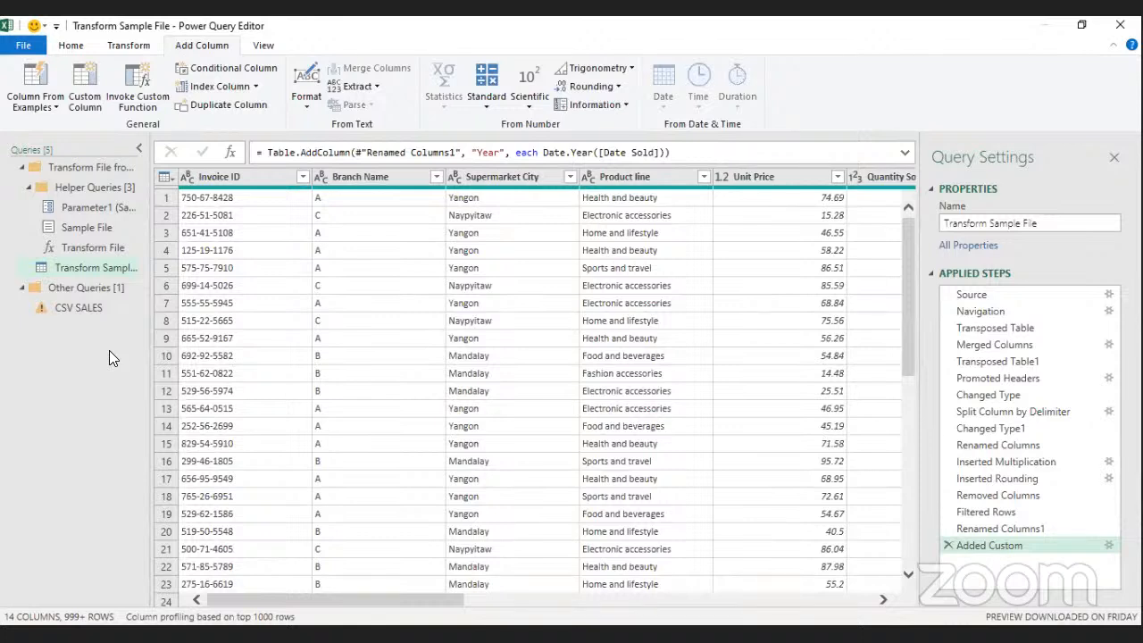
click(89, 306)
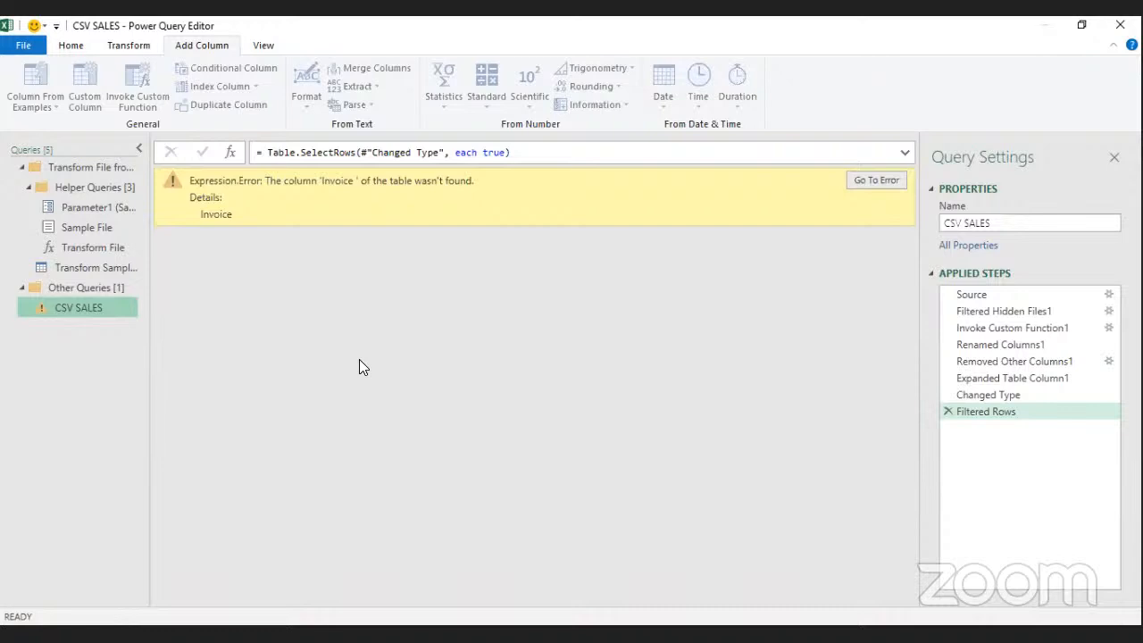
click(949, 411)
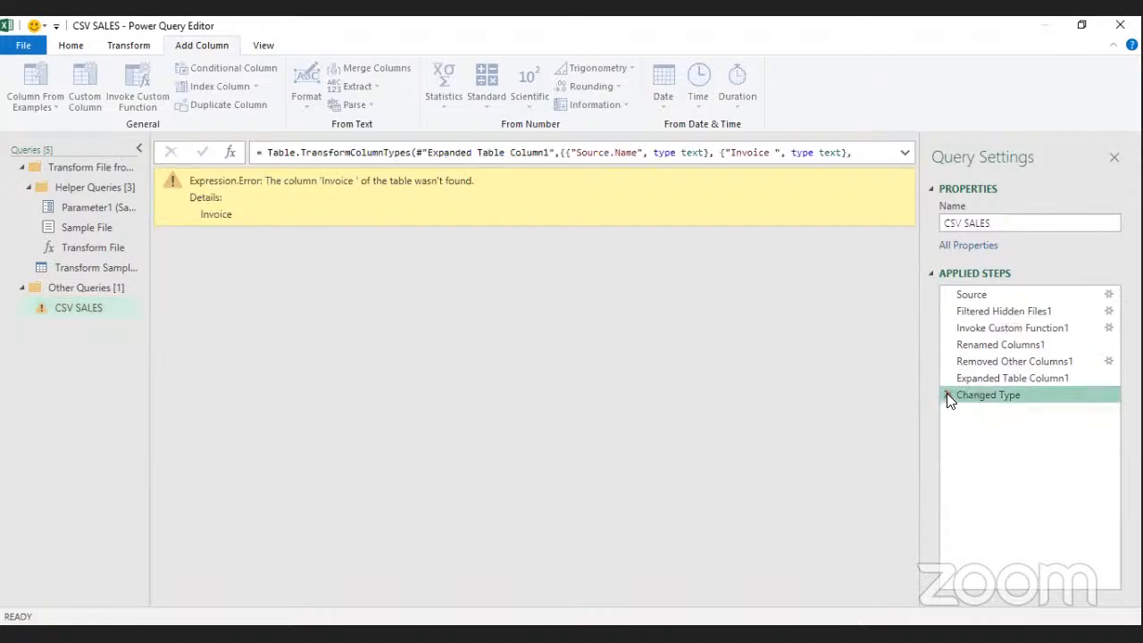
click(949, 395)
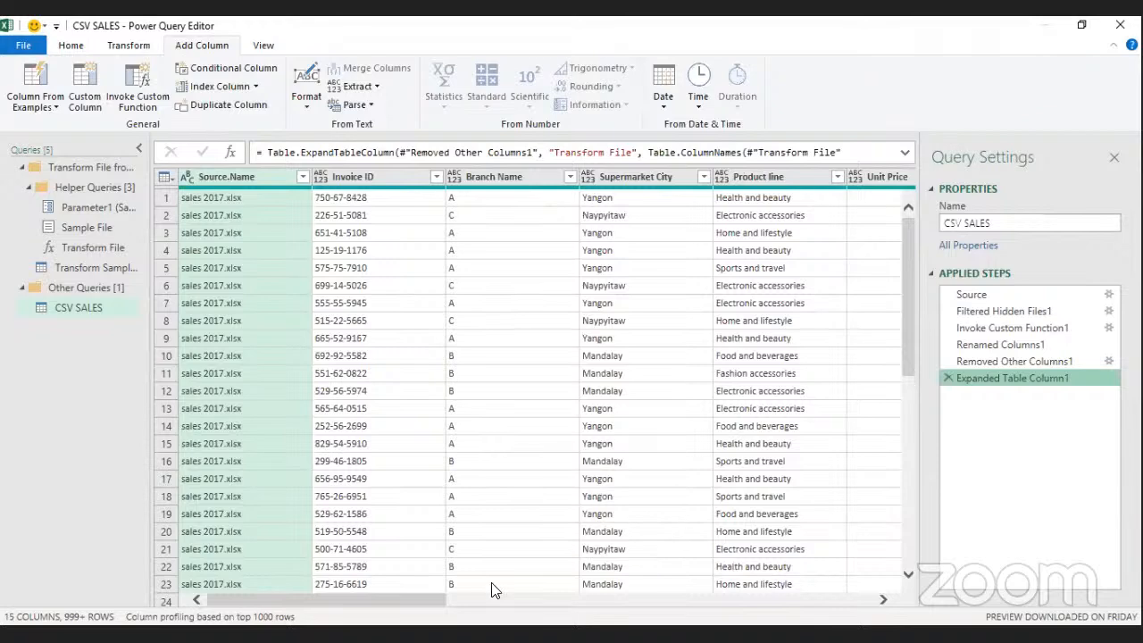
drag(363, 600, 254, 615)
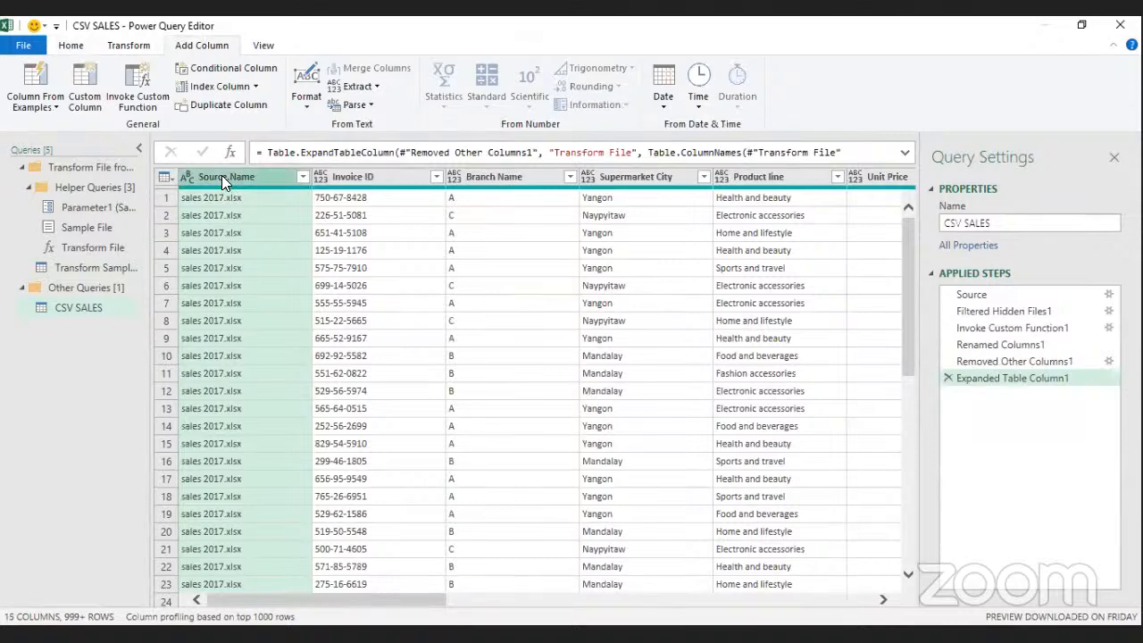
Remove the Source.Name column from the CSV SALES query
key(Delete)
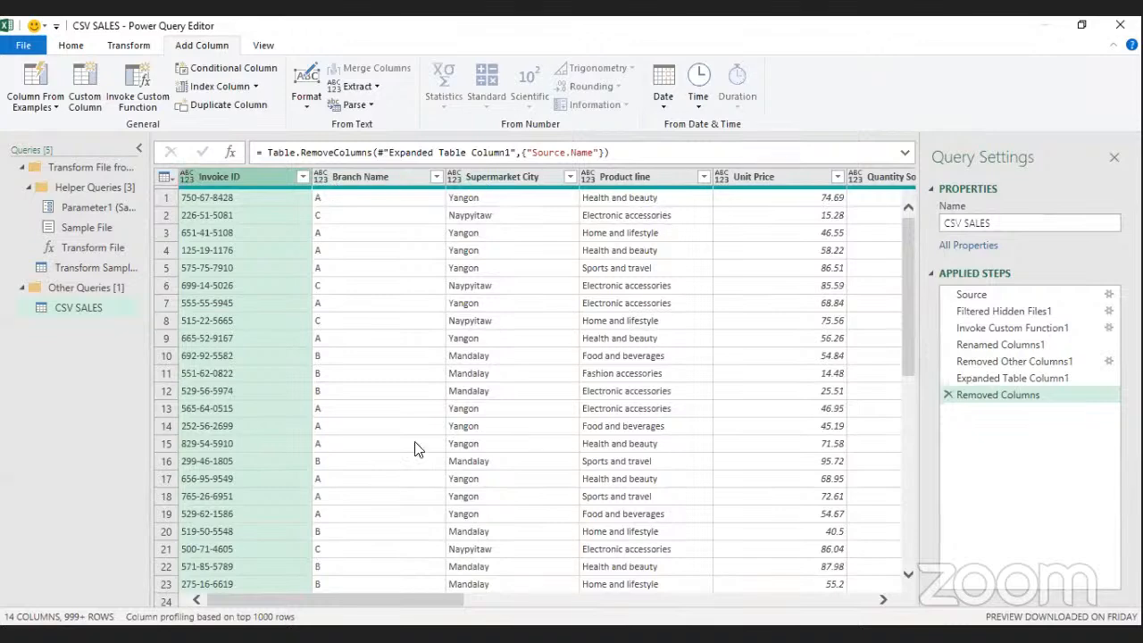
drag(446, 601, 274, 603)
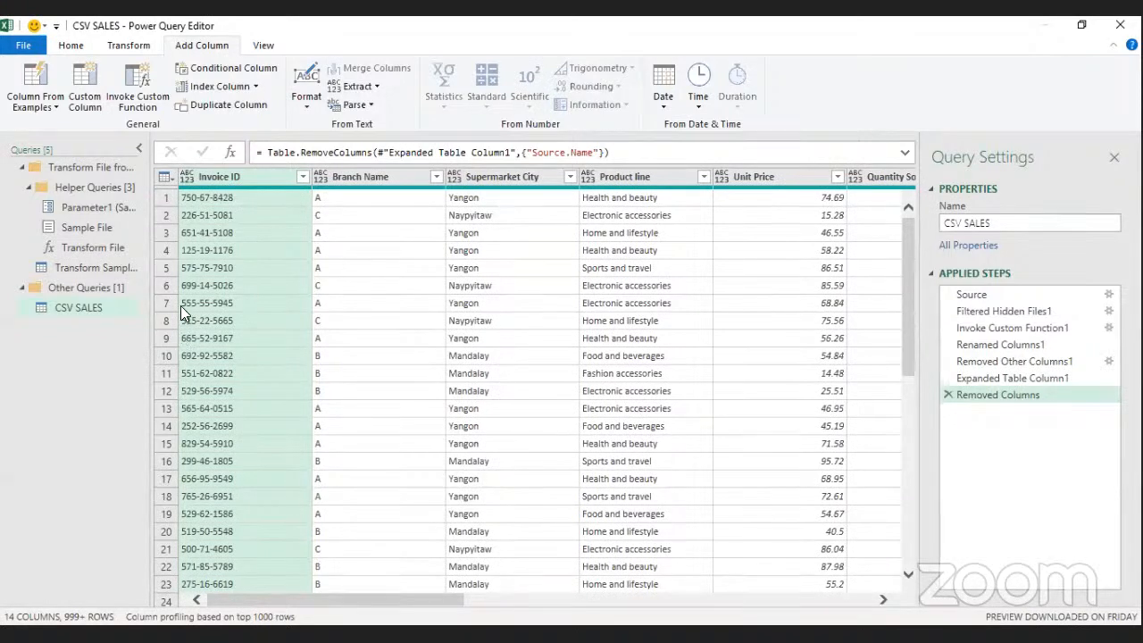
Select every column from Invoice ID to Year and detect their data types automatically
click(129, 46)
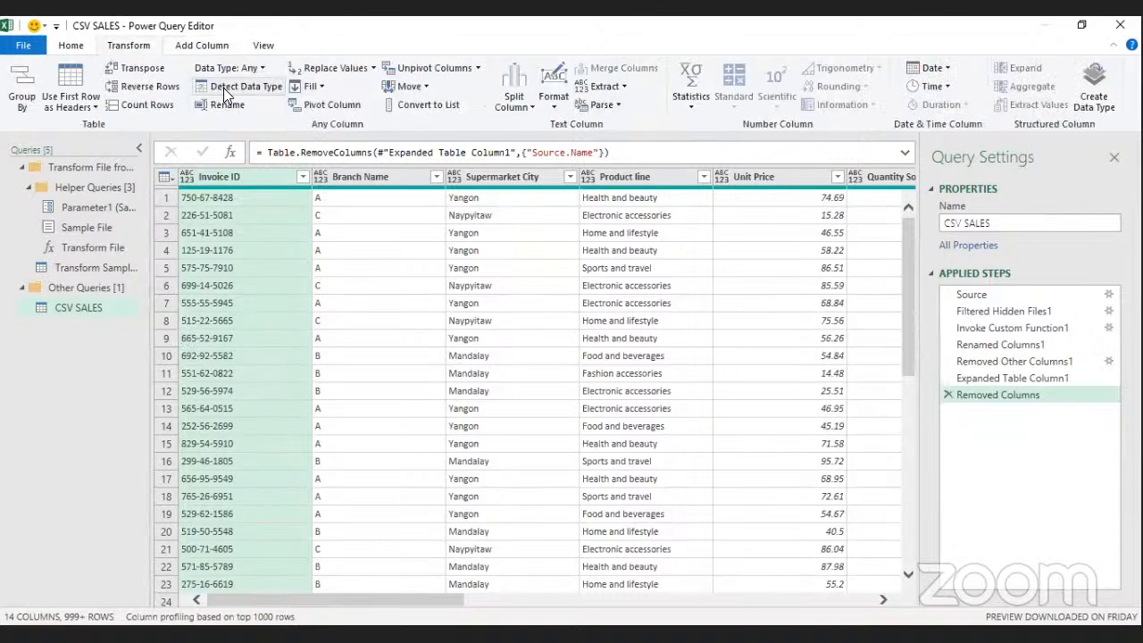
ctrl+click(353, 182)
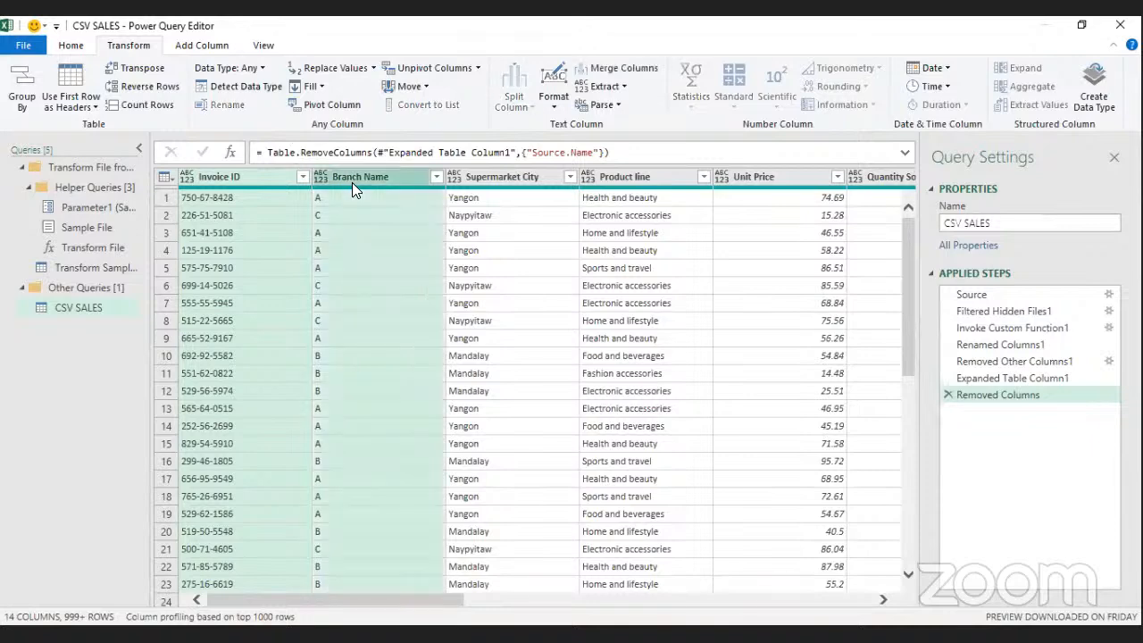
ctrl+click(476, 177)
ctrl+click(593, 173)
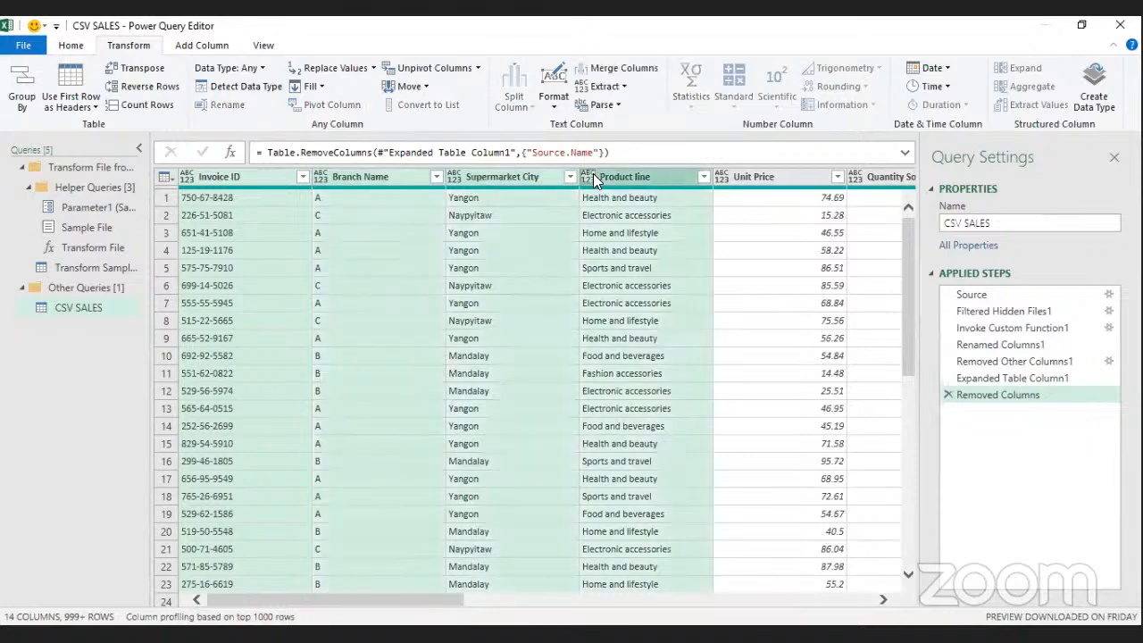
ctrl+click(725, 177)
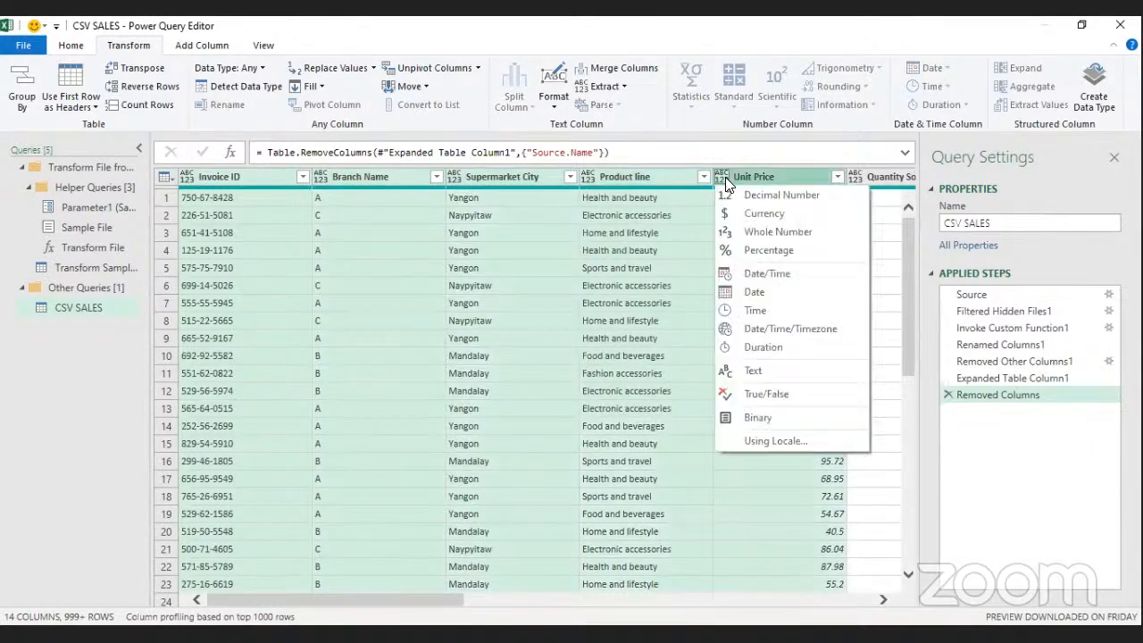
ctrl+click(861, 172)
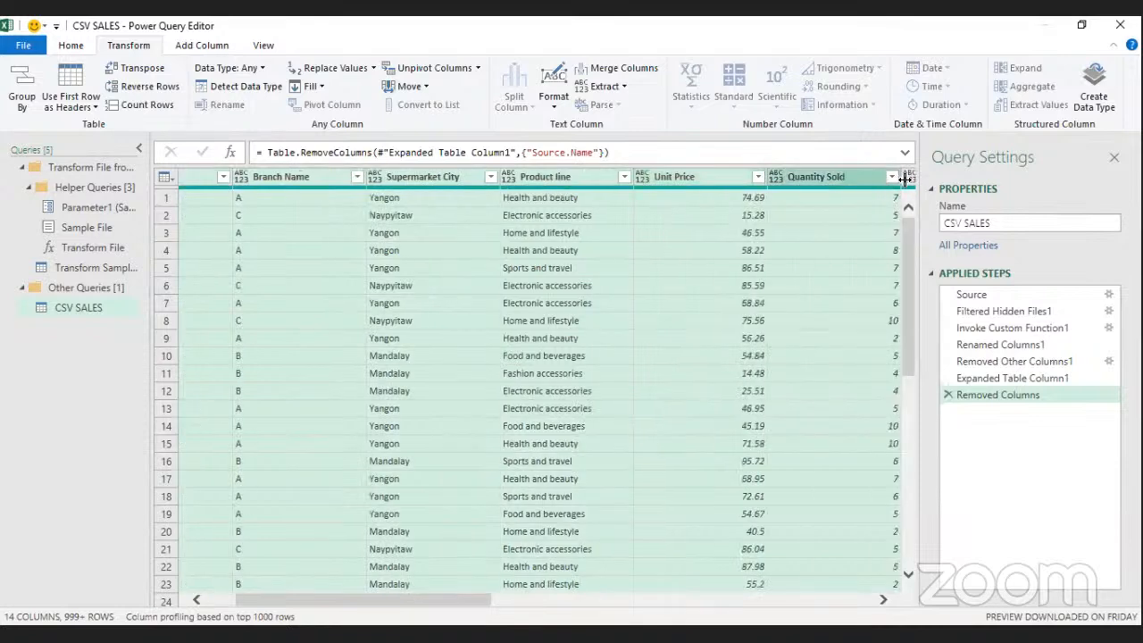
ctrl+click(910, 177)
ctrl+click(909, 177)
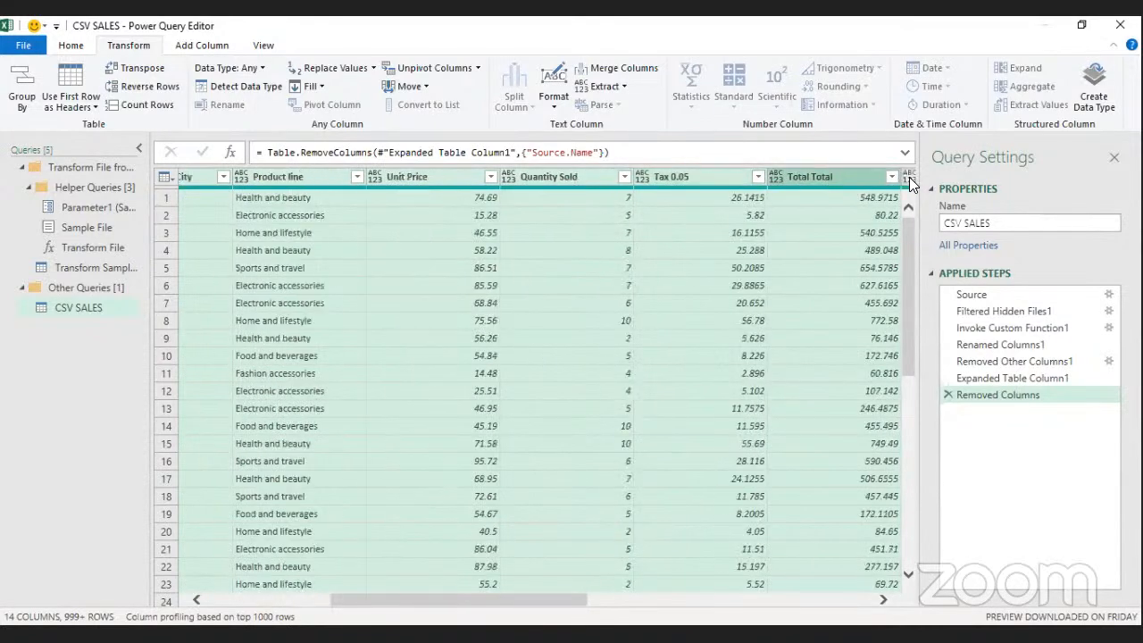
ctrl+click(909, 177)
ctrl+click(909, 177)
ctrl+click(909, 177)
ctrl+click(910, 177)
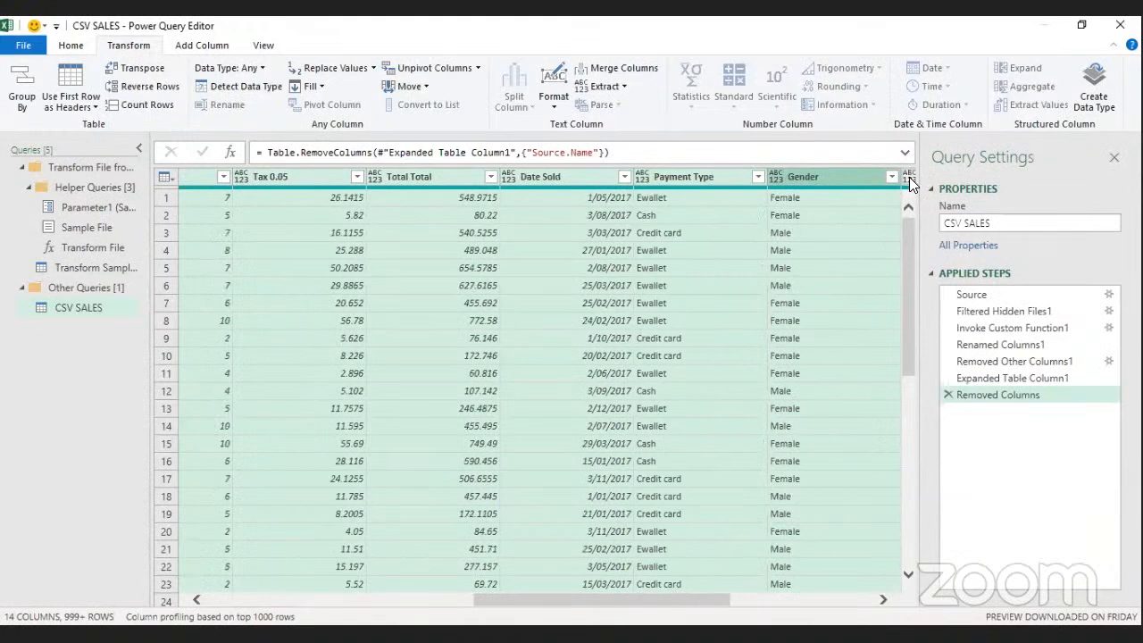
ctrl+click(909, 177)
ctrl+click(909, 177)
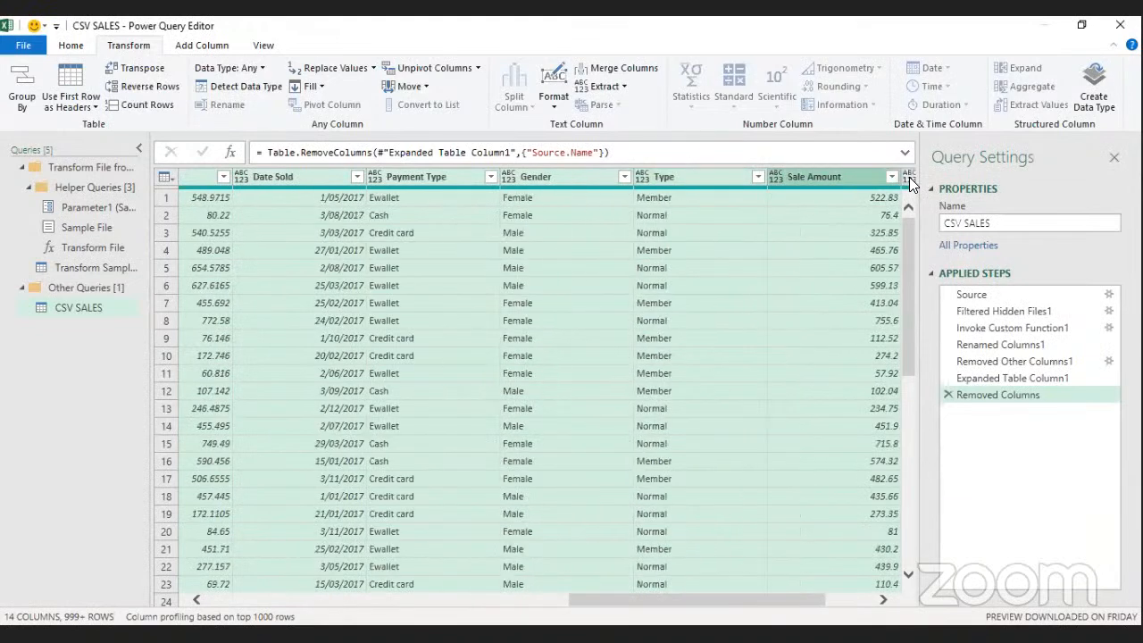
ctrl+click(909, 176)
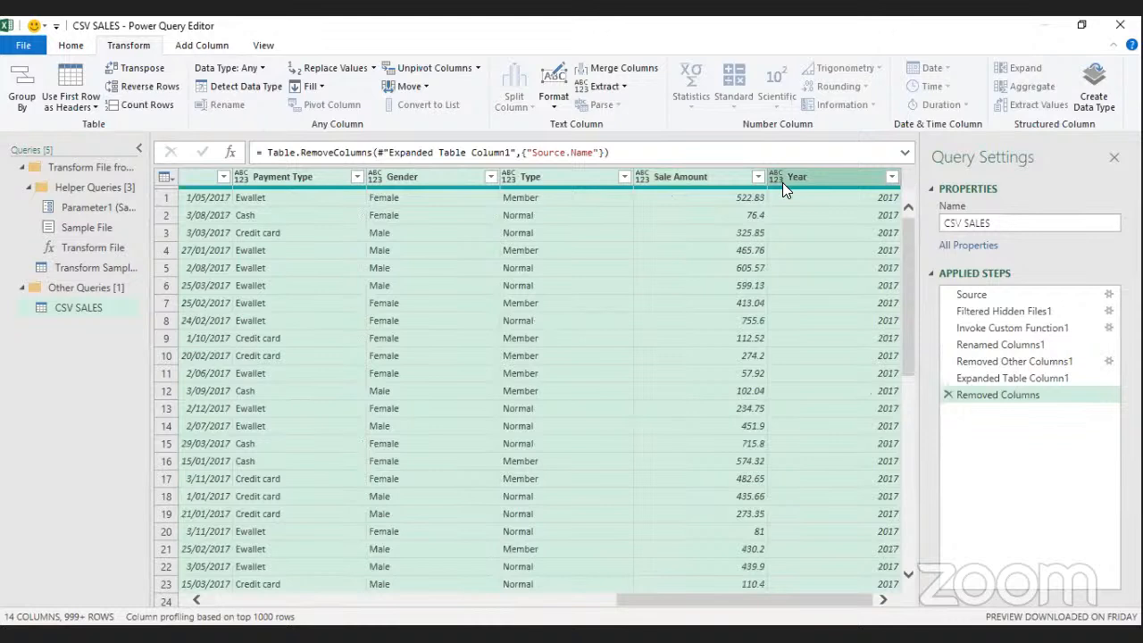
click(260, 87)
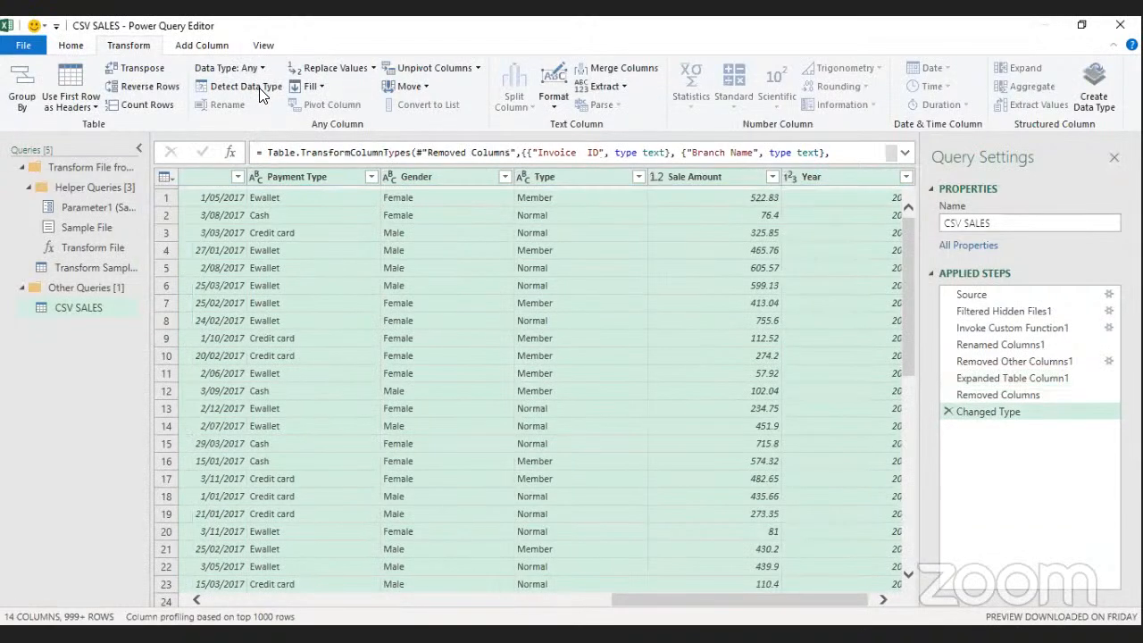
Check the detected column types, then close the query editor with Close & Load To for a choice of import options
drag(632, 602, 622, 604)
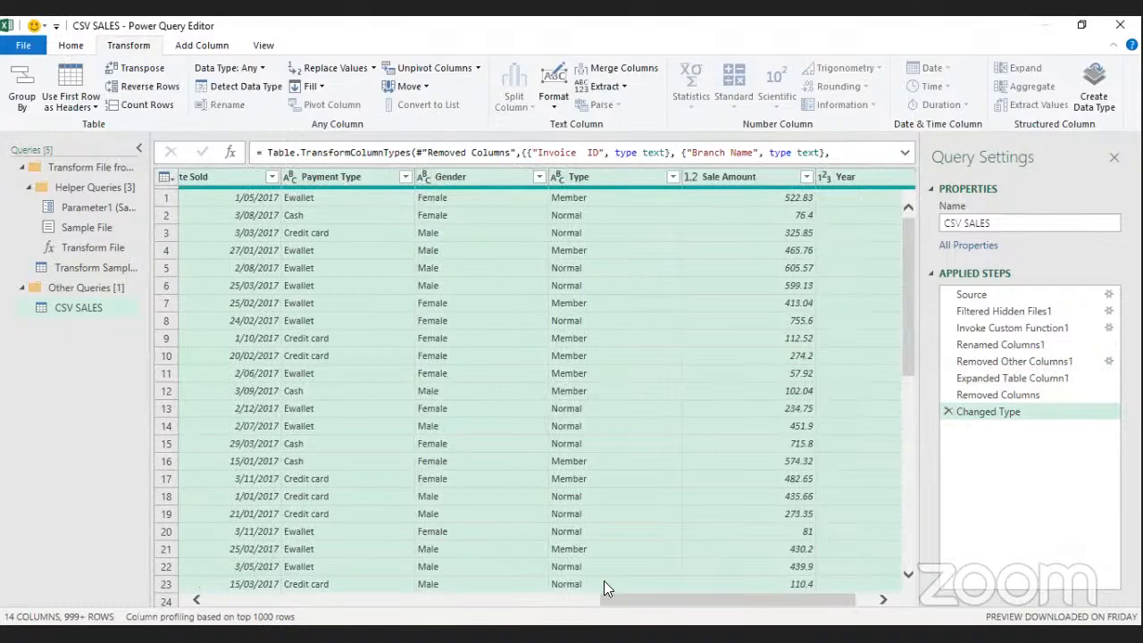
drag(625, 604, 264, 606)
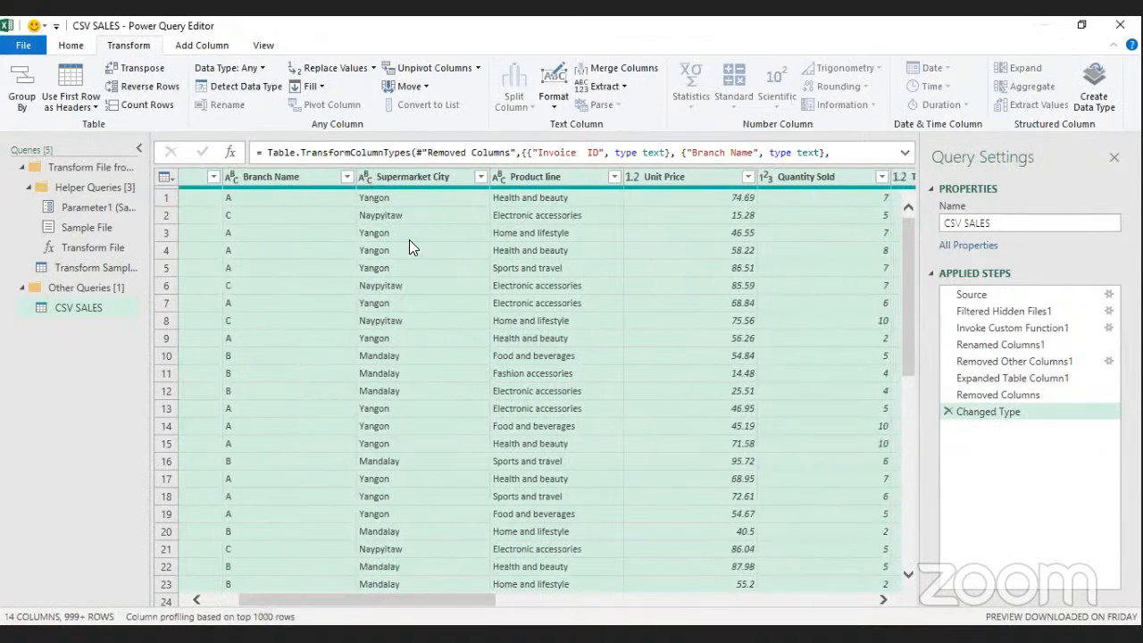
drag(400, 597, 489, 568)
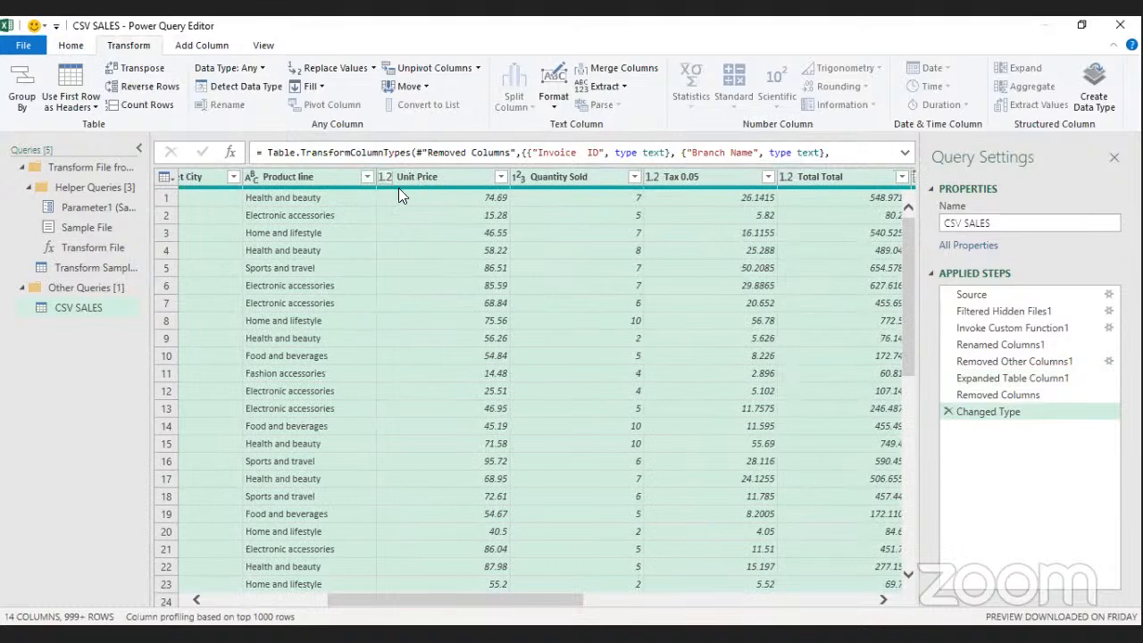
drag(499, 600, 661, 600)
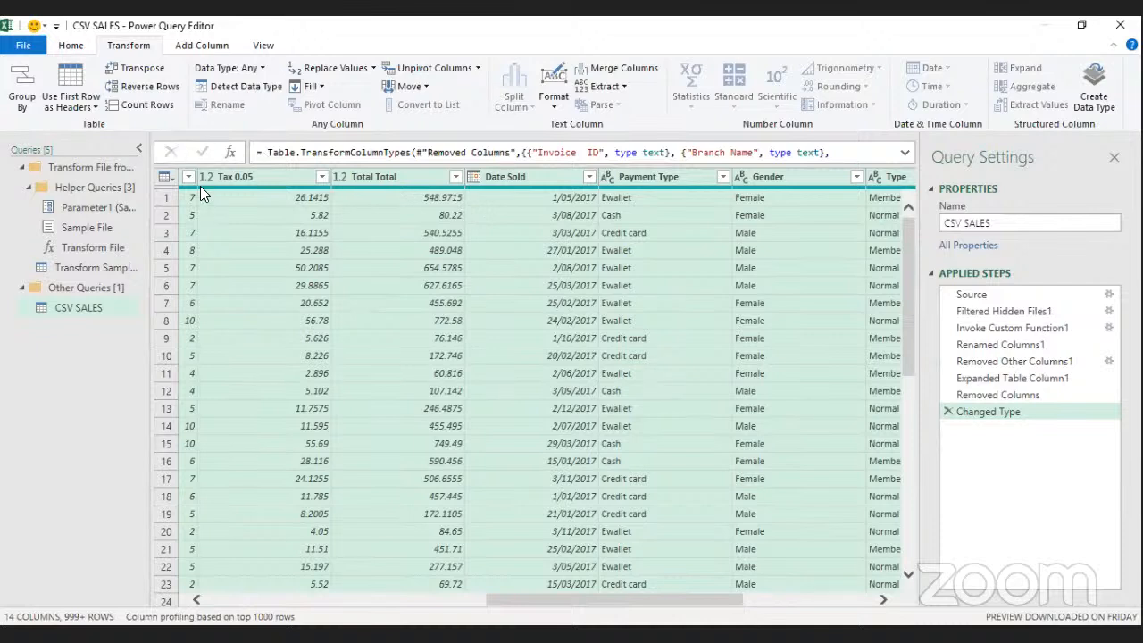
click(71, 45)
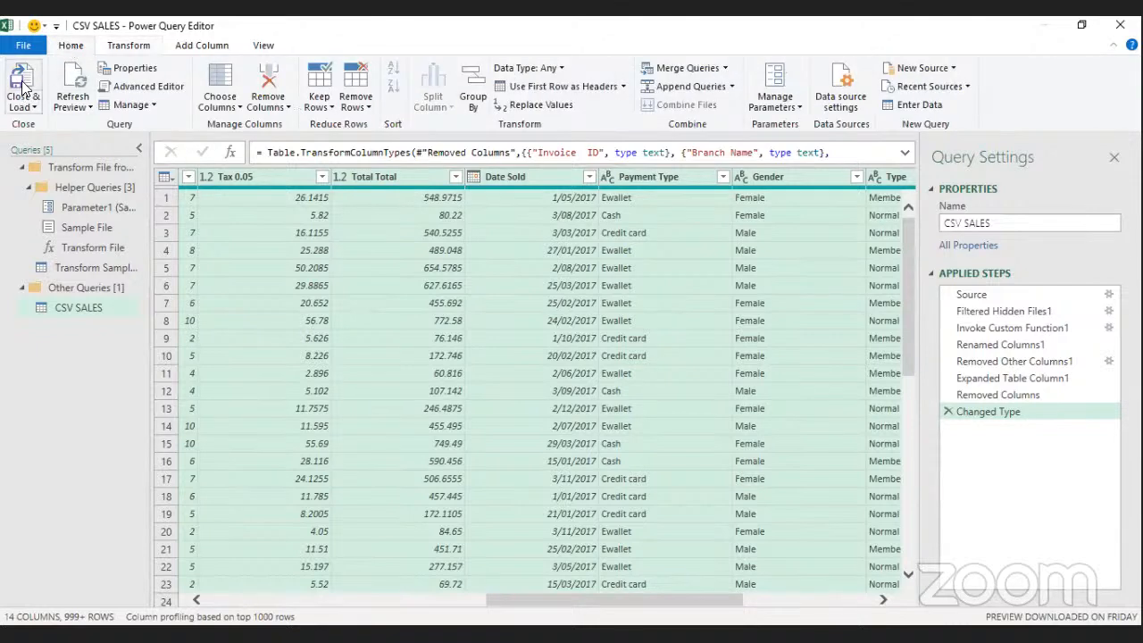
click(27, 108)
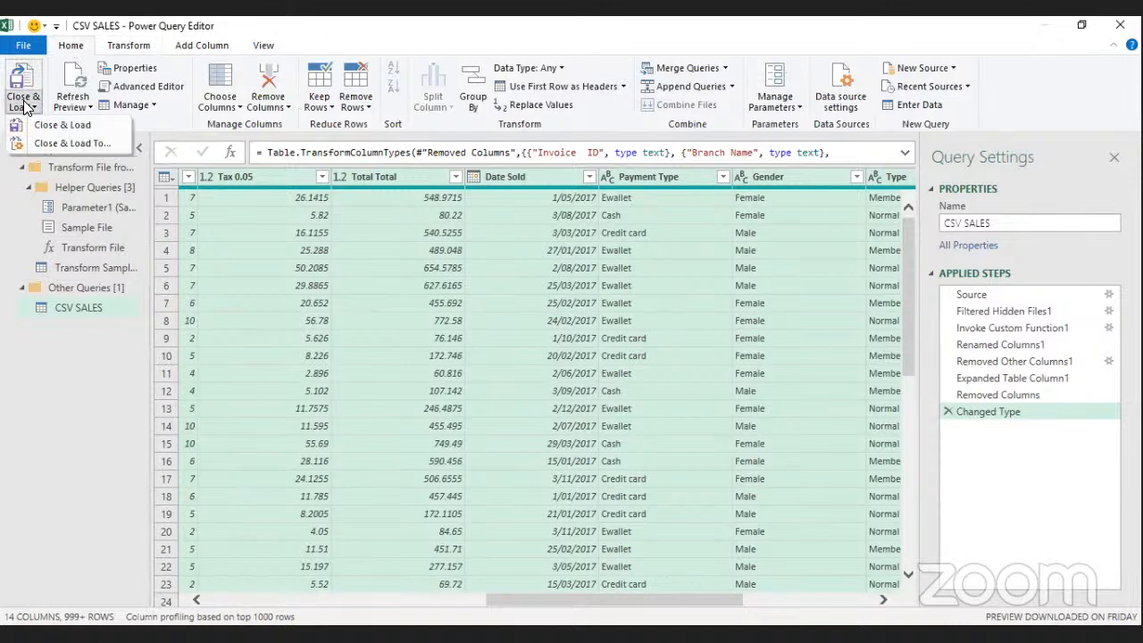
click(63, 146)
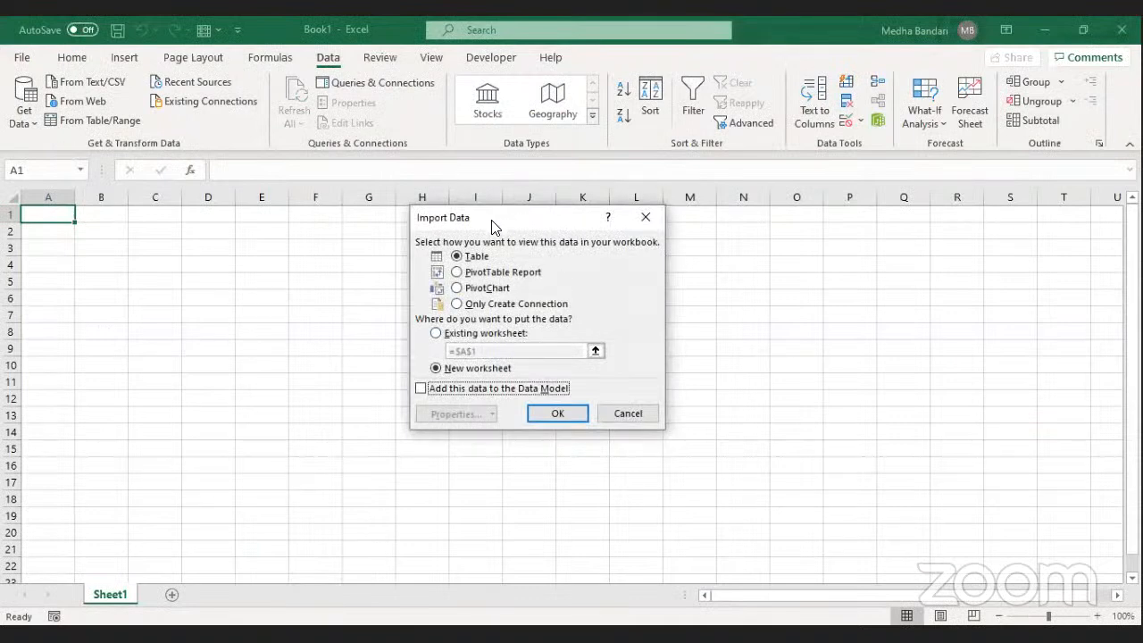
drag(491, 223, 488, 210)
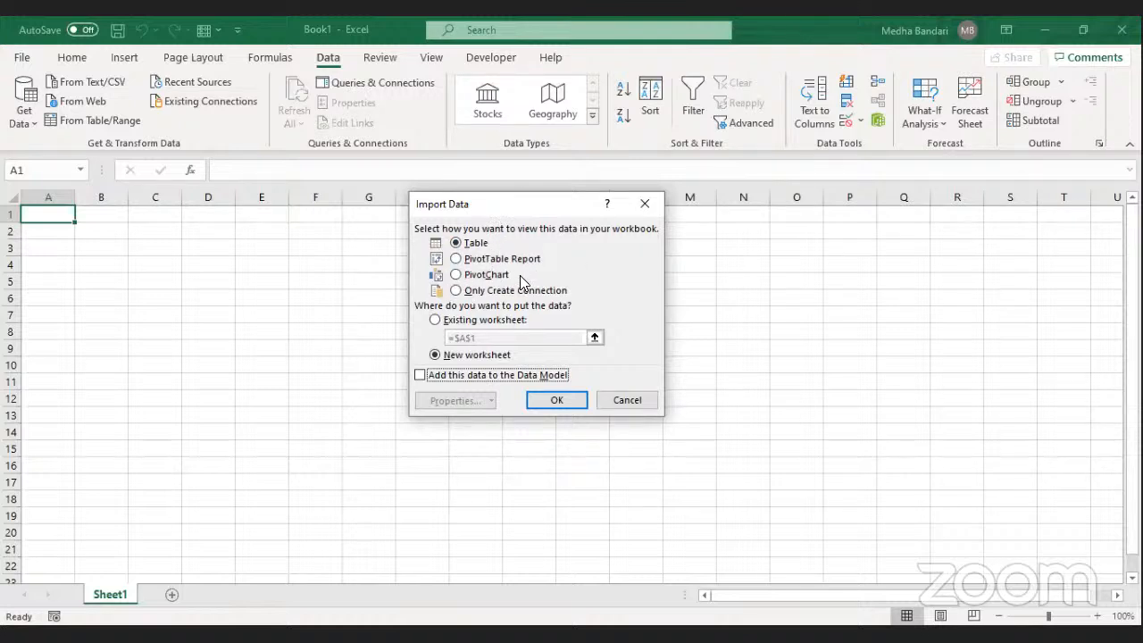
click(420, 375)
click(457, 291)
click(421, 375)
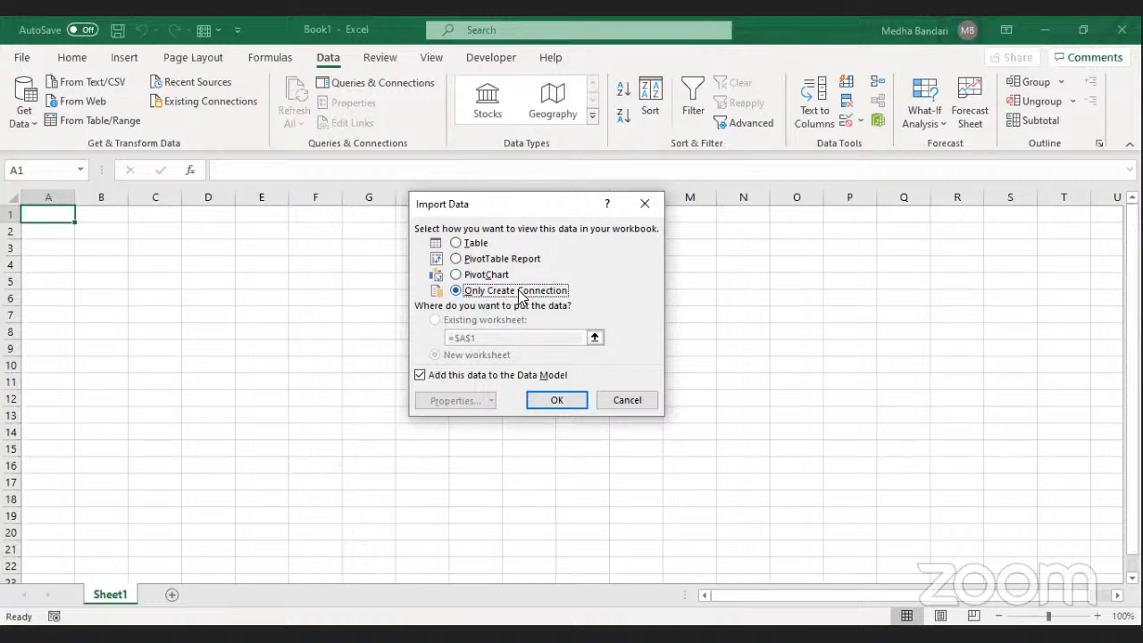
click(420, 376)
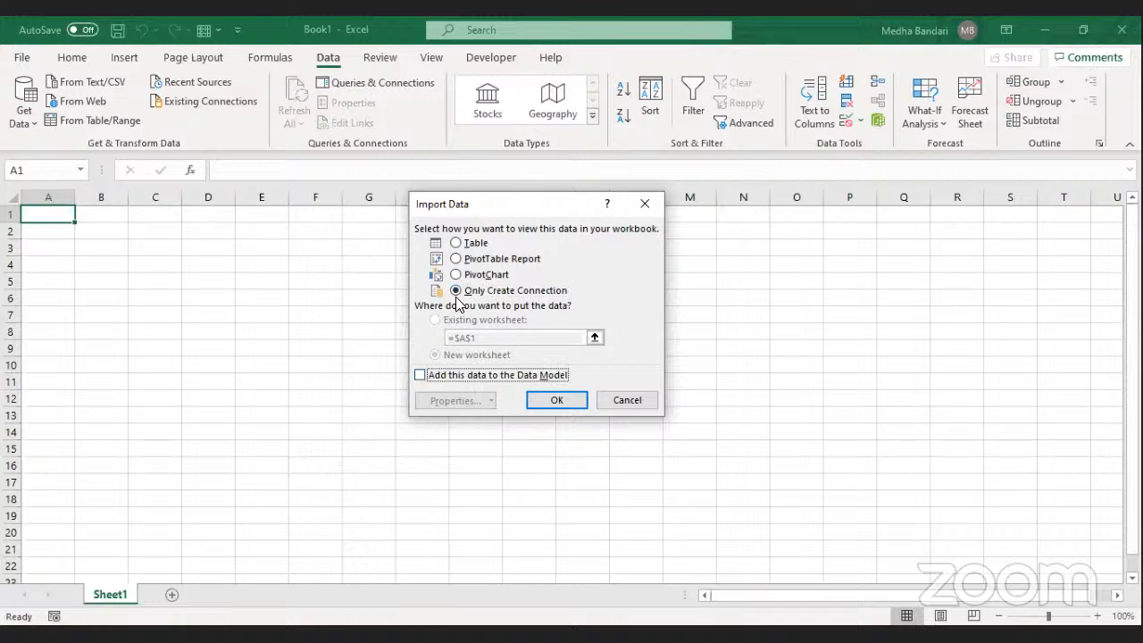
Import the query data as a PivotTable Report on a new worksheet
click(456, 259)
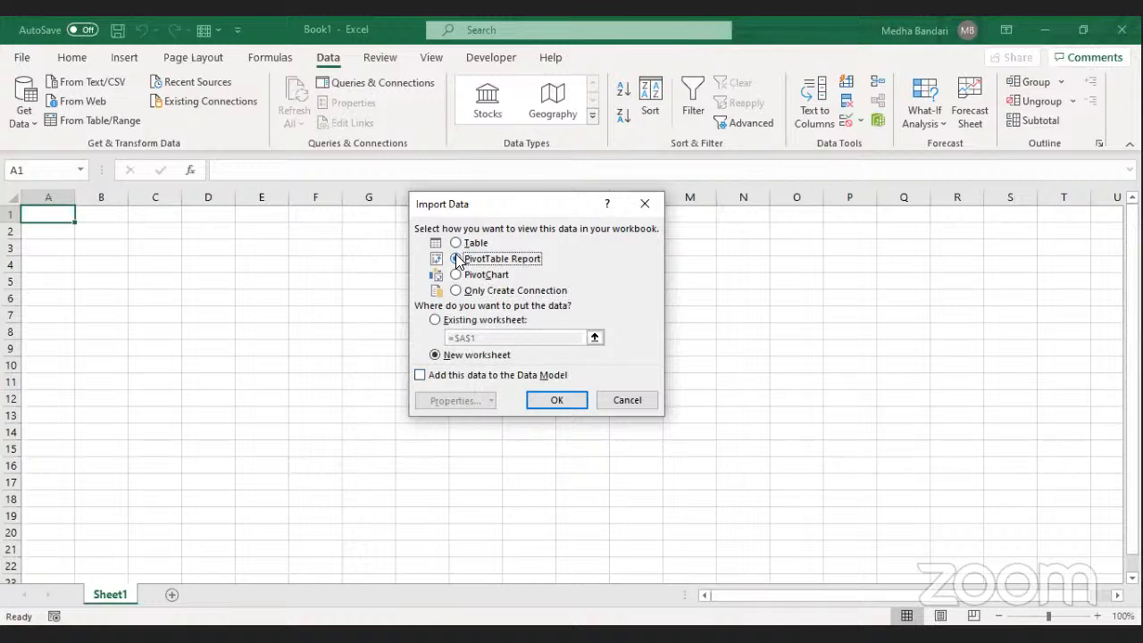
click(543, 402)
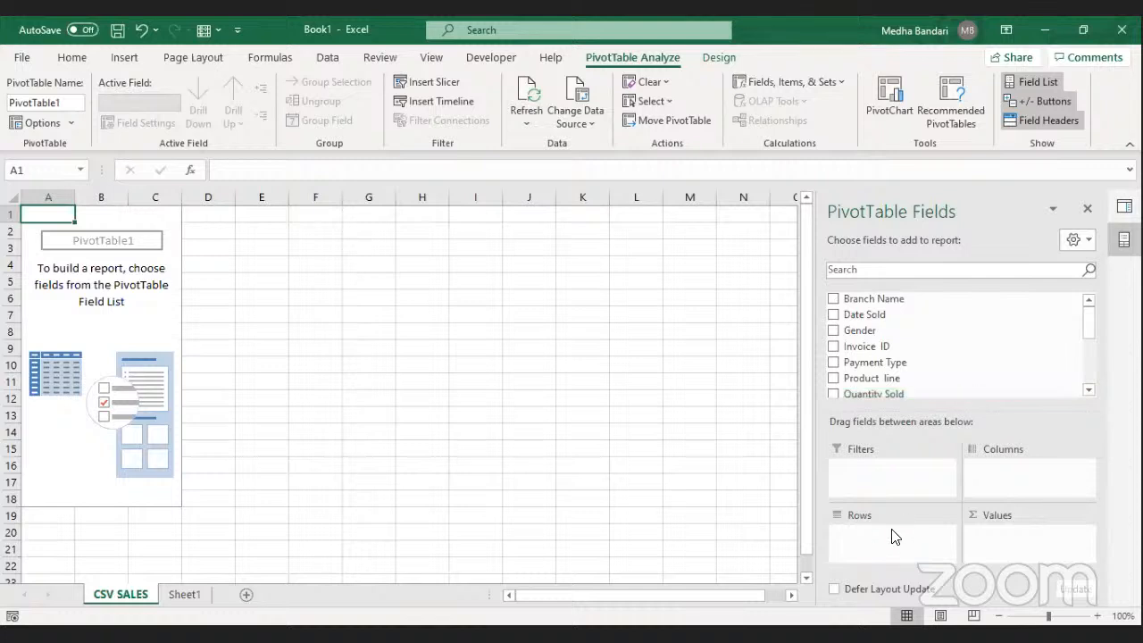
Build the PivotTable with Year as the row field and the sum of Sale Amount as the values
drag(1089, 327, 1087, 369)
scroll(893, 371, up, 5)
scroll(893, 371, down, 5)
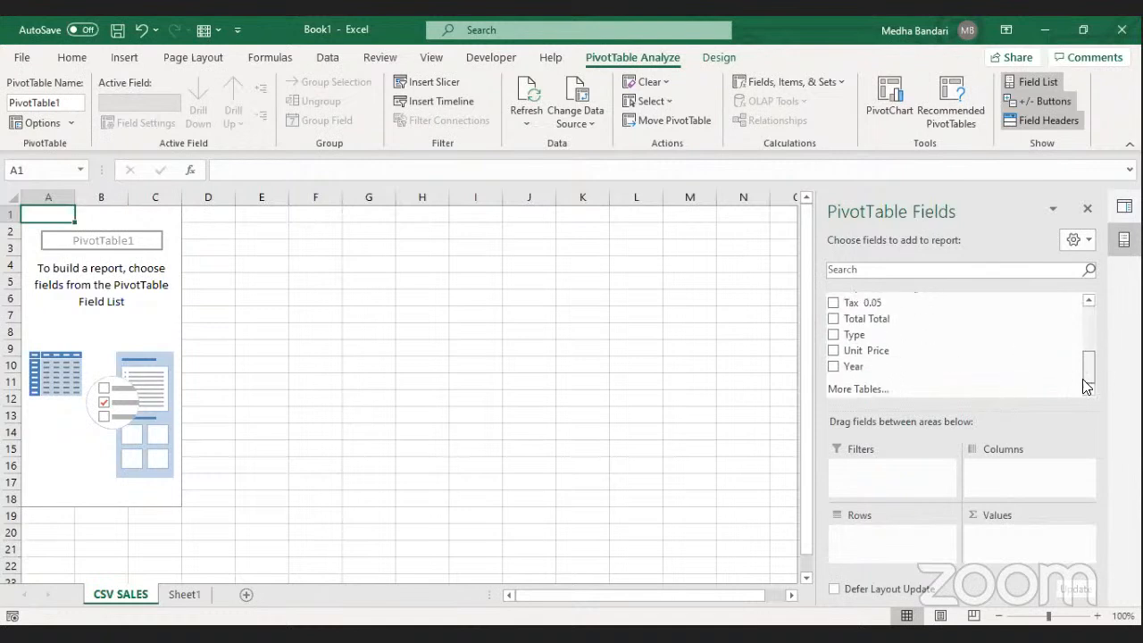
drag(905, 369, 852, 539)
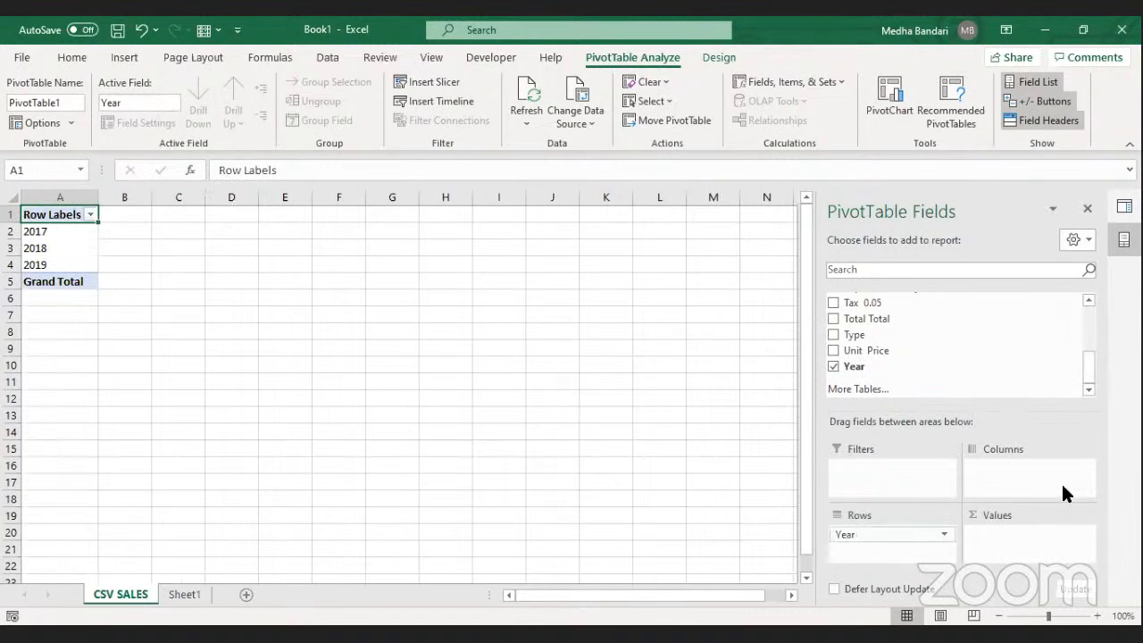
drag(1085, 365, 1084, 349)
drag(879, 343, 990, 539)
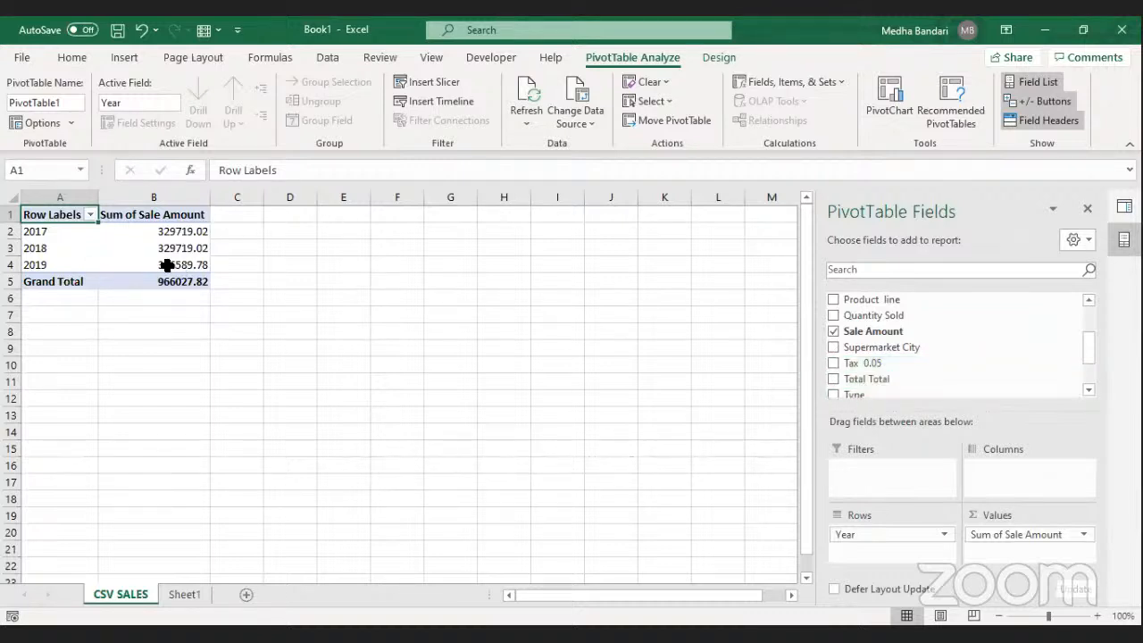
Switch to File Explorer and copy the sales 2020 workbook from the Excel Presentation folder in Pictures
mouse_move(167, 265)
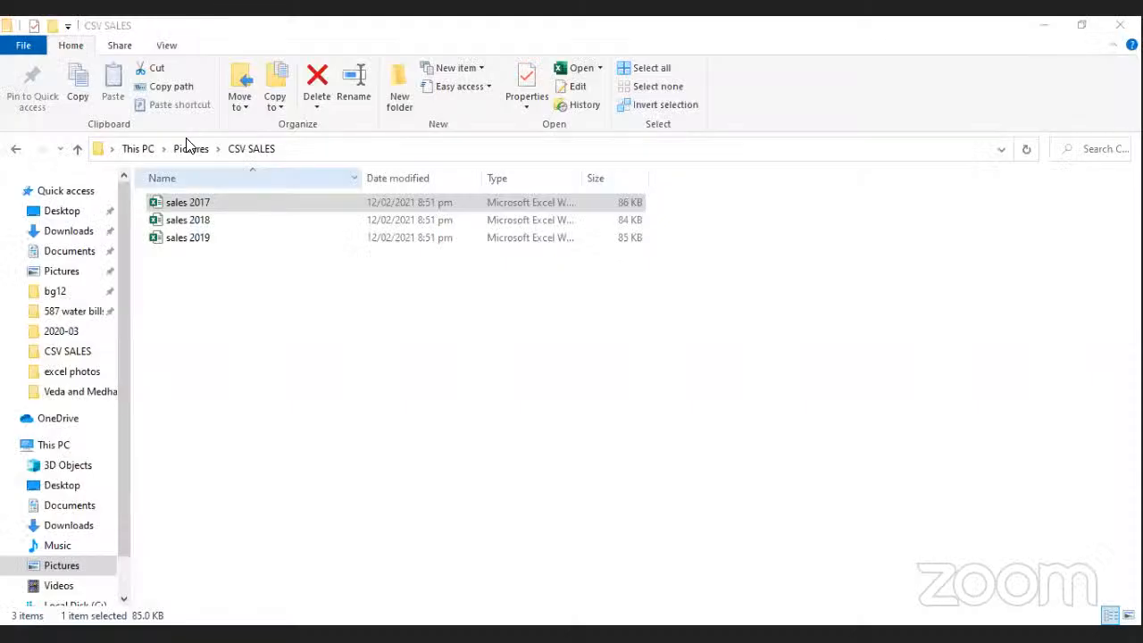
click(188, 148)
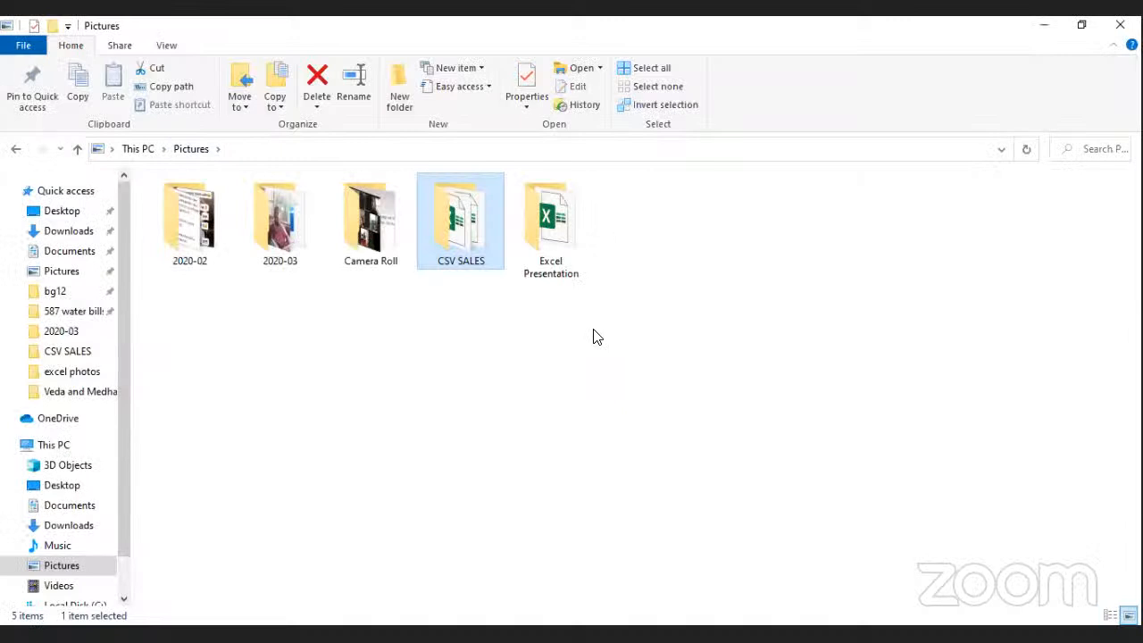
click(560, 262)
double_click(560, 262)
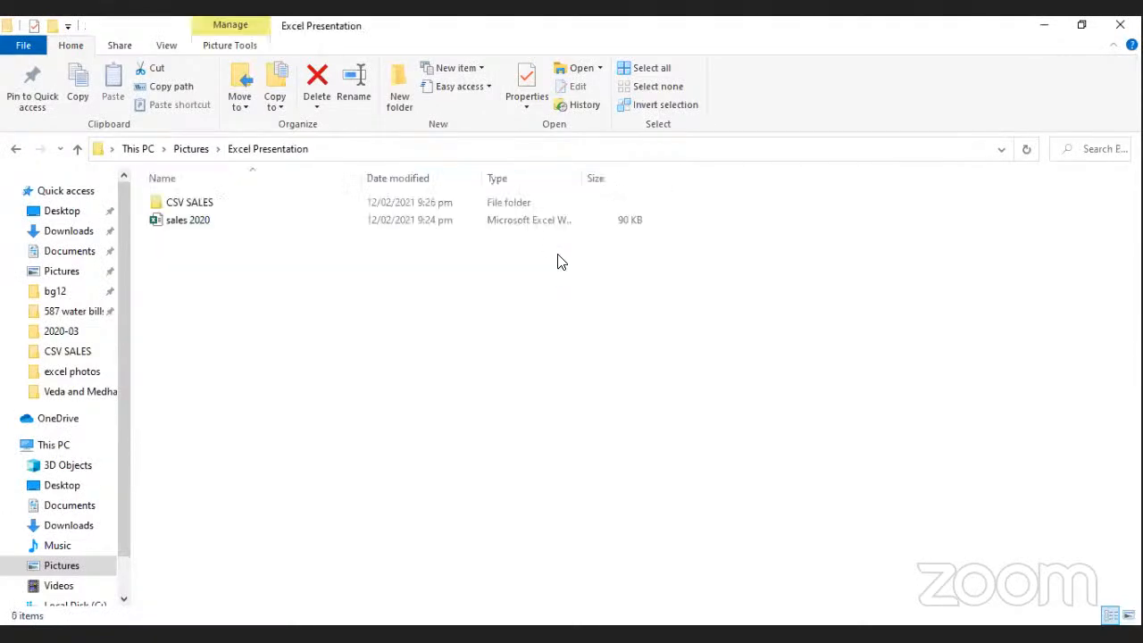
click(217, 223)
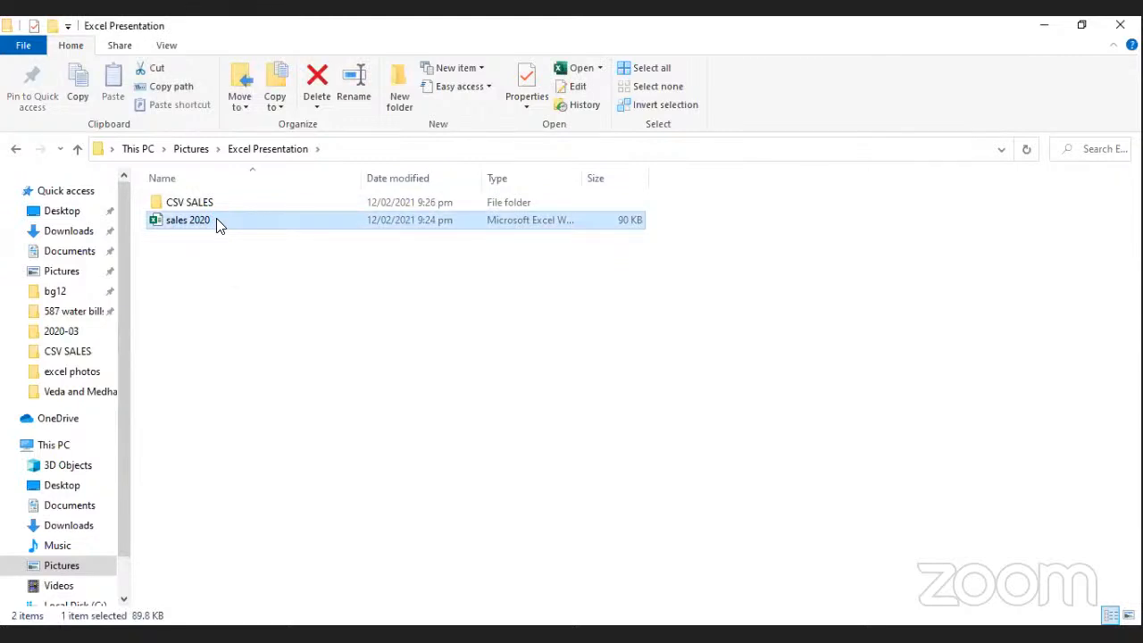
right_click(217, 222)
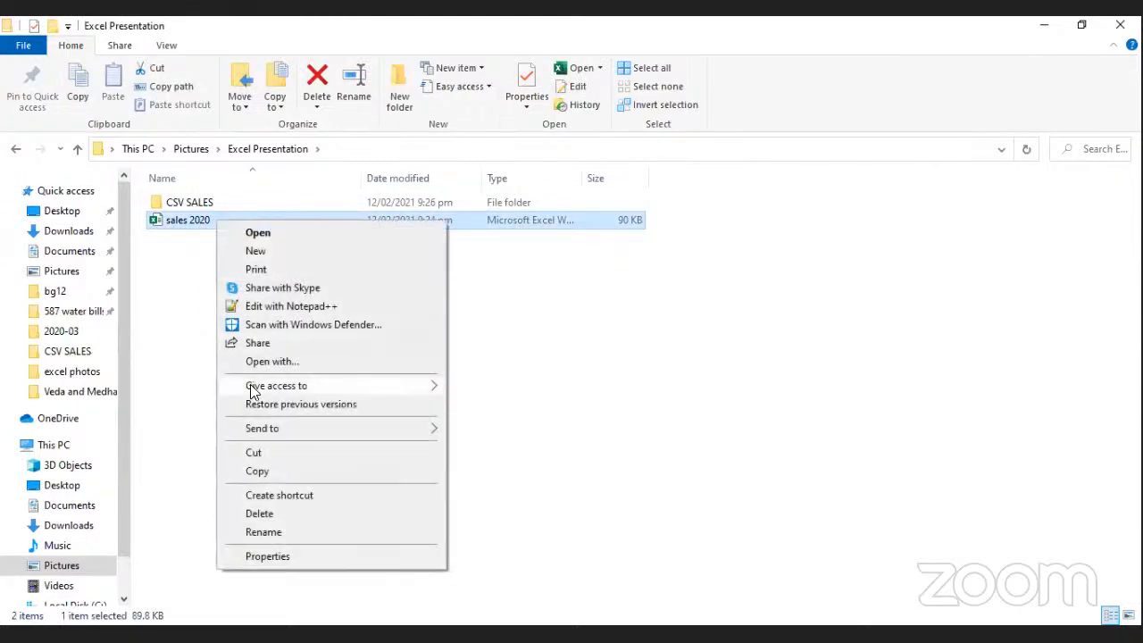
click(256, 472)
Paste the copied sales 2020 workbook into the CSV SALES folder in Pictures
click(190, 154)
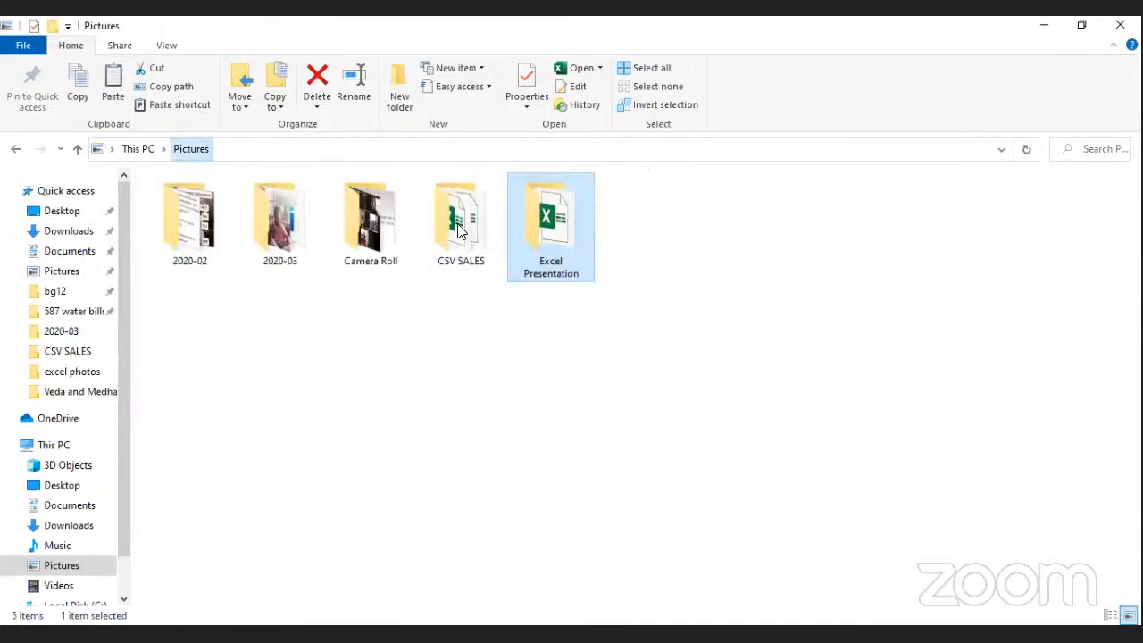
double_click(472, 235)
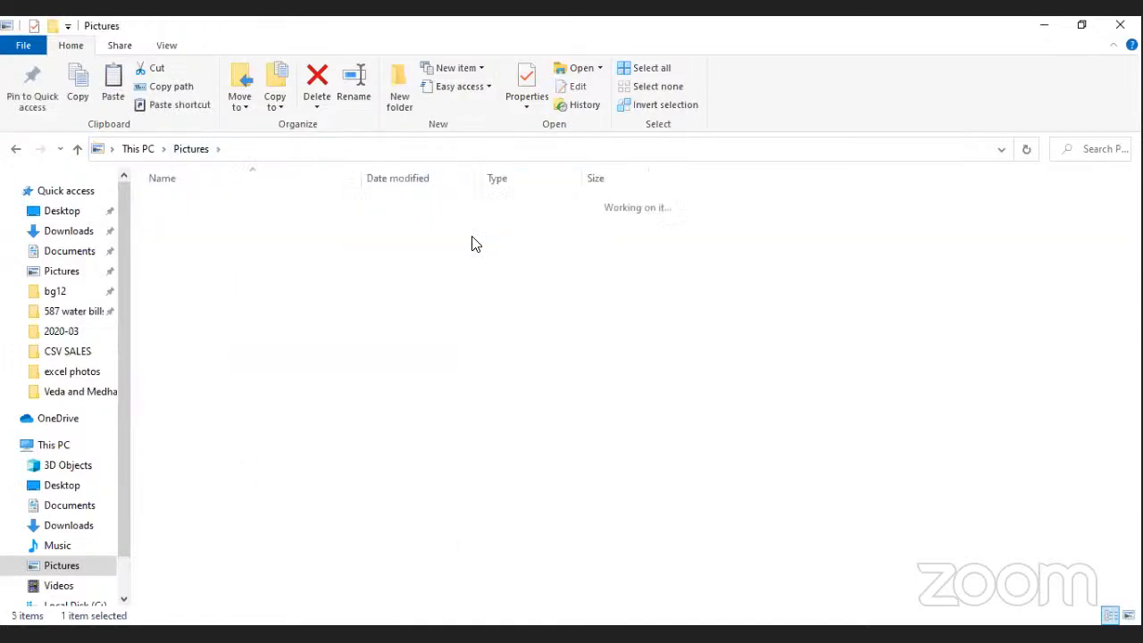
right_click(436, 286)
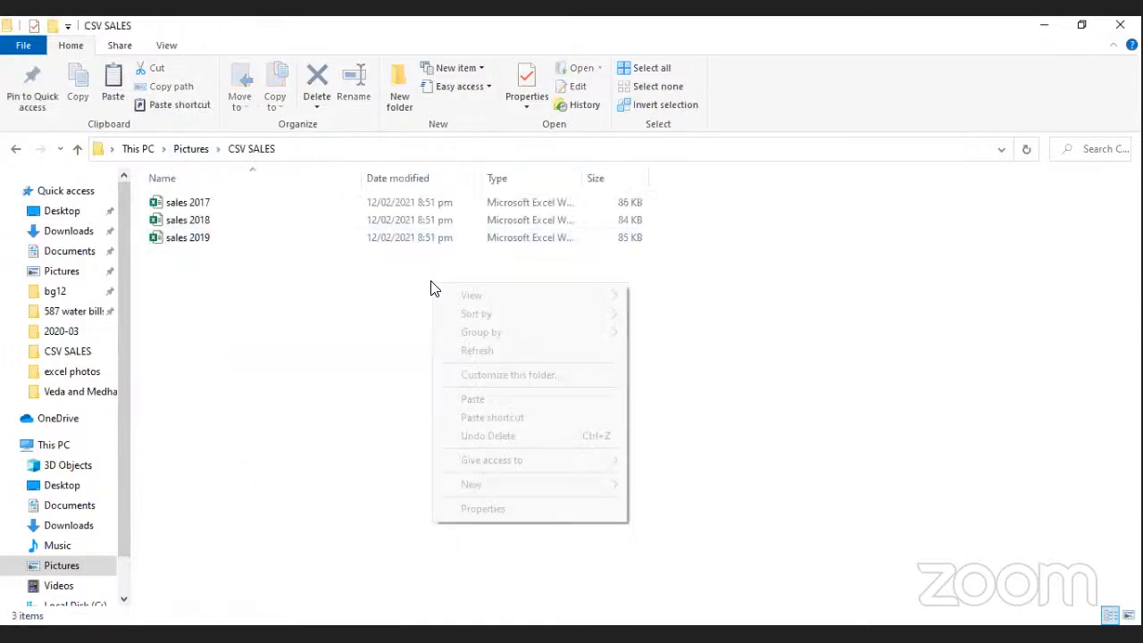
click(472, 400)
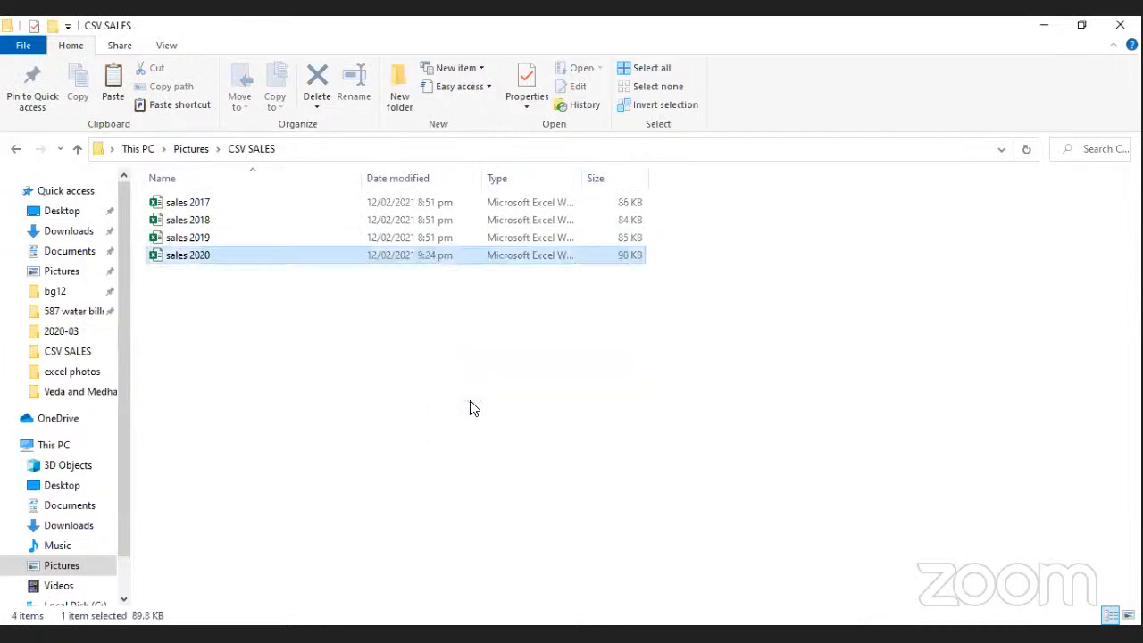
click(412, 368)
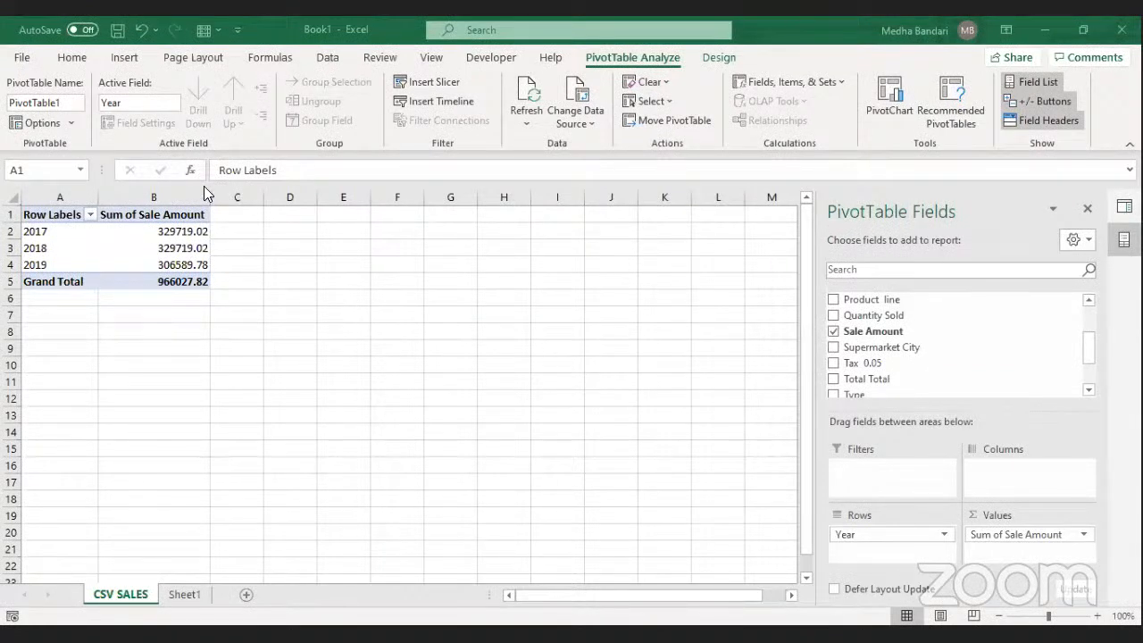
Switch to the Book1 workbook in Excel and refresh all its data so the PivotTable picks up the added file
click(325, 58)
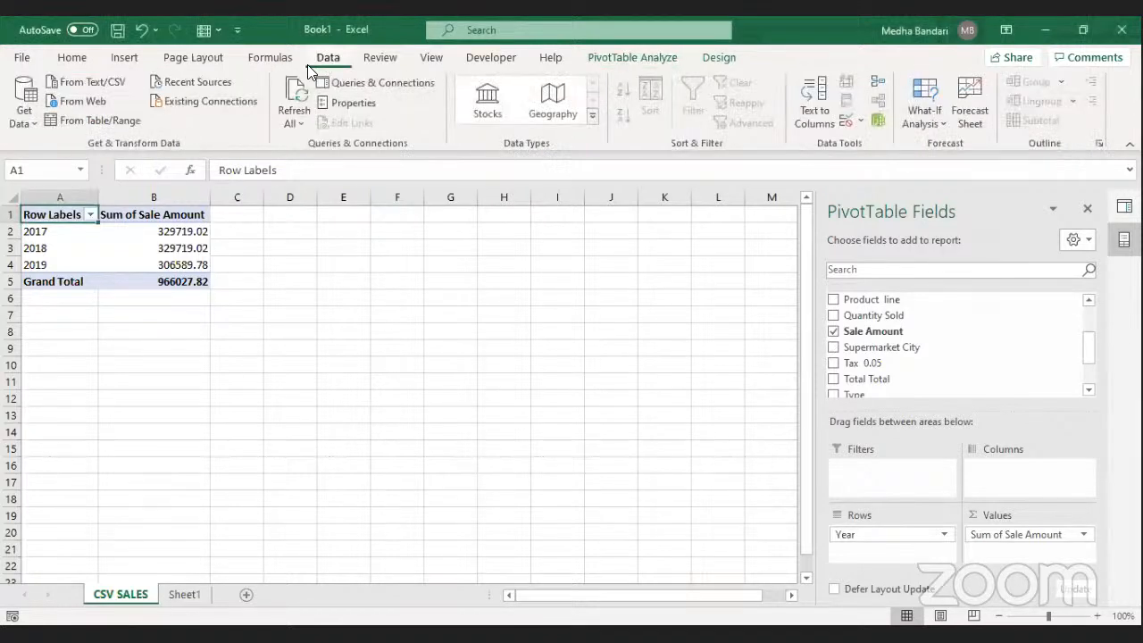
click(293, 95)
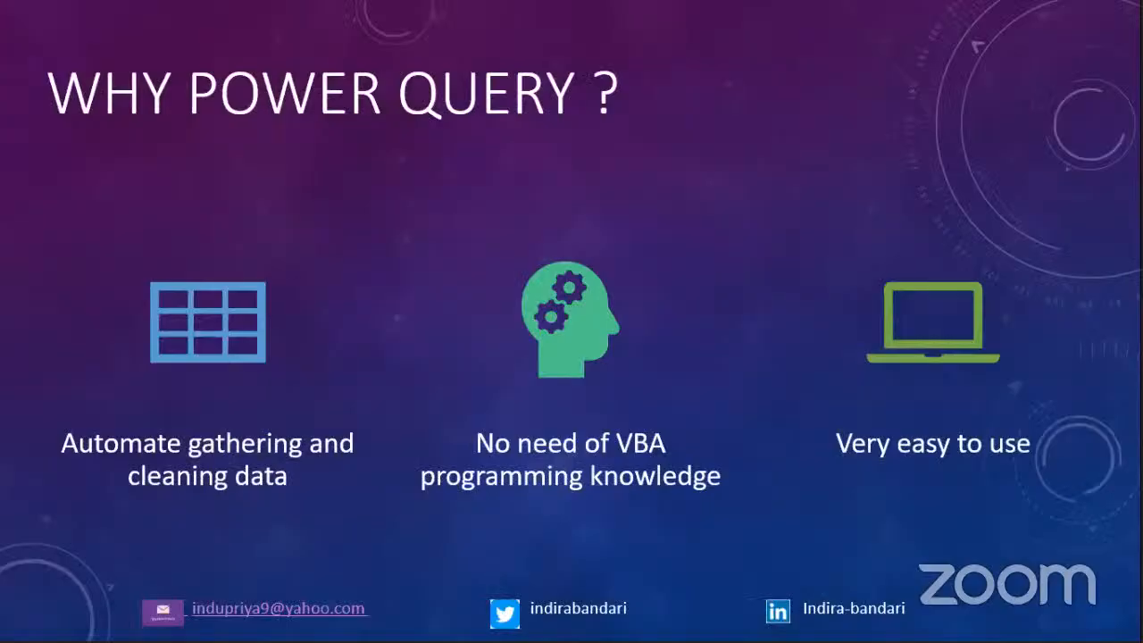
key(Right)
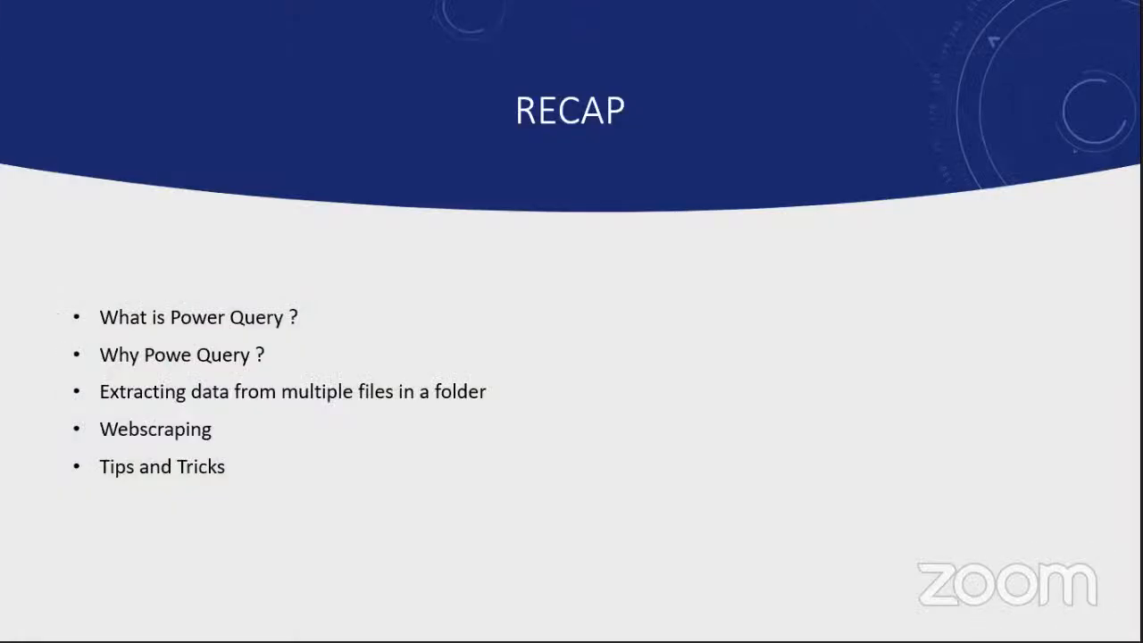
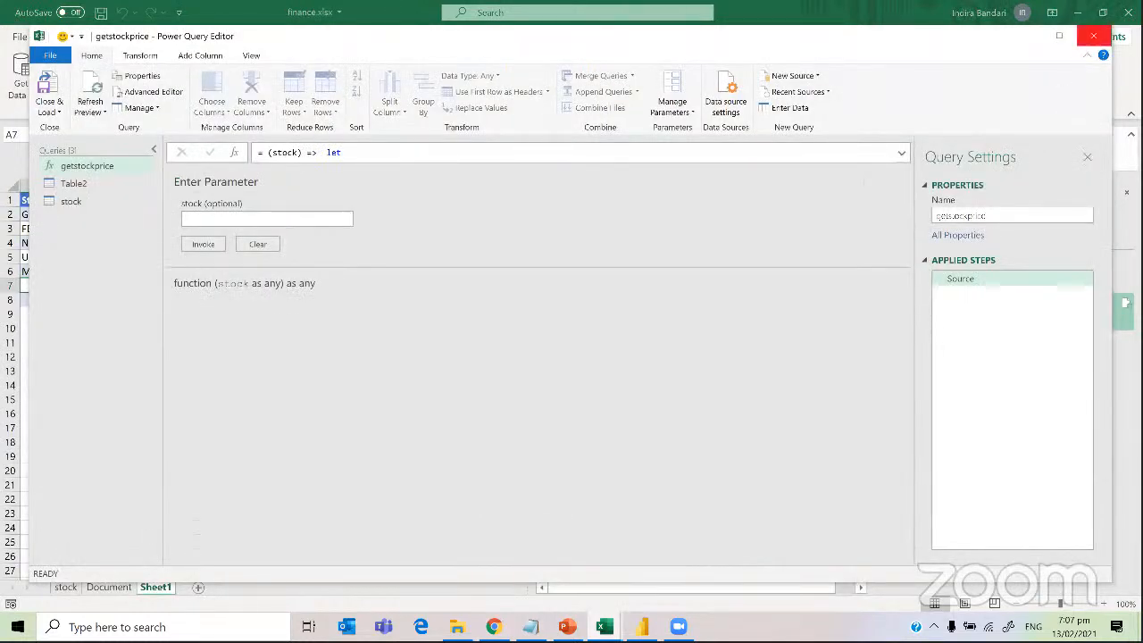
click(1093, 36)
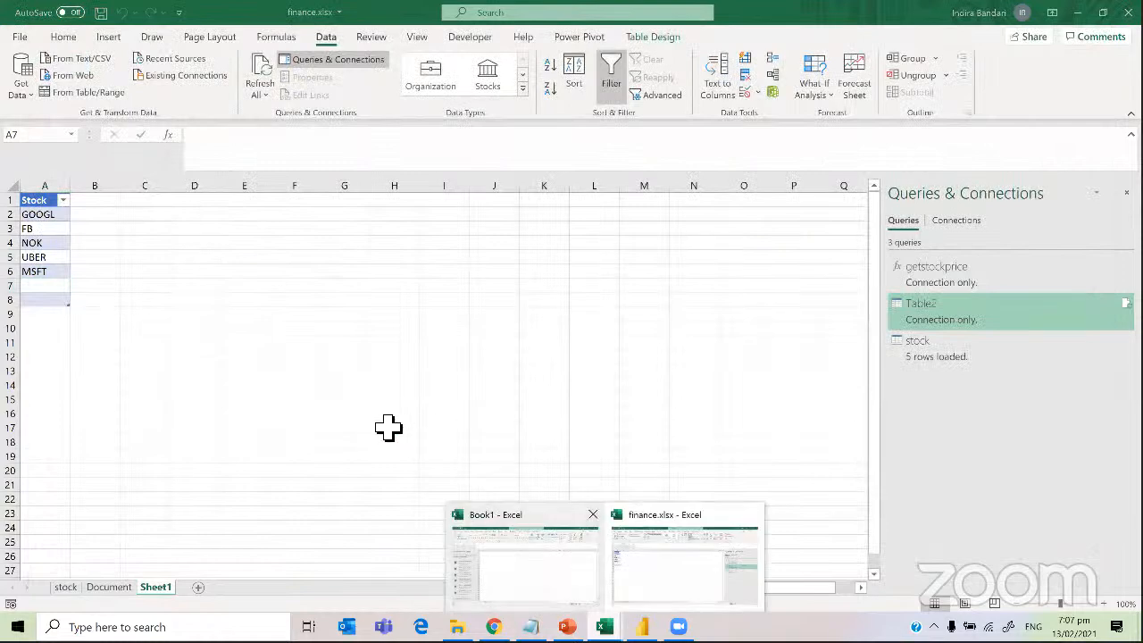
click(526, 565)
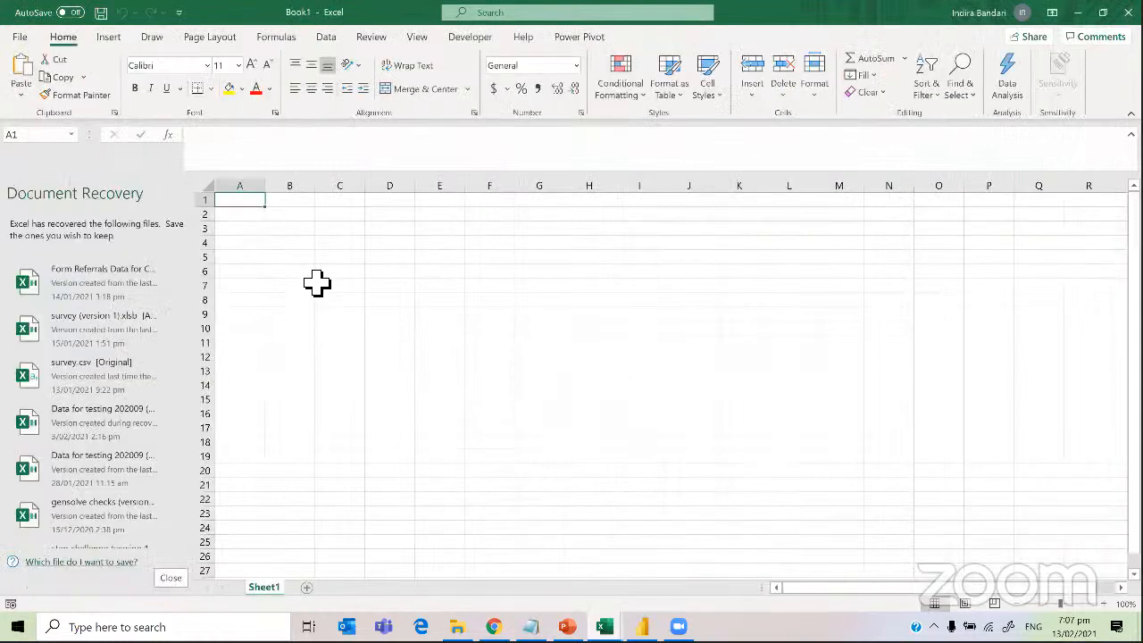
click(329, 39)
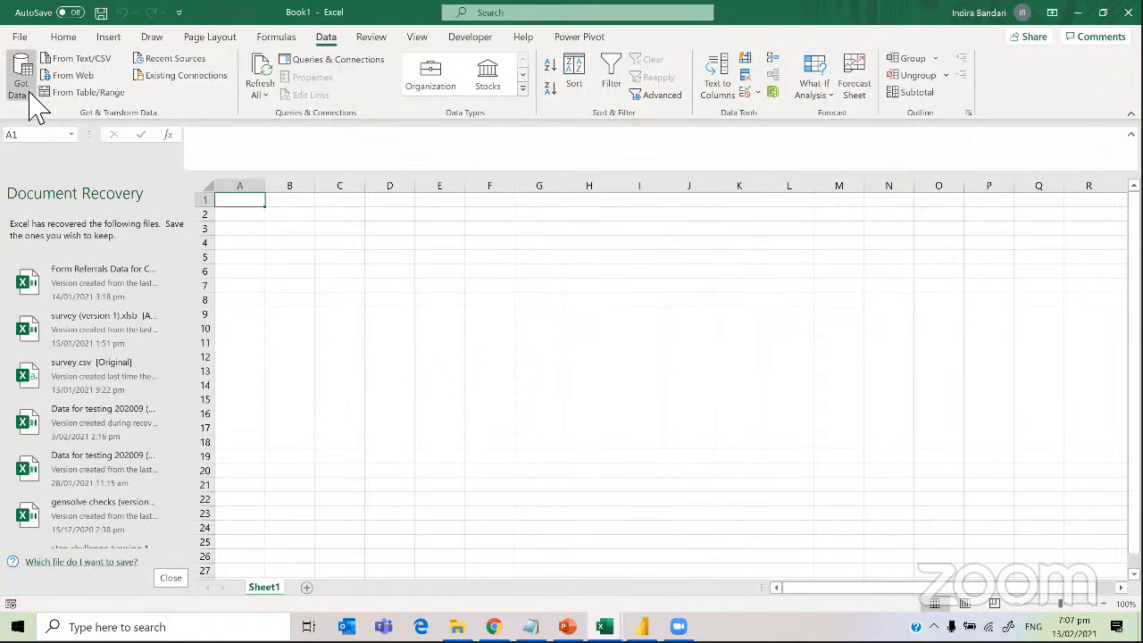
click(73, 77)
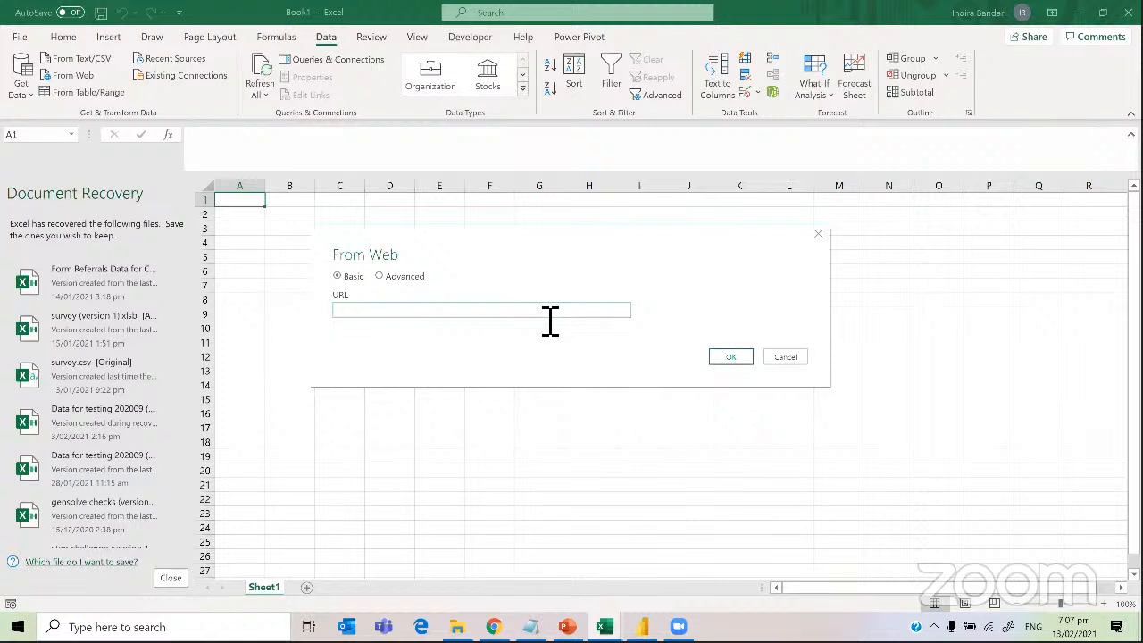
text(https://en.wikipedia.org/wiki/List_of_Bollywood_films_of_2020)
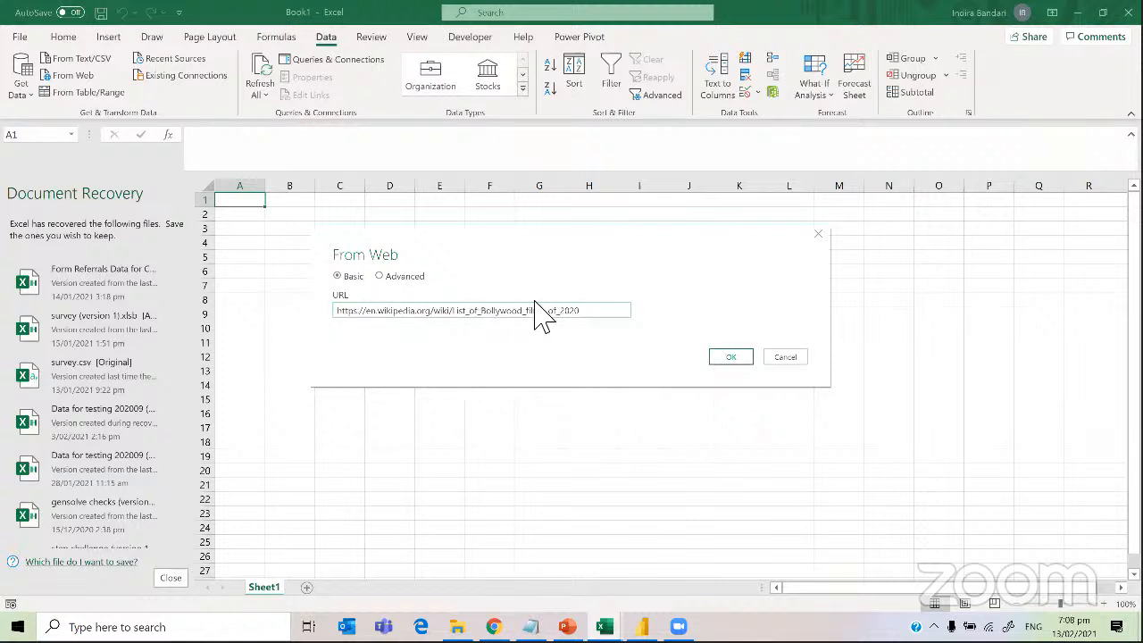
click(725, 357)
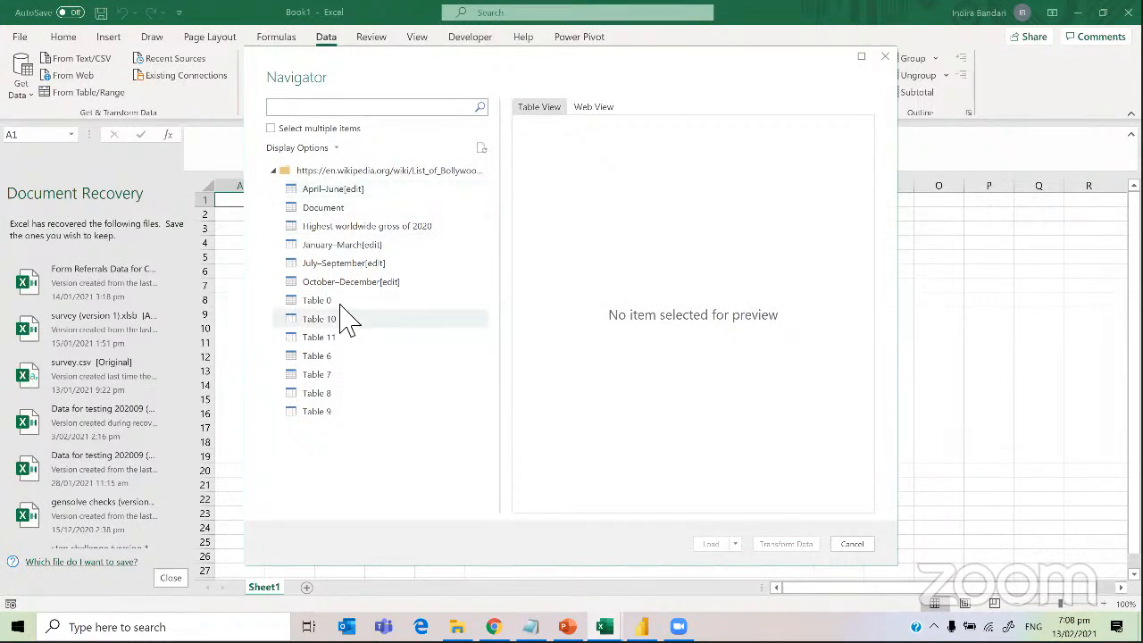
Preview the page's tables, then select both January–March and July–September and open them for transformation in Power Query Editor
click(342, 190)
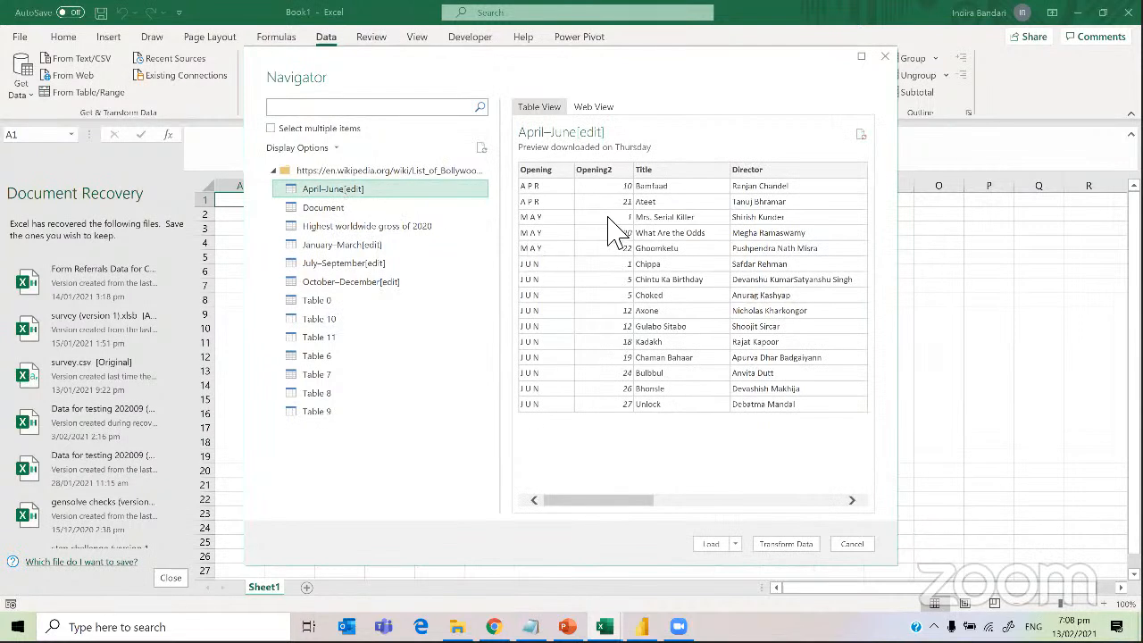
click(362, 208)
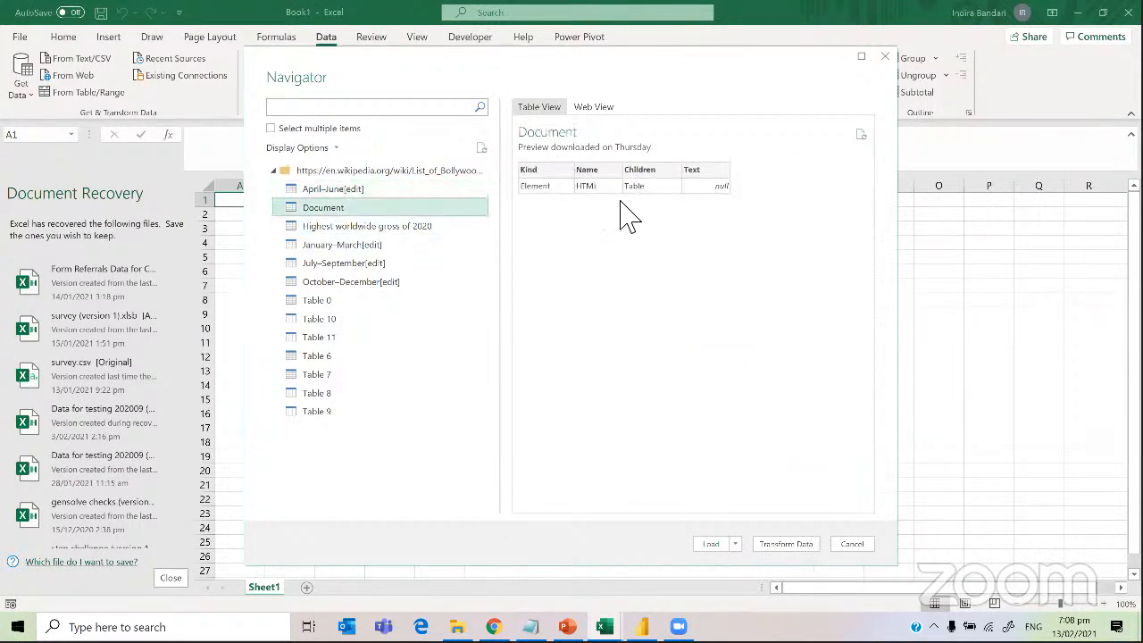
click(372, 226)
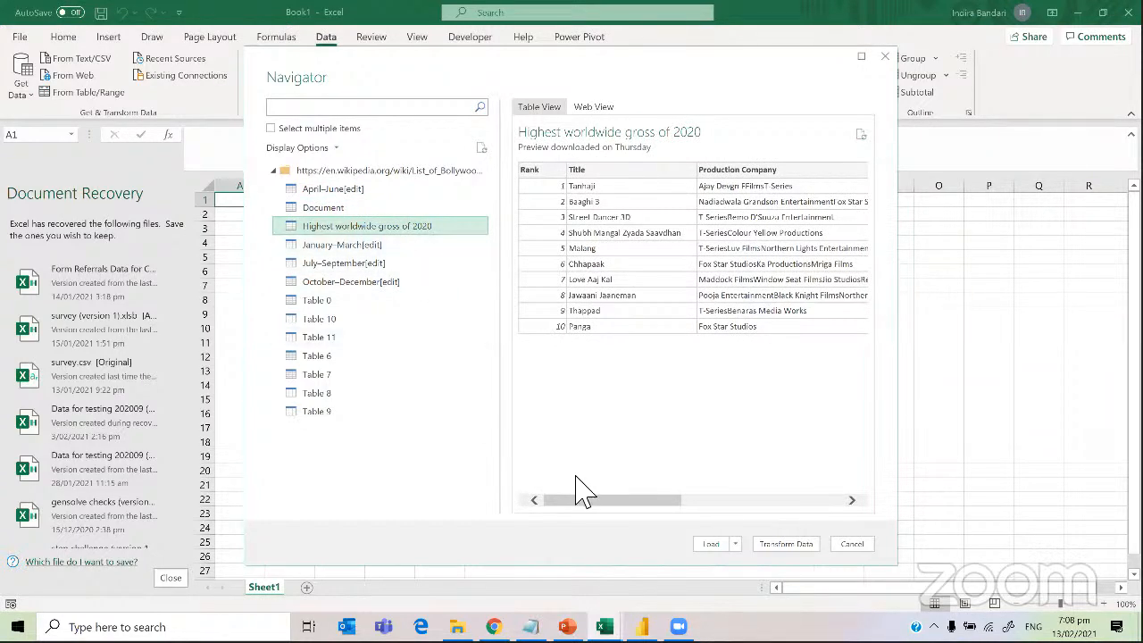
drag(663, 501, 341, 339)
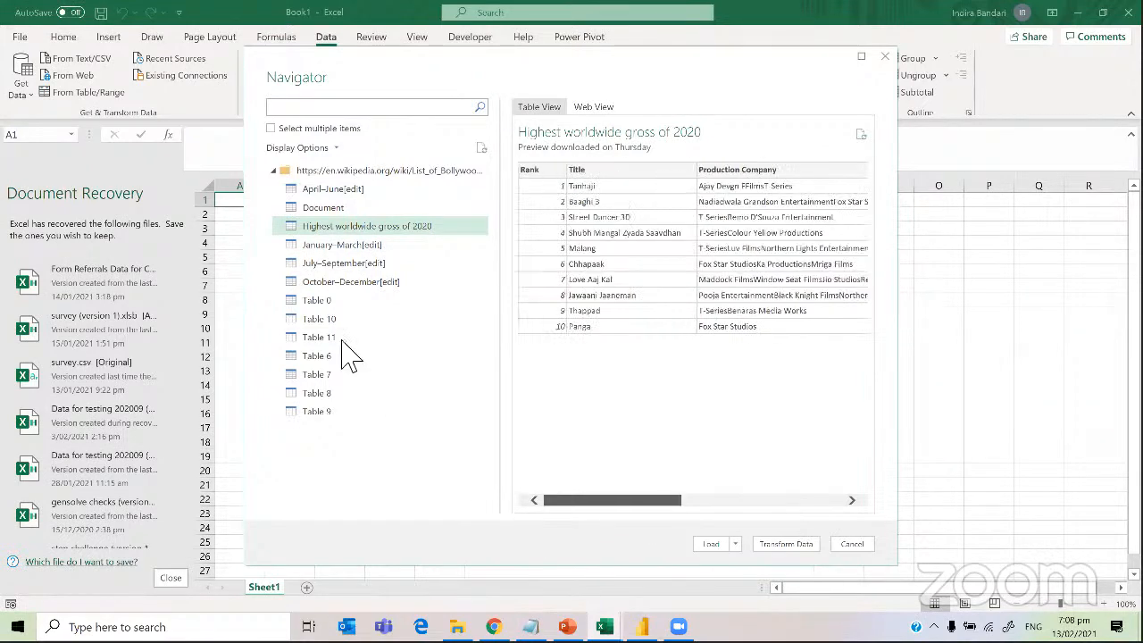
click(322, 247)
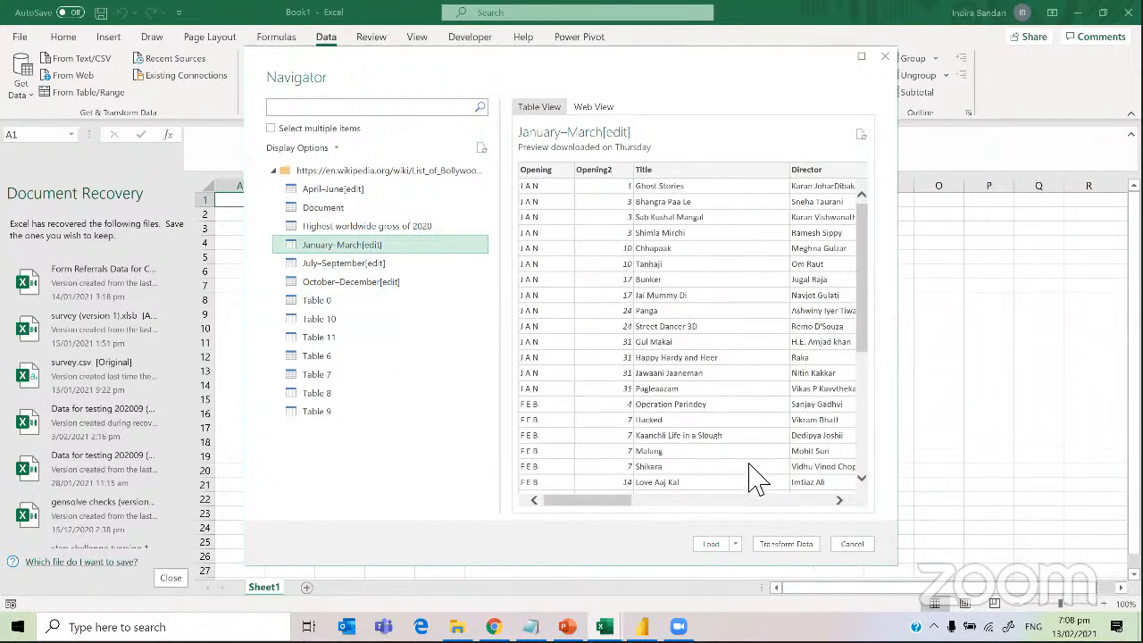
click(271, 128)
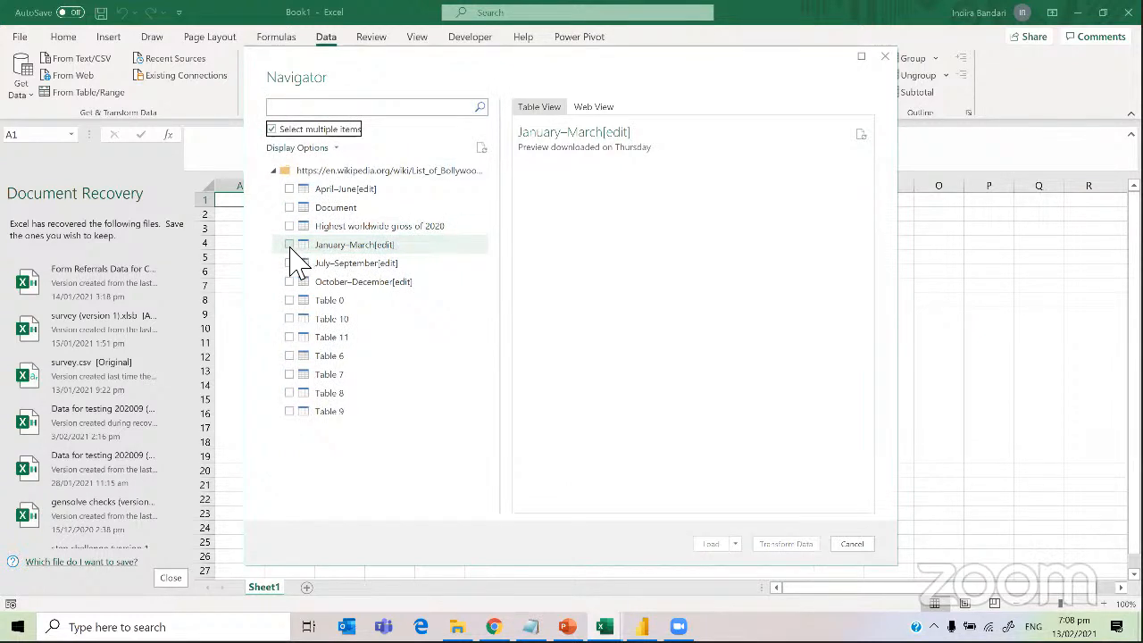
click(290, 244)
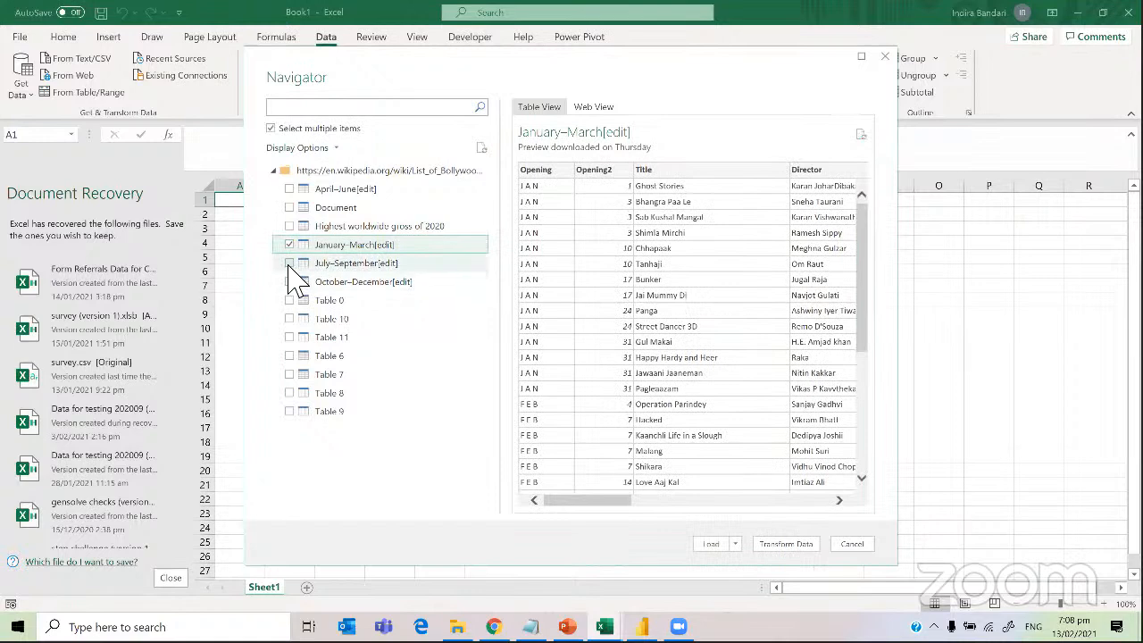
click(292, 267)
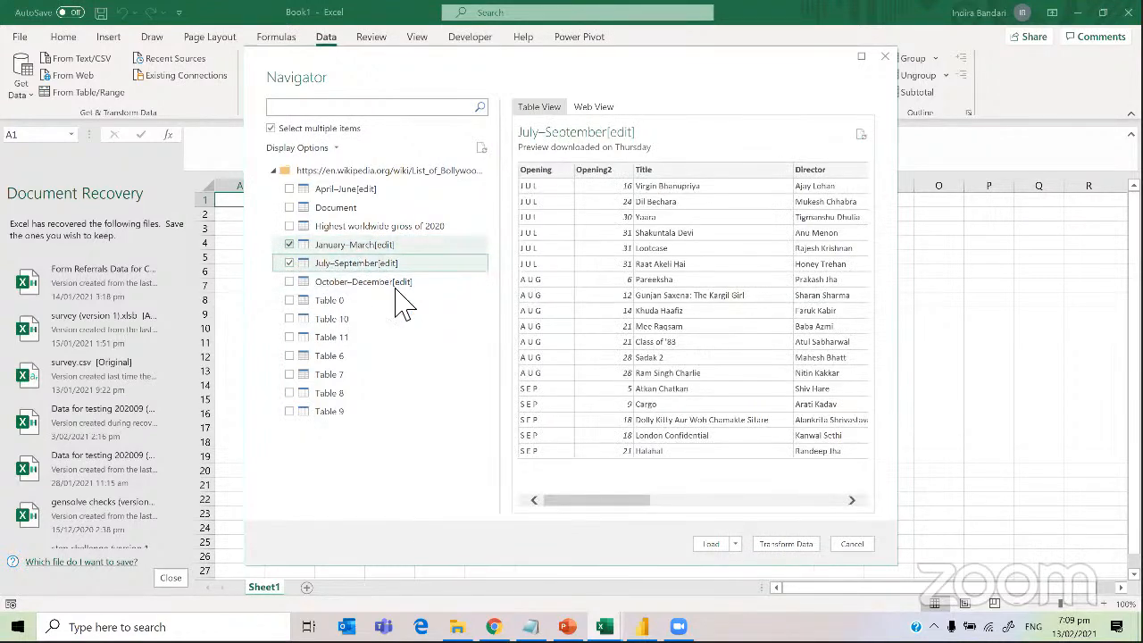
click(786, 544)
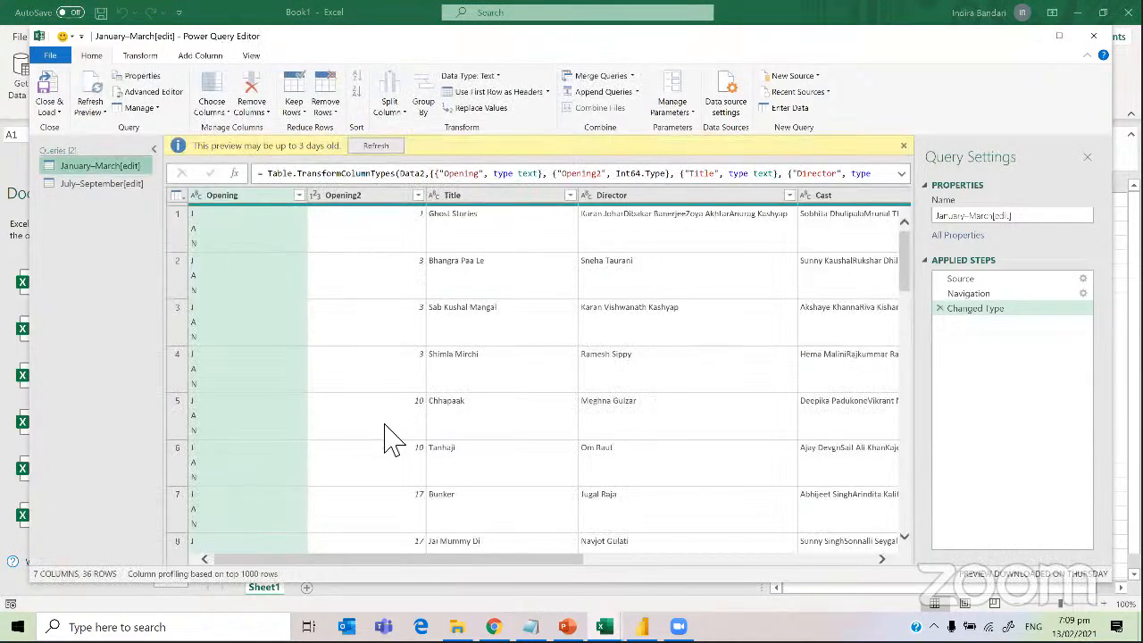
Rename the January–March query as January–March List
drag(431, 561, 364, 550)
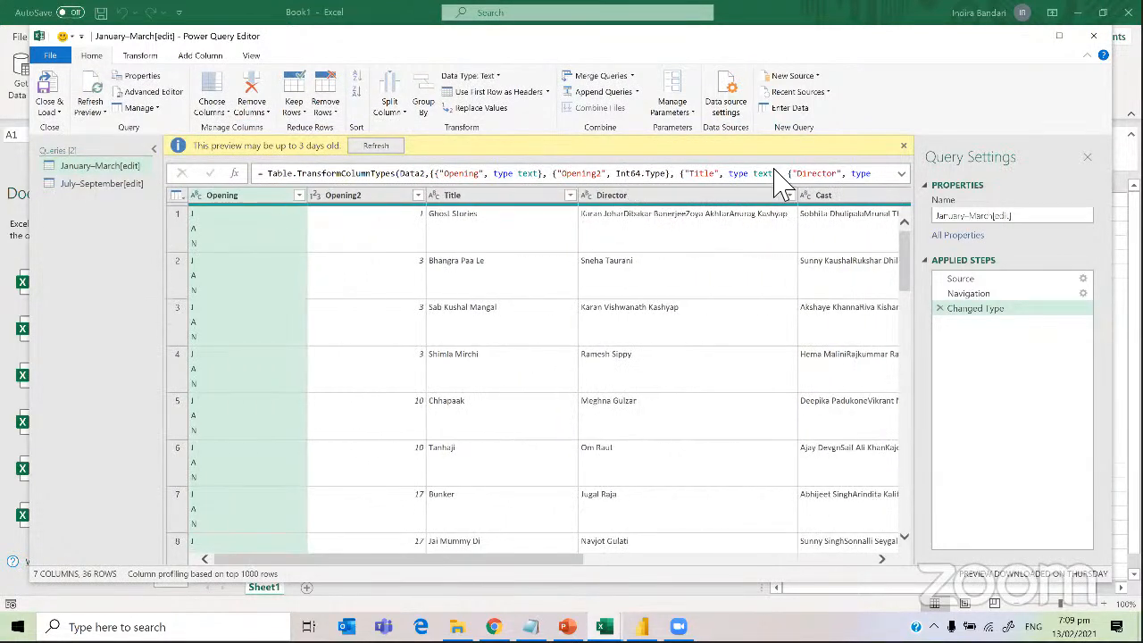
click(1036, 224)
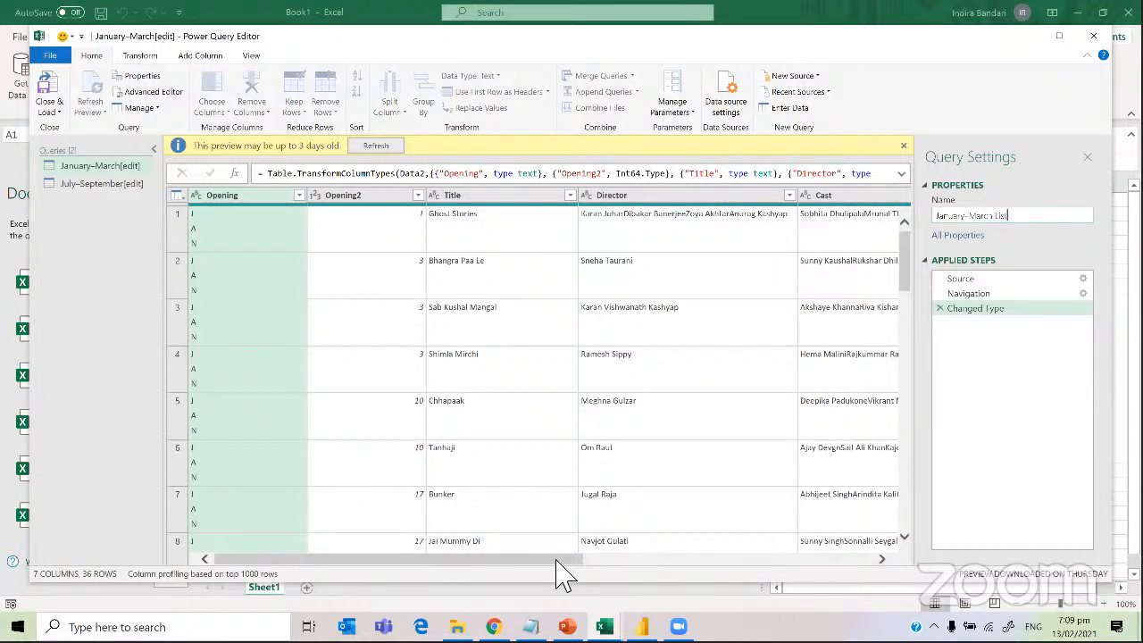
key(Return)
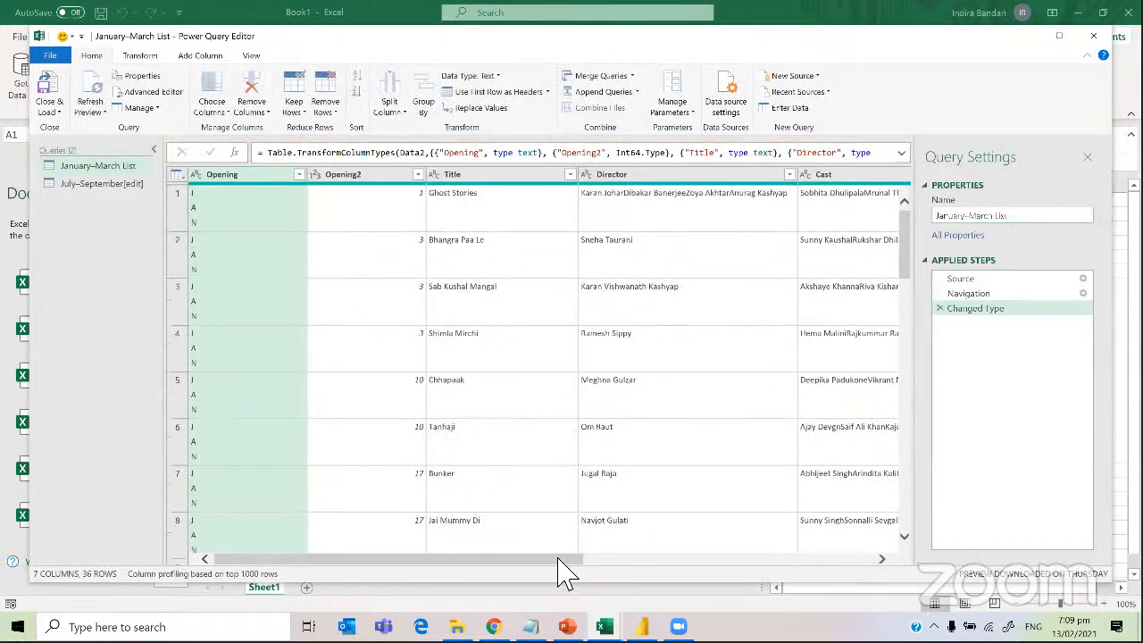
Check the values in the Ref. column of the January–March List query, then remove that column
drag(559, 561, 857, 544)
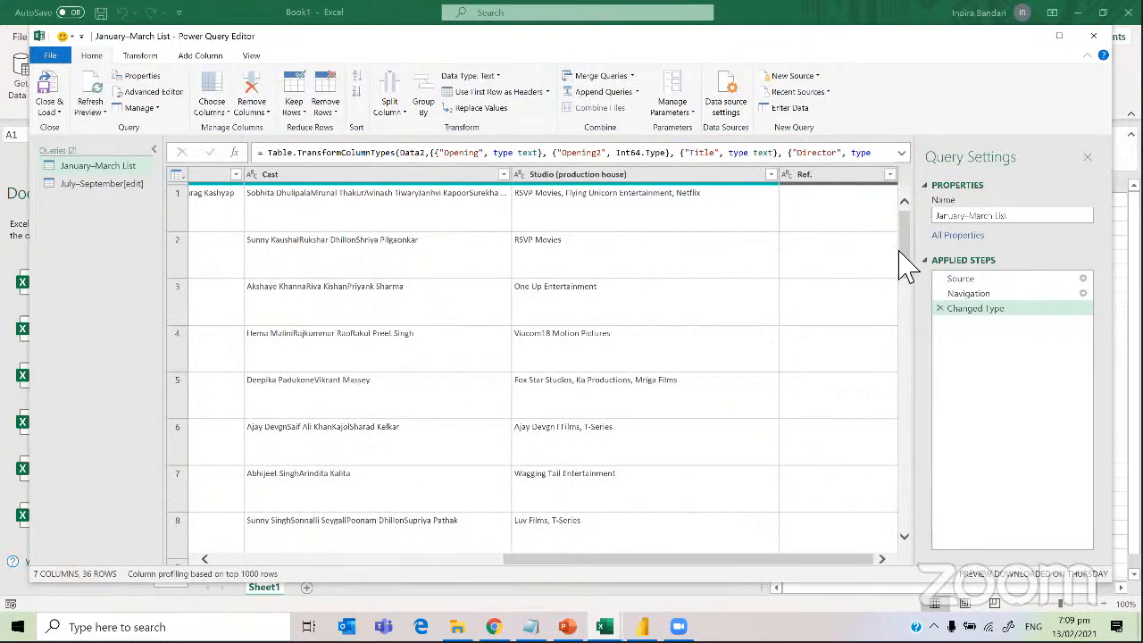
scroll(891, 197, down, 3)
scroll(891, 179, up, 3)
click(888, 175)
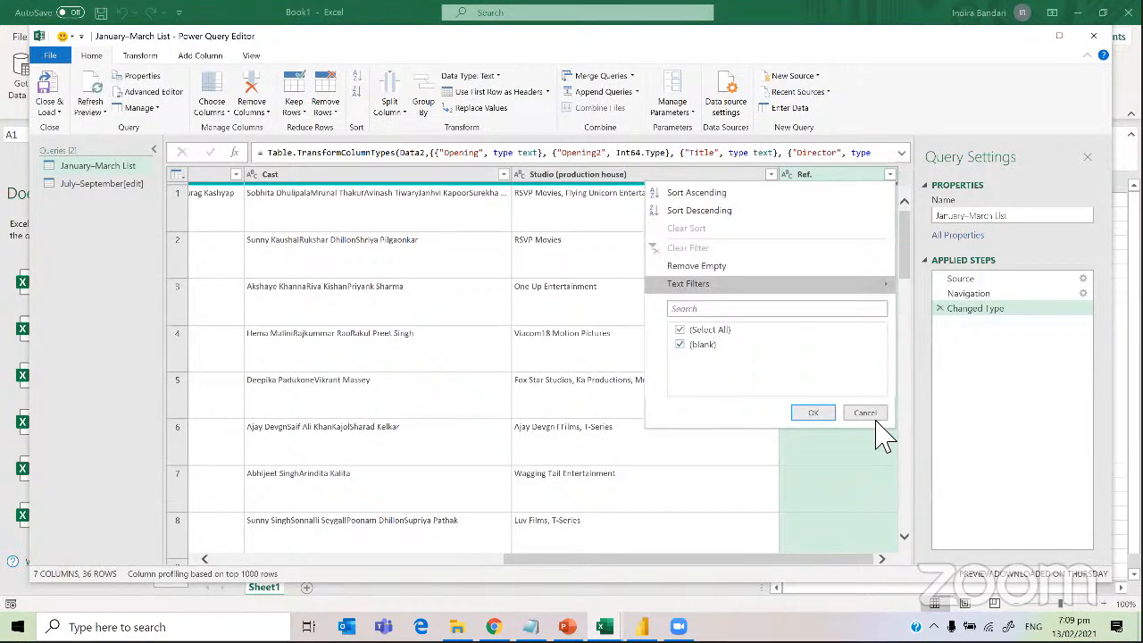
click(866, 413)
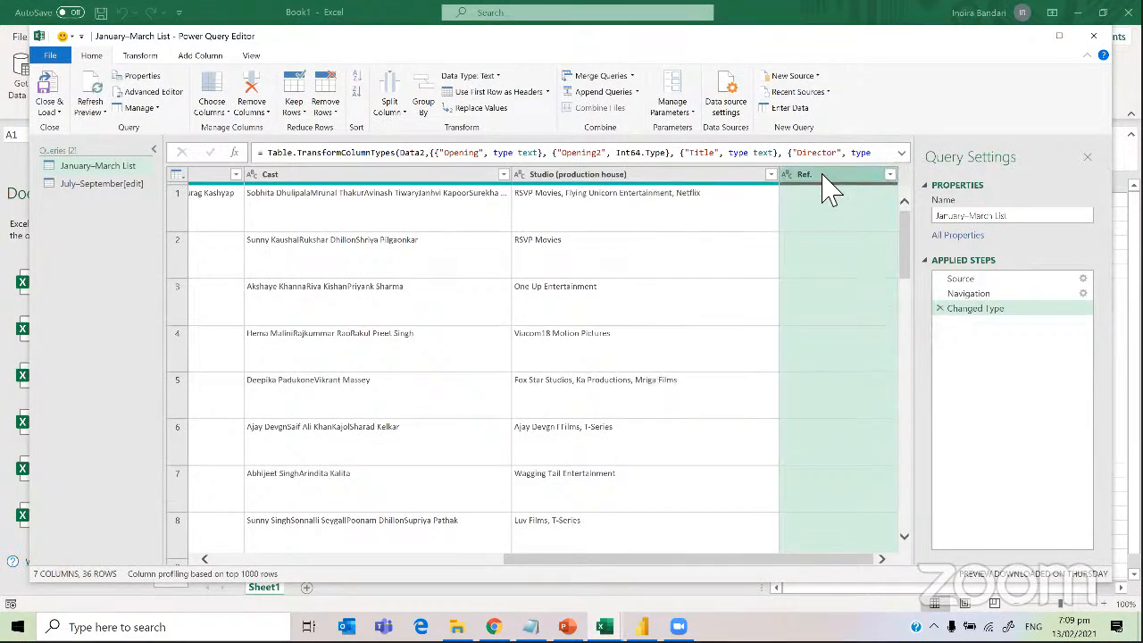
right_click(825, 177)
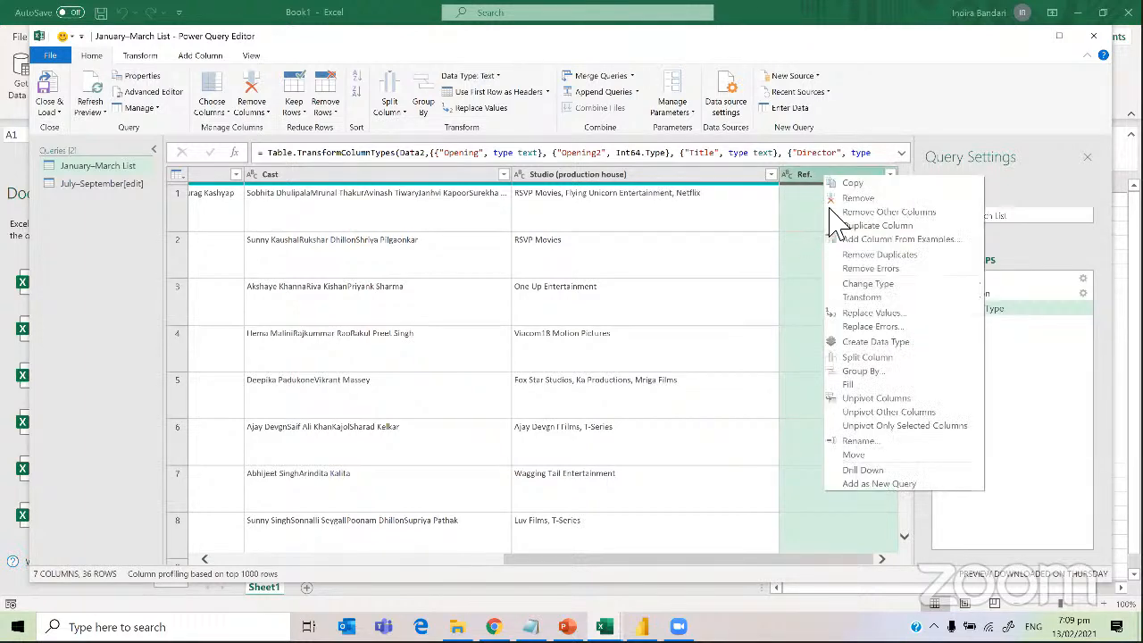
click(859, 199)
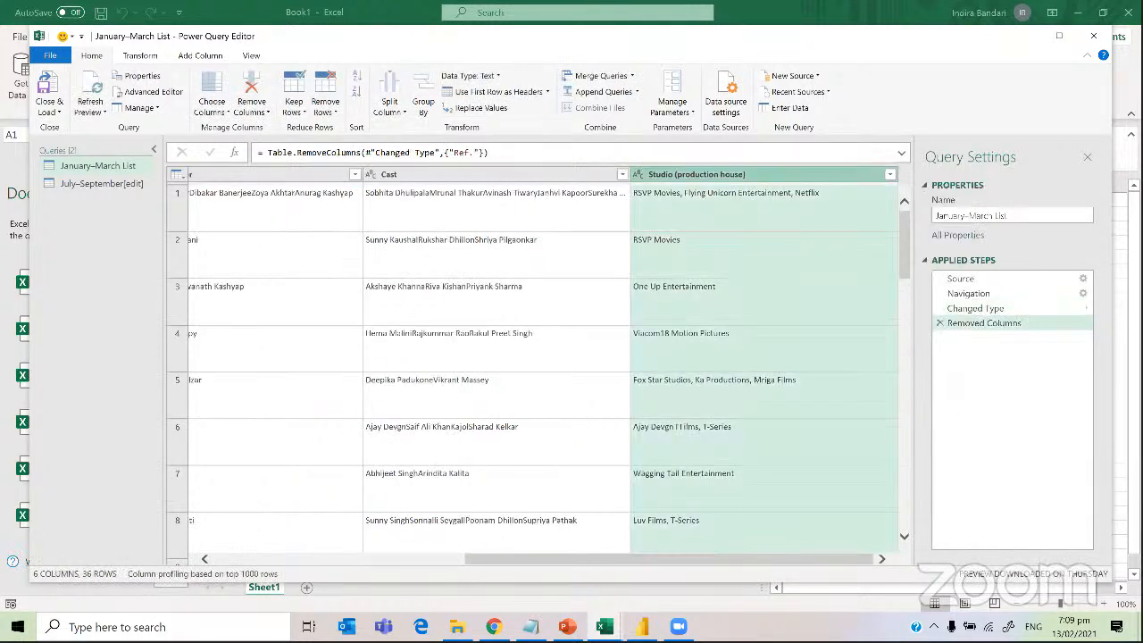
Check the distinct values in the Opening2 column without applying a filter
click(377, 558)
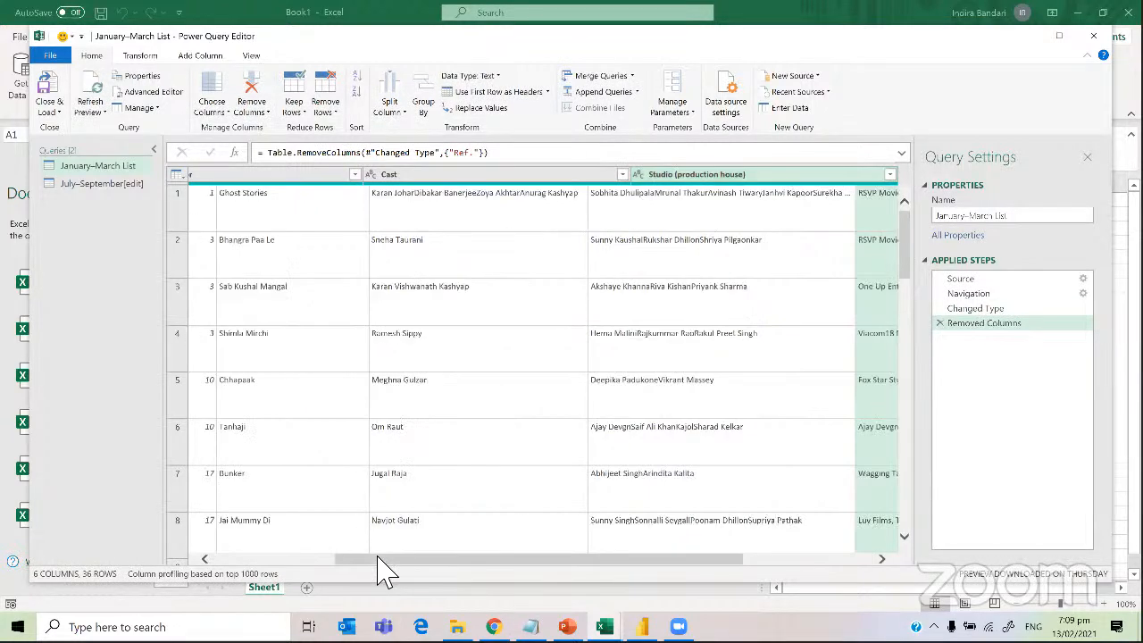
click(418, 175)
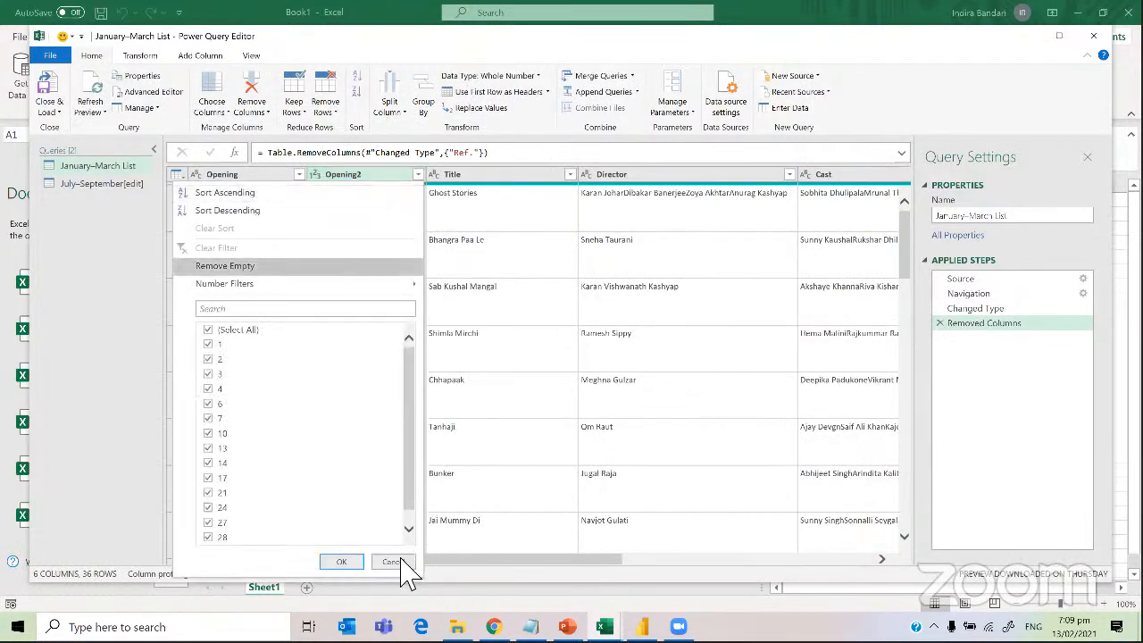
click(393, 561)
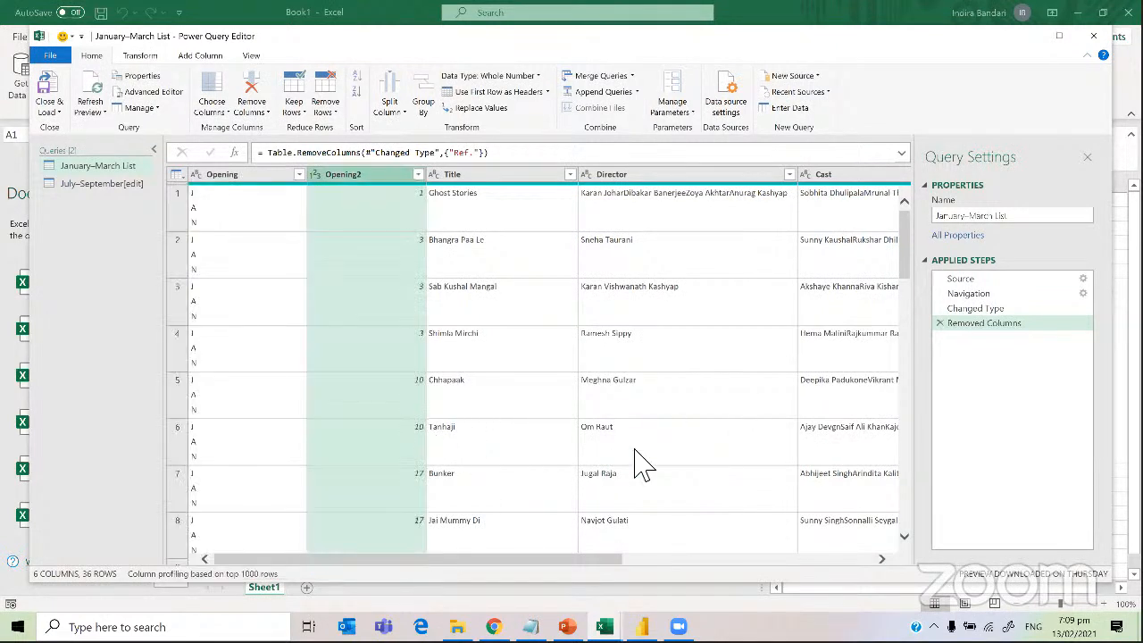
Rename the July–September[edit] query as July–September and remove its Ref. column
click(100, 185)
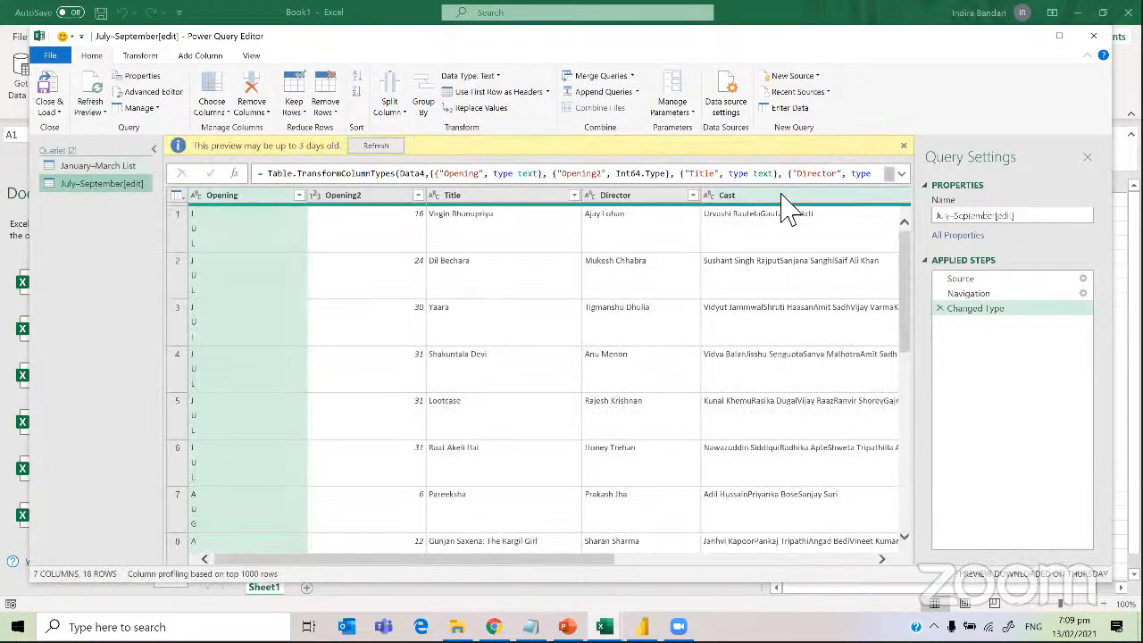
click(1042, 219)
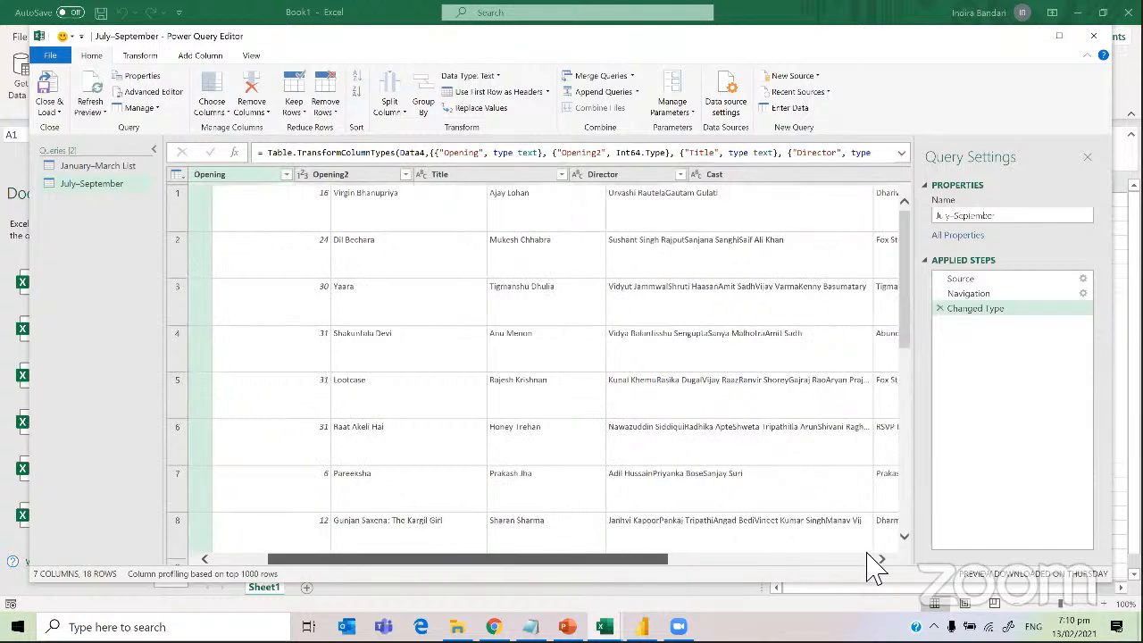
click(881, 558)
click(881, 558)
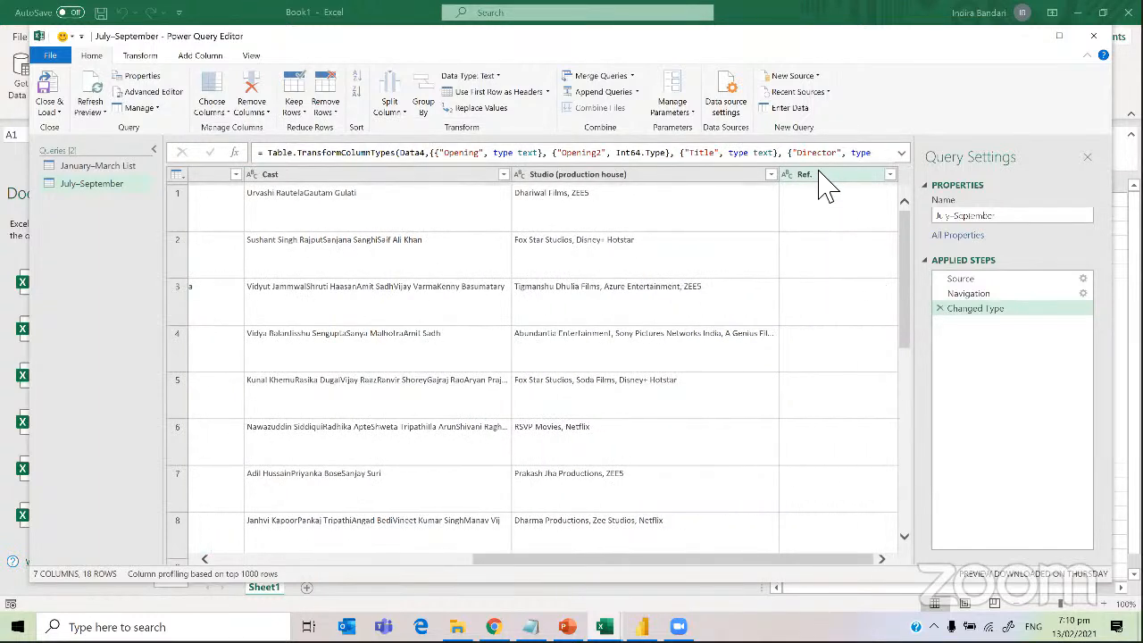
click(820, 175)
right_click(819, 174)
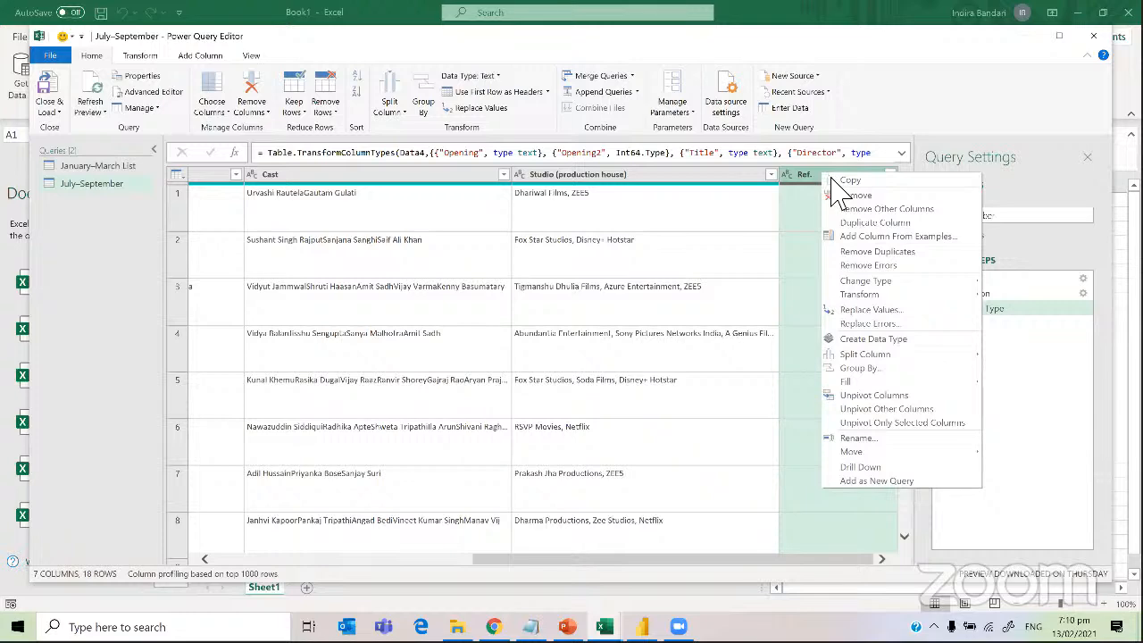
click(839, 195)
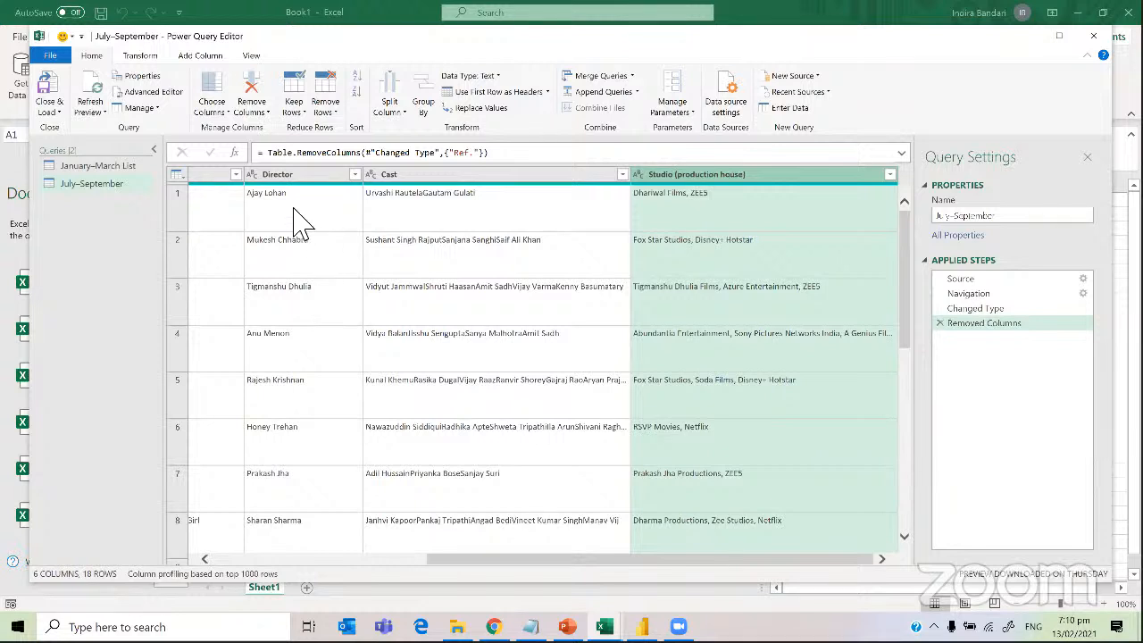
Review the options for keeping rows, including Keep Top Rows, and for removing rows without applying any
click(299, 111)
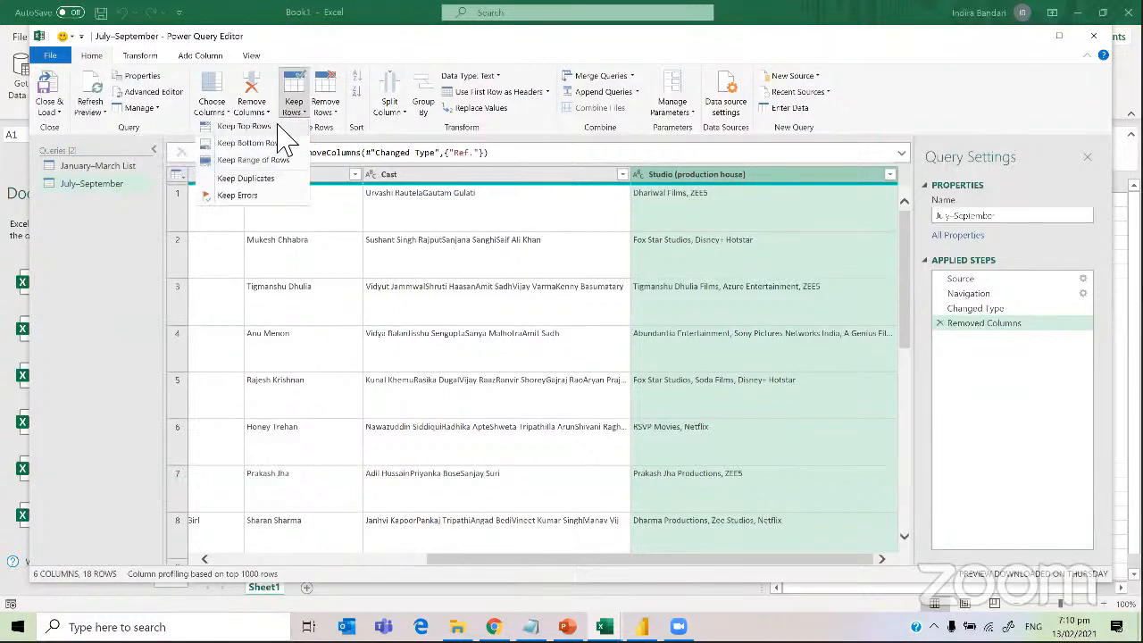
click(259, 143)
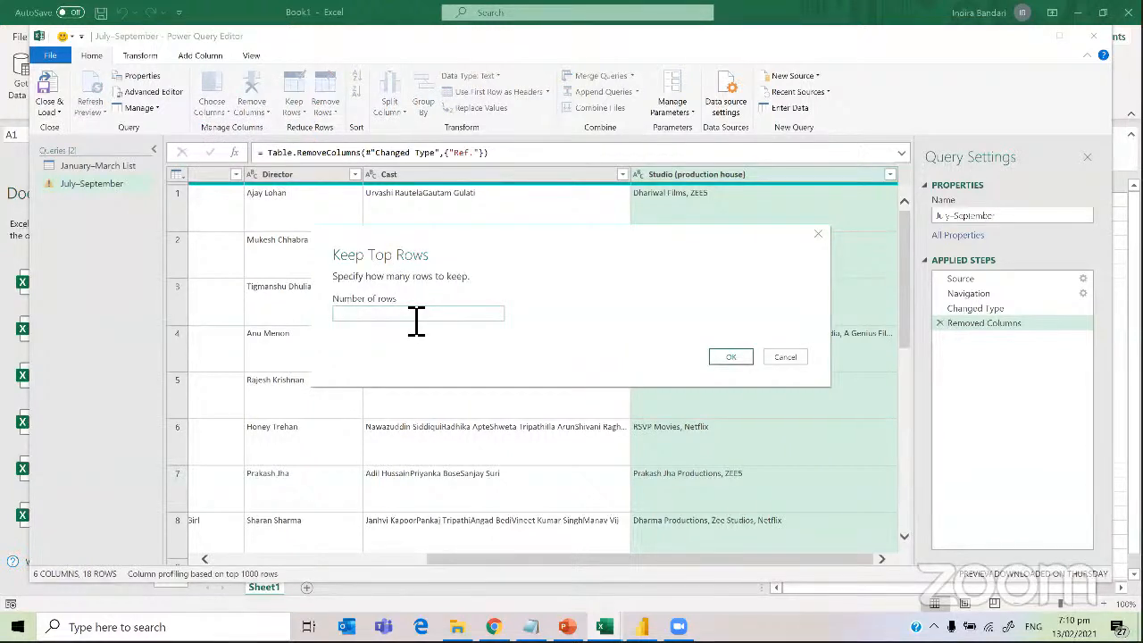
click(784, 358)
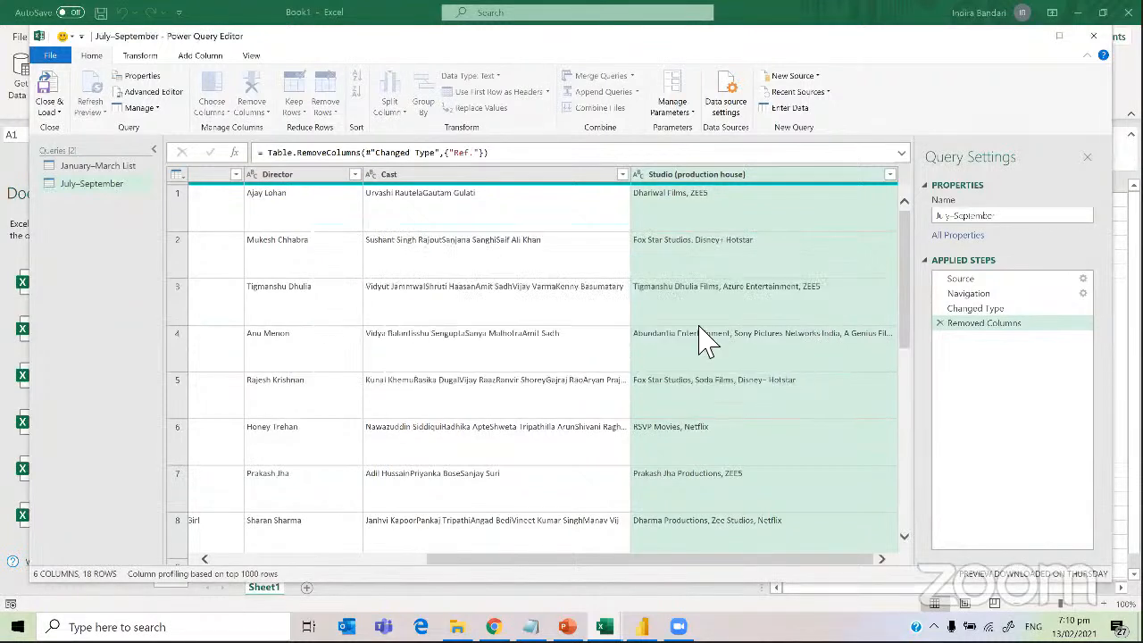
click(334, 112)
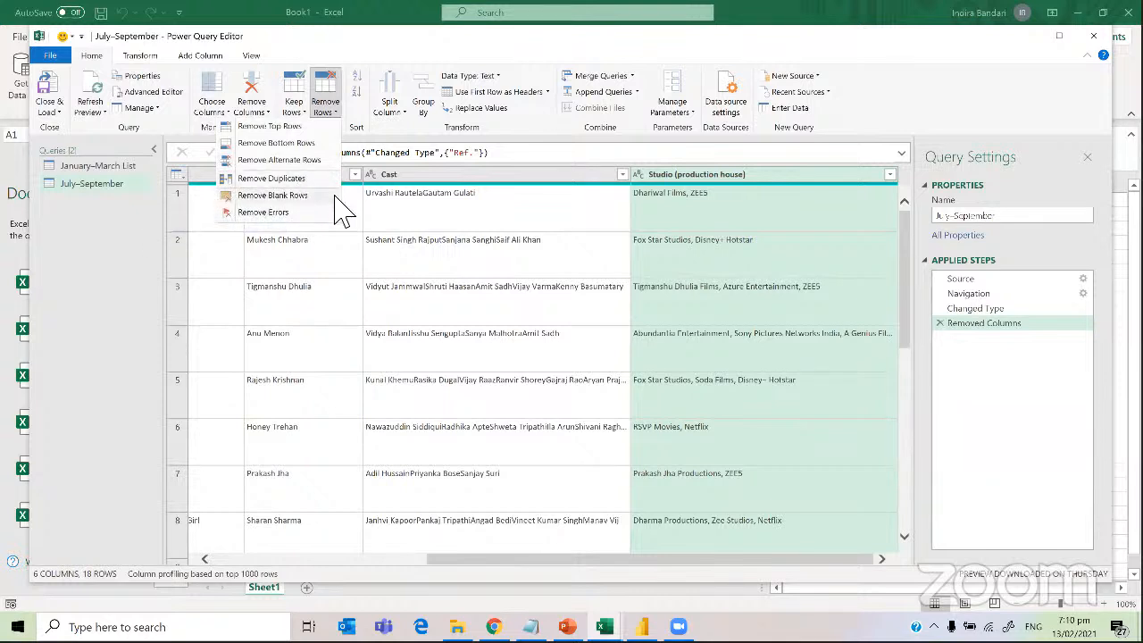
click(692, 335)
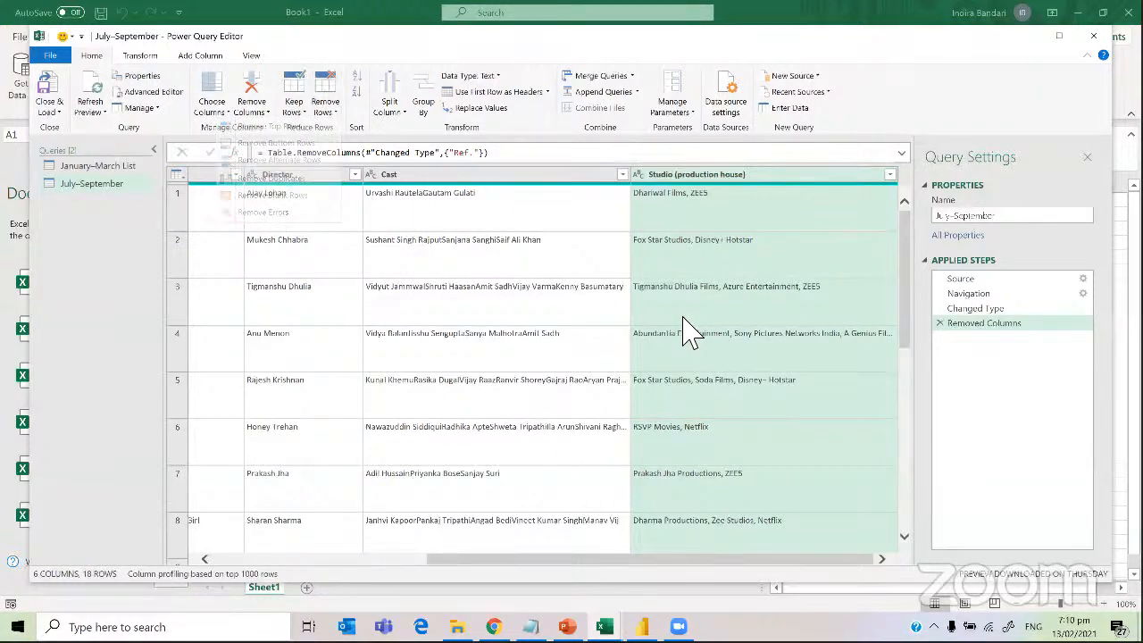
Close the query editor and load the queries as a PivotTable Report on a new worksheet
click(61, 109)
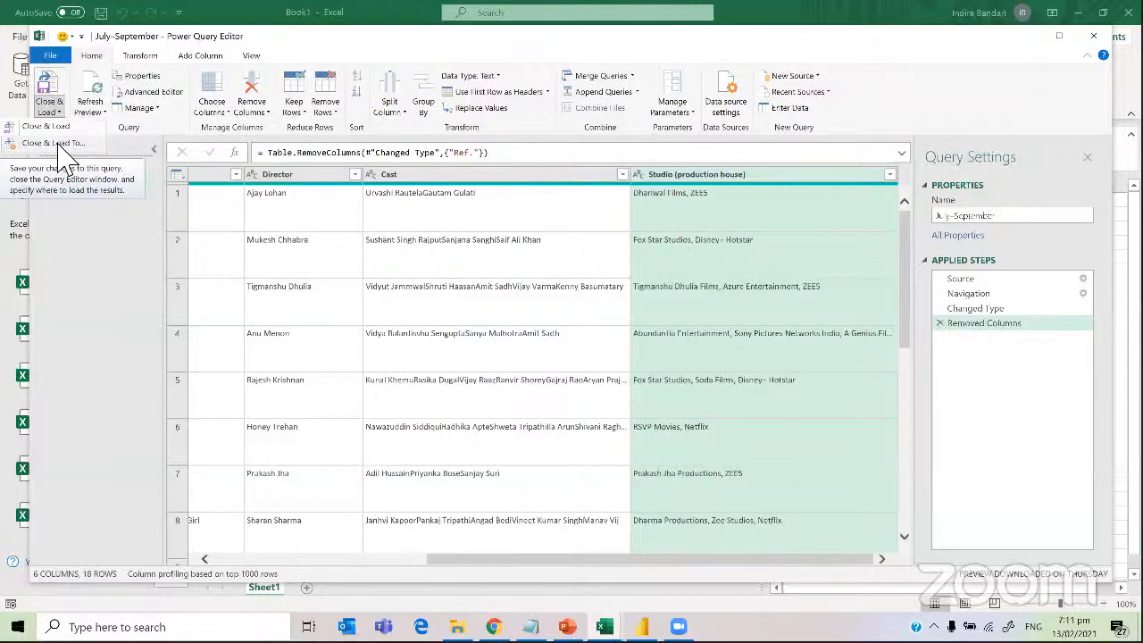
click(59, 145)
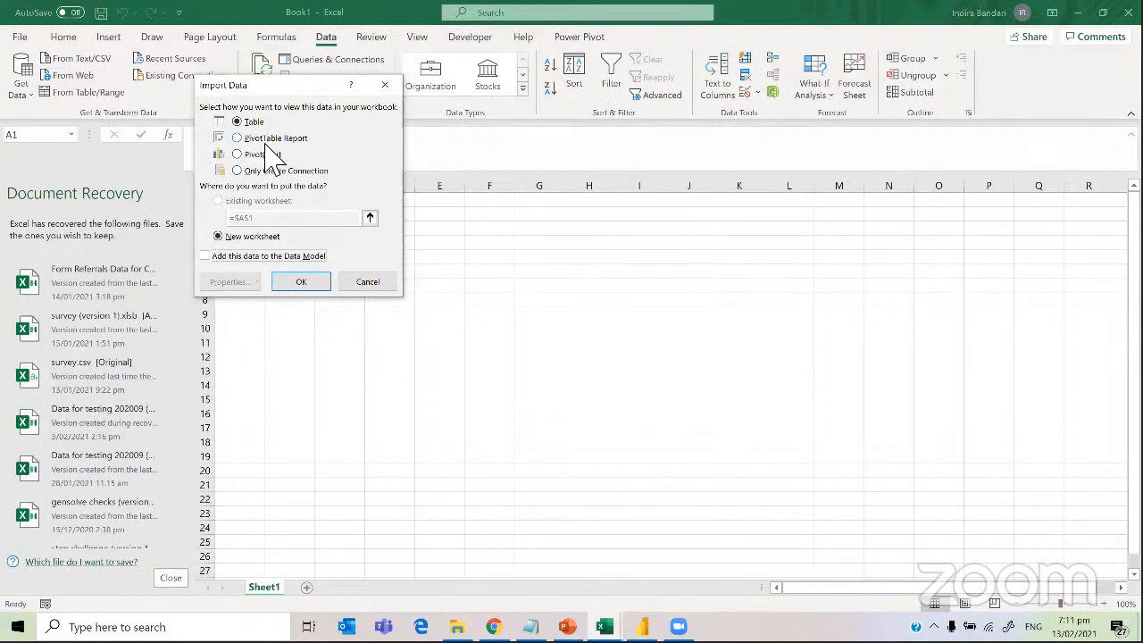
click(266, 140)
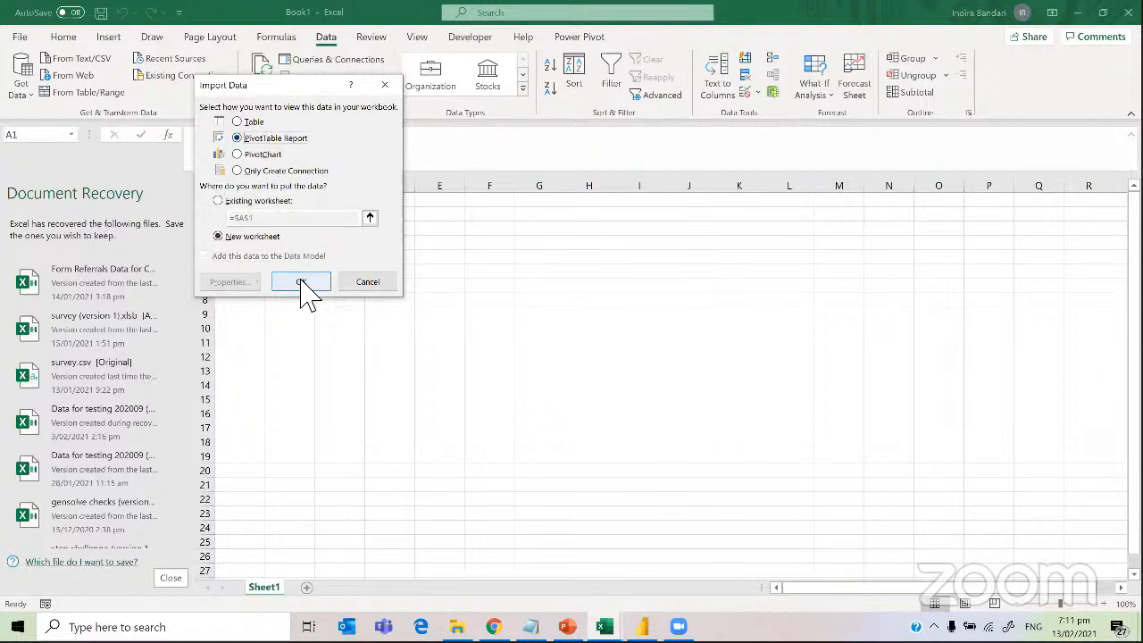
click(303, 284)
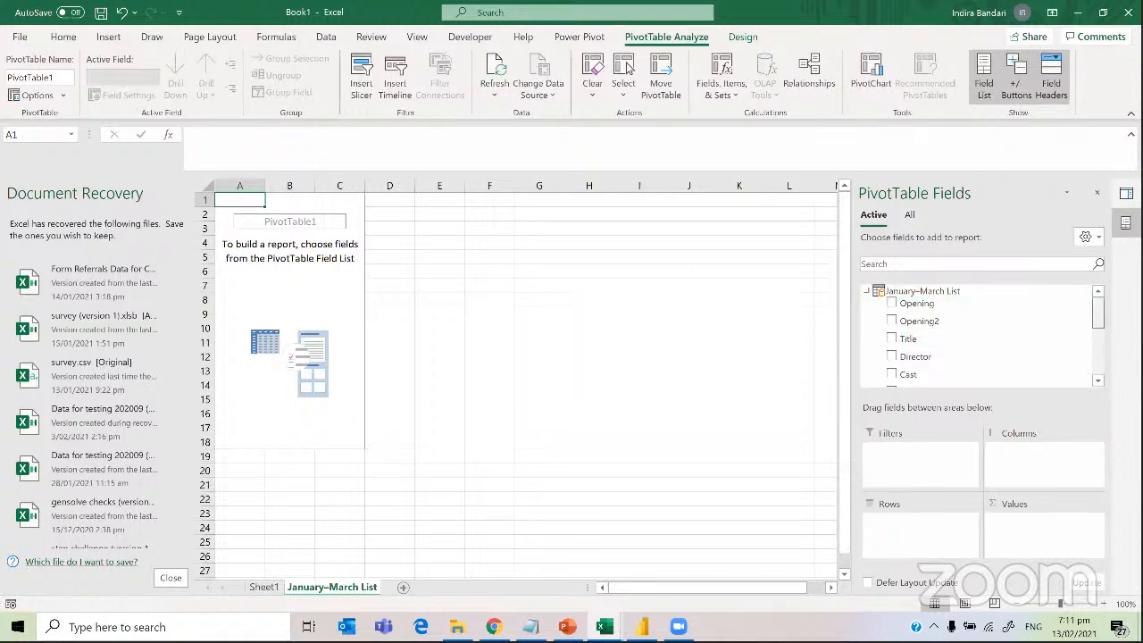
Build the PivotTable from the January–March List table with Director as rows and the count of Title as values
drag(1098, 313, 1098, 326)
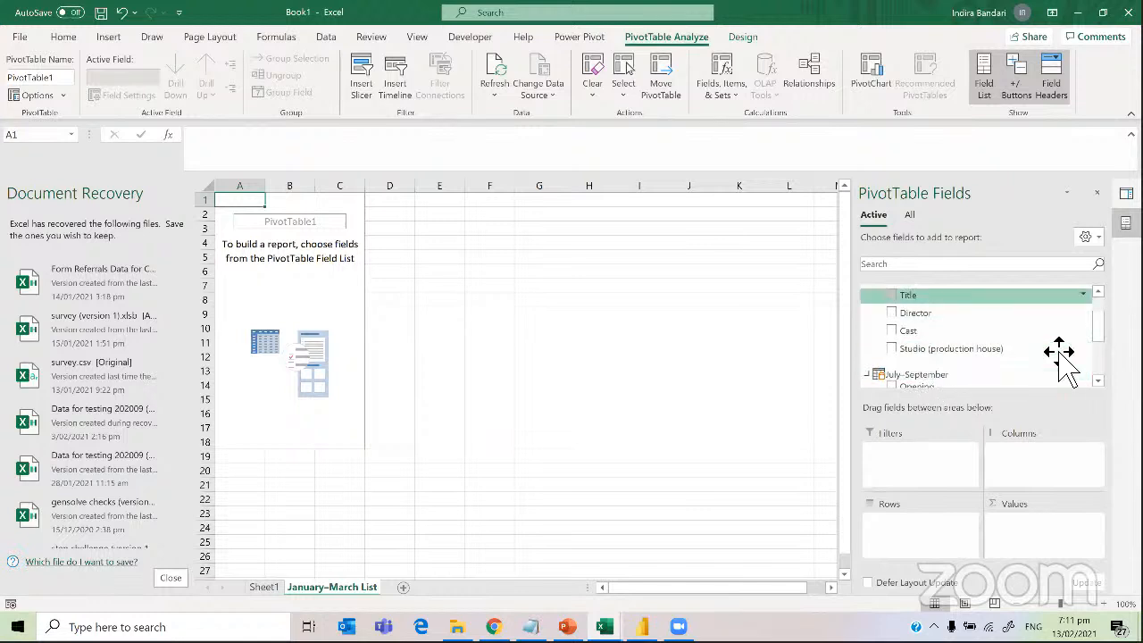
scroll(920, 376, up, 1)
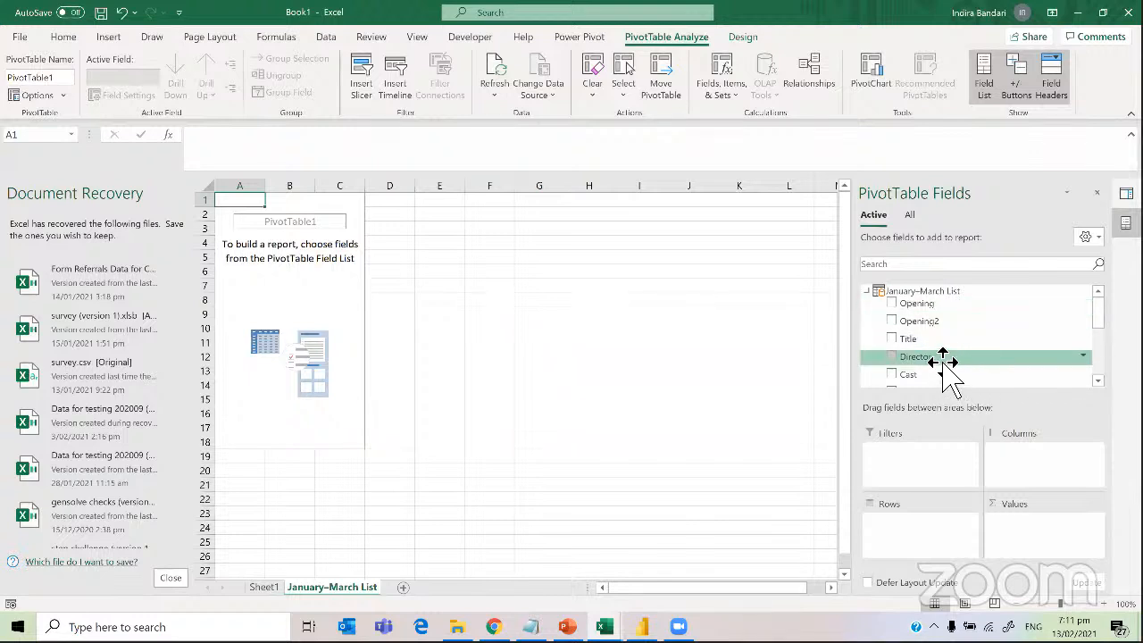
drag(942, 368, 915, 538)
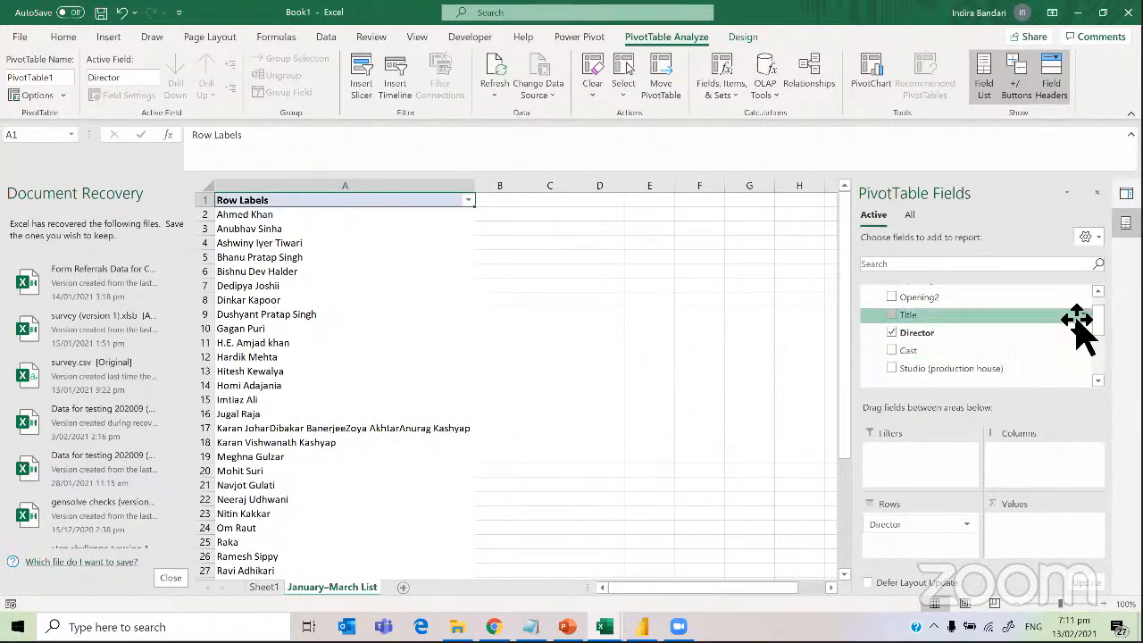
scroll(978, 335, up, 2)
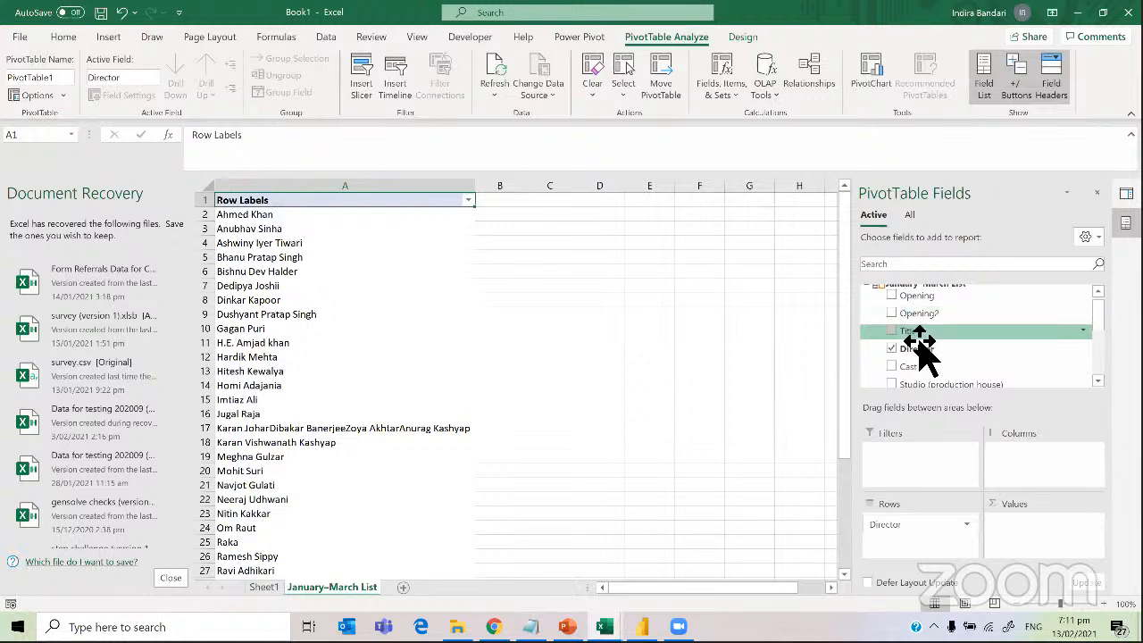
drag(918, 345, 1033, 548)
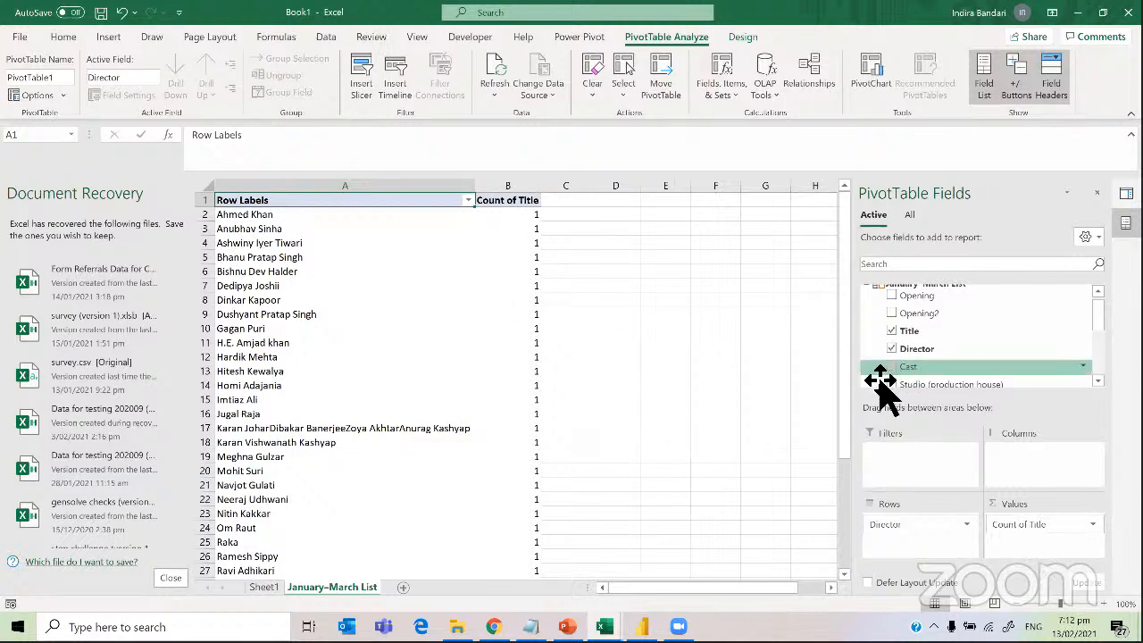
Look through the PivotTable down to its grand total and collapse the January–March List table to show the July–September fields
click(845, 398)
drag(869, 540, 840, 541)
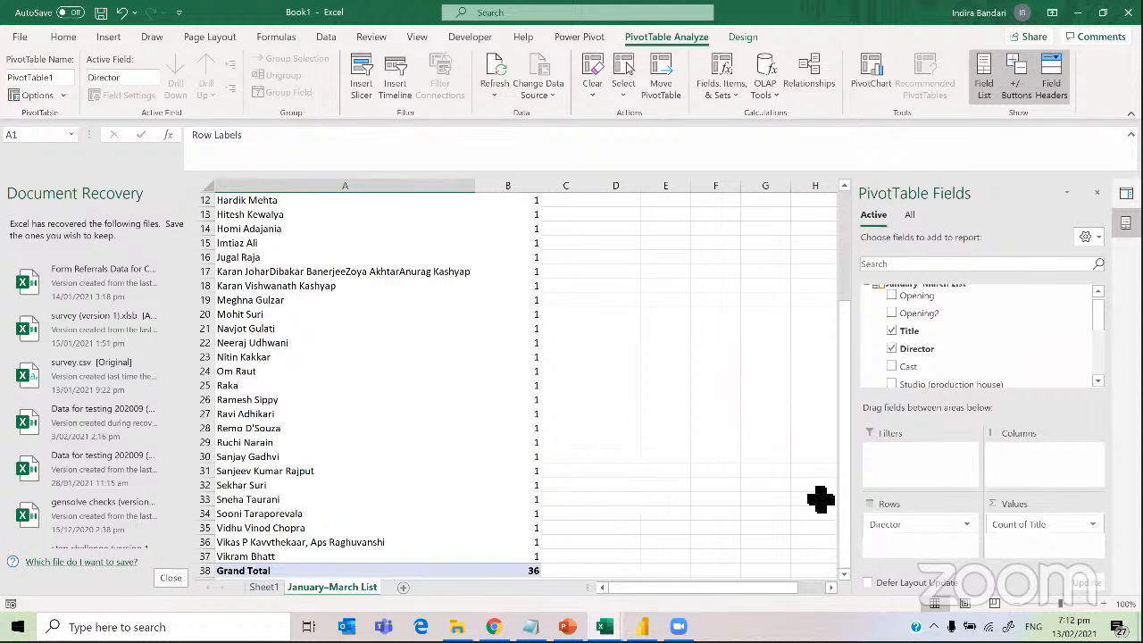
drag(1097, 313, 1098, 303)
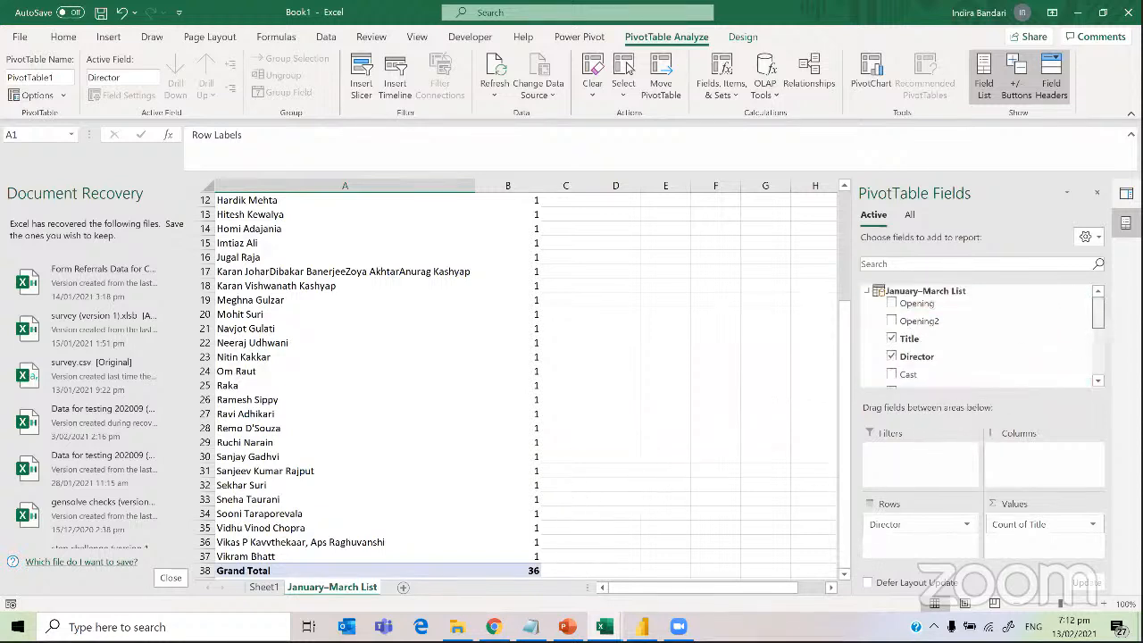
click(867, 292)
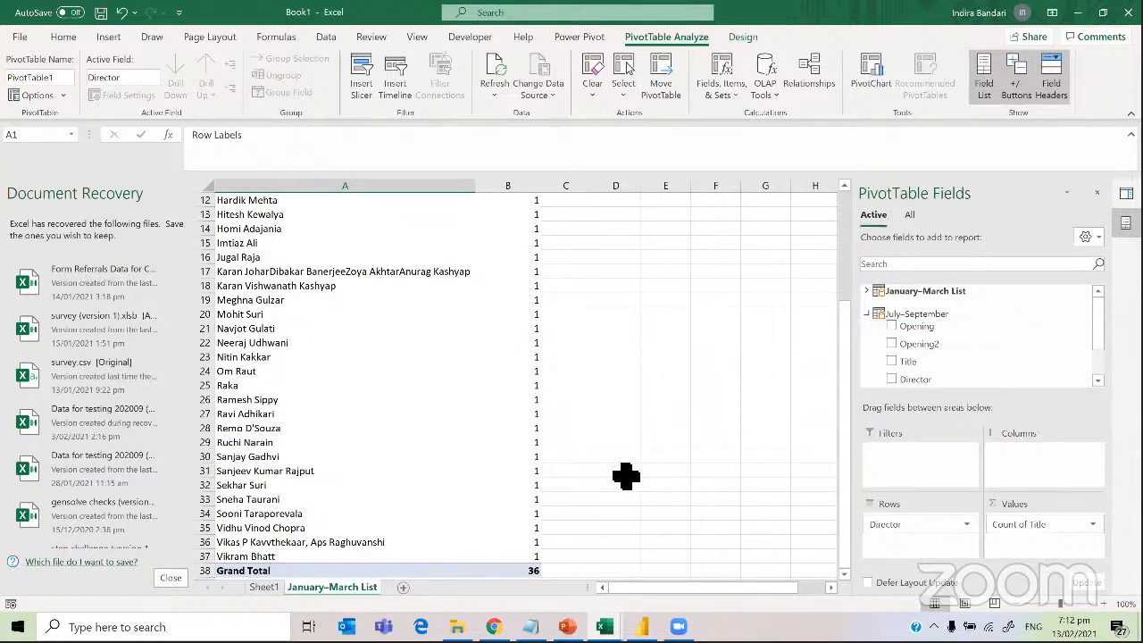
click(630, 417)
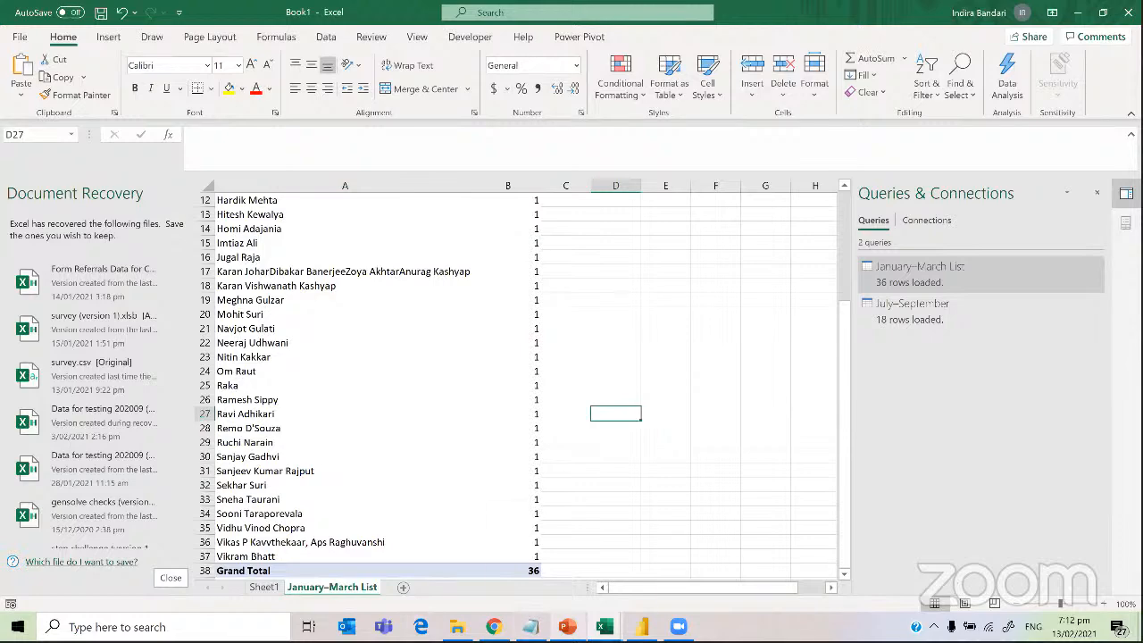
Switch to the PowerPoint presentation, view the Webscraping – JSON Format slide, and return to the Excel workbook
mouse_move(568, 627)
click(550, 515)
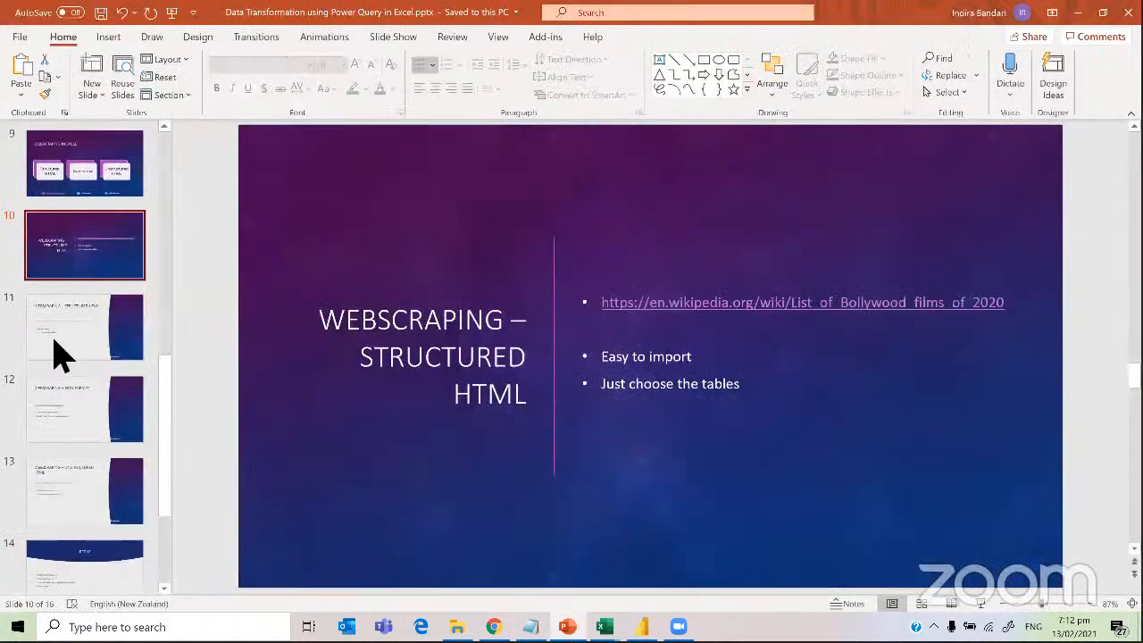
click(84, 409)
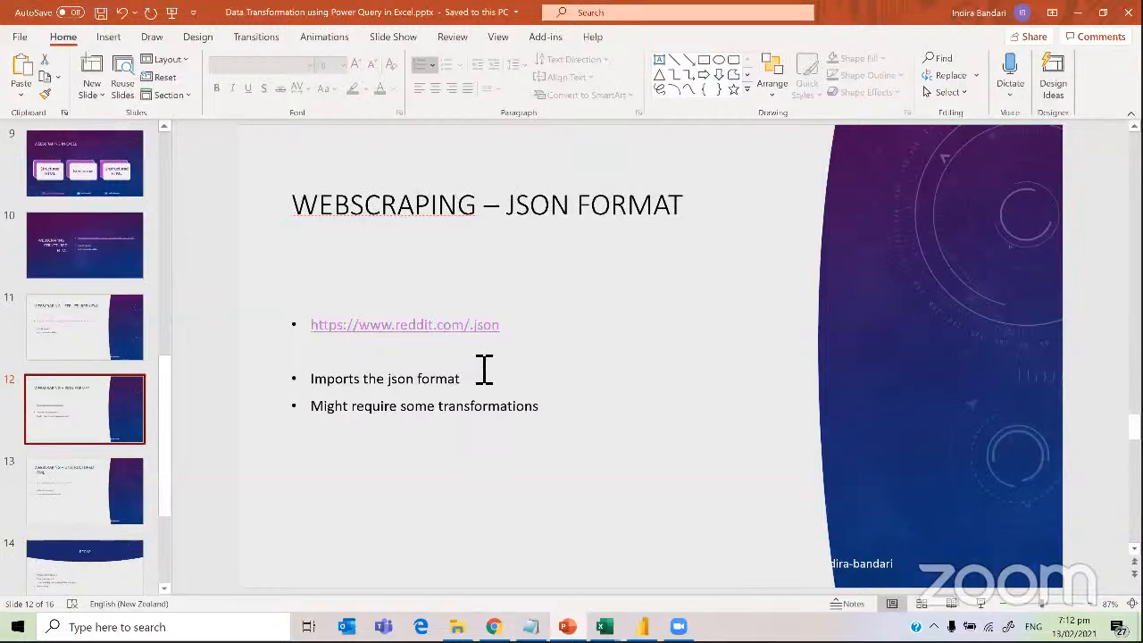
click(1078, 12)
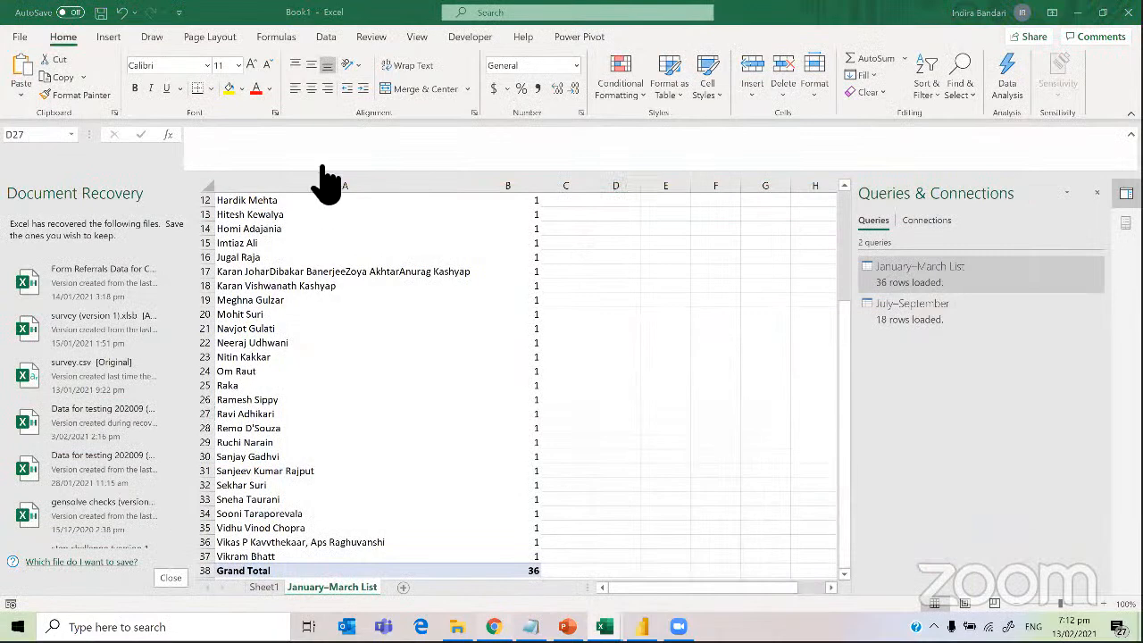
Switch to Chrome, view the open reddit.com page, dismiss the Google sign-in prompt, and browse the popular posts before returning to the start
key(alt+Tab)
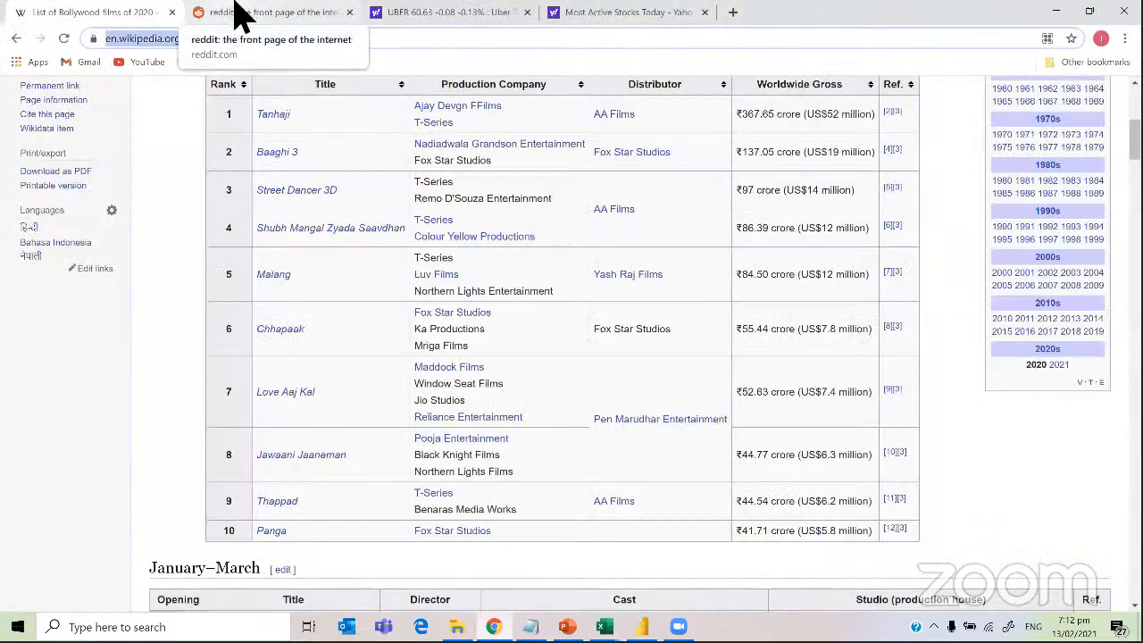
key(ctrl+Tab)
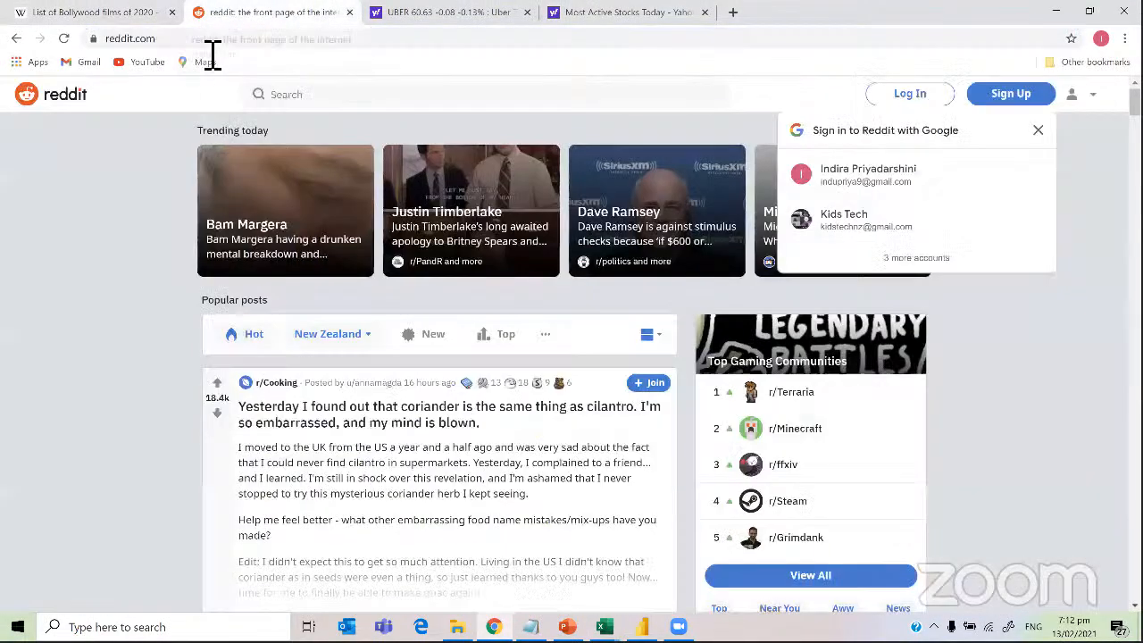
click(212, 45)
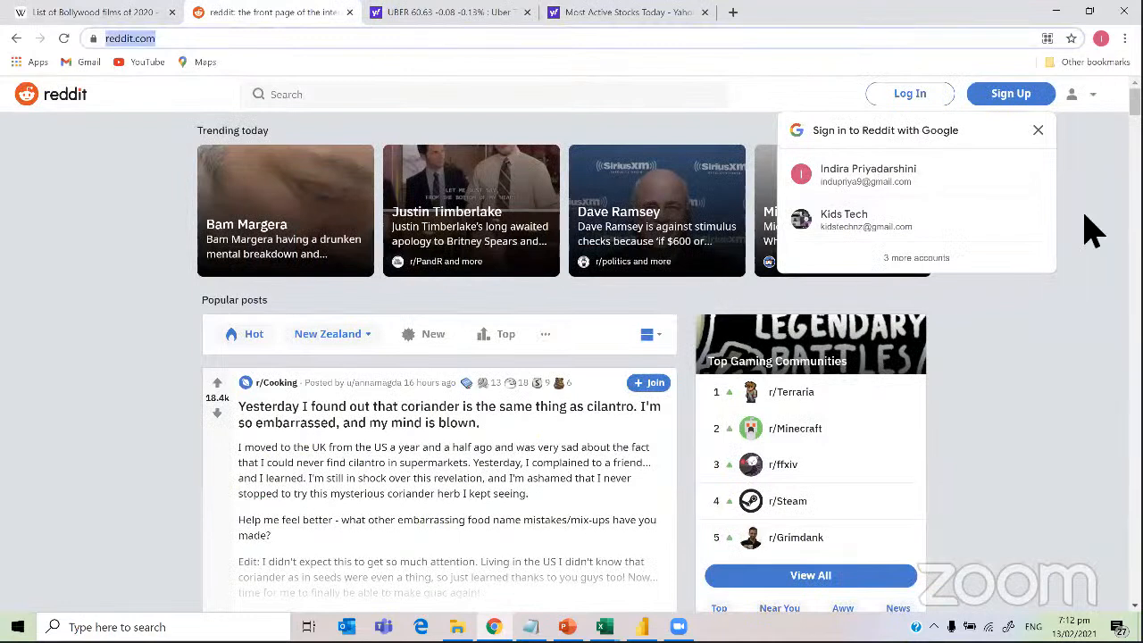
click(1038, 131)
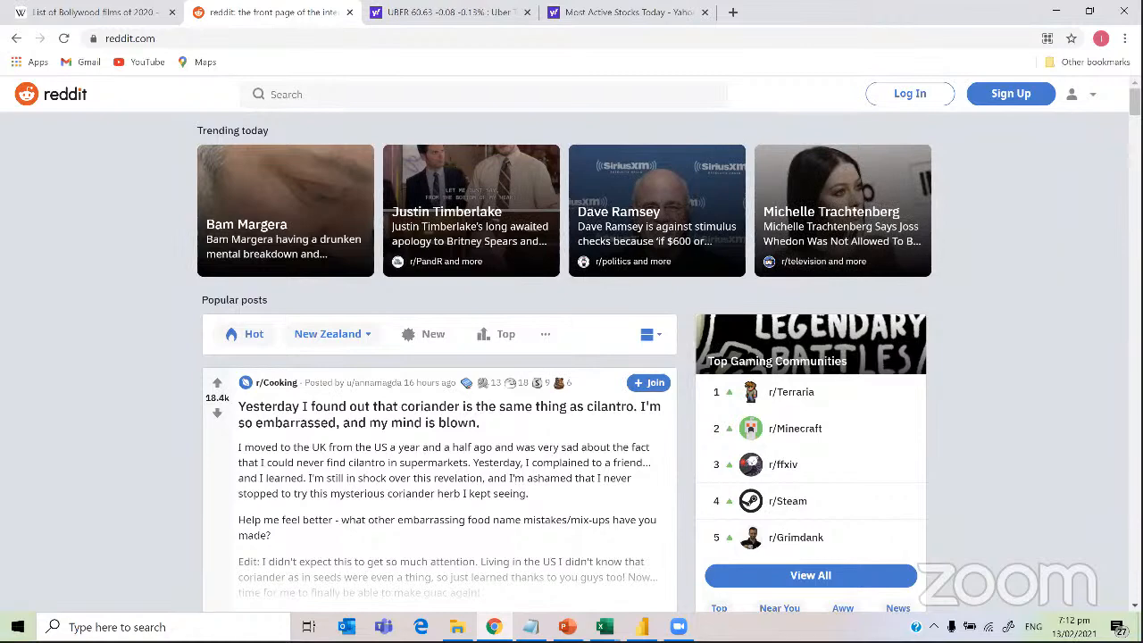
scroll(565, 362, down, 1)
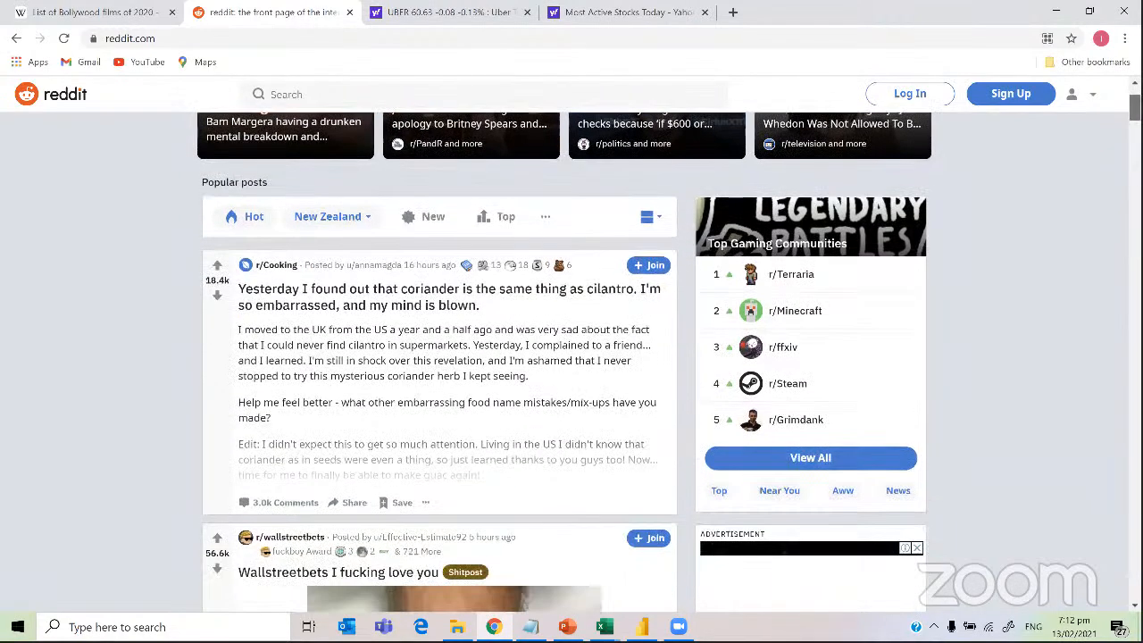
scroll(564, 362, down, 1)
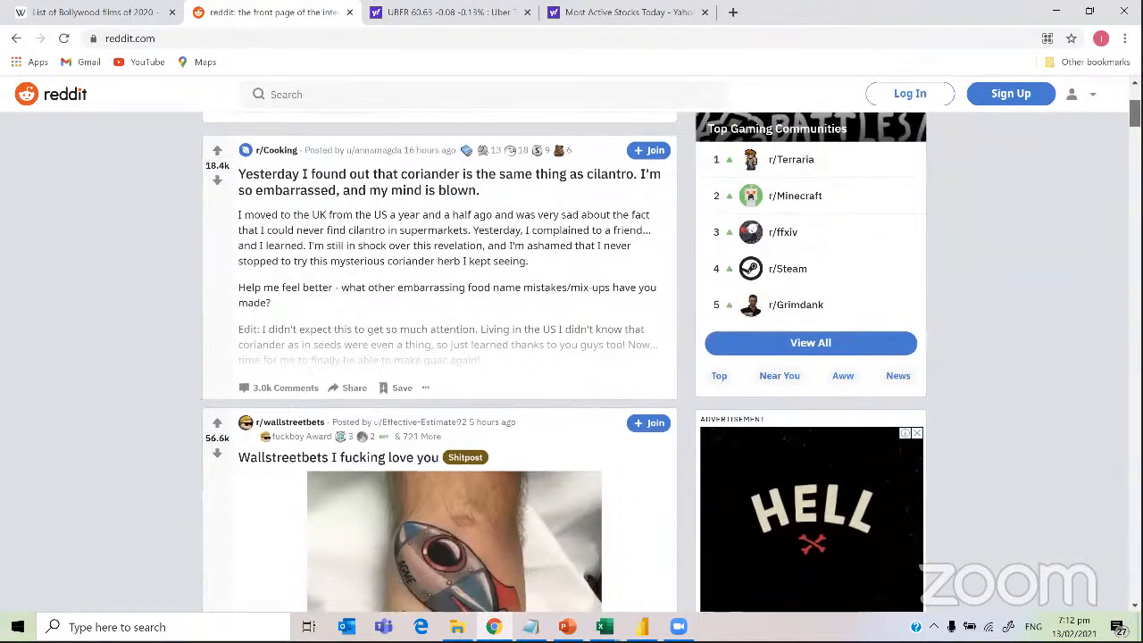
scroll(564, 363, down, 2)
scroll(564, 362, down, 3)
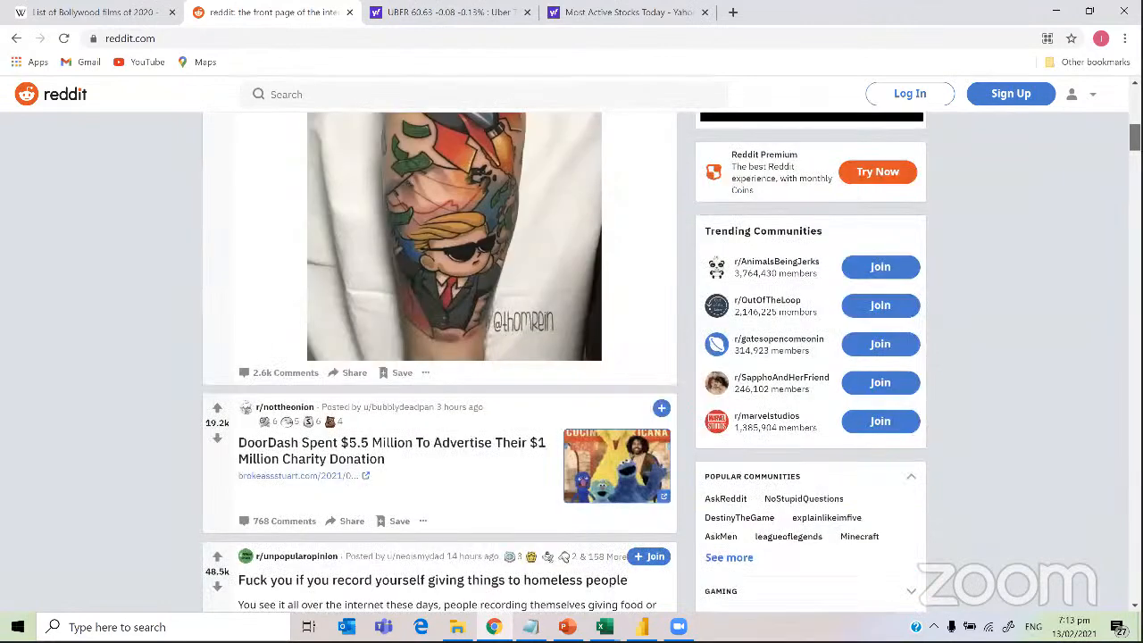
scroll(437, 486, down, 5)
scroll(564, 363, down, 4)
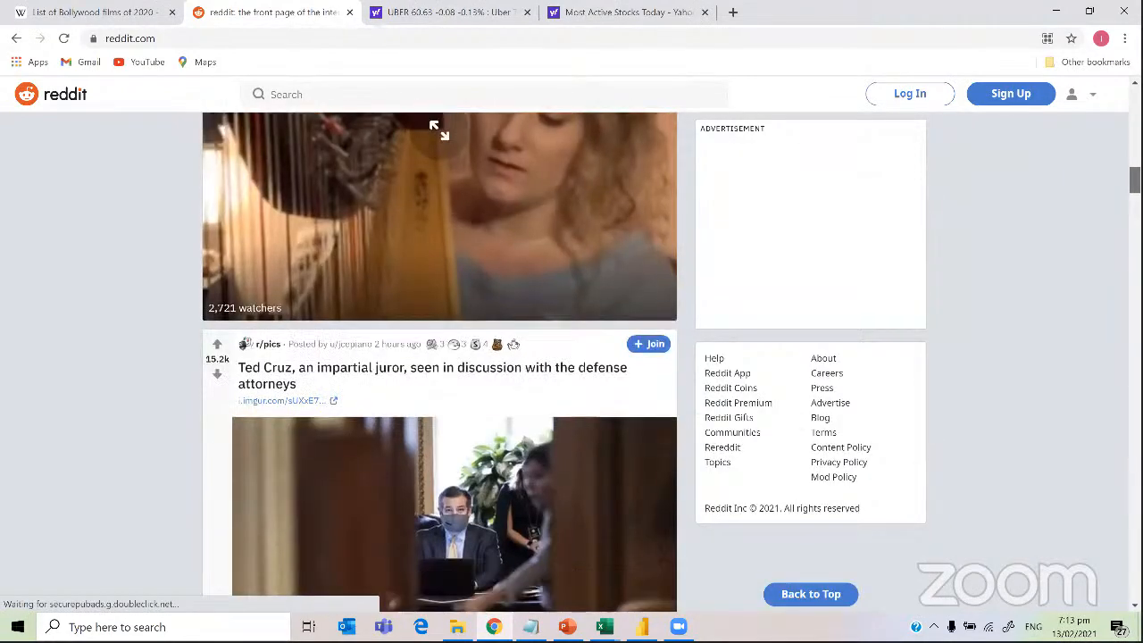
drag(1134, 179, 1134, 89)
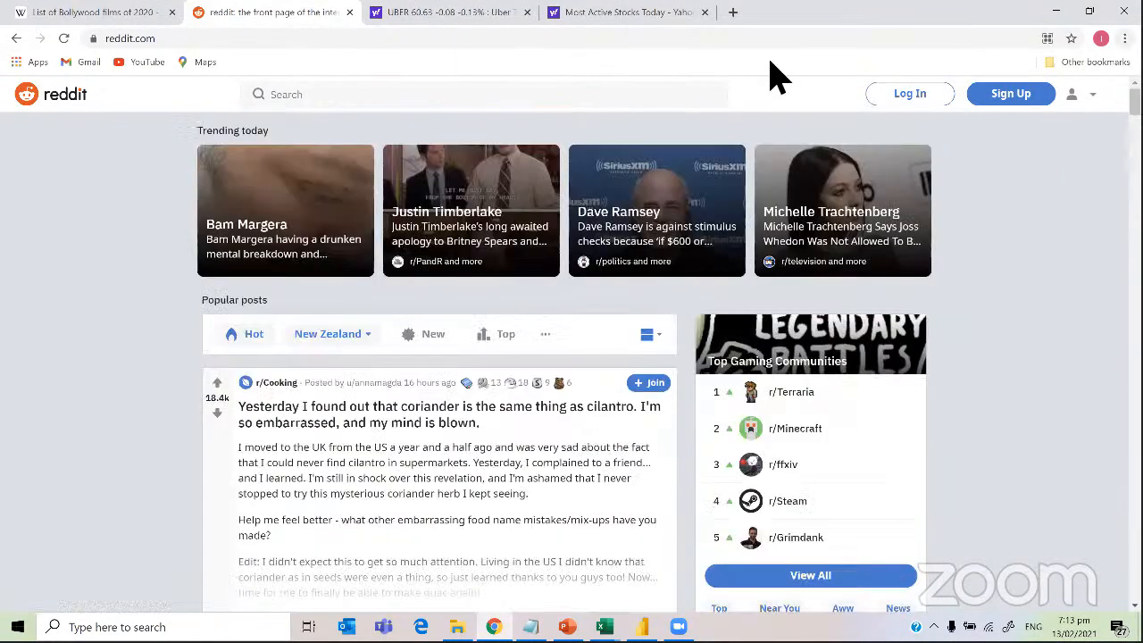
click(352, 52)
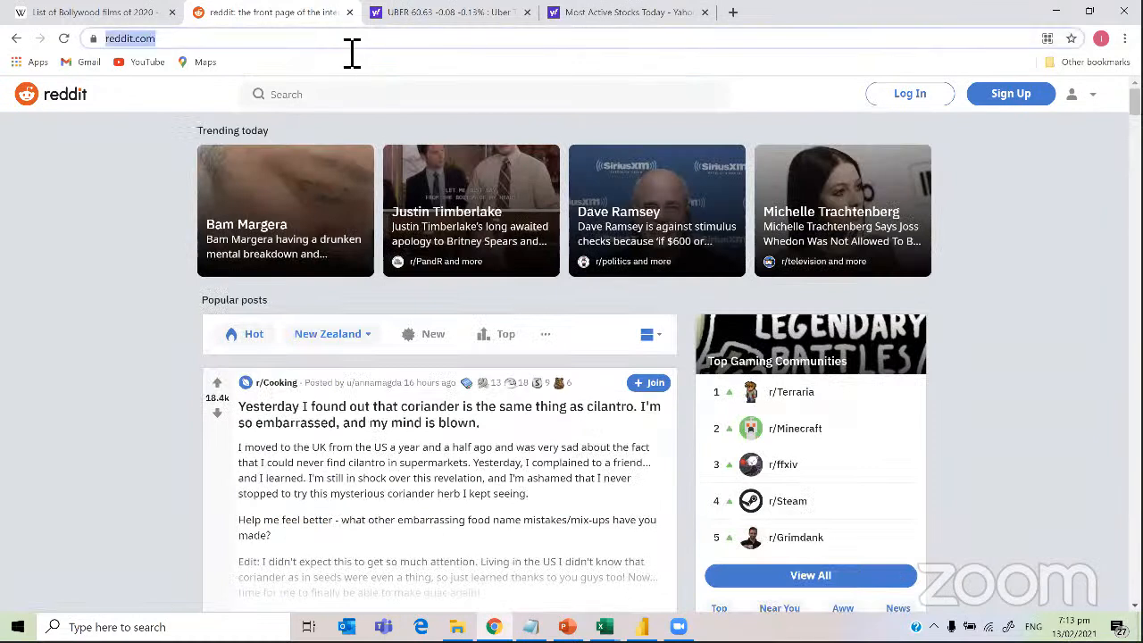
click(352, 52)
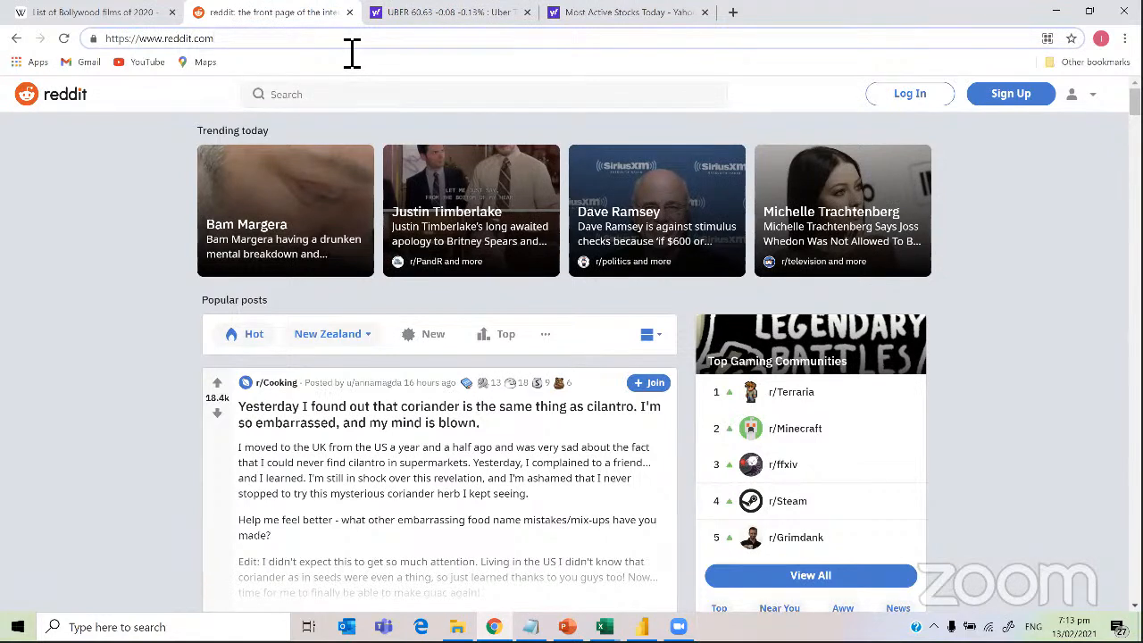
click(352, 49)
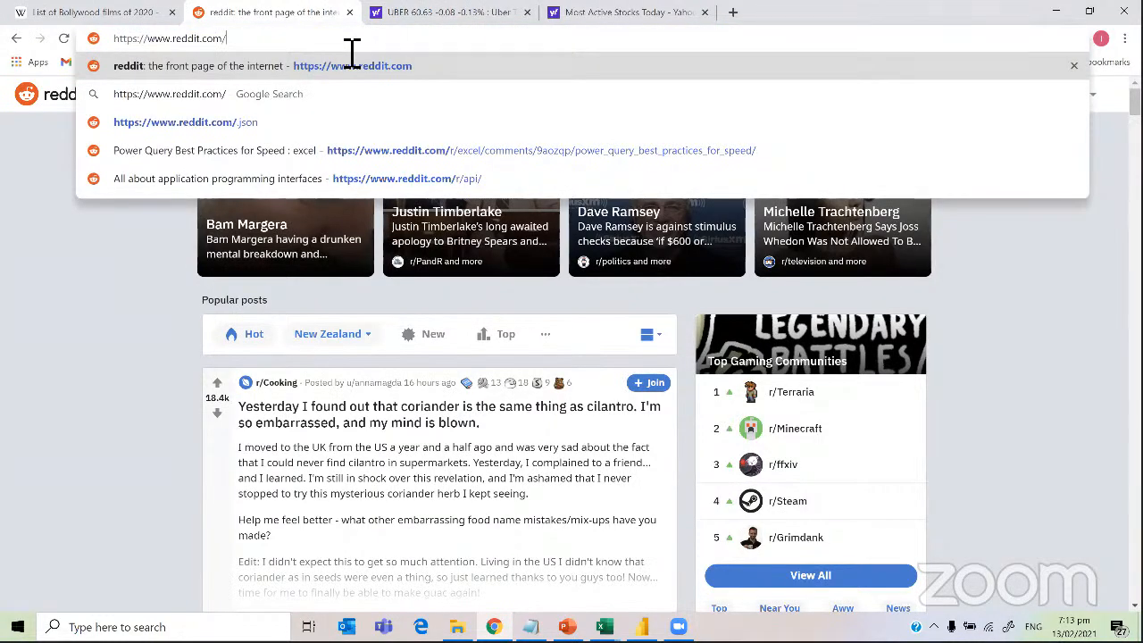
text(.)
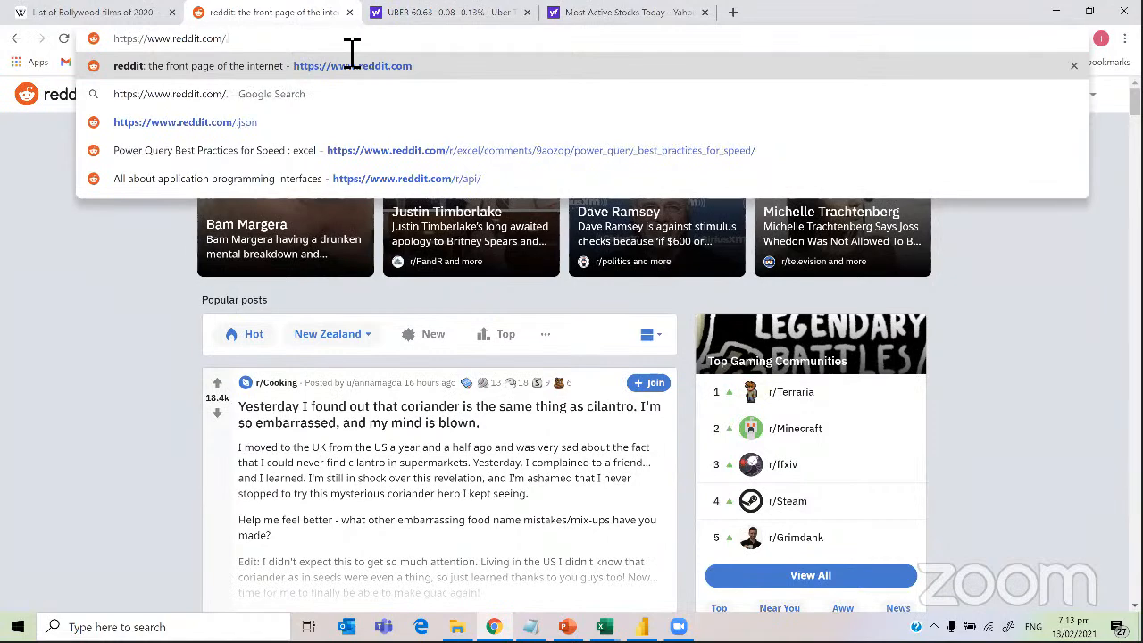
text(json)
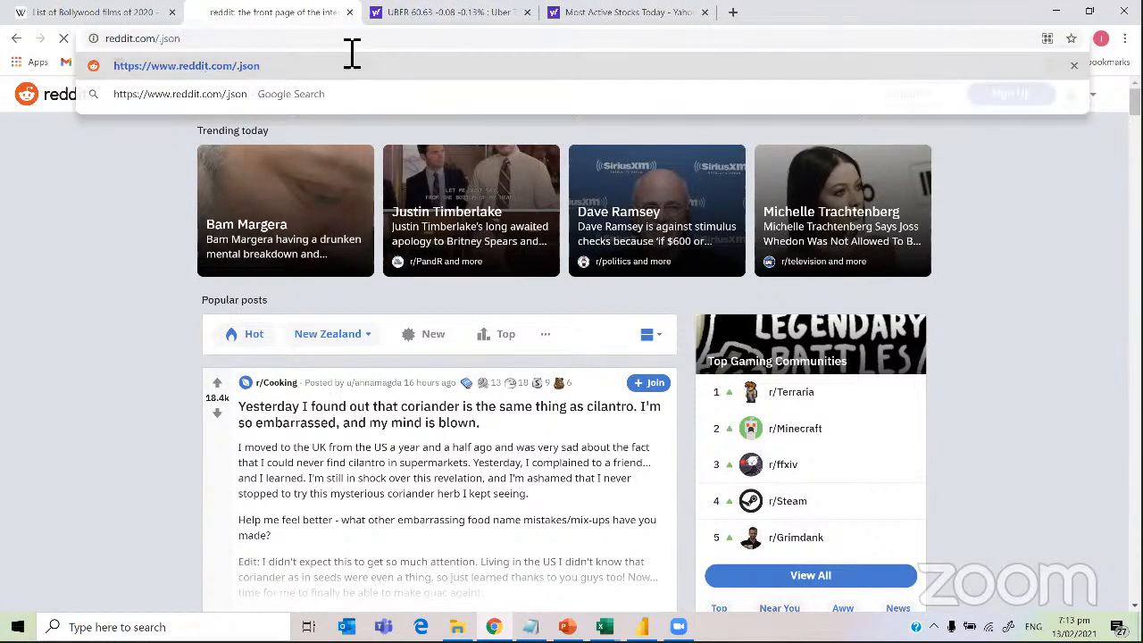
key(Return)
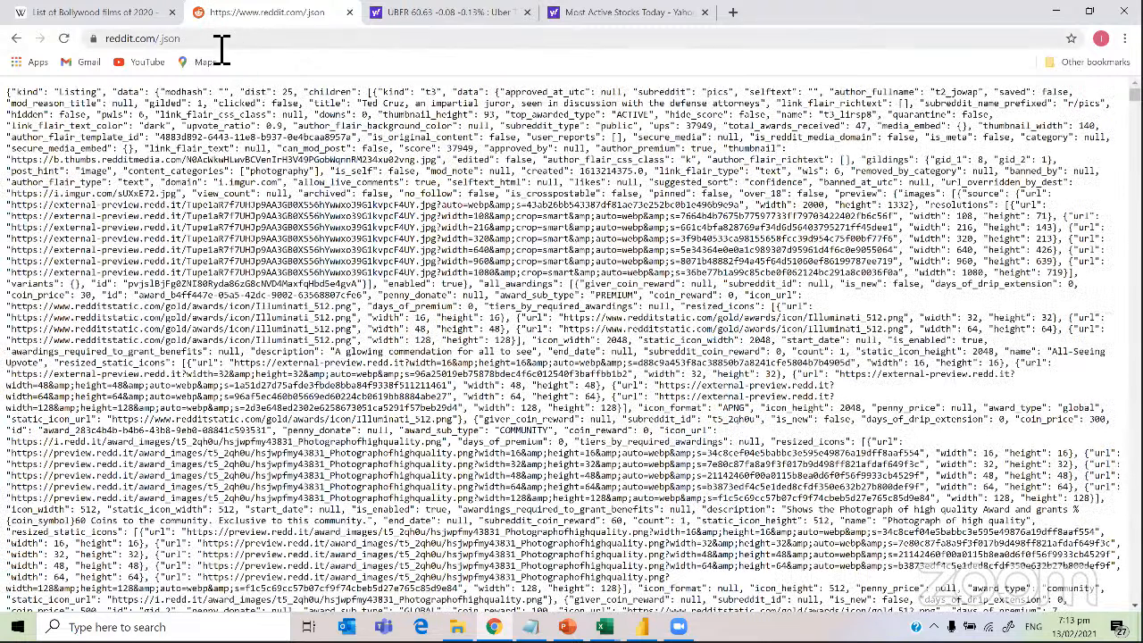
click(222, 49)
key(ctrl+c)
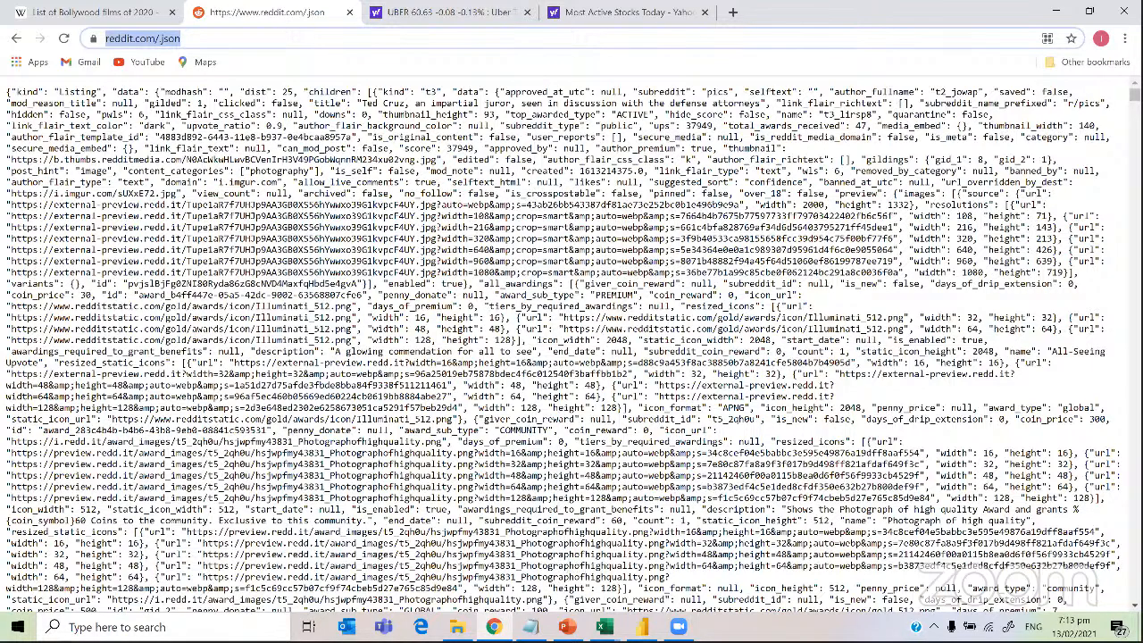
click(604, 627)
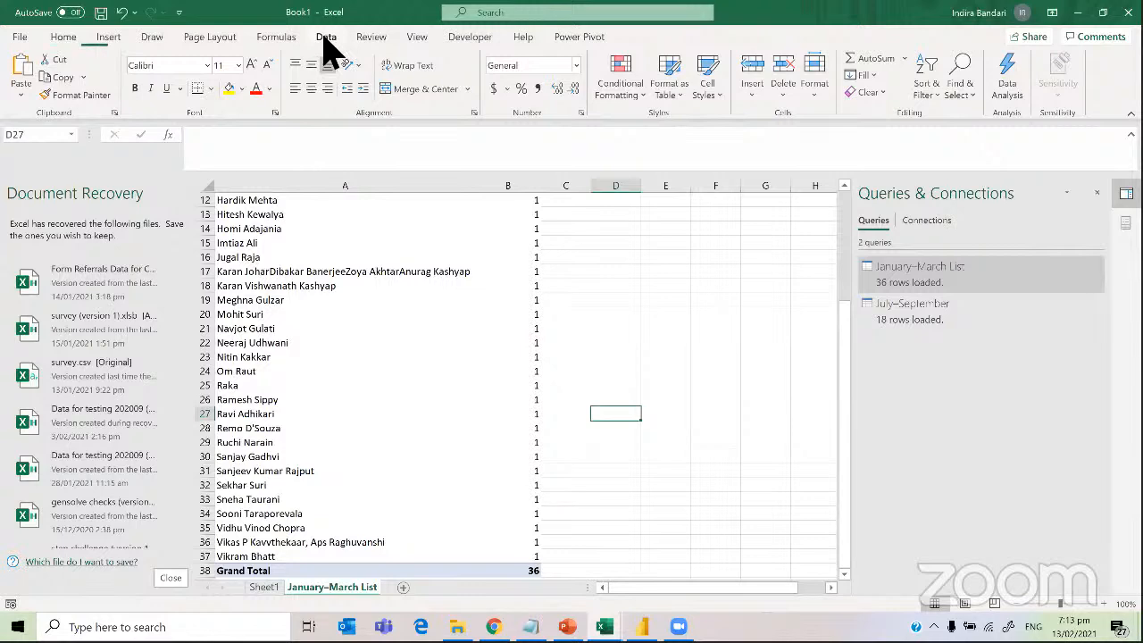
click(326, 40)
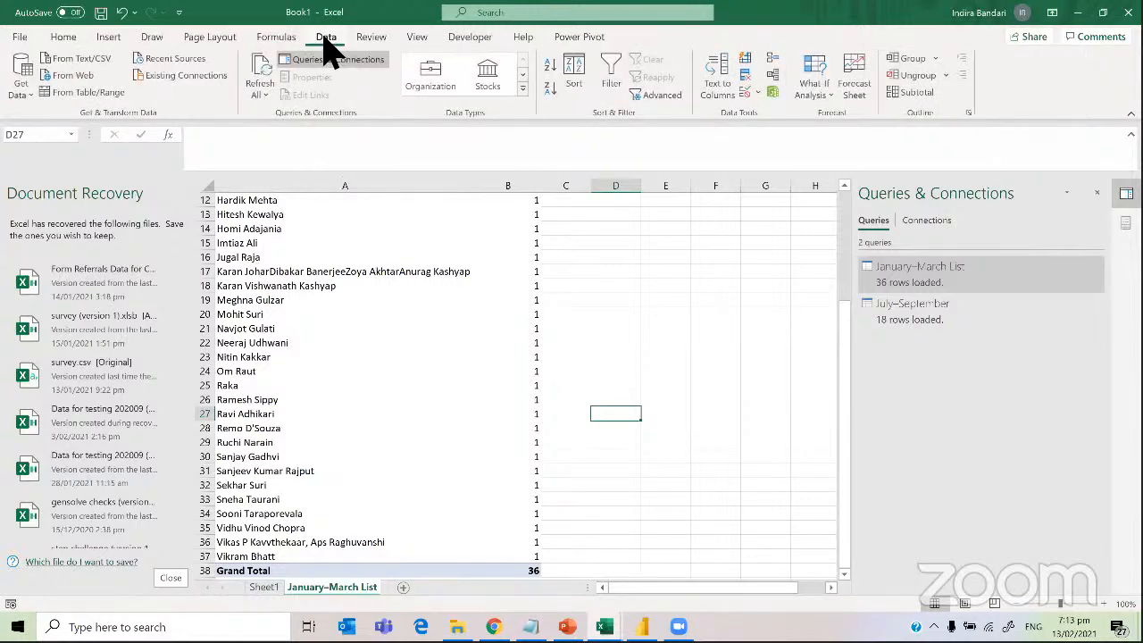
click(73, 78)
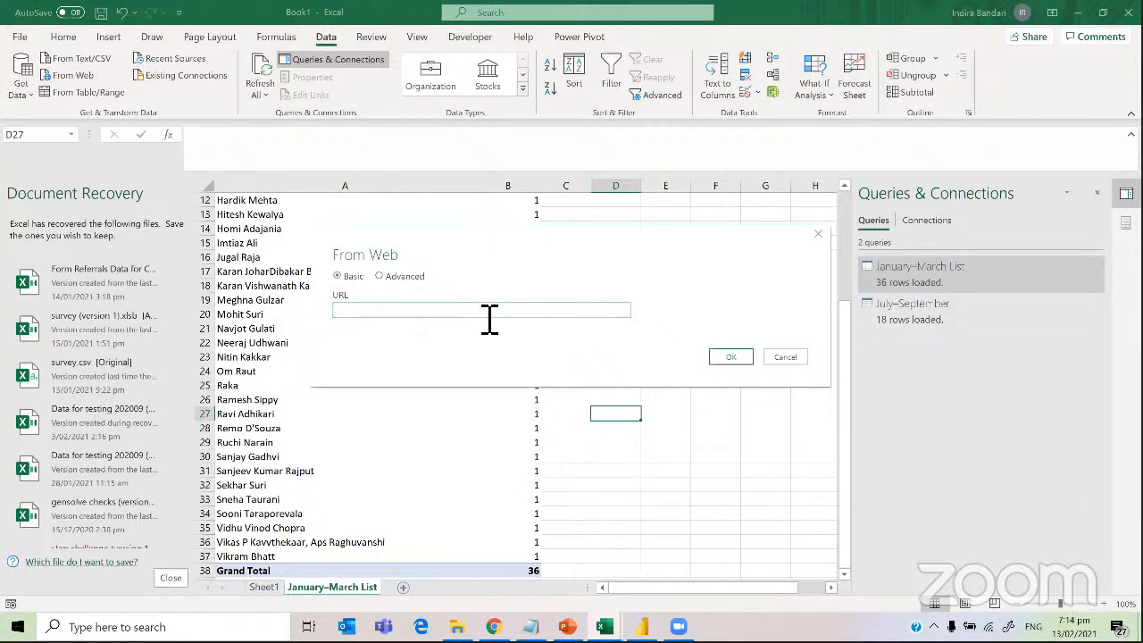
key(ctrl+v)
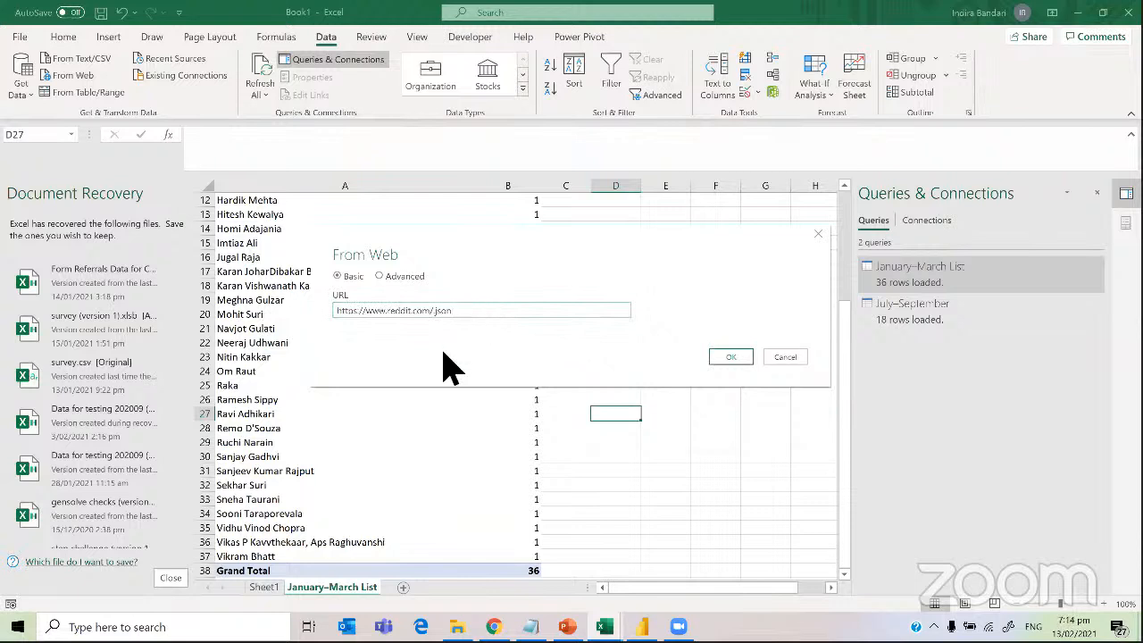
click(725, 355)
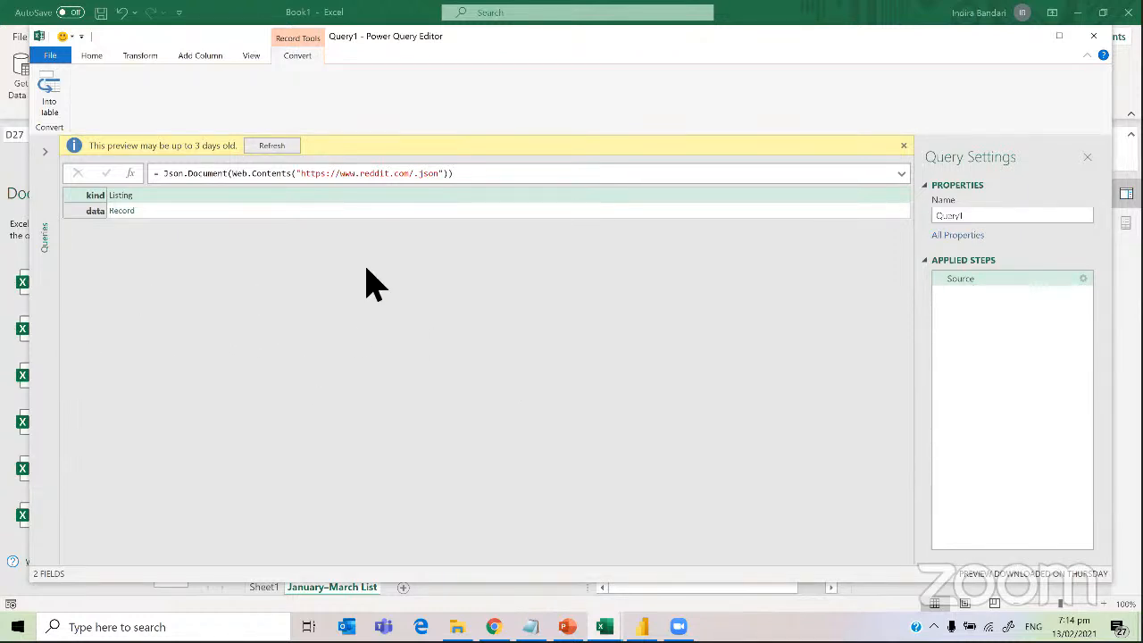
Drill into the data record, remove that Navigation step, and convert the source record into a table
click(132, 212)
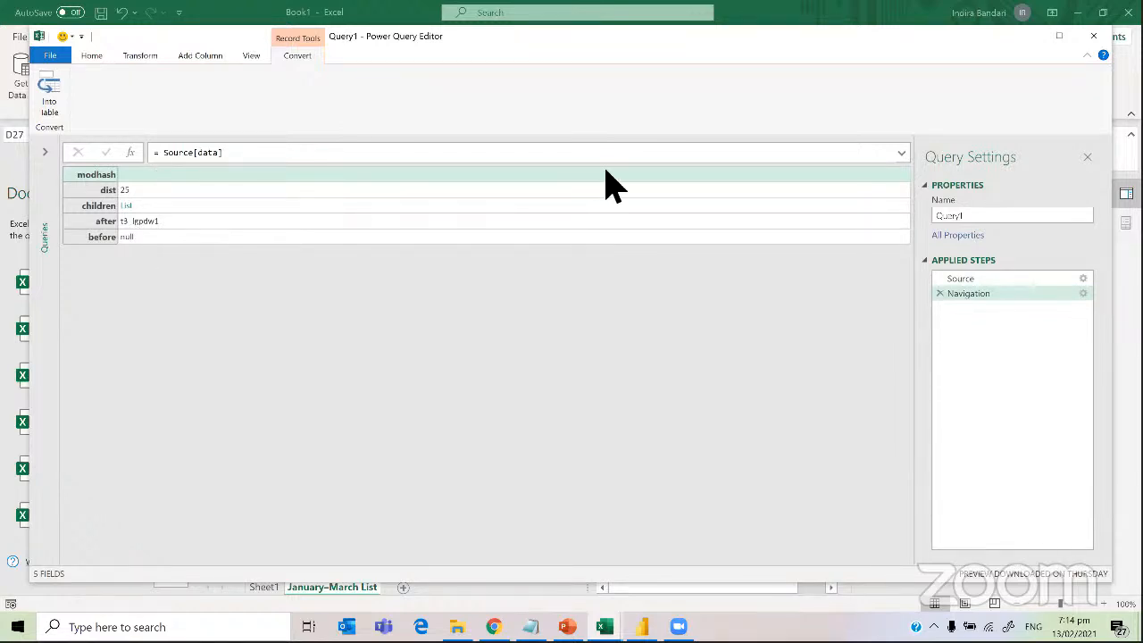
click(939, 294)
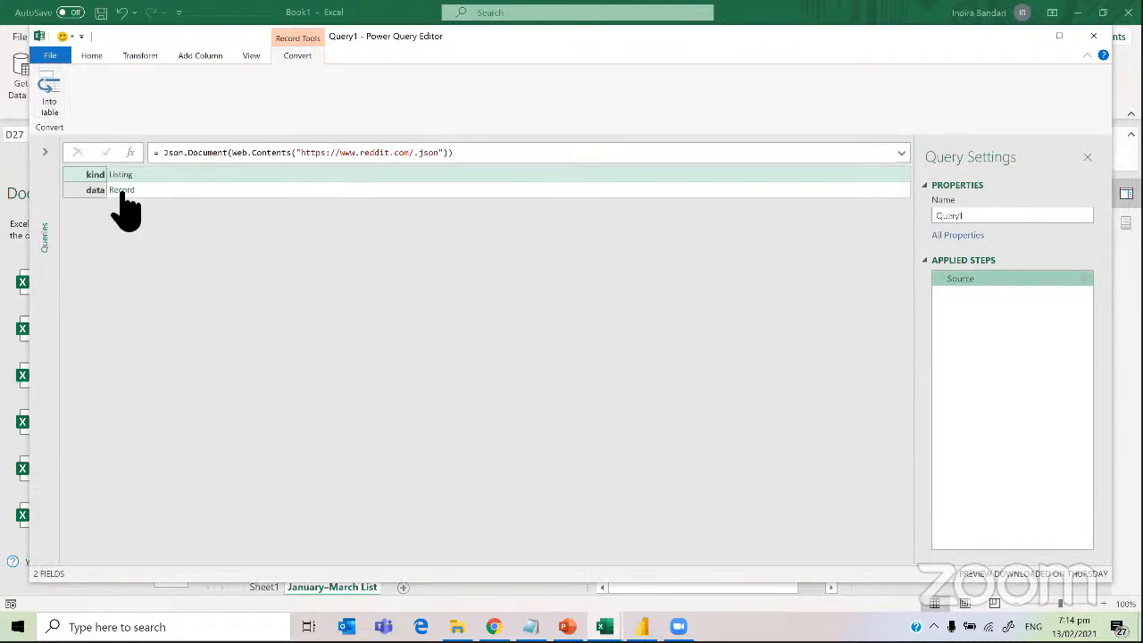
click(51, 103)
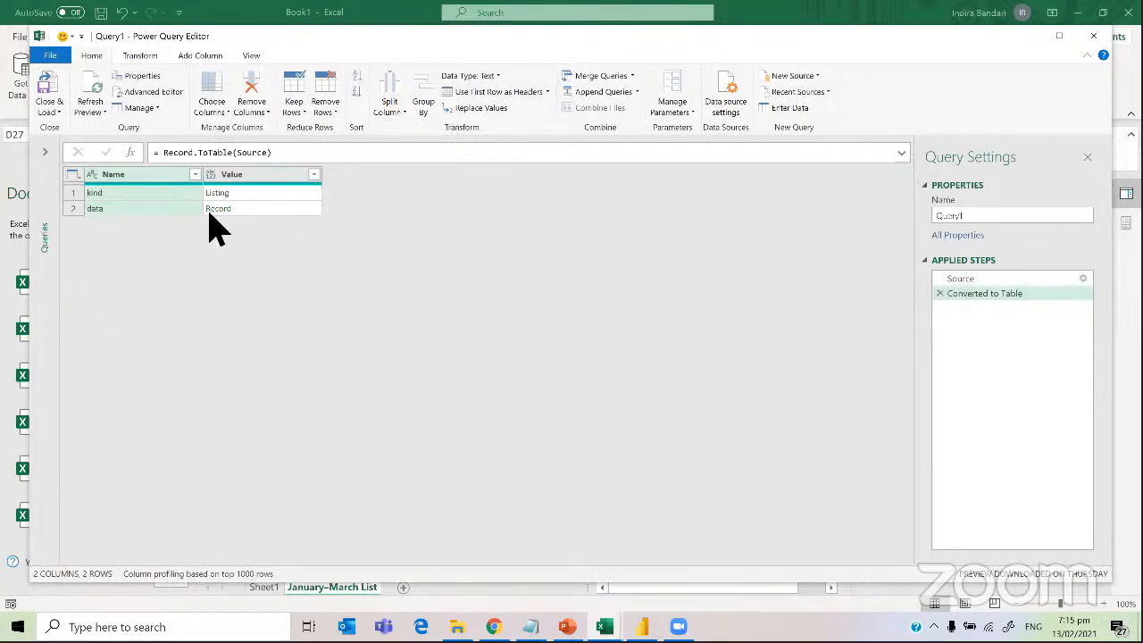
Filter the Value column to exclude the Listing row
click(315, 175)
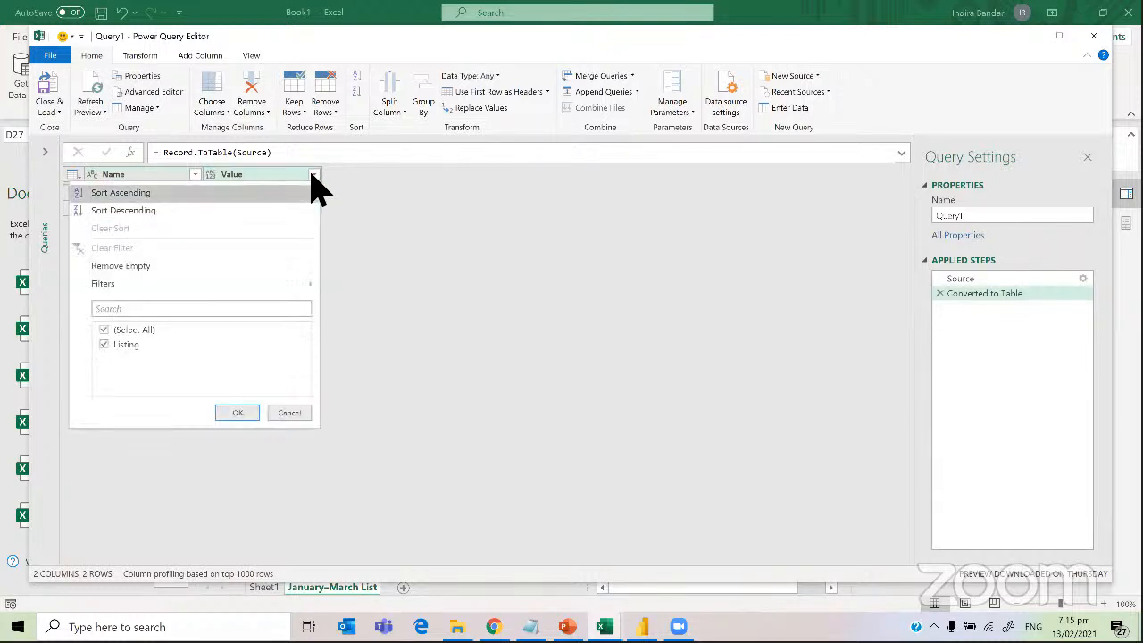
click(104, 345)
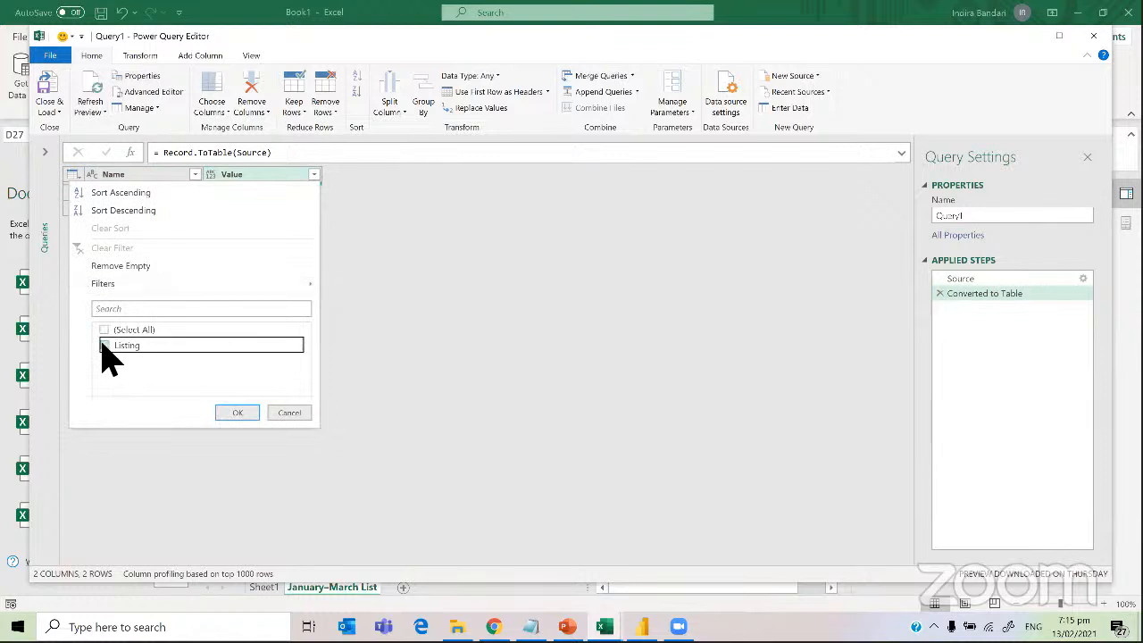
click(234, 414)
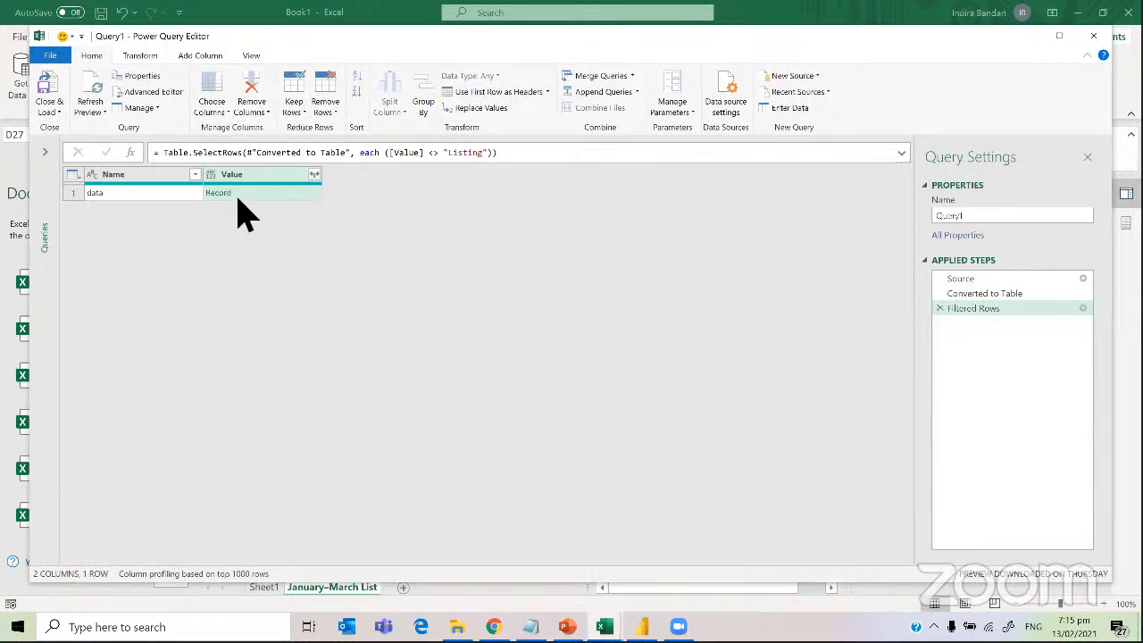
Preview the record in the Value column and expand it into all its fields without the original column name as prefix
click(297, 191)
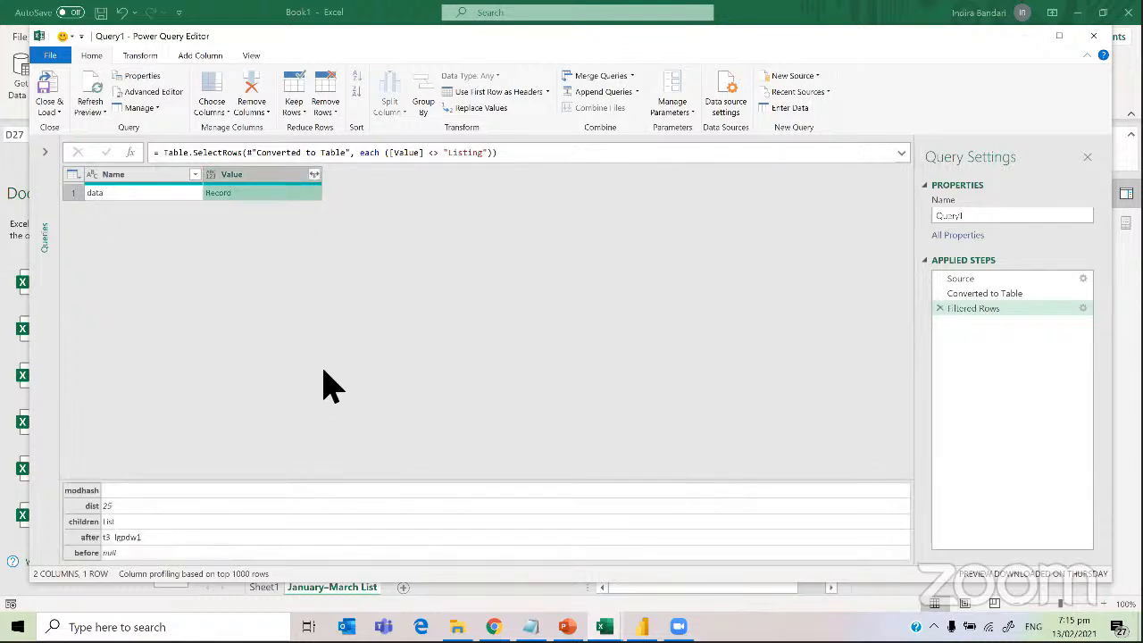
click(312, 175)
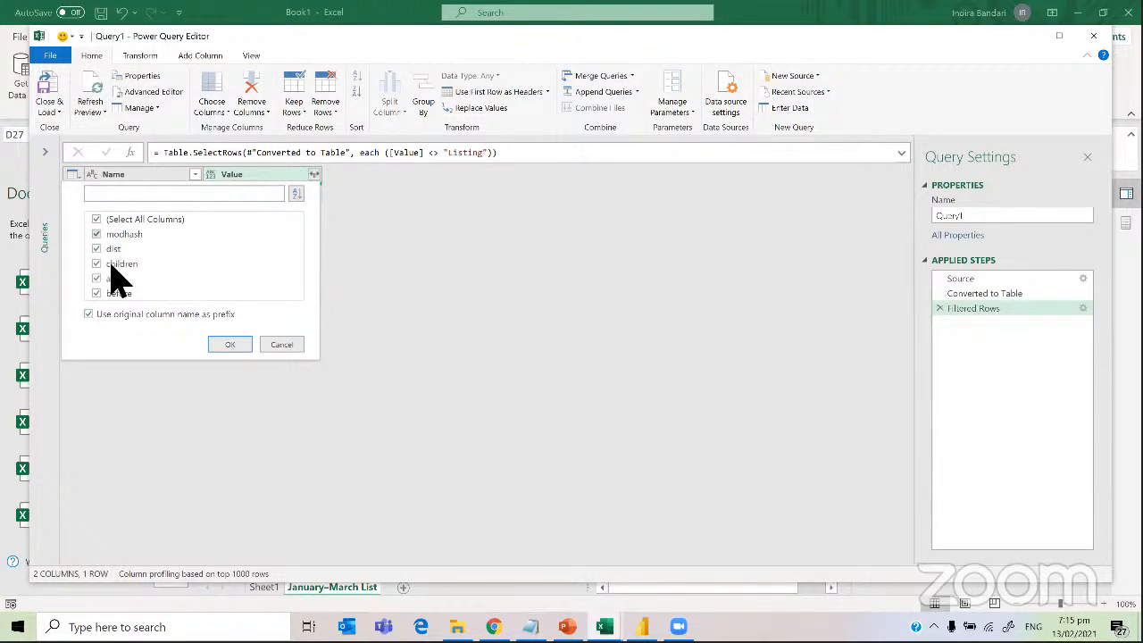
click(88, 314)
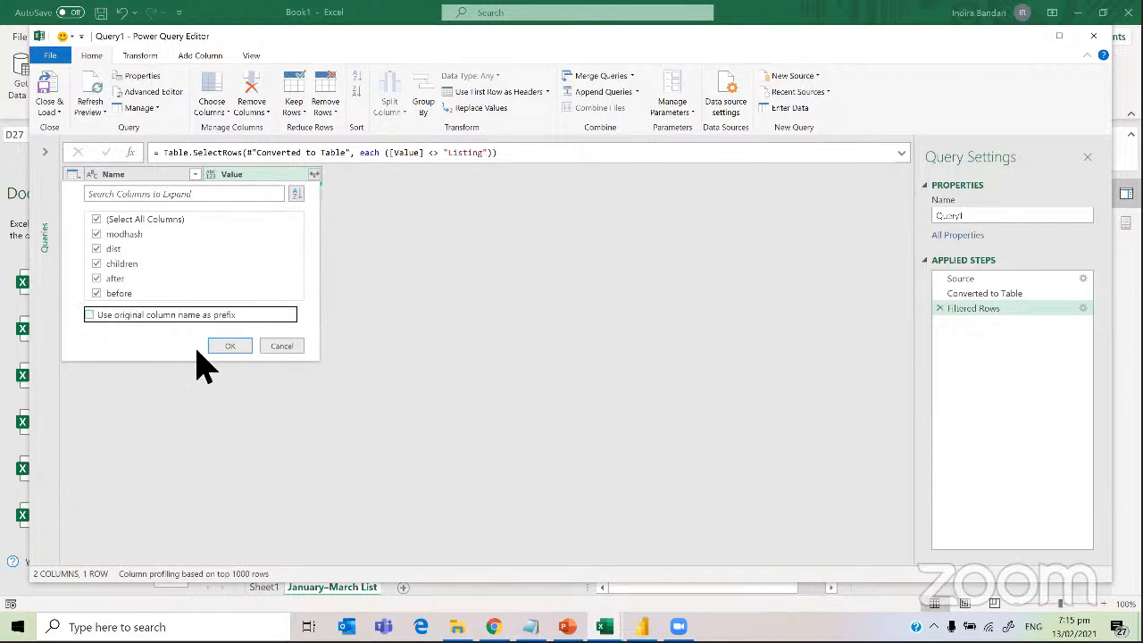
click(231, 347)
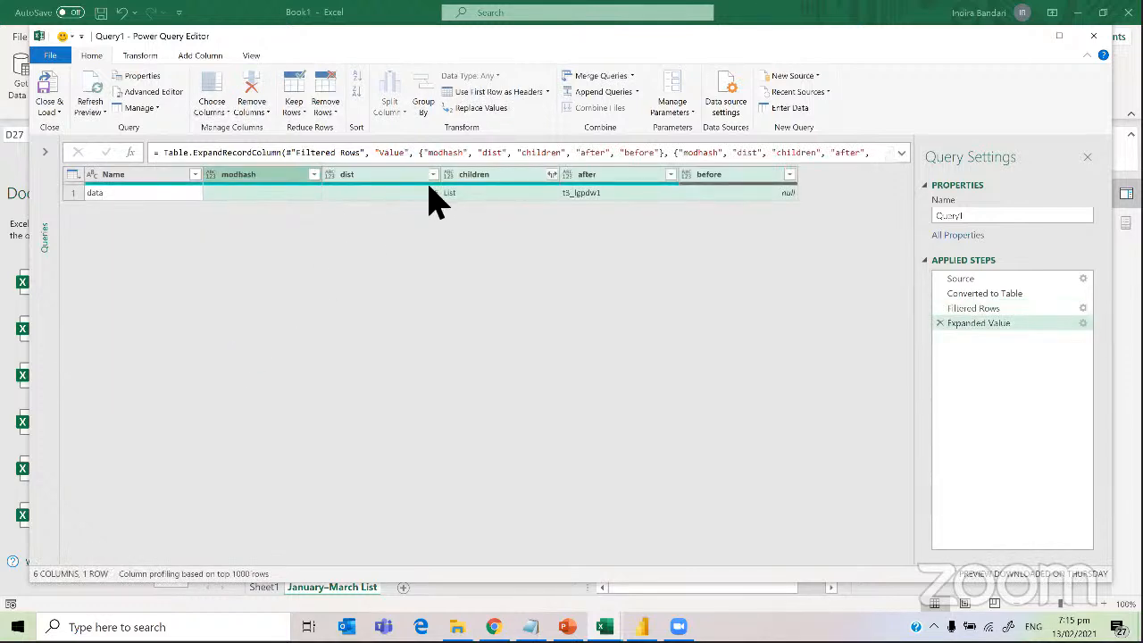
click(530, 191)
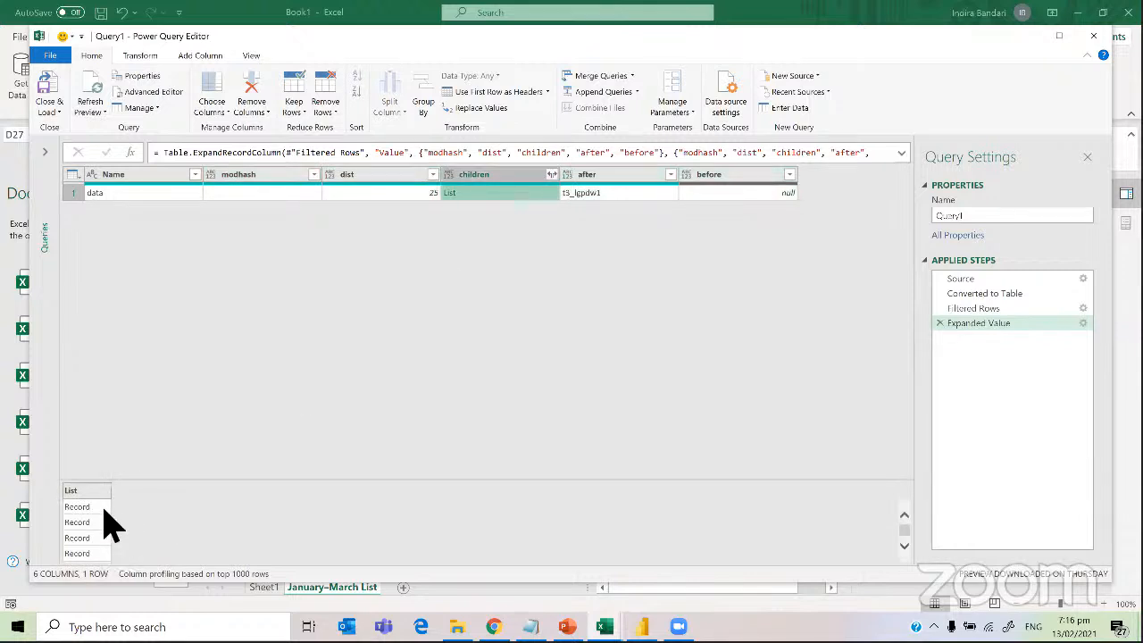
click(550, 175)
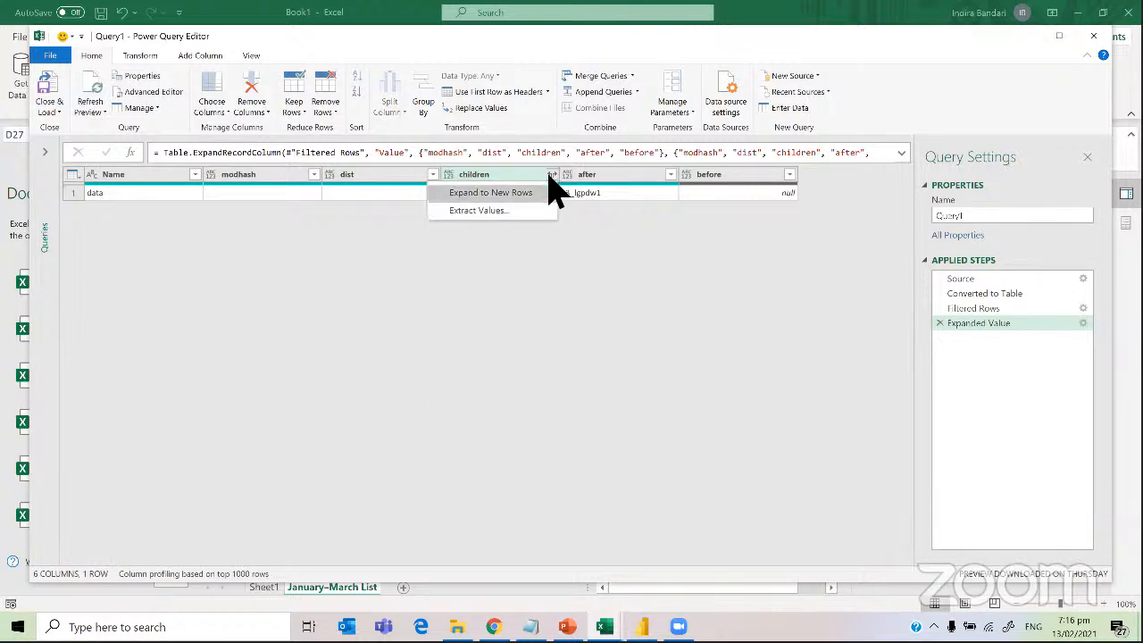
click(482, 211)
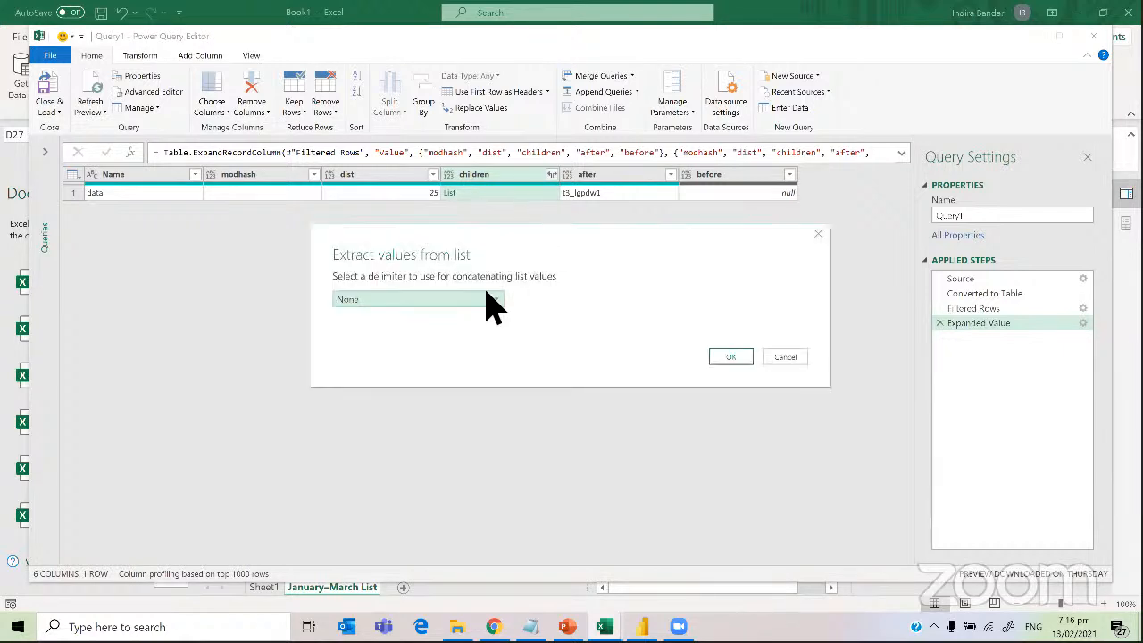
click(490, 302)
click(488, 300)
click(784, 357)
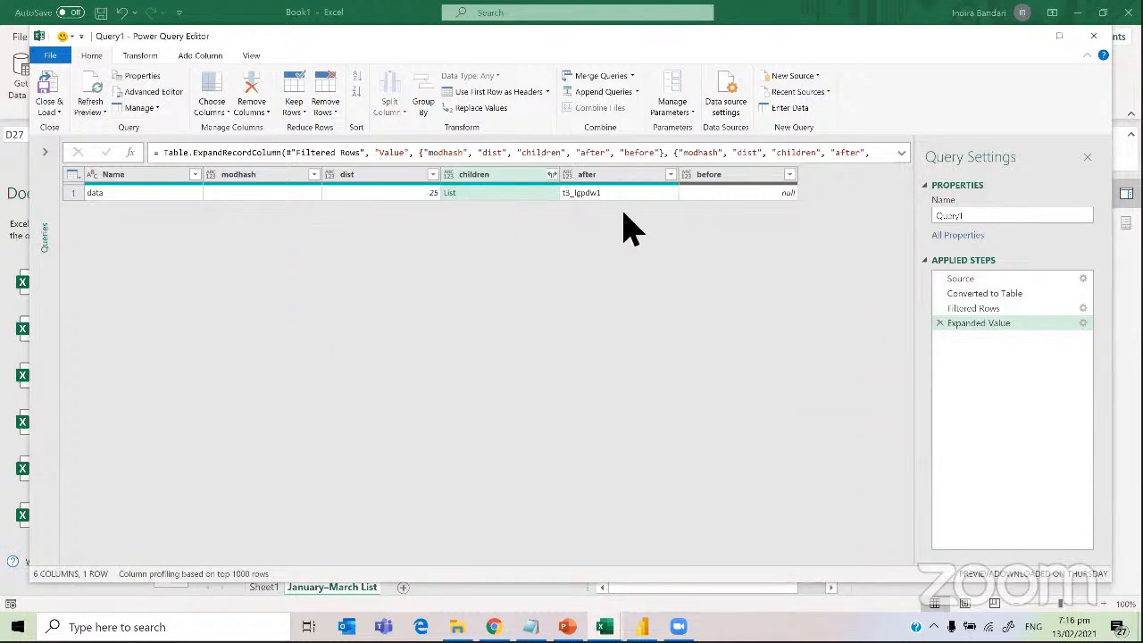
Expand the children list to new rows and expand the resulting records into the kind and data columns
click(549, 175)
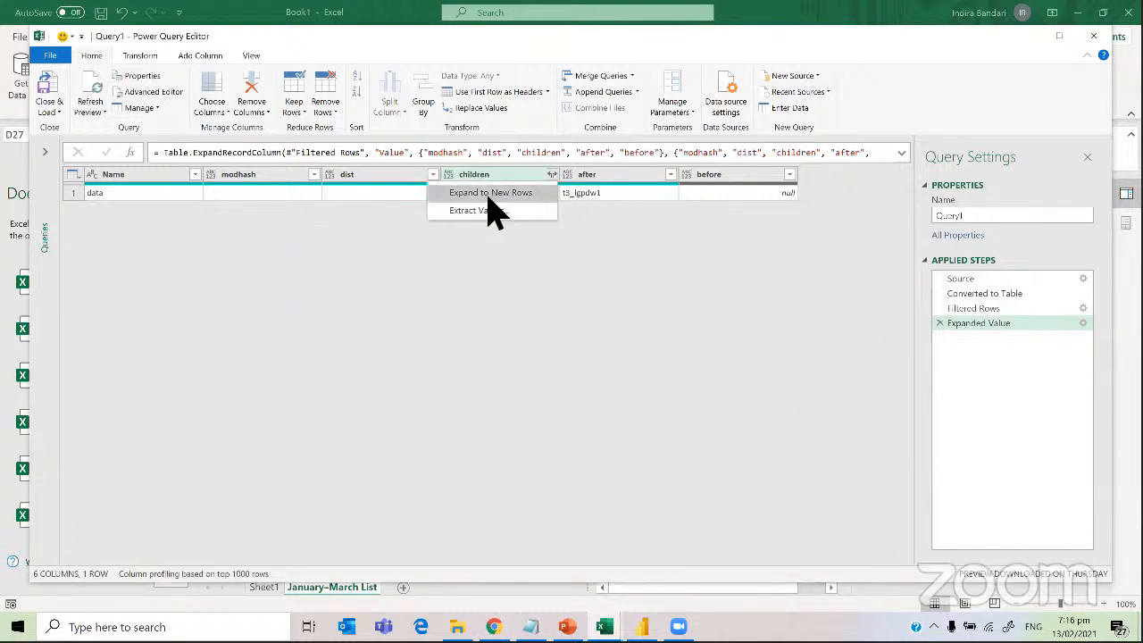
click(490, 193)
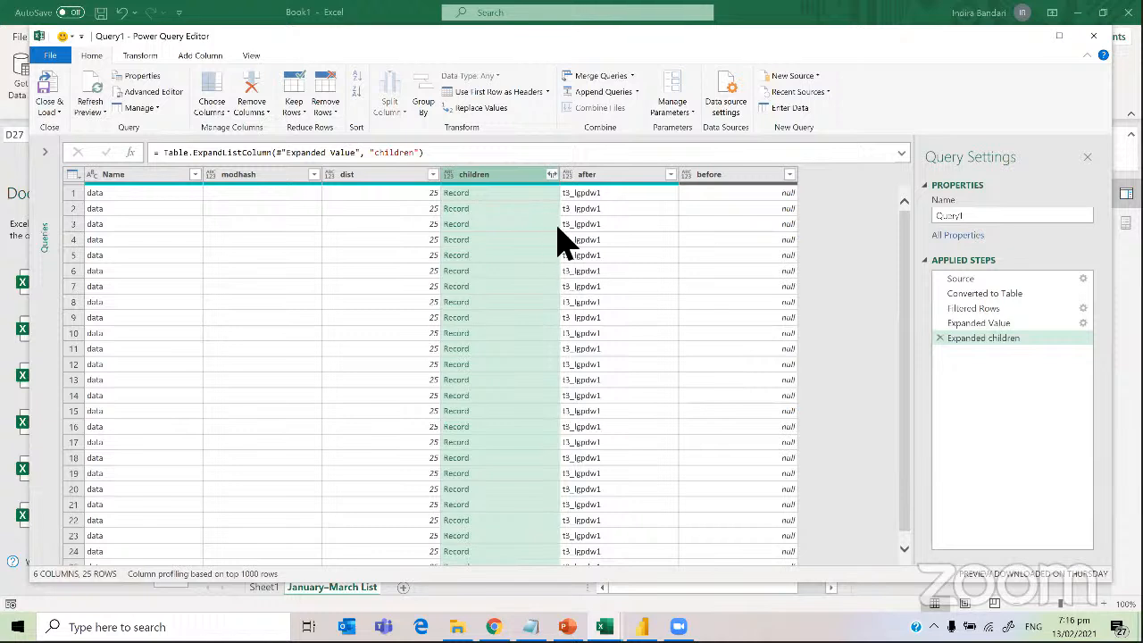
click(507, 192)
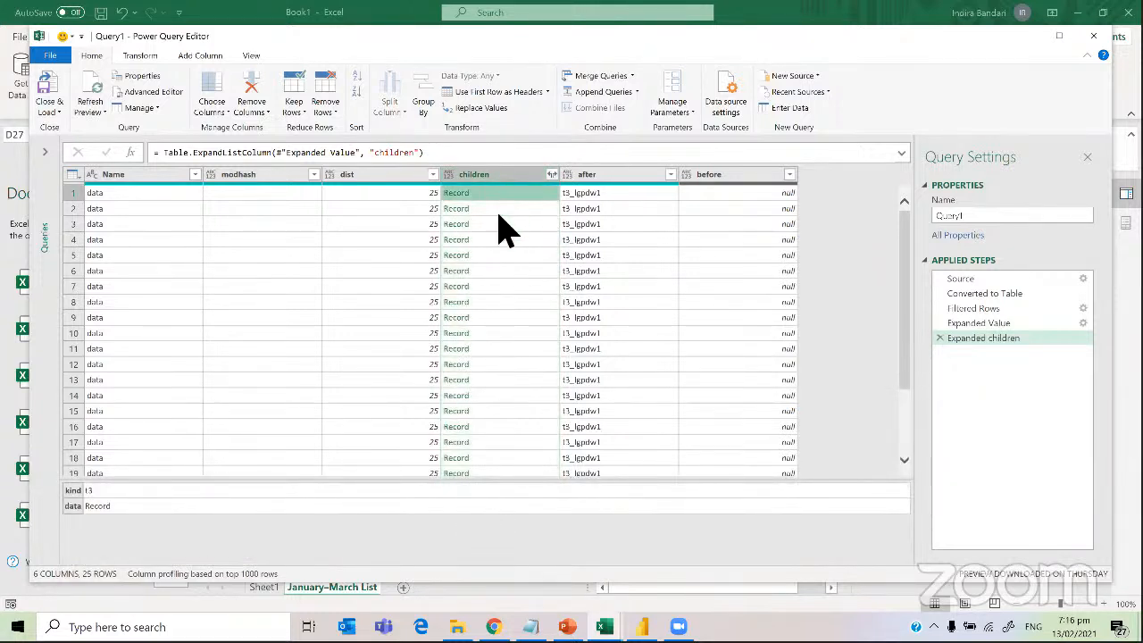
click(551, 175)
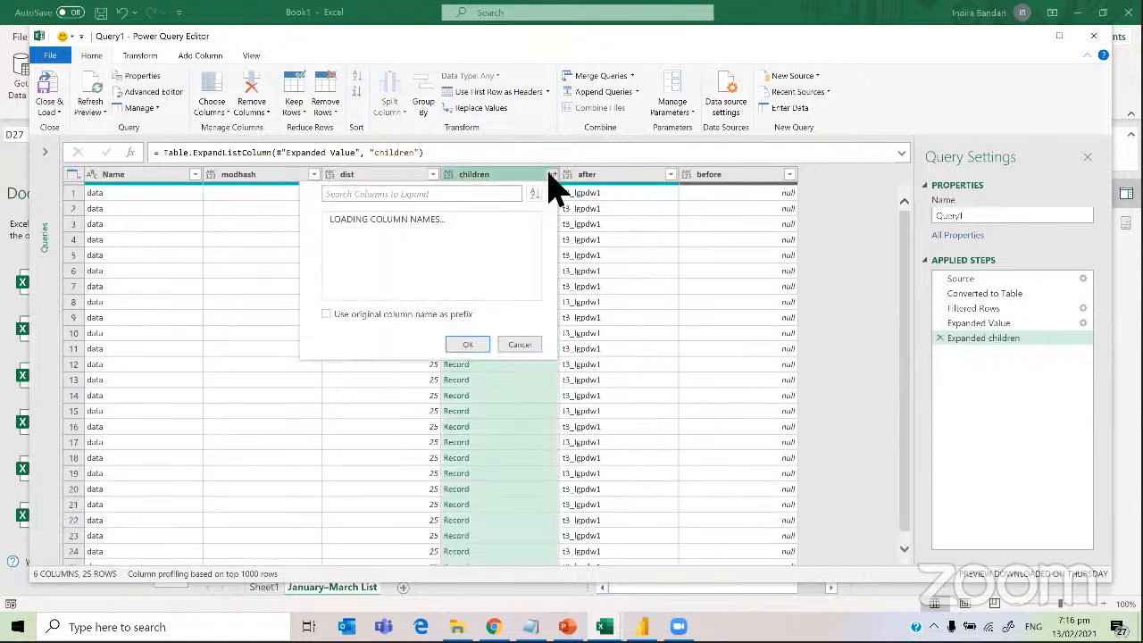
click(469, 350)
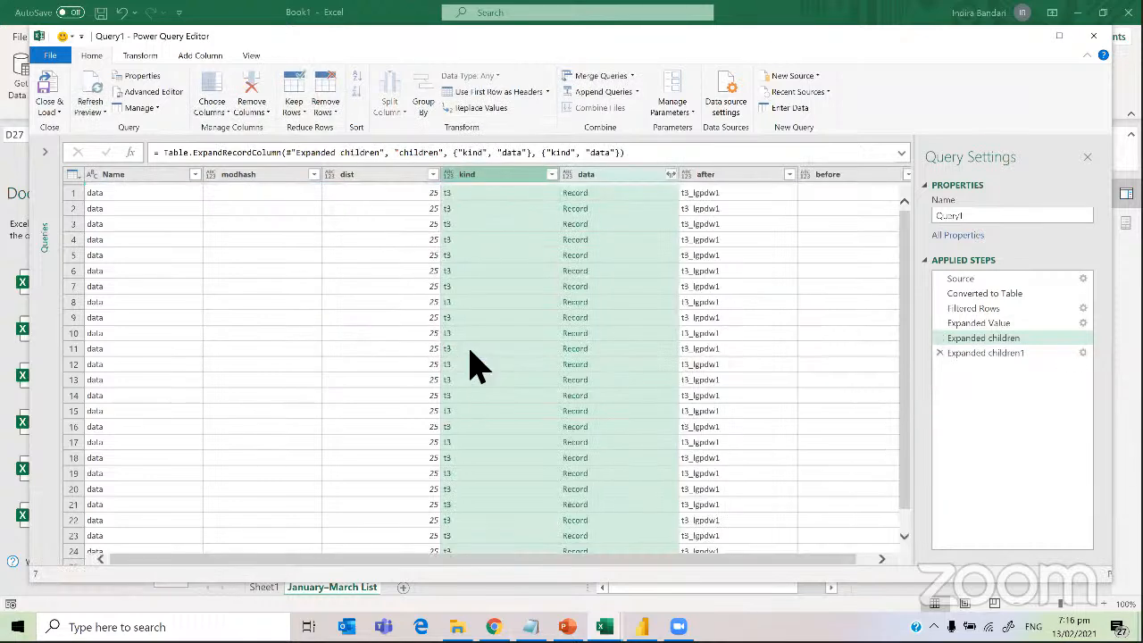
Check the fields available for expansion in the data column and remove all other columns
click(671, 175)
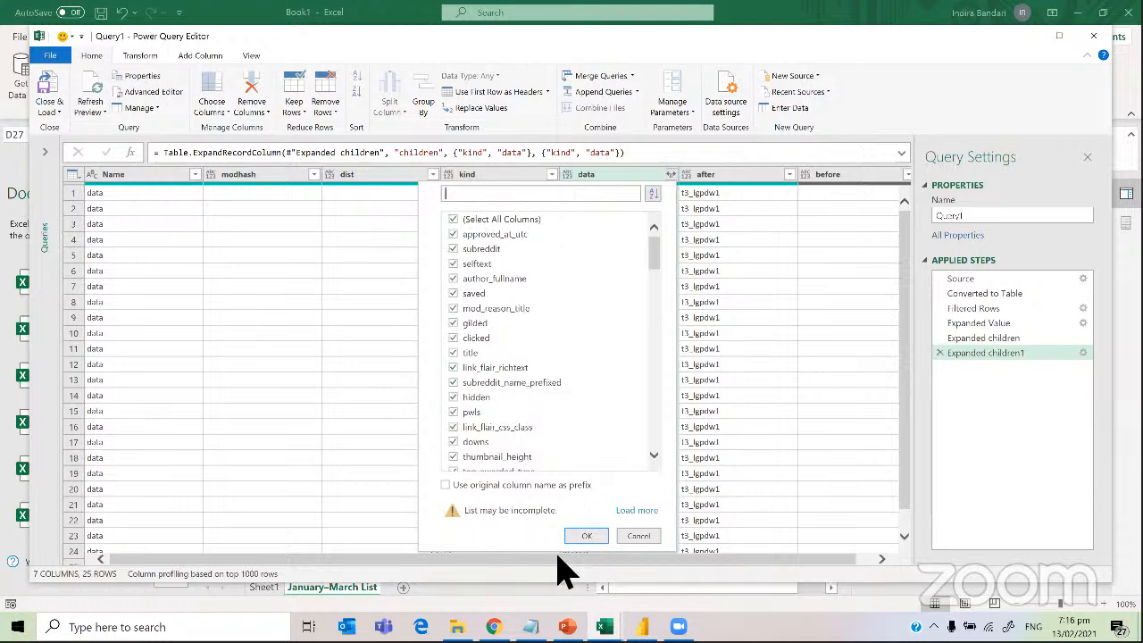
click(638, 535)
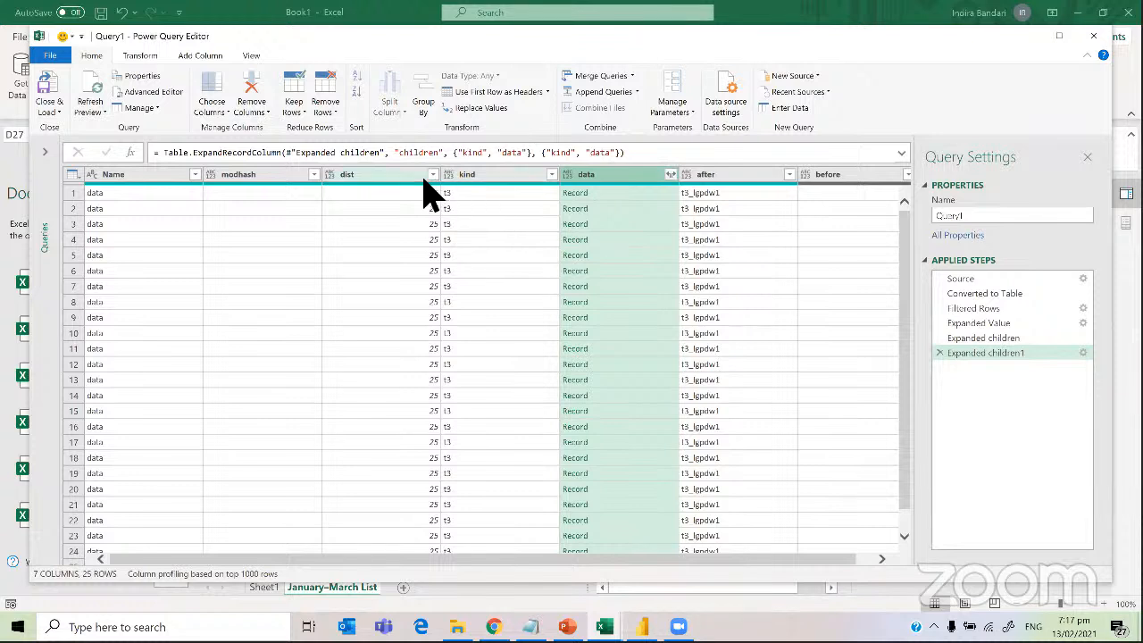
click(251, 111)
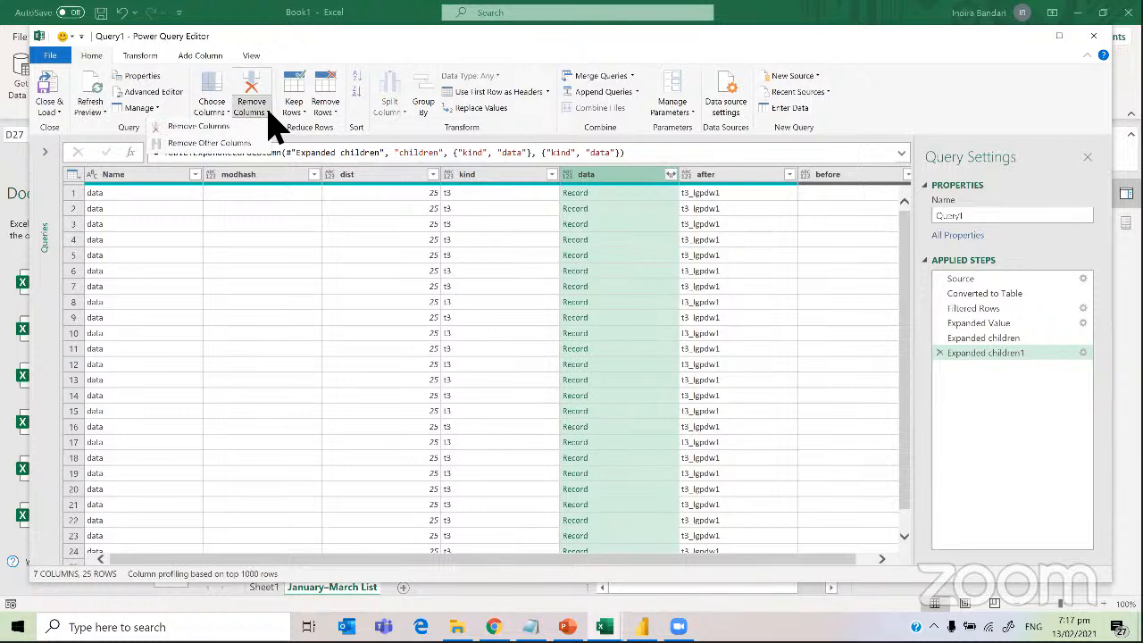
click(233, 143)
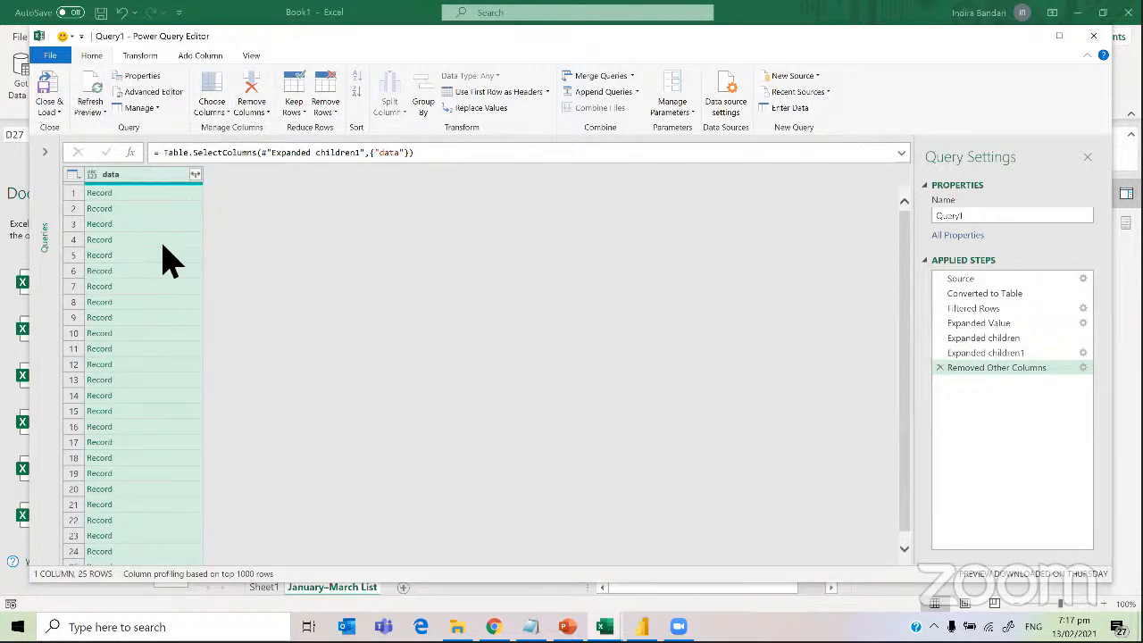
Expand the data column into all its fields without a column-name prefix and look through the resulting columns
click(195, 175)
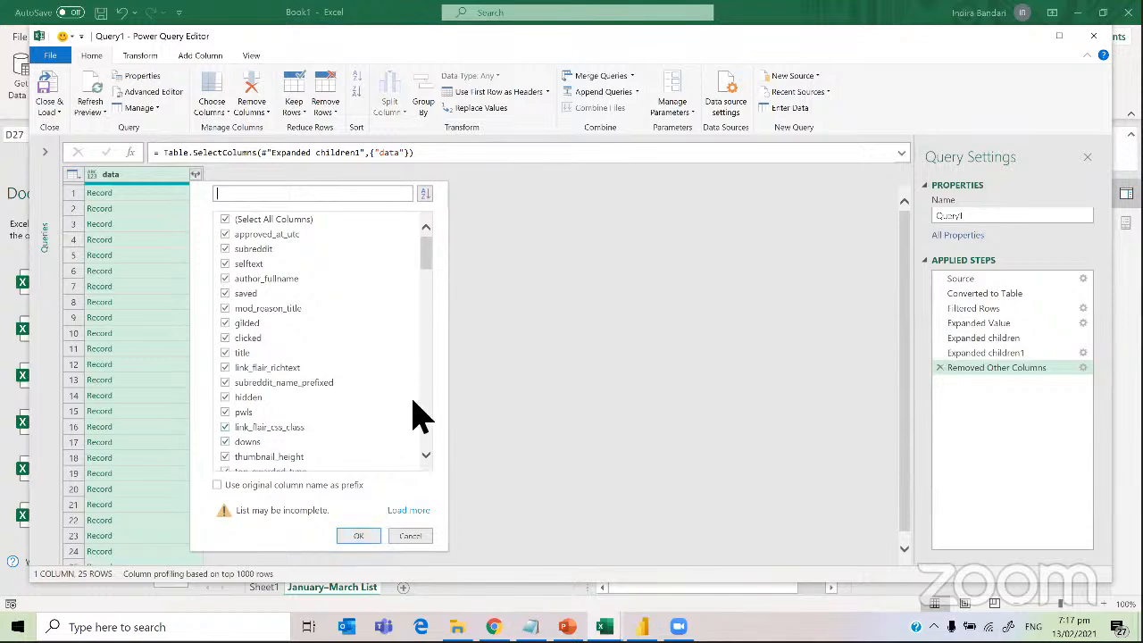
click(361, 535)
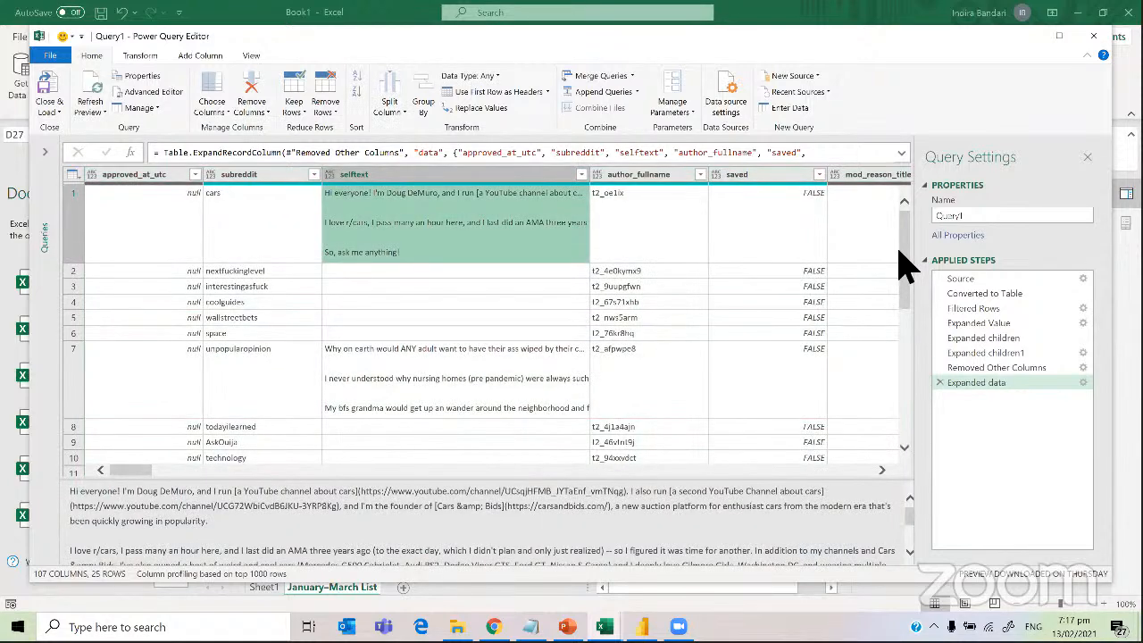
drag(903, 266, 911, 241)
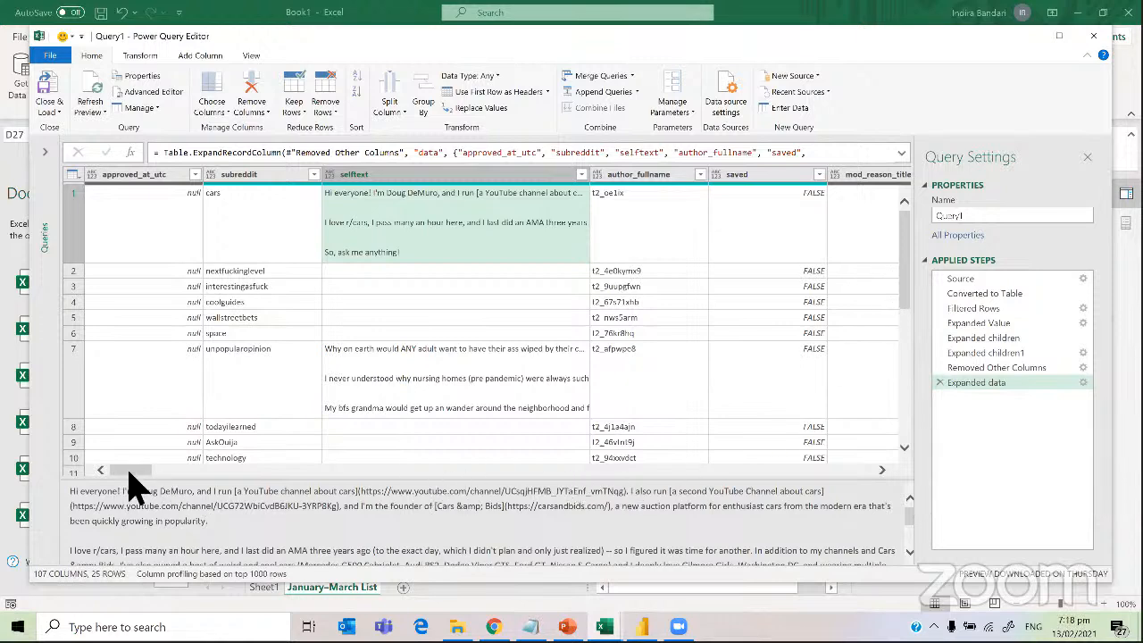
drag(129, 475, 184, 498)
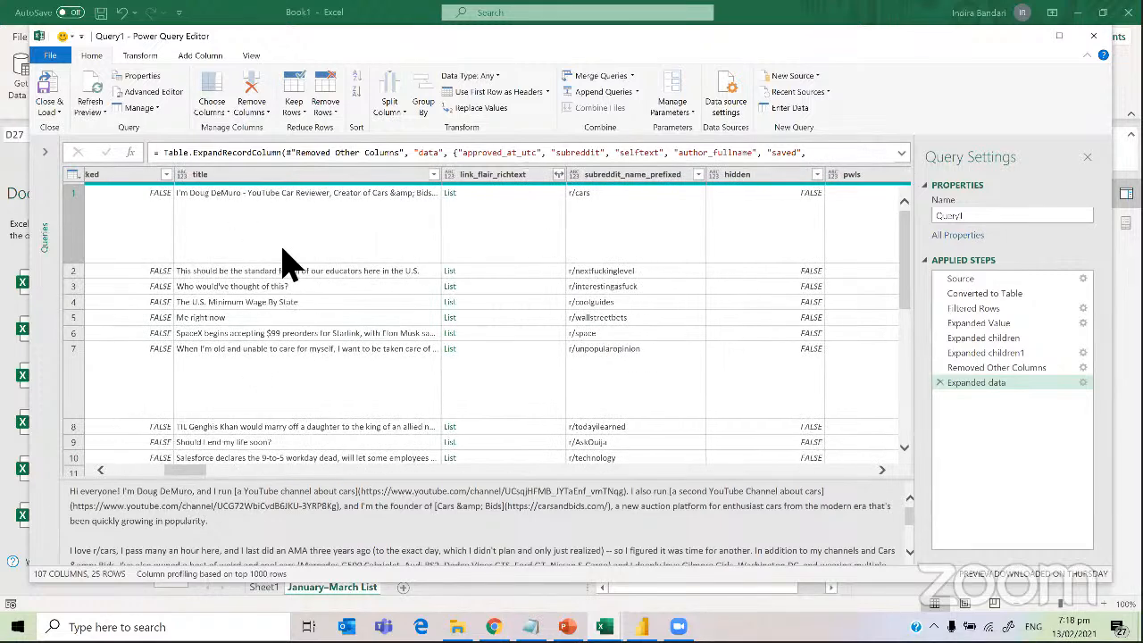
drag(191, 476, 286, 497)
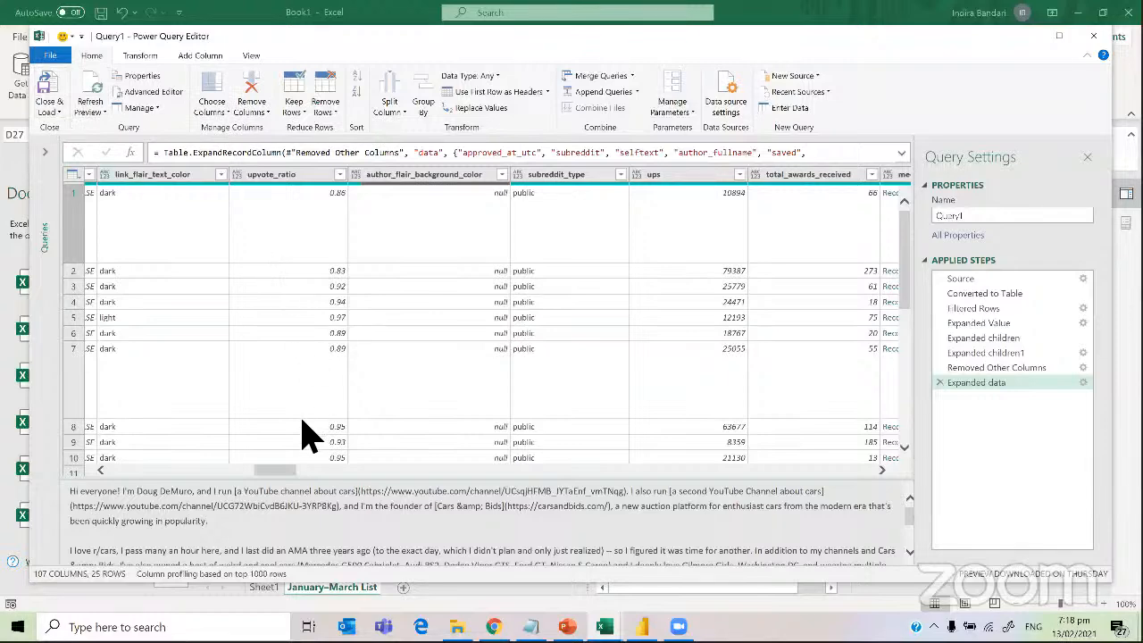
click(234, 470)
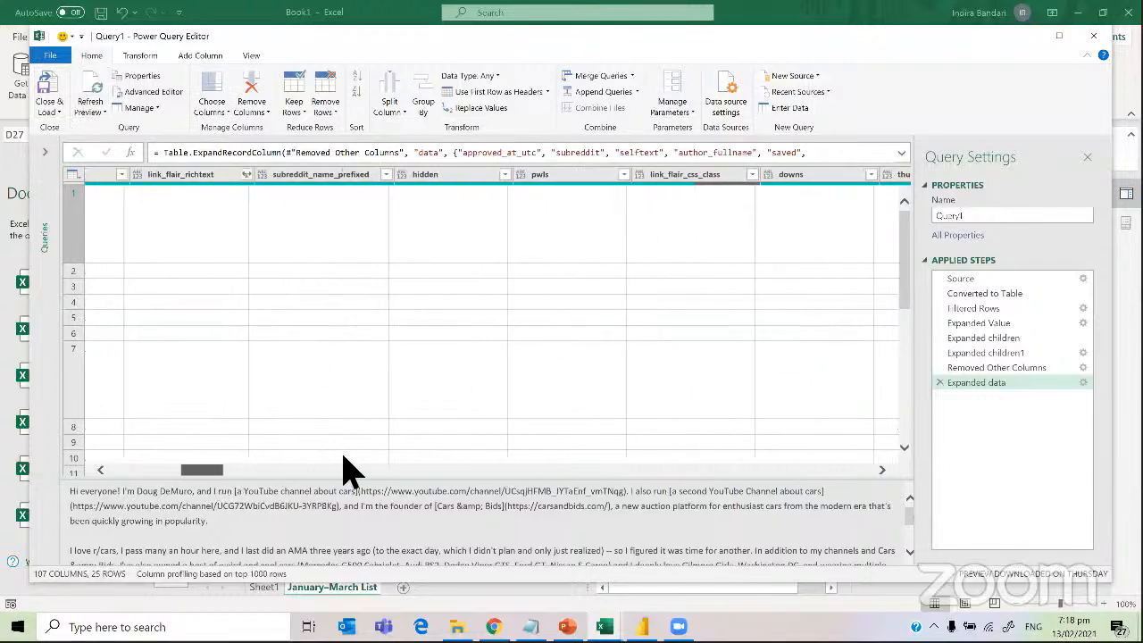
drag(343, 457, 302, 454)
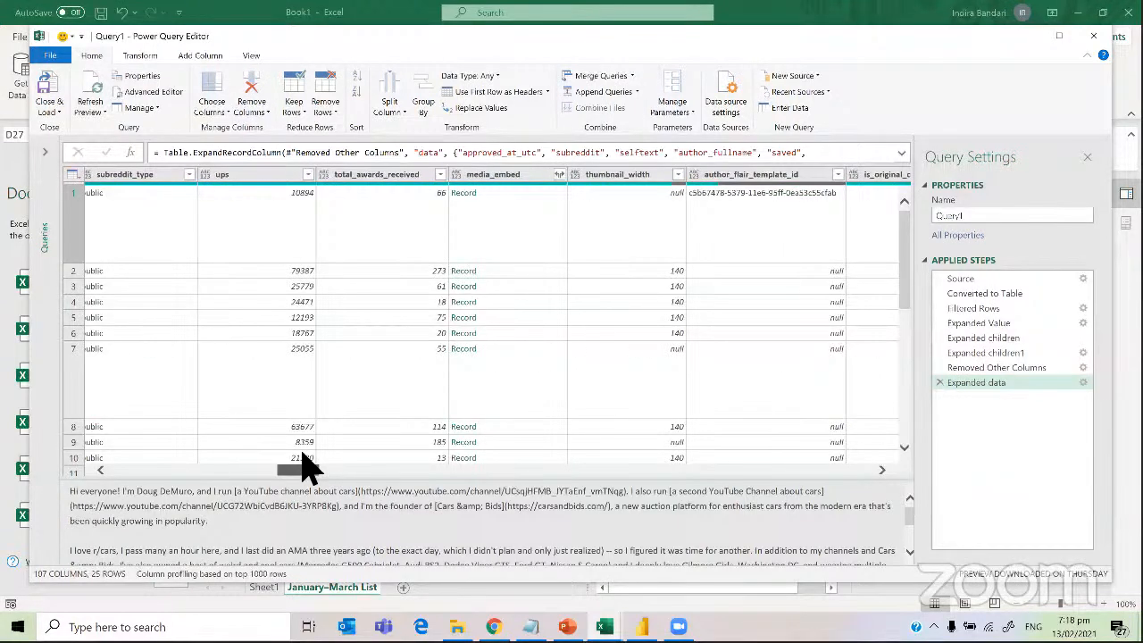
drag(302, 463, 121, 475)
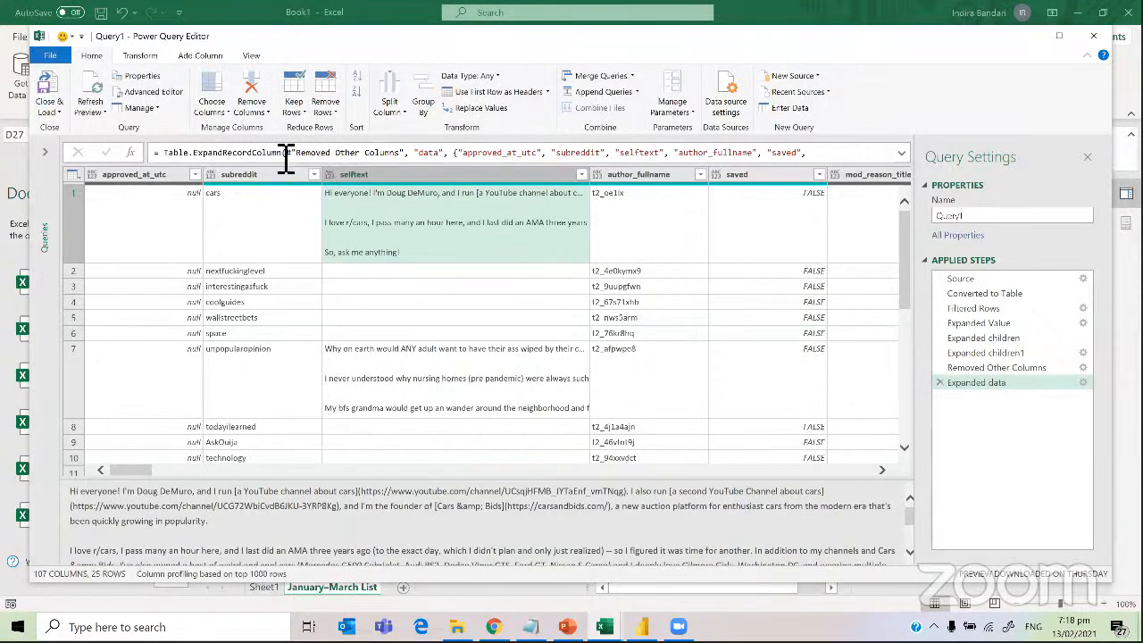
Choose only the title, name and total_awards_received columns to keep in the query
click(229, 124)
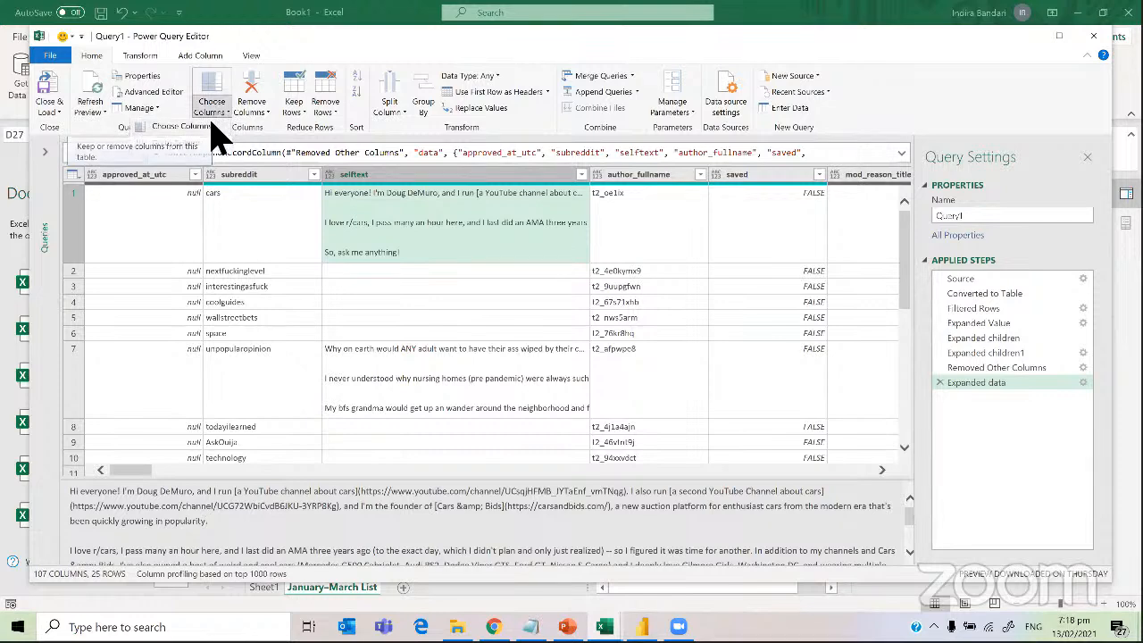
click(212, 125)
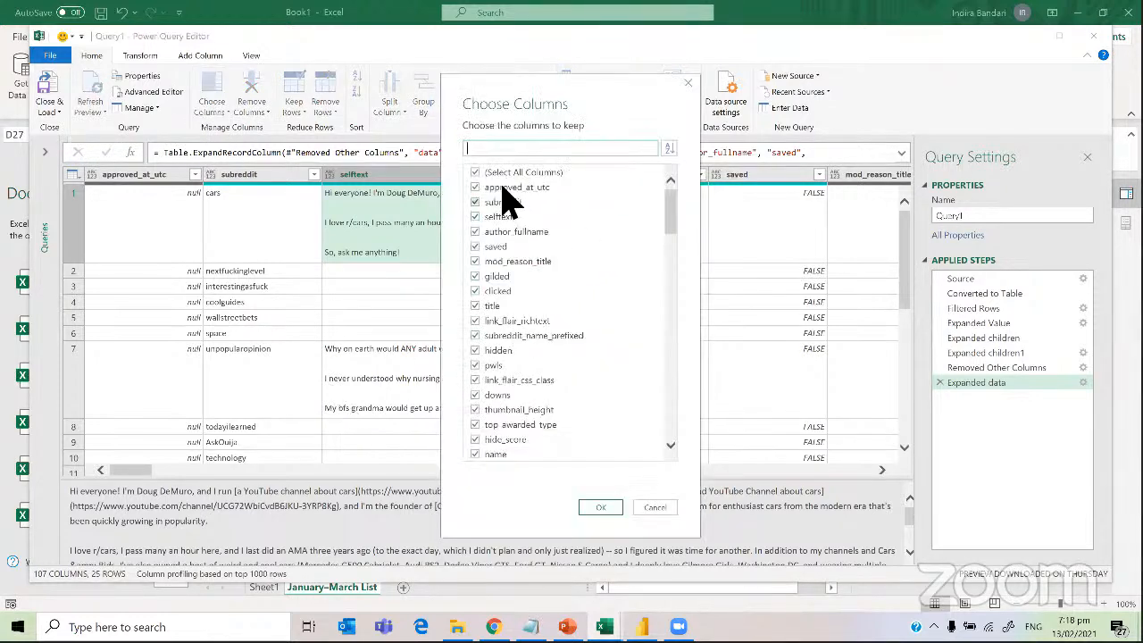
click(475, 172)
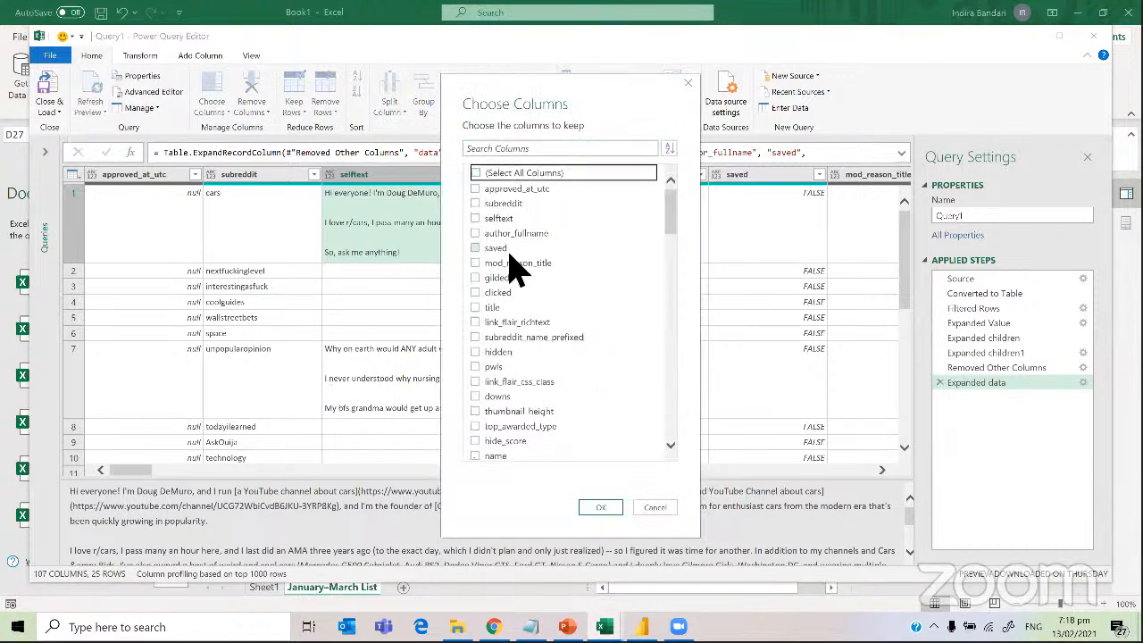
click(475, 307)
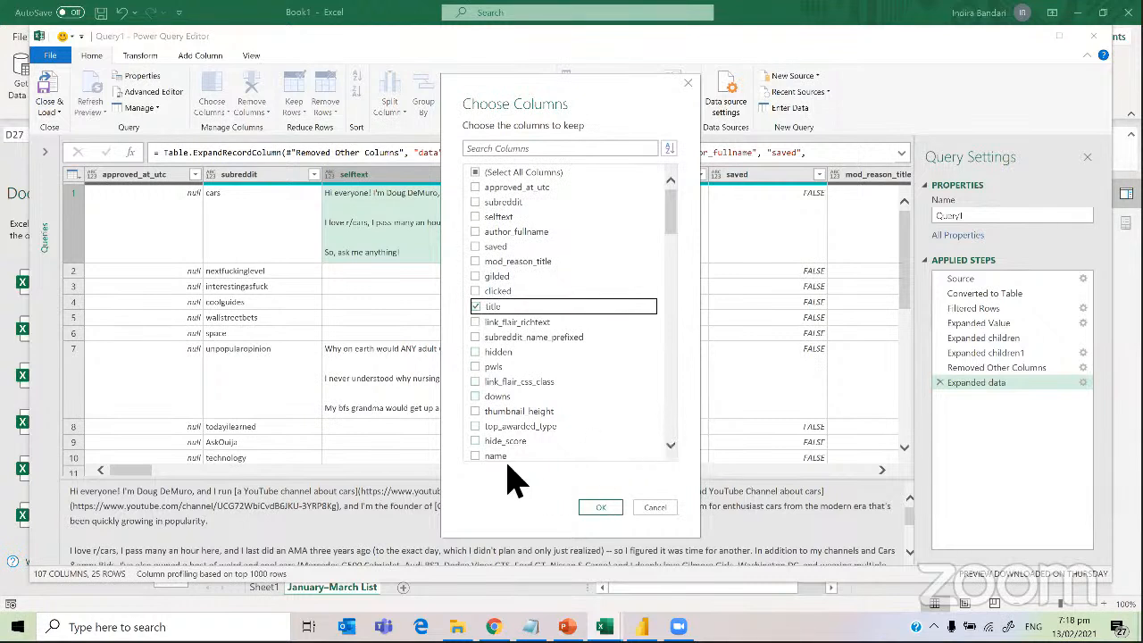
click(475, 455)
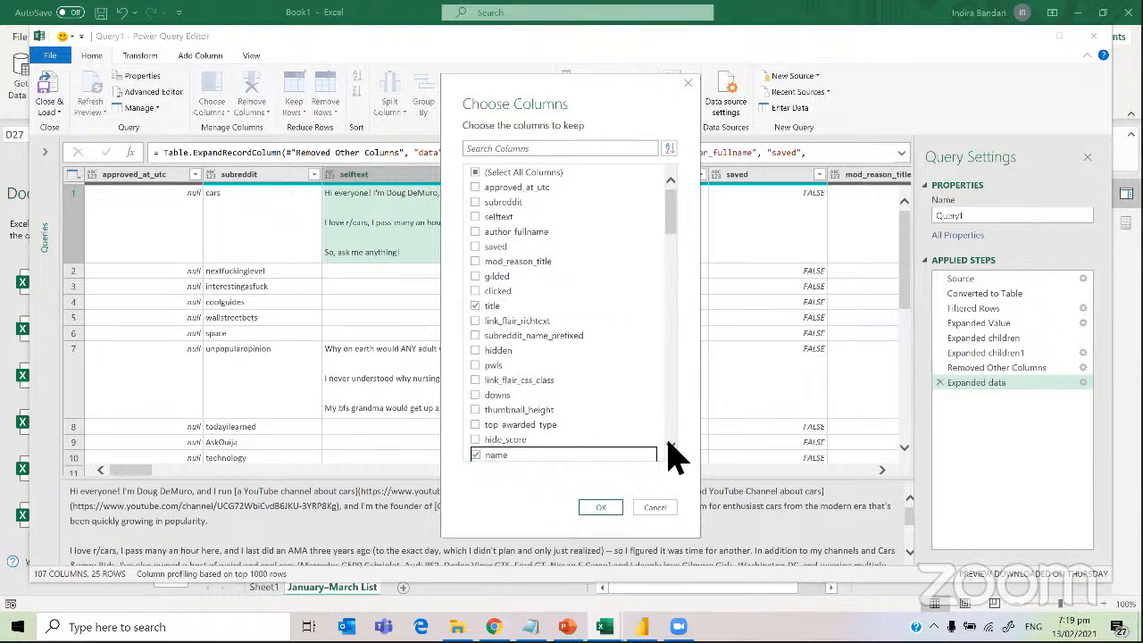
scroll(669, 441, down, 3)
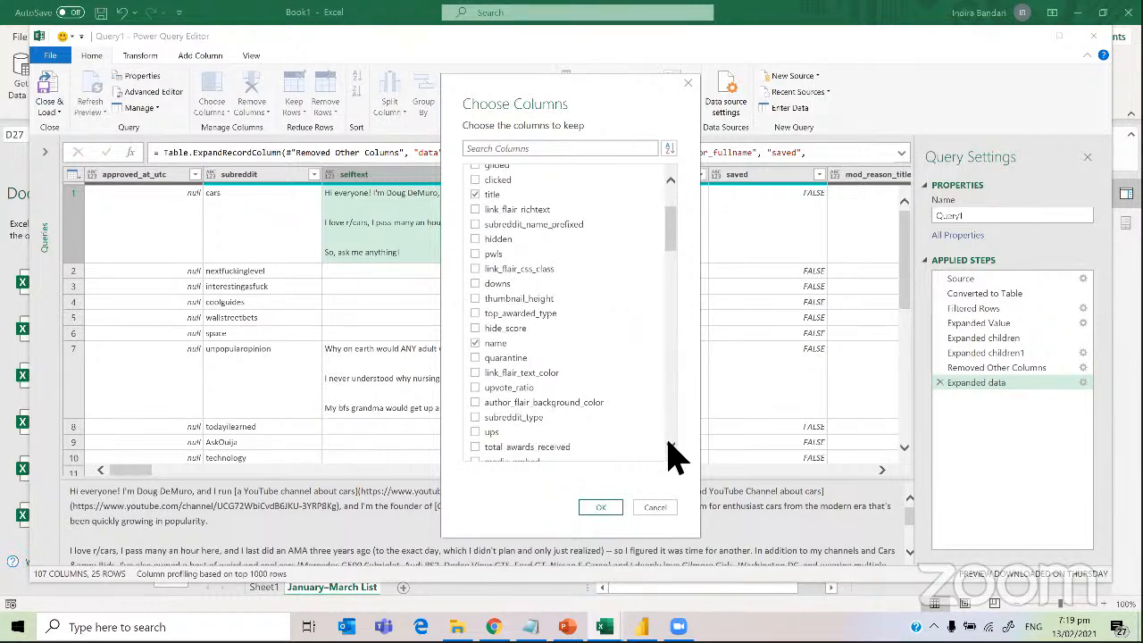
scroll(676, 457, down, 1)
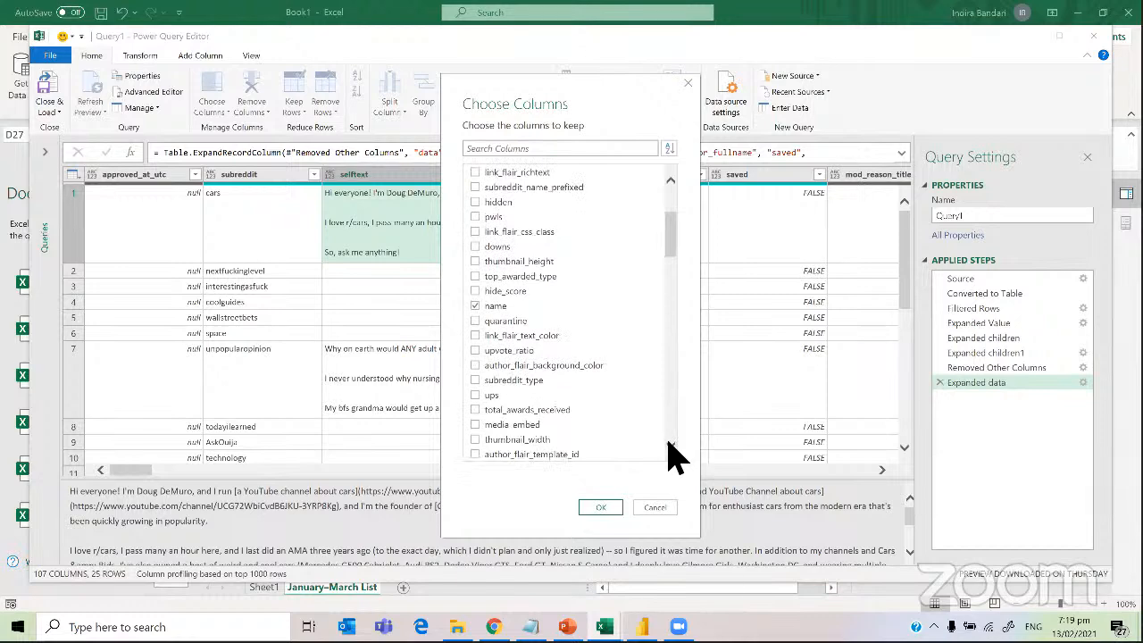
click(474, 410)
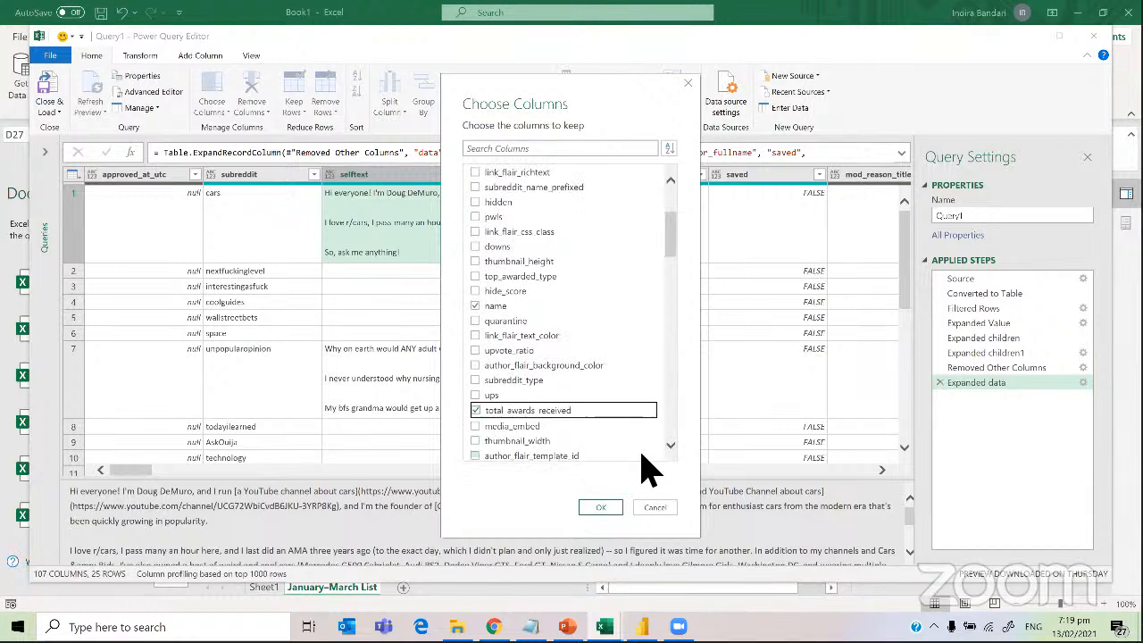
scroll(670, 447, down, 2)
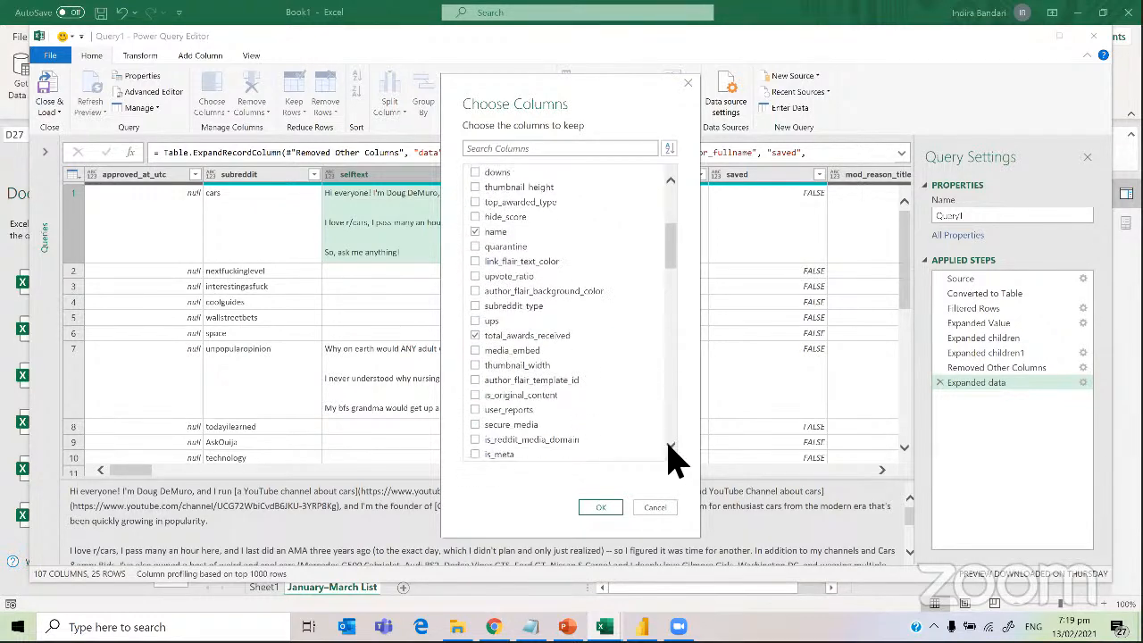
scroll(670, 444, down, 3)
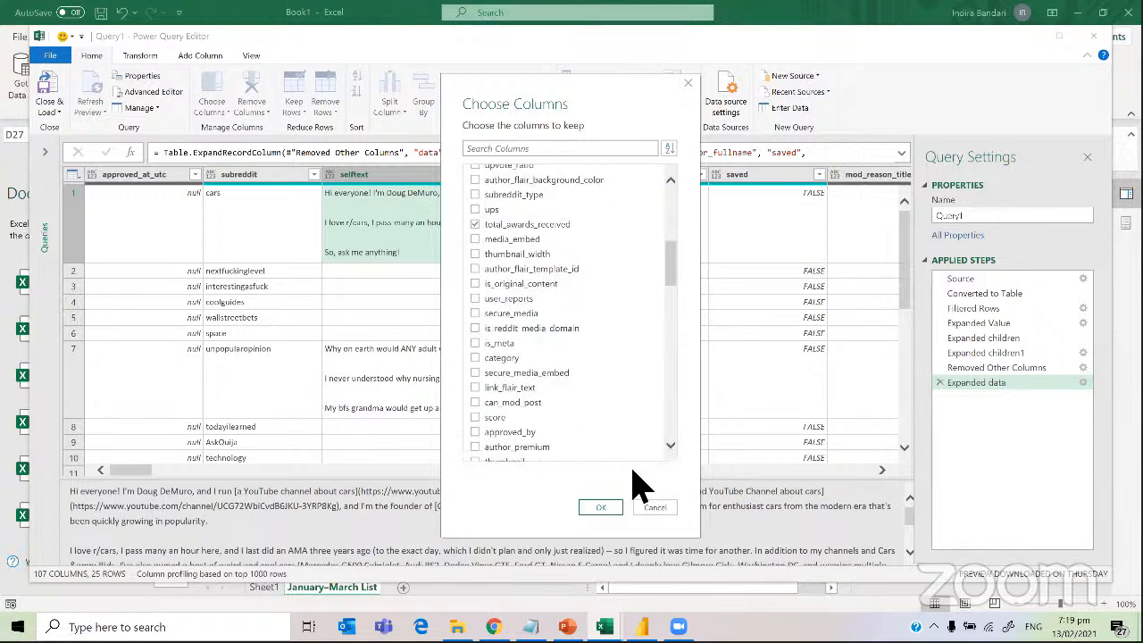
click(599, 509)
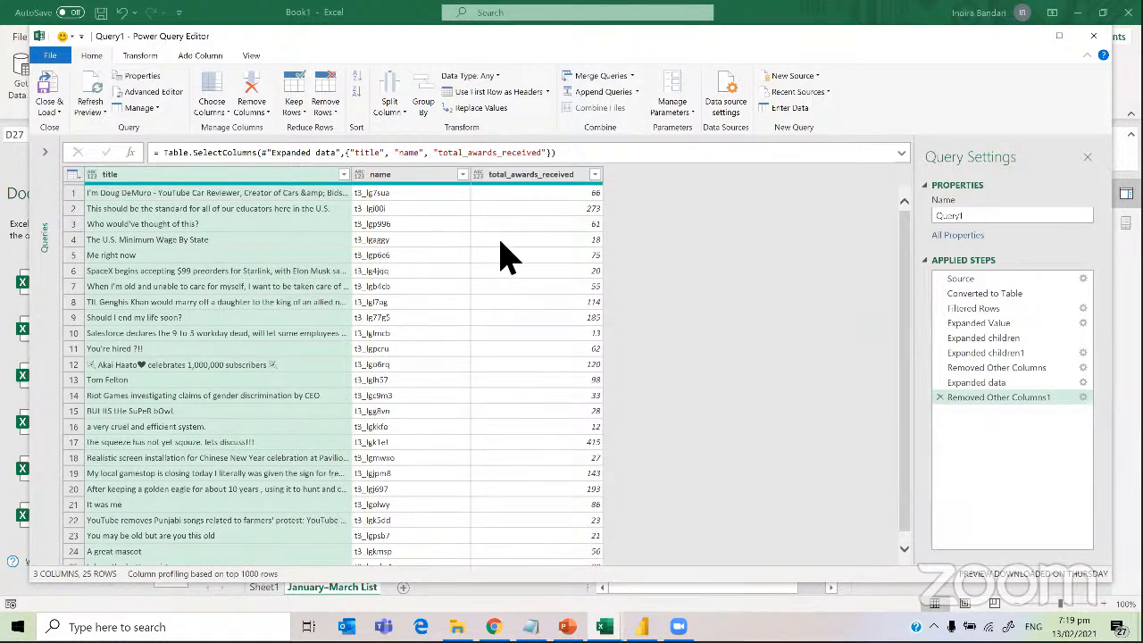
Close the query editor and load the query as a PivotTable Report on a new worksheet
click(50, 111)
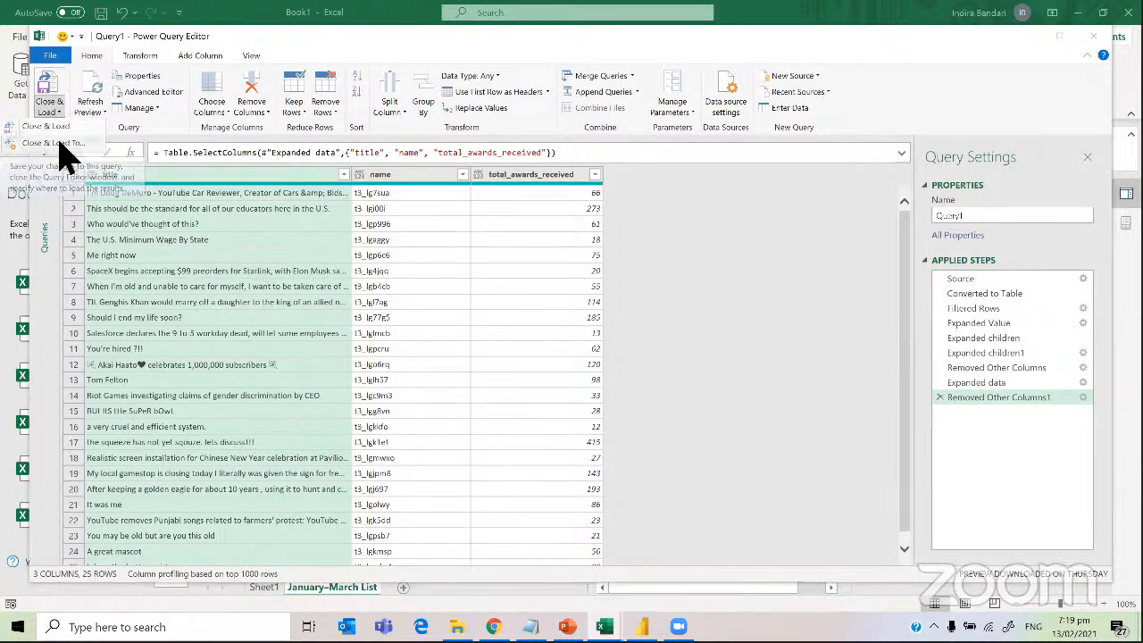
click(59, 143)
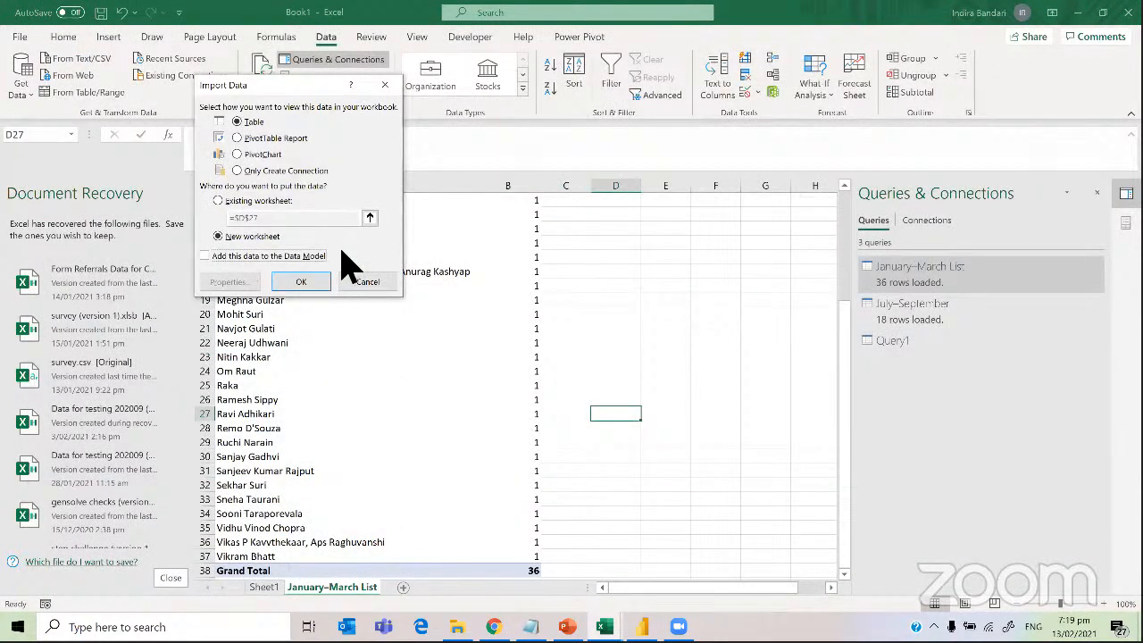
click(267, 139)
click(301, 282)
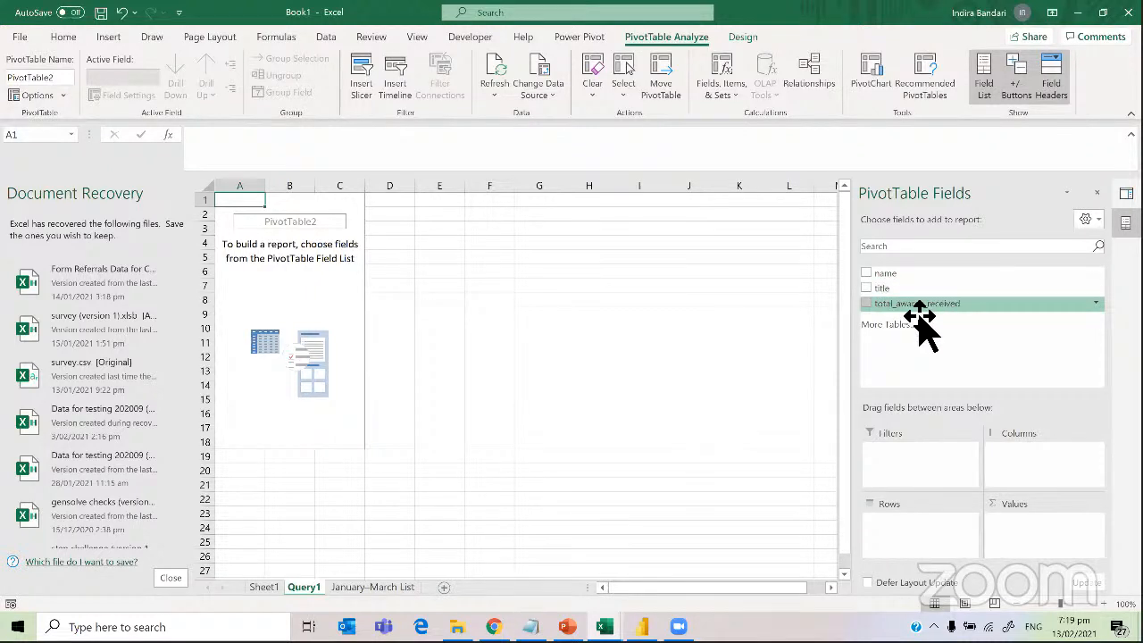
Build the PivotTable with name as rows and the sum of total_awards_received as values
drag(918, 313, 1042, 542)
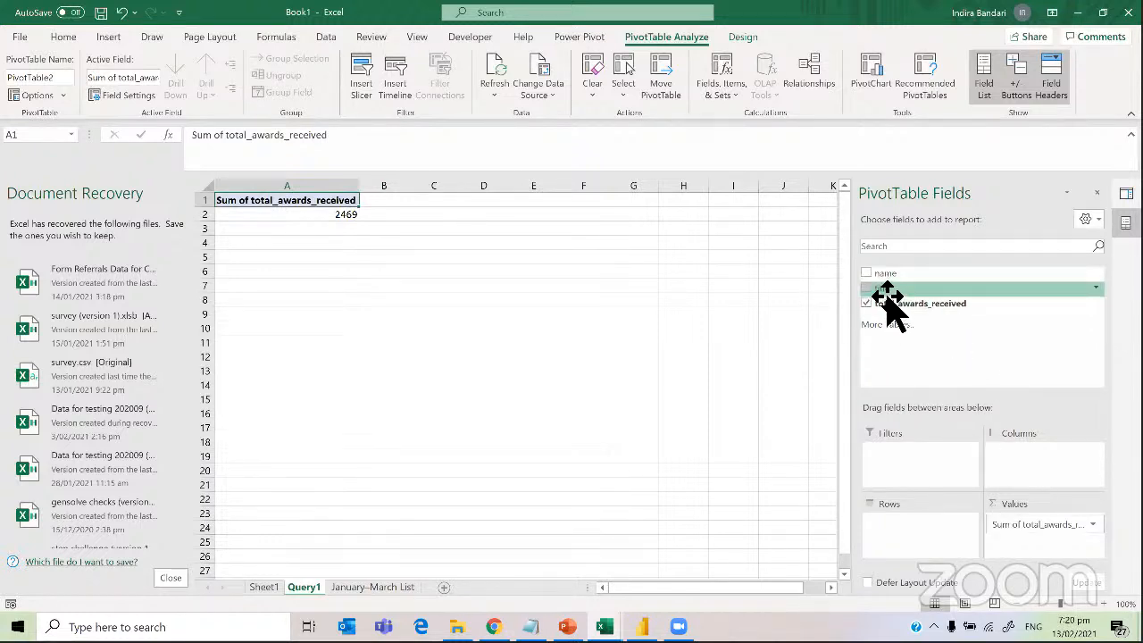
drag(889, 282, 903, 536)
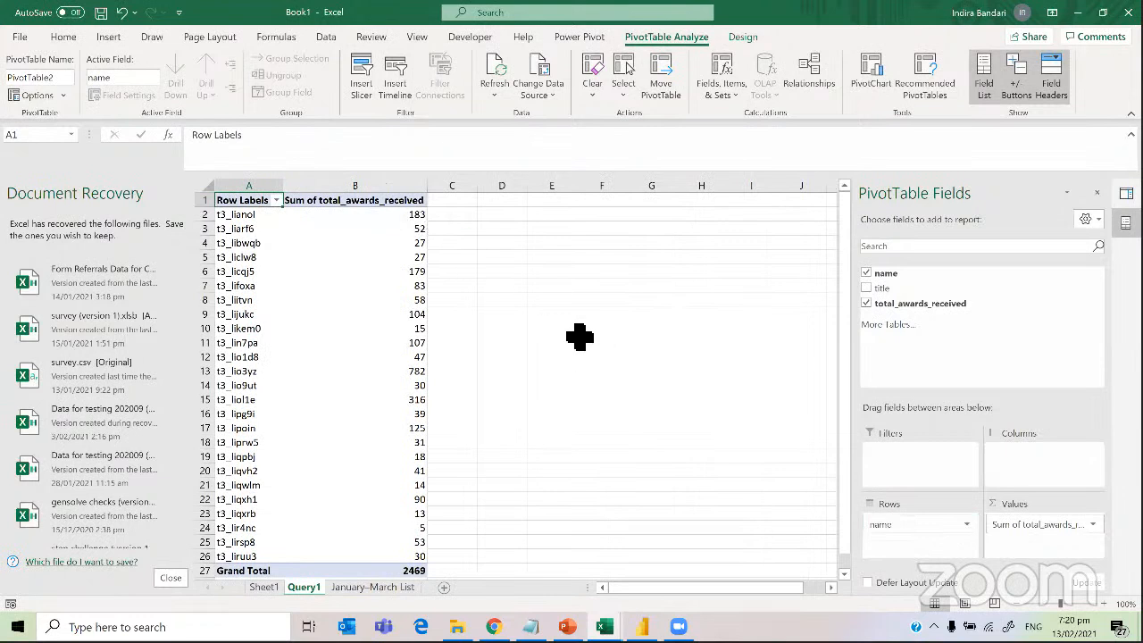
mouse_move(340, 278)
Switch to the PowerPoint presentation and show slide 13 about web scraping unstructured HTML, and return to the Excel workbook
click(642, 627)
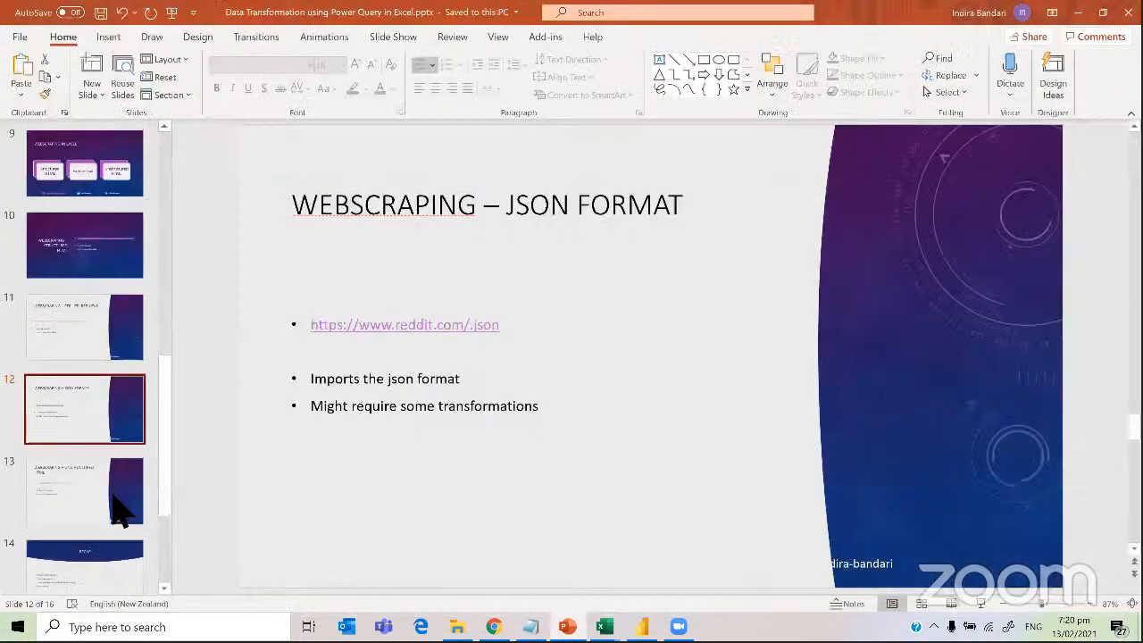
click(113, 496)
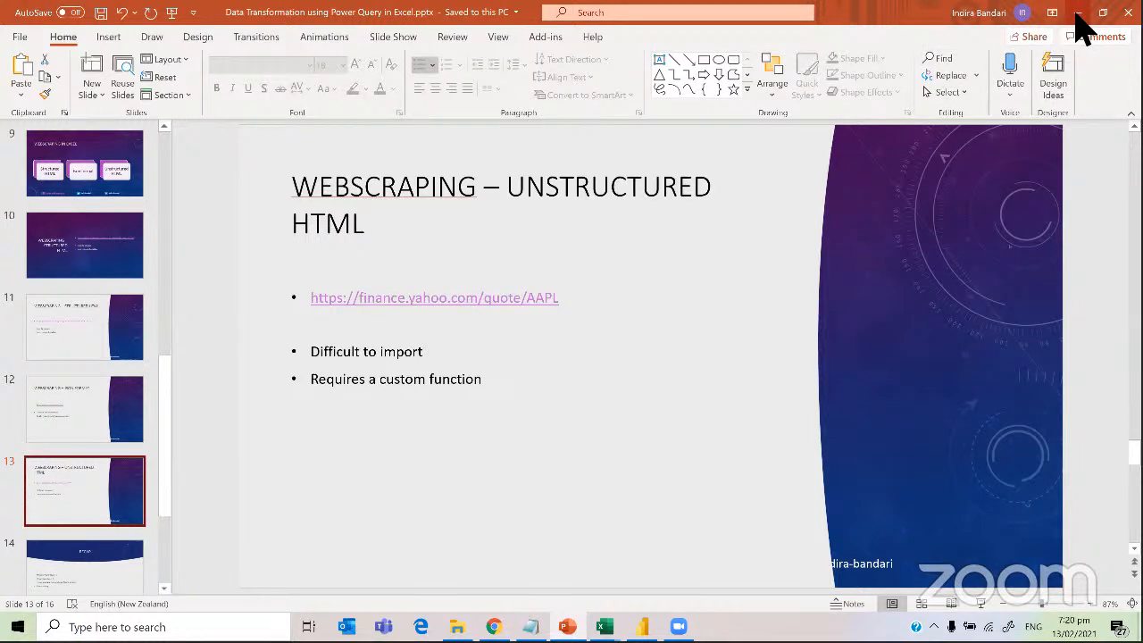
click(566, 625)
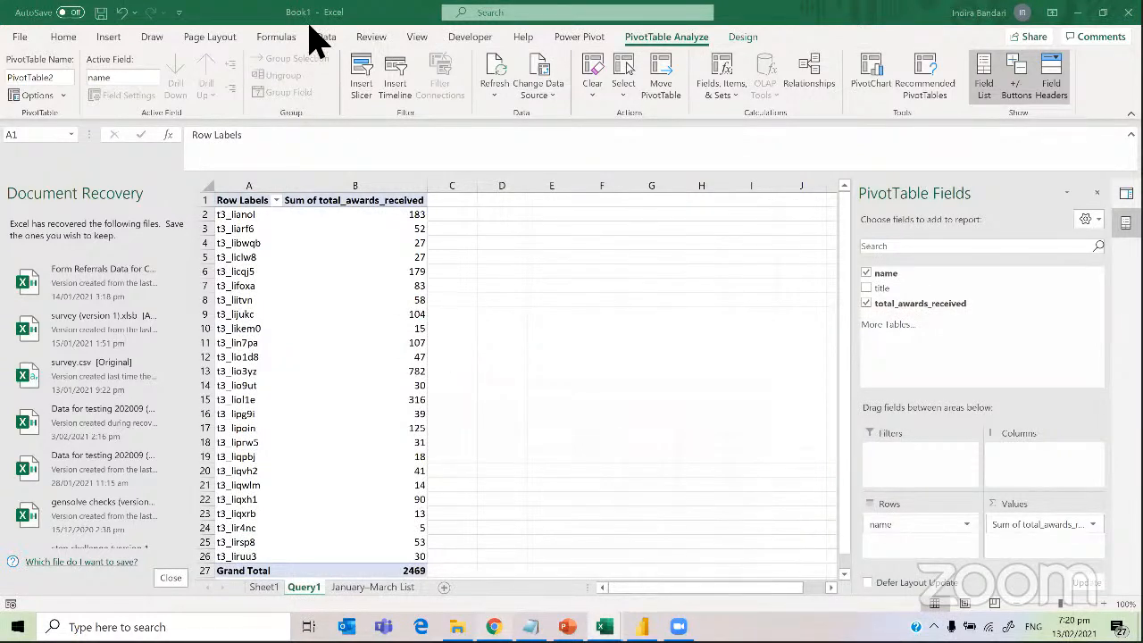
Switch to Chrome, show the Yahoo Finance UBER quote page and highlight the share price
key(alt+Tab)
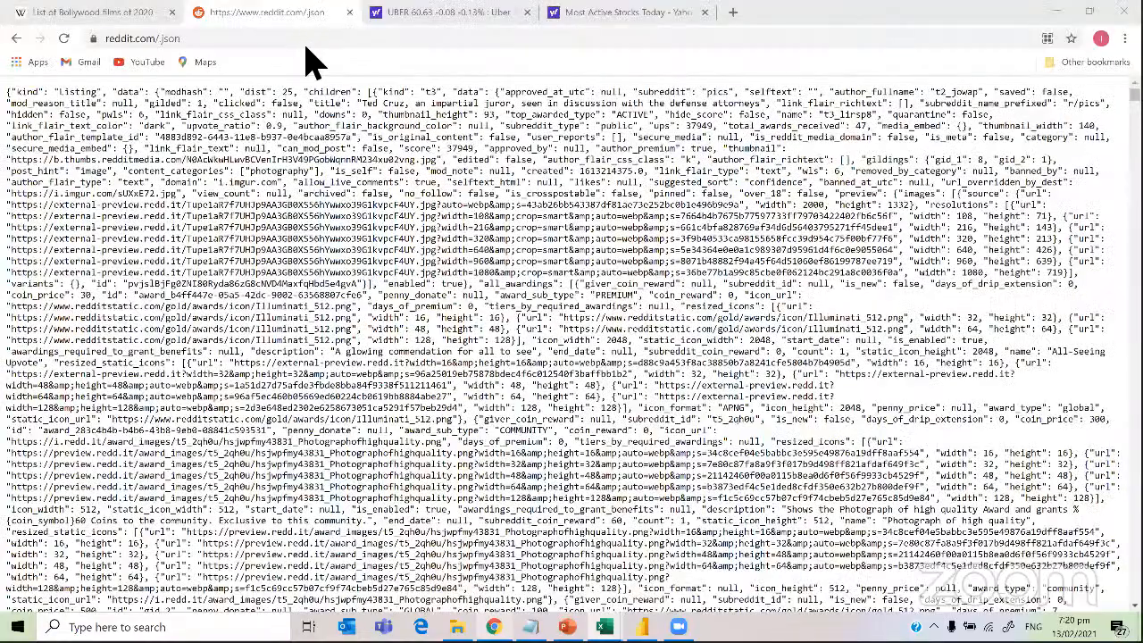
key(ctrl+Tab)
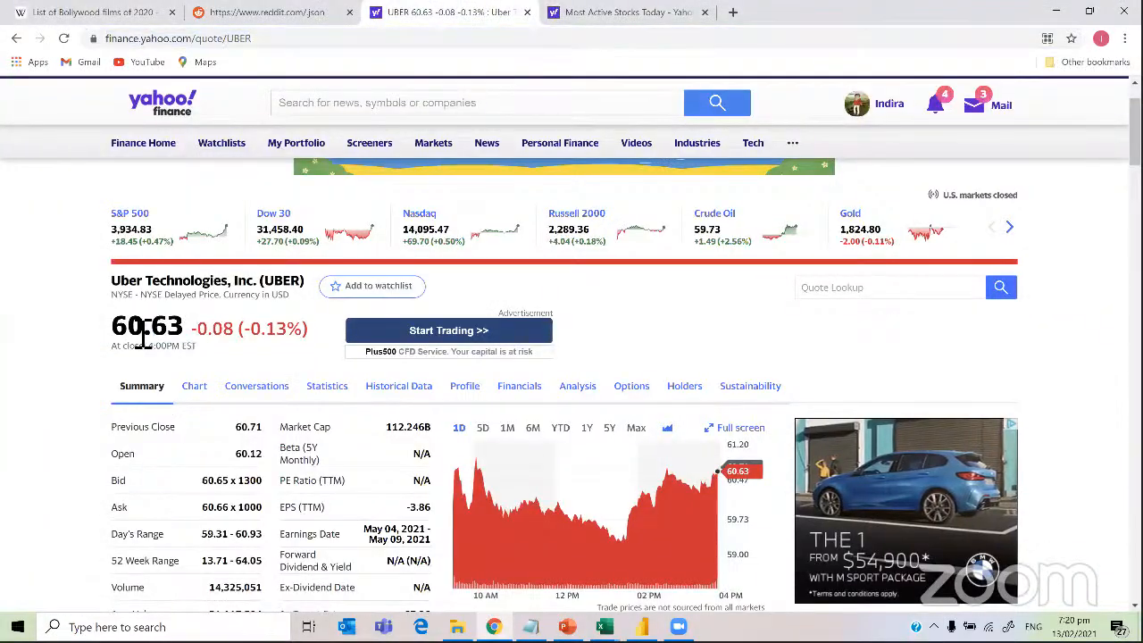
drag(182, 331, 115, 327)
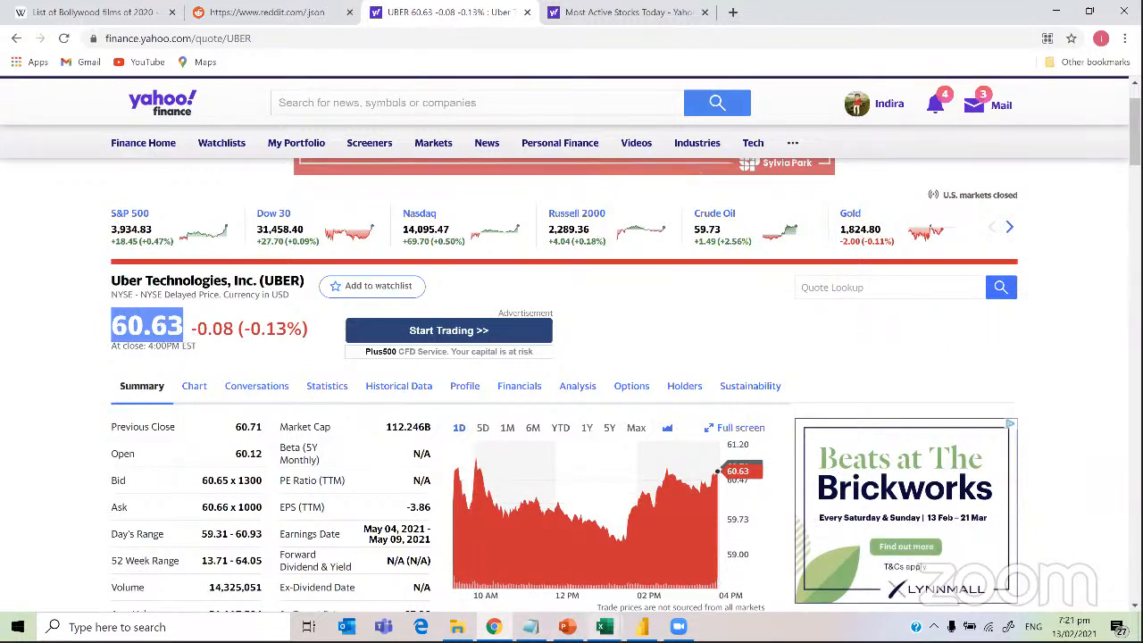
Copy the web address of the Yahoo Finance UBER quote page in Chrome and return to the Book1 workbook in Excel
mouse_move(604, 627)
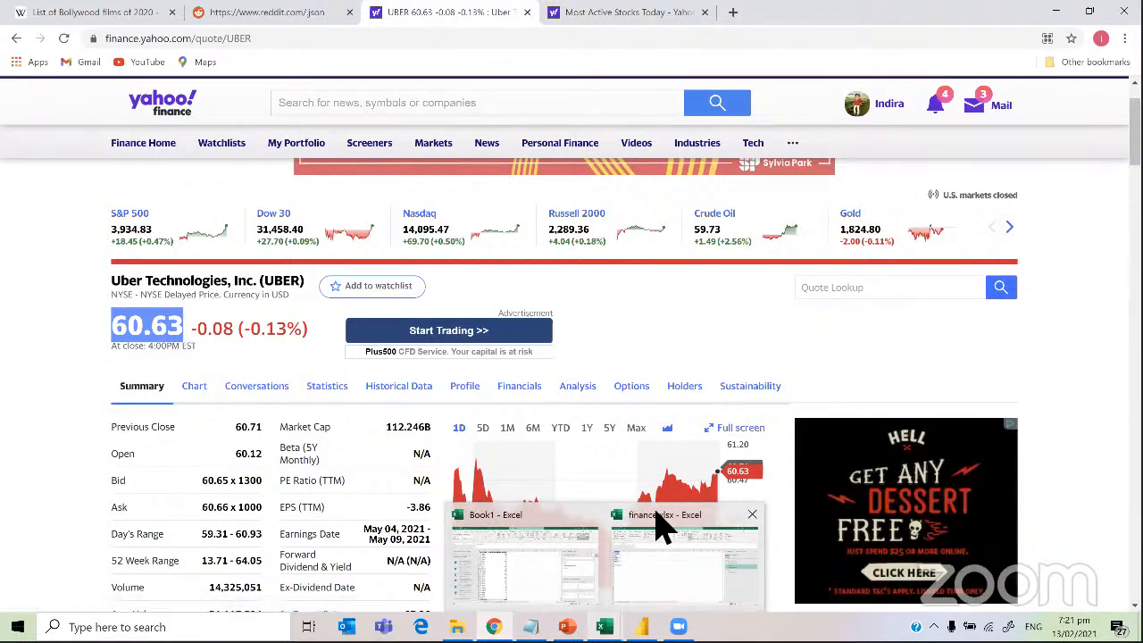
click(516, 532)
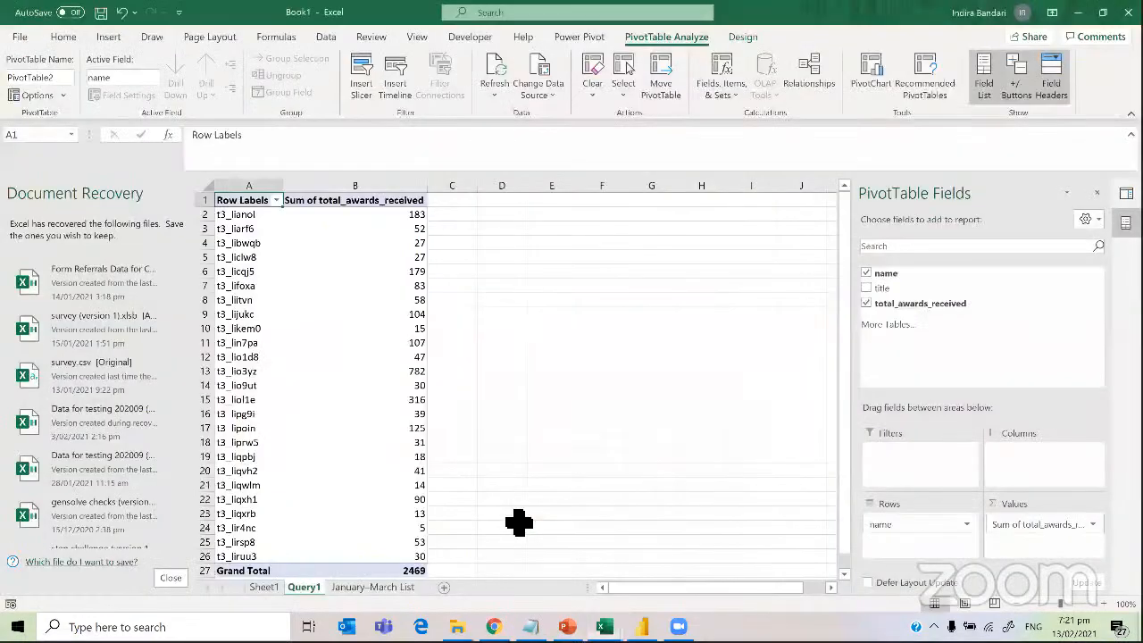
click(616, 431)
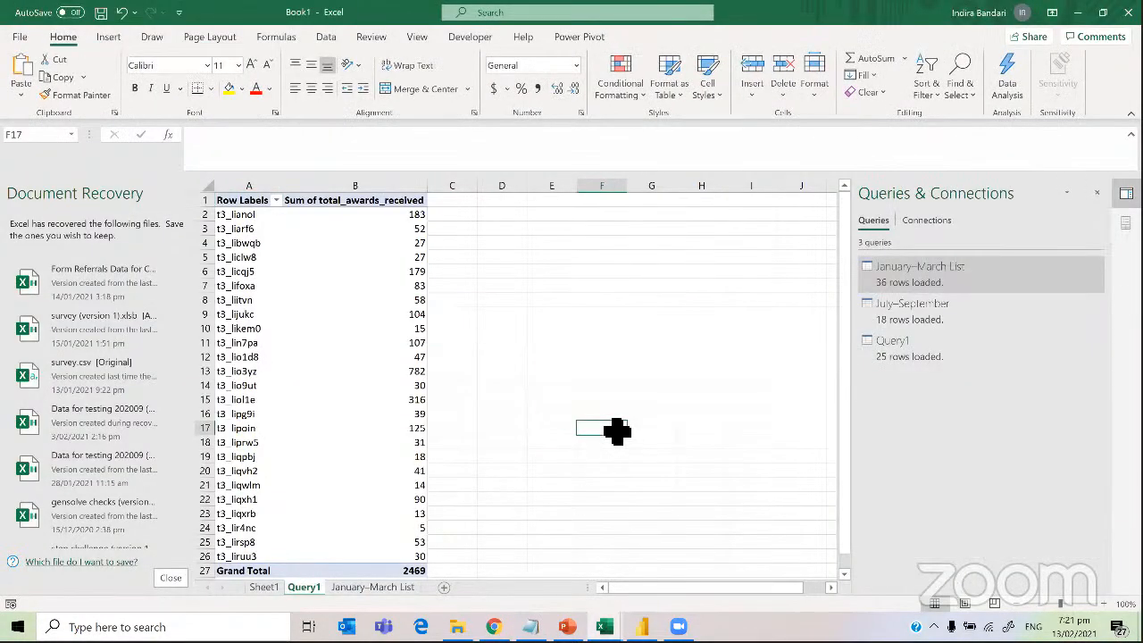
click(494, 627)
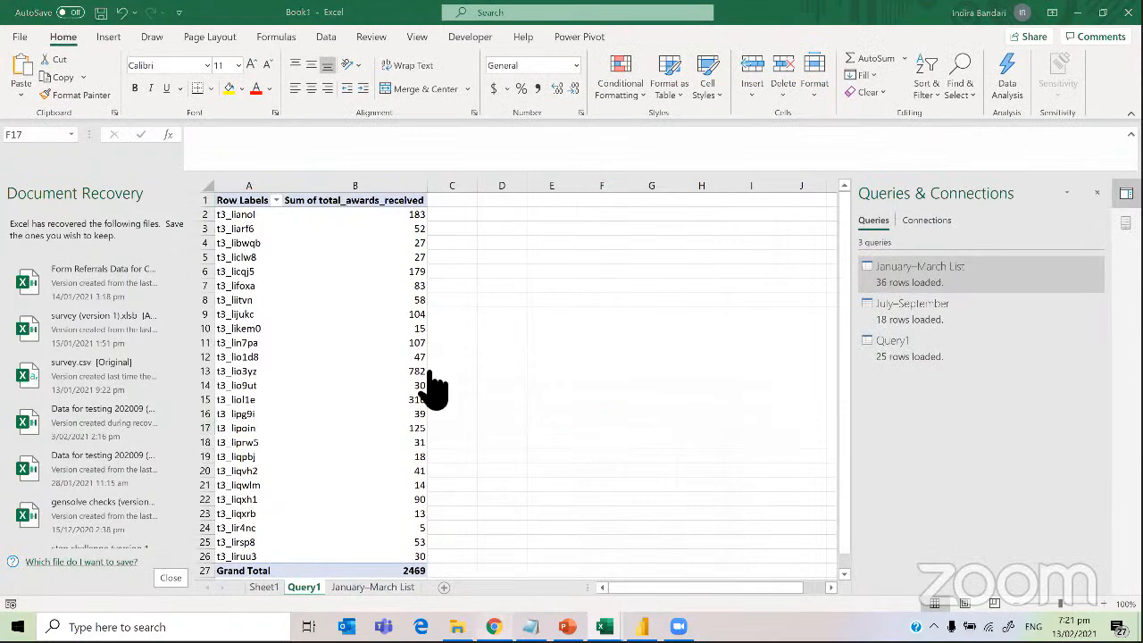
click(270, 47)
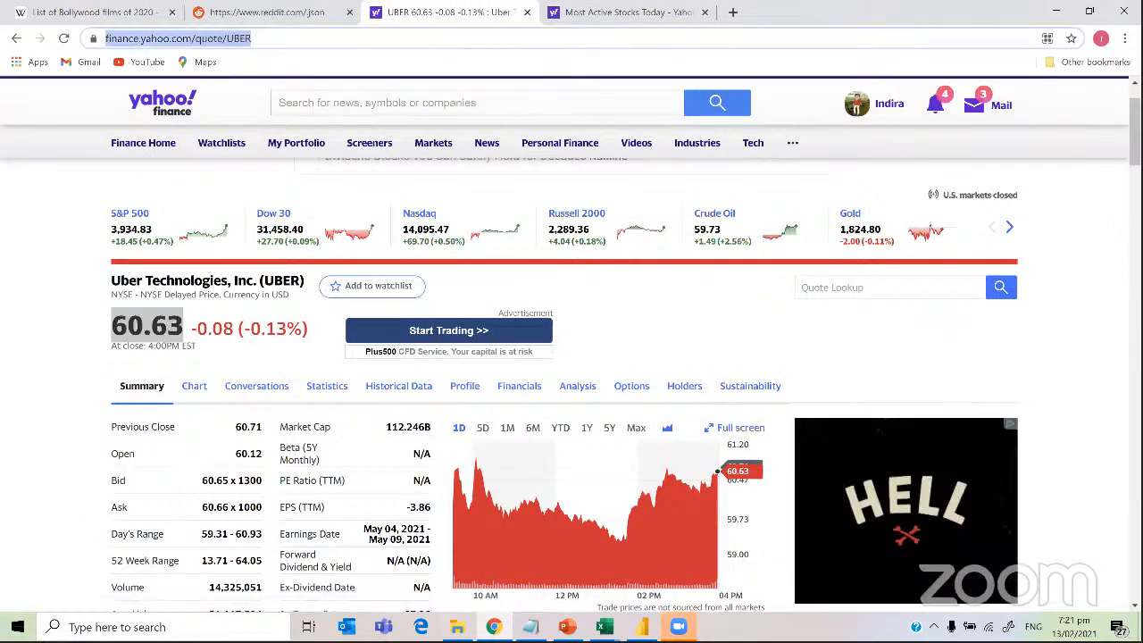
key(alt+Tab)
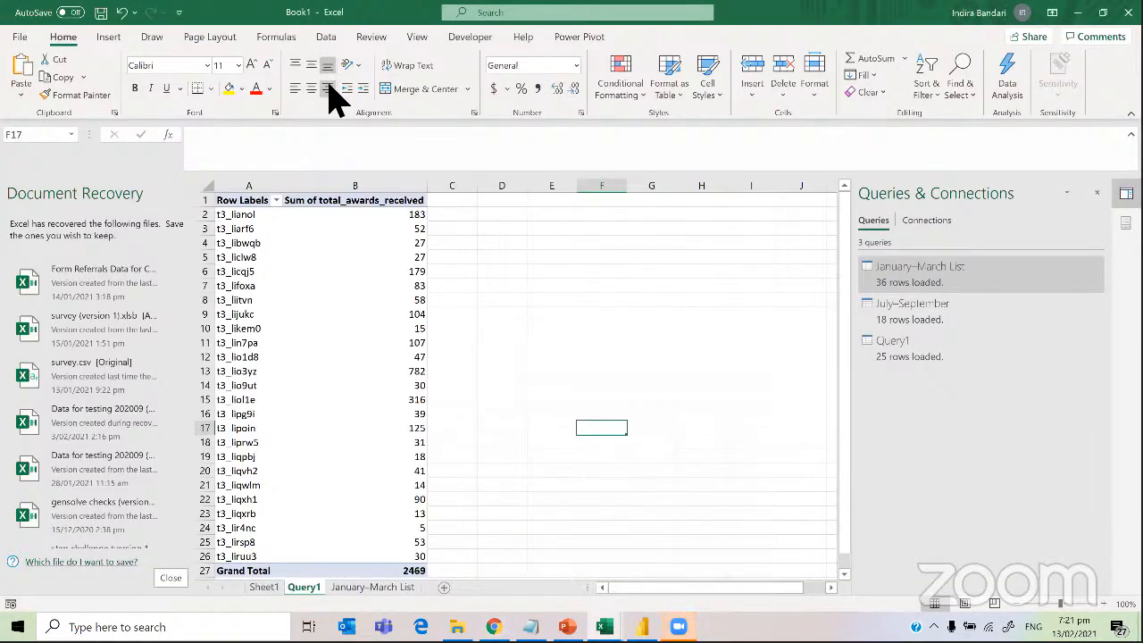
click(327, 39)
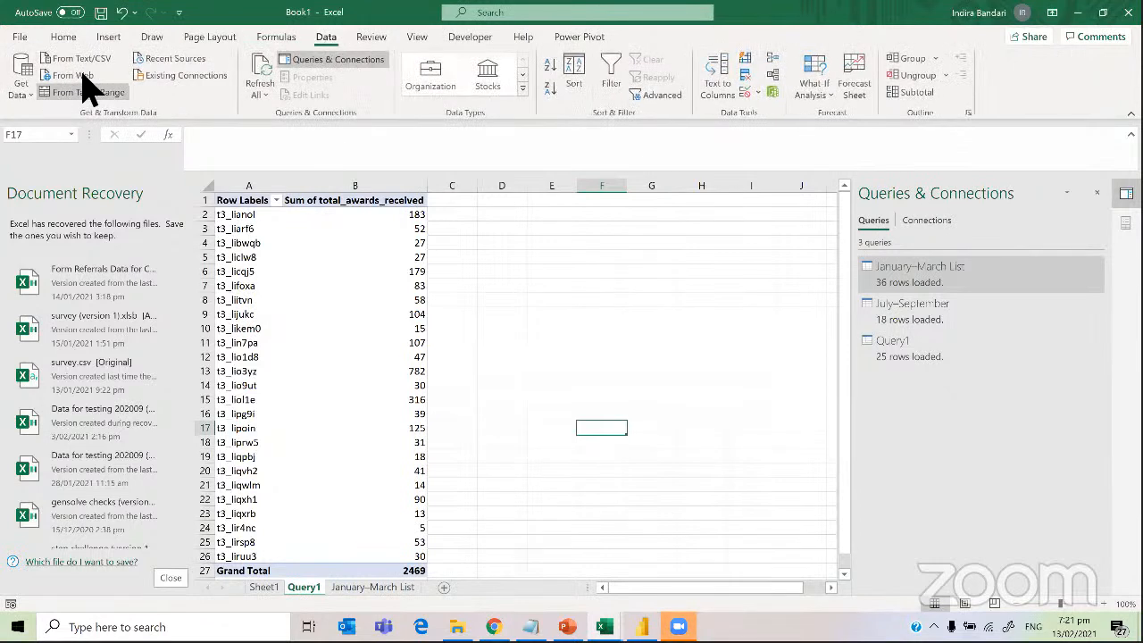
click(83, 75)
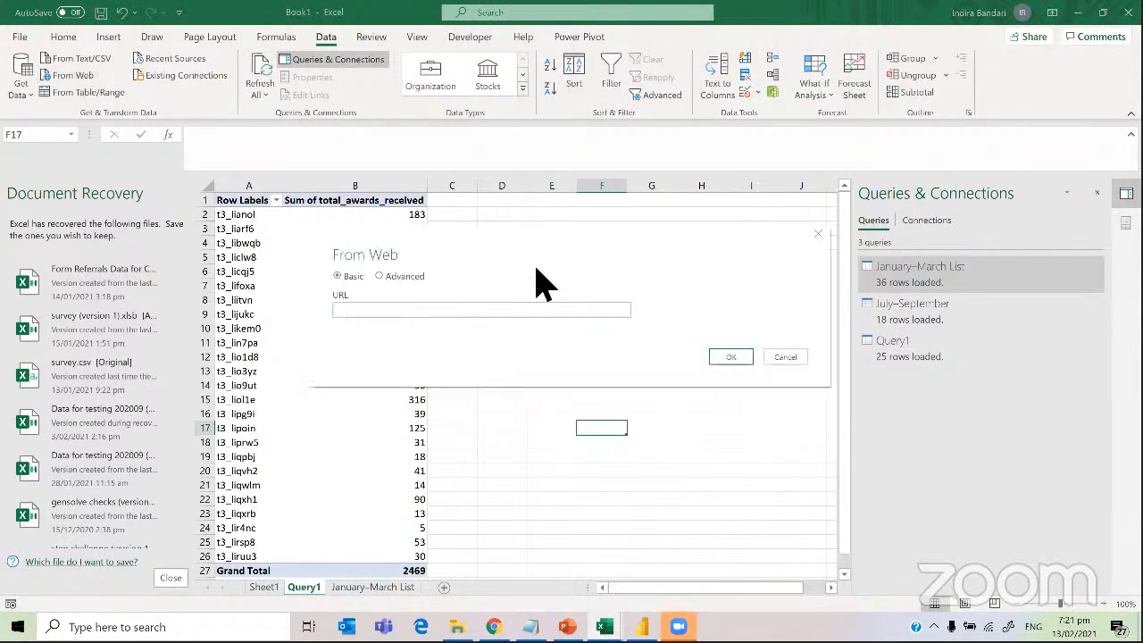
text(https://finance.yahoo.com/quote/UBER)
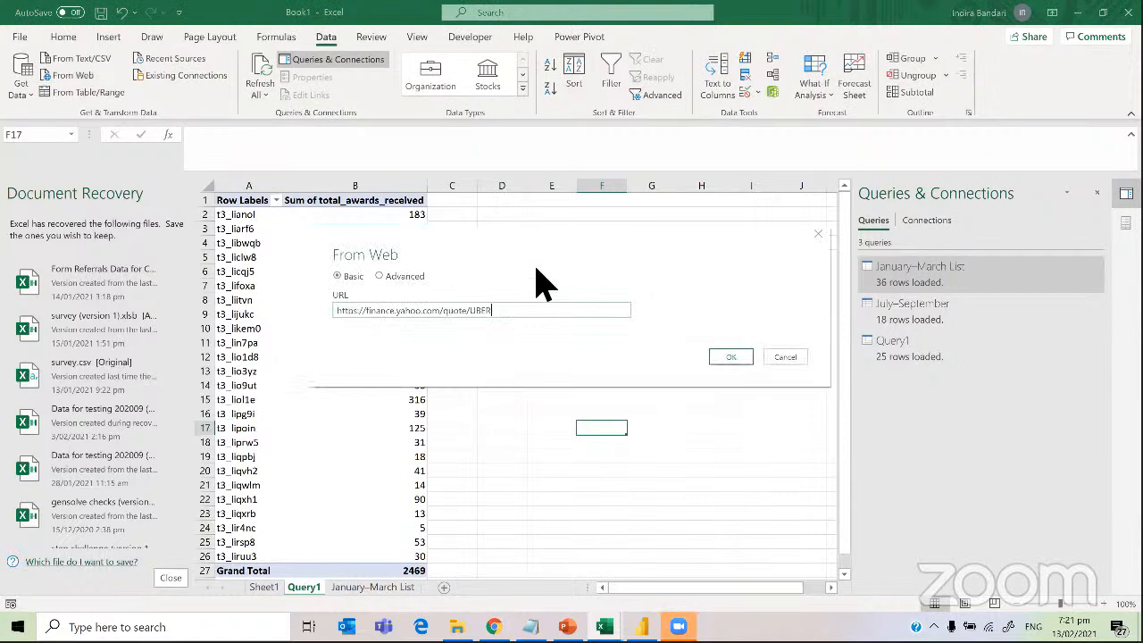
click(727, 358)
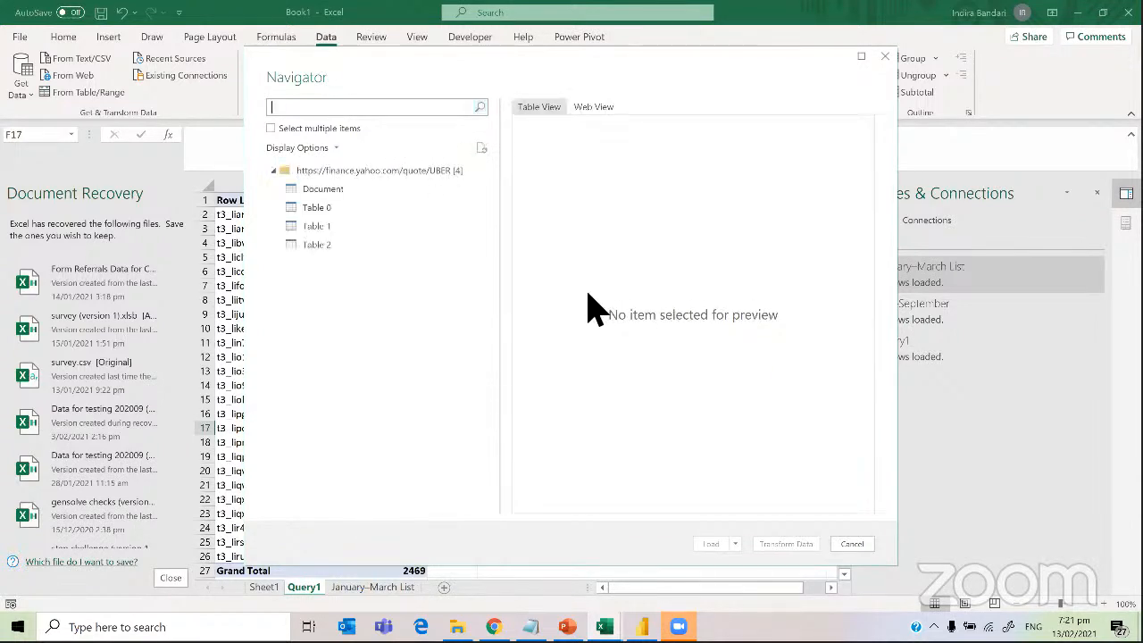
Preview the Document, Table 0, Table 1 and Table 2 items in the Navigator to look for the share price
click(349, 191)
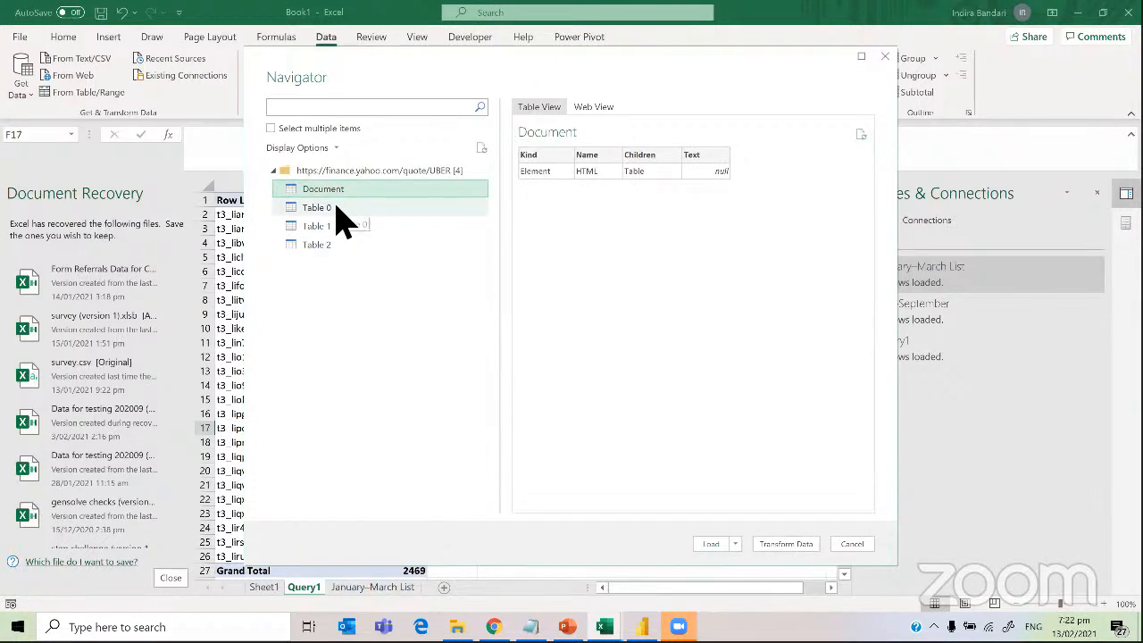
click(343, 210)
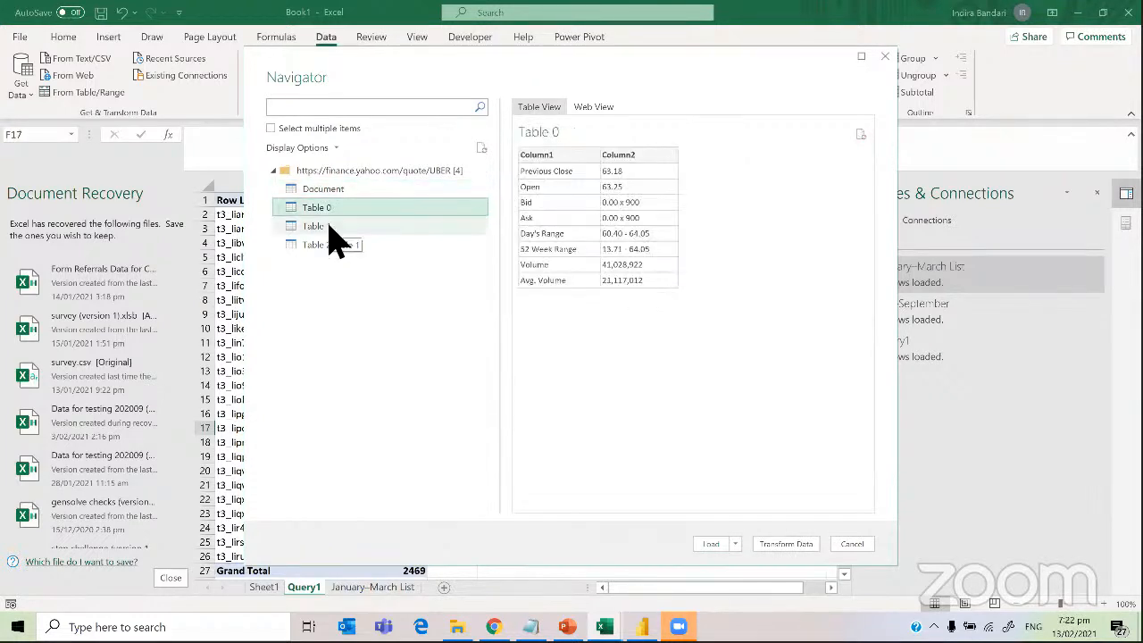
click(337, 229)
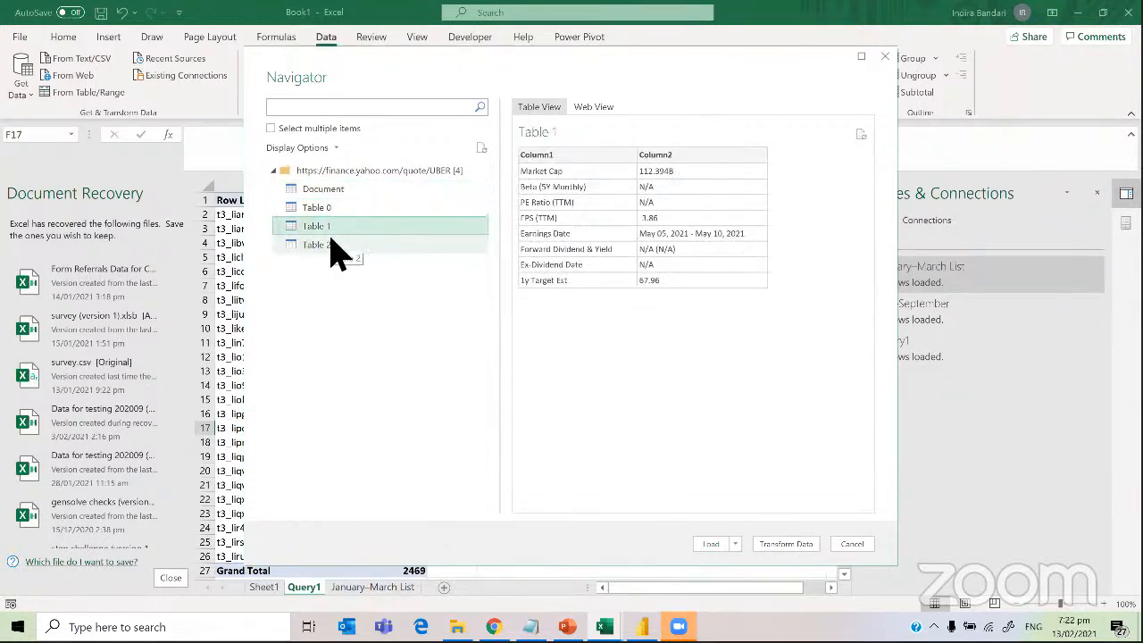
click(333, 242)
click(334, 227)
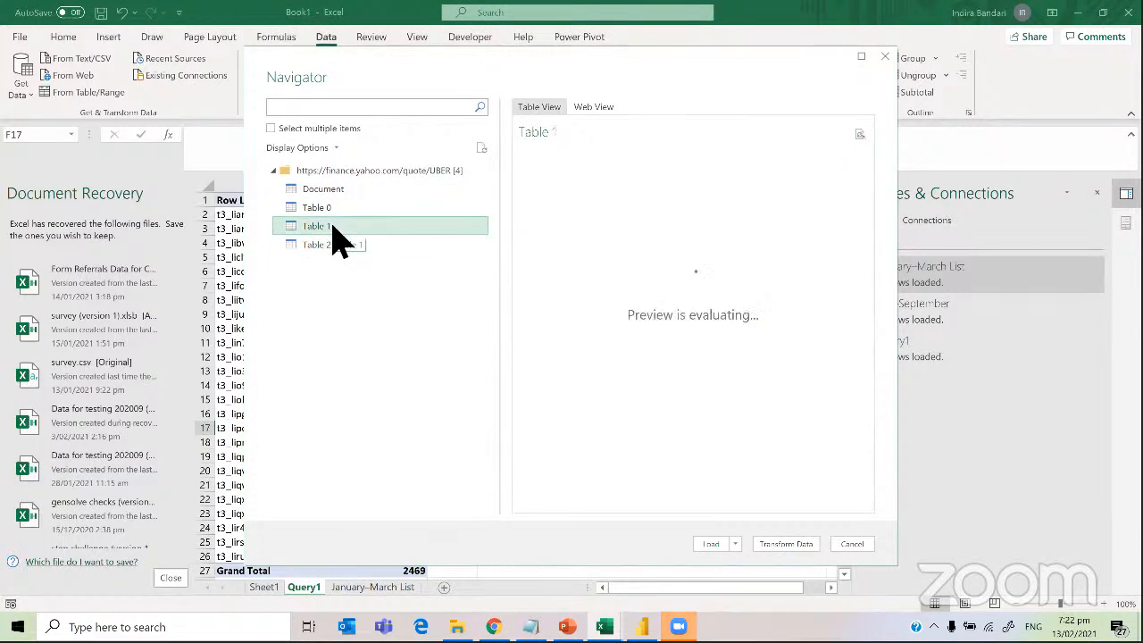
click(336, 209)
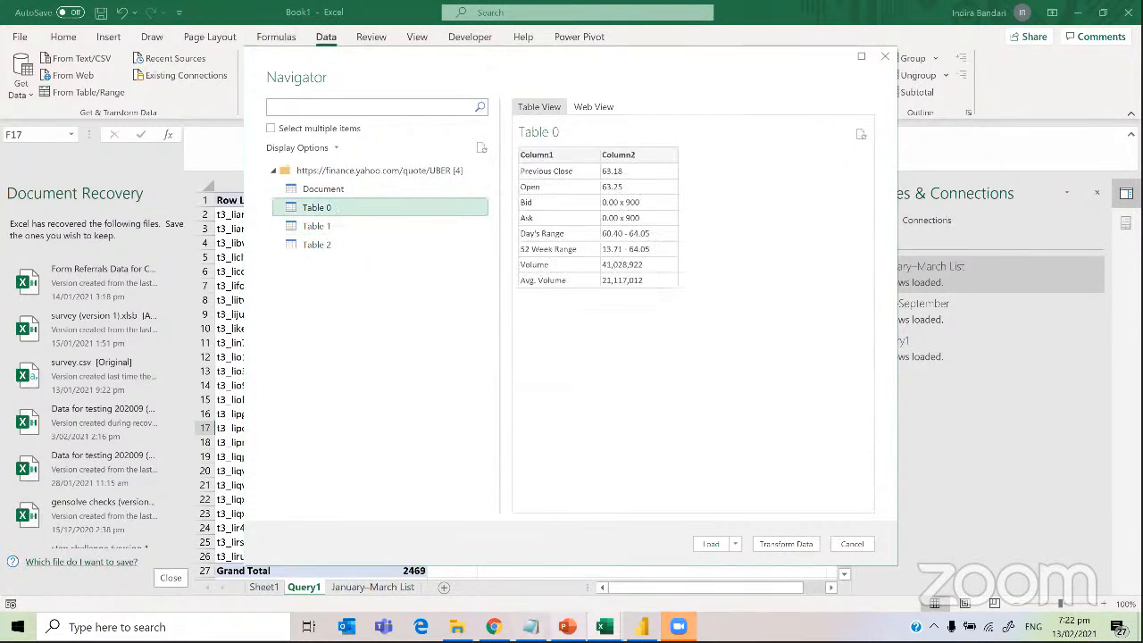
Compare Table 0 with the UBER page in Chrome, and open the Document item in the Power Query Editor for transformation
click(493, 627)
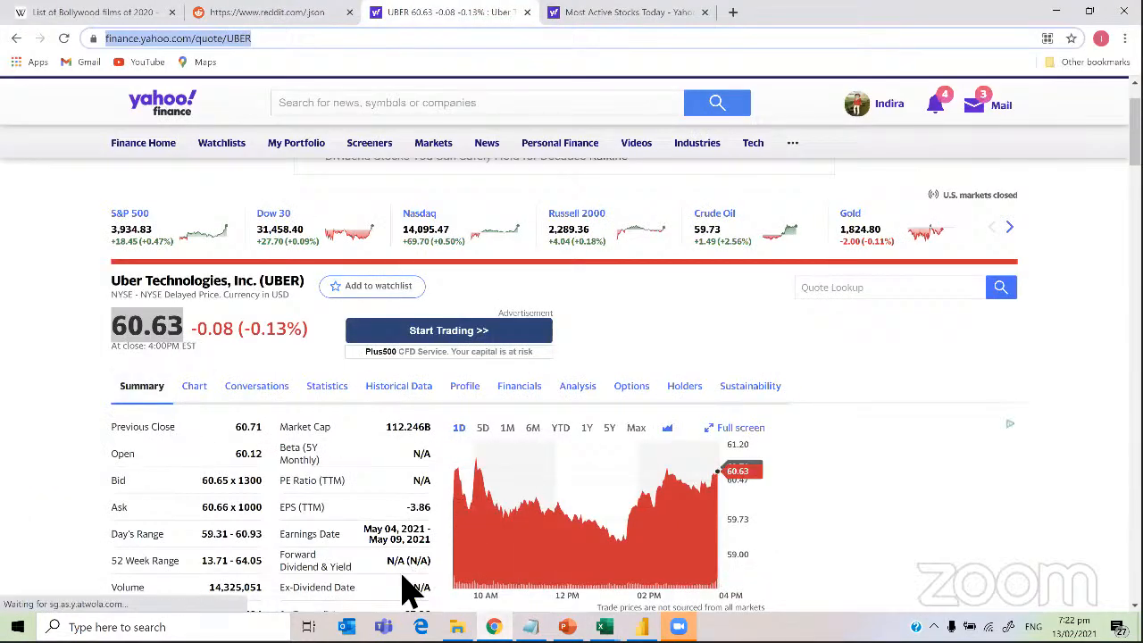
mouse_move(604, 627)
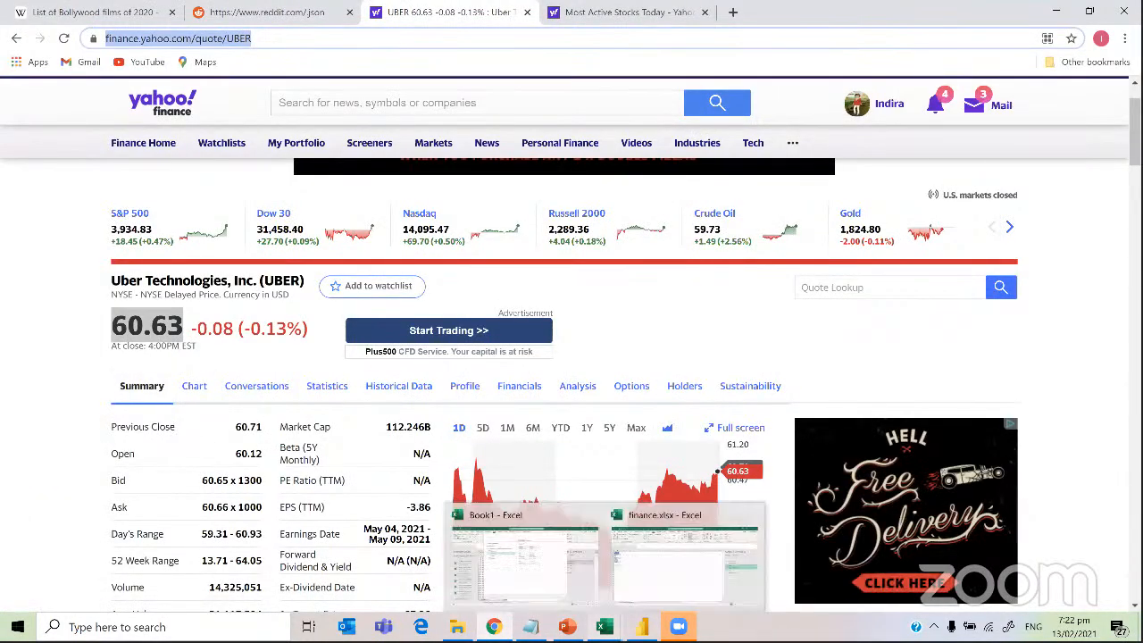
click(528, 582)
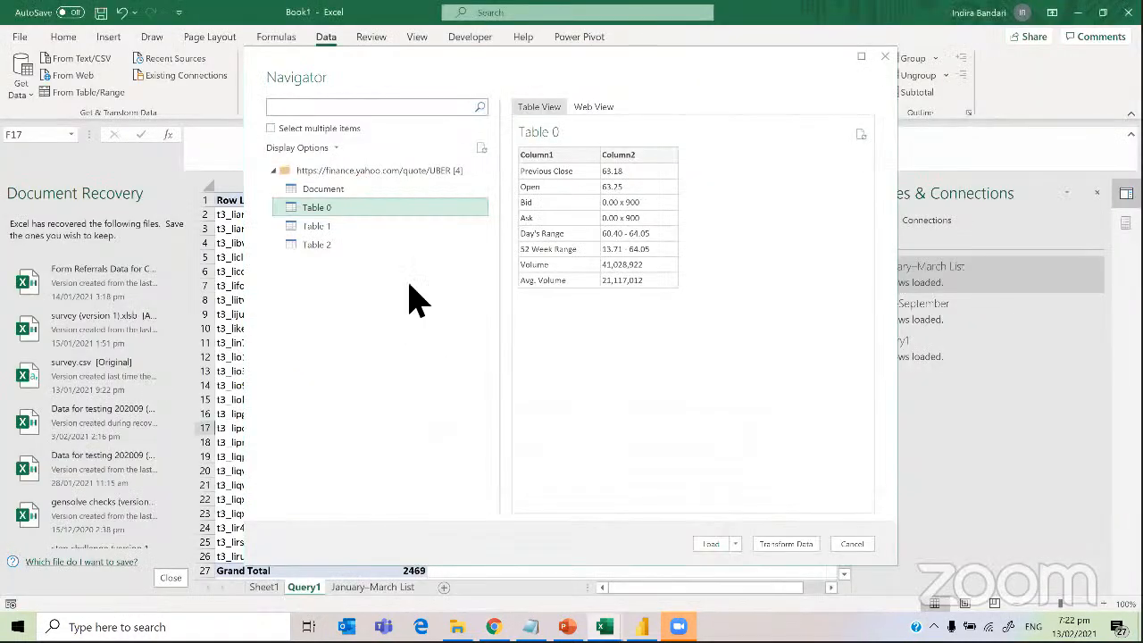
click(348, 192)
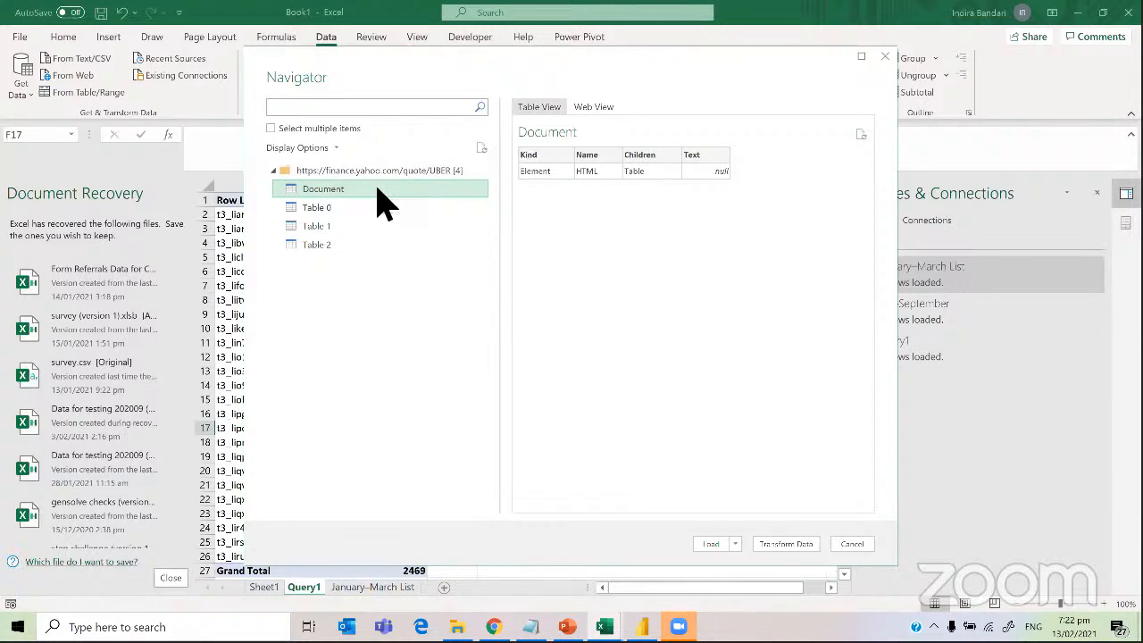
click(773, 544)
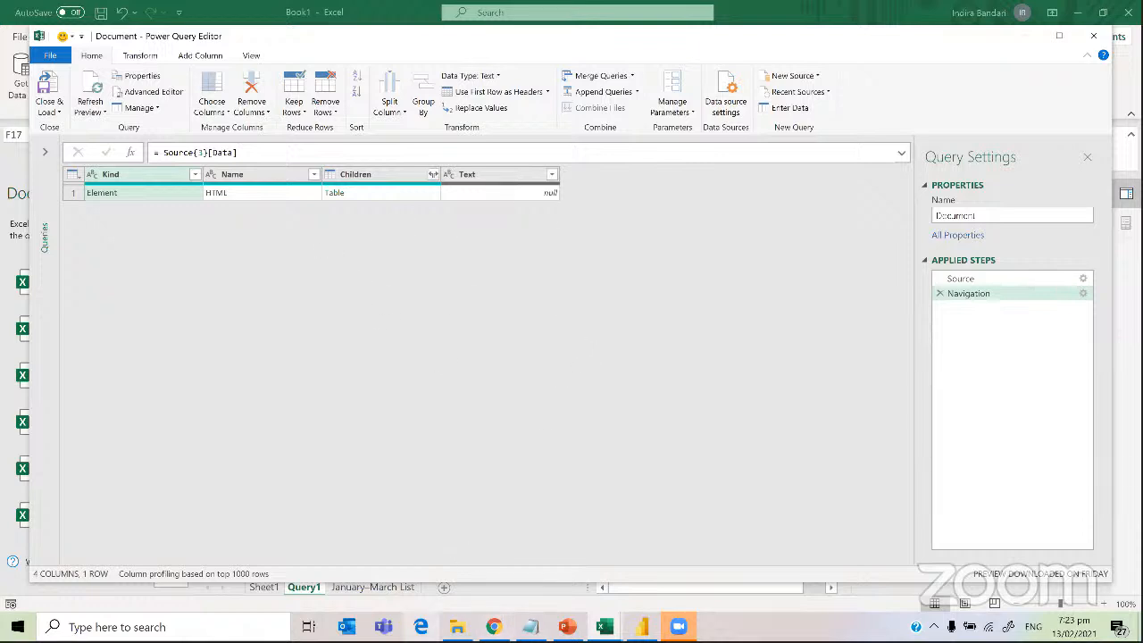
Switch to Chrome, inspect the UBER share price element in the developer tools, and examine the HTML structure from its beginning
mouse_move(494, 626)
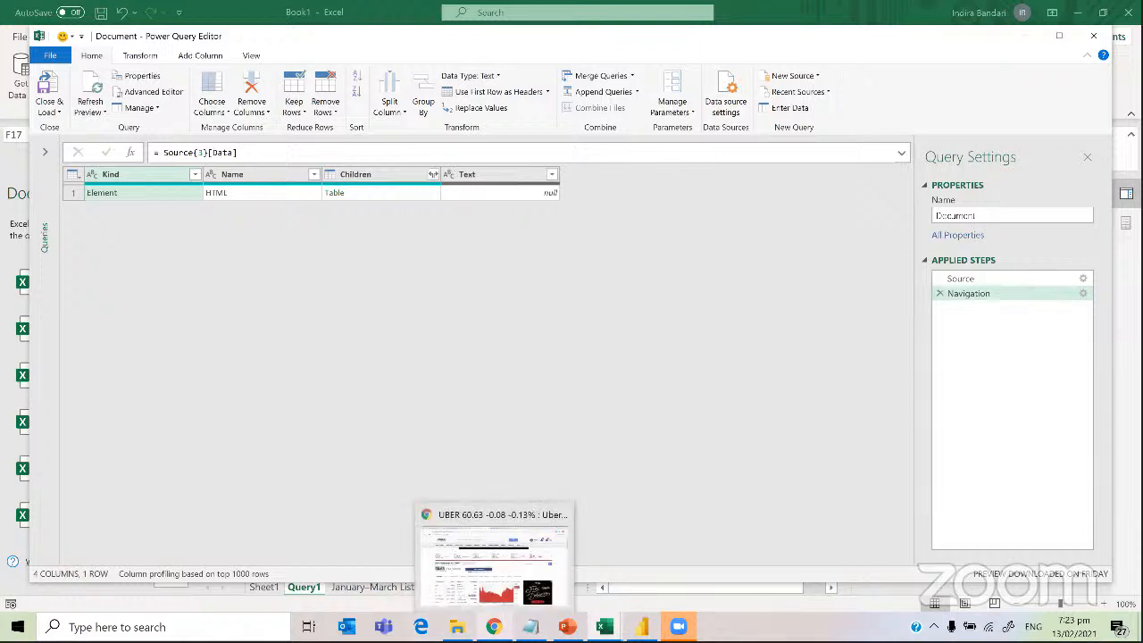
click(469, 511)
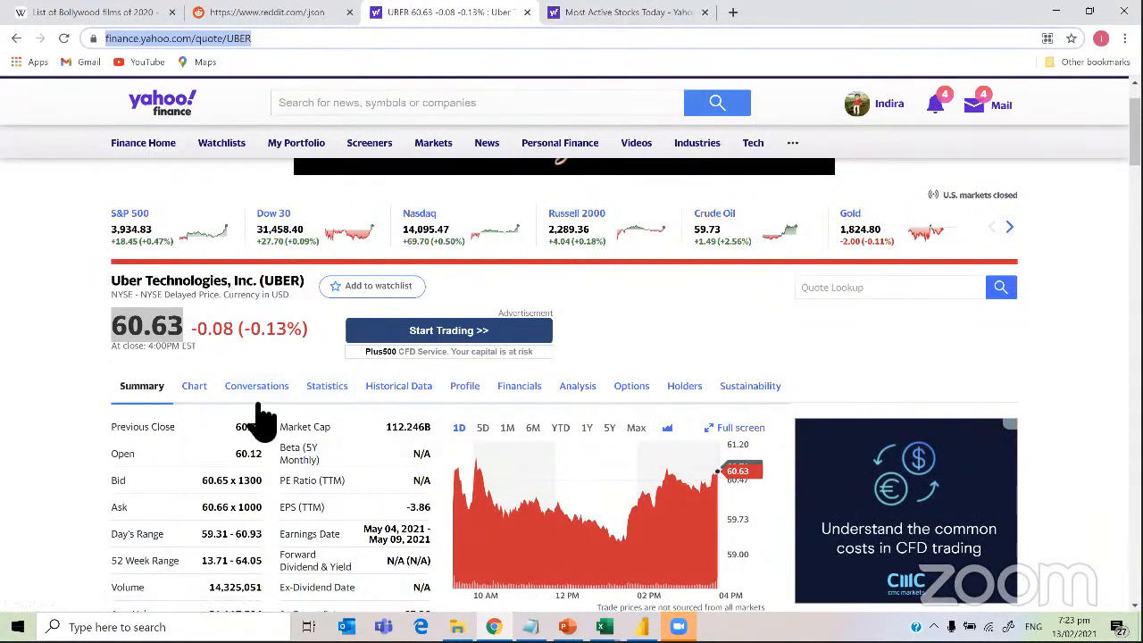
click(187, 325)
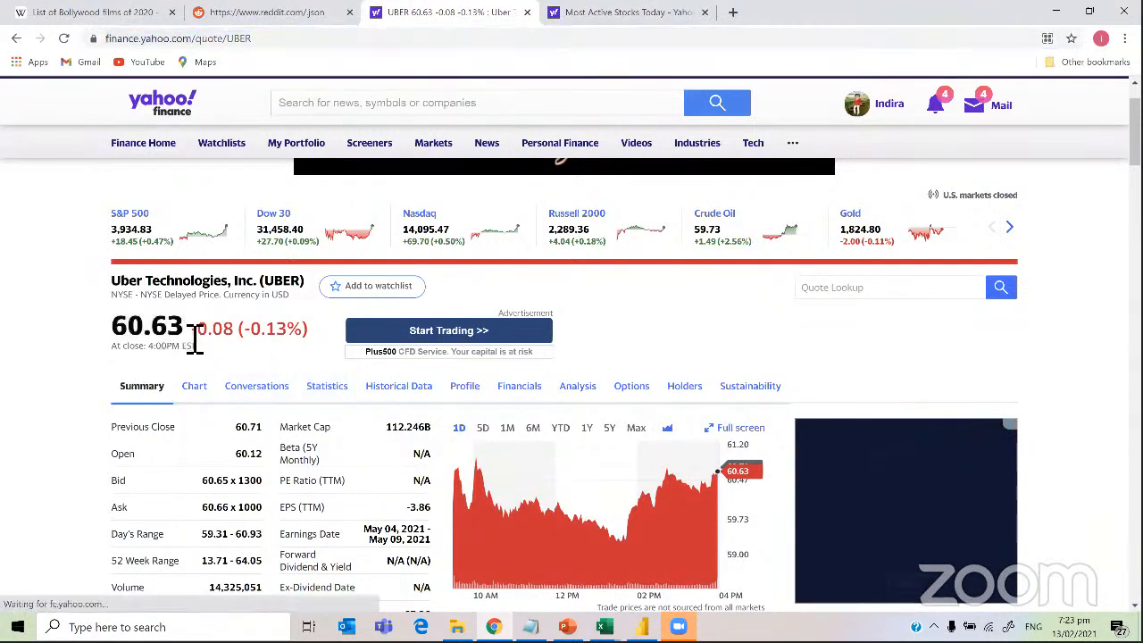
drag(189, 329, 95, 325)
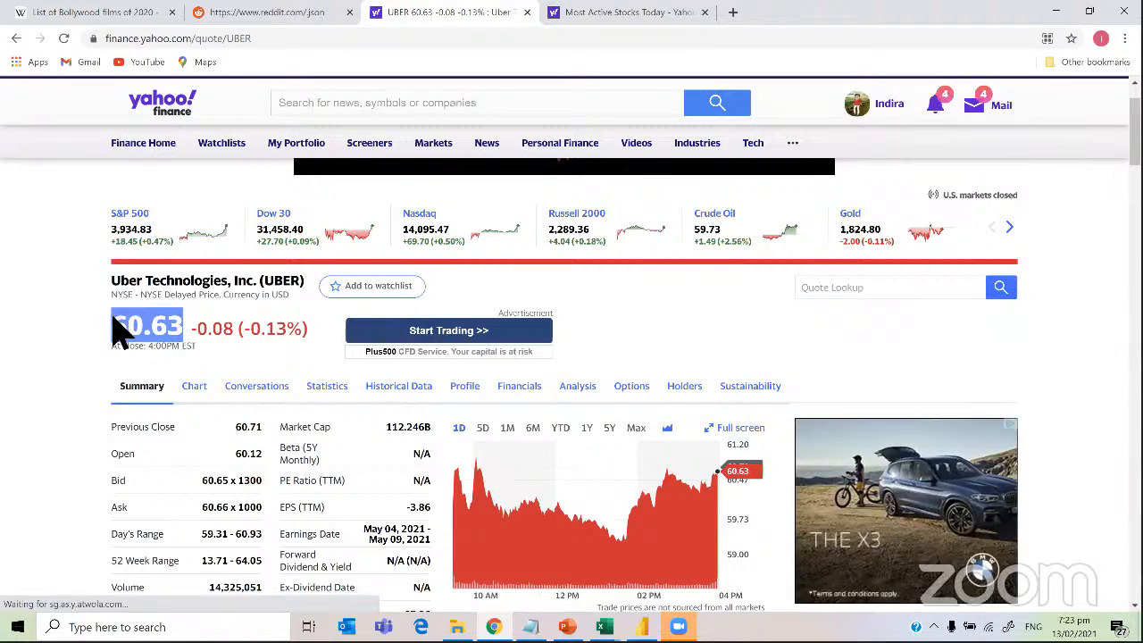
right_click(113, 318)
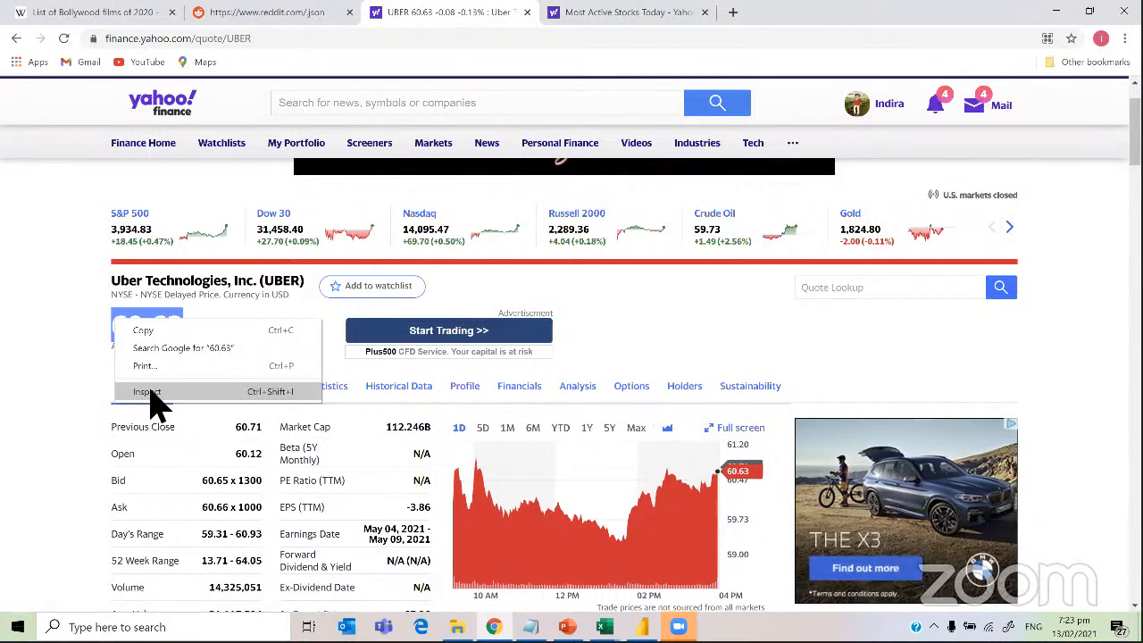
key(Escape)
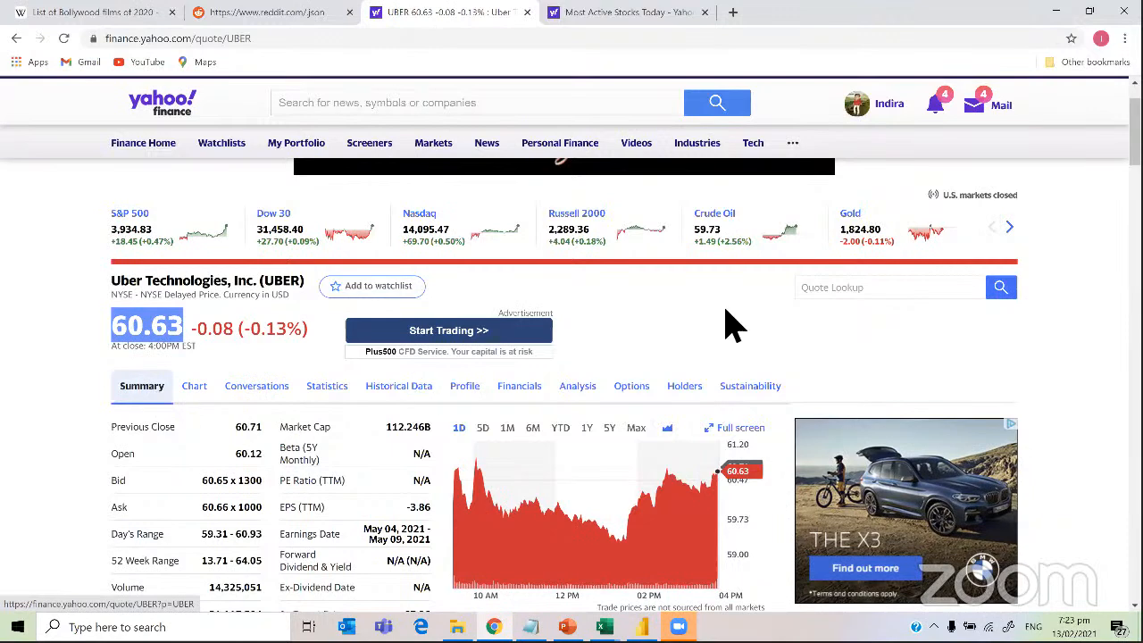
key(ctrl+shift+i)
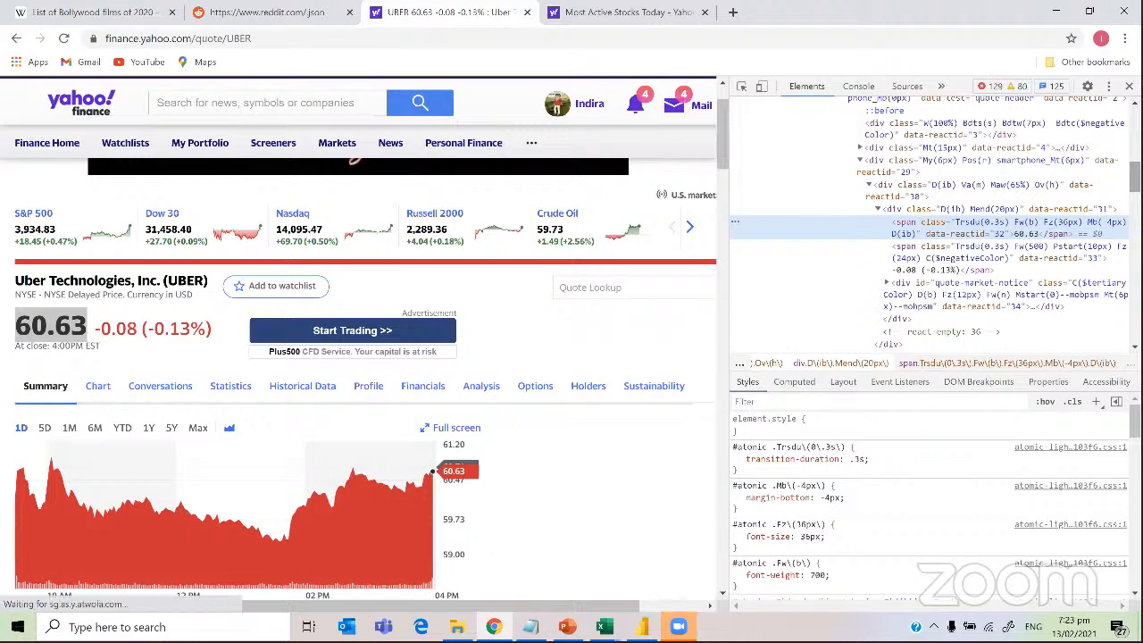
scroll(971, 179, up, 10)
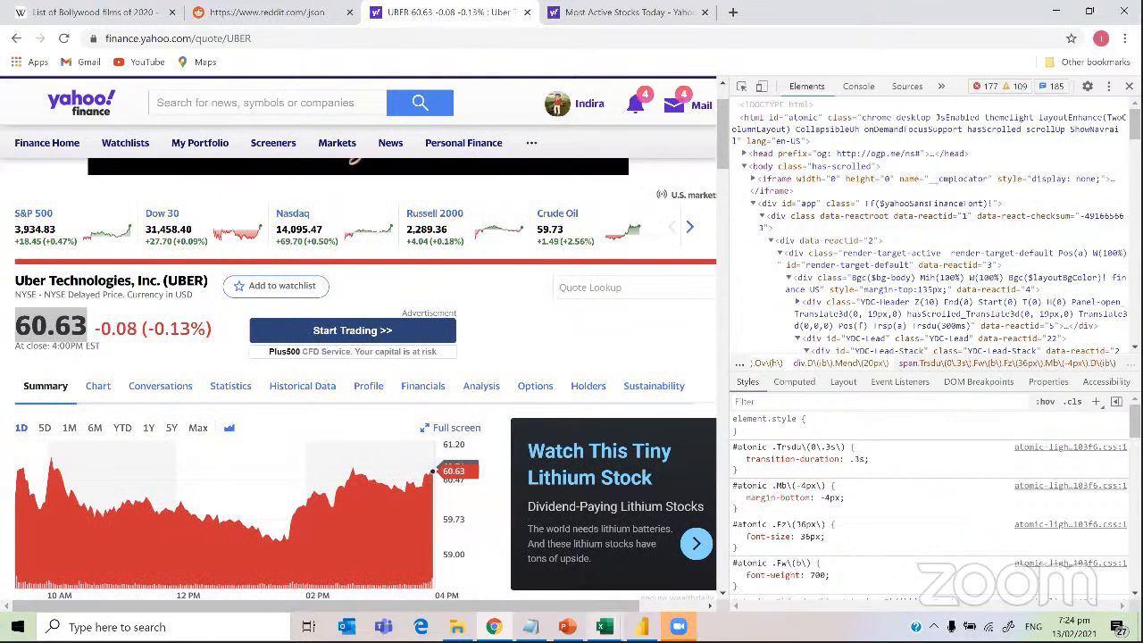
Switch to the Power Query Editor, preview the Children table of the HTML element and drill down into it
mouse_move(603, 627)
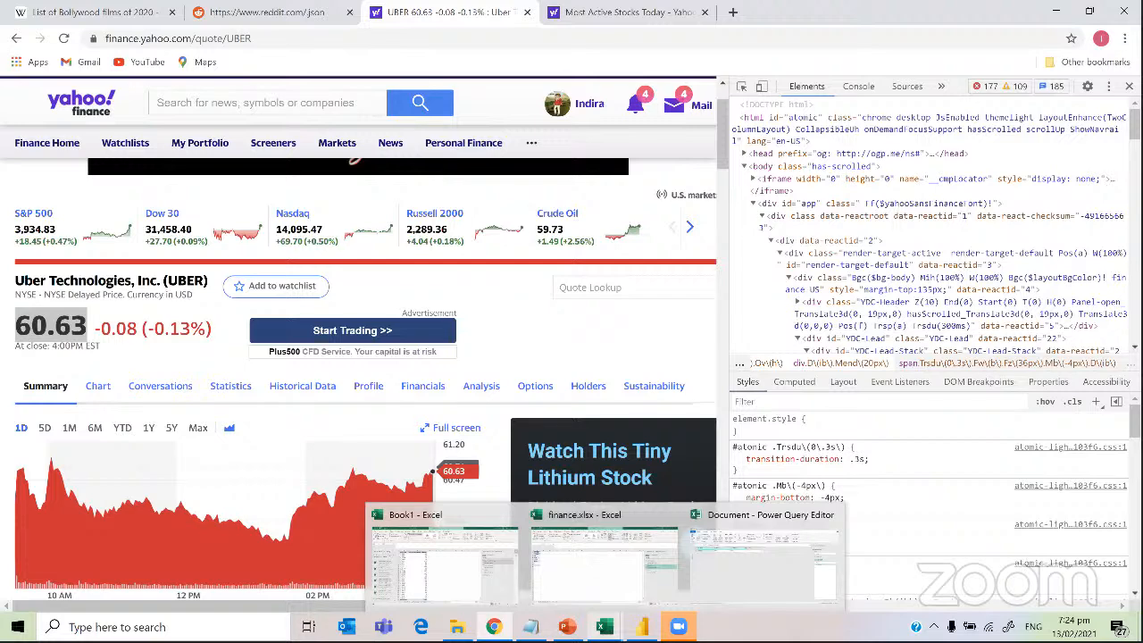
click(732, 522)
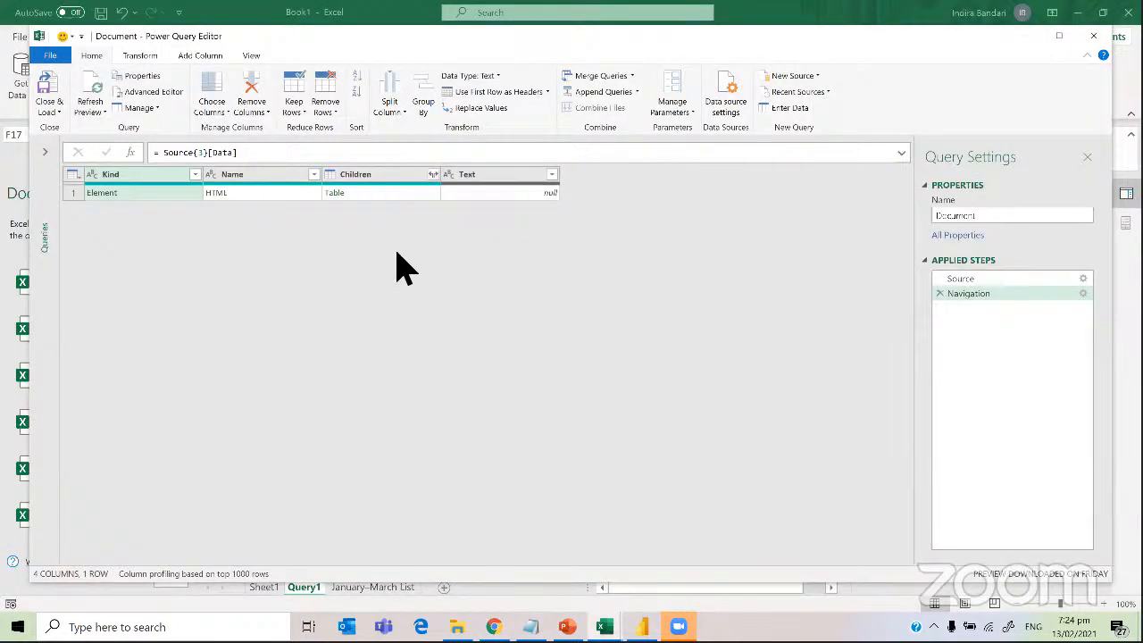
click(395, 192)
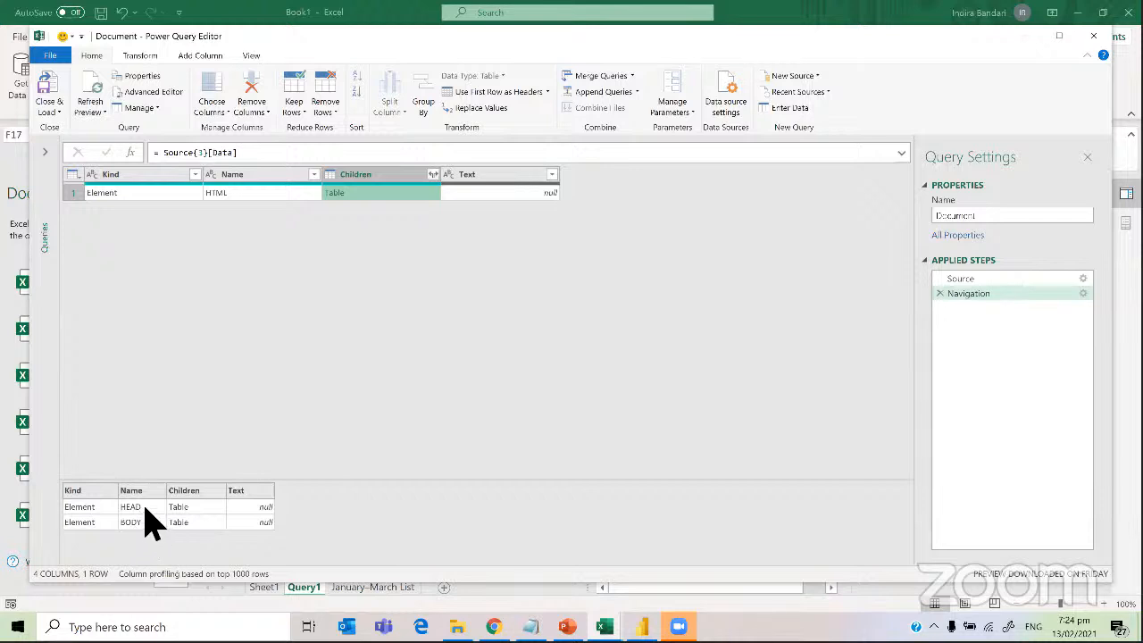
click(336, 195)
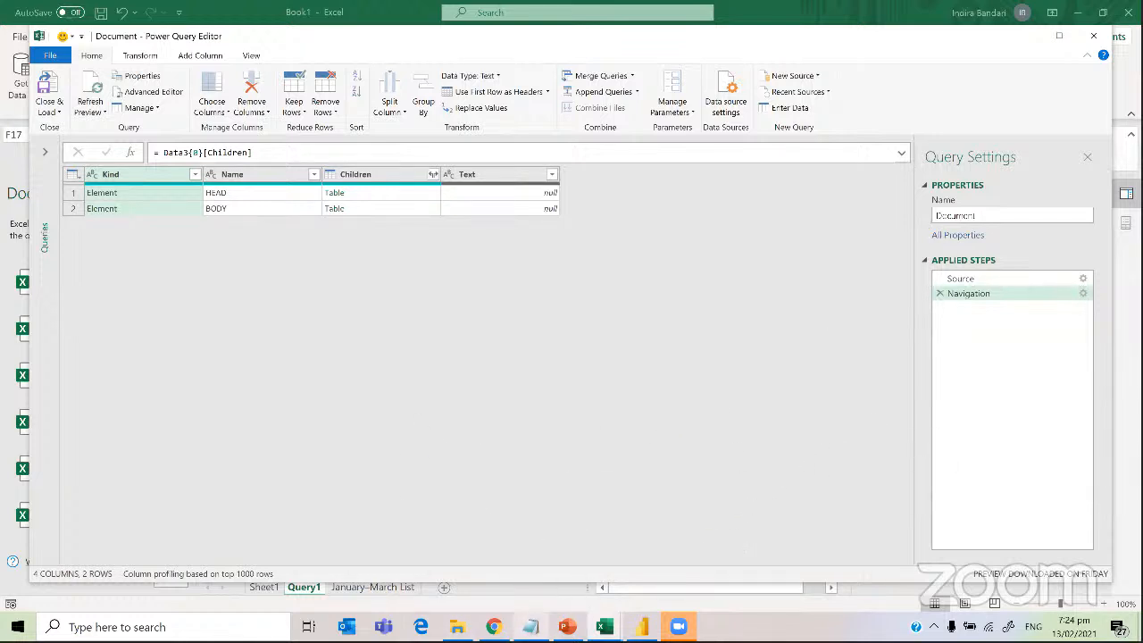
Switch to Chrome and collapse the body element to compare the page's top-level HTML structure with the query
click(494, 627)
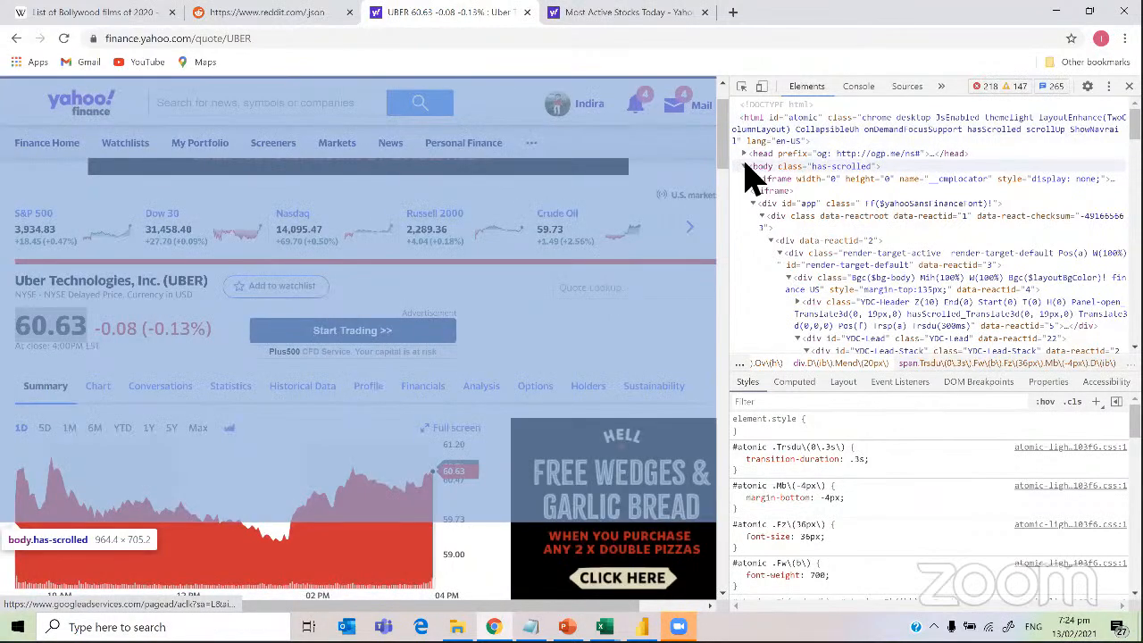
click(745, 166)
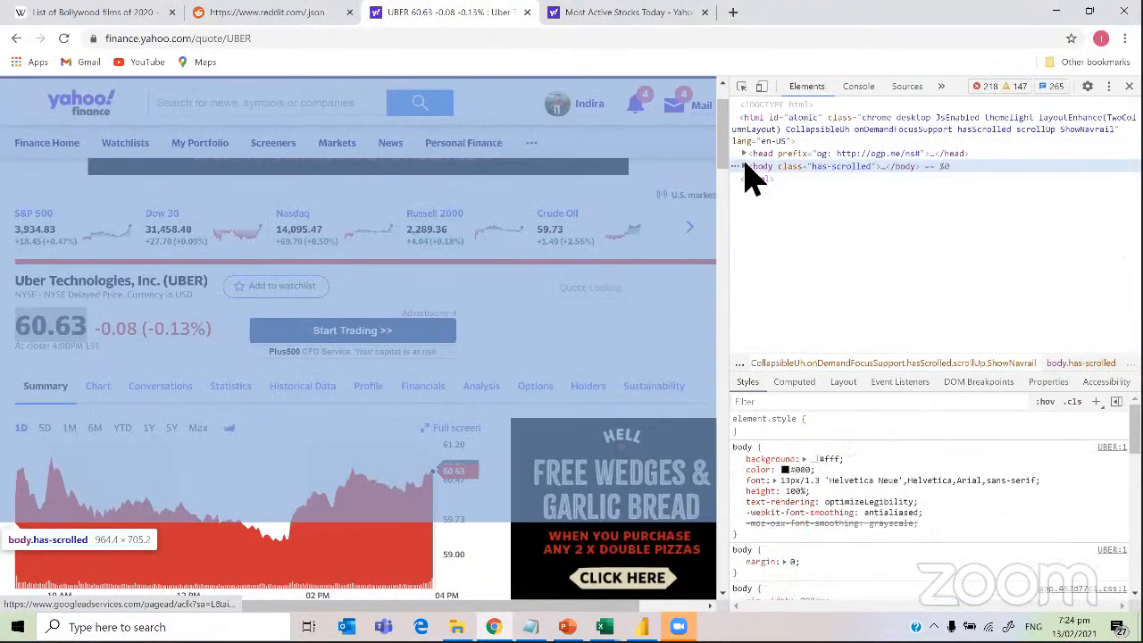
Expand the body element of the UBER page in the inspector, and drill into the BODY row's child table in the Power Query Editor
click(745, 167)
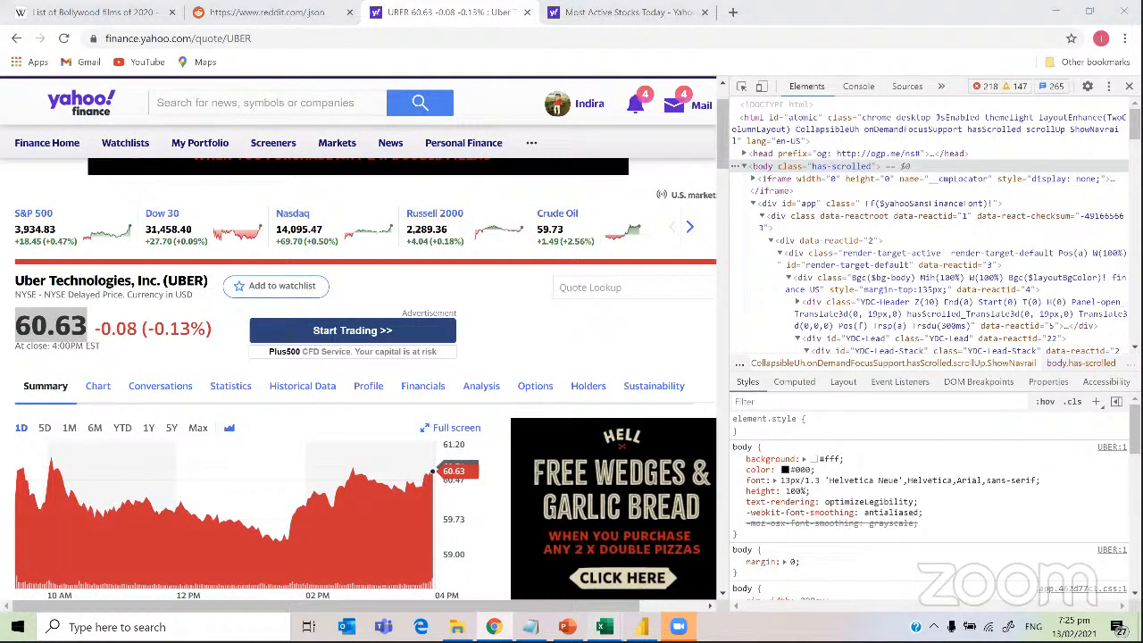
mouse_move(604, 627)
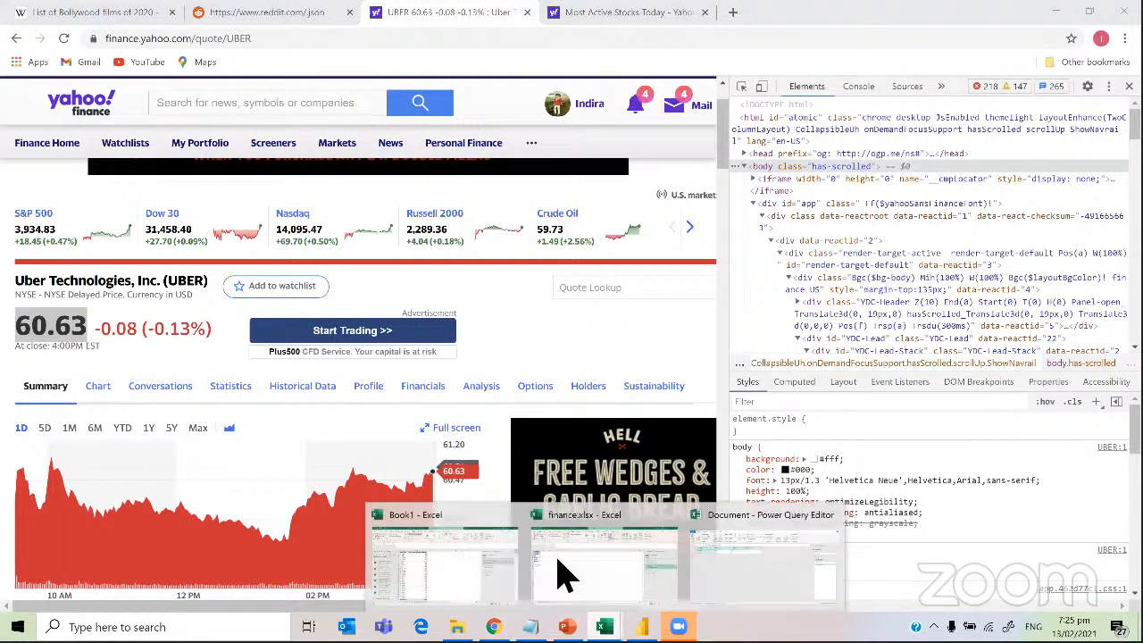
click(748, 528)
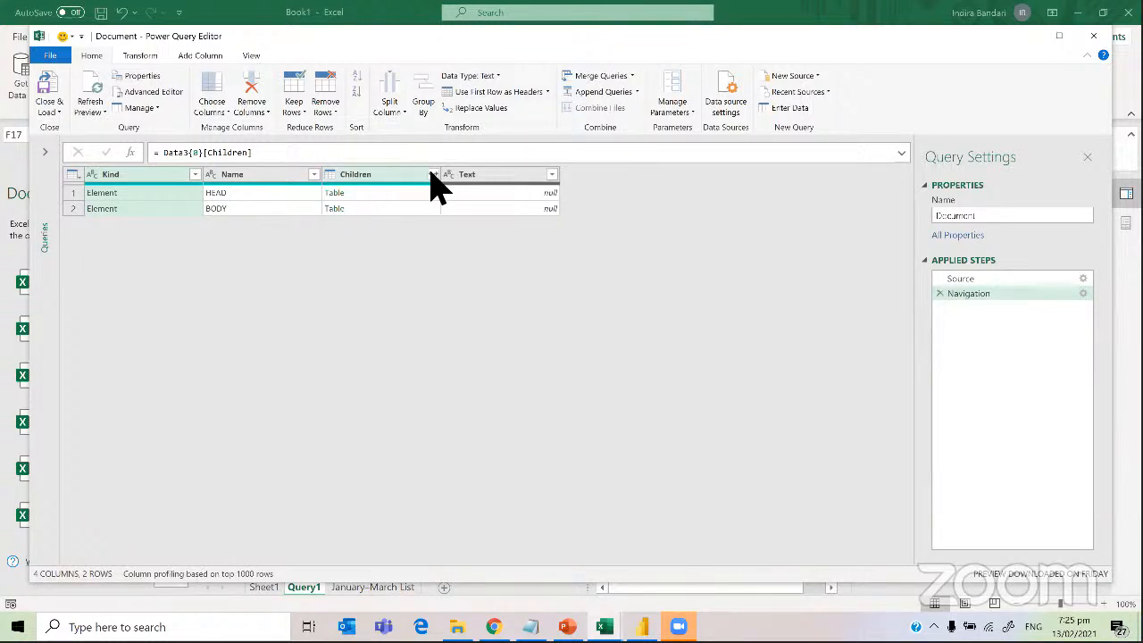
click(342, 208)
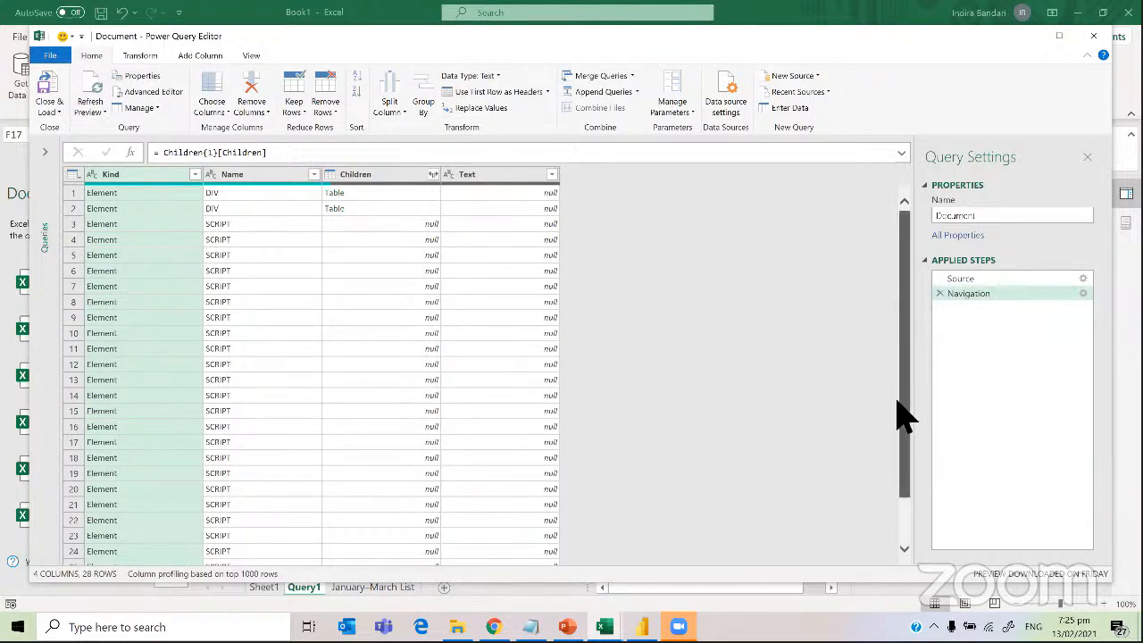
drag(898, 402, 885, 398)
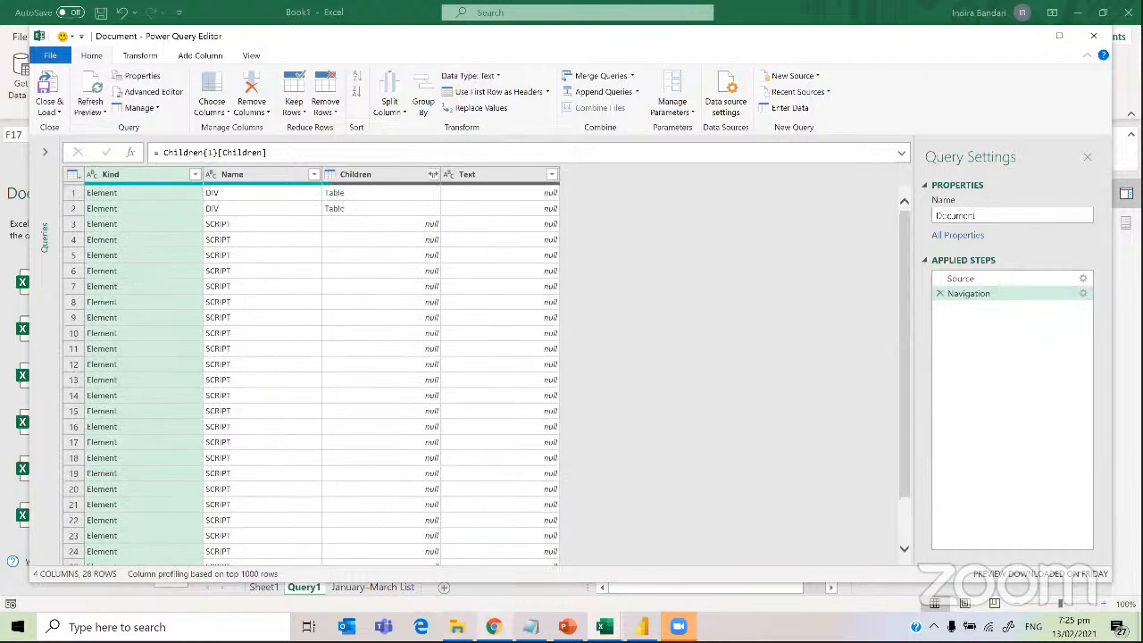
Switch to Chrome and compare the body's child elements by collapsing and re-expanding the div with id "app"
key(alt+Tab)
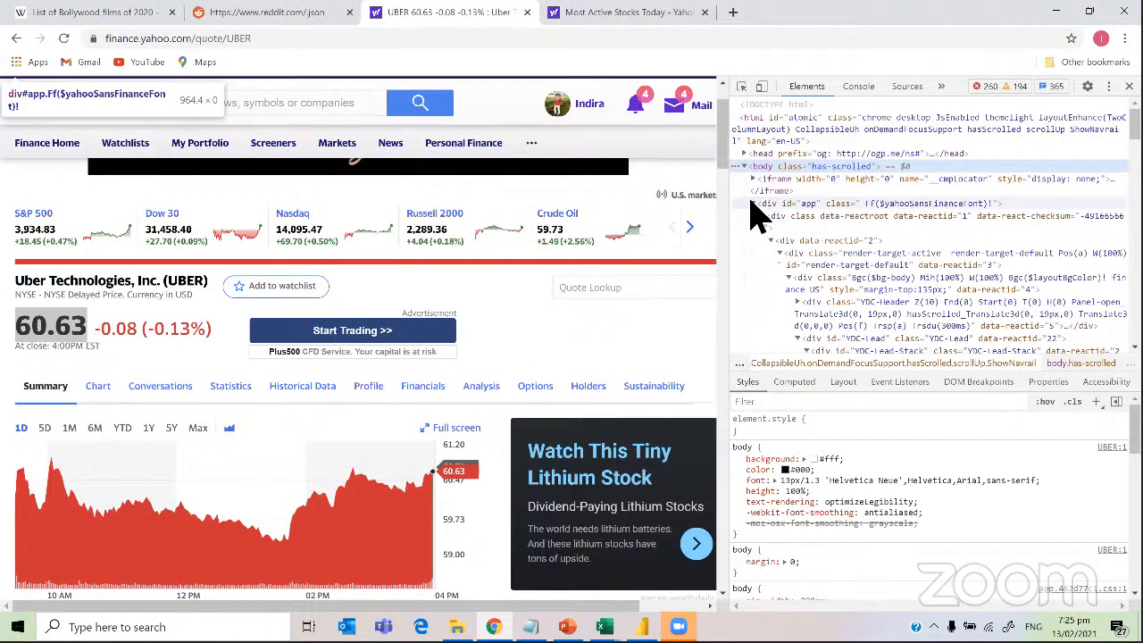
click(751, 204)
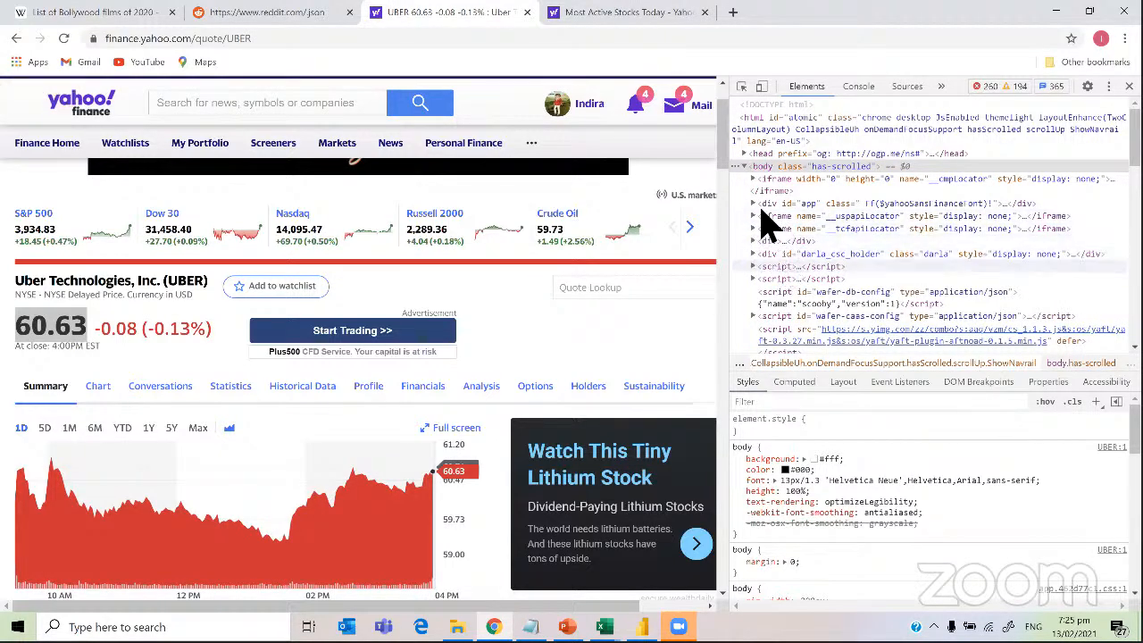
click(750, 203)
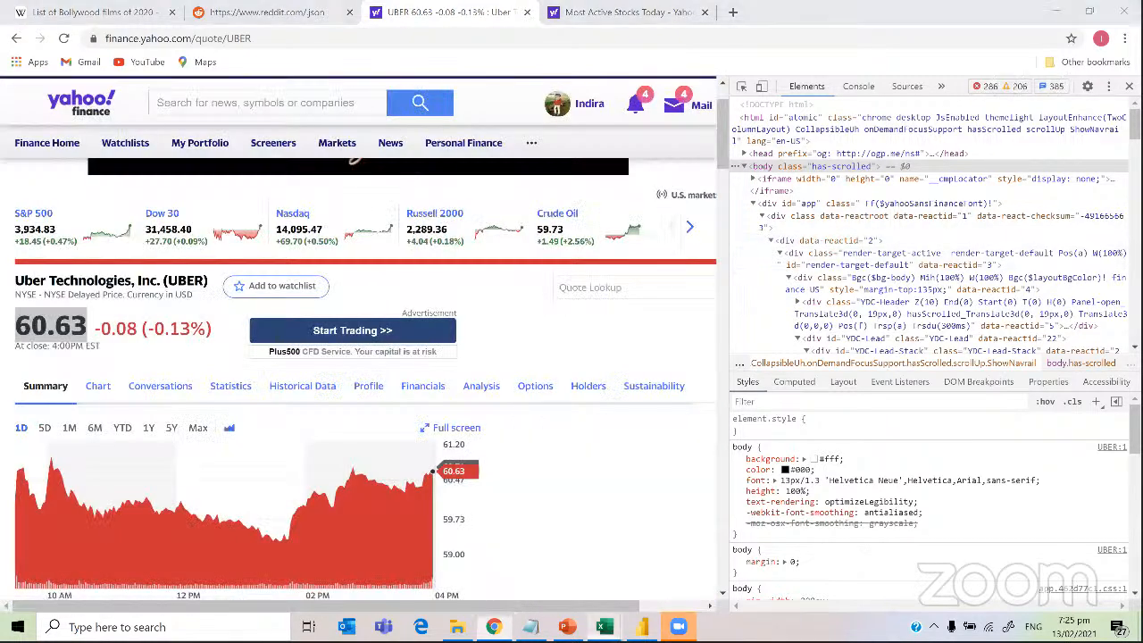
Return to the Power Query Editor and drill into the first DIV's child table three levels deep
mouse_move(604, 627)
click(728, 525)
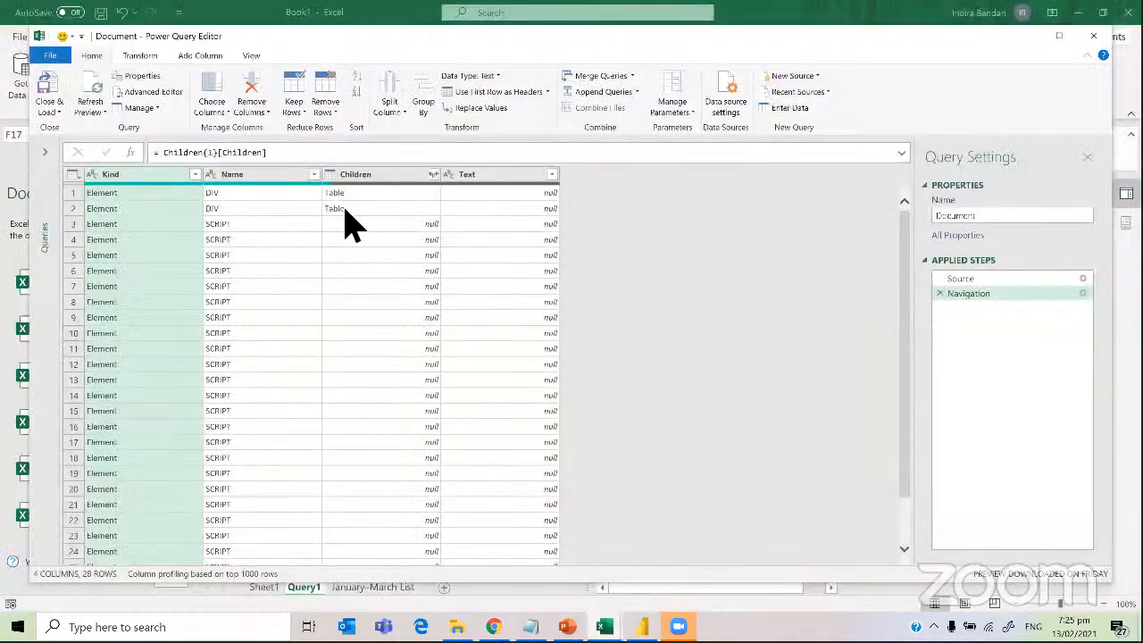
click(343, 193)
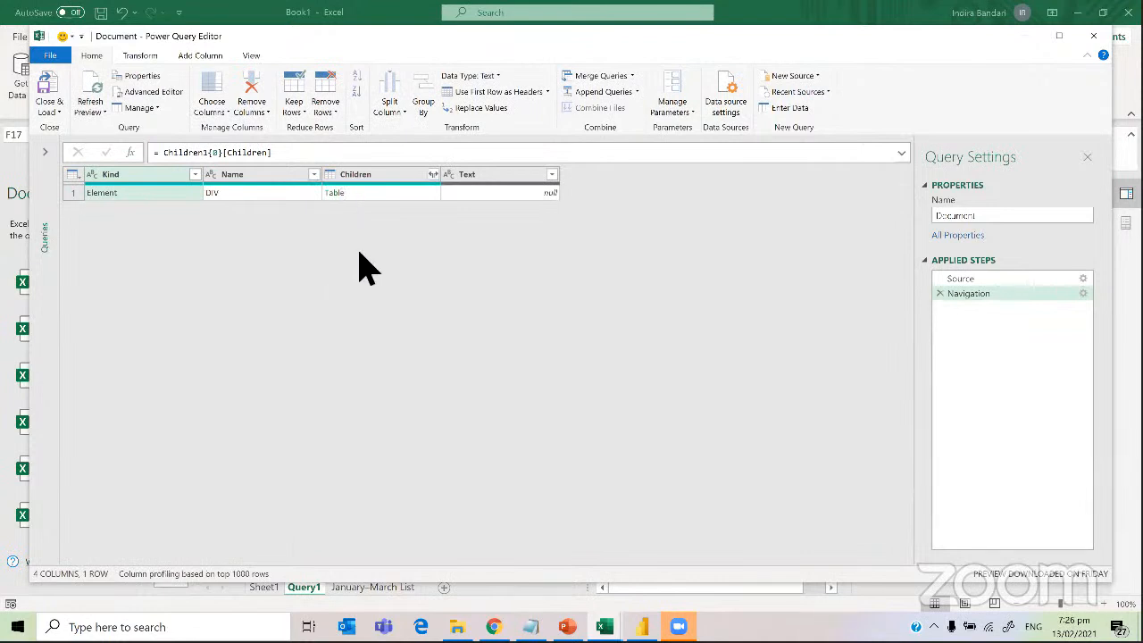
click(342, 193)
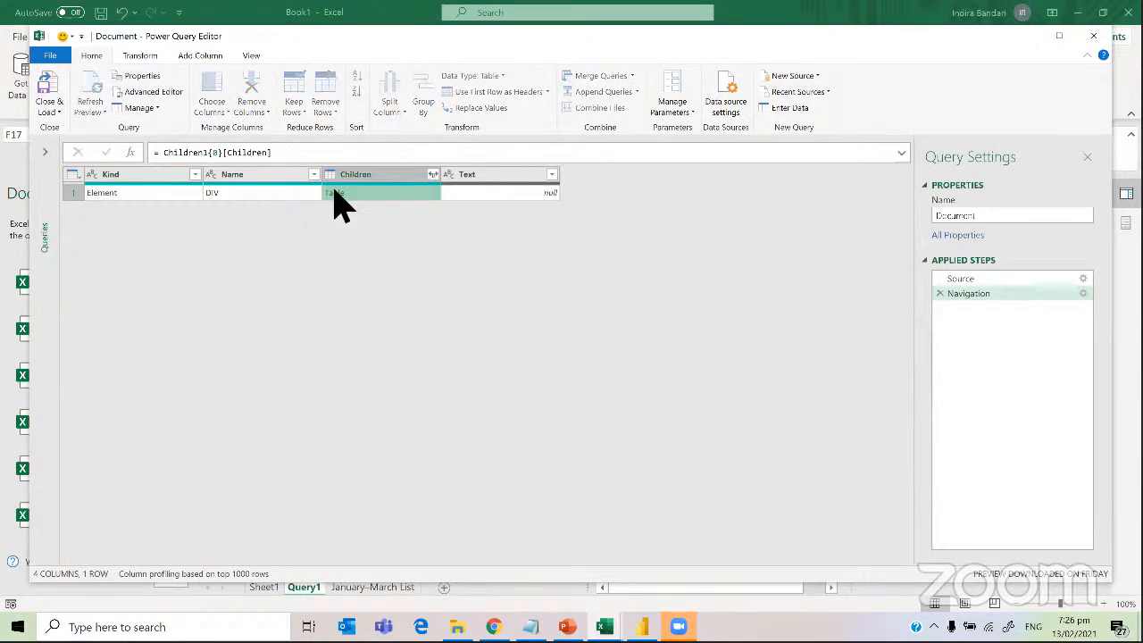
click(343, 192)
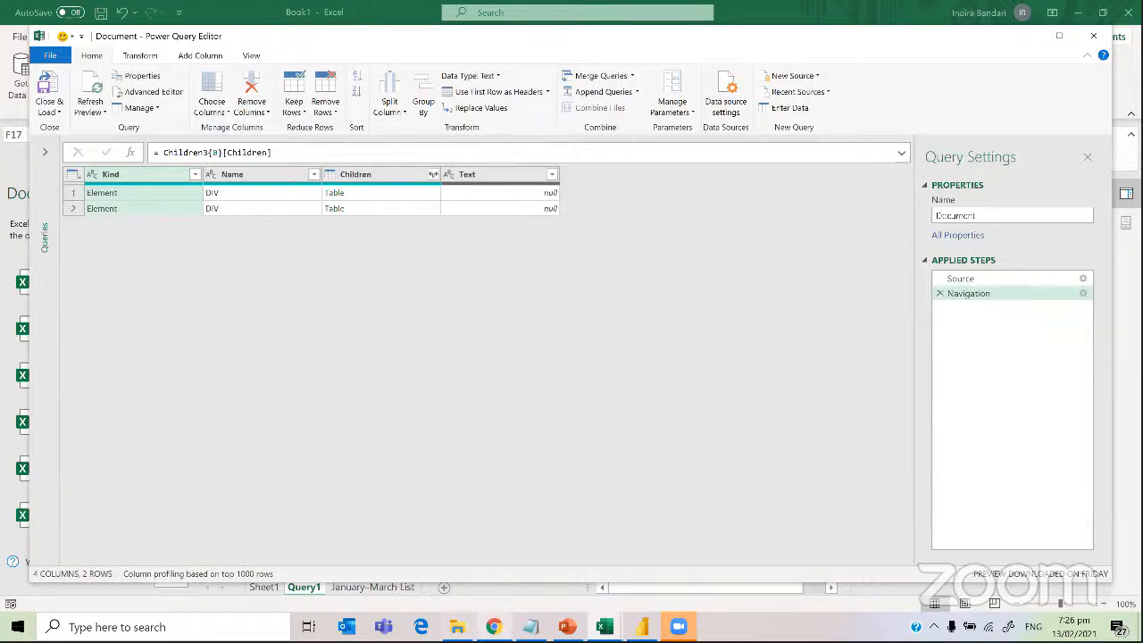
Check the div nesting in Chrome, and drill two more levels into the first DIV's child table in the Power Query Editor
mouse_move(494, 627)
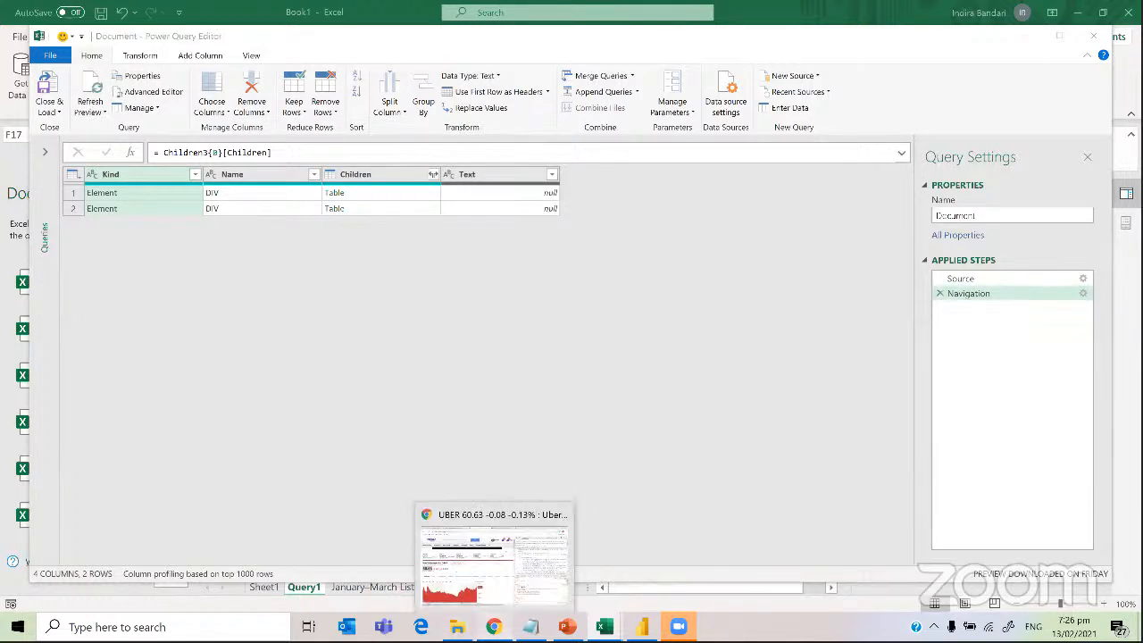
click(494, 558)
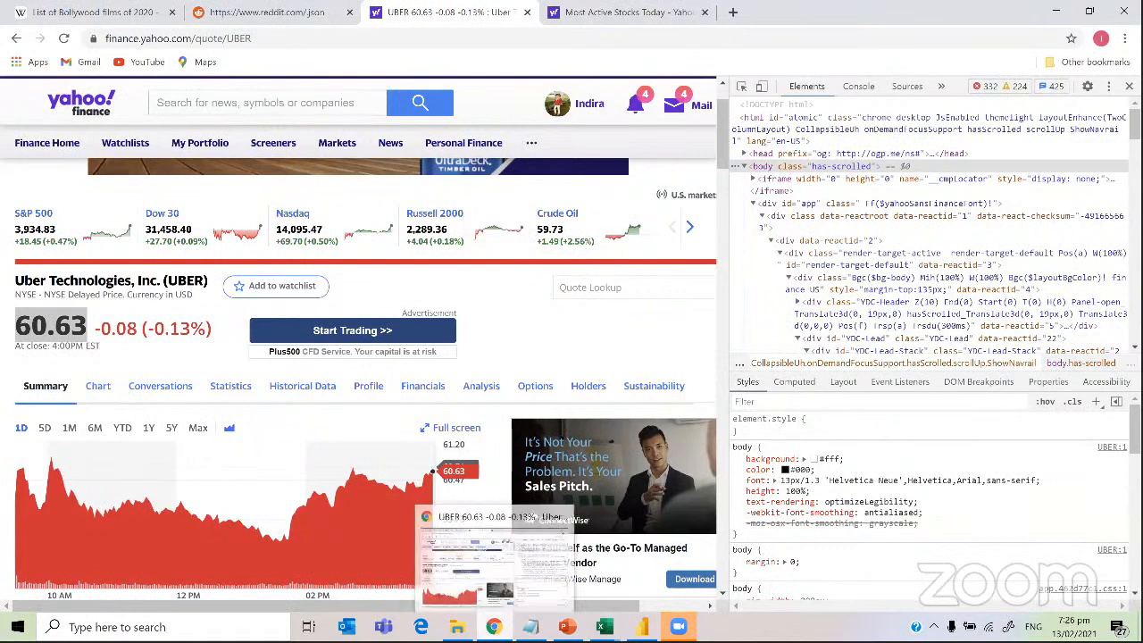
mouse_move(566, 627)
mouse_move(603, 627)
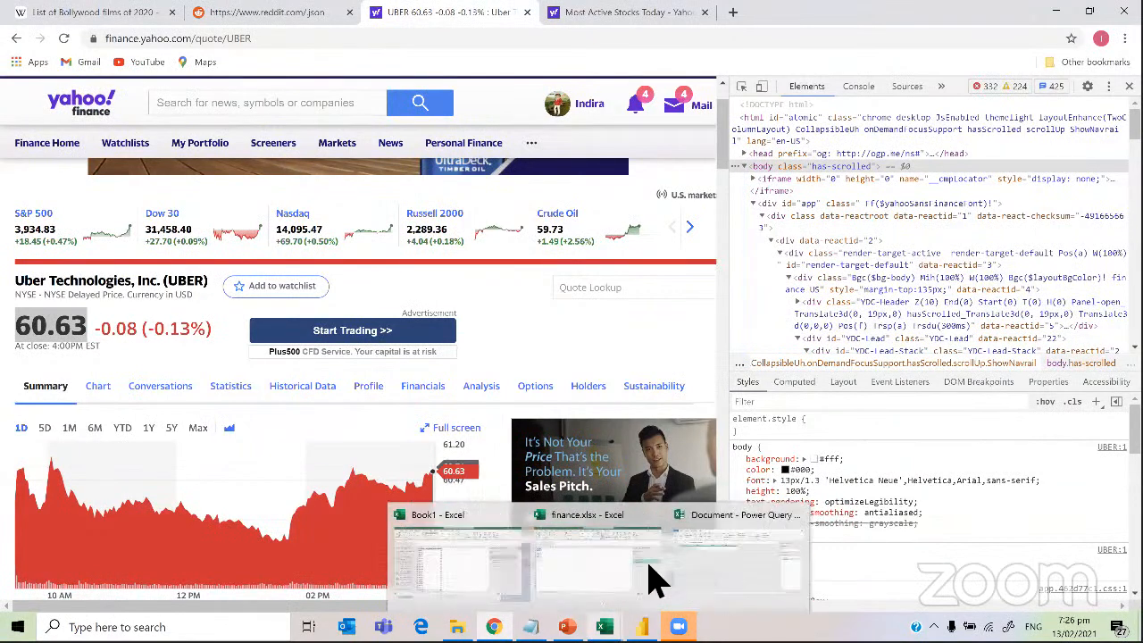
click(728, 534)
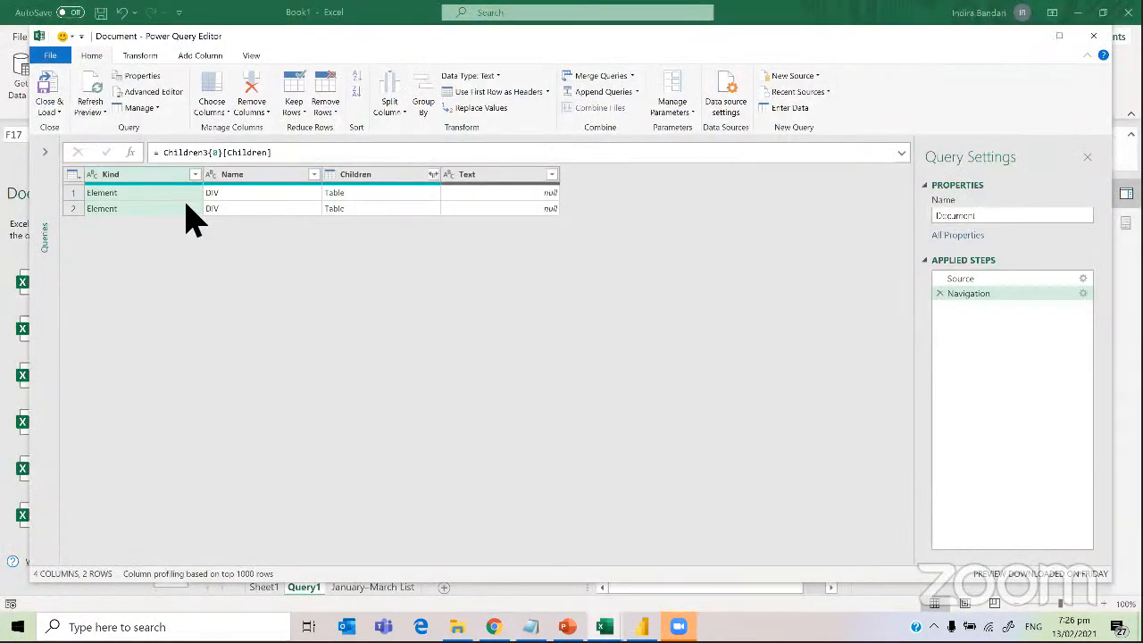
click(347, 193)
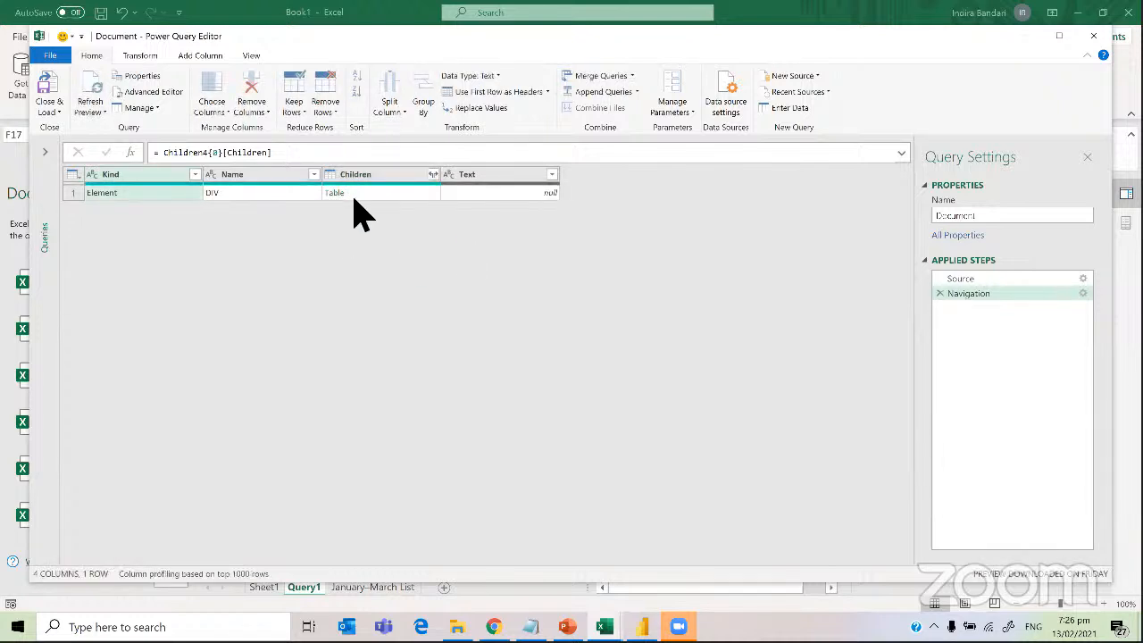
click(344, 193)
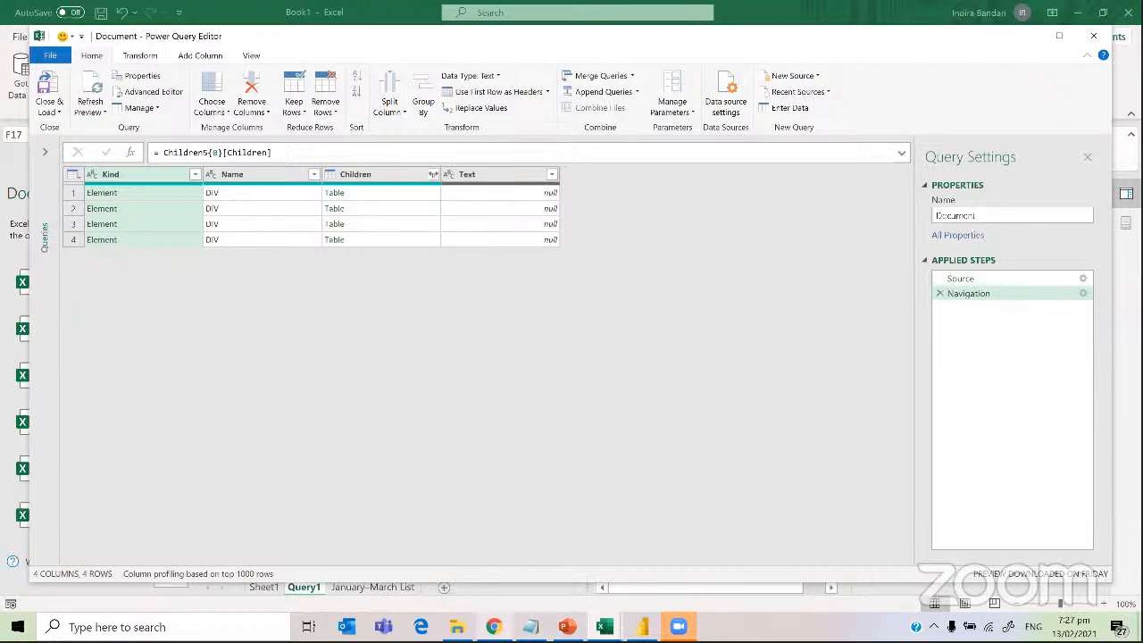
Following the div order in Chrome's inspector, drill into the fourth DIV's table in the Power Query Editor and two first-DIV levels below it
mouse_move(493, 627)
click(480, 529)
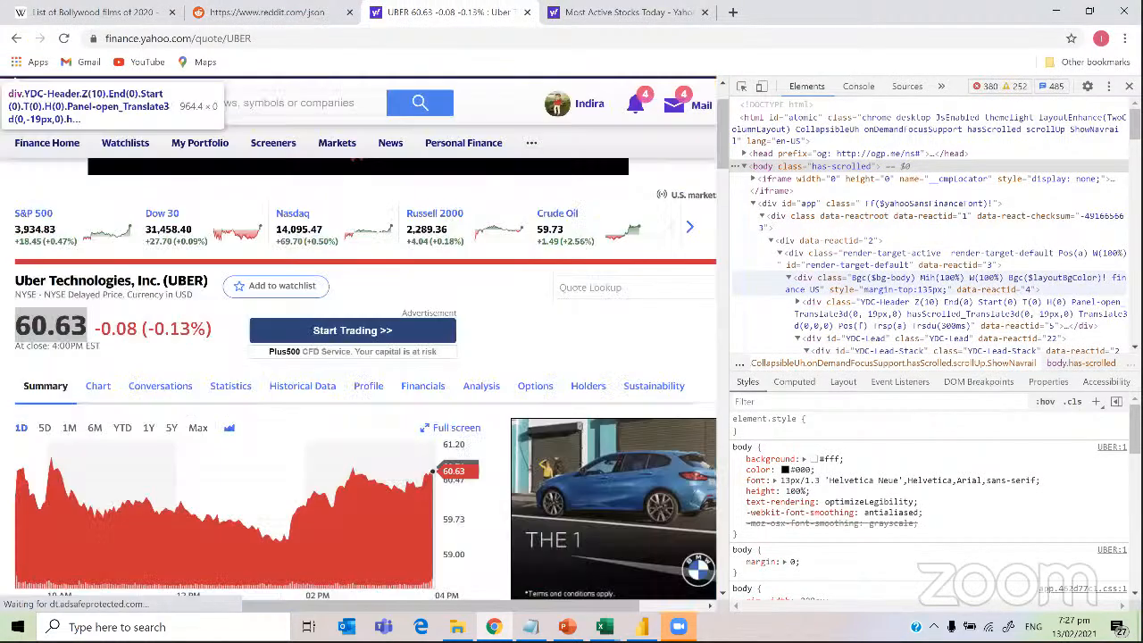
scroll(928, 224, down, 3)
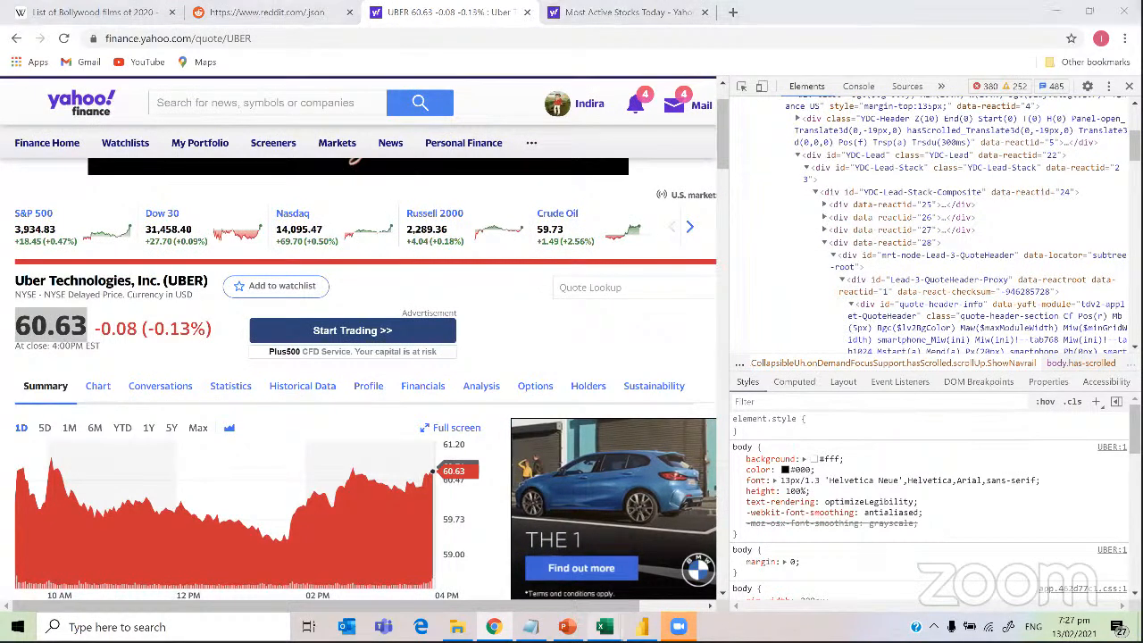
mouse_move(603, 625)
click(758, 527)
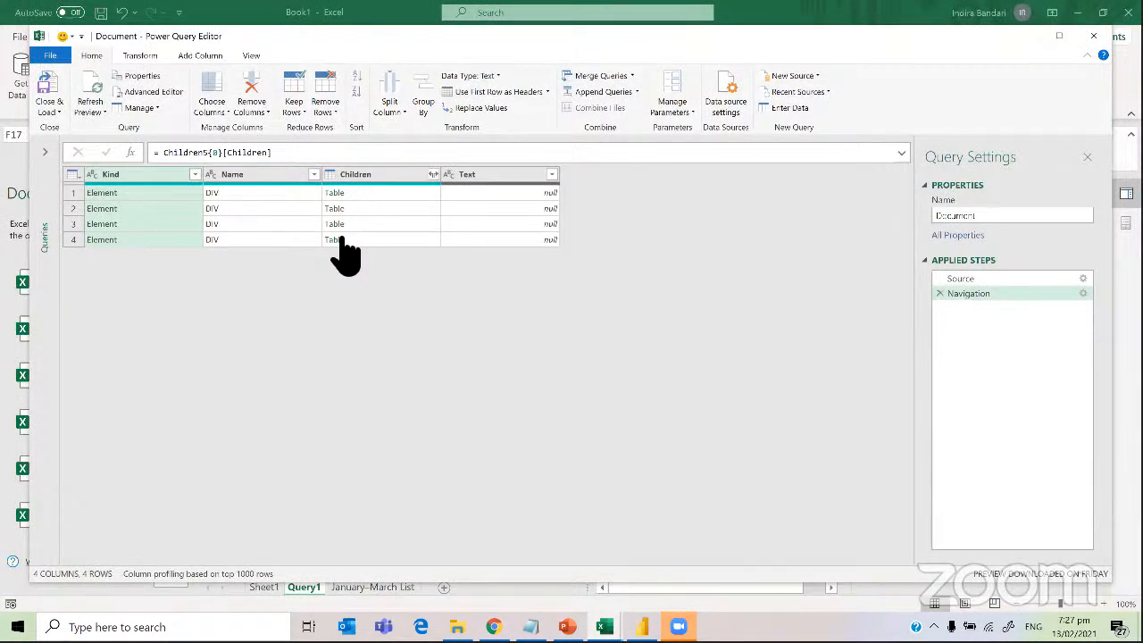
click(342, 241)
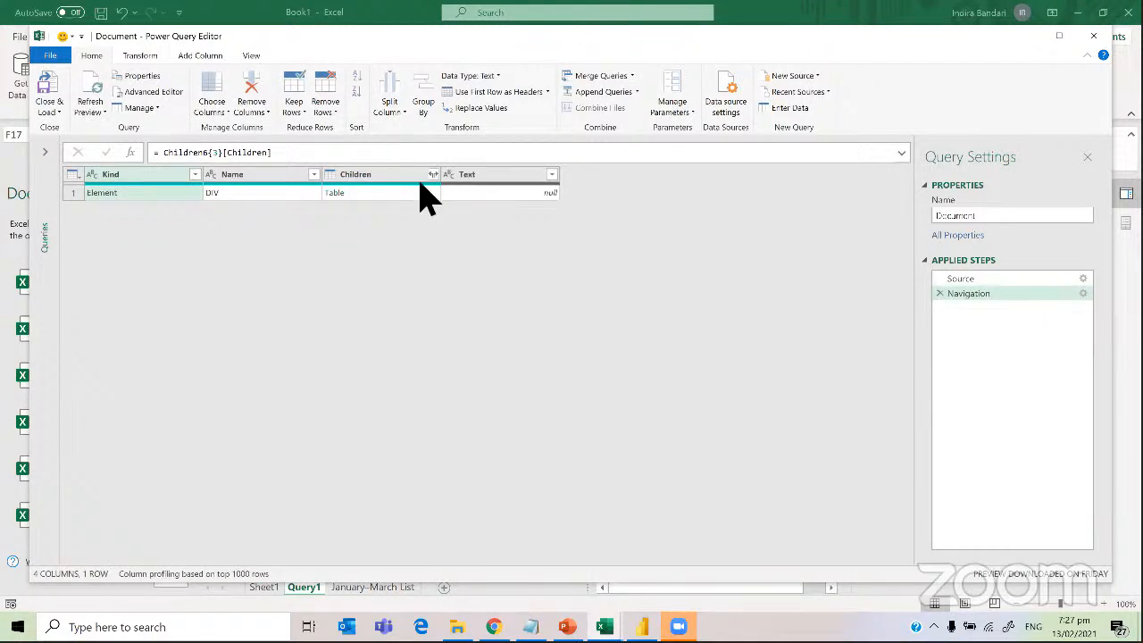
click(337, 208)
click(337, 208)
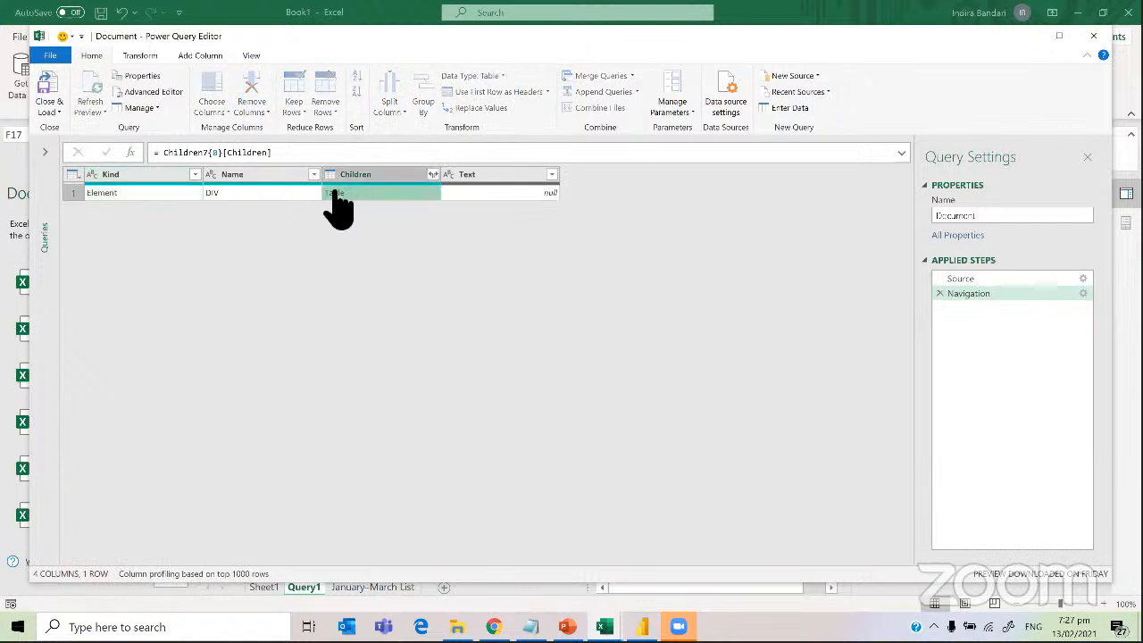
click(335, 192)
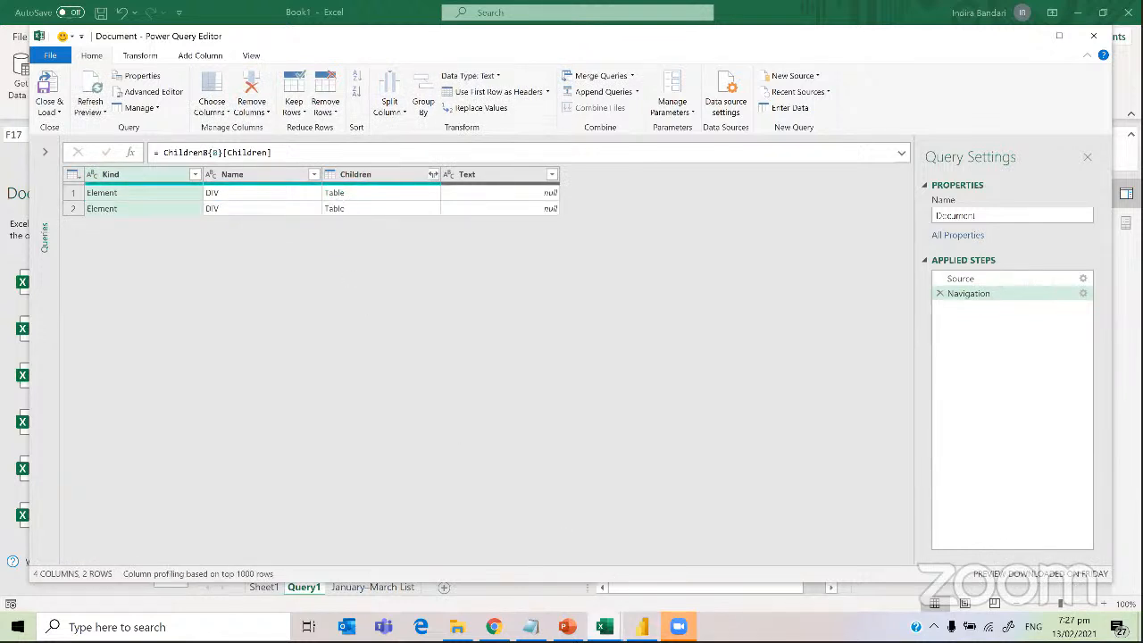
Switch to Chrome and follow the element tree down from the YDC-Lead div to the span holding the share price
mouse_move(493, 627)
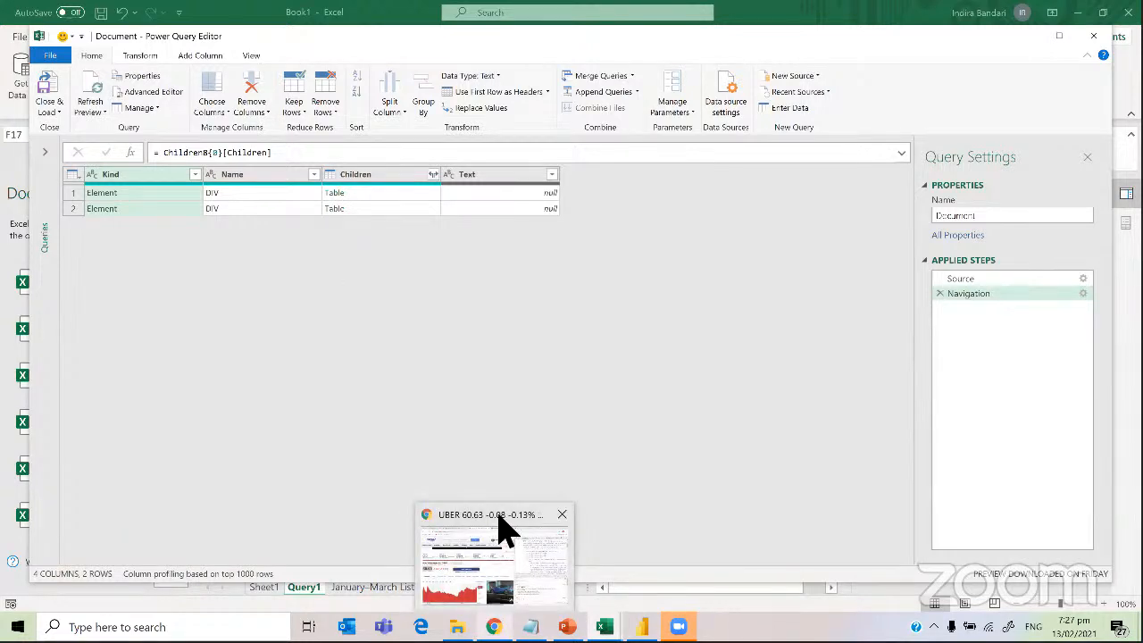
click(494, 536)
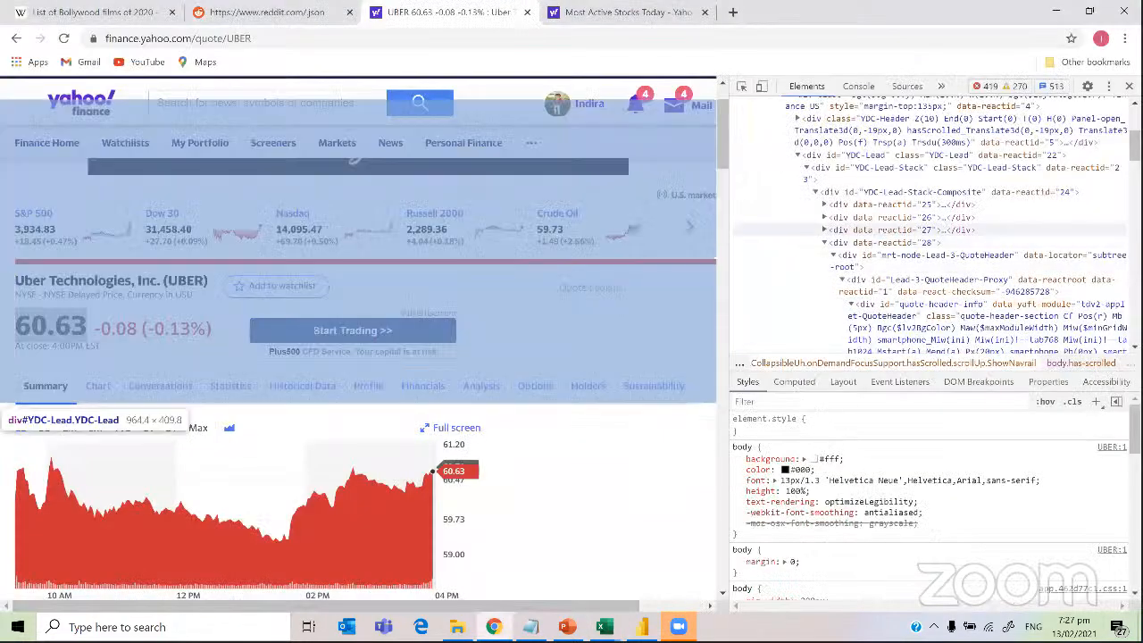
scroll(894, 250, down, 4)
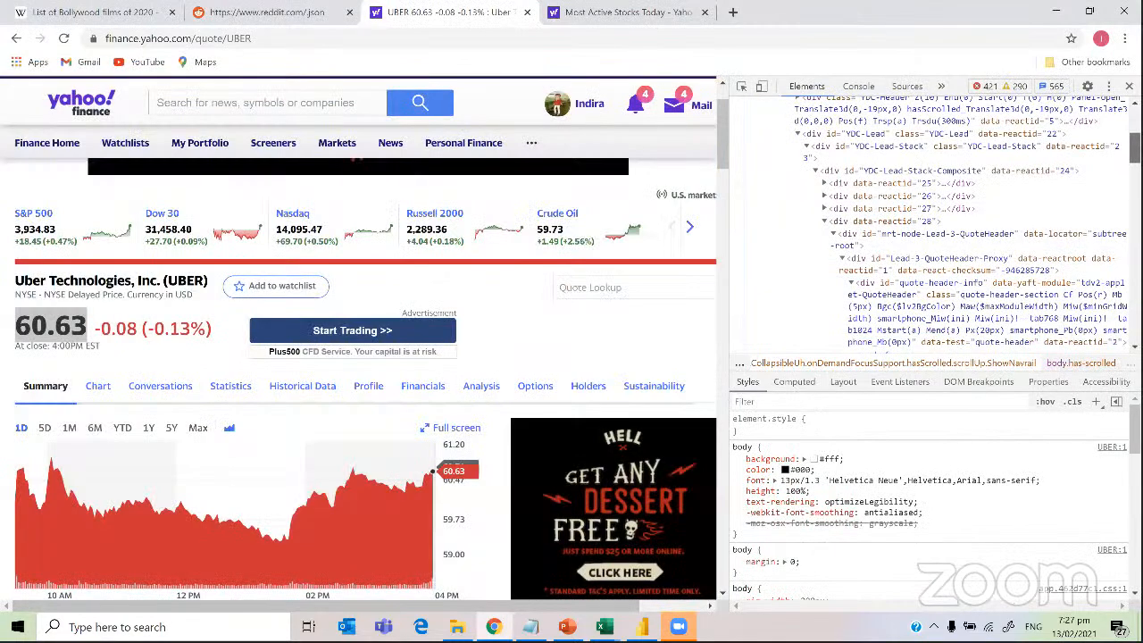
scroll(893, 259, down, 3)
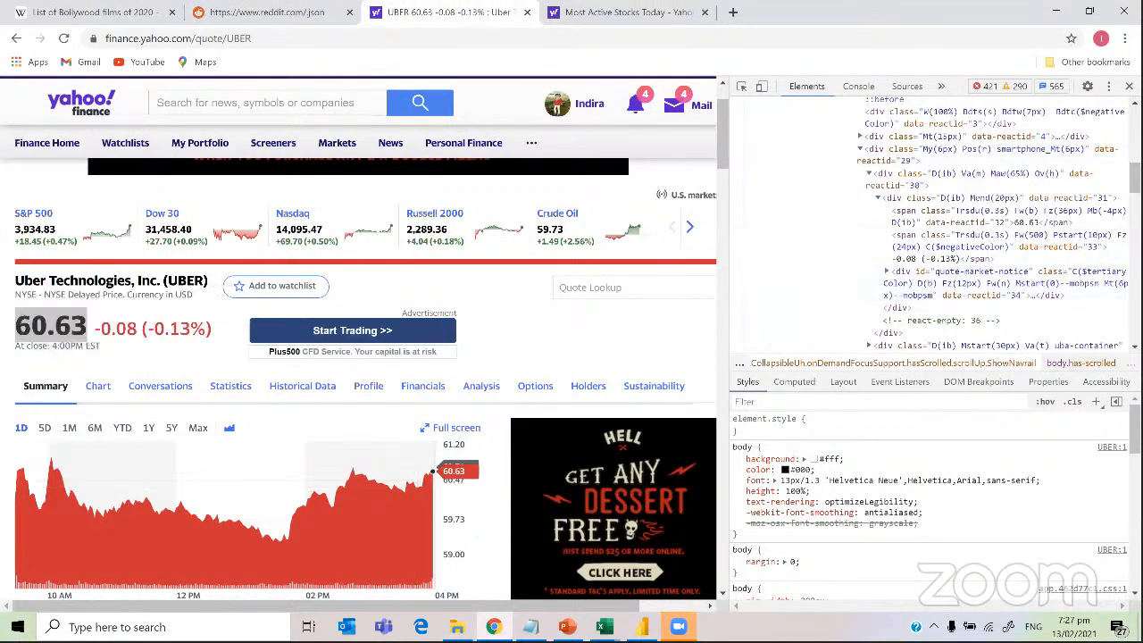
Review the HTML, Body and Div path notes in webscraping links.txt in Notepad, and return to the Power Query Editor
mouse_move(531, 627)
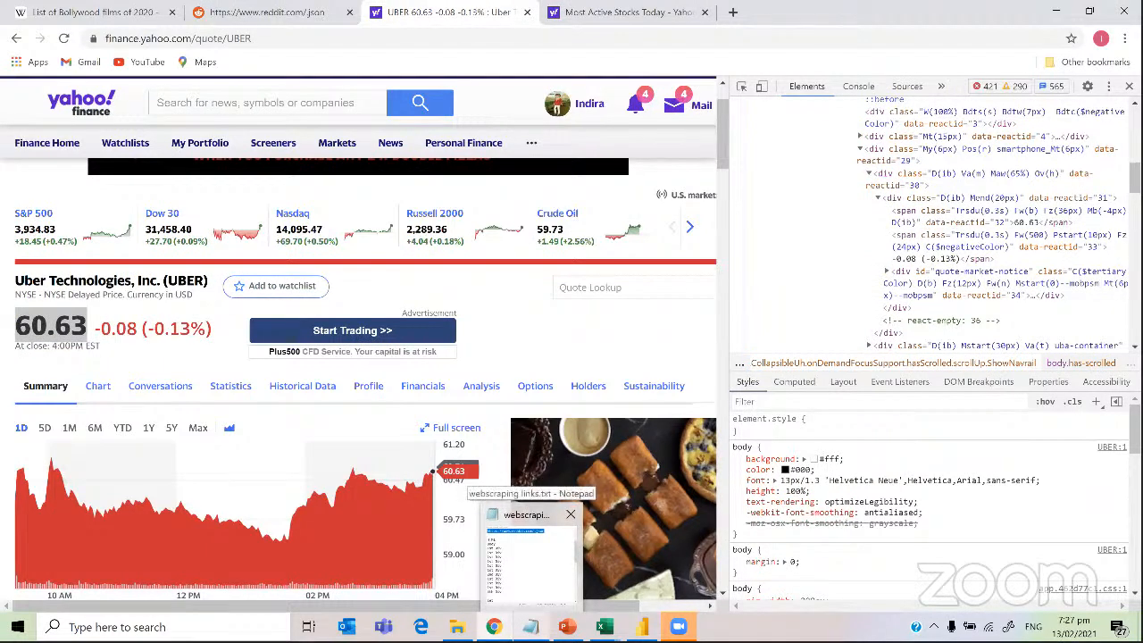
mouse_move(458, 627)
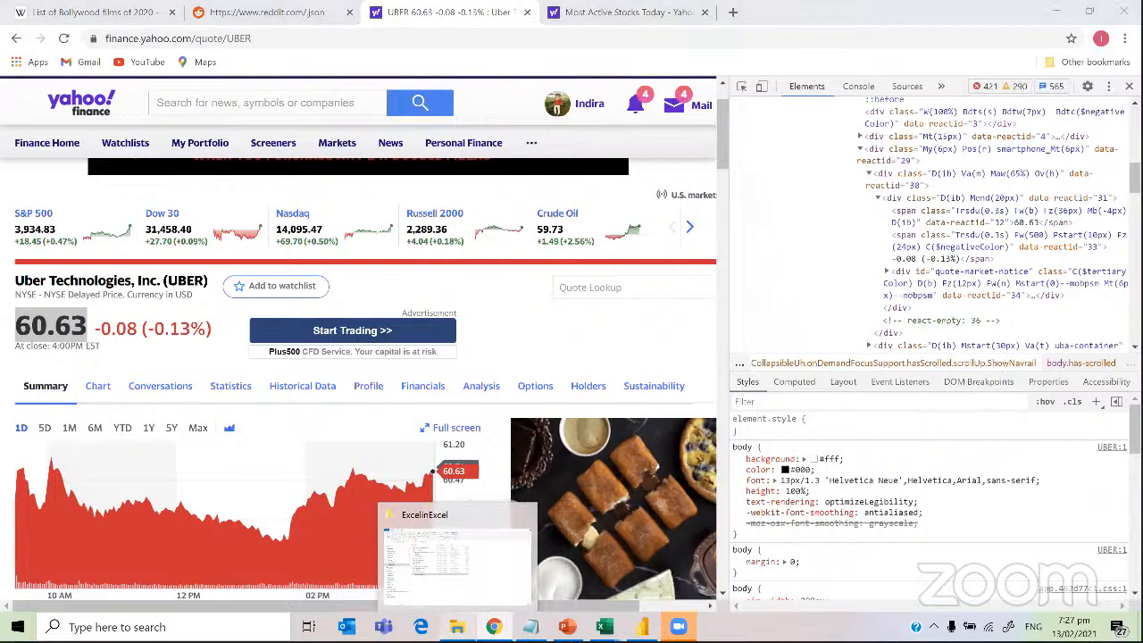
click(482, 572)
click(427, 485)
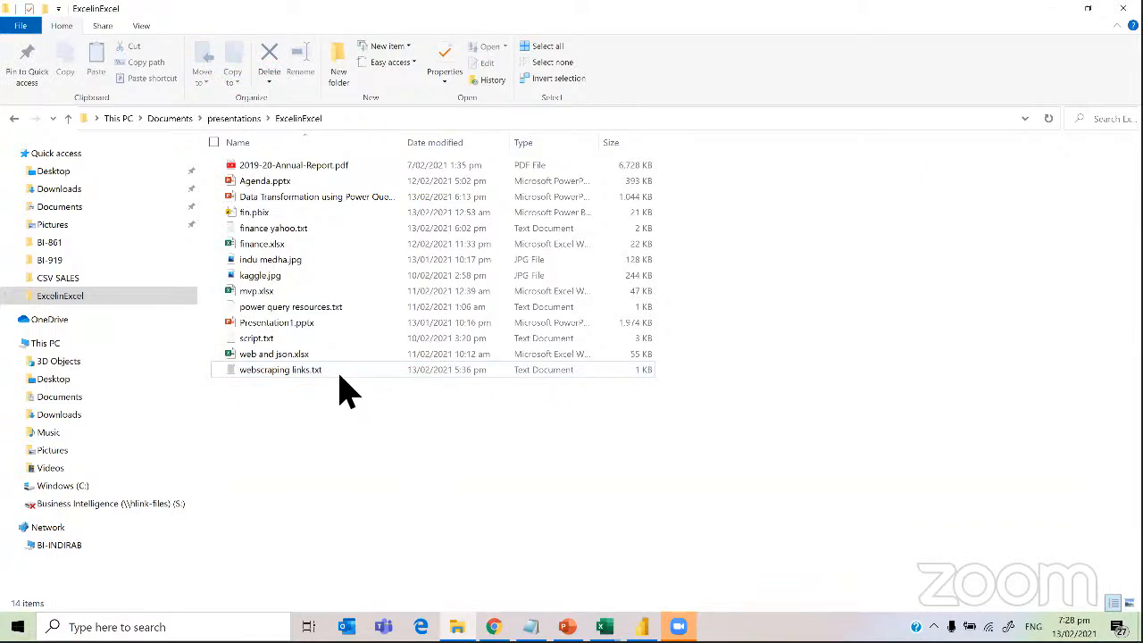
click(531, 627)
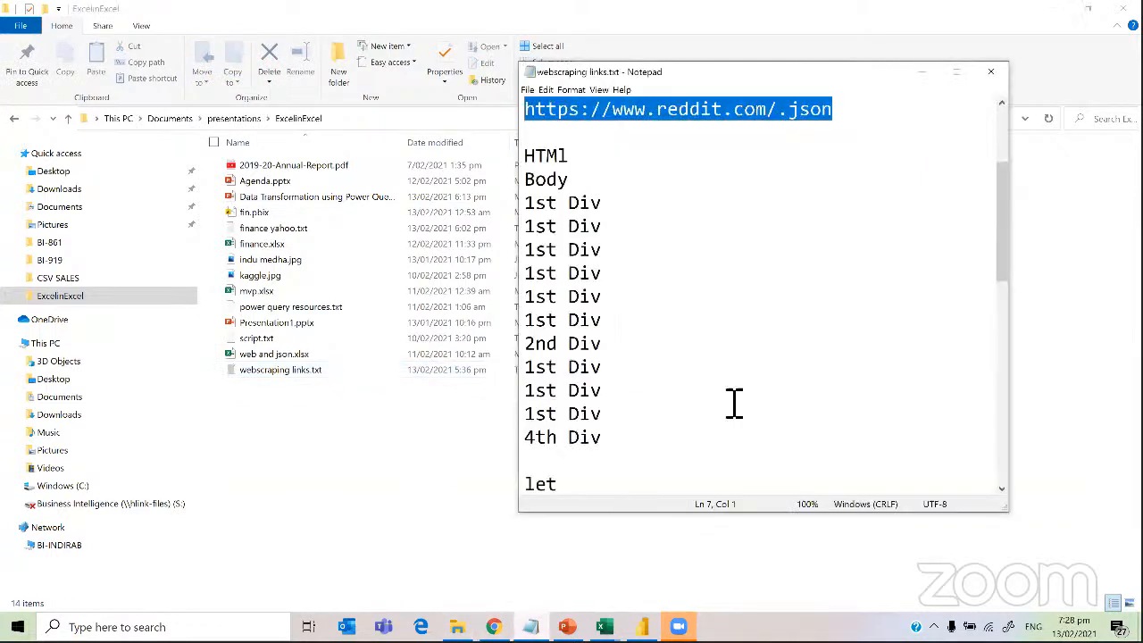
drag(998, 235, 1002, 357)
drag(1002, 302, 937, 123)
click(920, 70)
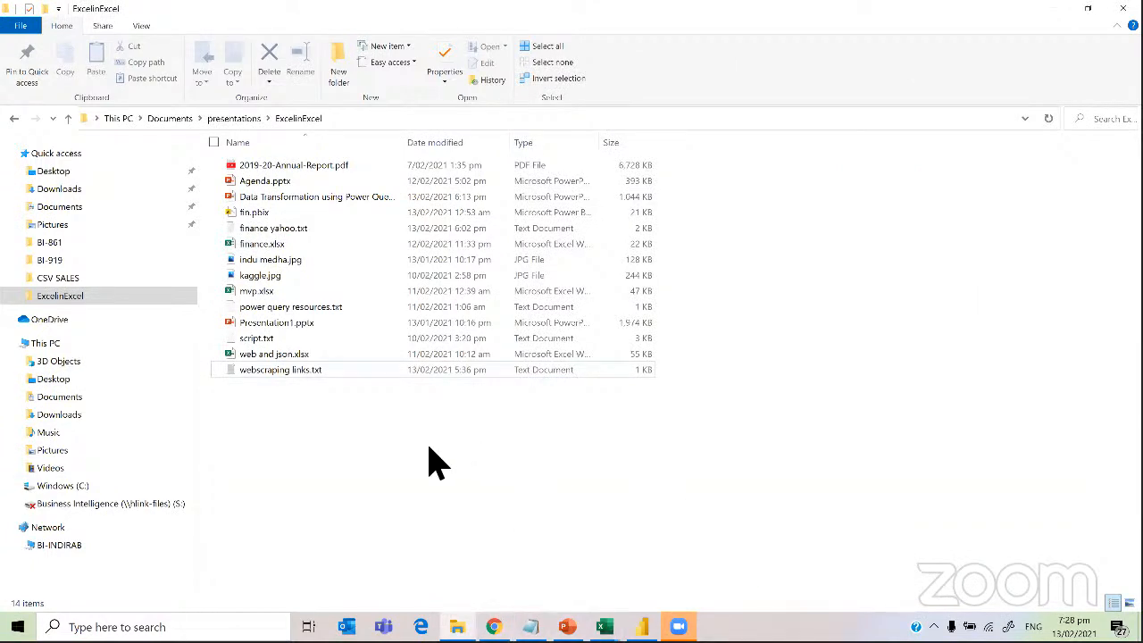
click(311, 357)
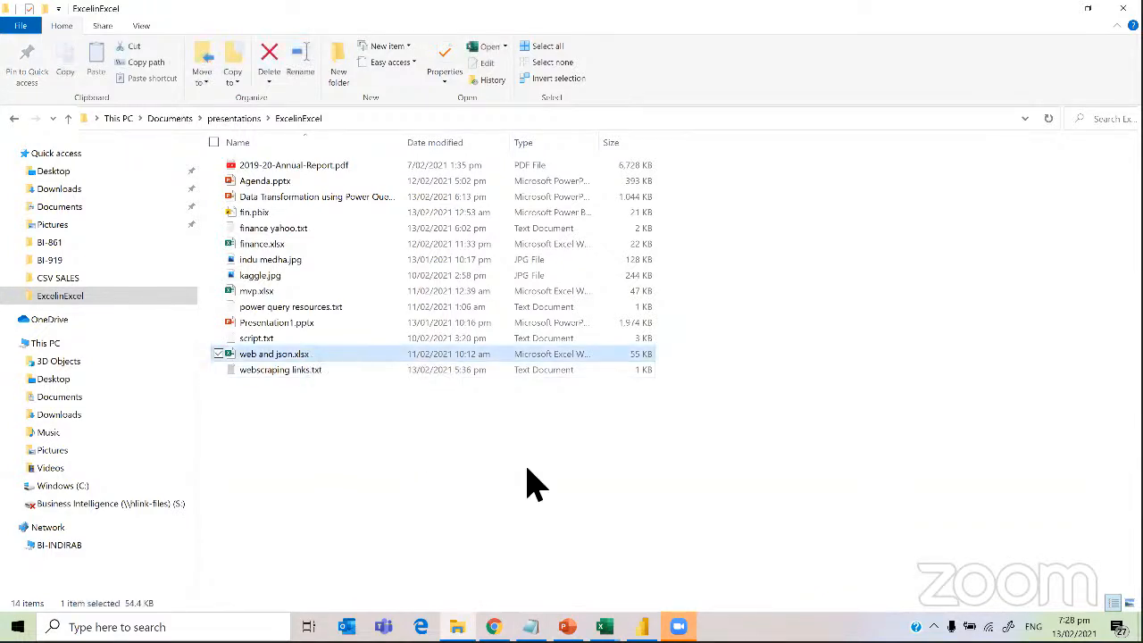
click(1052, 9)
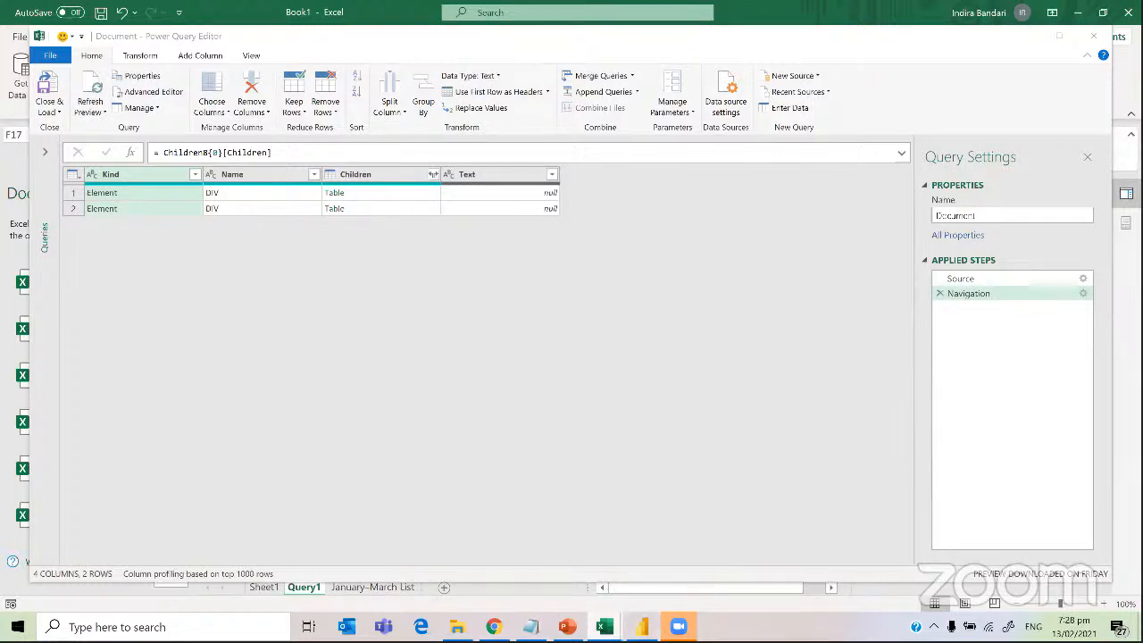
In the Power Query Editor, drill through the first DIV's nested child tables and select the share price in the Text column
mouse_move(604, 627)
click(741, 580)
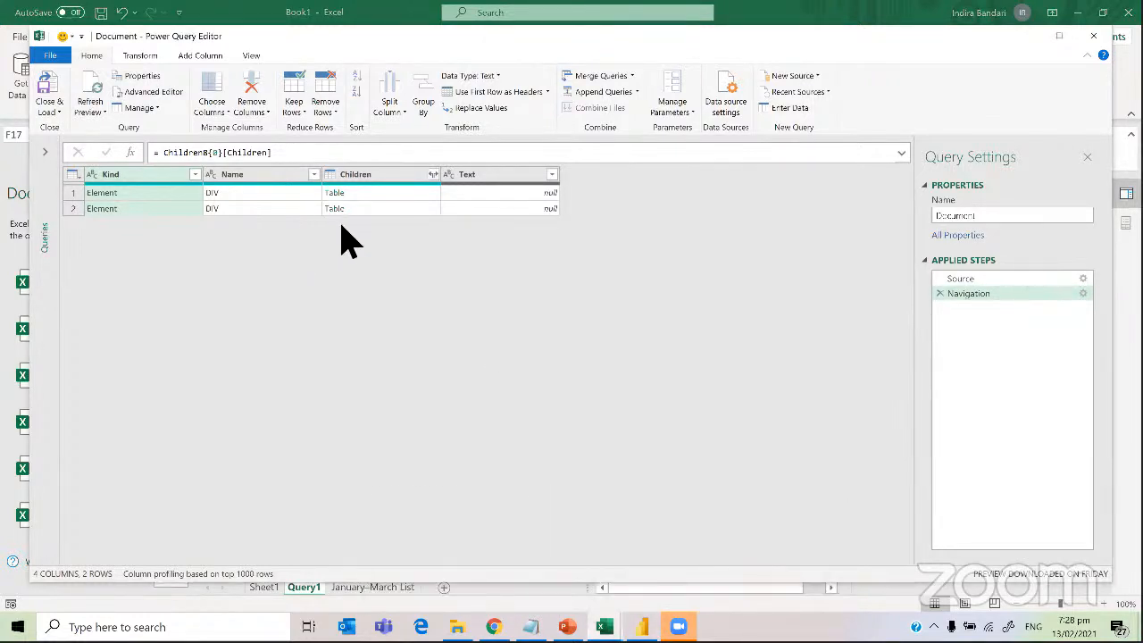
click(377, 194)
click(338, 193)
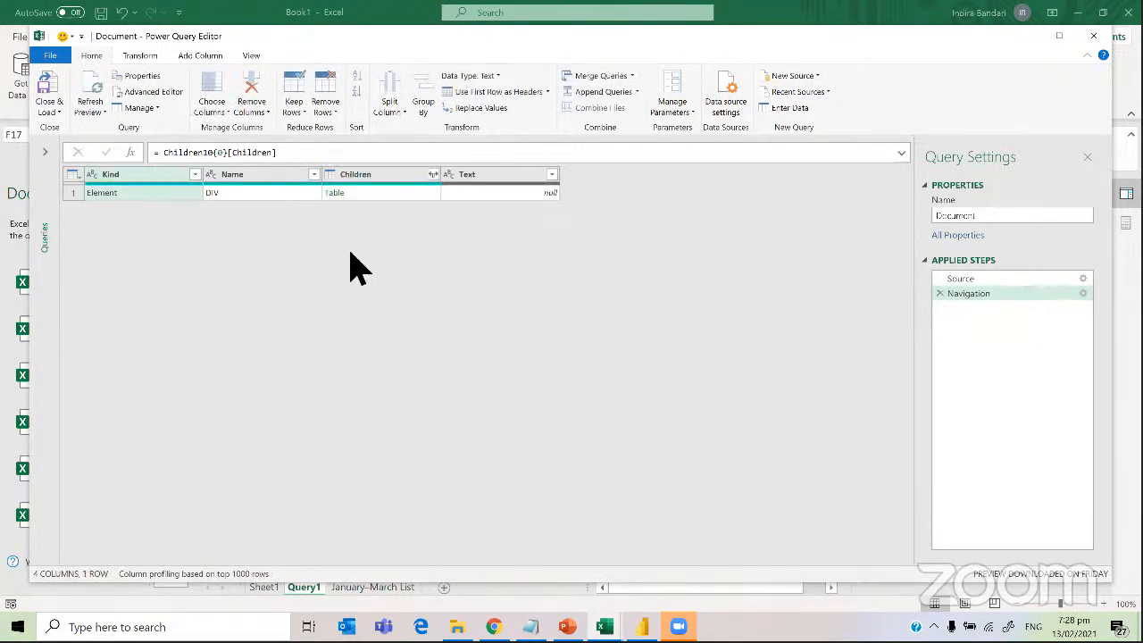
click(332, 193)
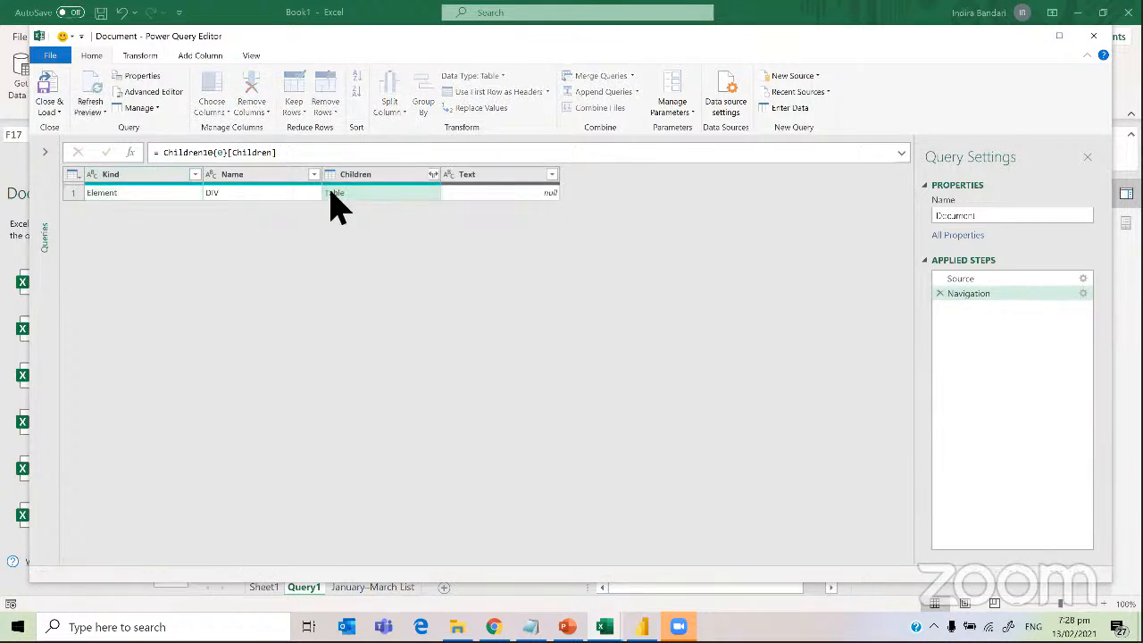
click(335, 193)
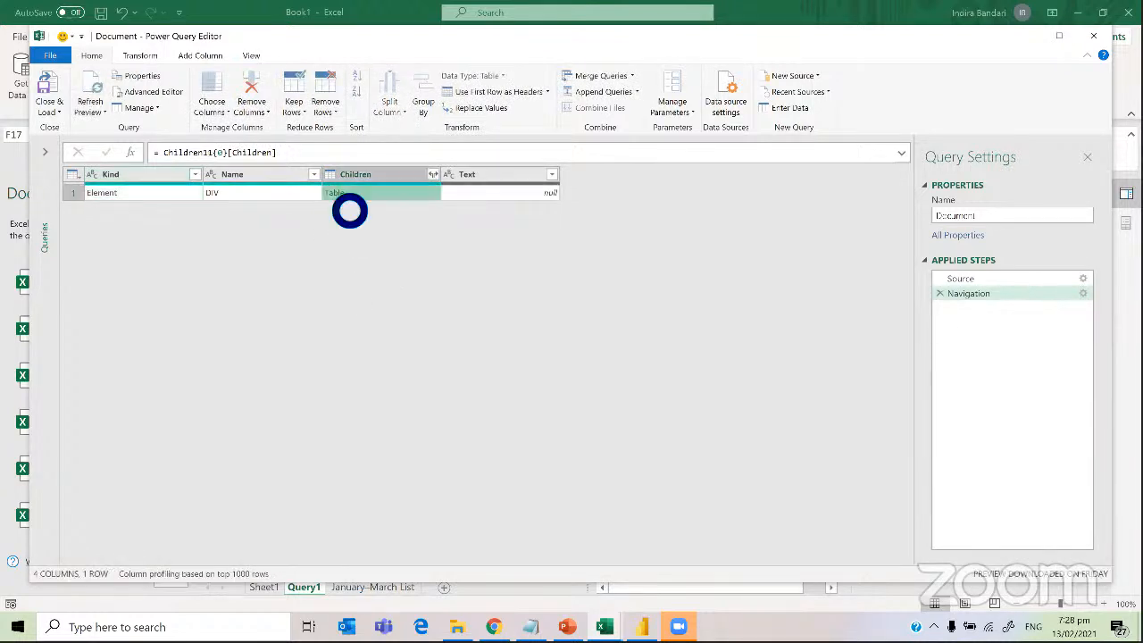
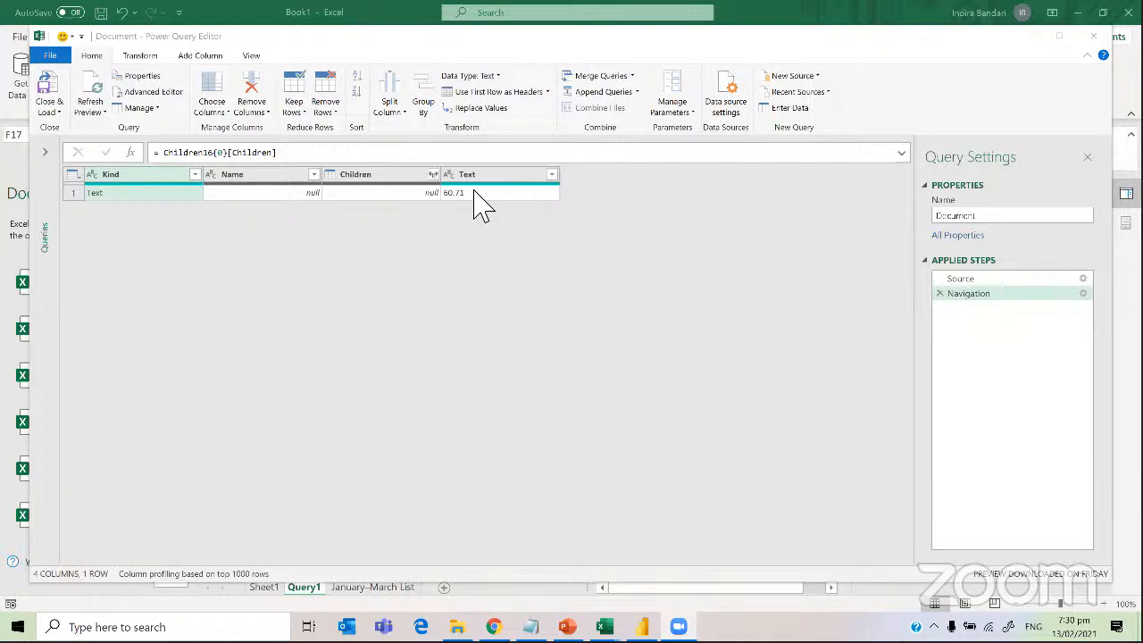
click(475, 191)
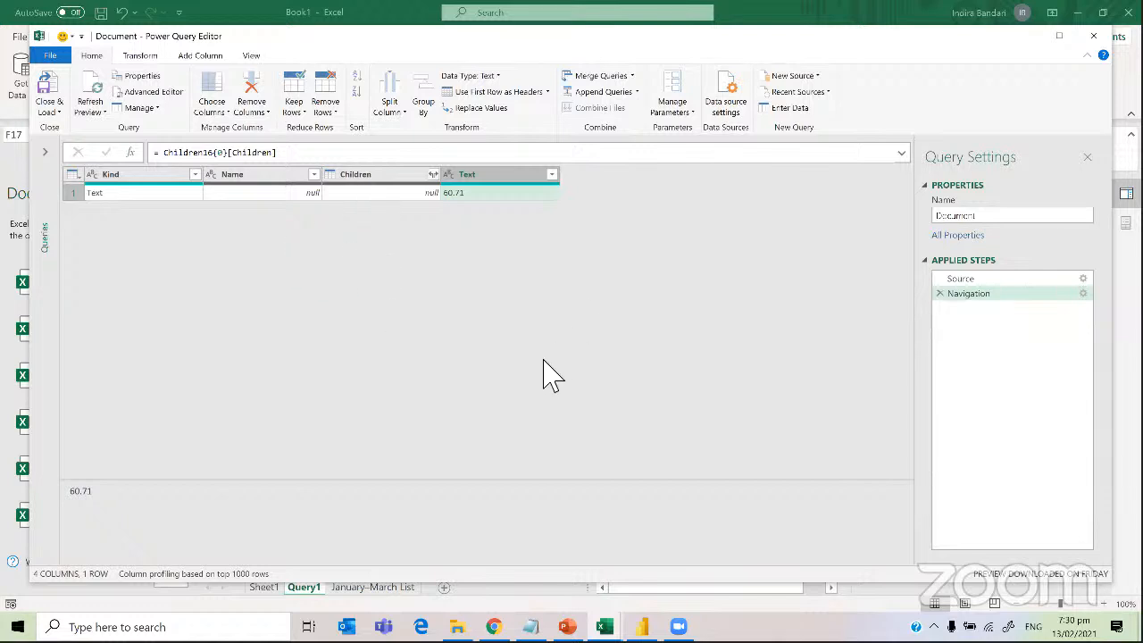
Review the Document query's code in the Advanced Editor, tidy the Children1 line and accept the code
click(166, 94)
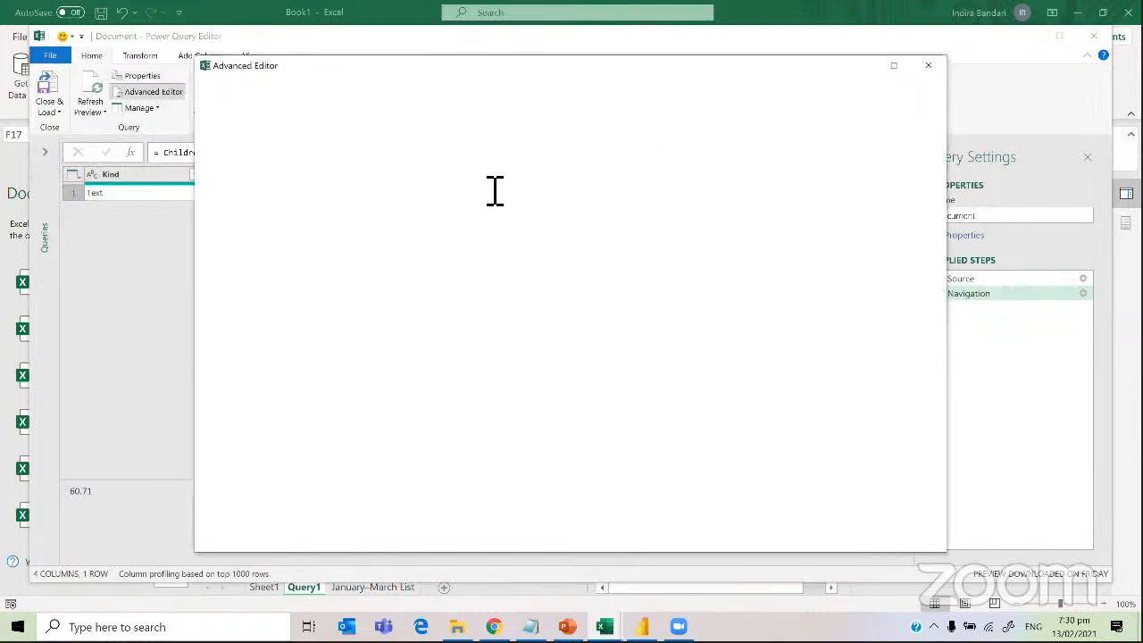
click(262, 192)
key(BackSpace)
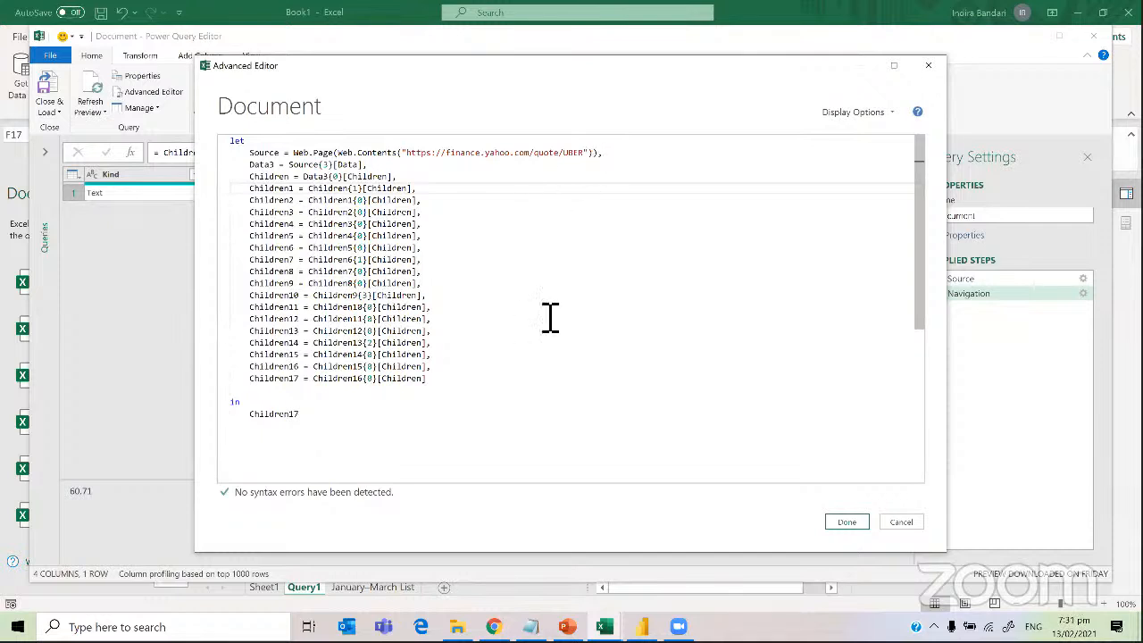
click(331, 427)
click(844, 523)
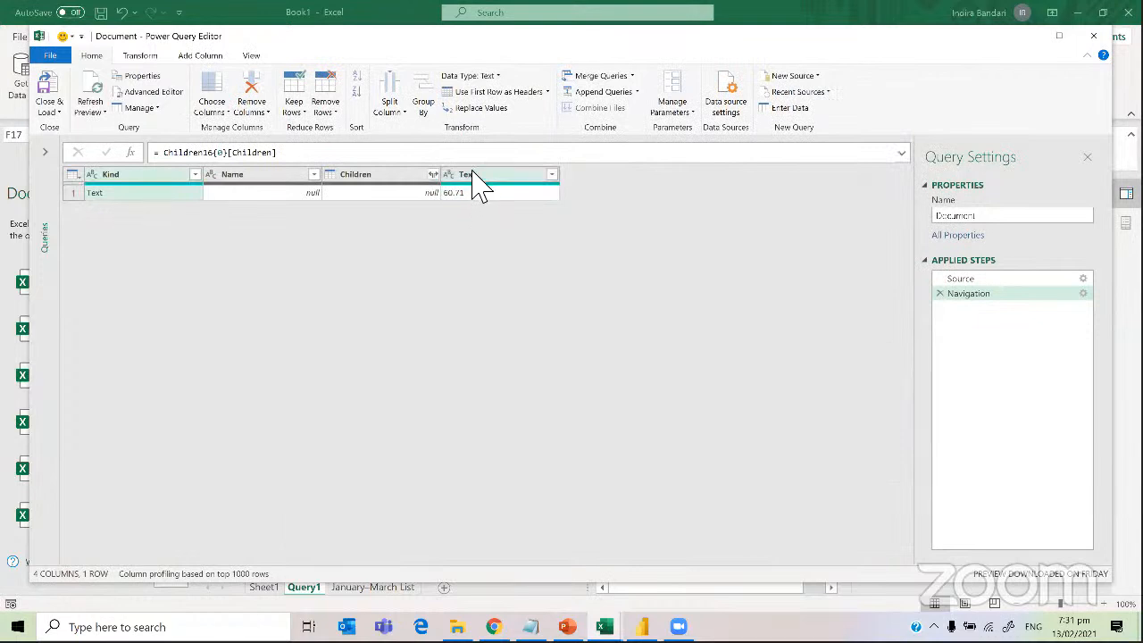
Remove all columns except Text from the Document query
click(474, 176)
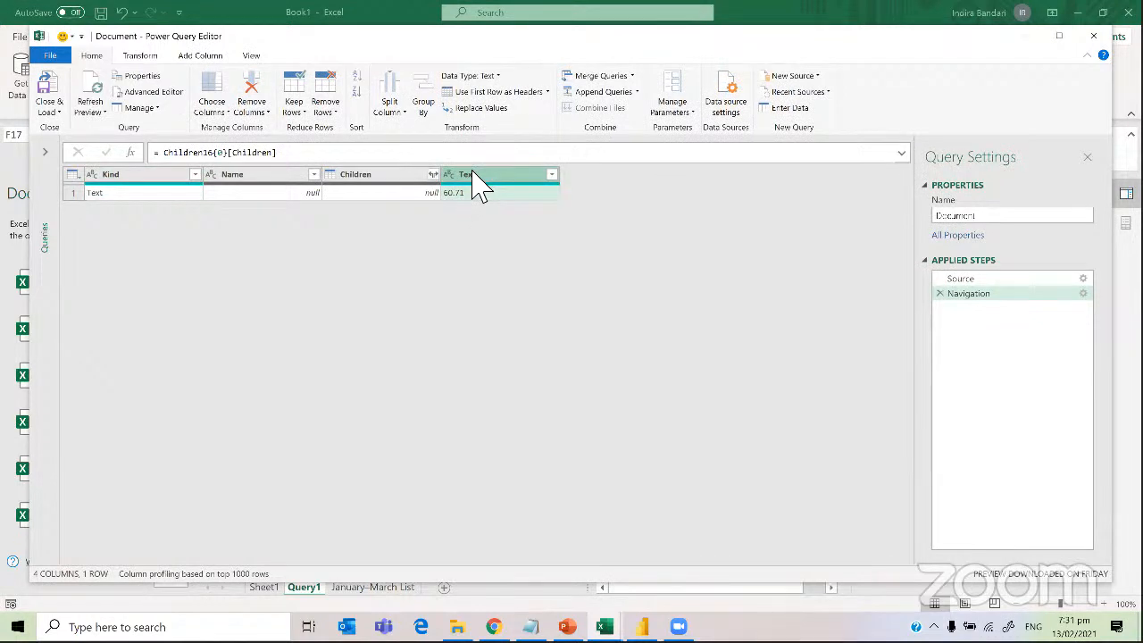
click(266, 115)
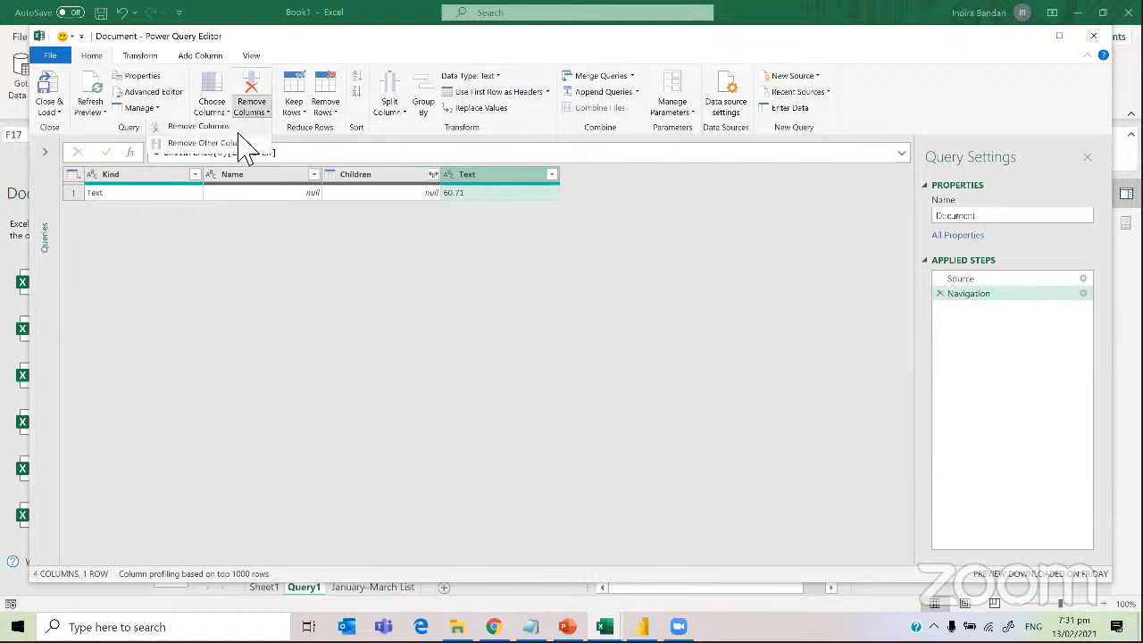
click(237, 144)
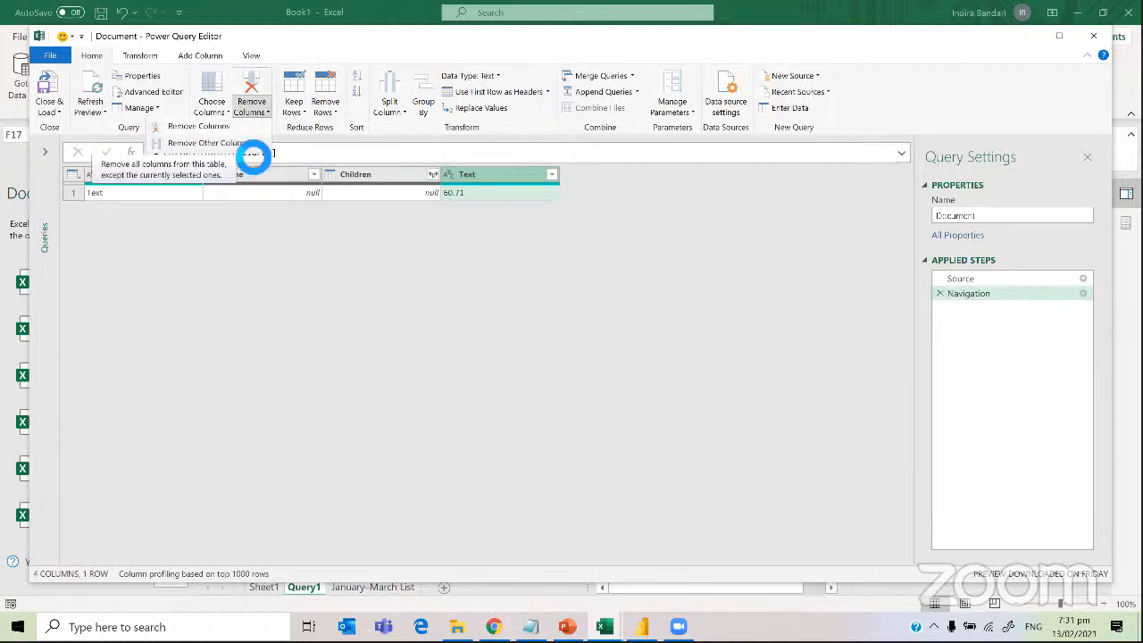
Close the query editor and load the Document query as a table on a new worksheet
click(49, 110)
click(55, 143)
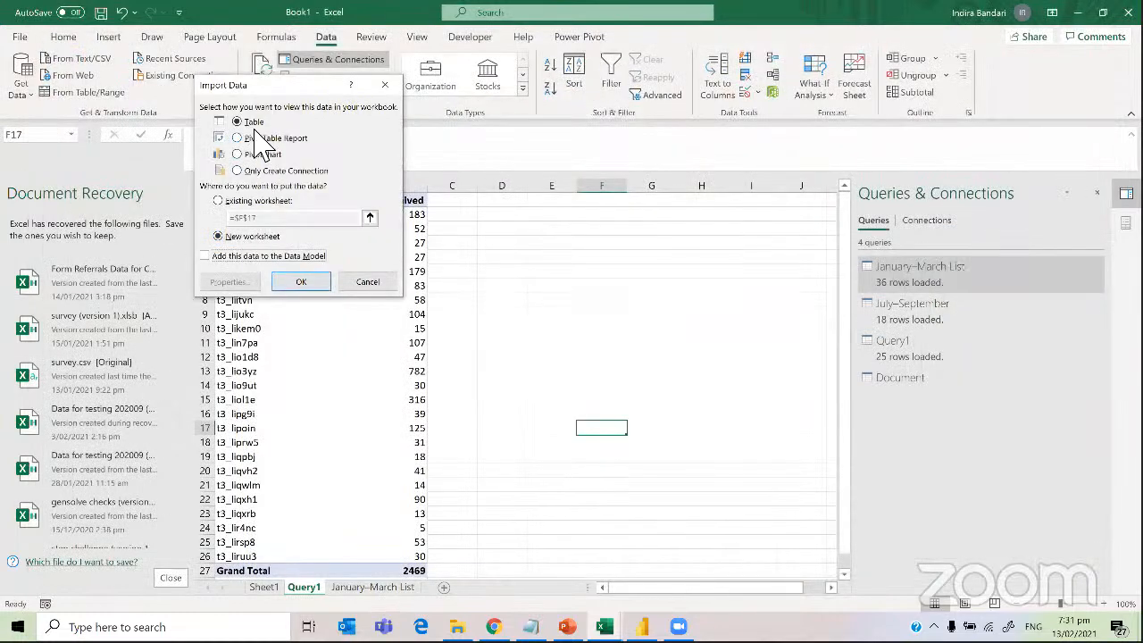
click(303, 282)
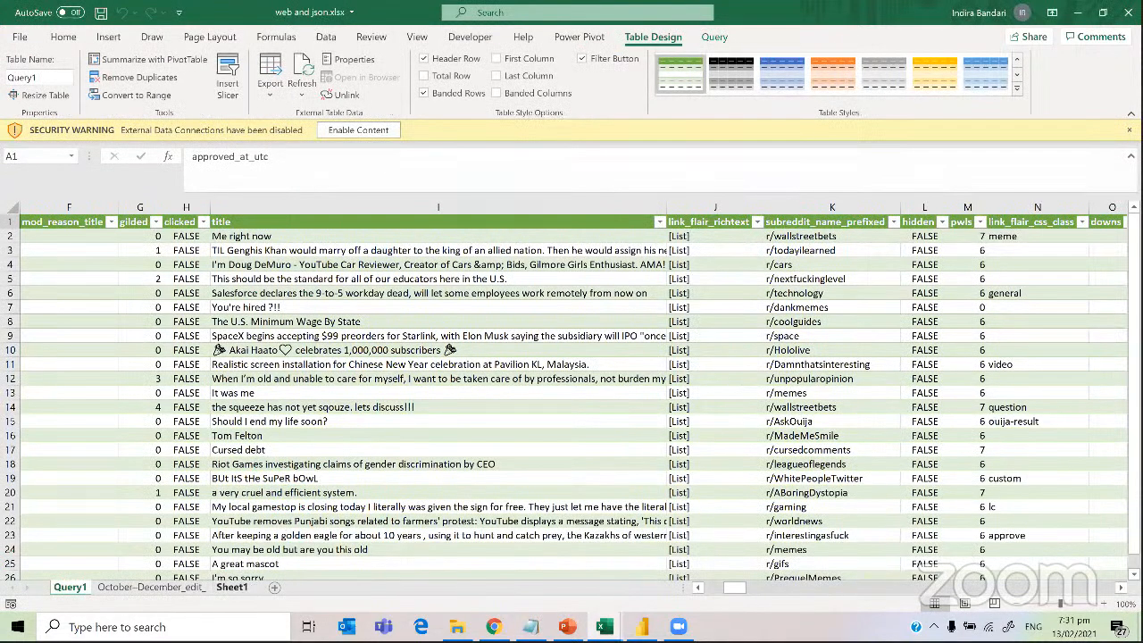
Enable the external data connections in web and json.xlsx and return to the Book1 workbook
click(379, 131)
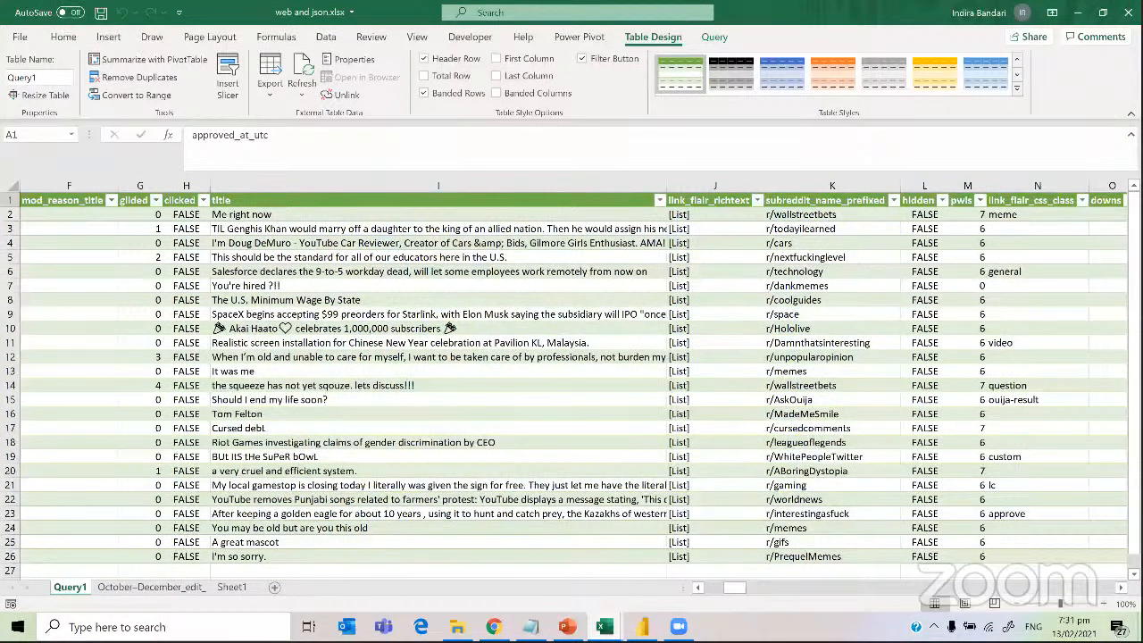
mouse_move(603, 627)
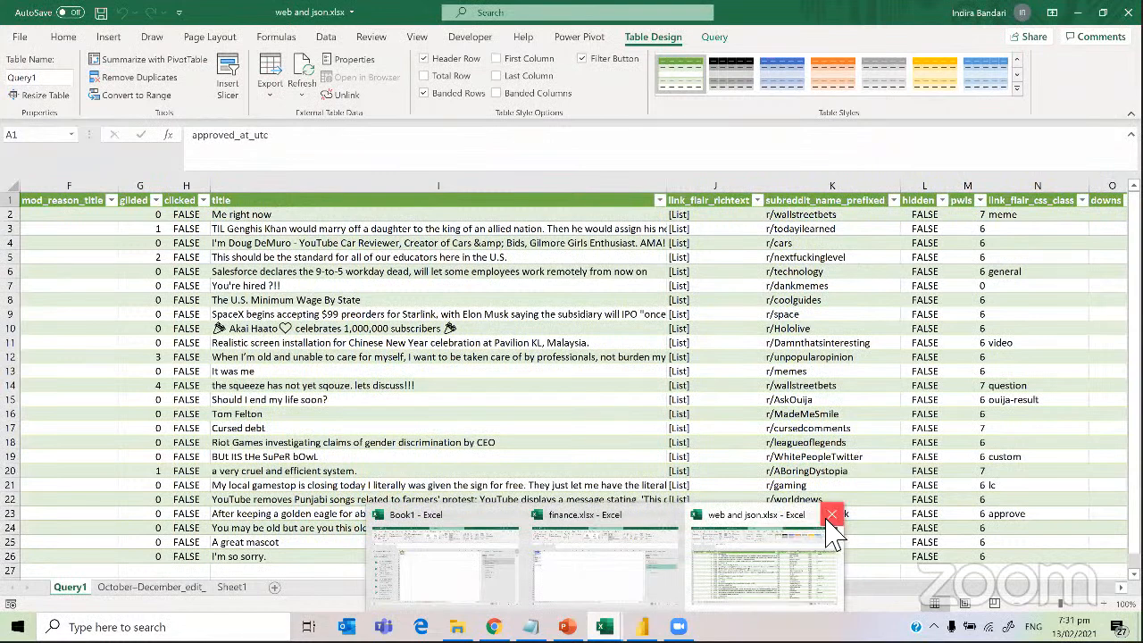
click(475, 525)
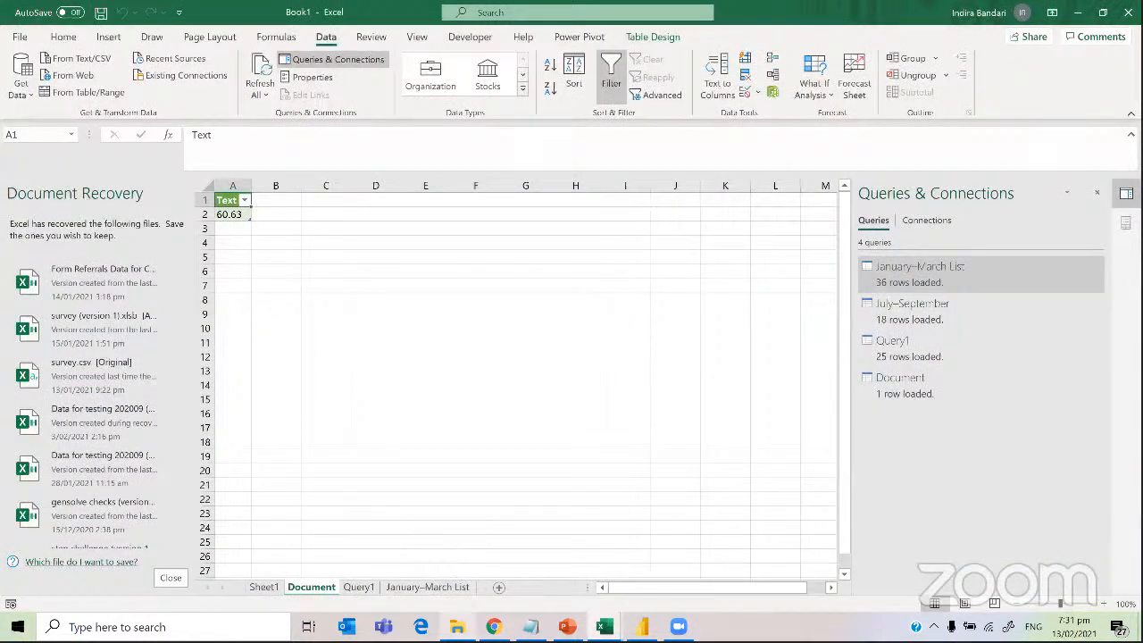
Switch to Chrome to check the share price on Yahoo's UBER quote page and look through the Most Active Stocks list
mouse_move(493, 626)
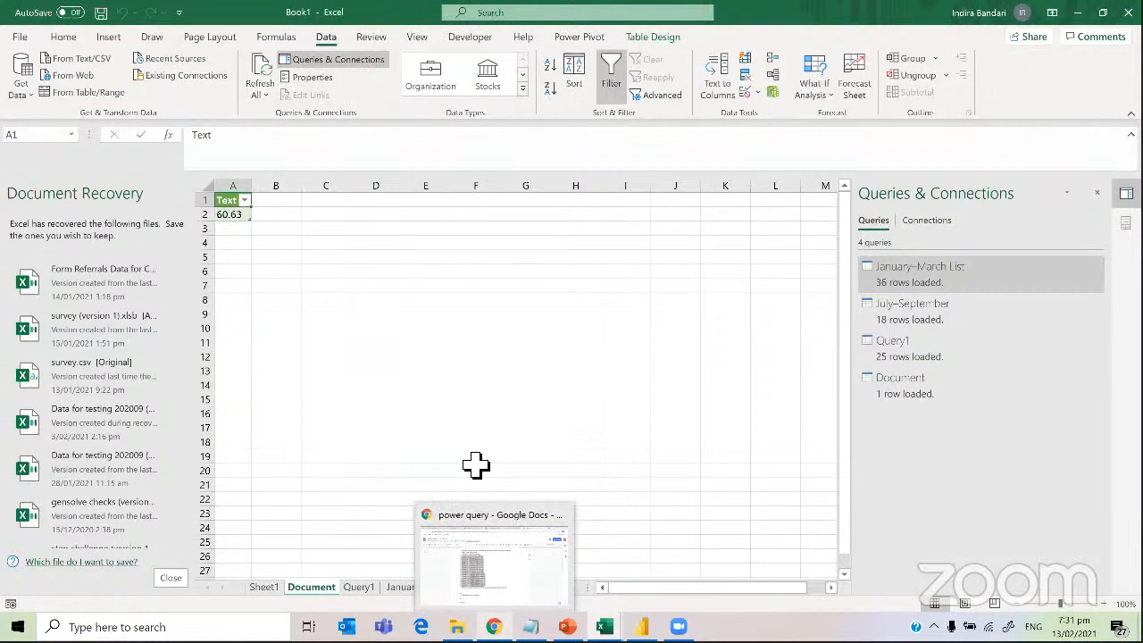
click(532, 406)
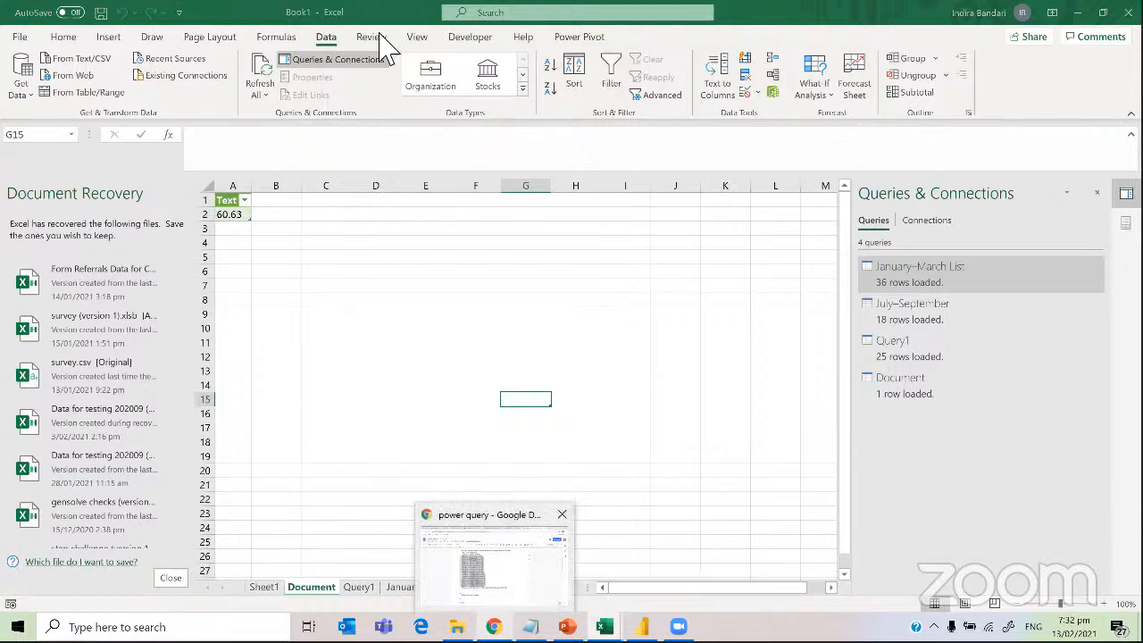
key(alt+Tab)
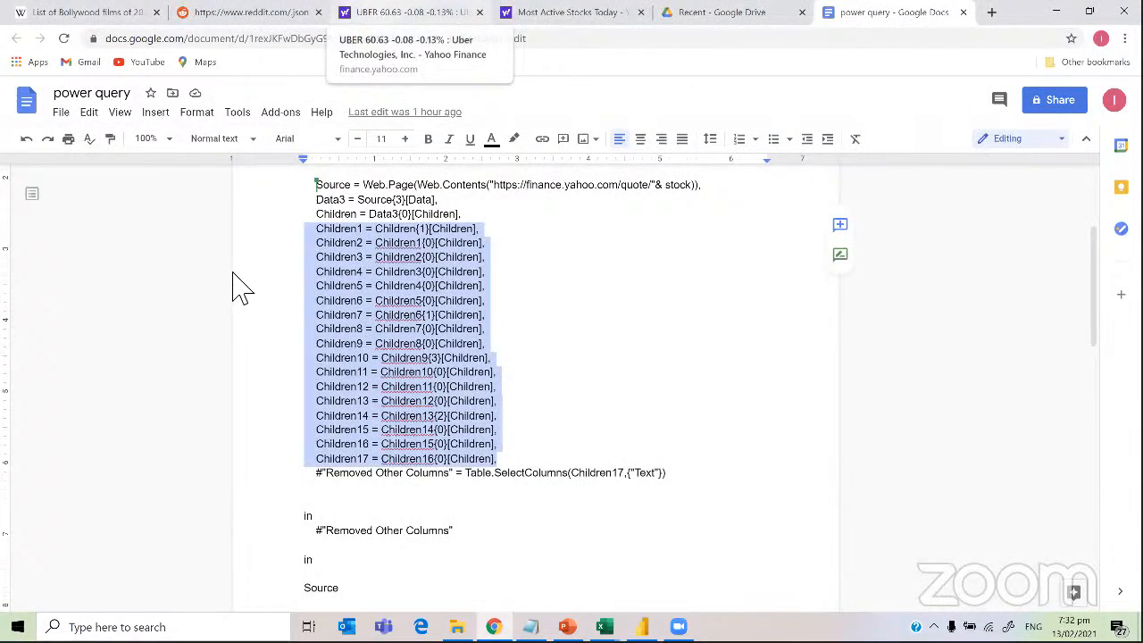
click(411, 13)
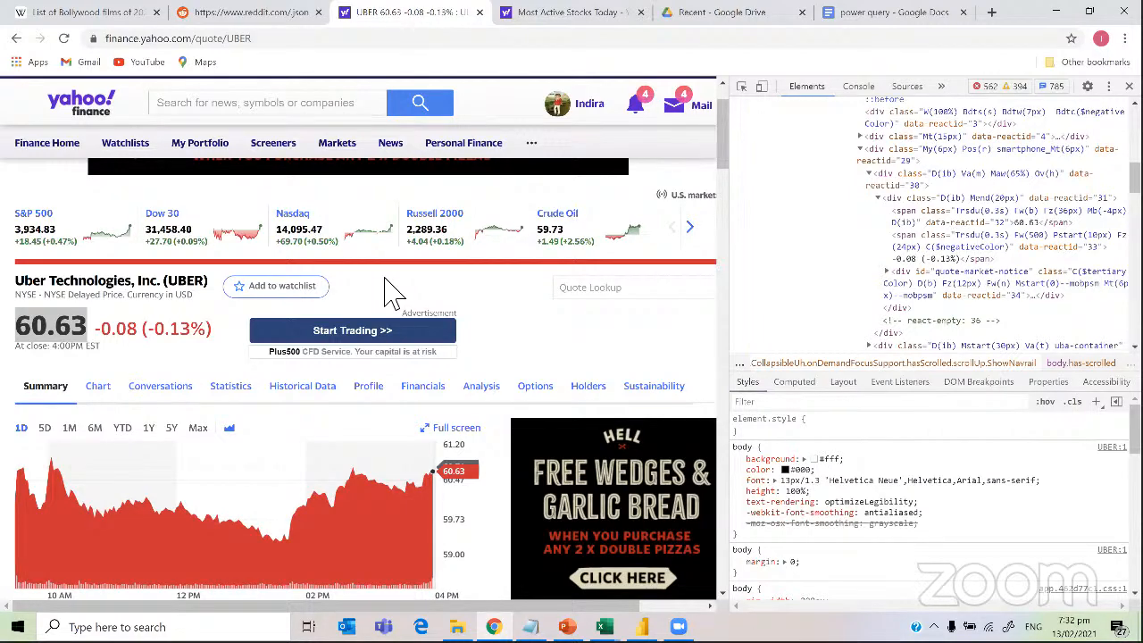
click(548, 20)
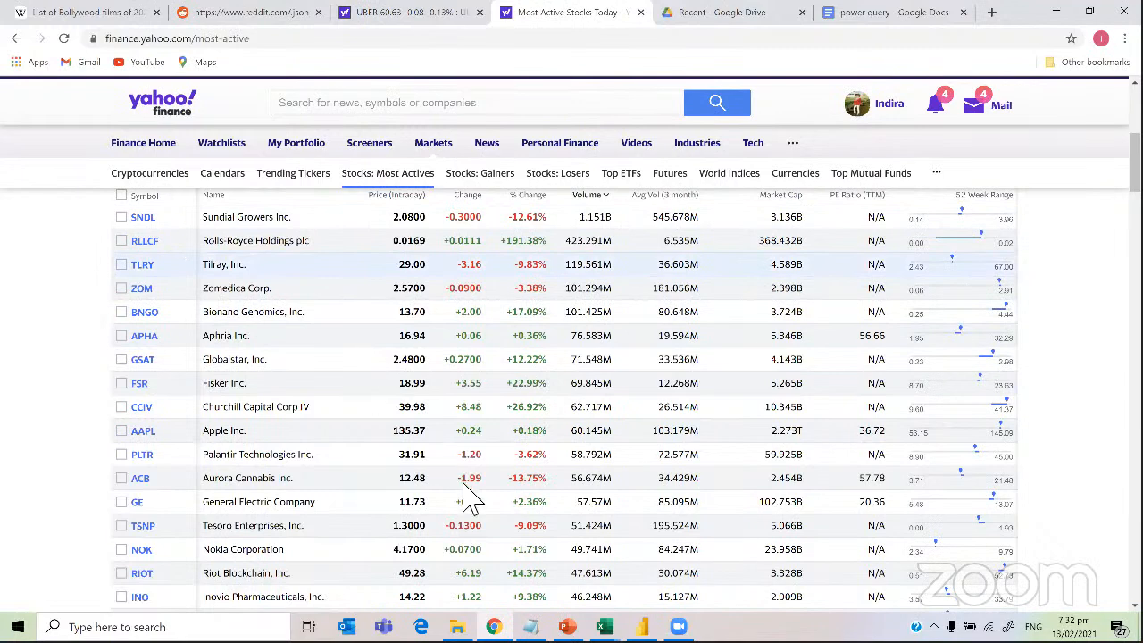
Return to Book1 and create a table with headers at cell A1 of Sheet1
click(605, 627)
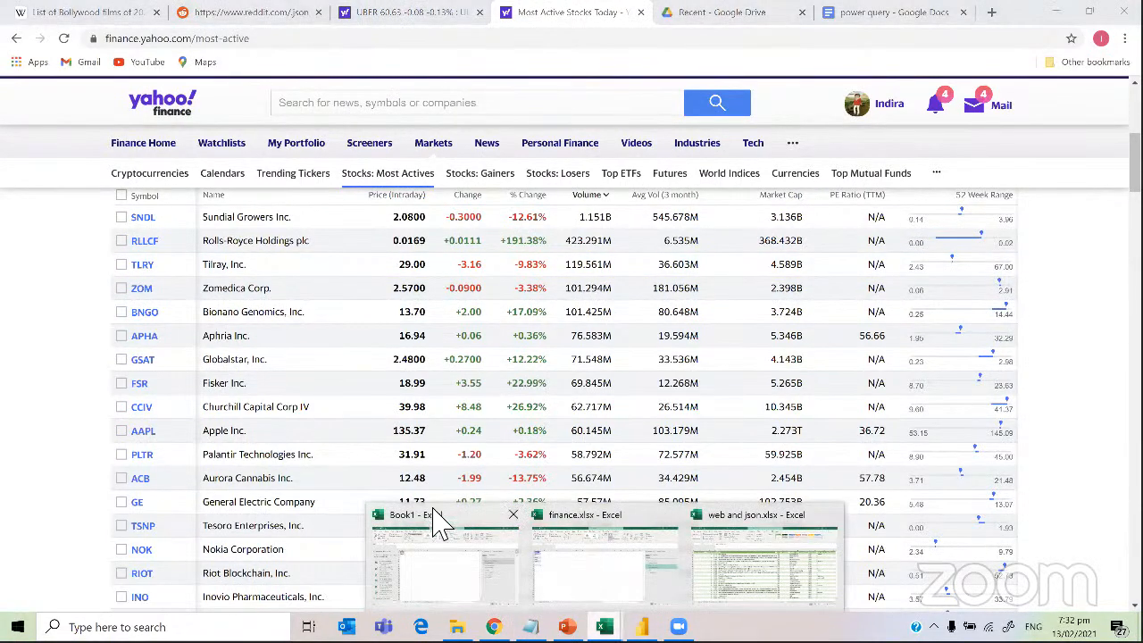
click(401, 545)
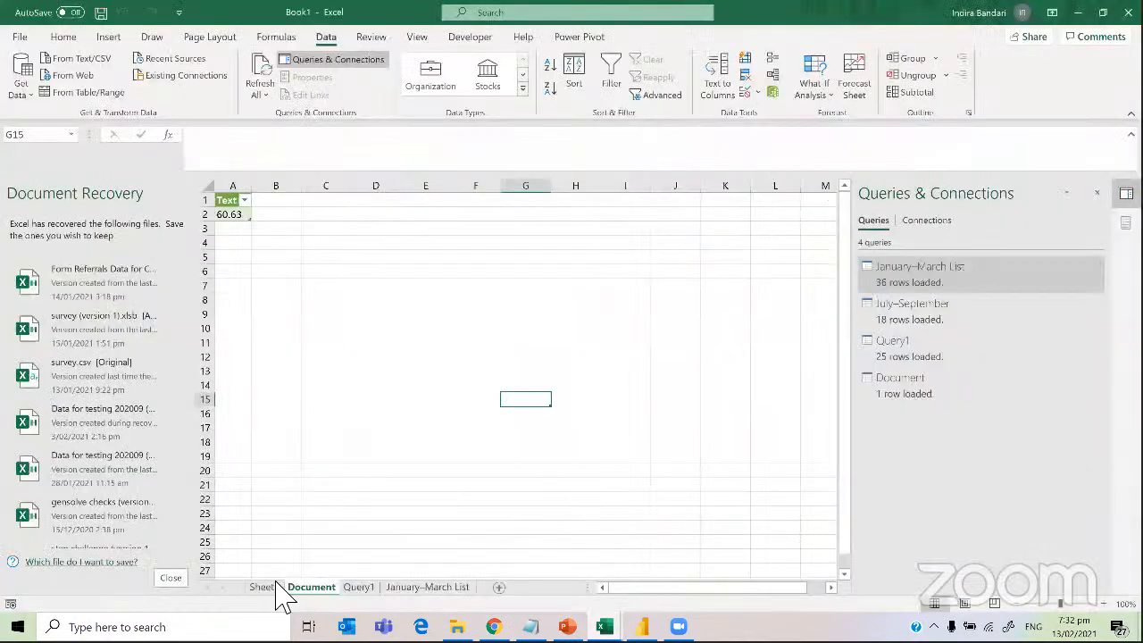
click(267, 587)
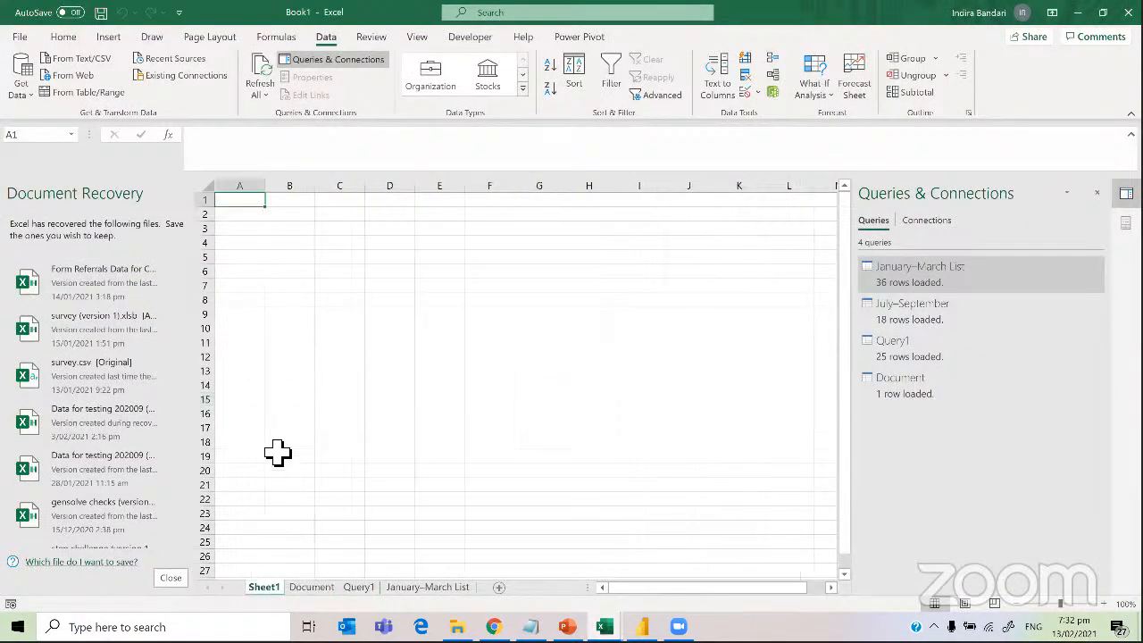
click(108, 37)
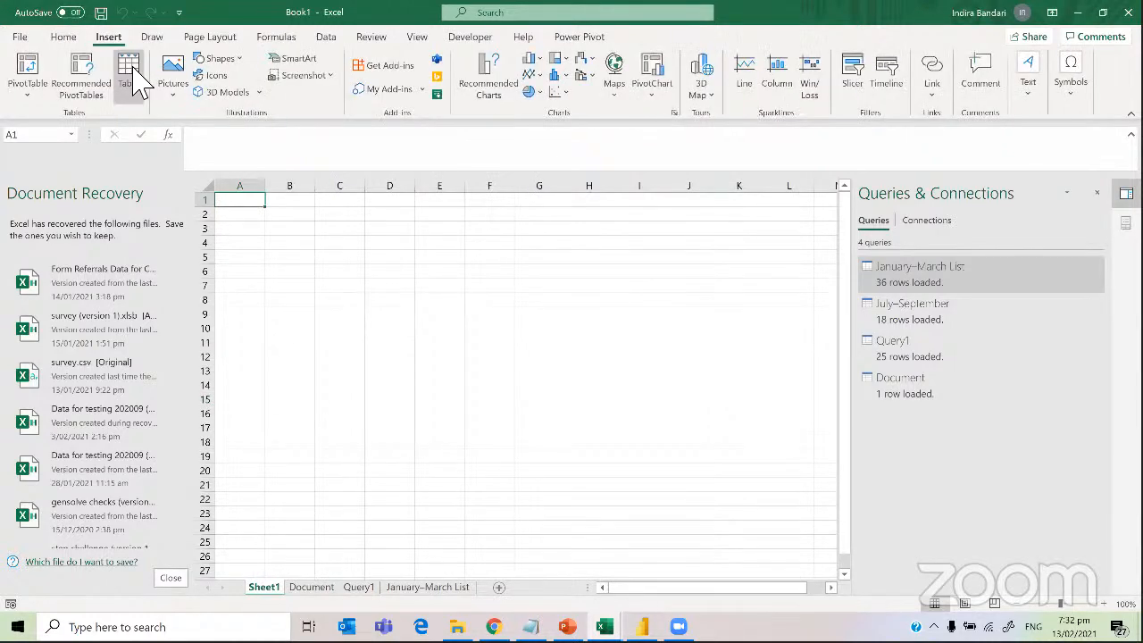
click(132, 71)
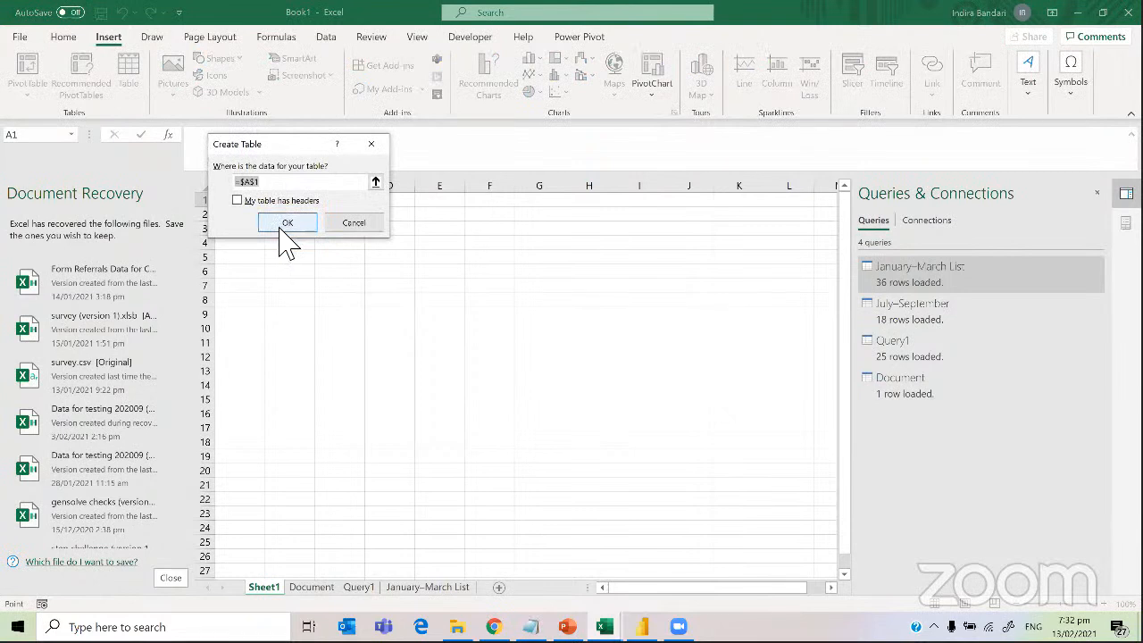
click(236, 200)
click(285, 224)
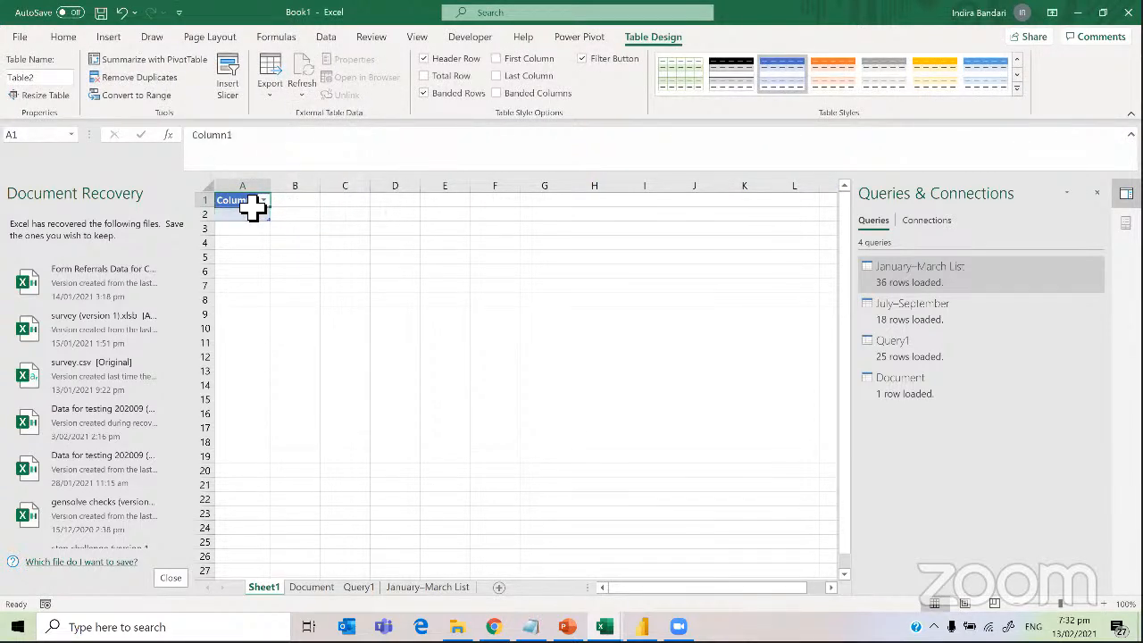
Name the table's column header Stock and enter UBER as its first stock symbol in cell A2
text(St)
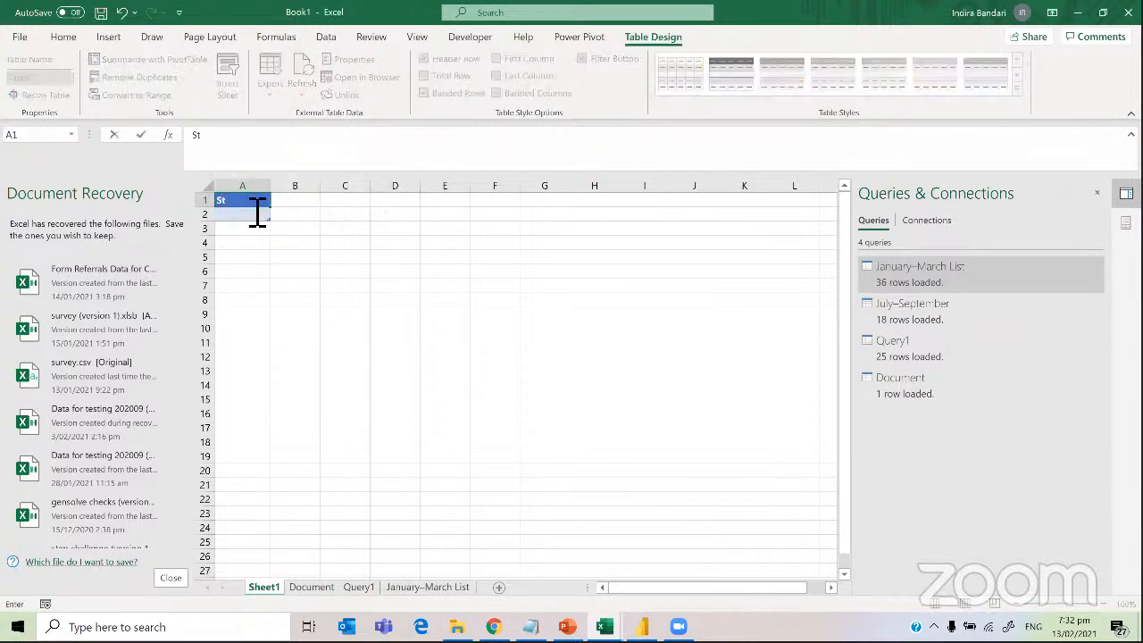
text(ock)
key(Return)
text(UB)
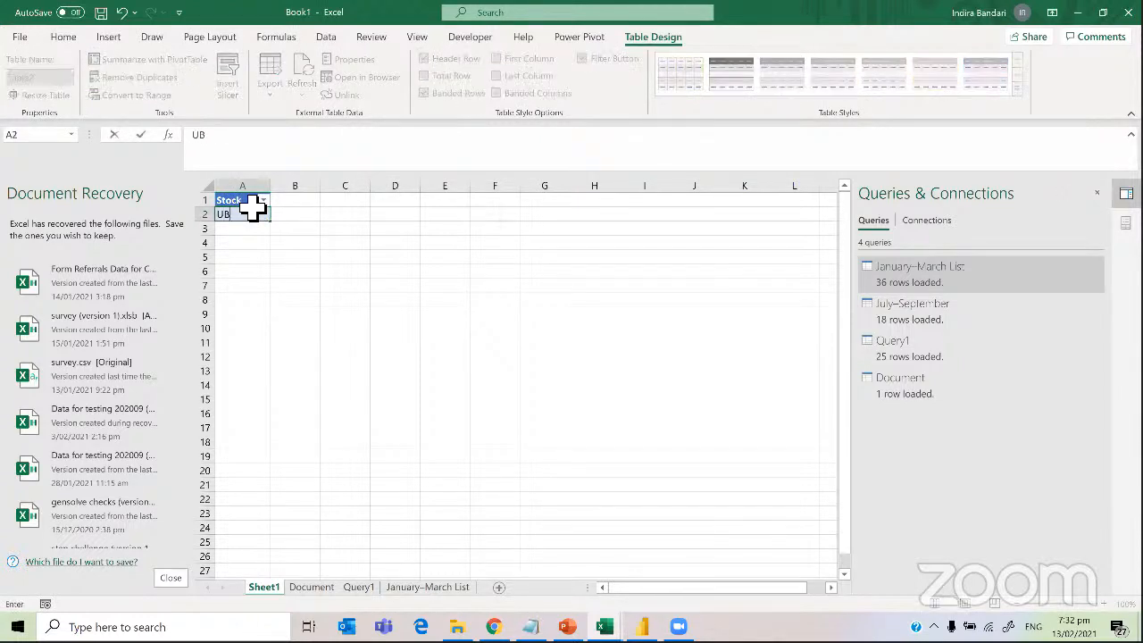
text(ER)
key(Return)
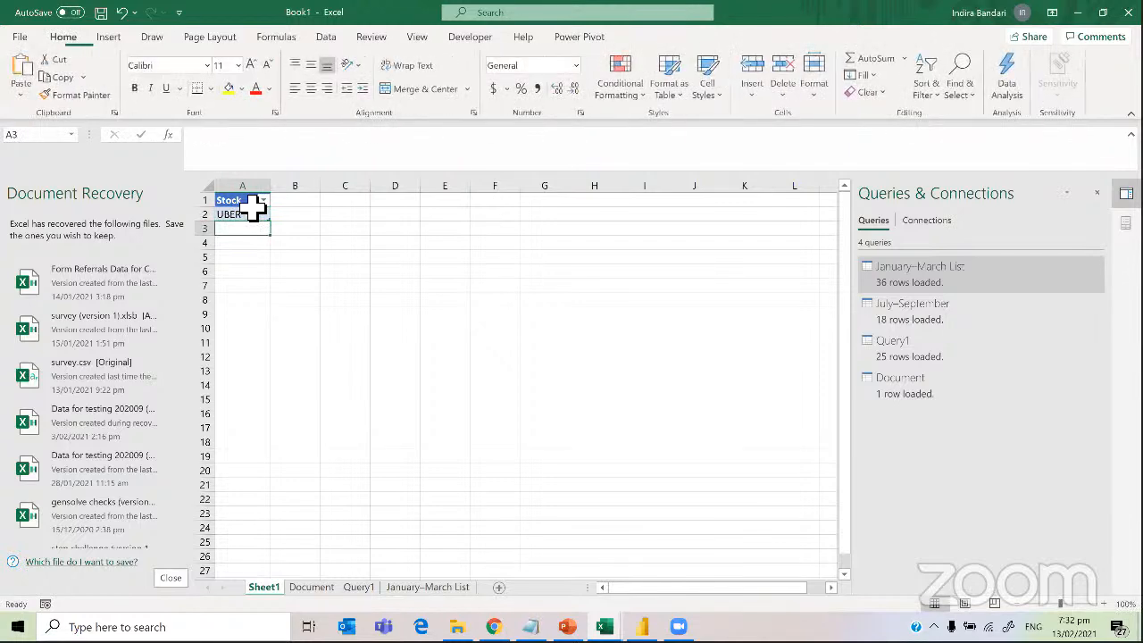
Add the stock symbols MSFT, APPL, GOOGL and NOK in the rows below UBER
text(M)
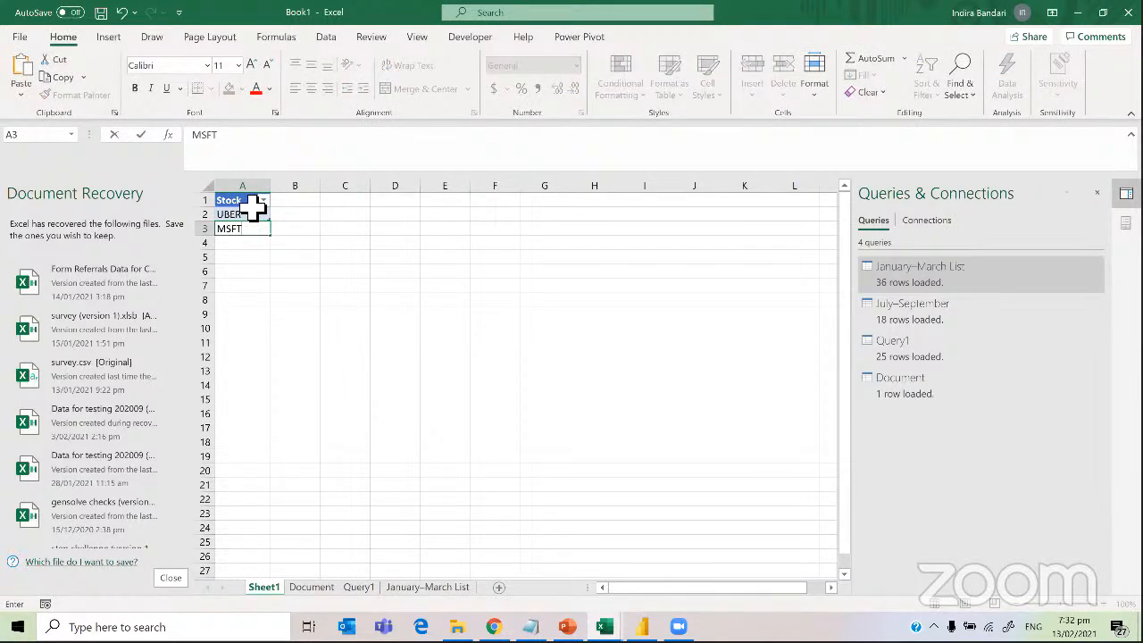
text(SFT)
key(Return)
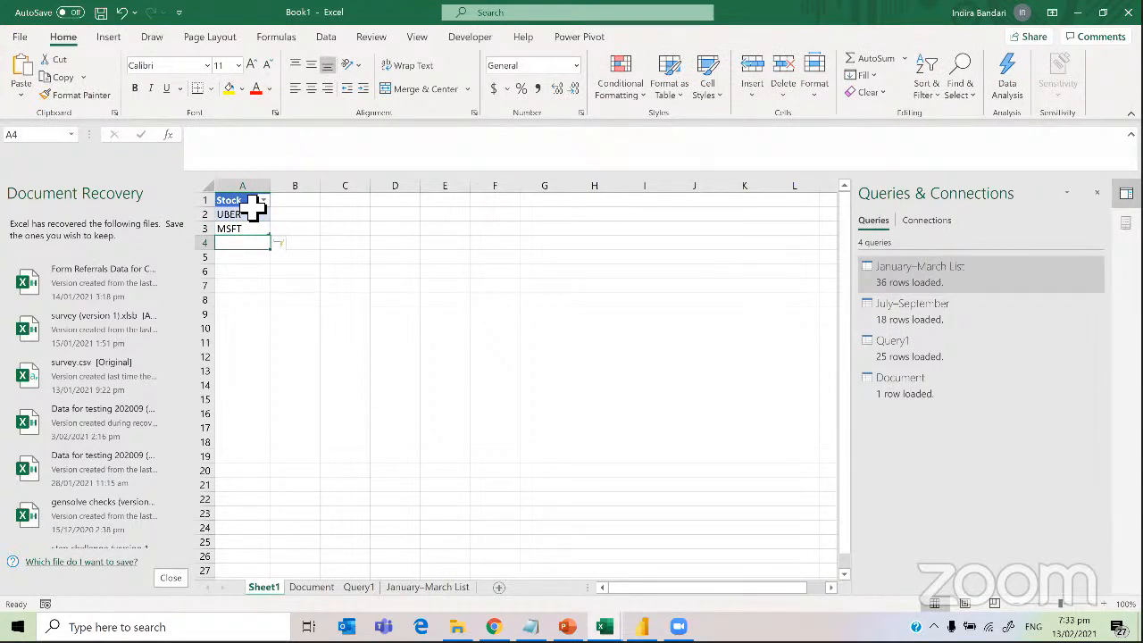
text(APPL)
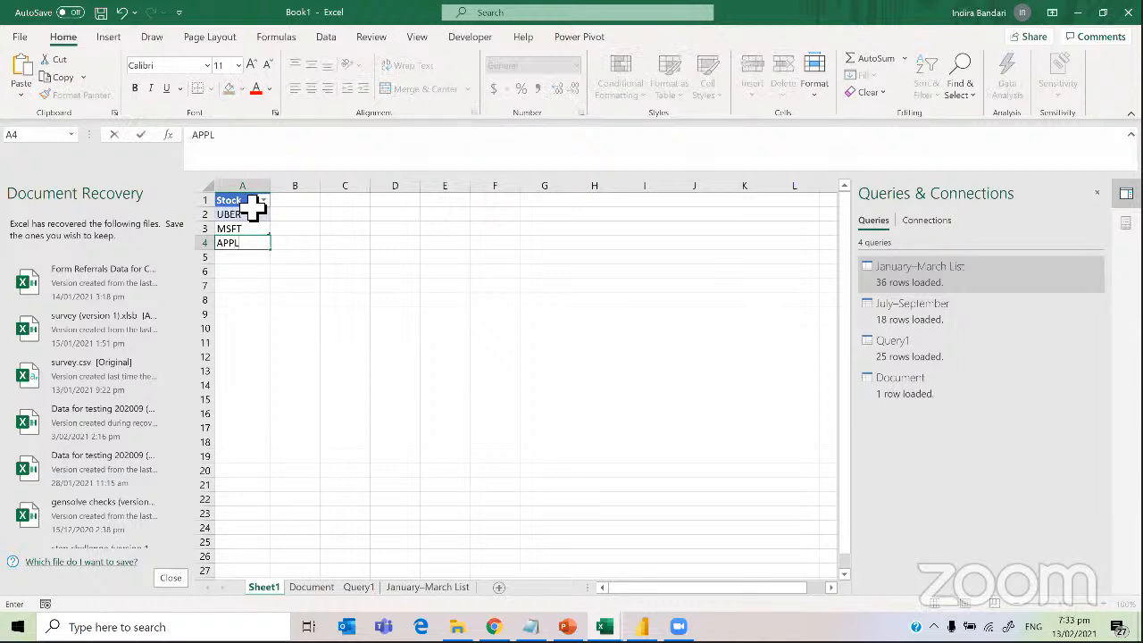
key(Return)
text(GOOGL)
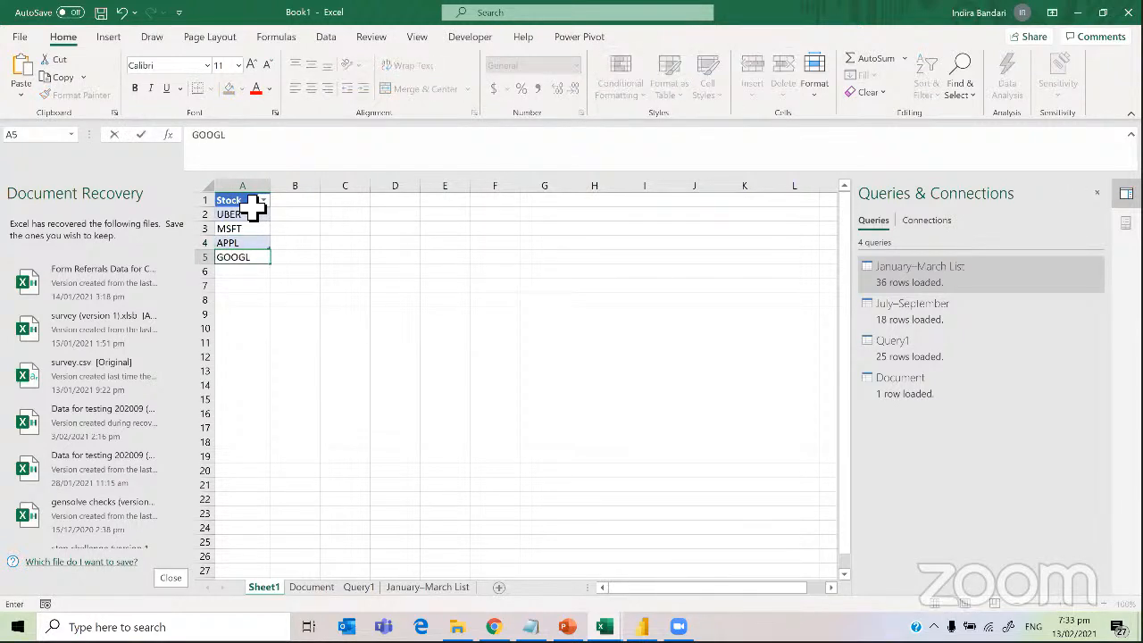
key(Return)
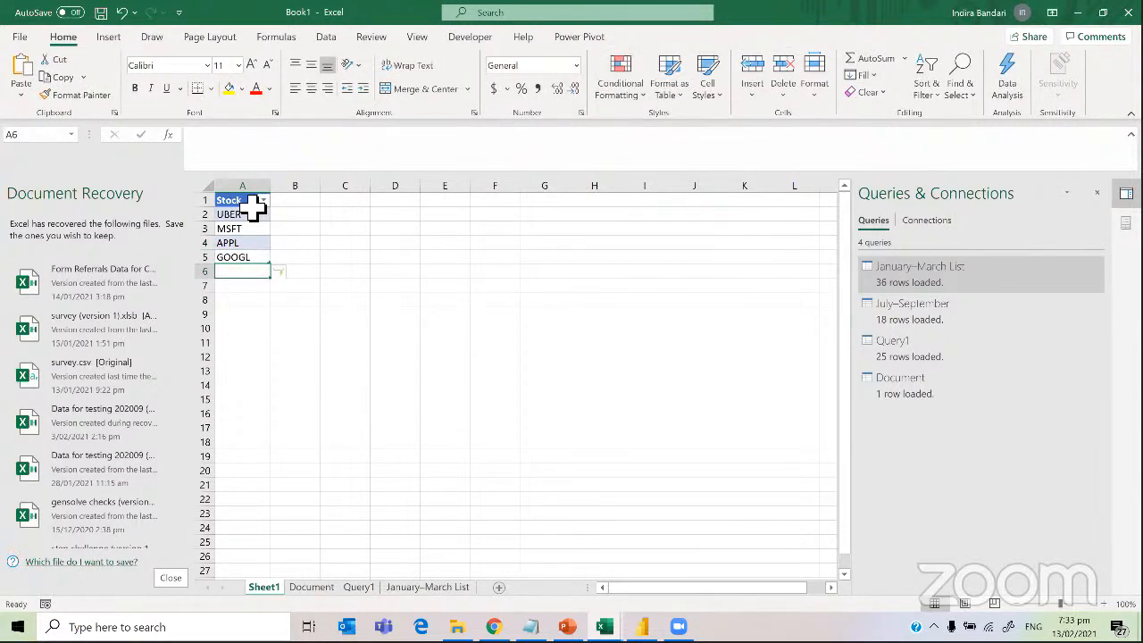
text(NOK)
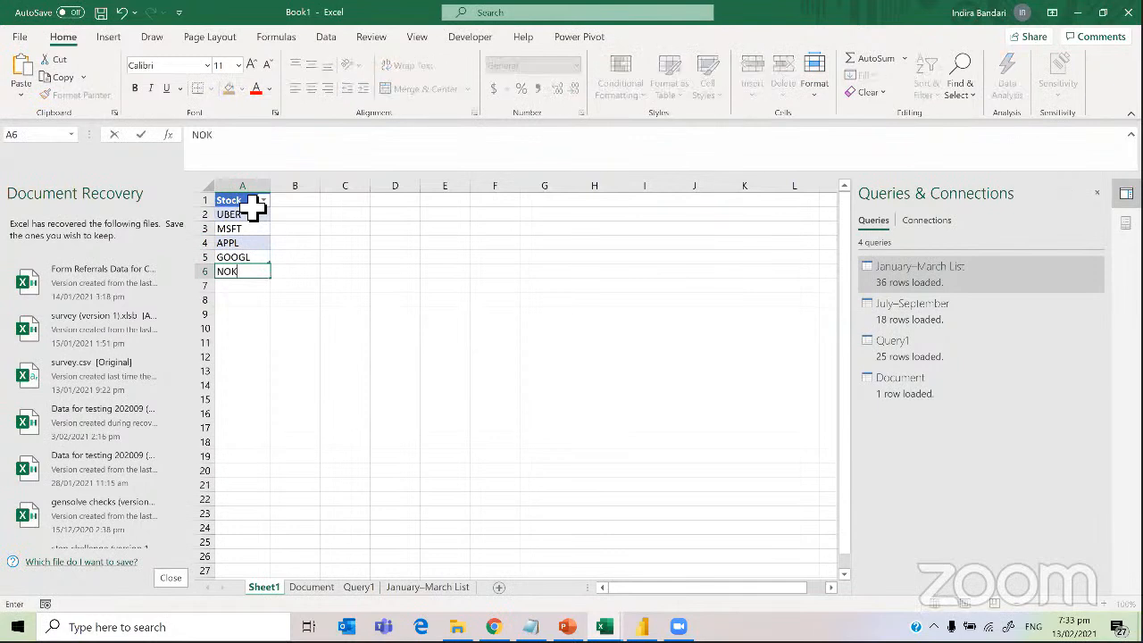
key(Return)
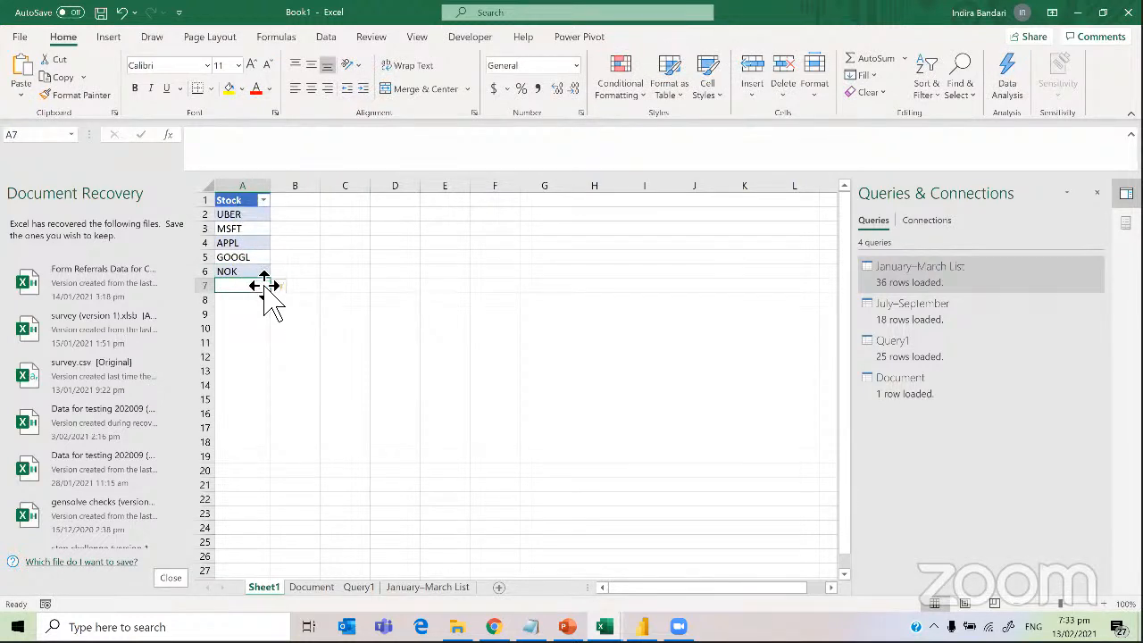
Check the loaded price table on the Document sheet and return to the stock table on Sheet1
click(364, 342)
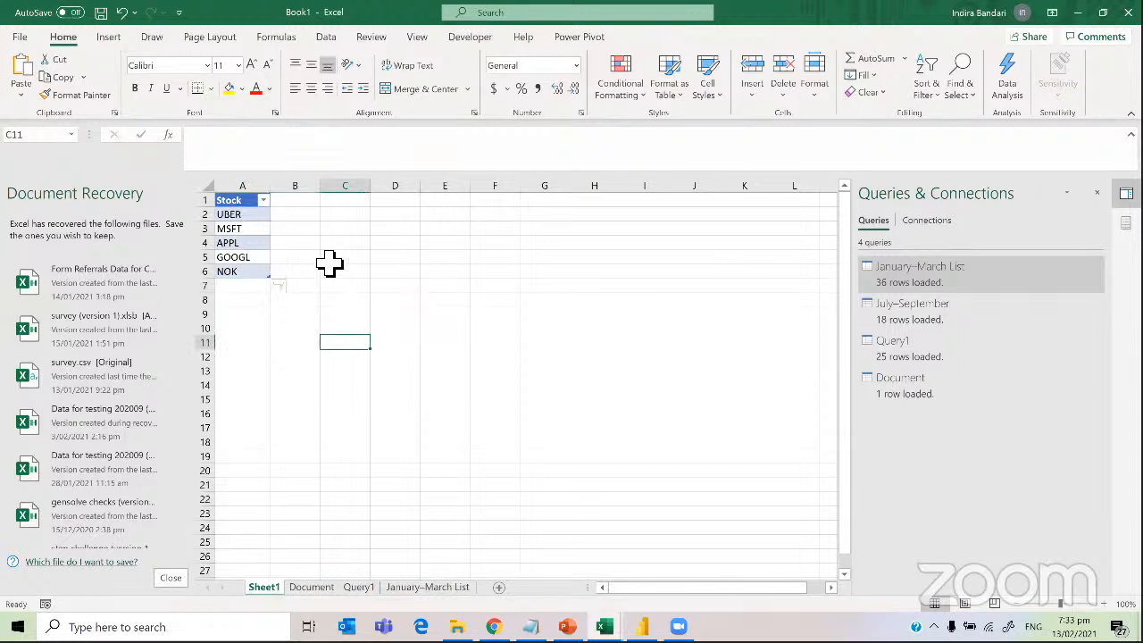
click(299, 218)
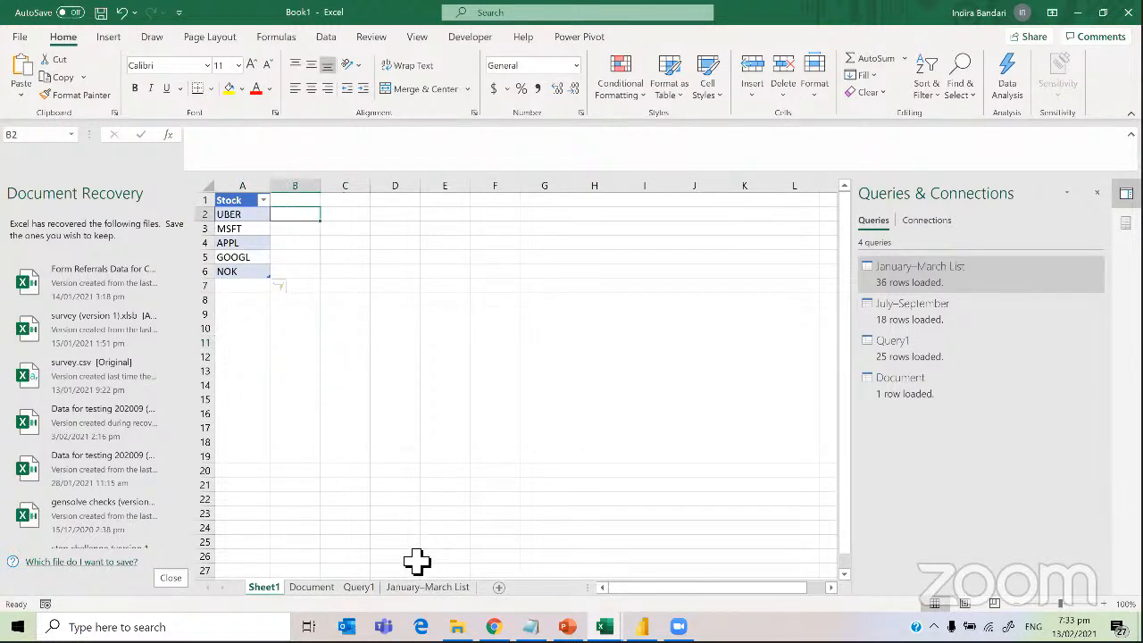
click(317, 590)
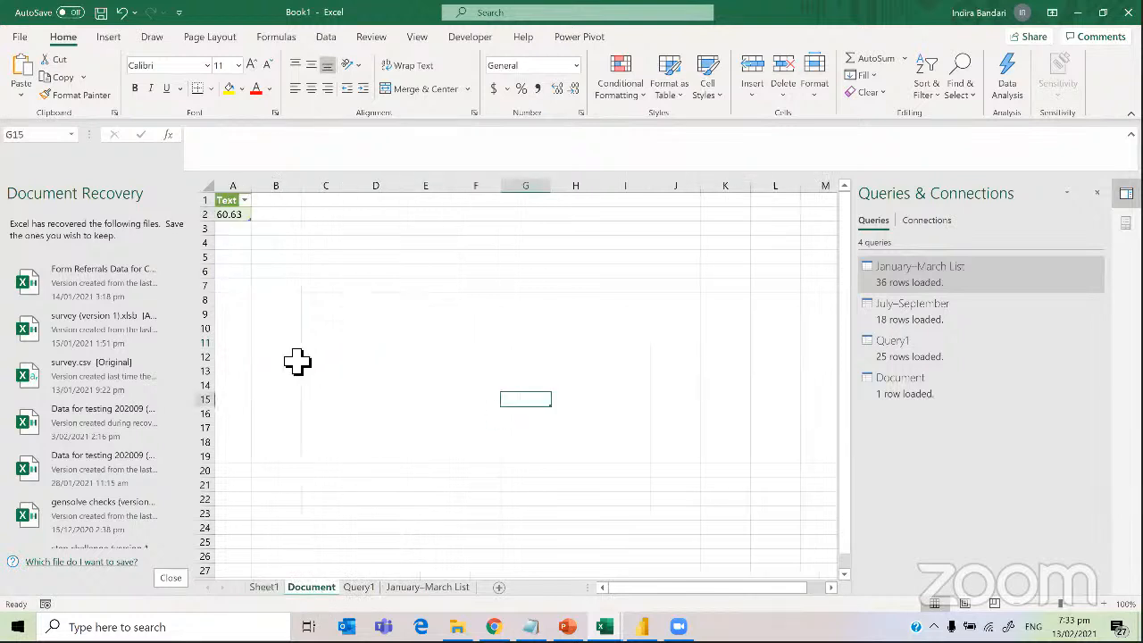
click(264, 586)
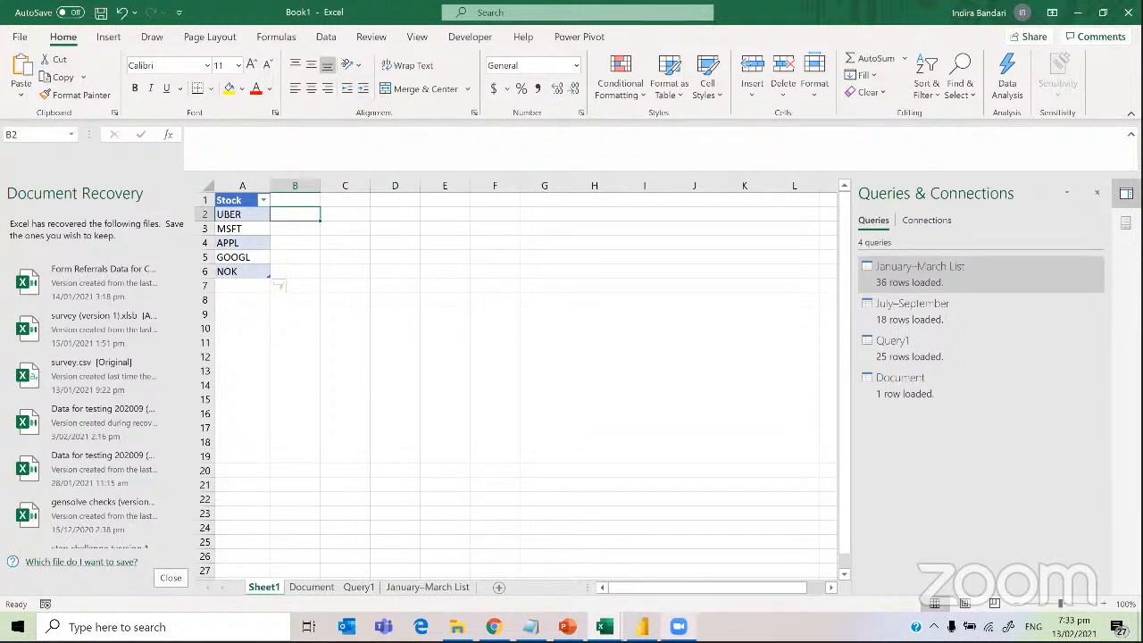
mouse_move(604, 625)
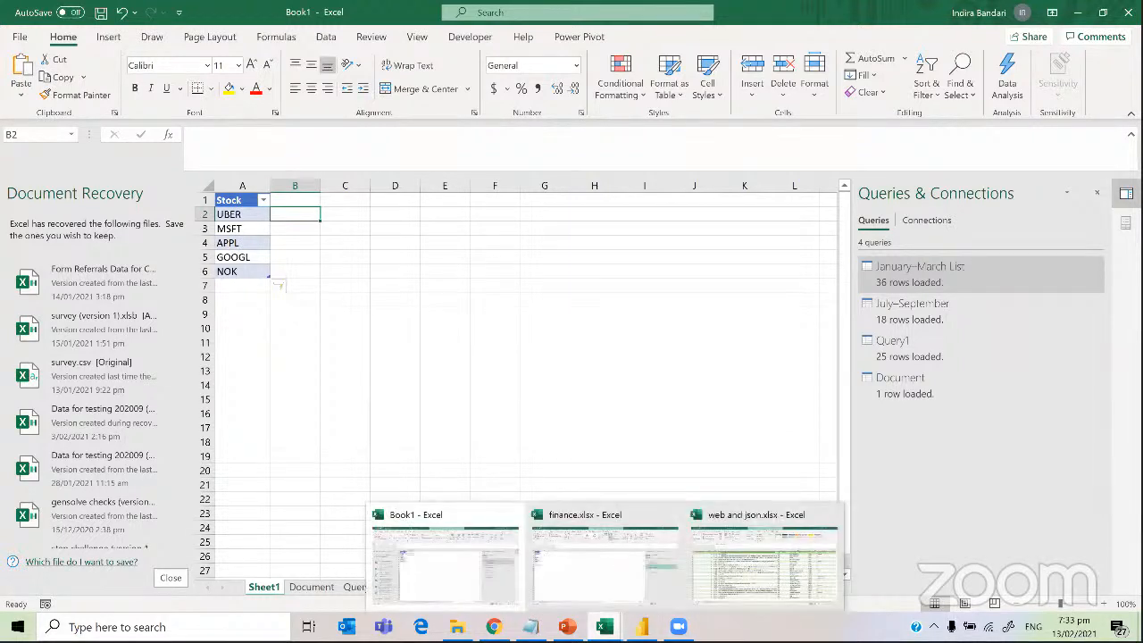
click(433, 522)
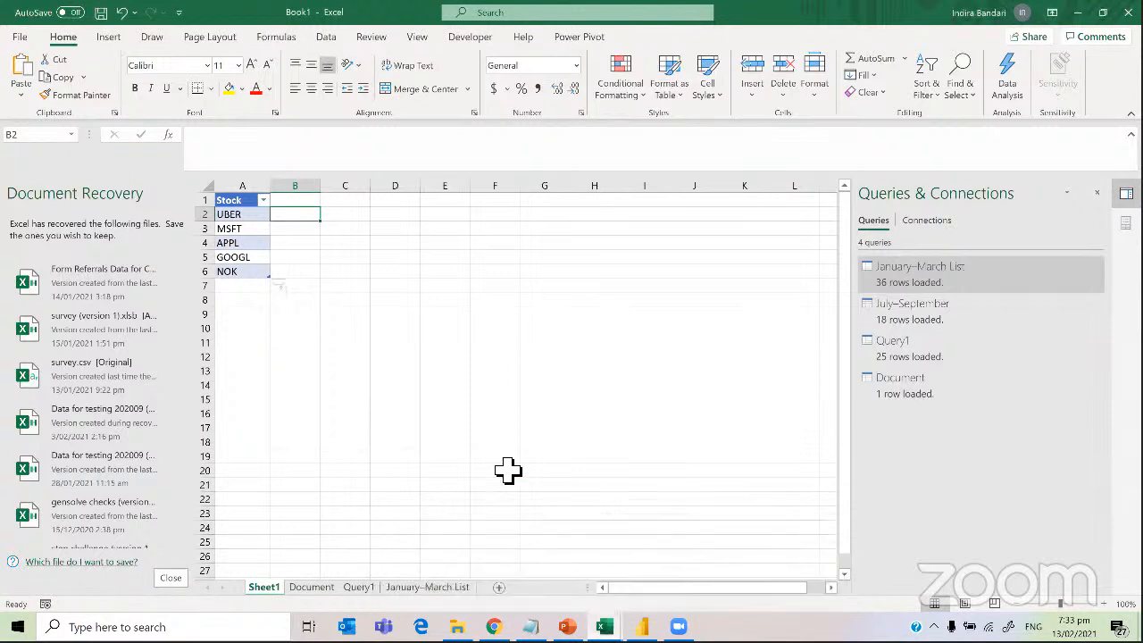
Open the Document query in the Power Query Editor
click(906, 395)
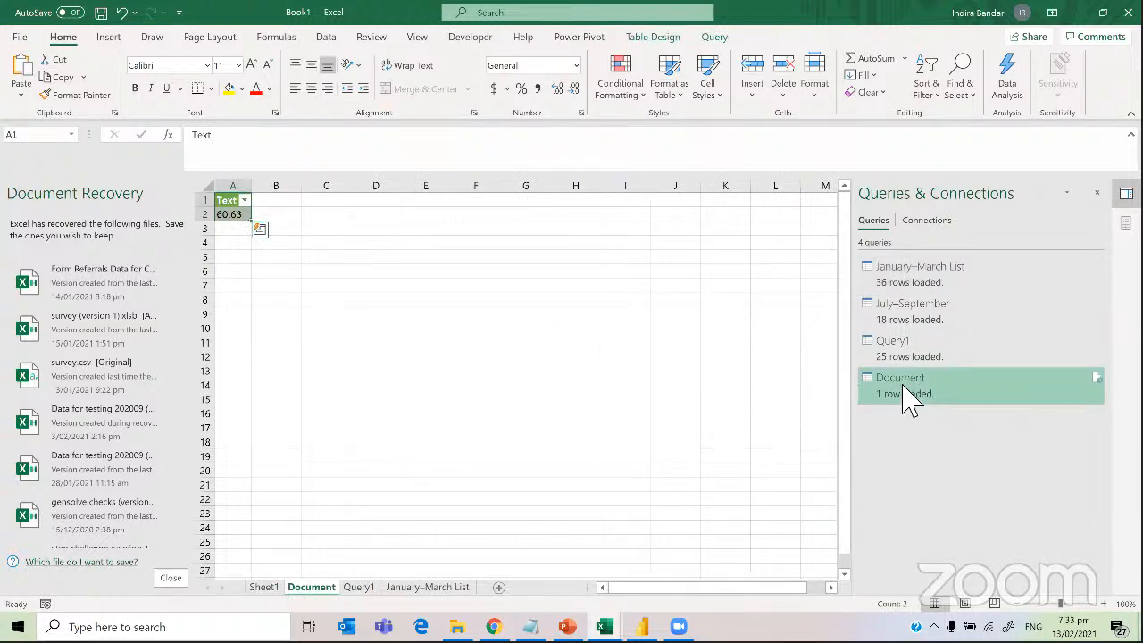
mouse_move(904, 397)
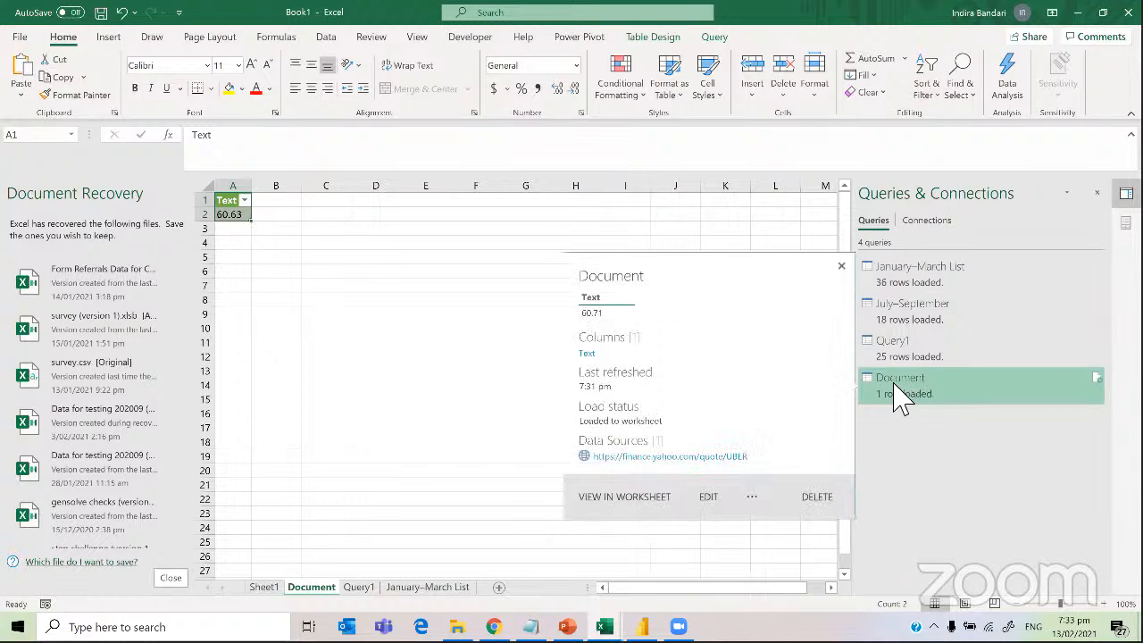
click(897, 397)
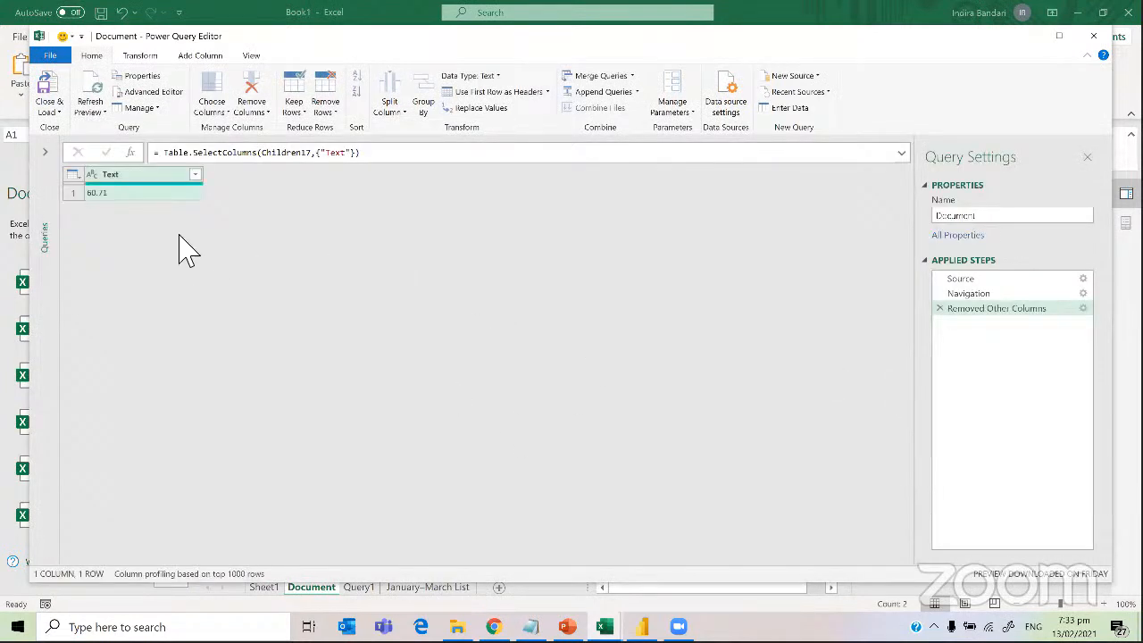
Show the list of queries and rename the Document query getstockprice
click(47, 158)
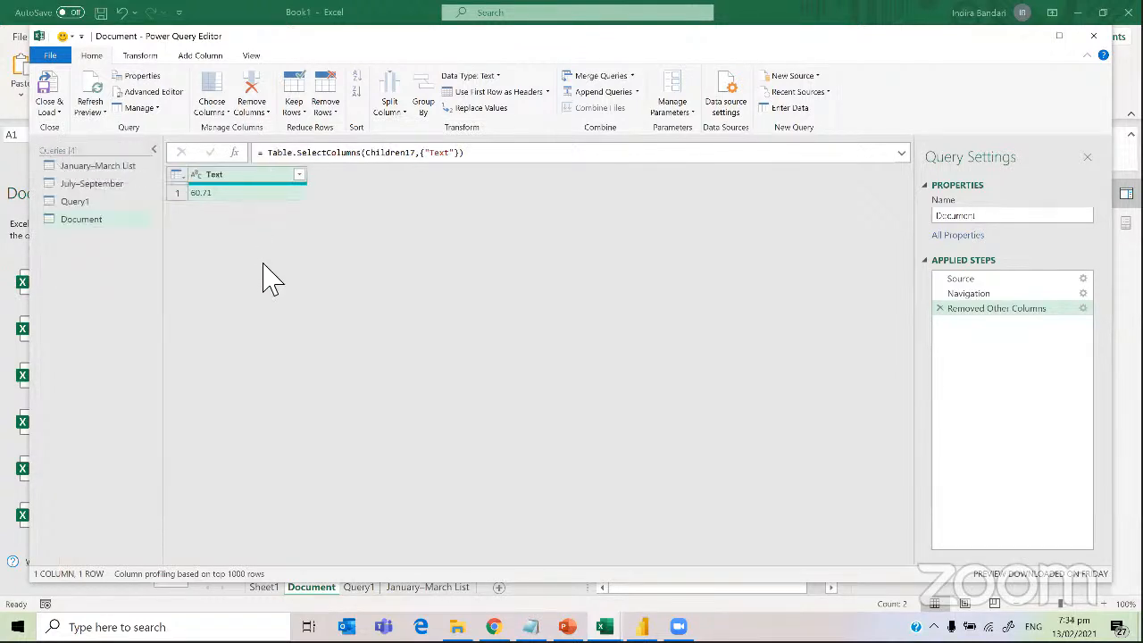
click(992, 215)
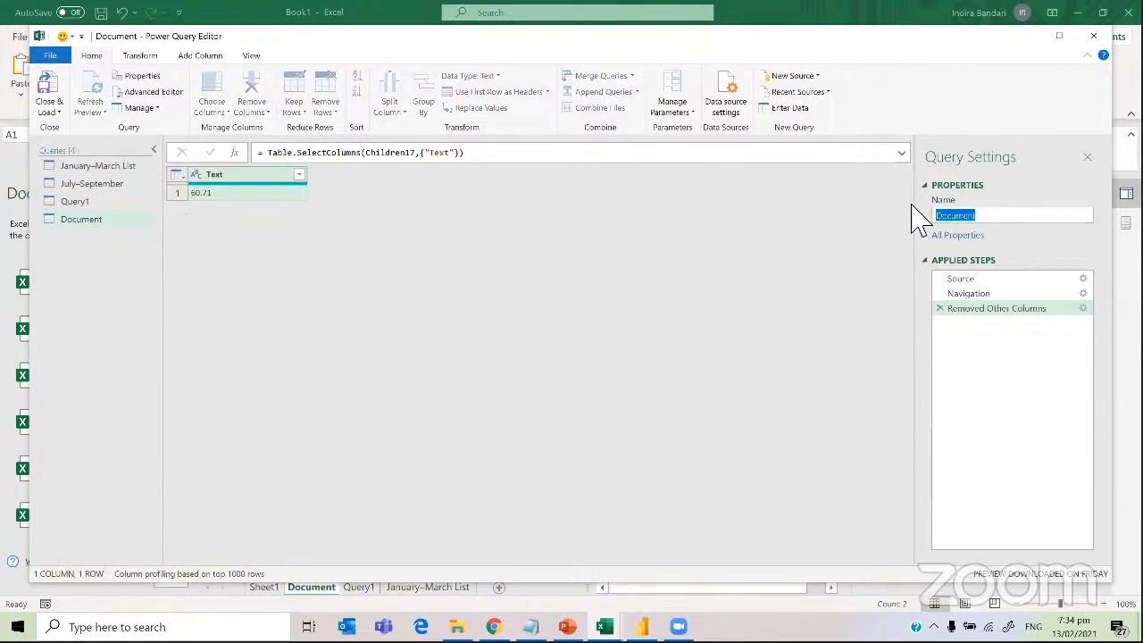
text(getstockprice)
click(771, 306)
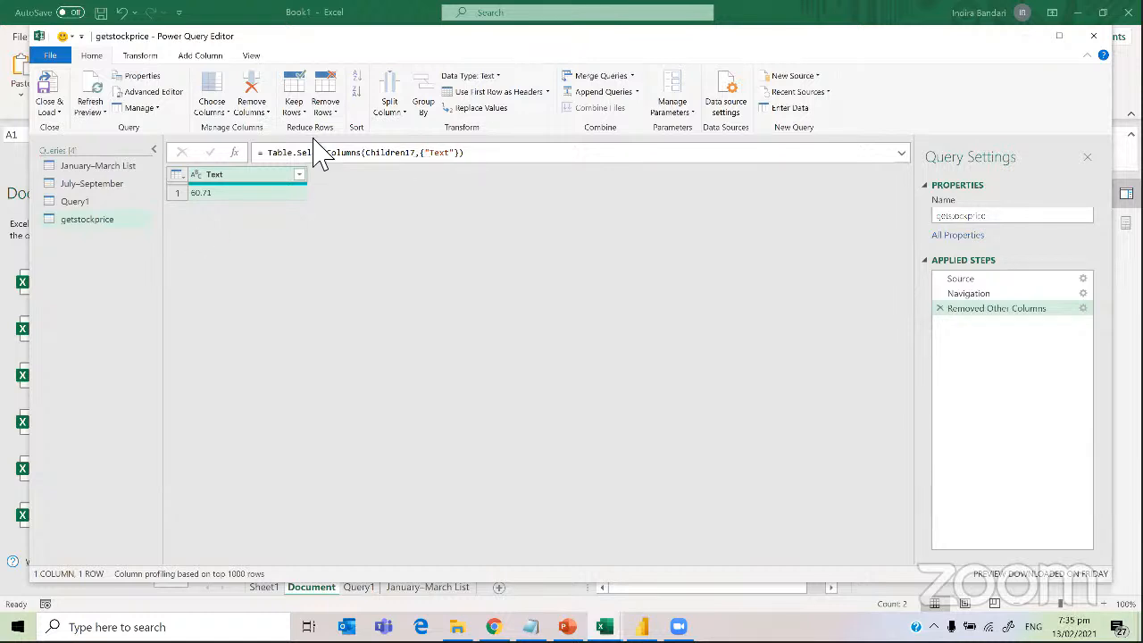
In the Advanced Editor, insert the function header "let Source = (stock) =>" above getstockprice's existing let block
click(166, 95)
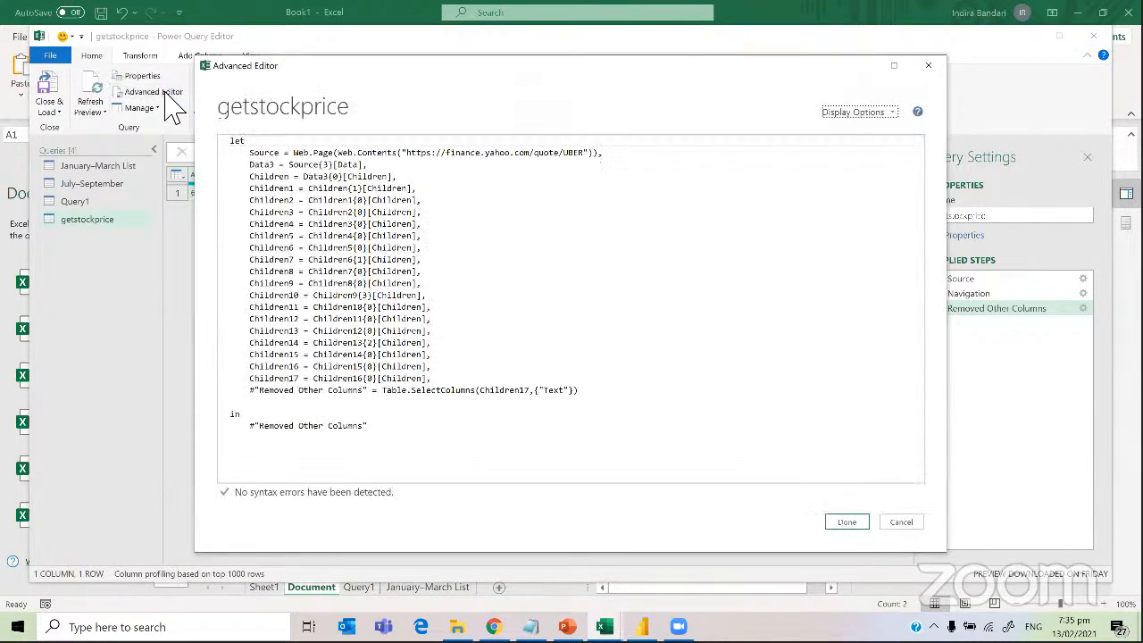
click(234, 142)
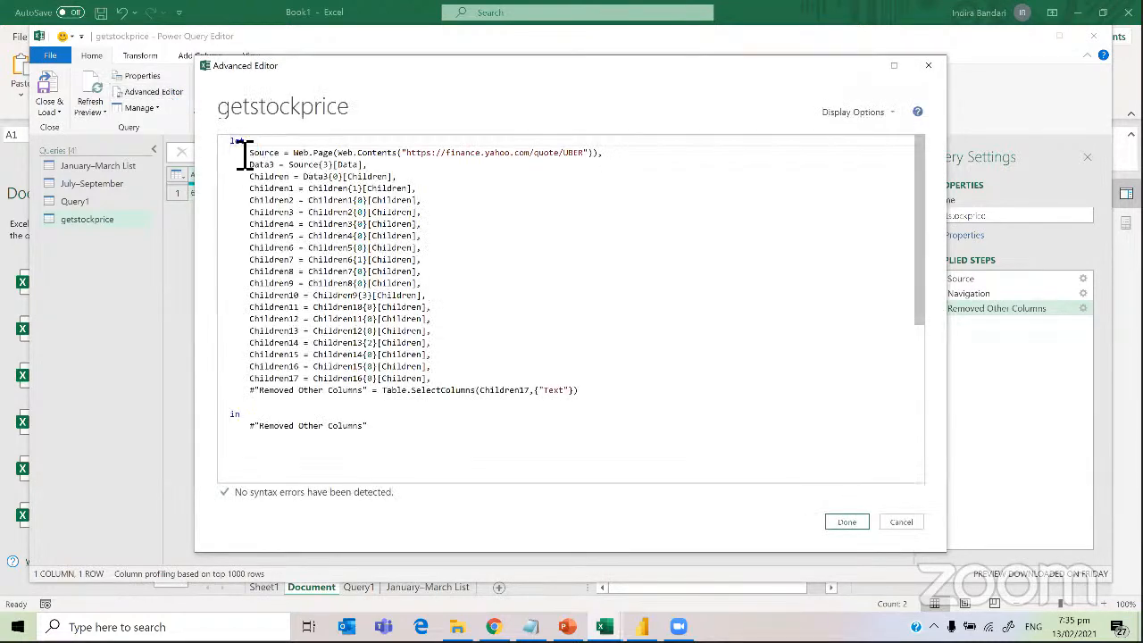
key(Return)
key(Return)
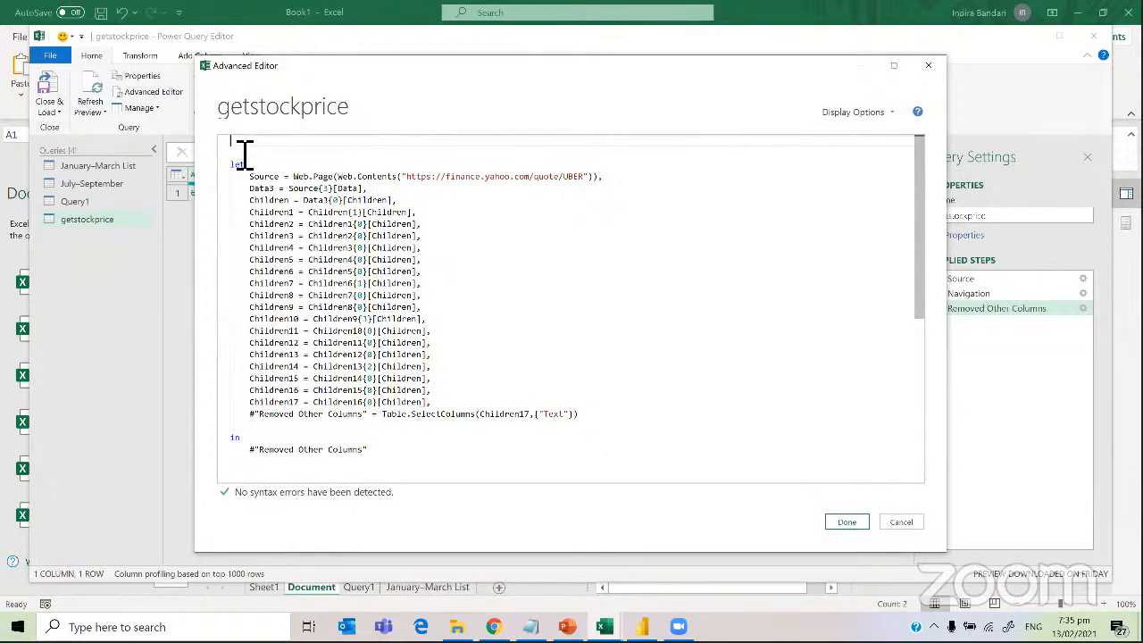
text(let)
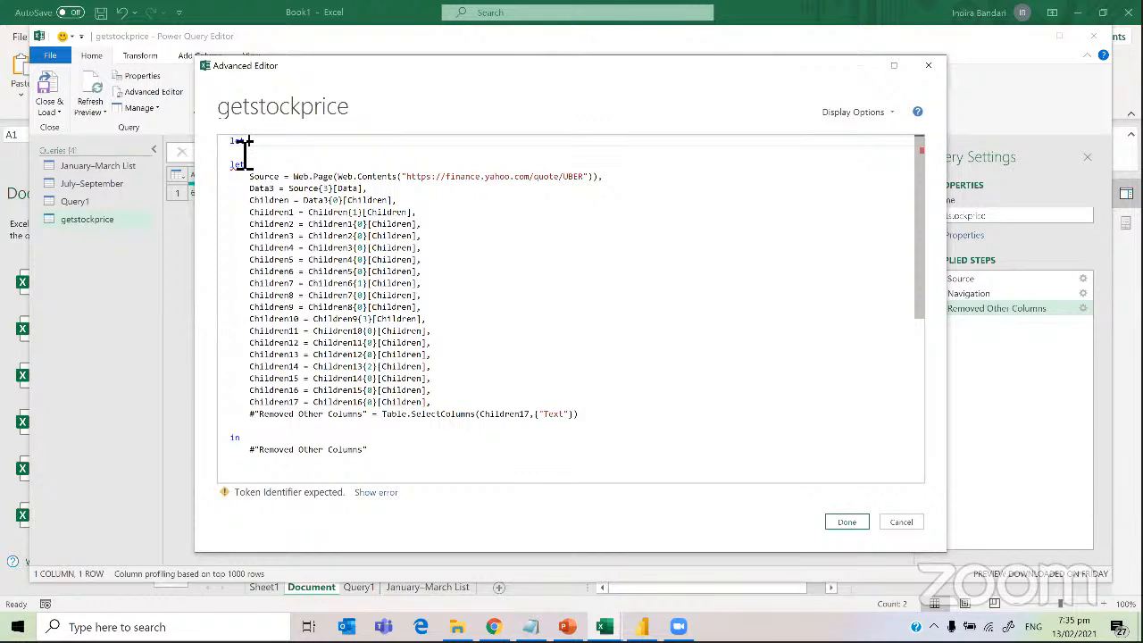
text(So)
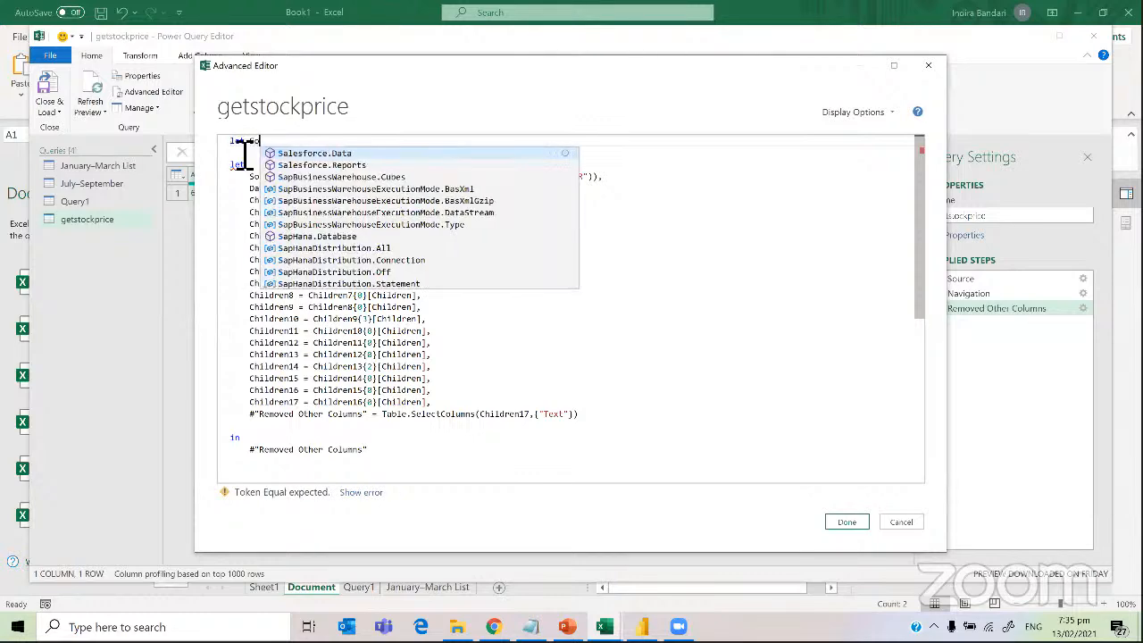
text(urce = )
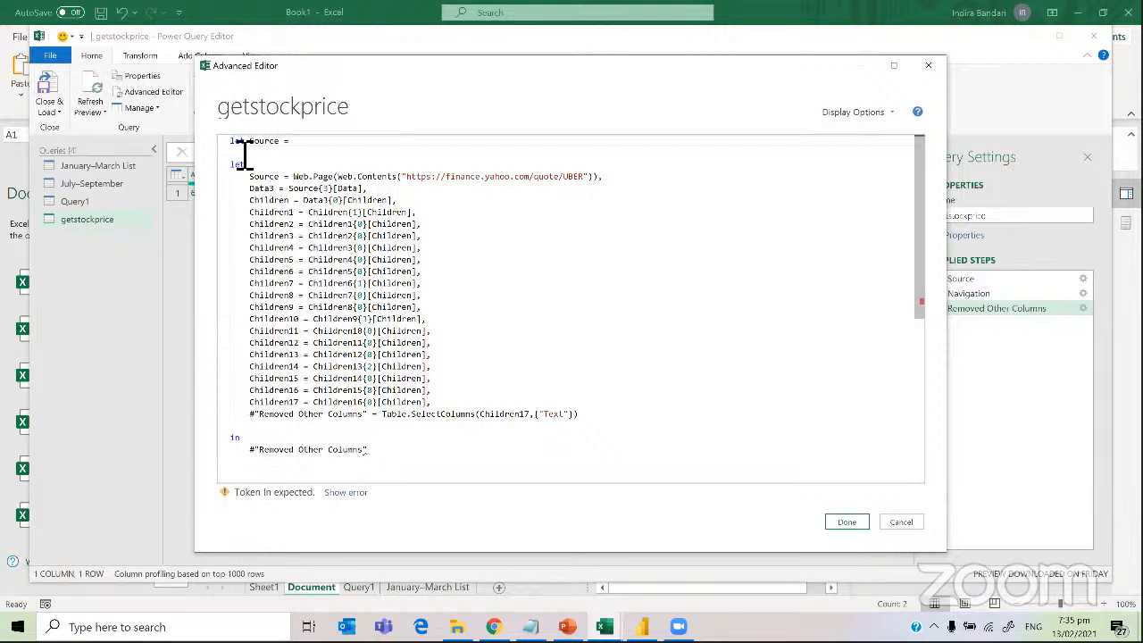
text((stock)
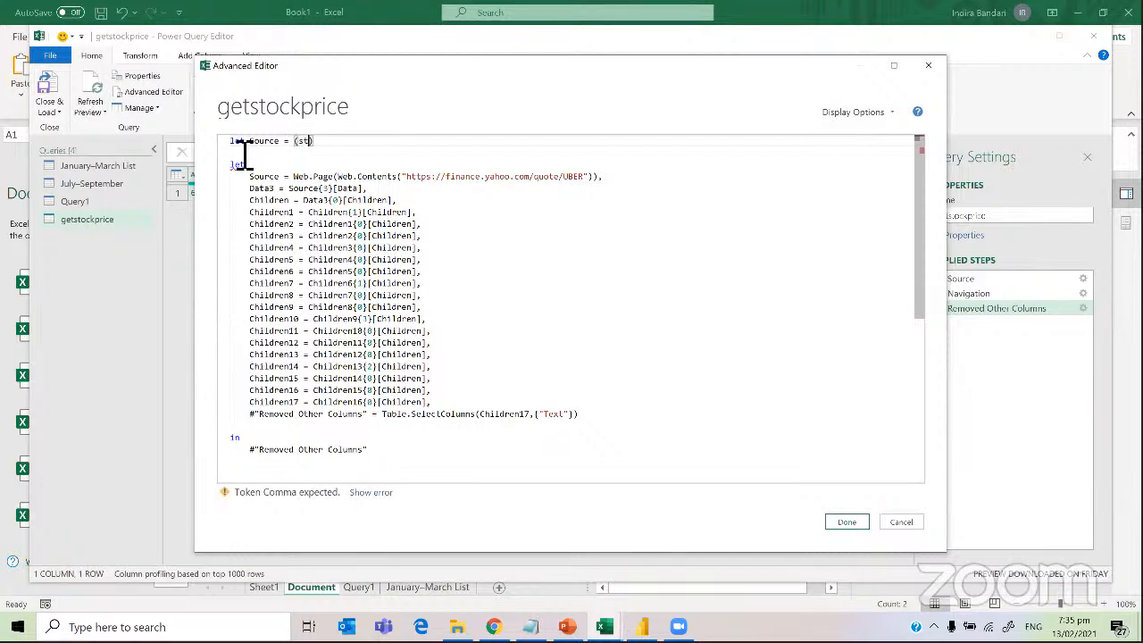
text())
text(=>)
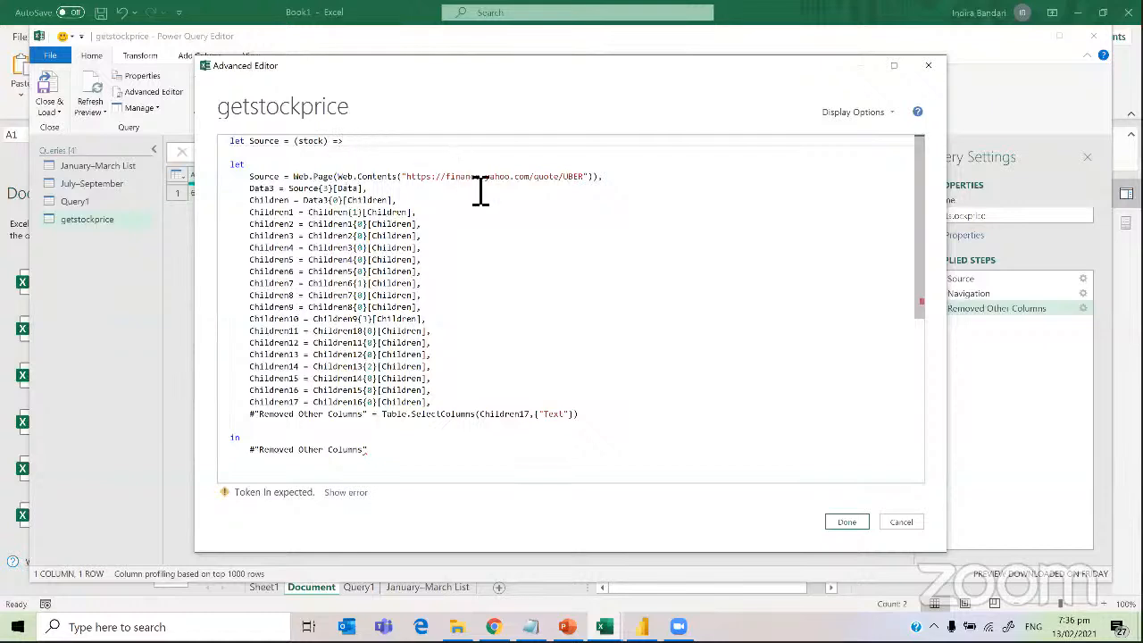
click(595, 183)
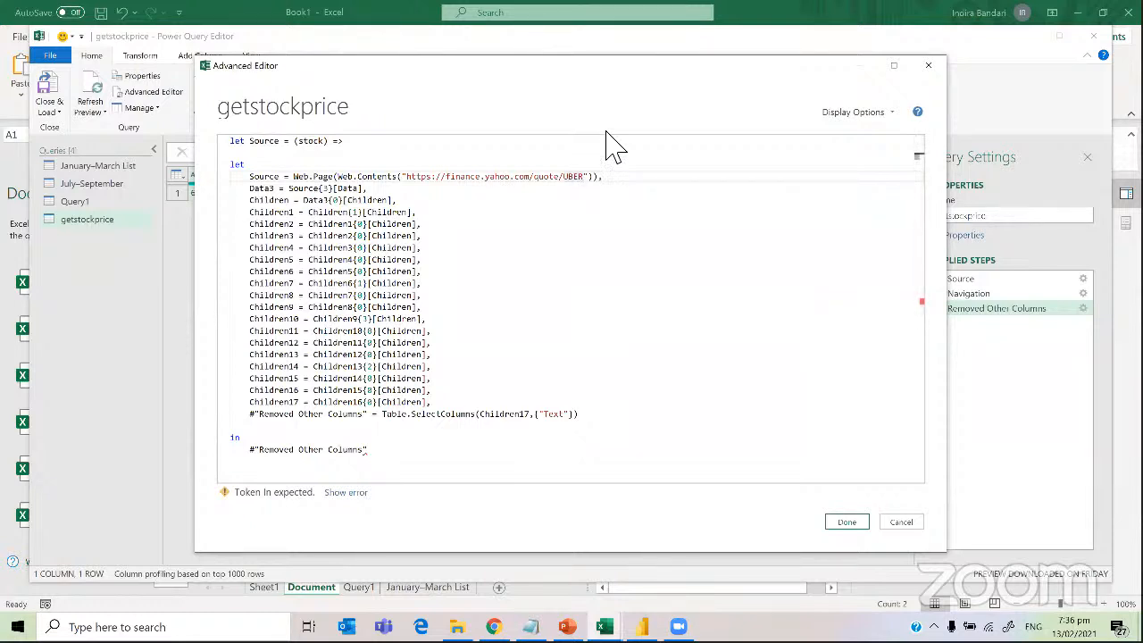
key(BackSpace)
key(BackSpace)
key(BackSpace)
key(BackSpace)
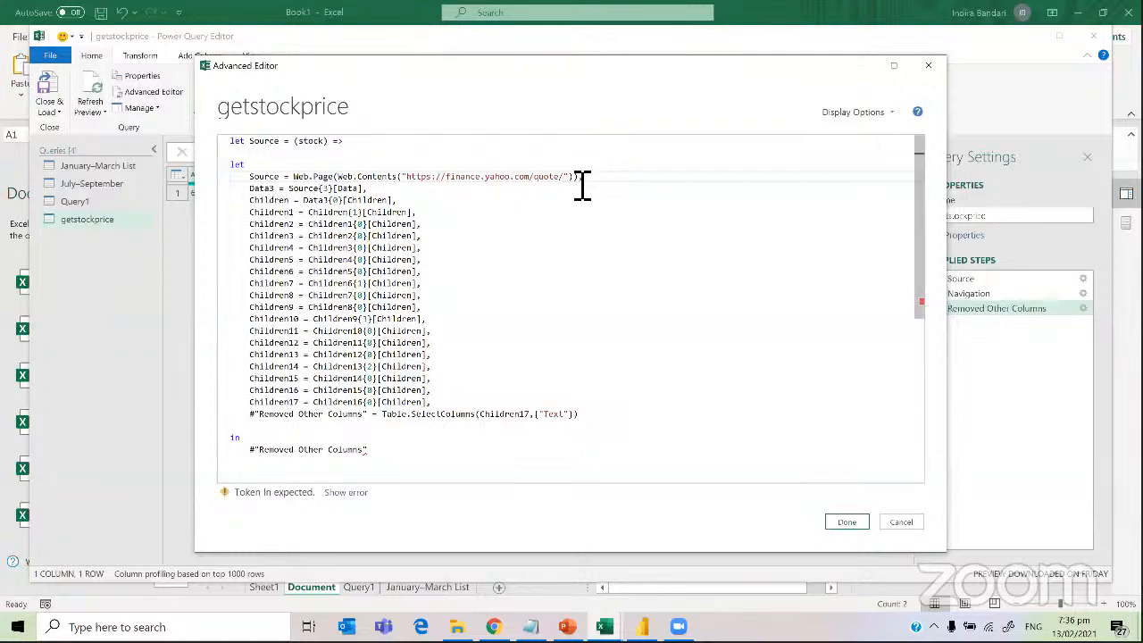
key(Right)
text(&)
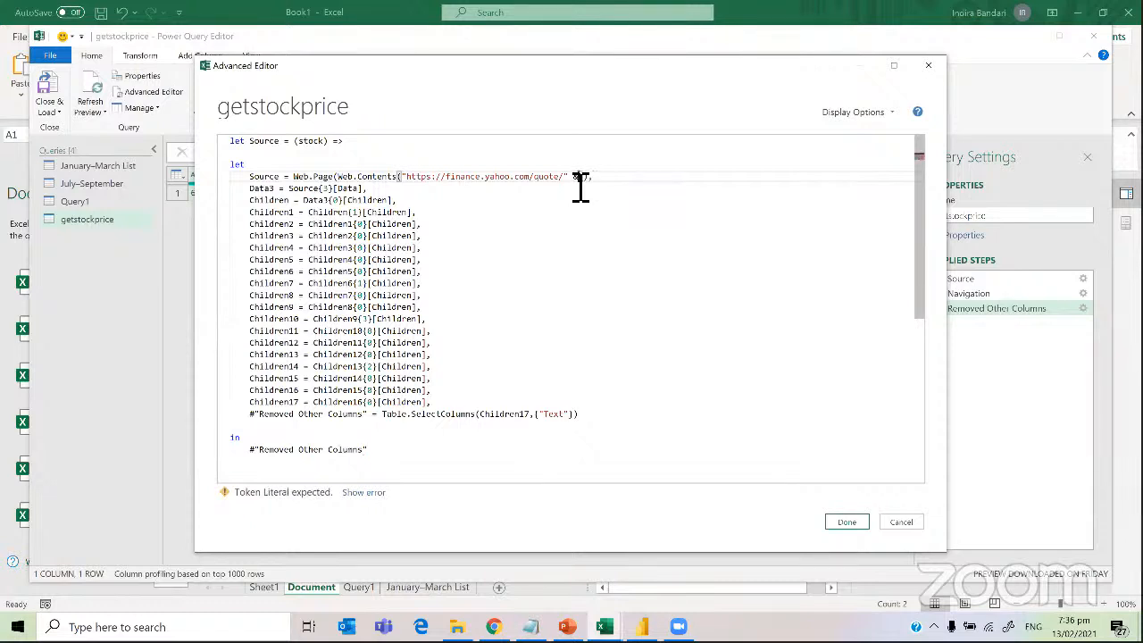
text( stock)
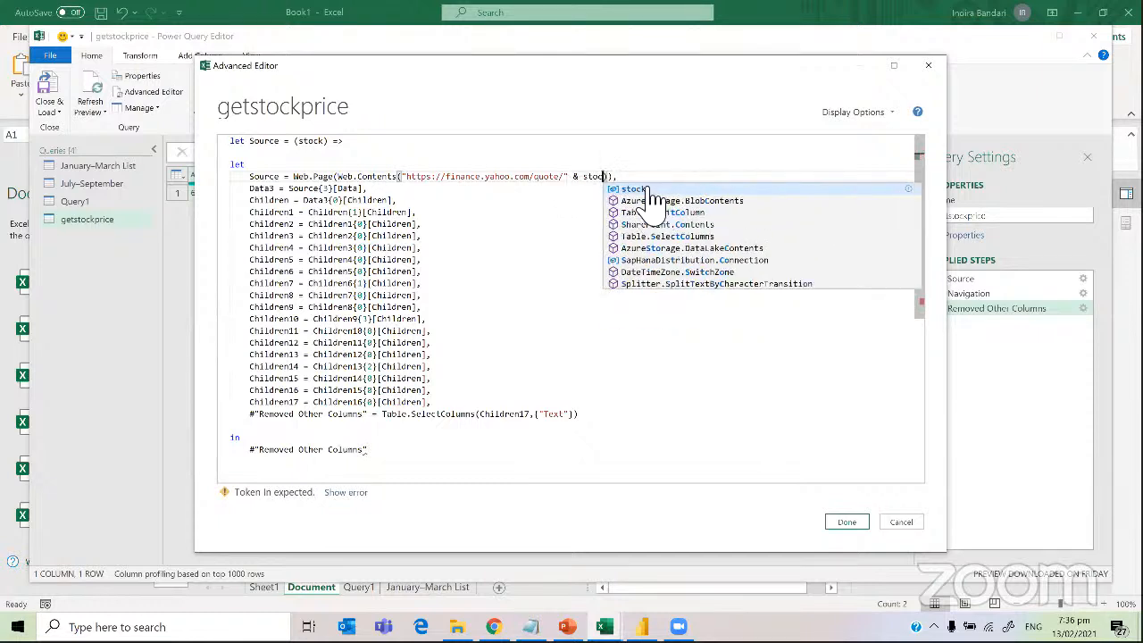
click(651, 190)
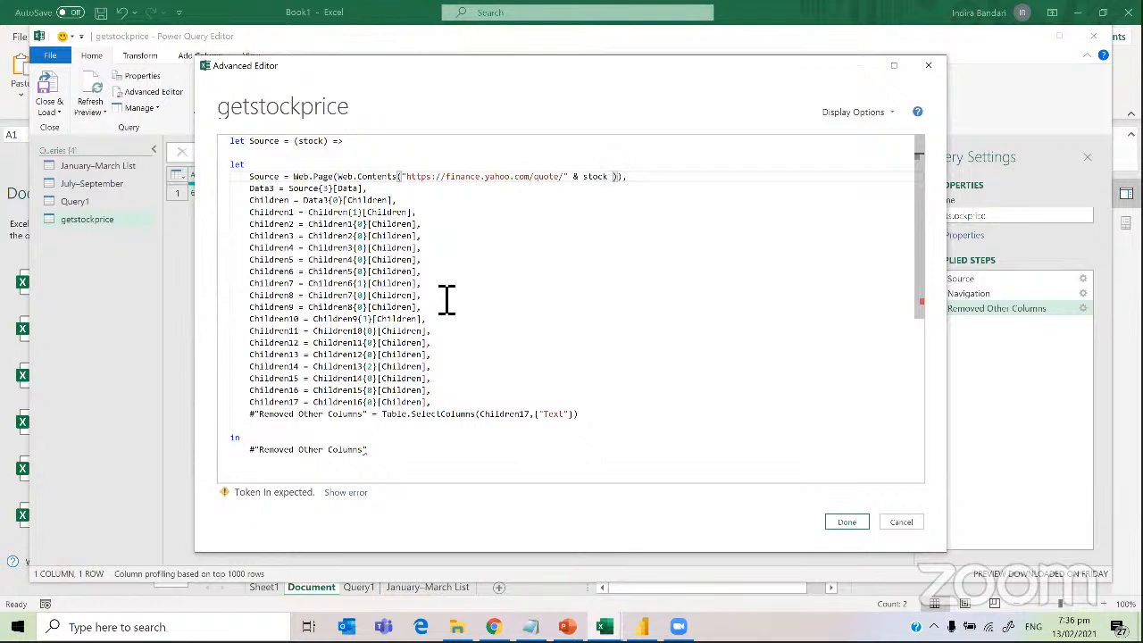
Add a second "in" line at the end of the getstockprice code, below the inner block's closing #"Removed Other Columns"
click(234, 164)
text(let)
click(407, 461)
key(Return)
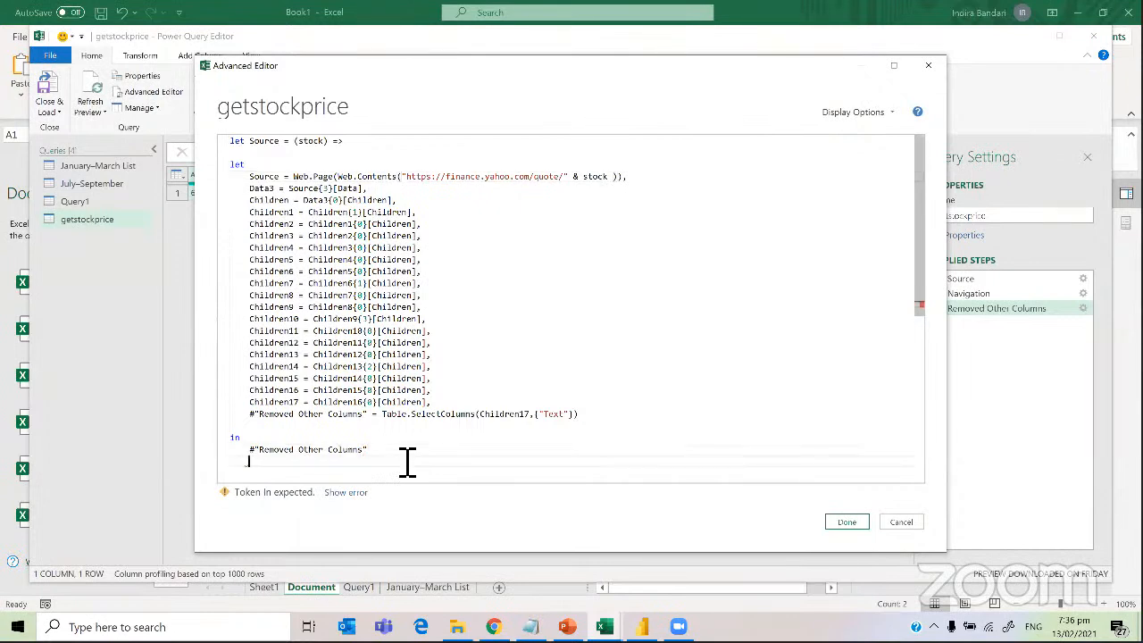
key(Return)
key(BackSpace)
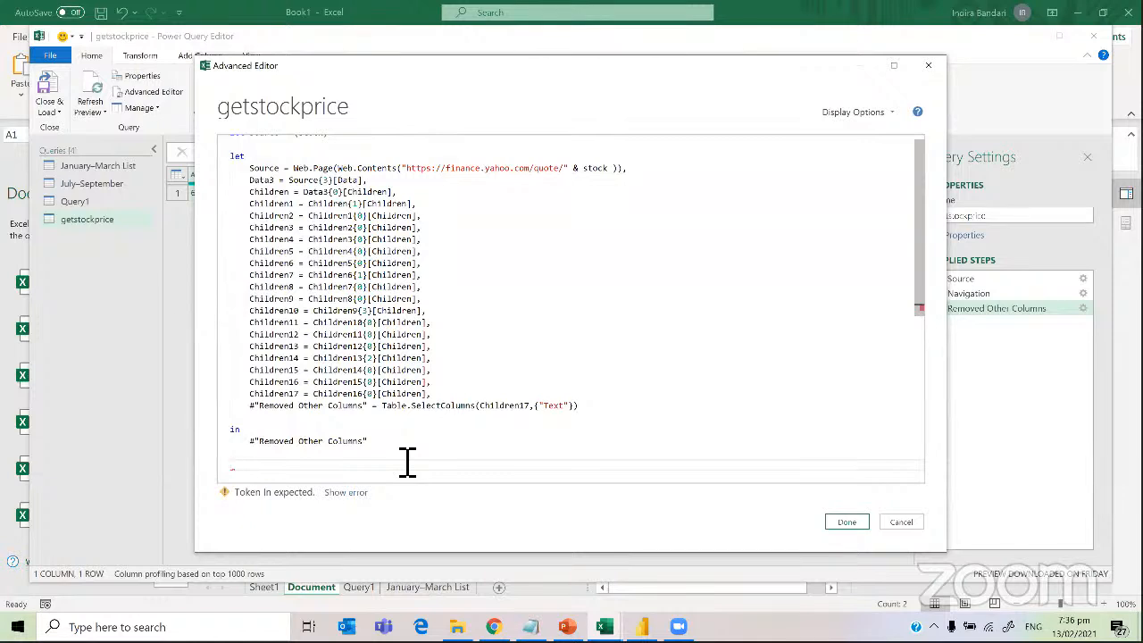
drag(232, 157, 386, 395)
drag(389, 451, 386, 451)
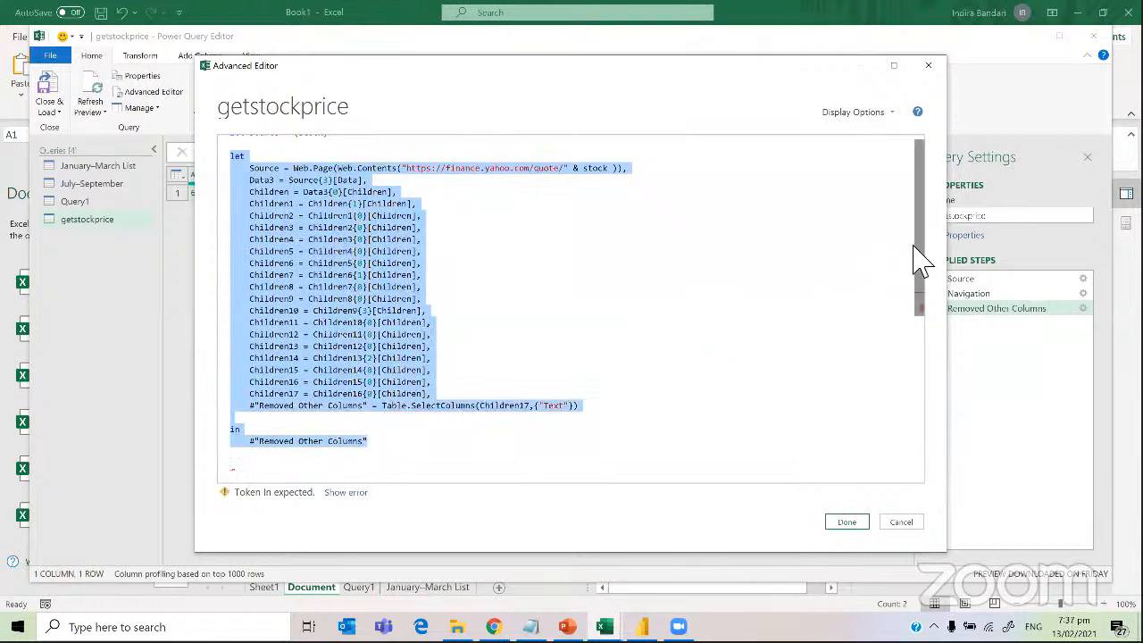
drag(924, 273, 920, 206)
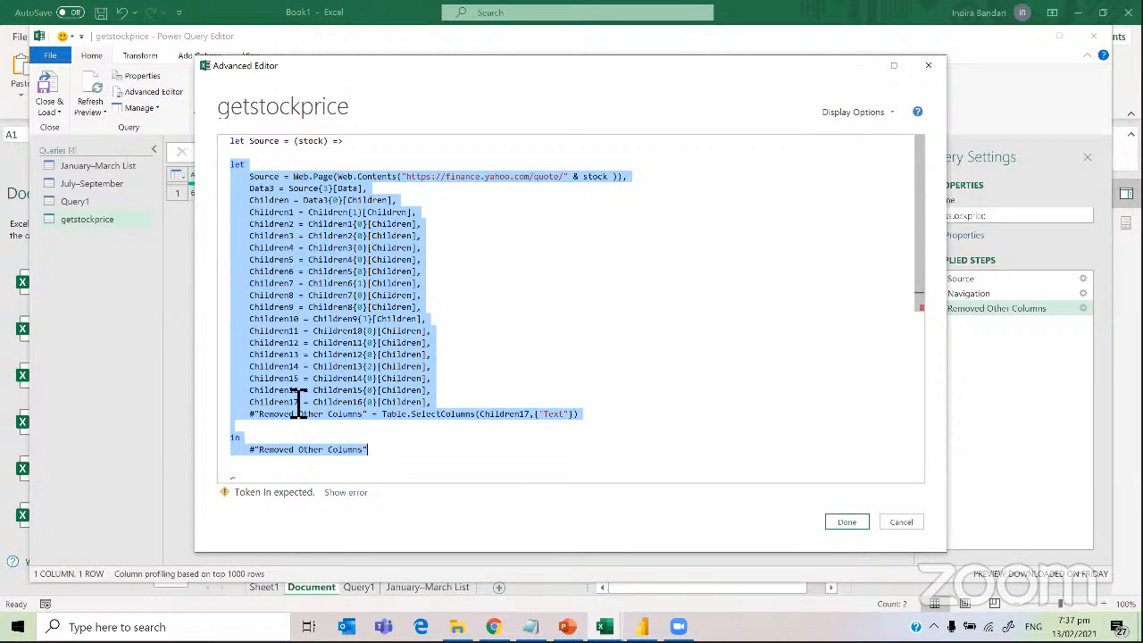
click(292, 470)
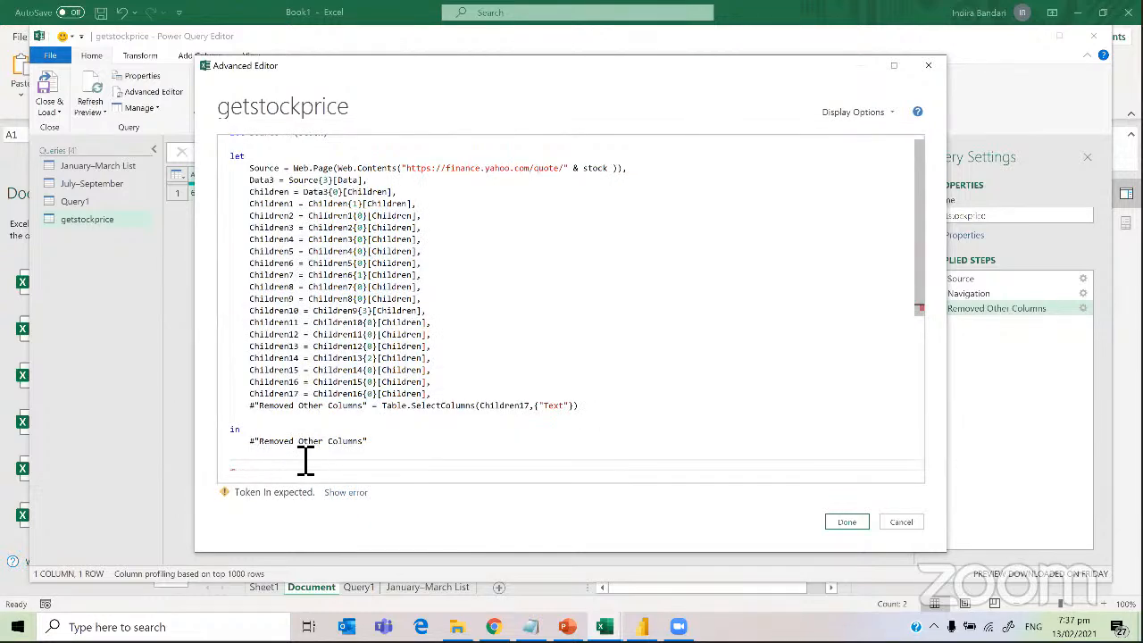
text(in)
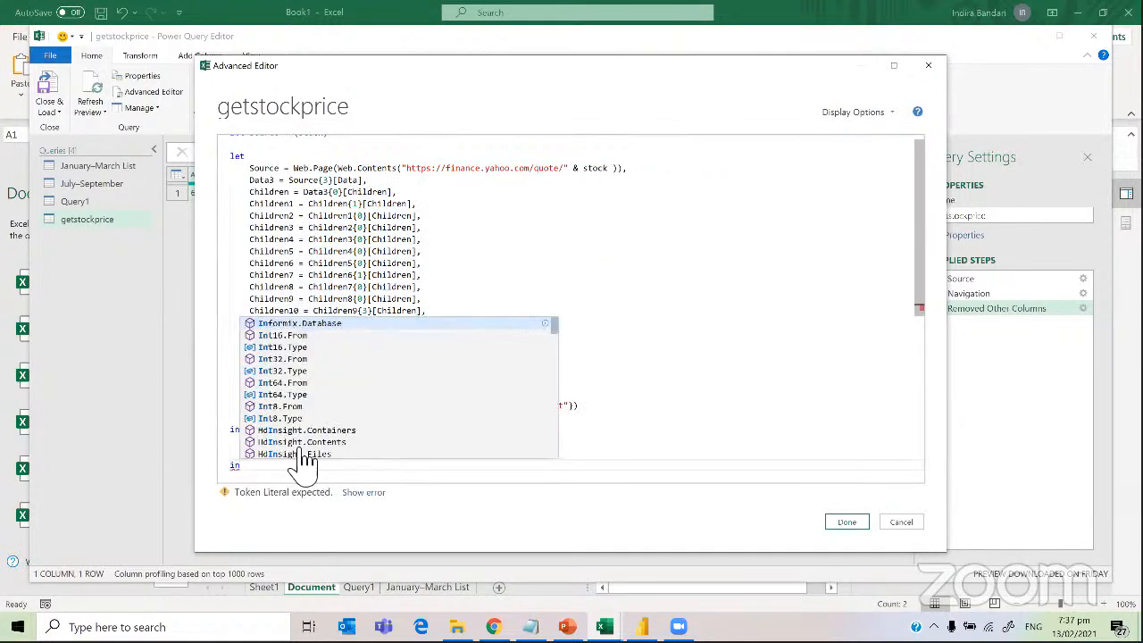
key(Return)
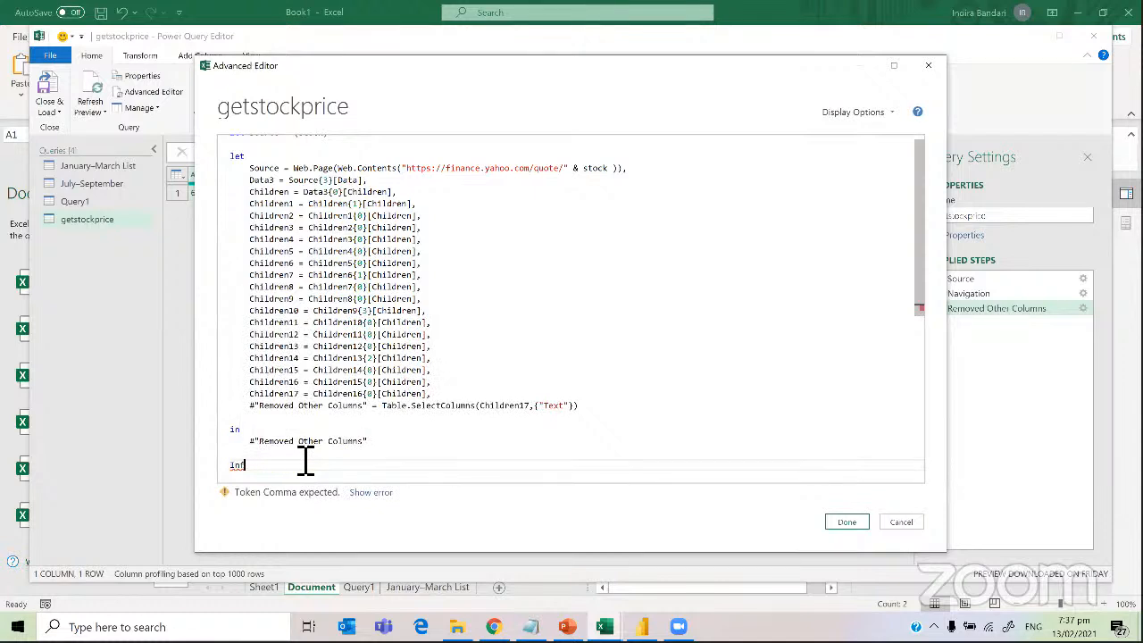
key(BackSpace)
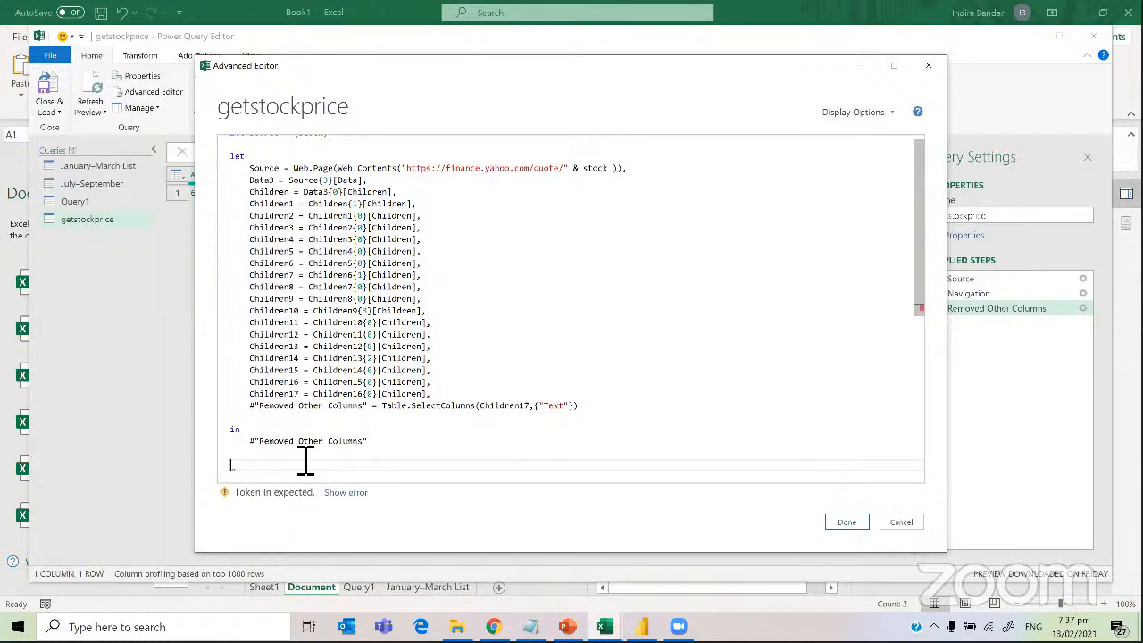
text(in)
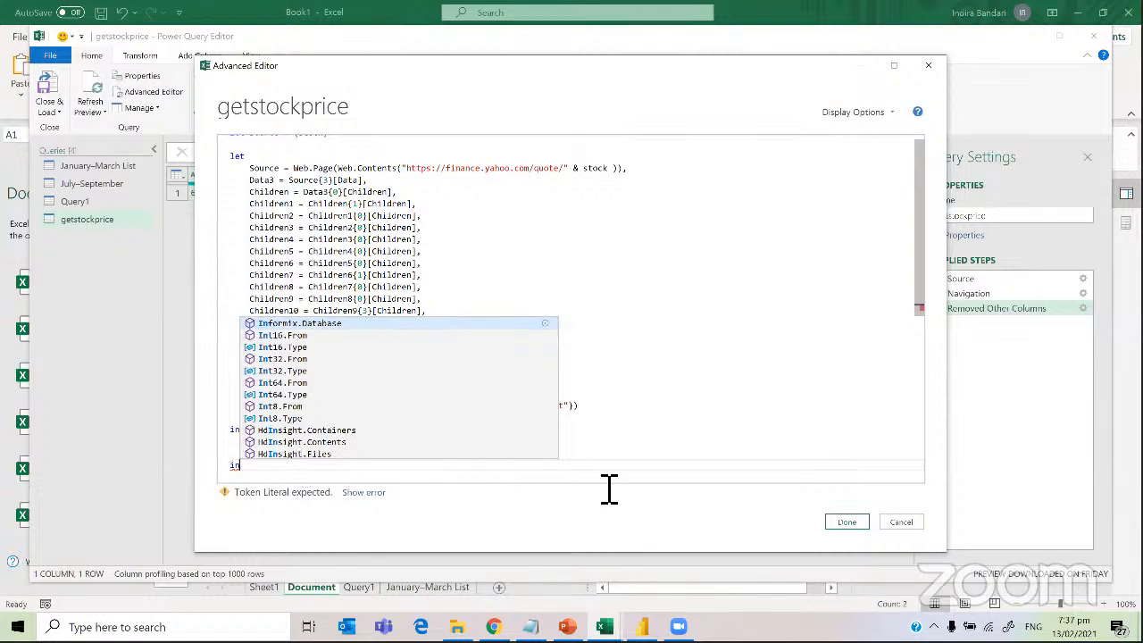
key(Return)
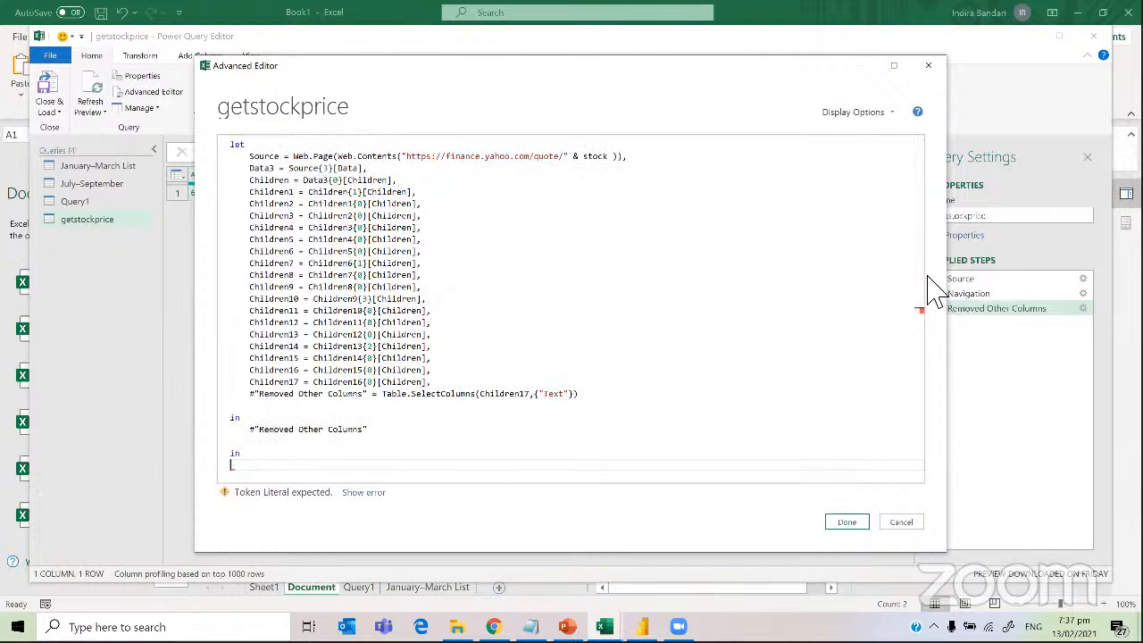
Enter Source as the result after the final "in" and apply the edited getstockprice code
drag(925, 290, 924, 224)
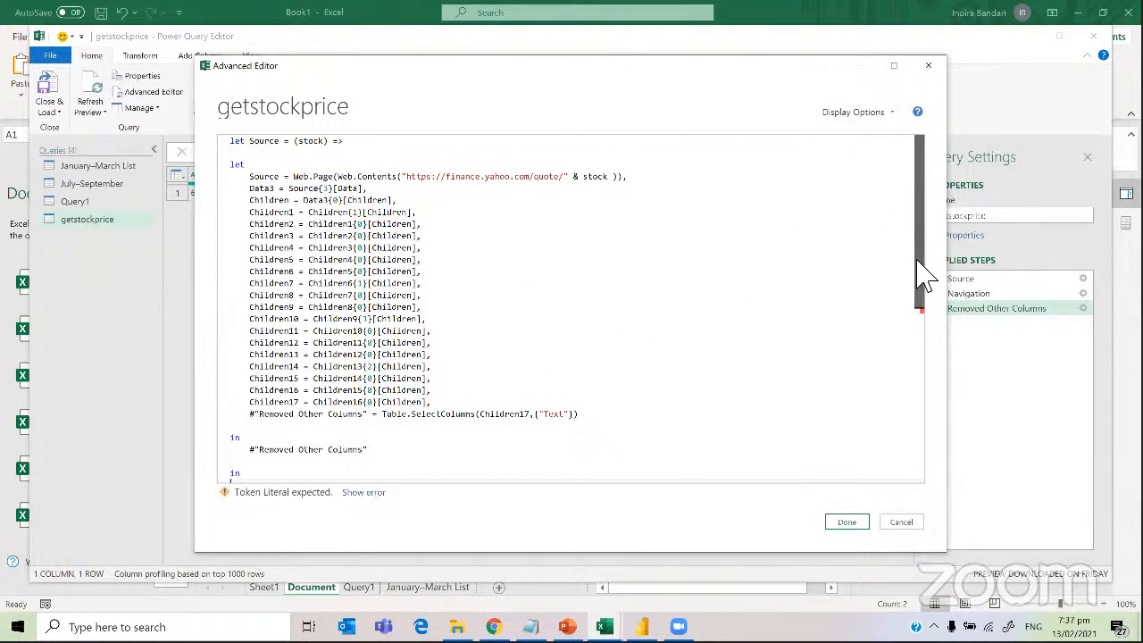
drag(924, 276, 725, 347)
key(Return)
text(Source)
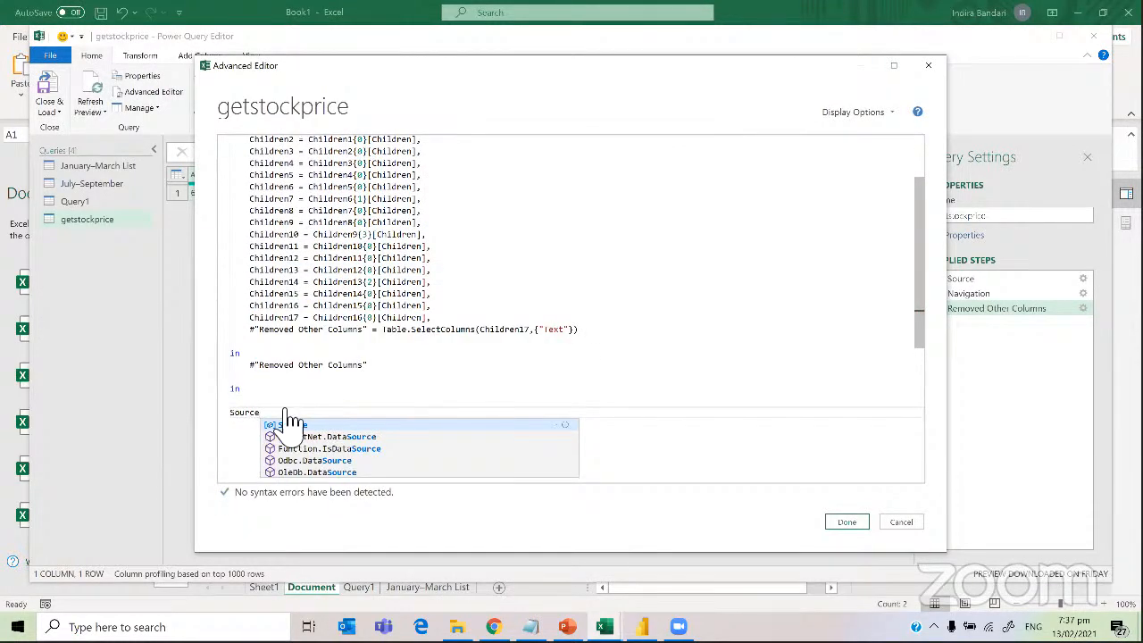
click(306, 426)
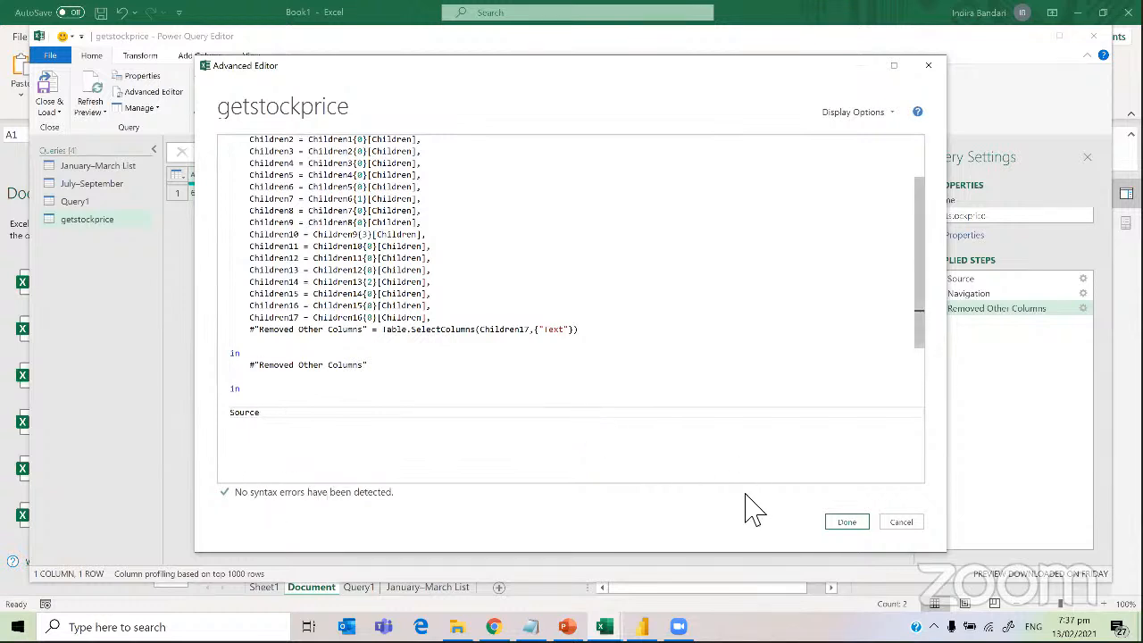
click(844, 522)
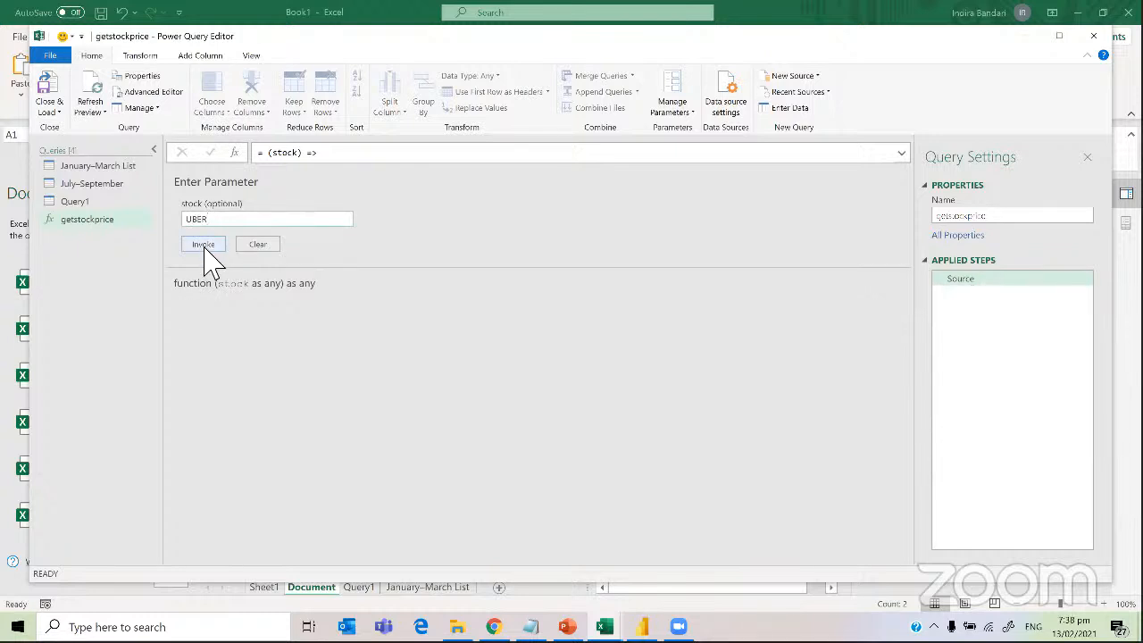
Invoke the getstockprice function with UBER as the stock parameter and refresh the result's preview
click(204, 246)
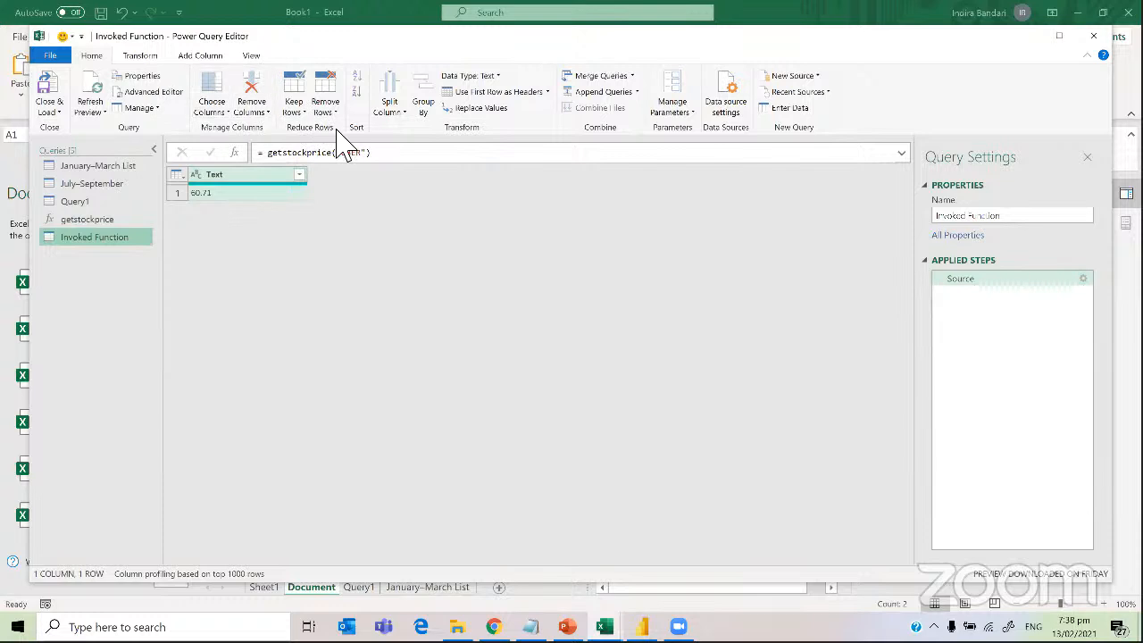
click(100, 111)
click(92, 126)
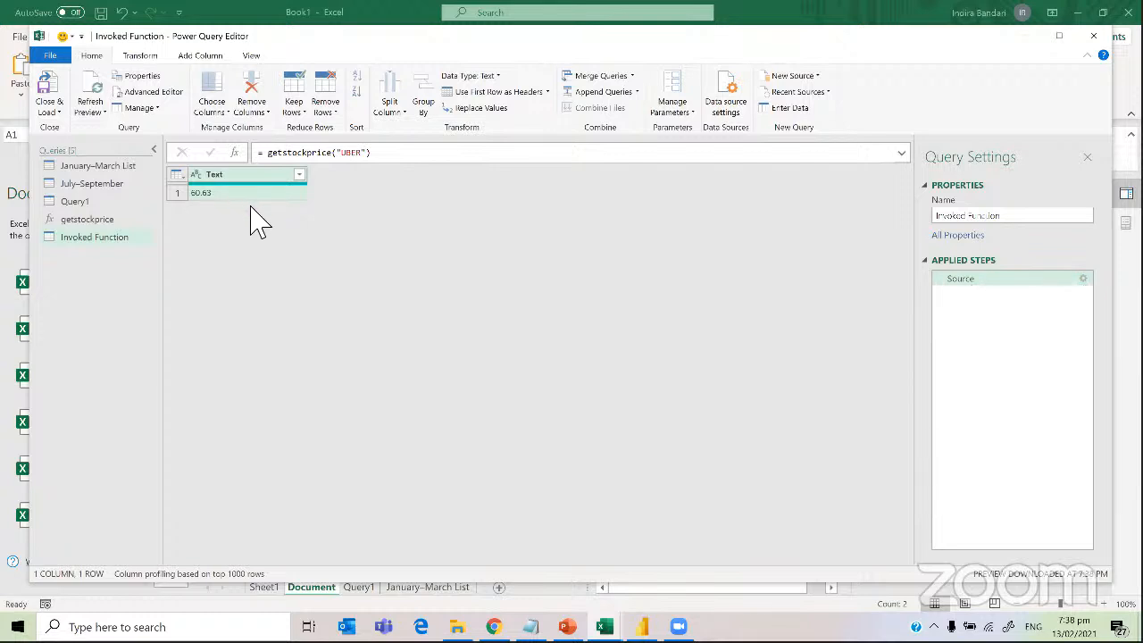
click(372, 159)
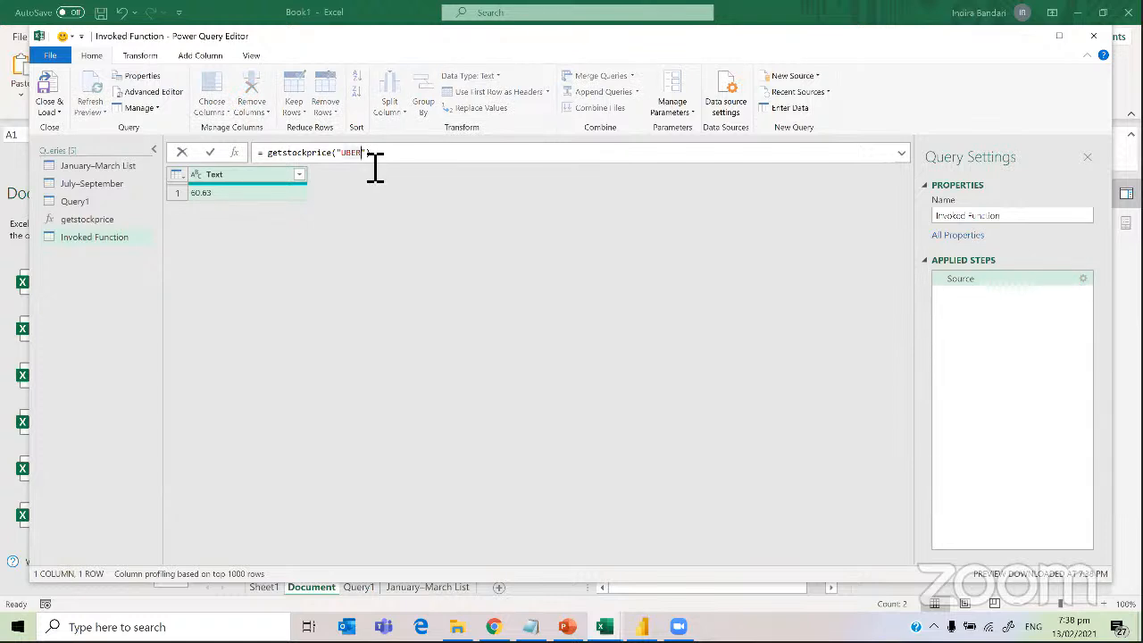
Return to the getstockprice function and invoke it with MSFT as the stock parameter
right_click(115, 221)
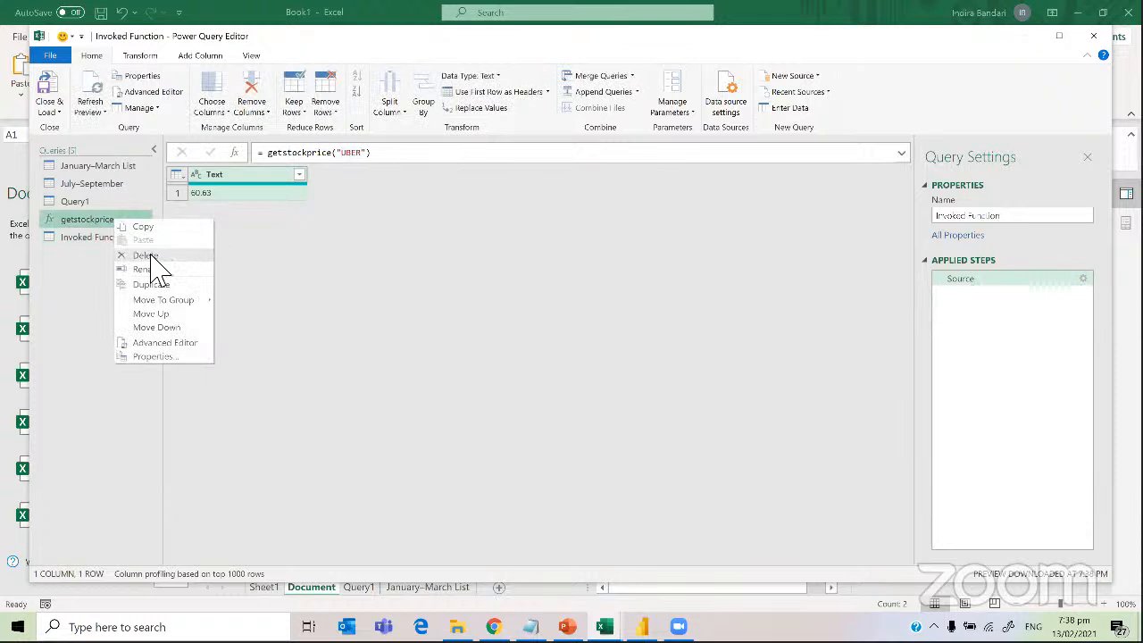
click(93, 223)
double_click(95, 223)
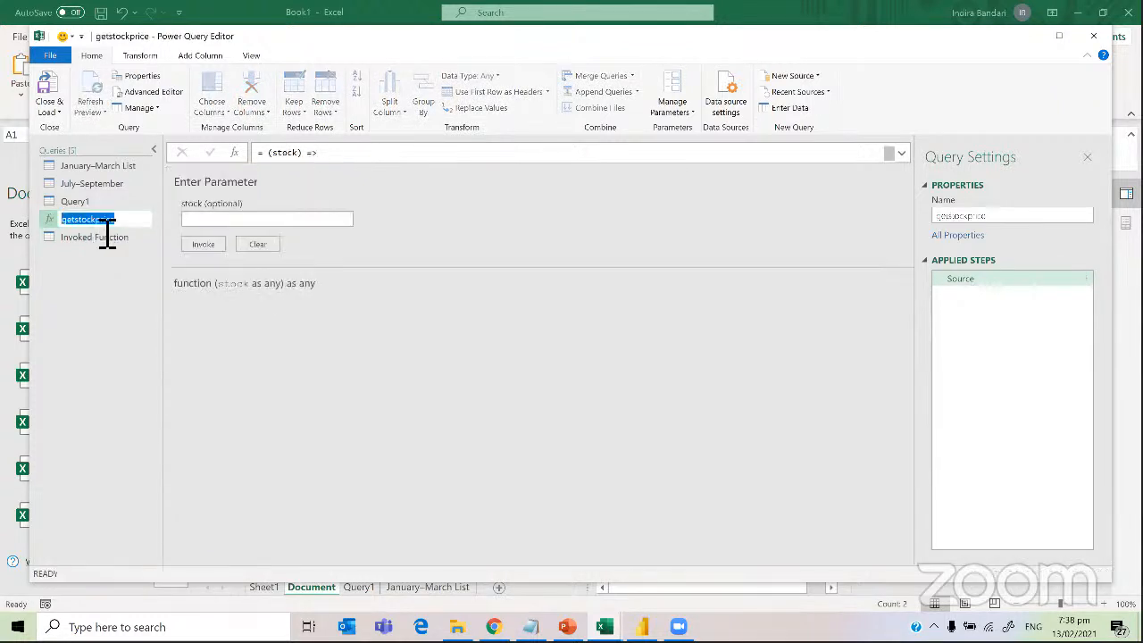
click(303, 234)
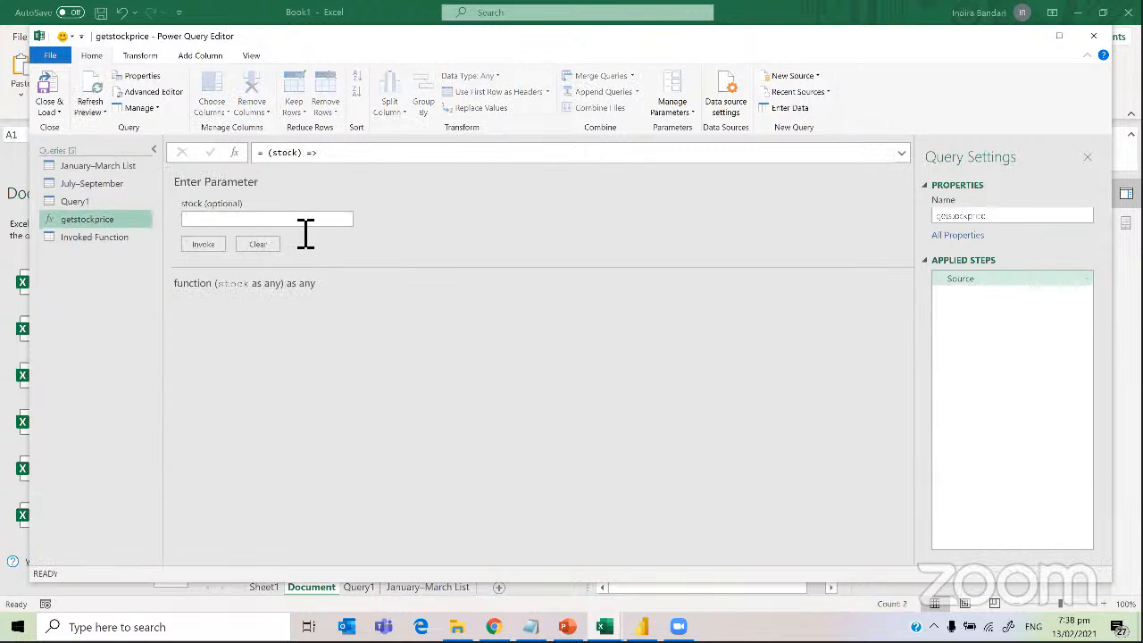
click(306, 234)
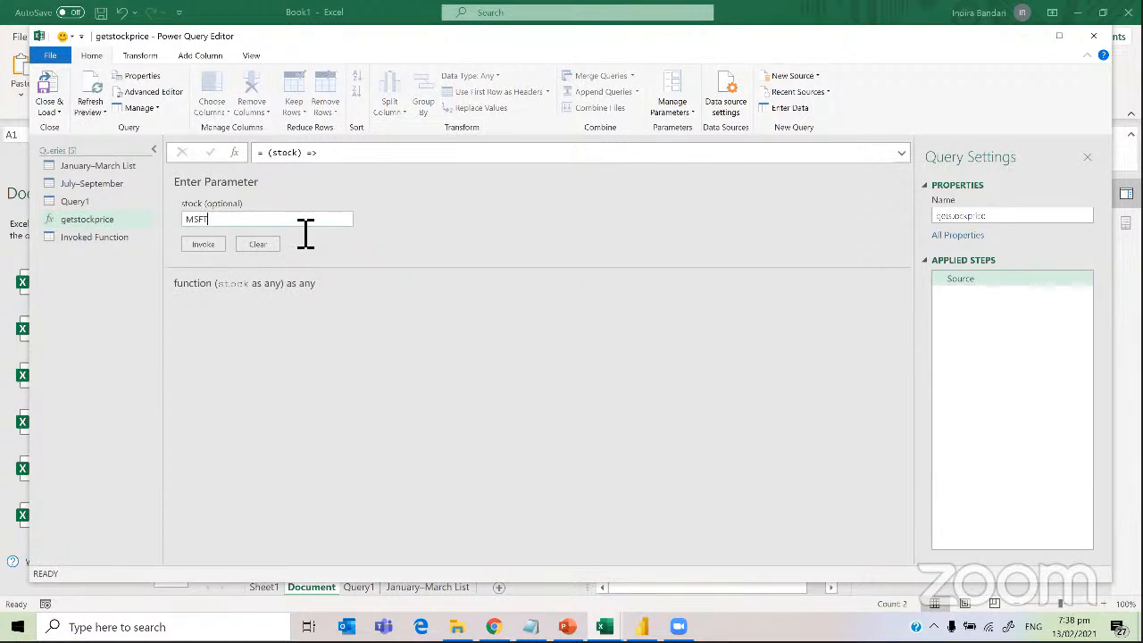
click(204, 245)
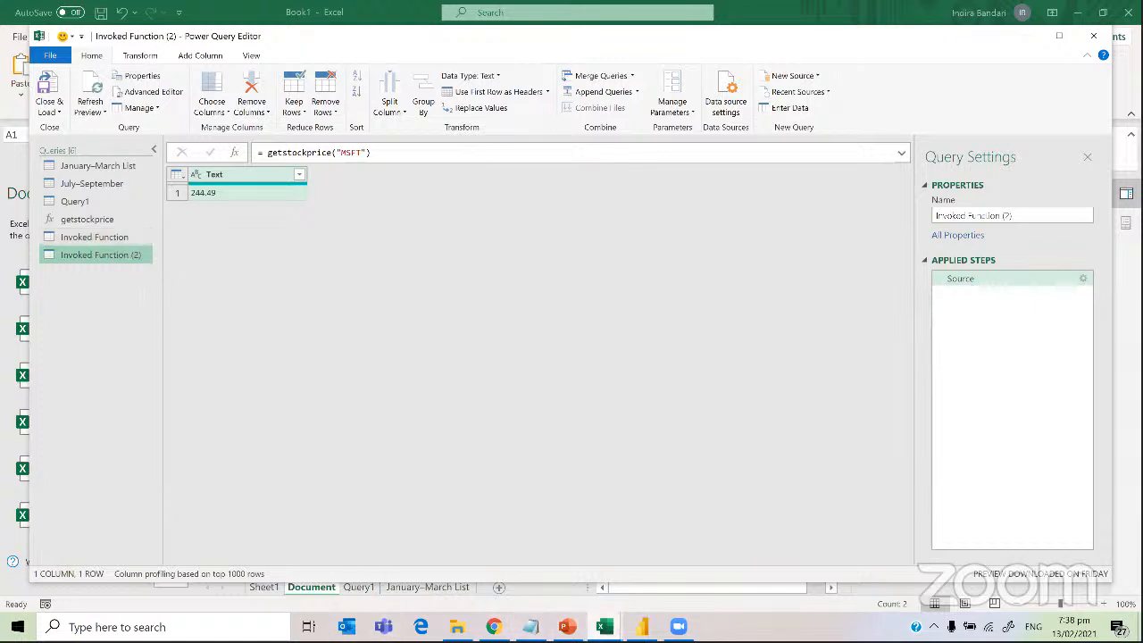
Close the Power Query Editor and keep the changes
mouse_move(603, 627)
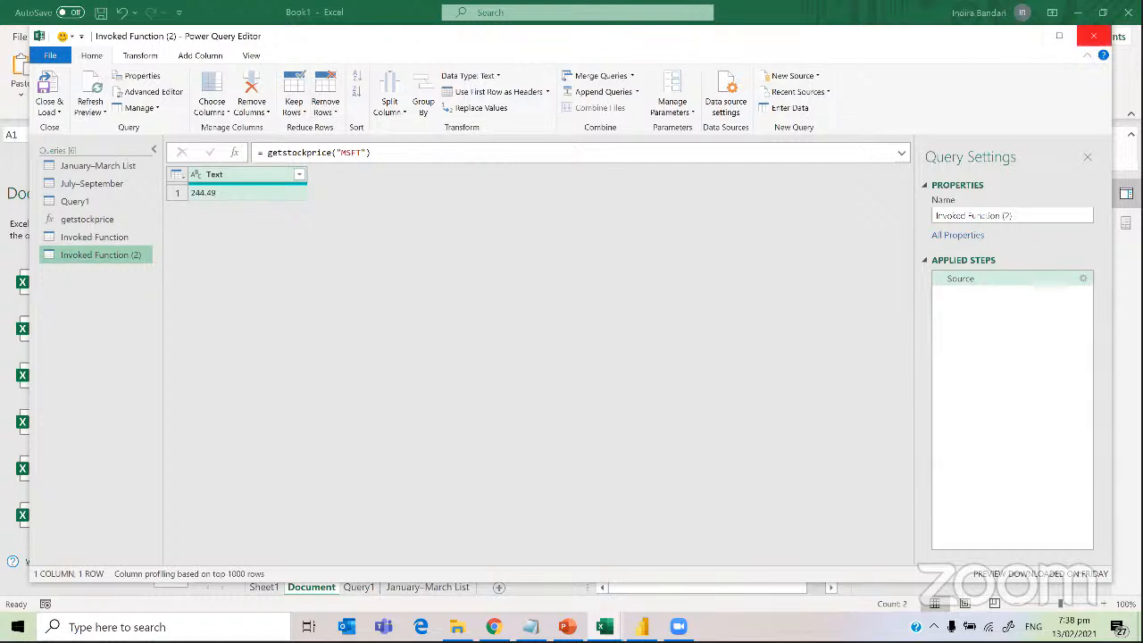
click(642, 627)
click(604, 627)
click(369, 568)
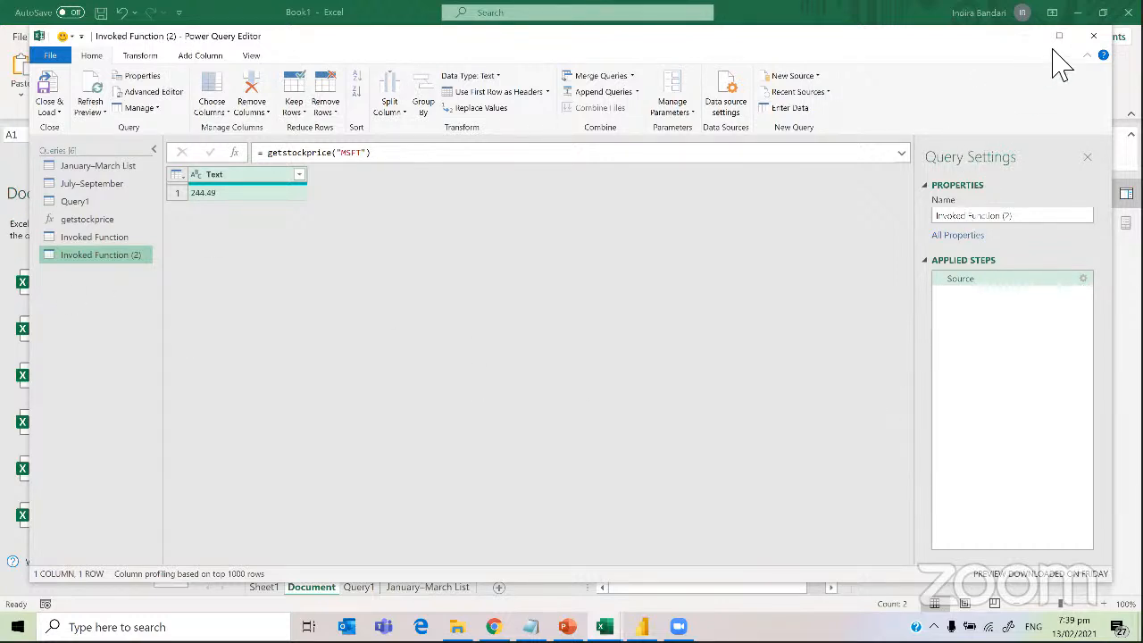
click(1094, 36)
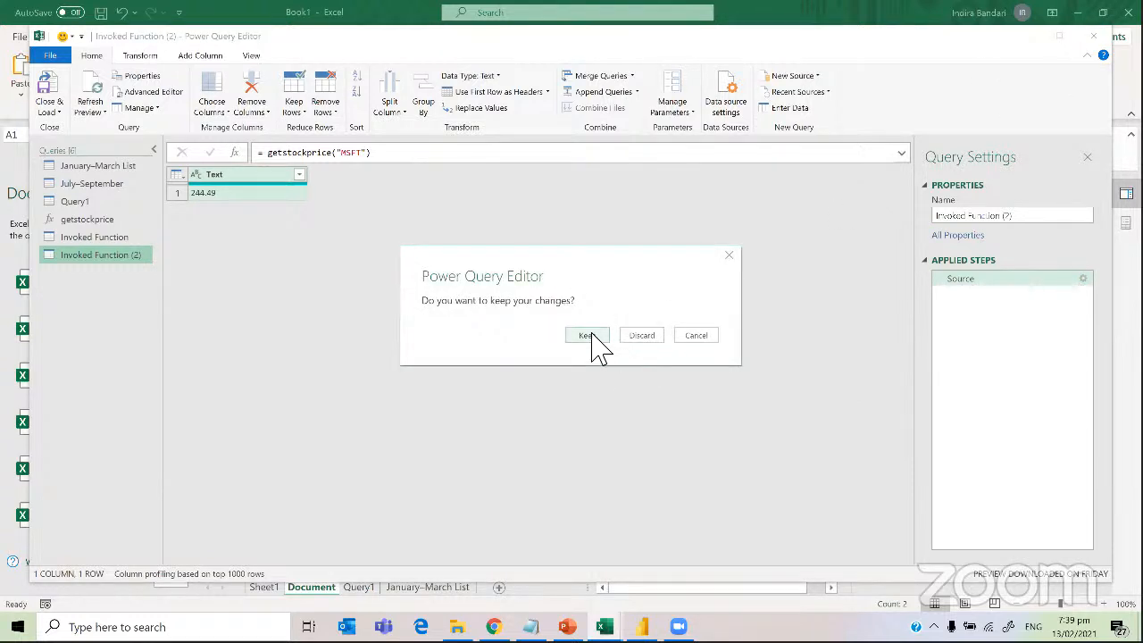
click(588, 336)
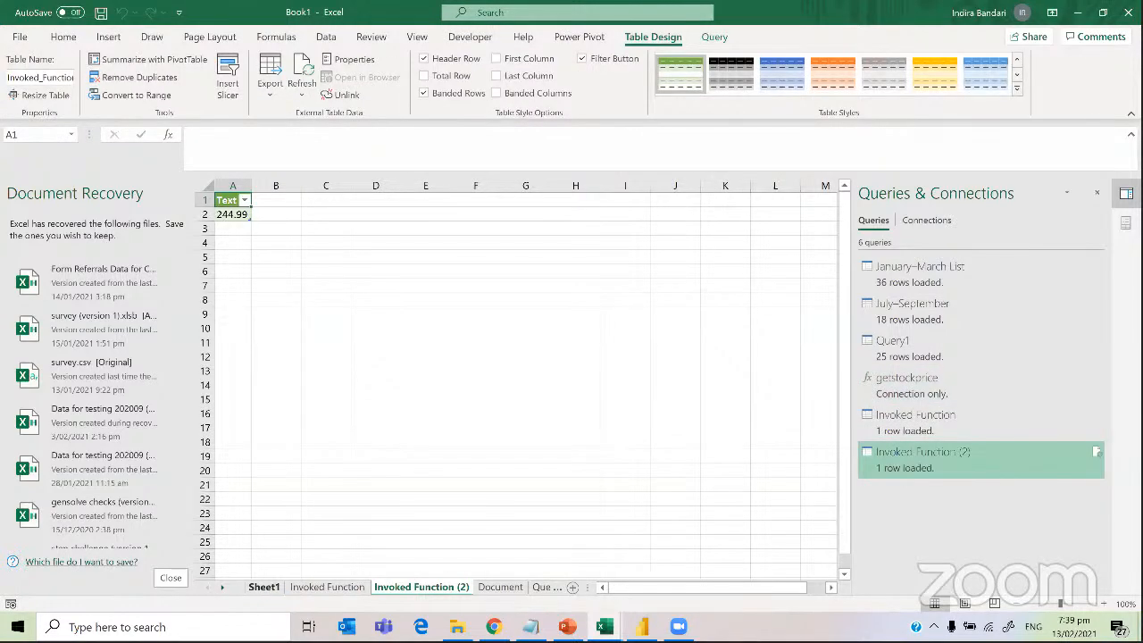
Load the Stock table in A1:A6 of Sheet1 into Power Query as a new query
click(265, 586)
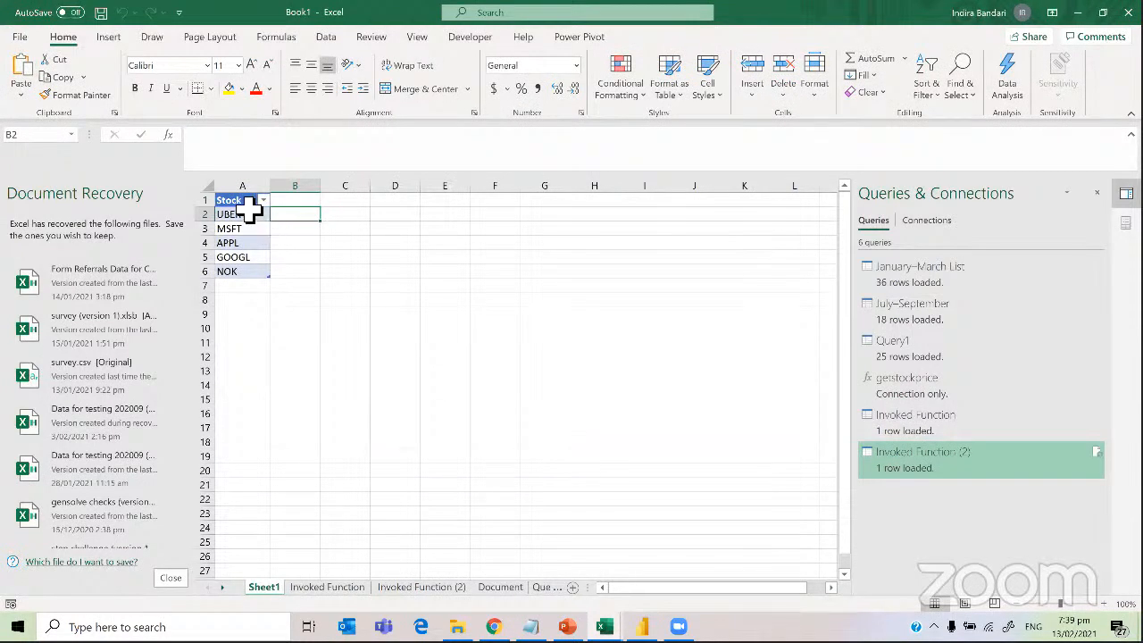
drag(250, 202, 250, 276)
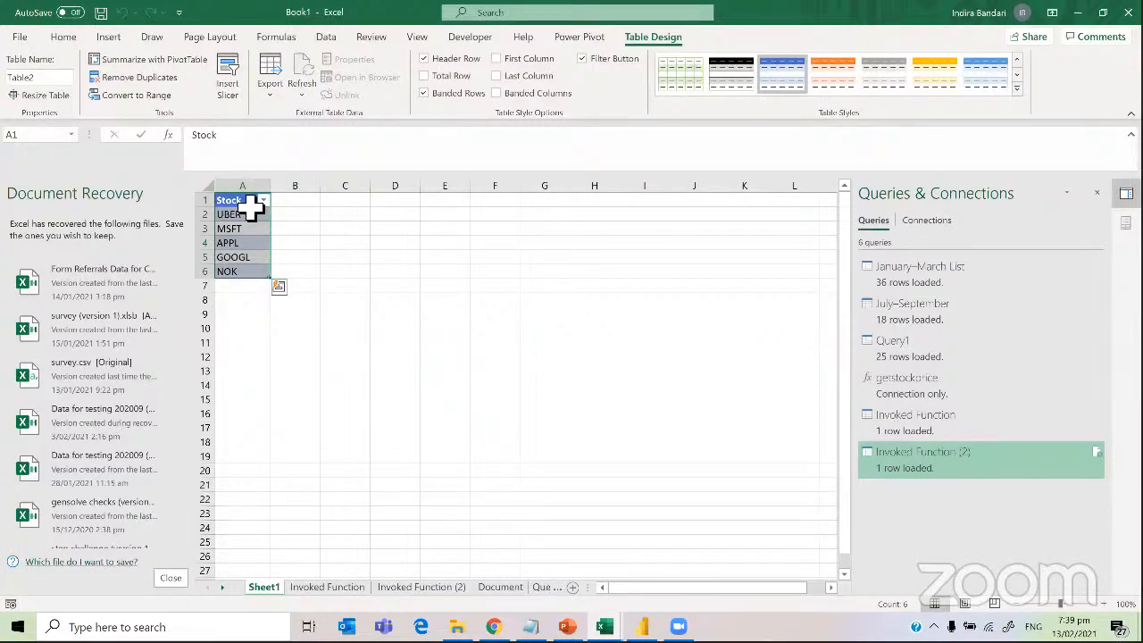
click(329, 43)
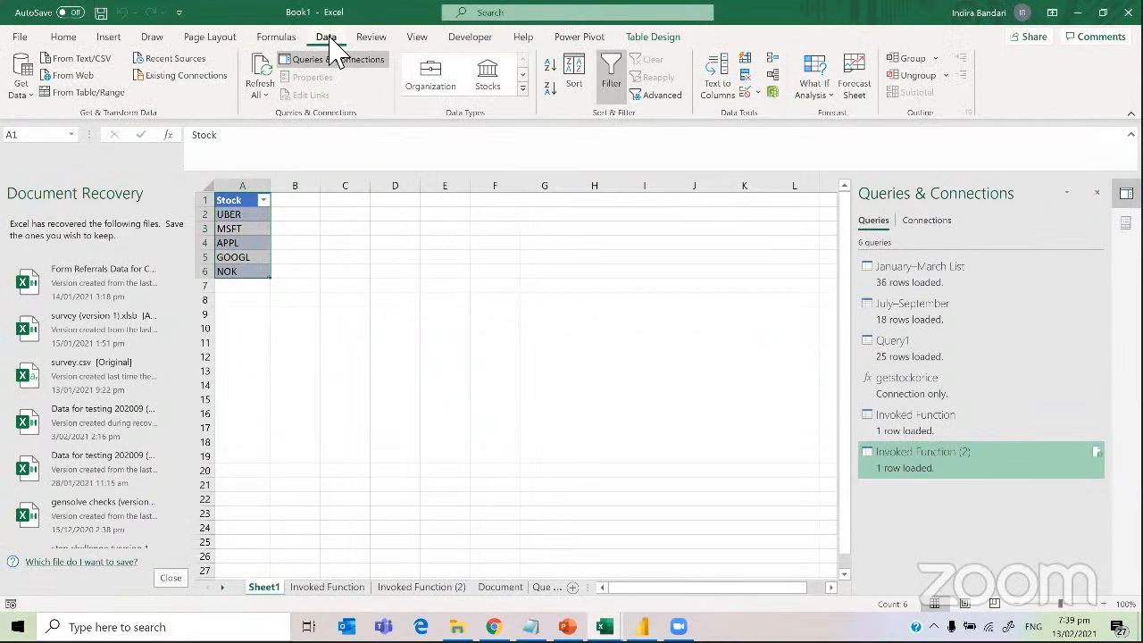
click(105, 95)
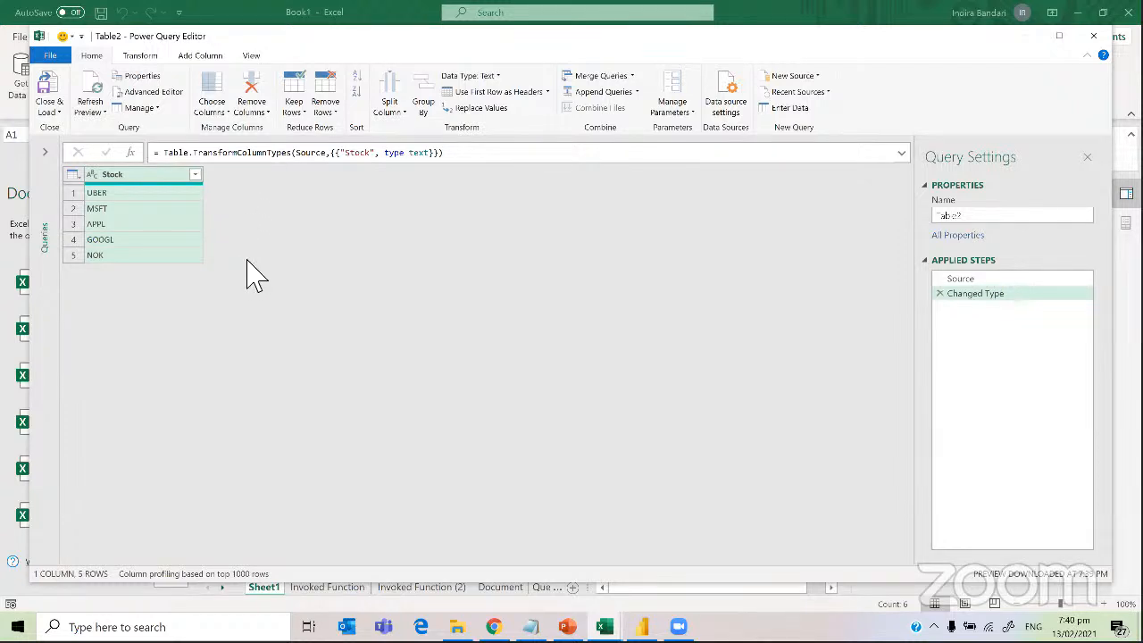
Add a column named price that invokes the getstockprice custom function for each row, with the Stock column as its stock parameter
click(201, 56)
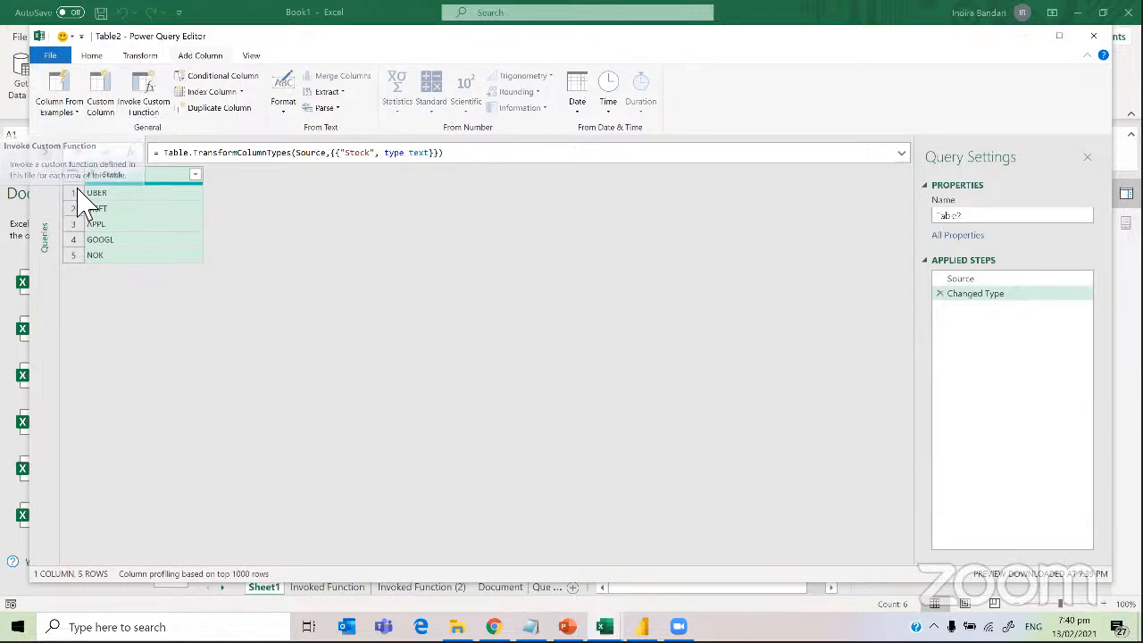
click(156, 122)
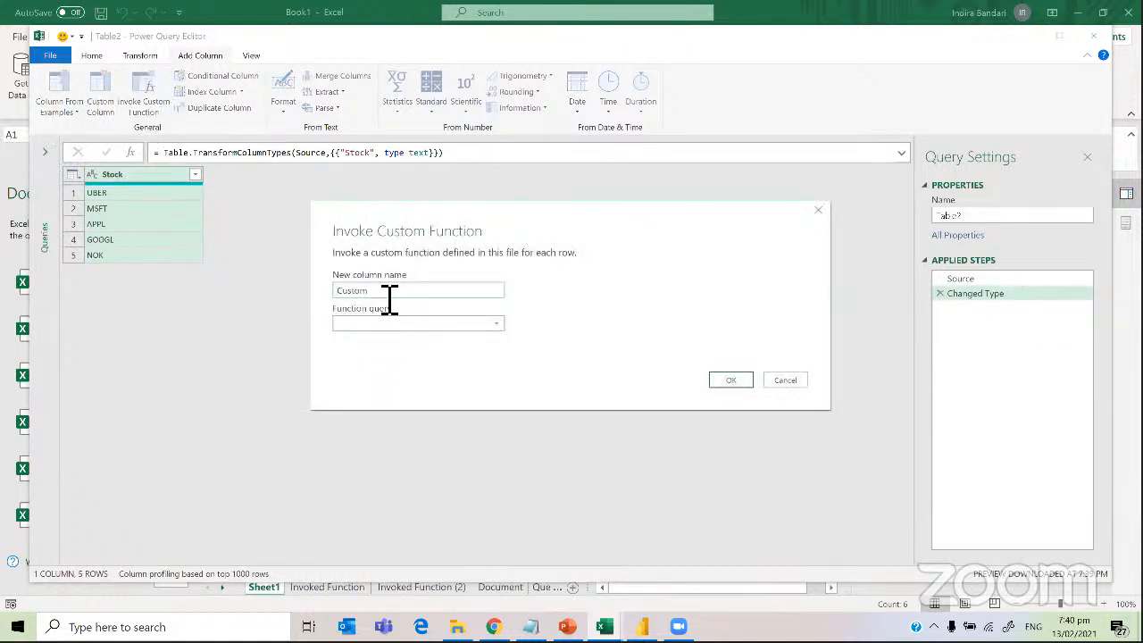
drag(390, 291, 286, 294)
text(ST)
text(price)
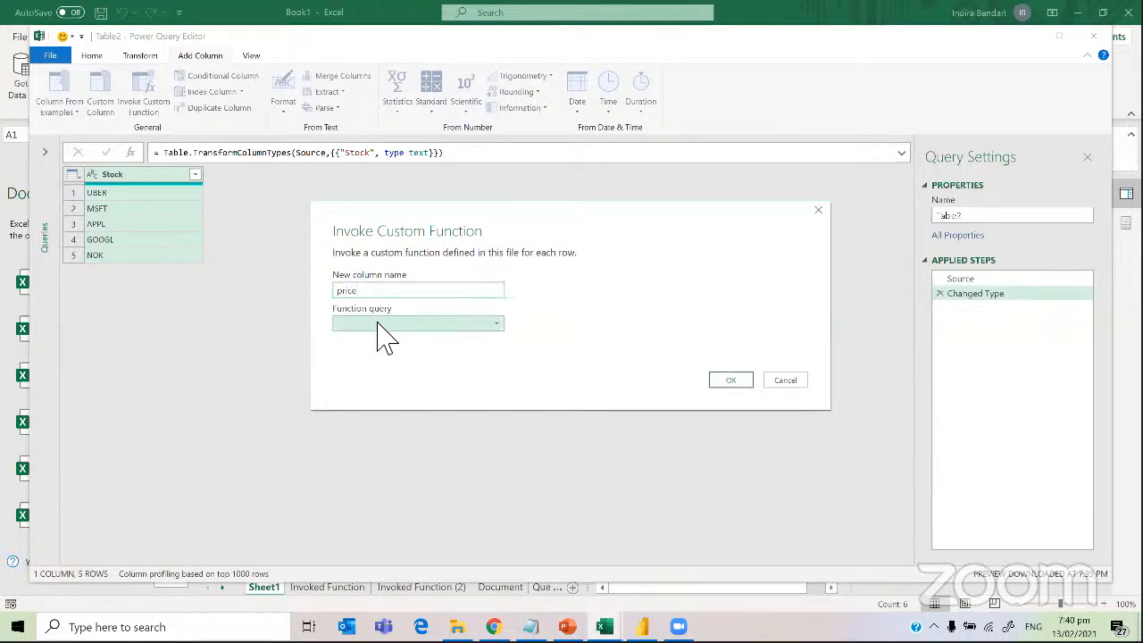
click(382, 324)
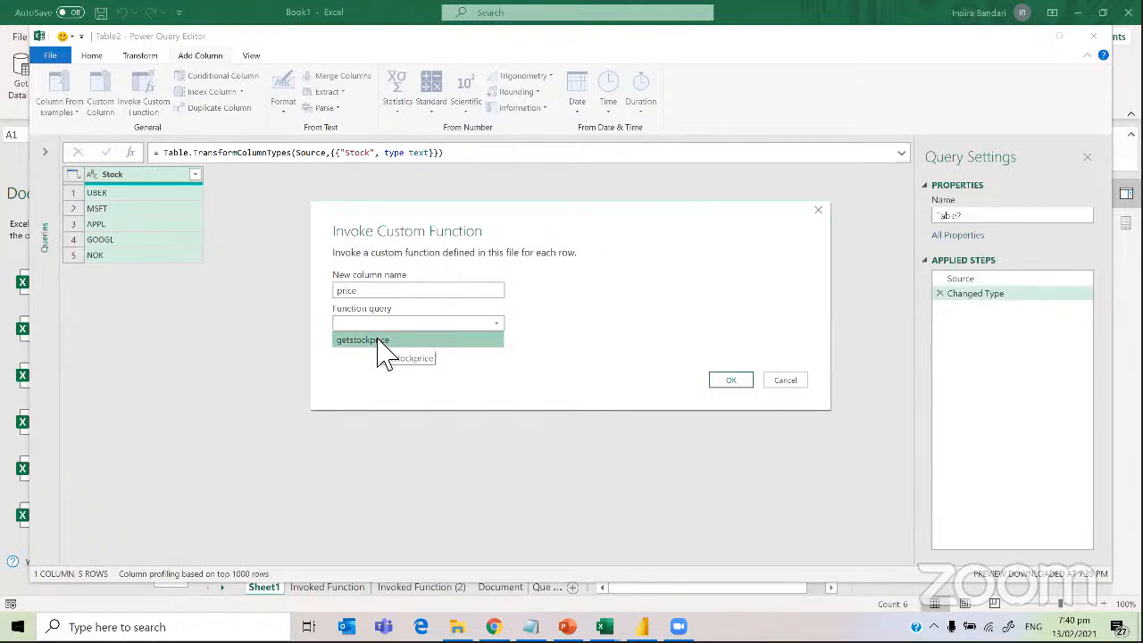
click(382, 341)
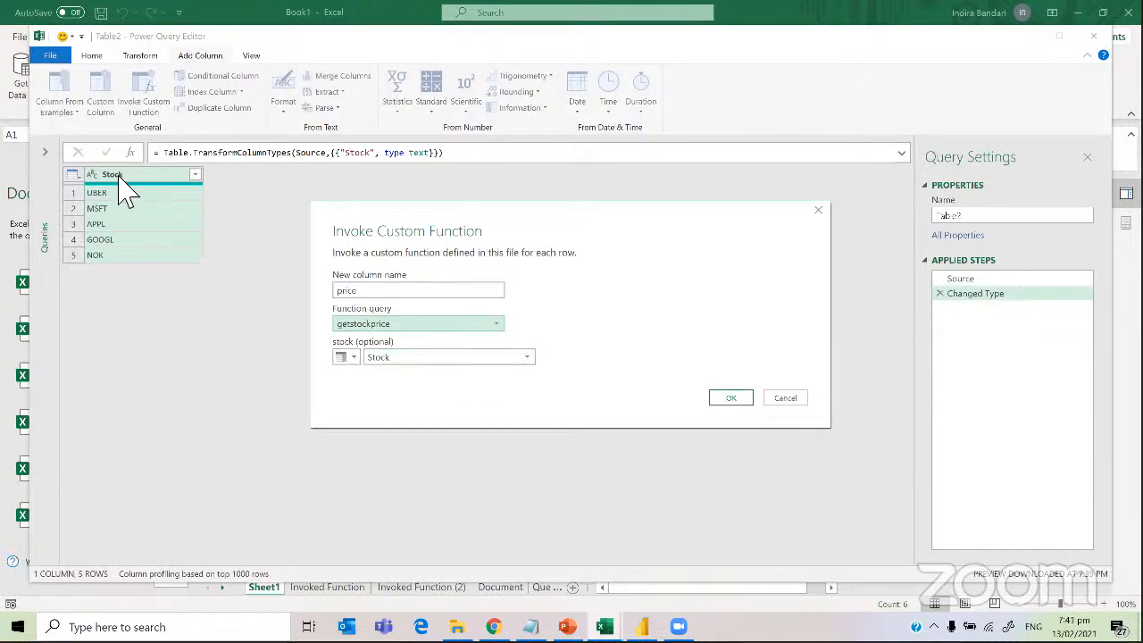
click(410, 359)
click(413, 372)
click(730, 399)
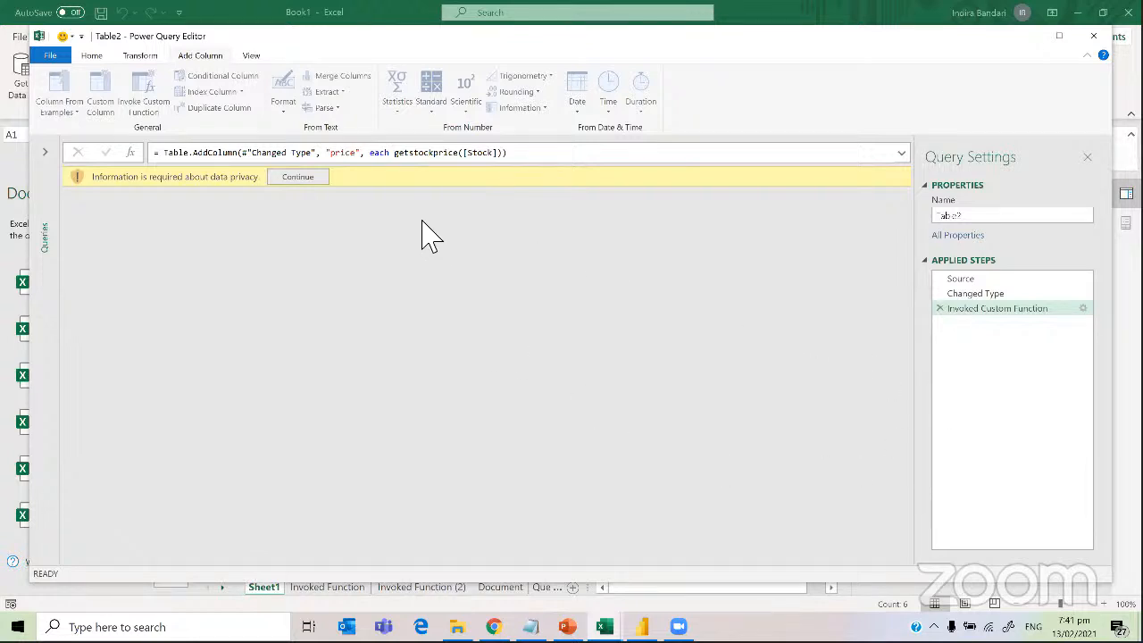
Set the file to ignore privacy level checks and save the privacy settings
click(303, 184)
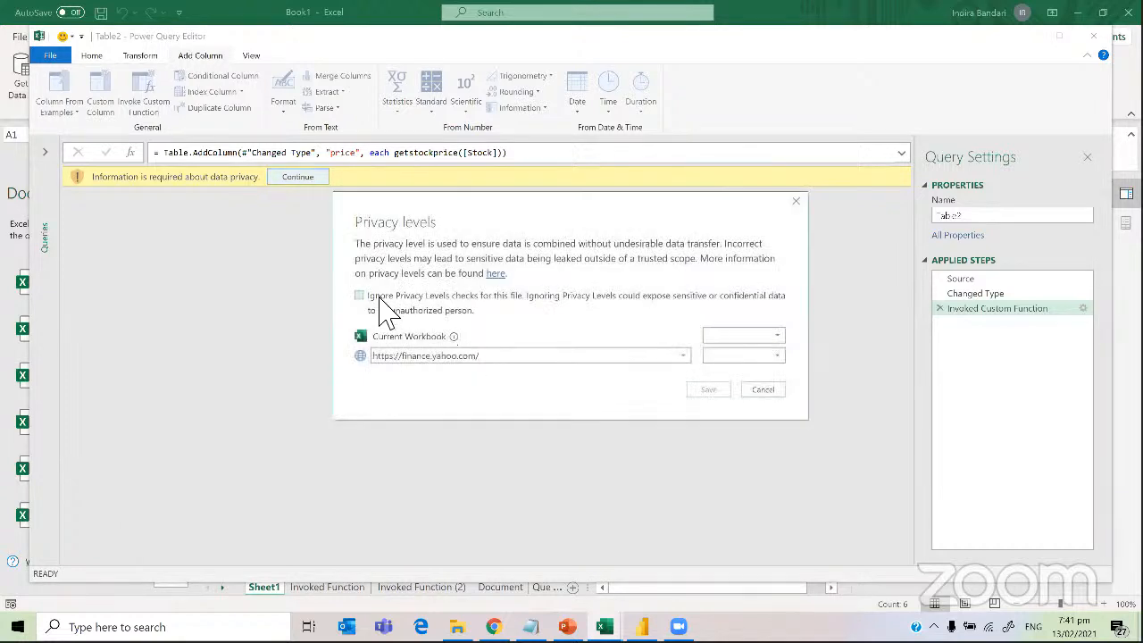
click(360, 296)
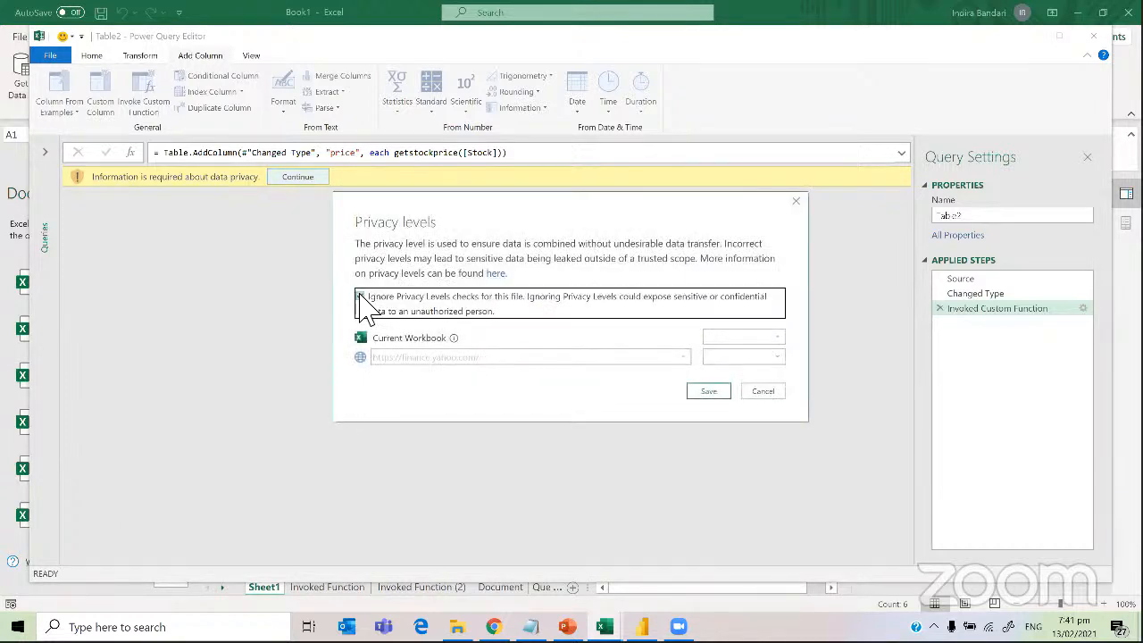
click(708, 393)
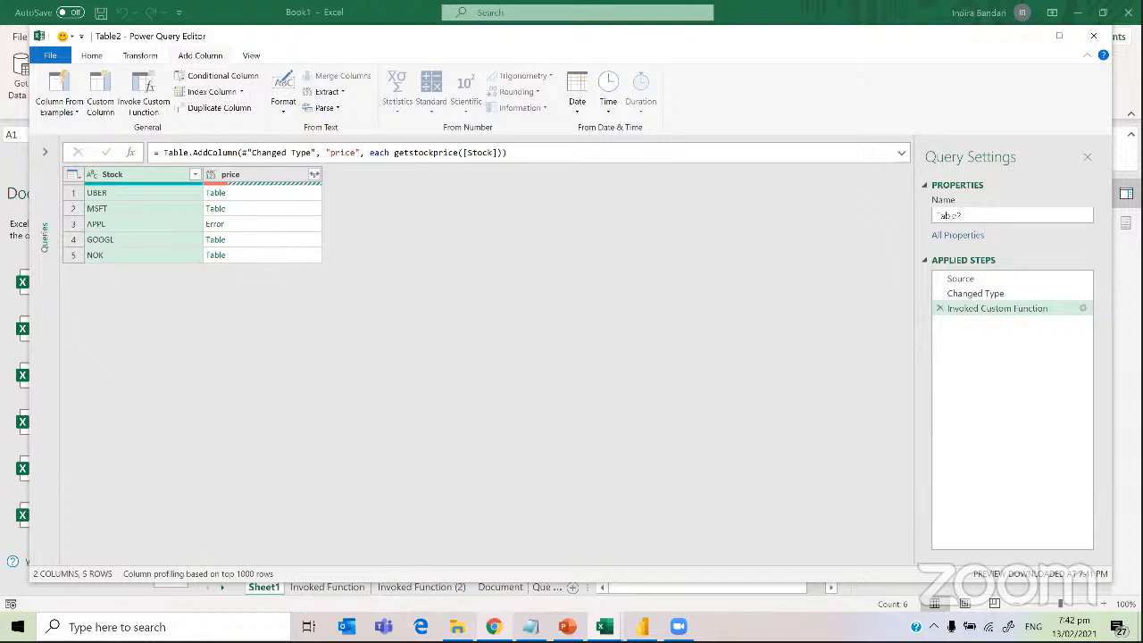
Switch to Chrome to check Apple's symbol in Yahoo Finance's most active stocks list, and return to the Power Query Editor
mouse_move(496, 627)
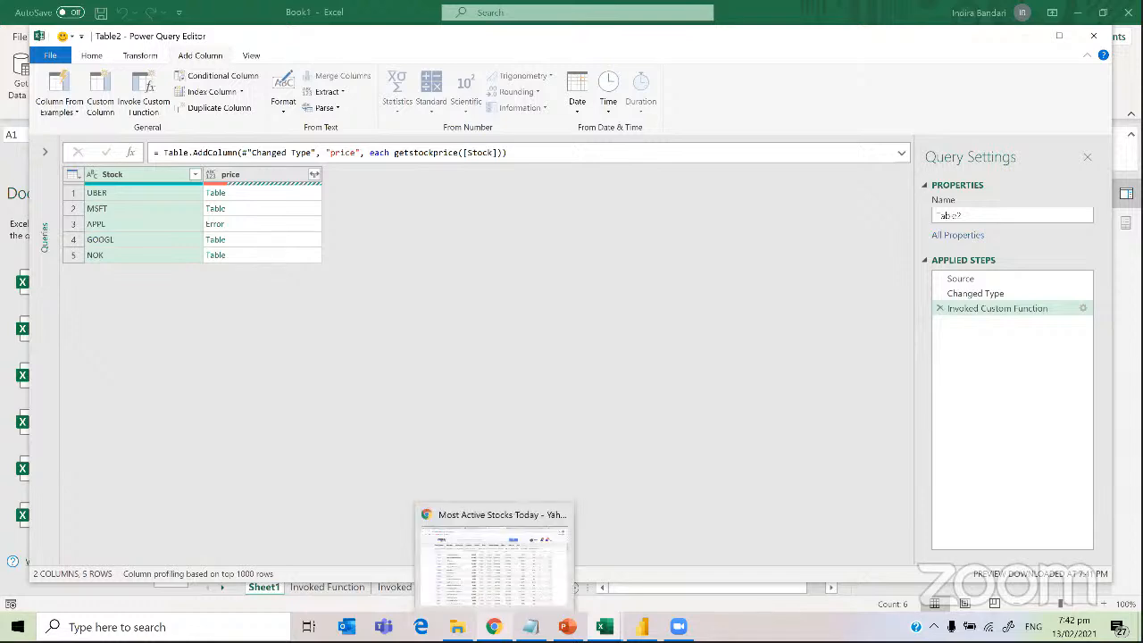
click(485, 522)
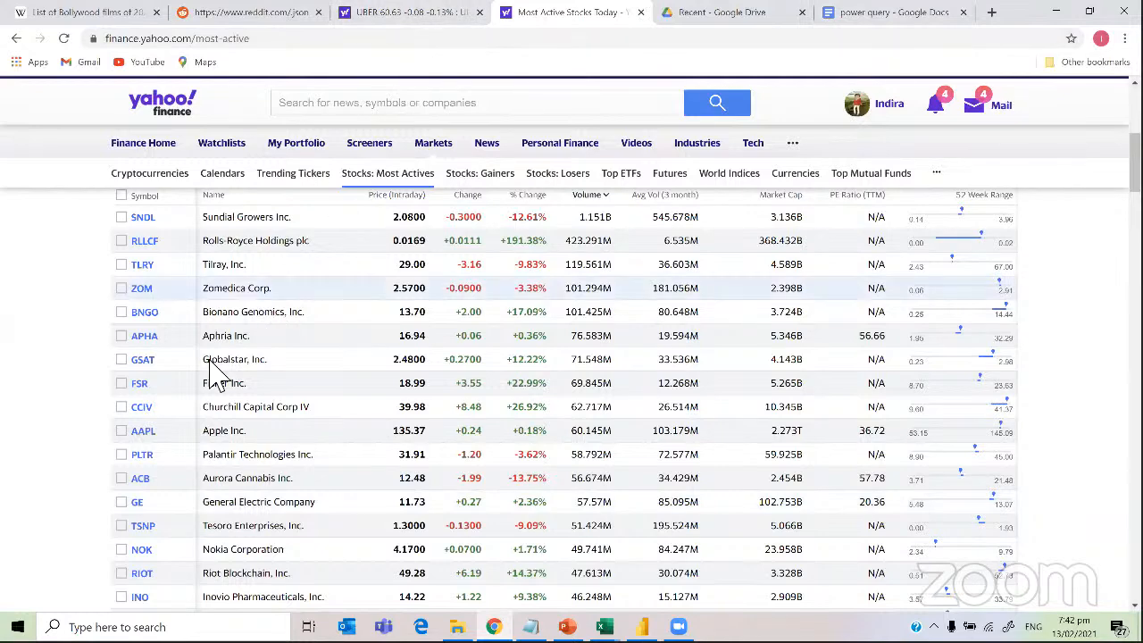
click(1058, 12)
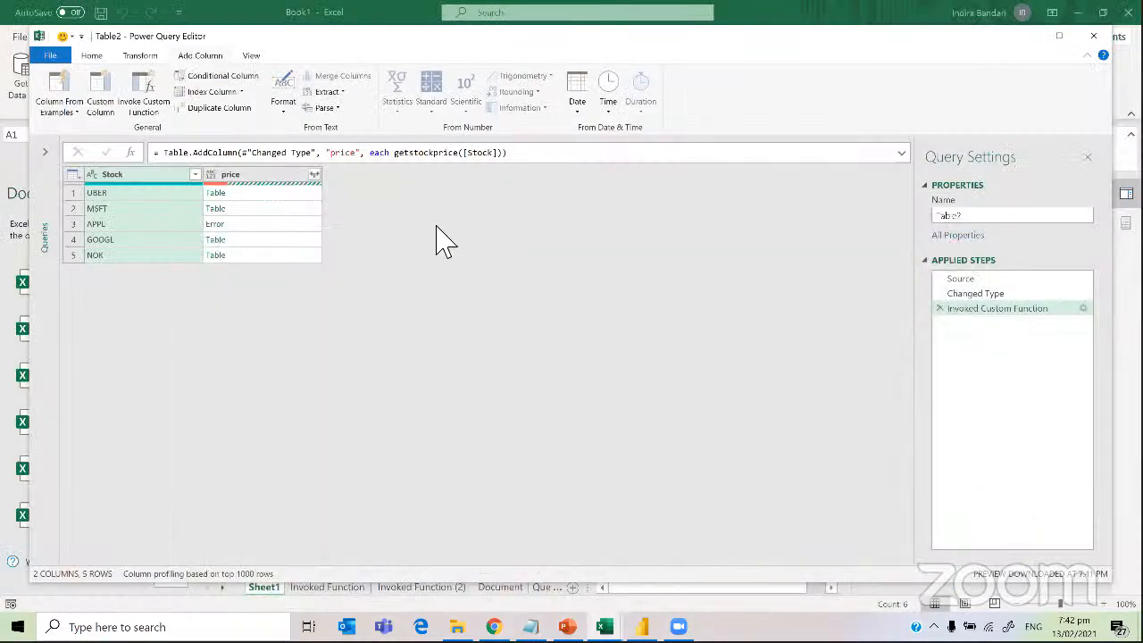
Preview the UBER and MSFT price tables and expand the price column to its Text field without the original column name as prefix
click(256, 192)
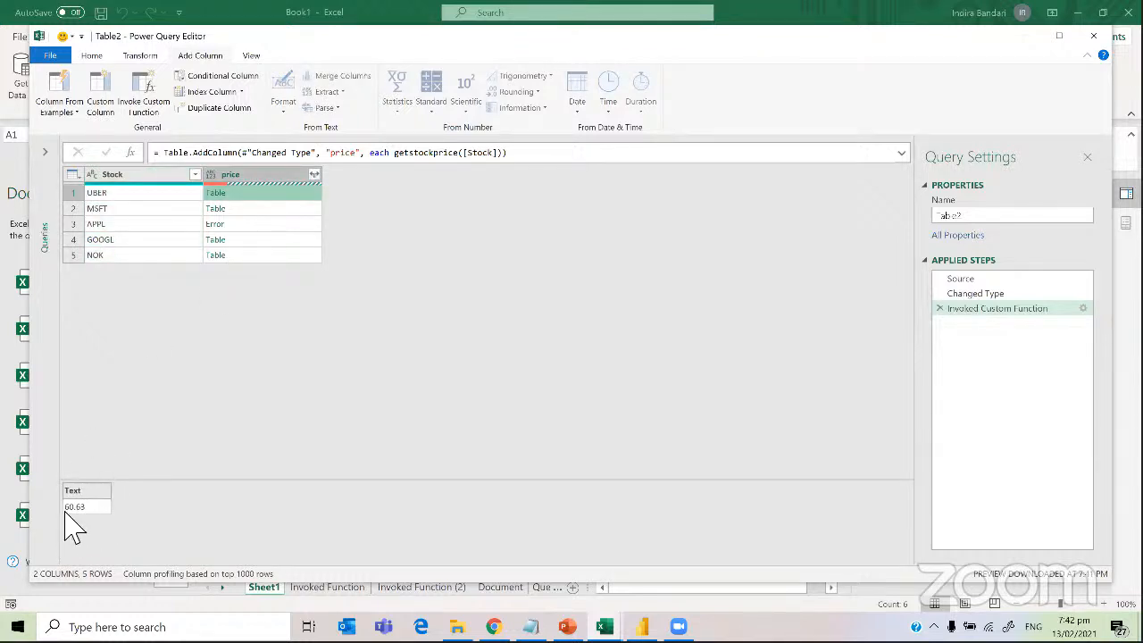
click(286, 208)
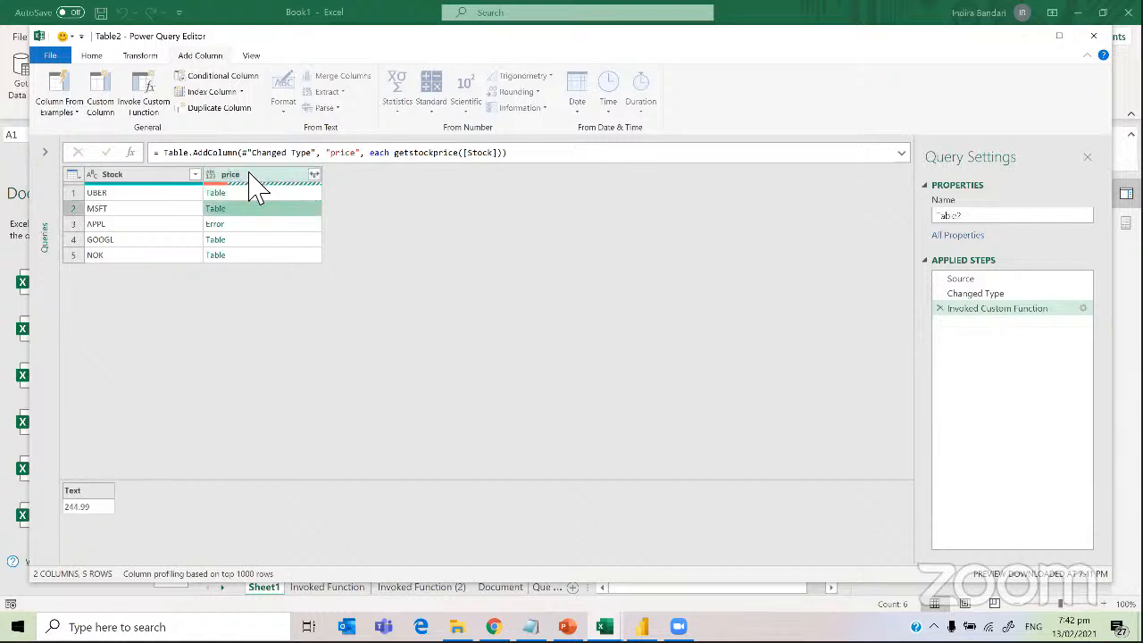
click(315, 175)
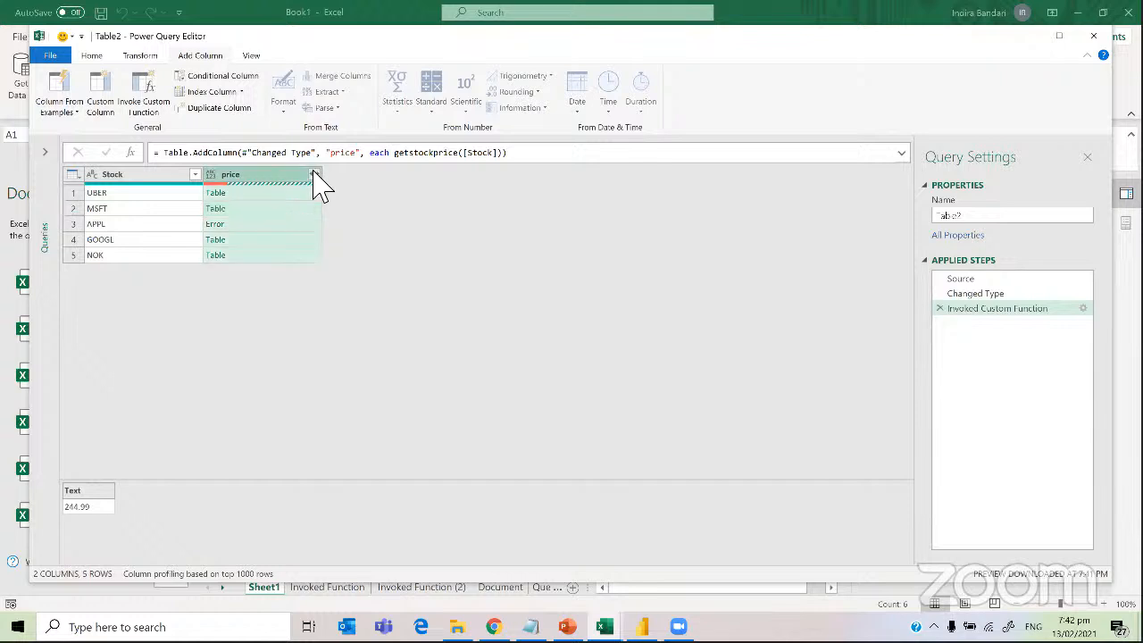
click(90, 329)
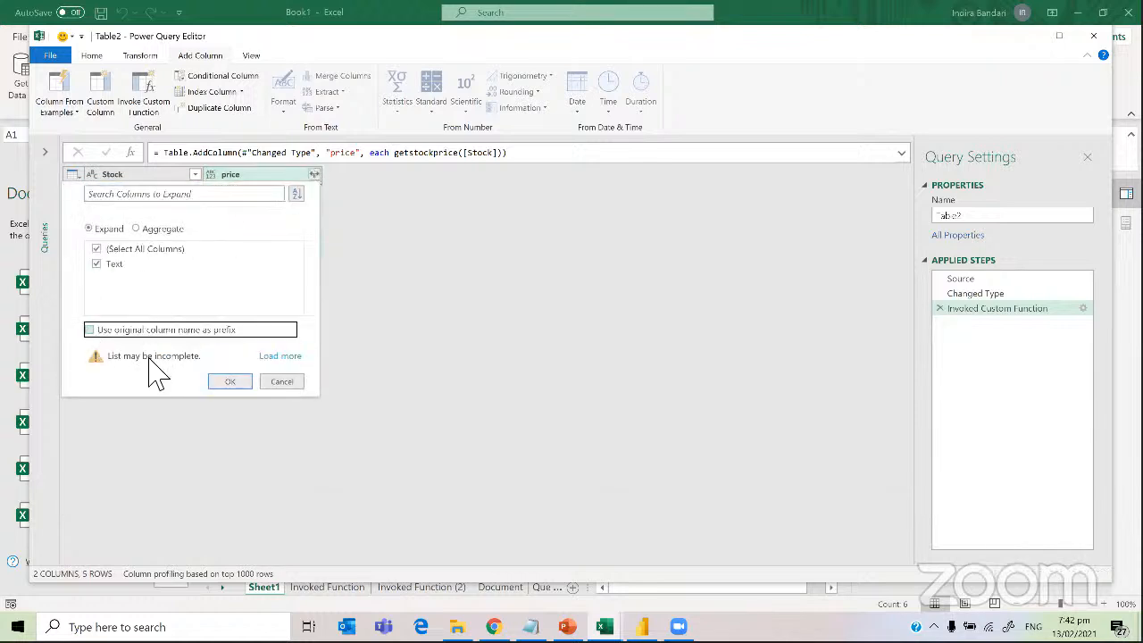
click(230, 380)
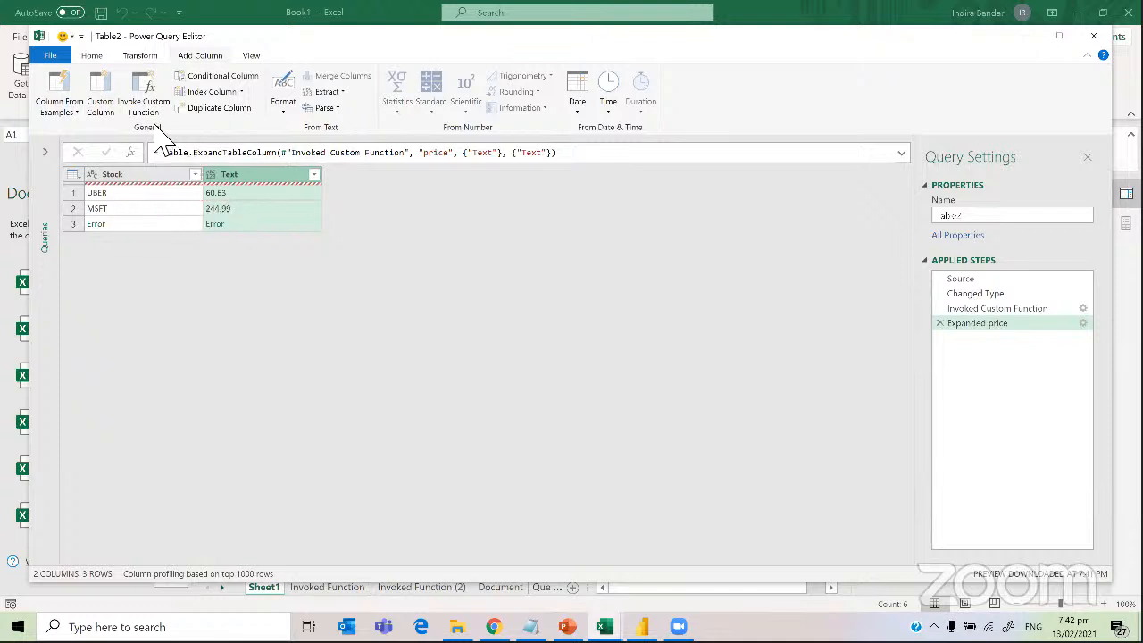
Try to close the query and load it as a table on a new worksheet
click(92, 57)
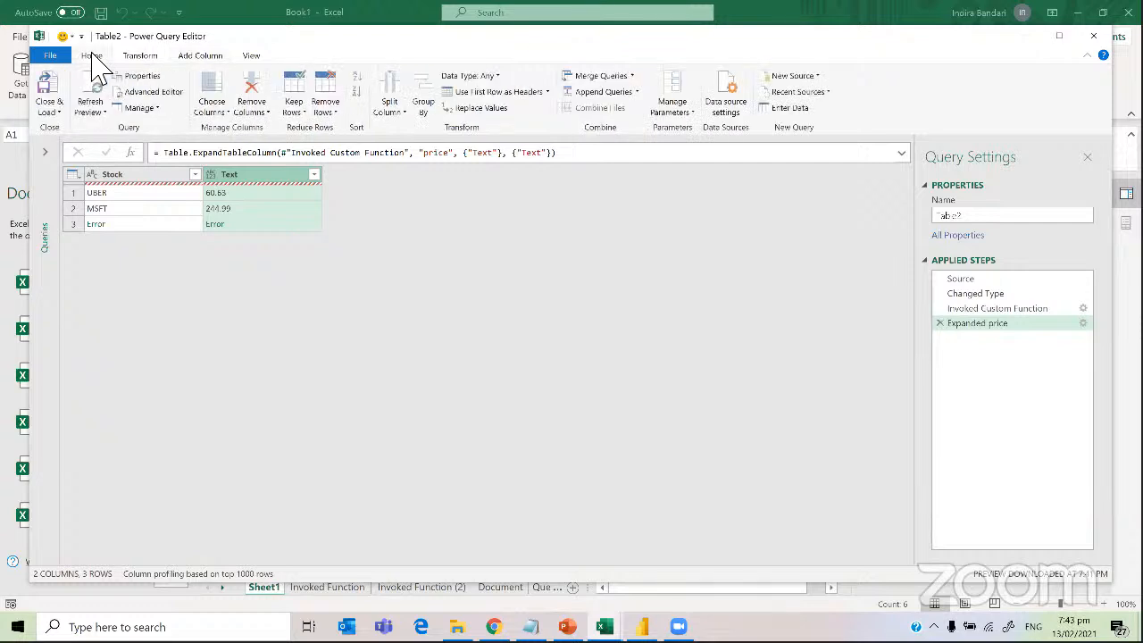
click(50, 112)
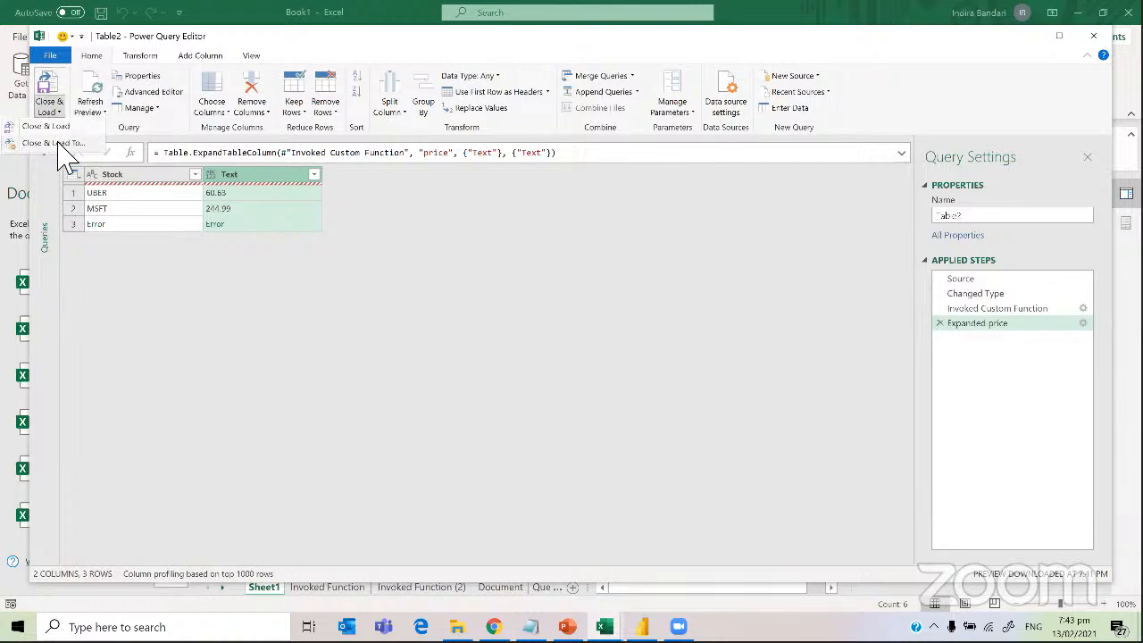
click(59, 143)
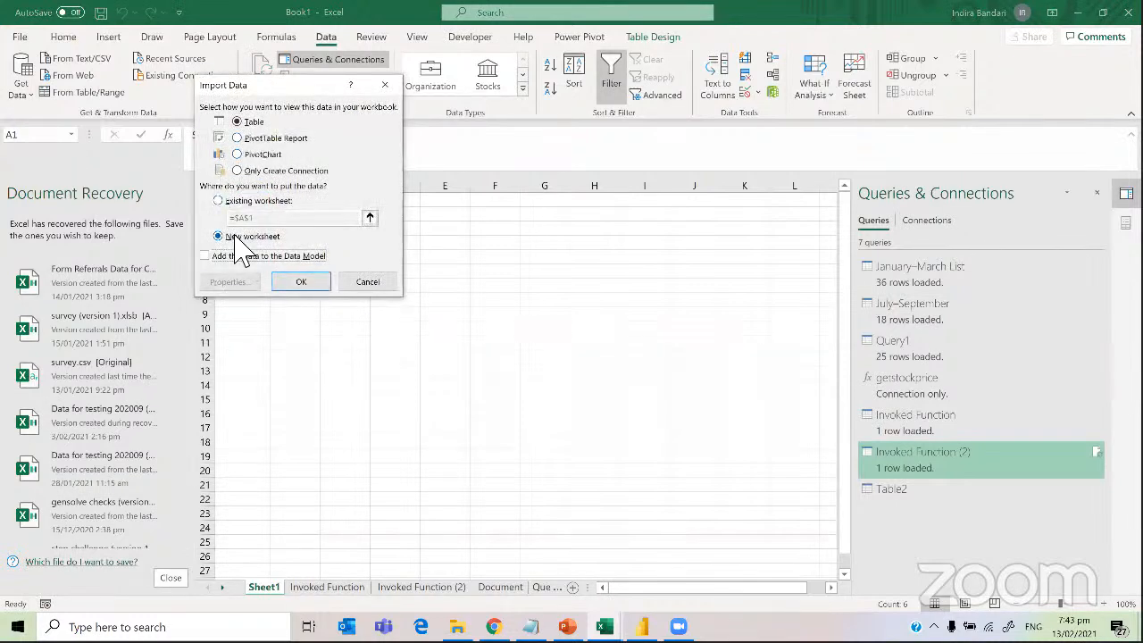
click(311, 285)
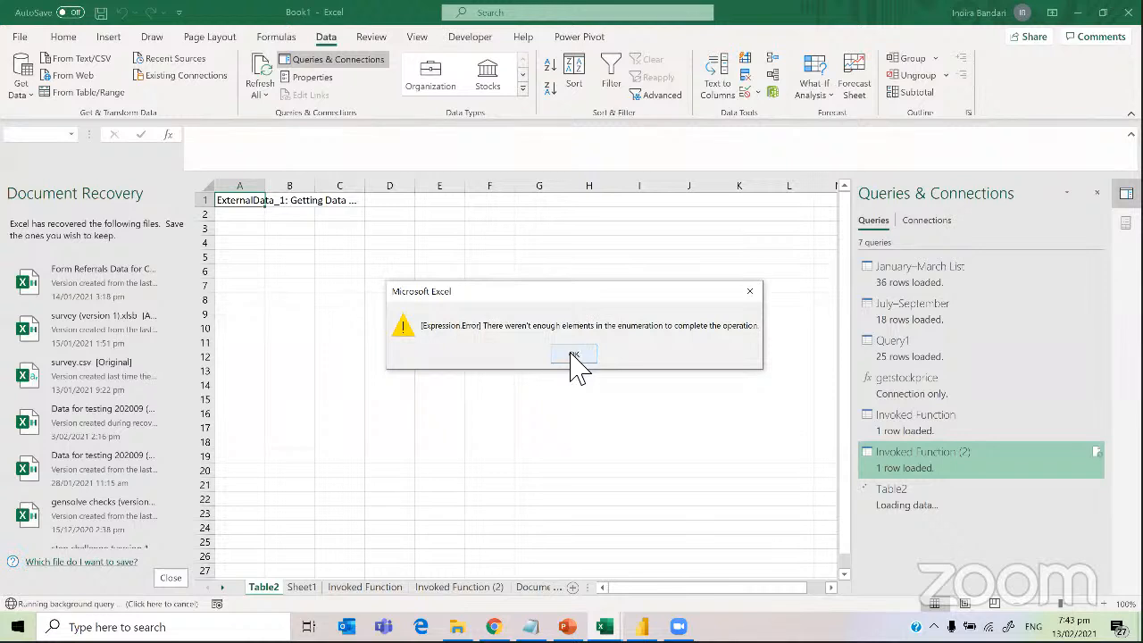
click(575, 357)
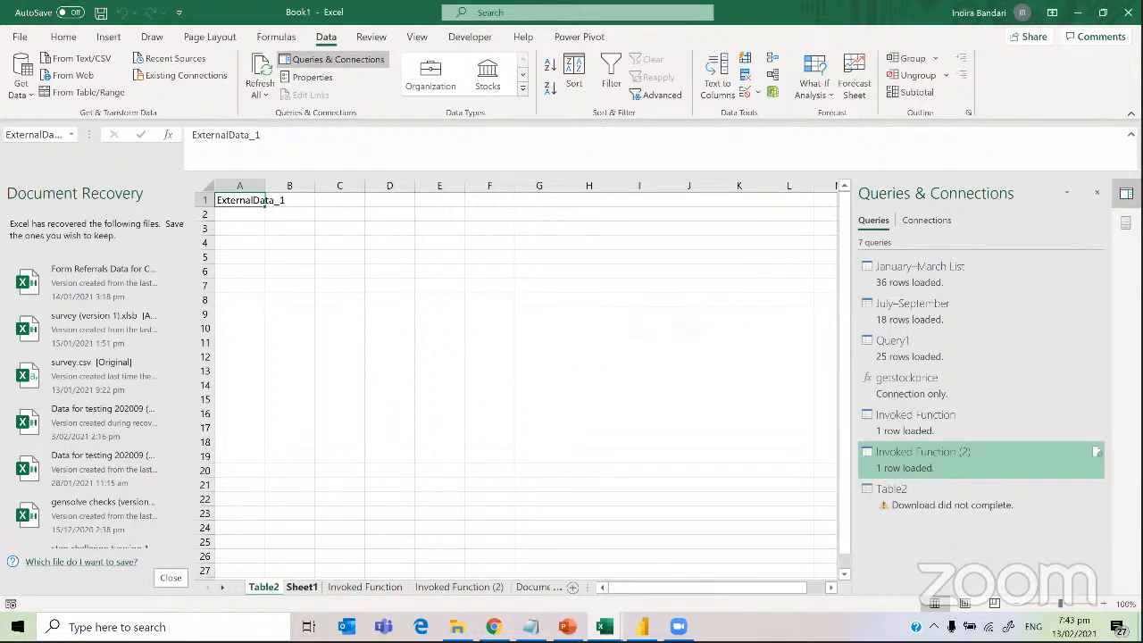
Correct the Apple stock symbol in cell A4 of Sheet1 to AAPL
click(301, 587)
click(253, 247)
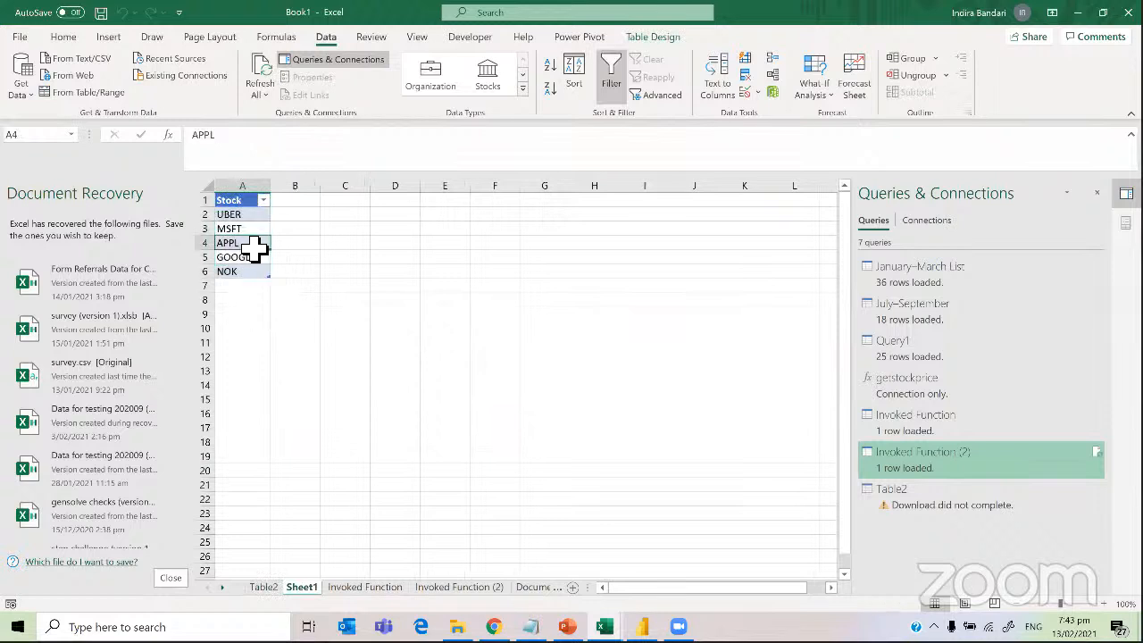
text(AA)
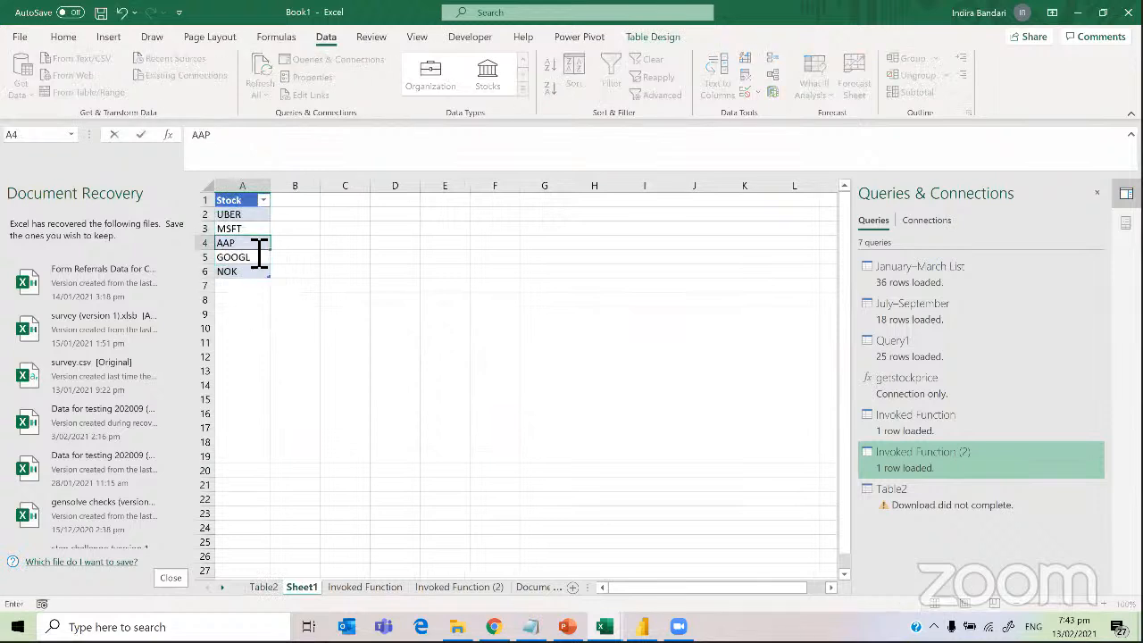
click(332, 347)
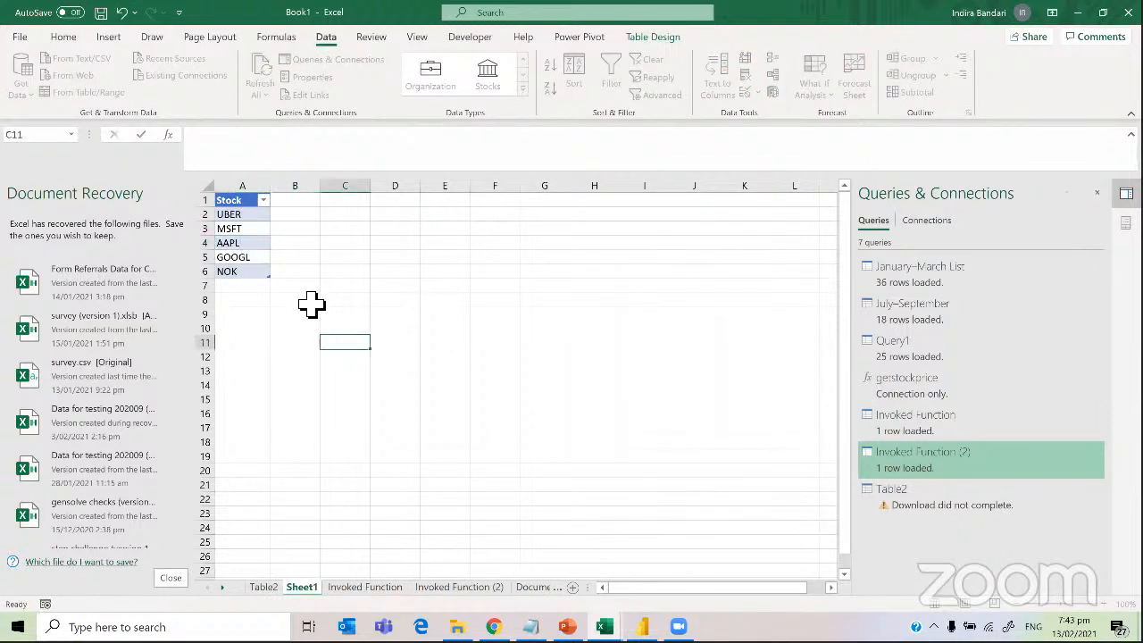
Load the corrected Stock table in A1:A6 into Power Query as a new query
click(236, 202)
drag(244, 220, 247, 278)
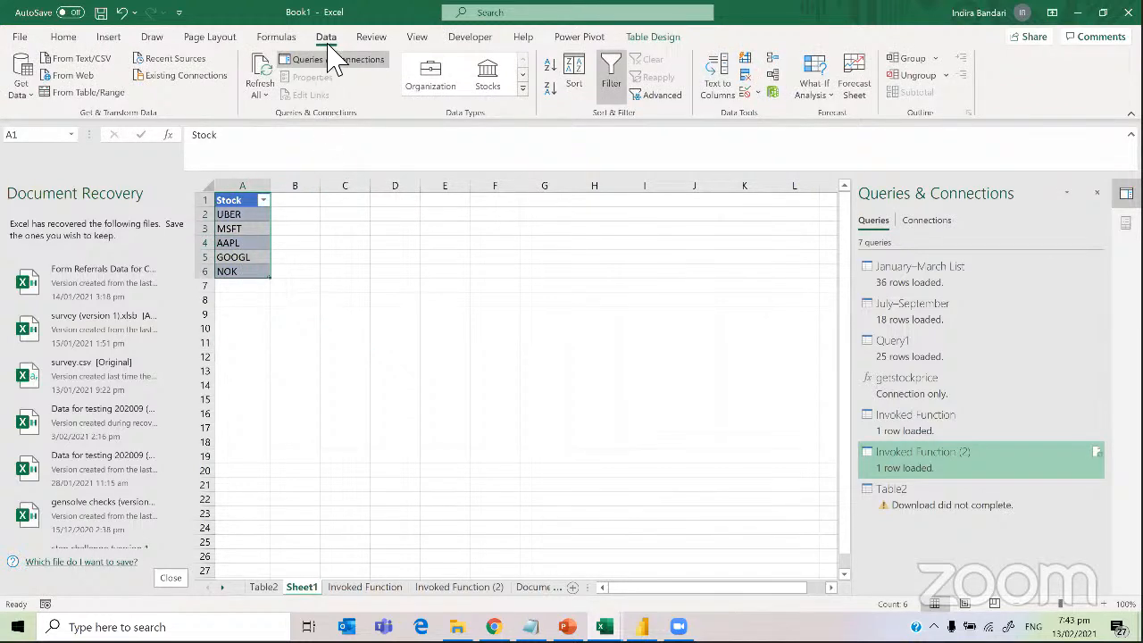
click(109, 94)
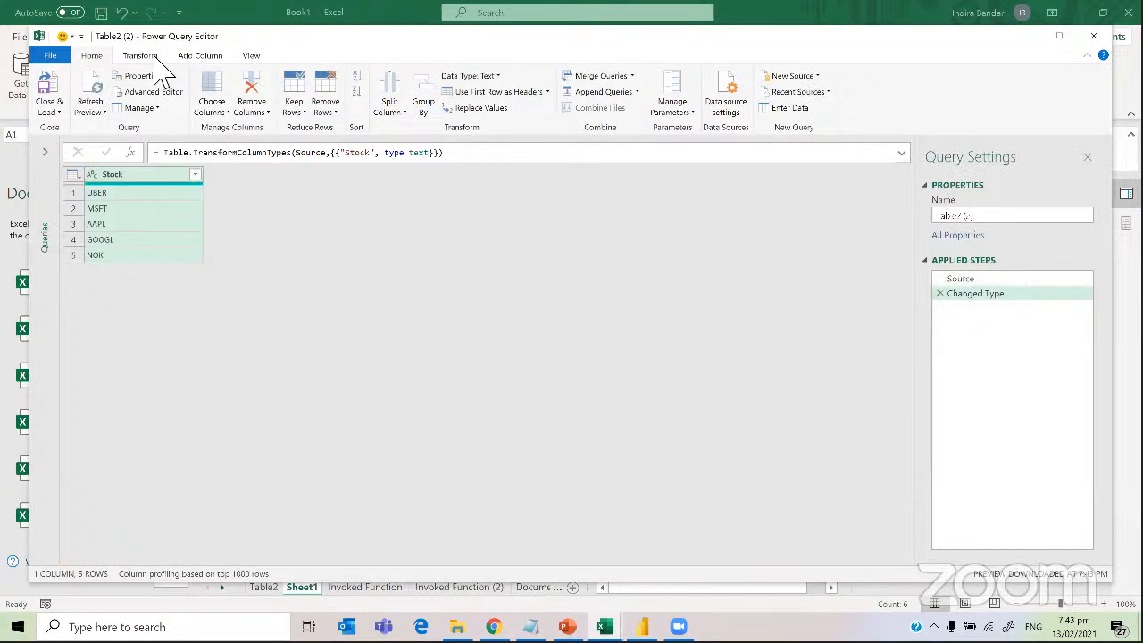
Add a column named Prices that invokes getstockprice for each row, with the Stock column as its stock parameter
click(204, 59)
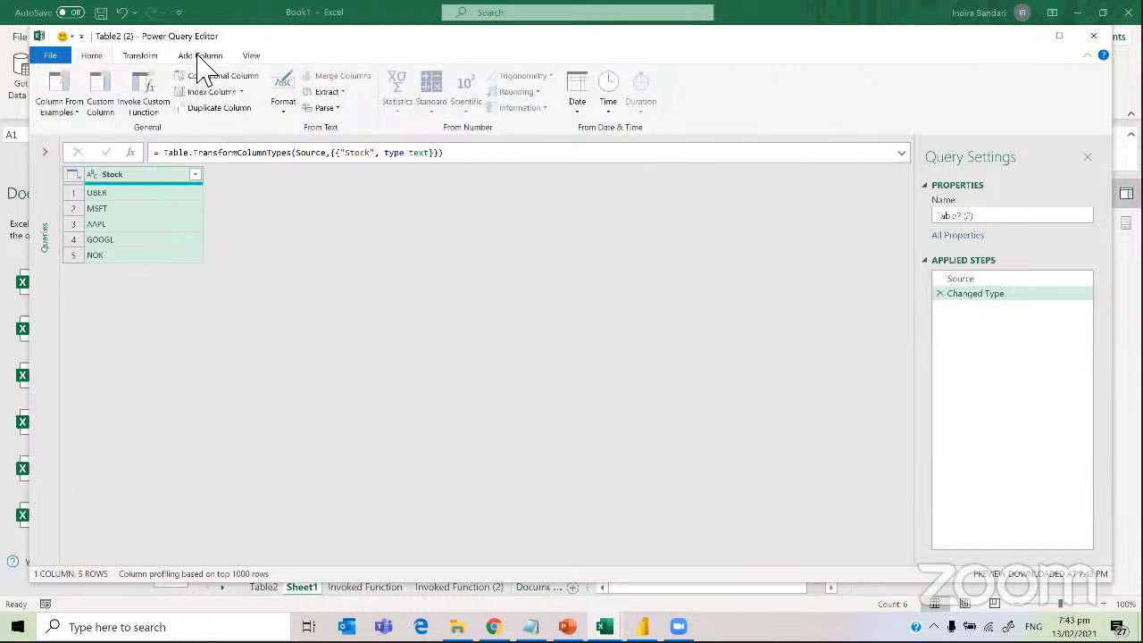
click(150, 114)
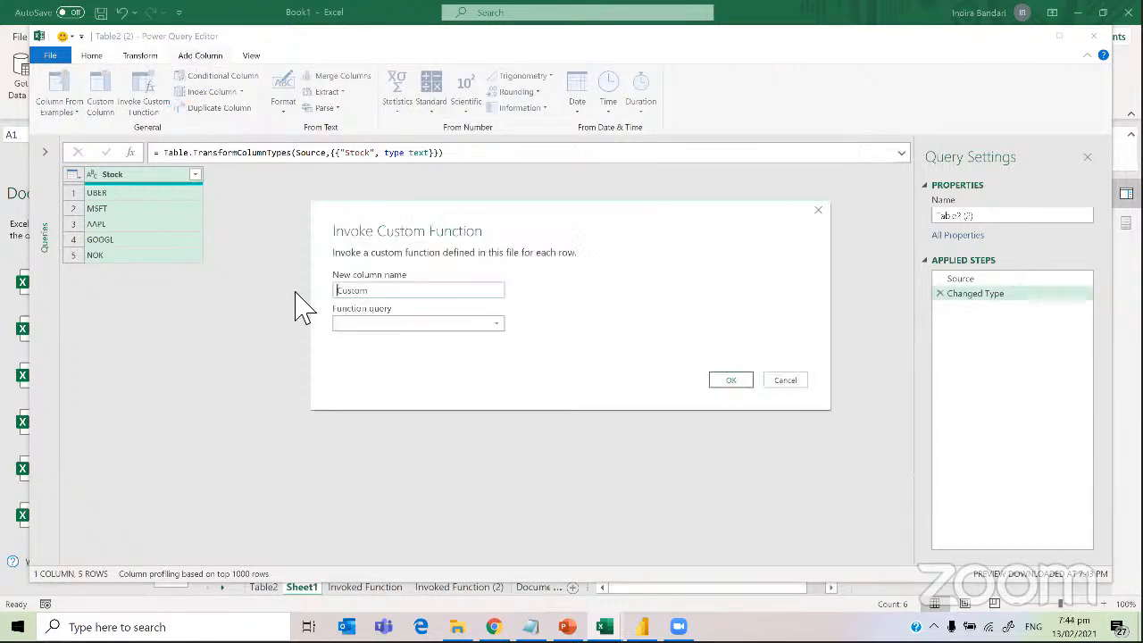
drag(414, 292, 337, 290)
key(BackSpace)
text(Prices)
click(398, 323)
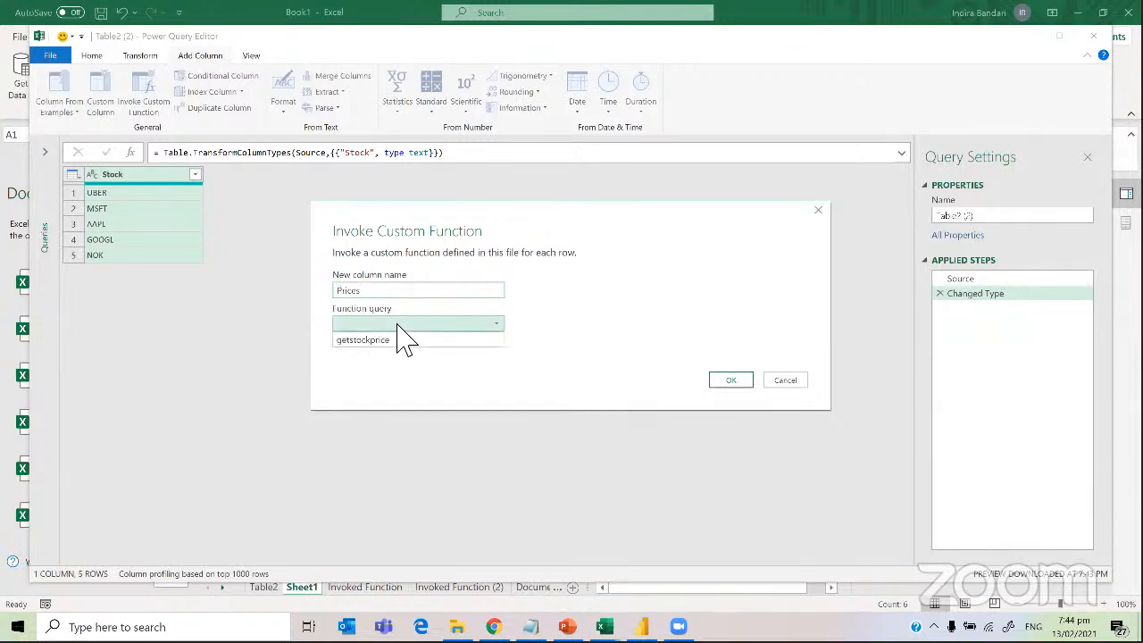
click(391, 340)
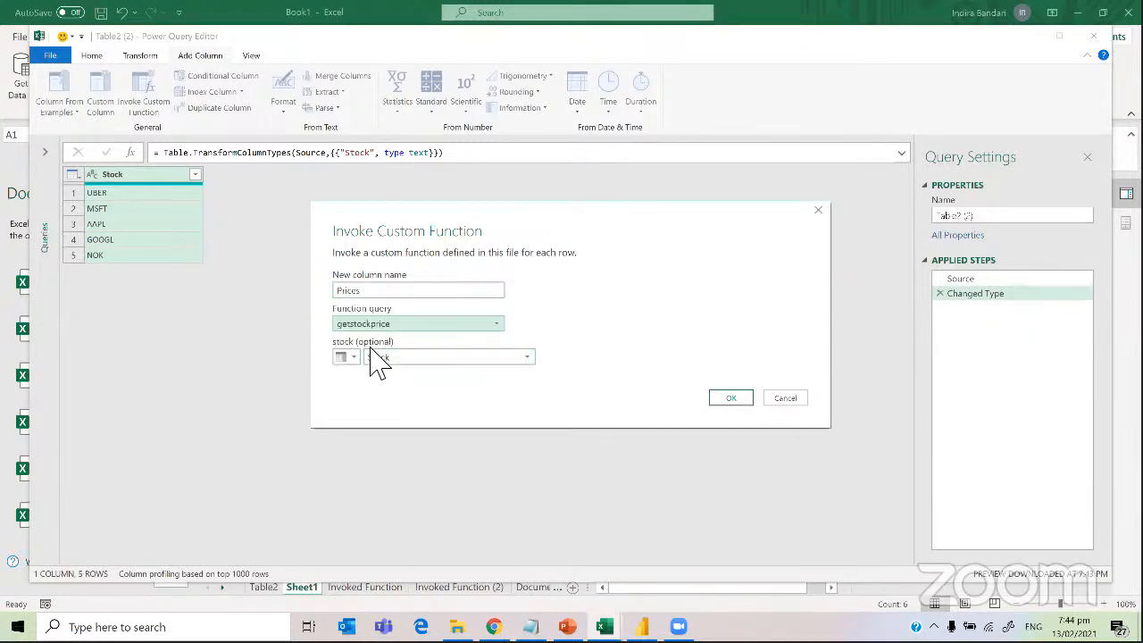
click(730, 396)
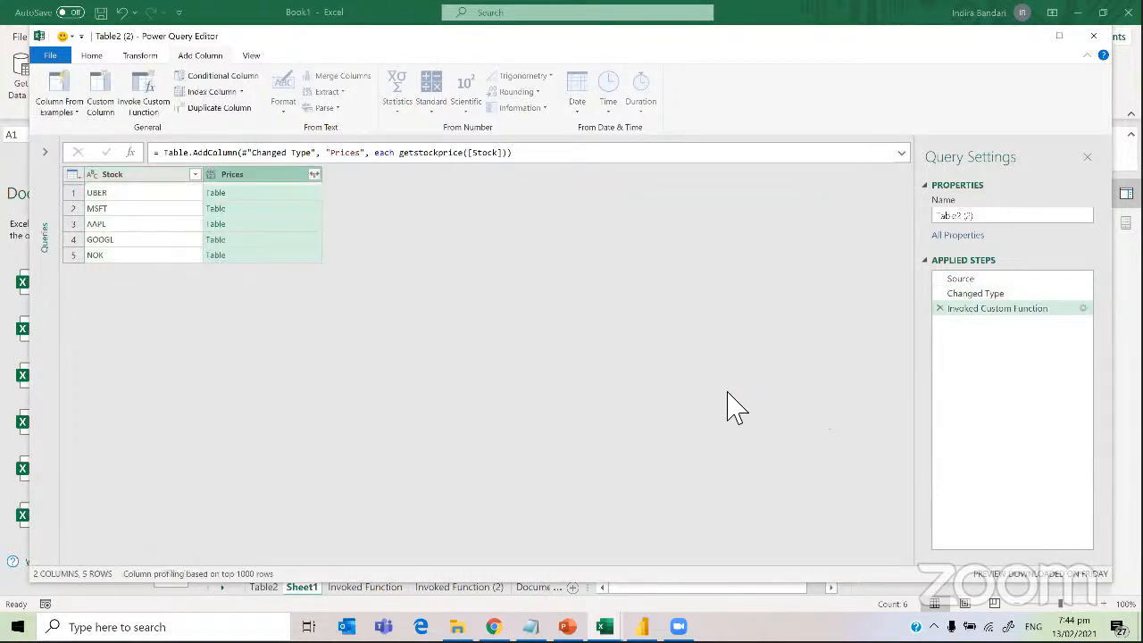
Expand the Prices column into its Text column without using the original column name as prefix
right_click(241, 175)
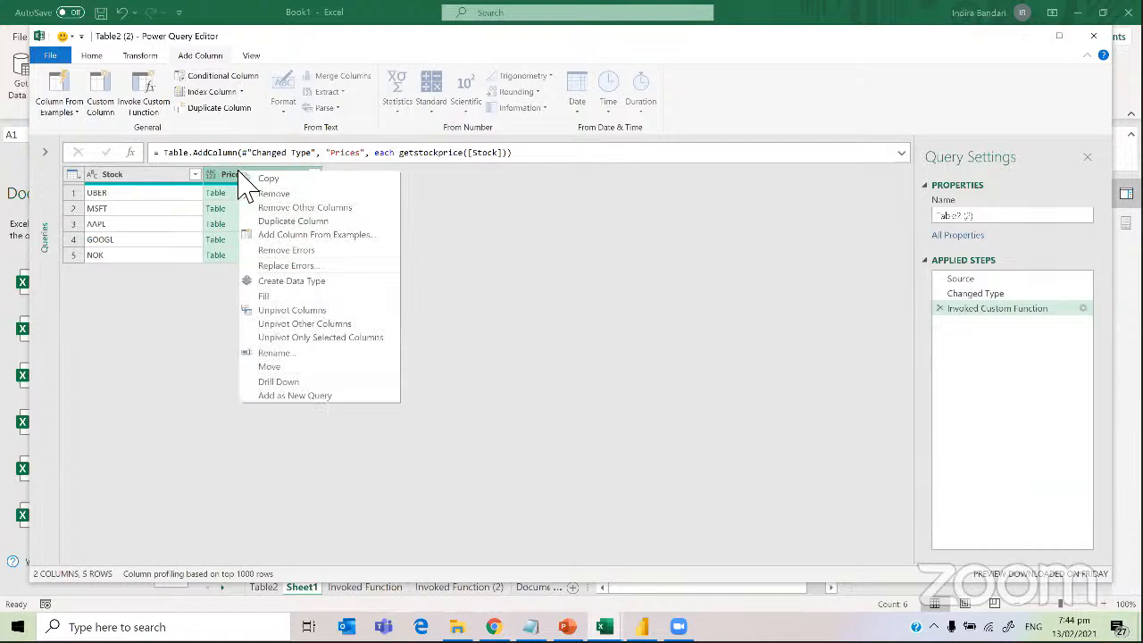
click(317, 199)
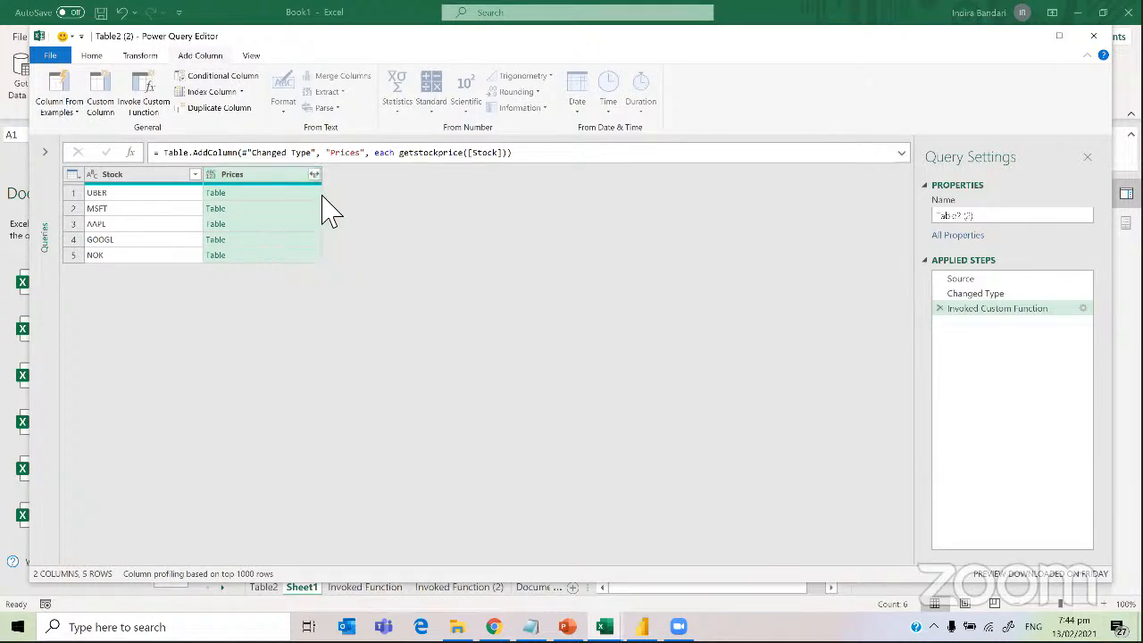
click(313, 174)
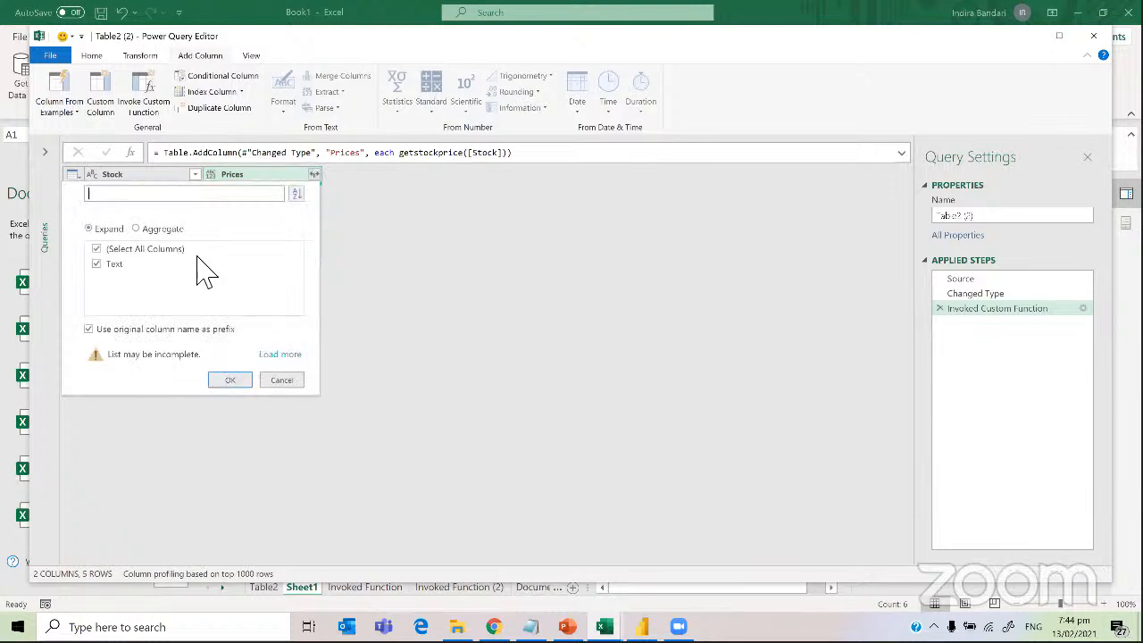
click(160, 328)
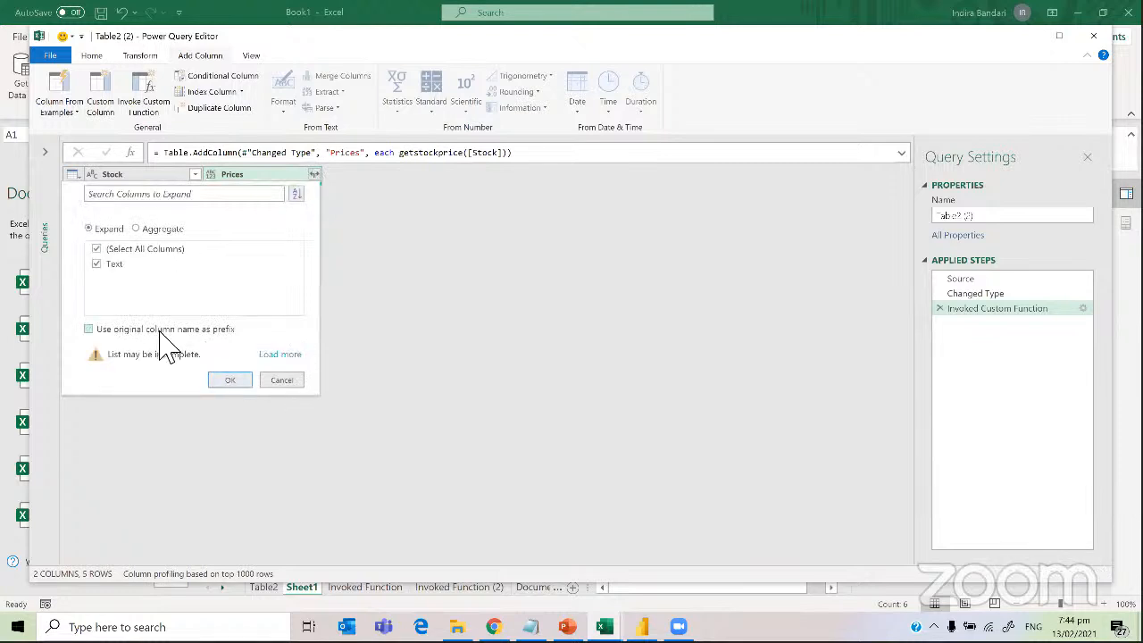
click(230, 381)
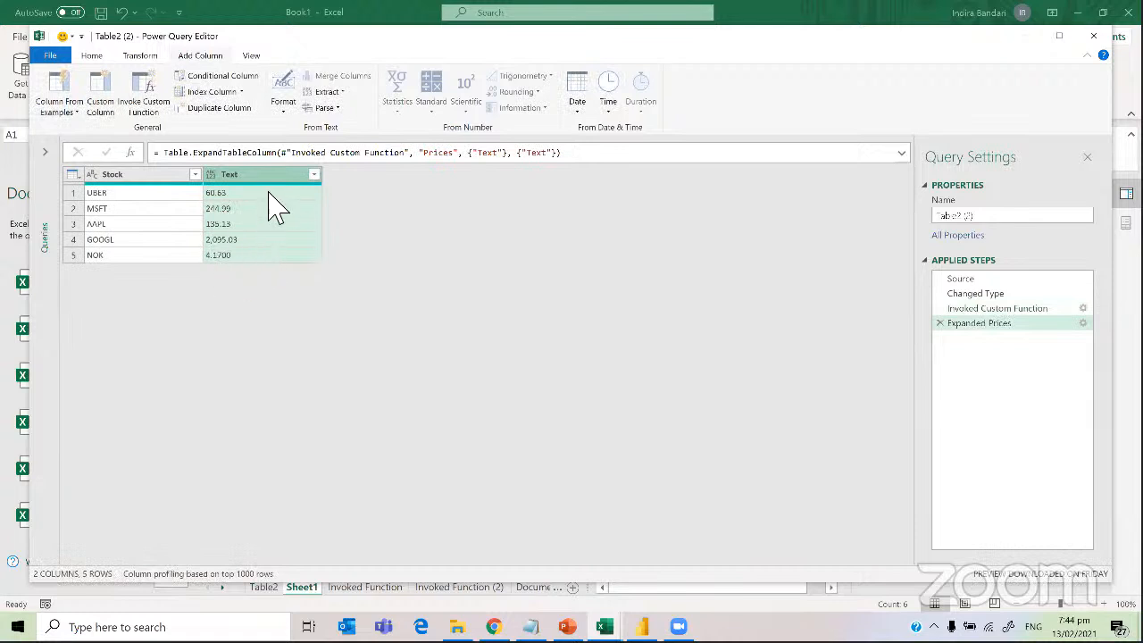
Rename the query as stockprices
click(91, 56)
click(48, 111)
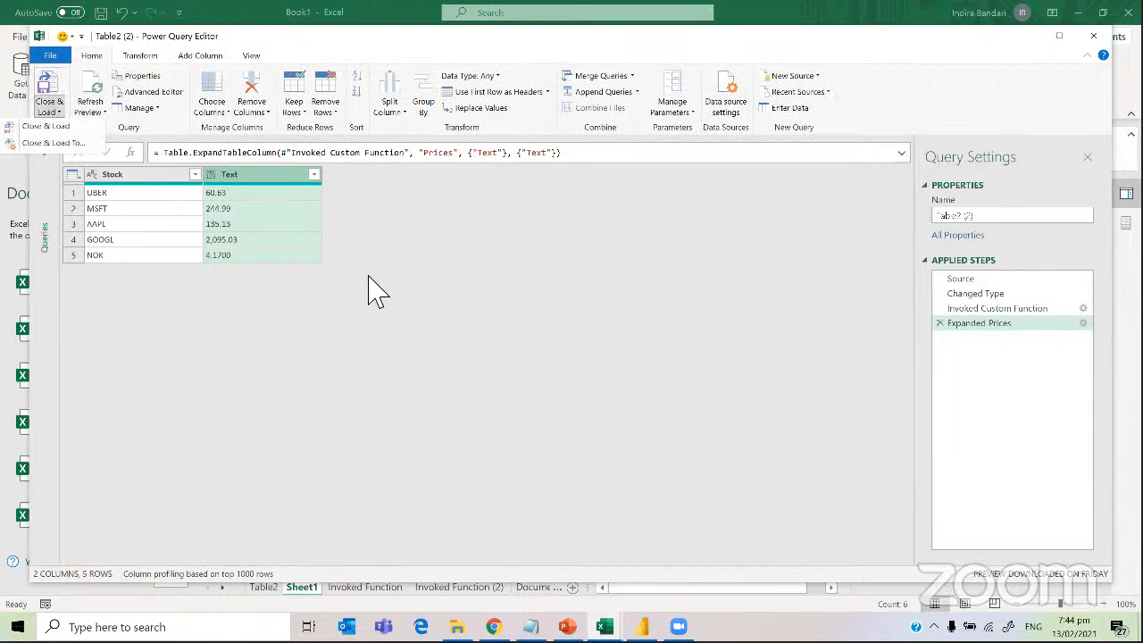
click(1008, 216)
text(stock)
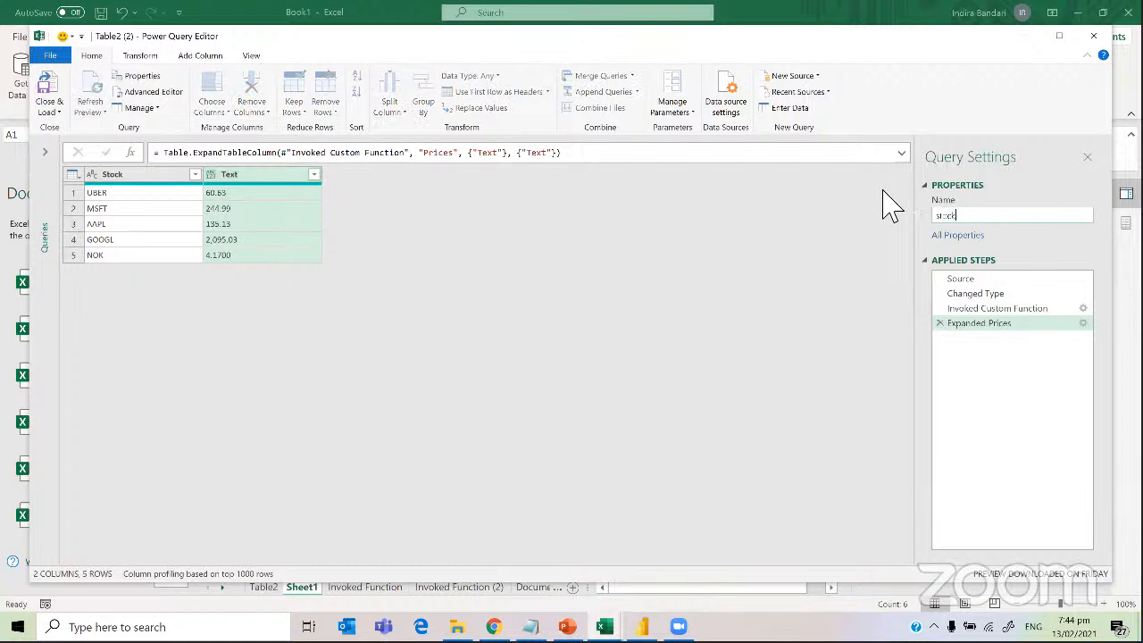
text(prices)
Load the stockprices query as a table on a new worksheet and widen the table's Stock column
click(49, 112)
click(71, 144)
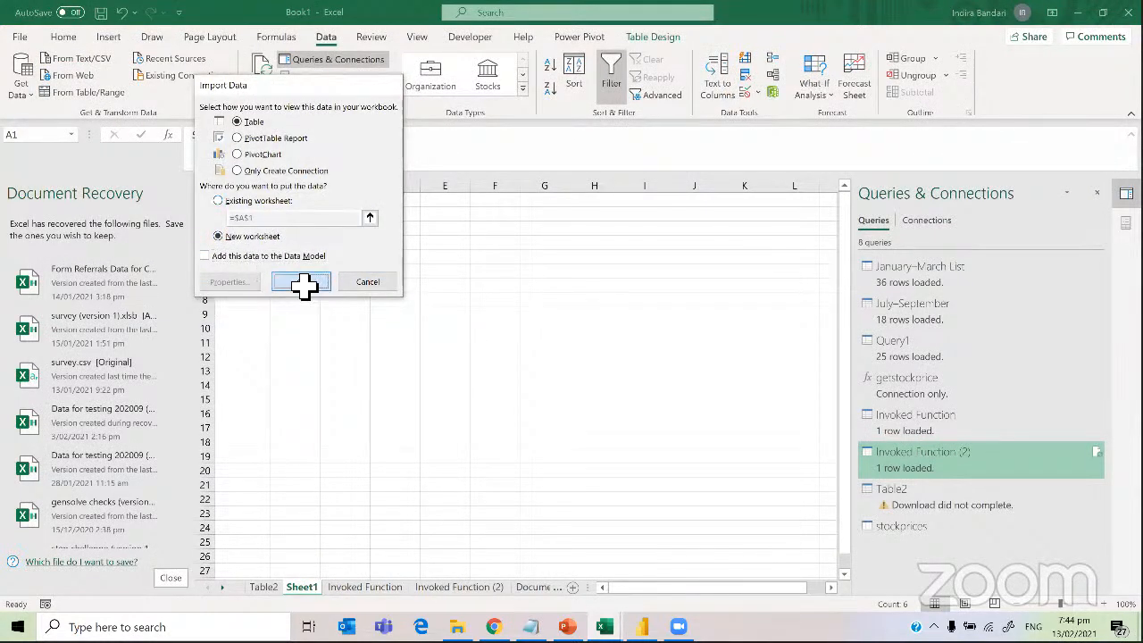
click(302, 282)
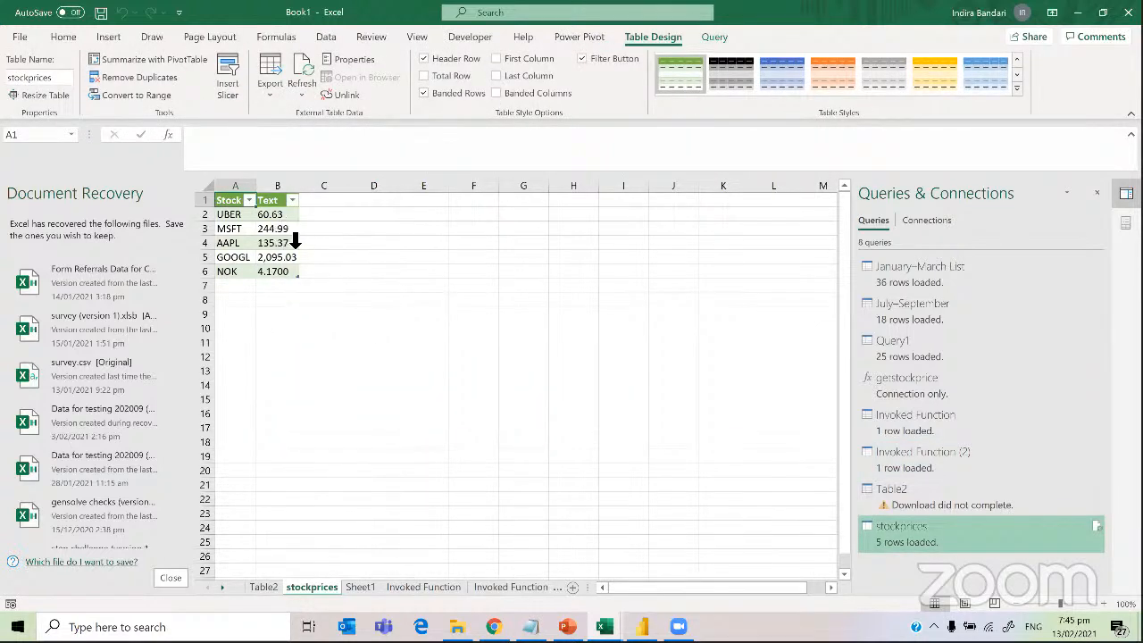
drag(264, 191, 299, 194)
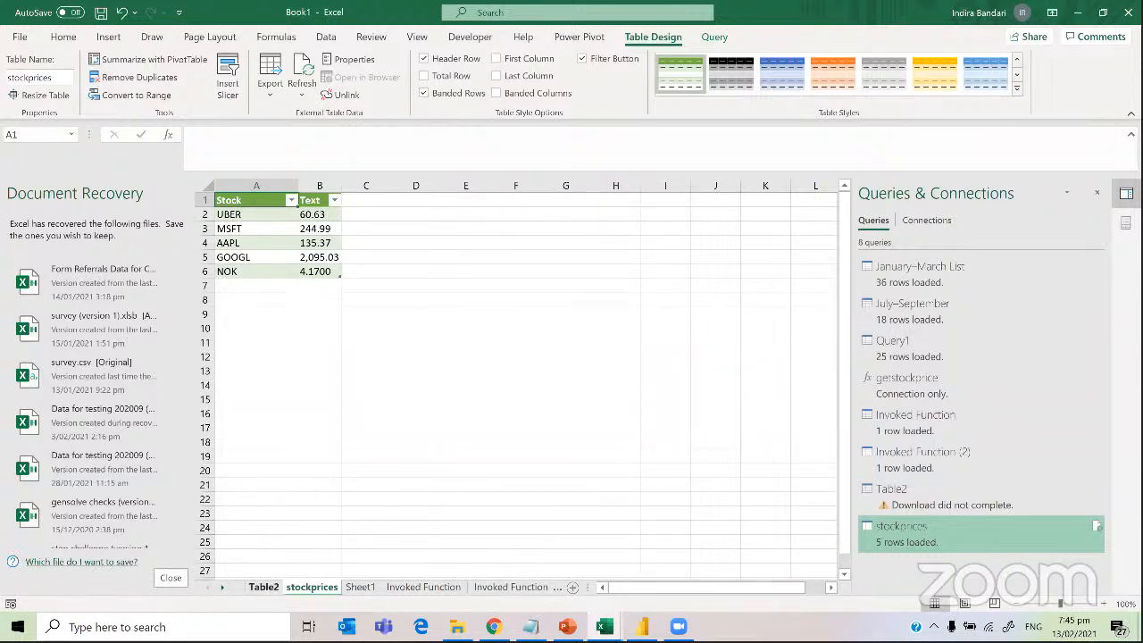
Look up more symbols on Yahoo Finance's most active stocks page and add APHA and BNGO in A7 and A8 of Sheet1's Stock table
click(362, 587)
click(238, 289)
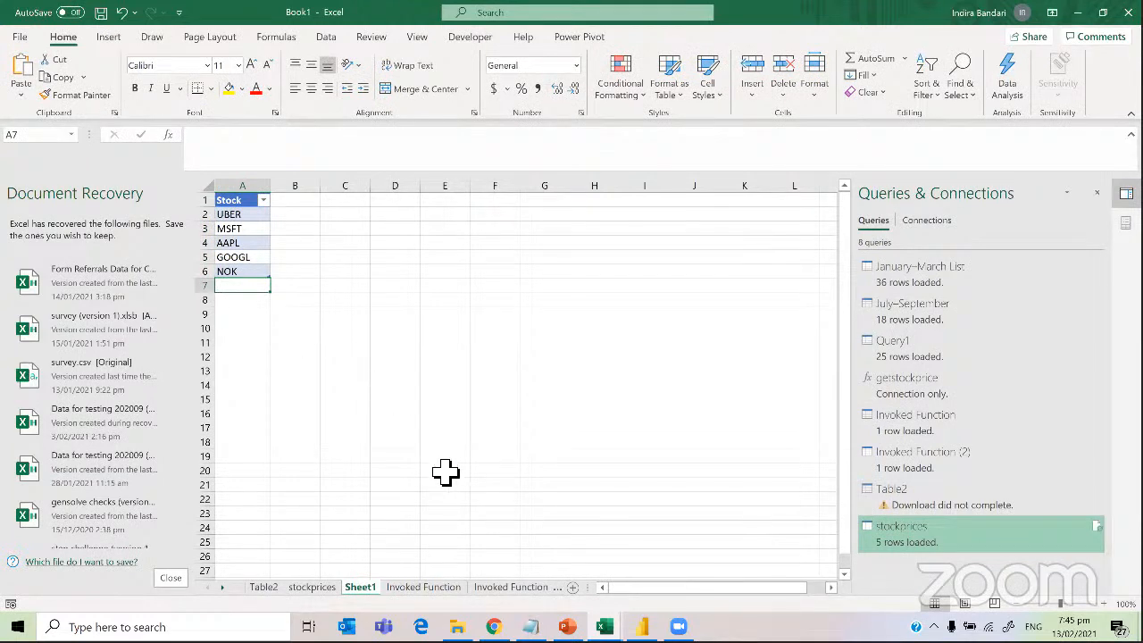
click(495, 627)
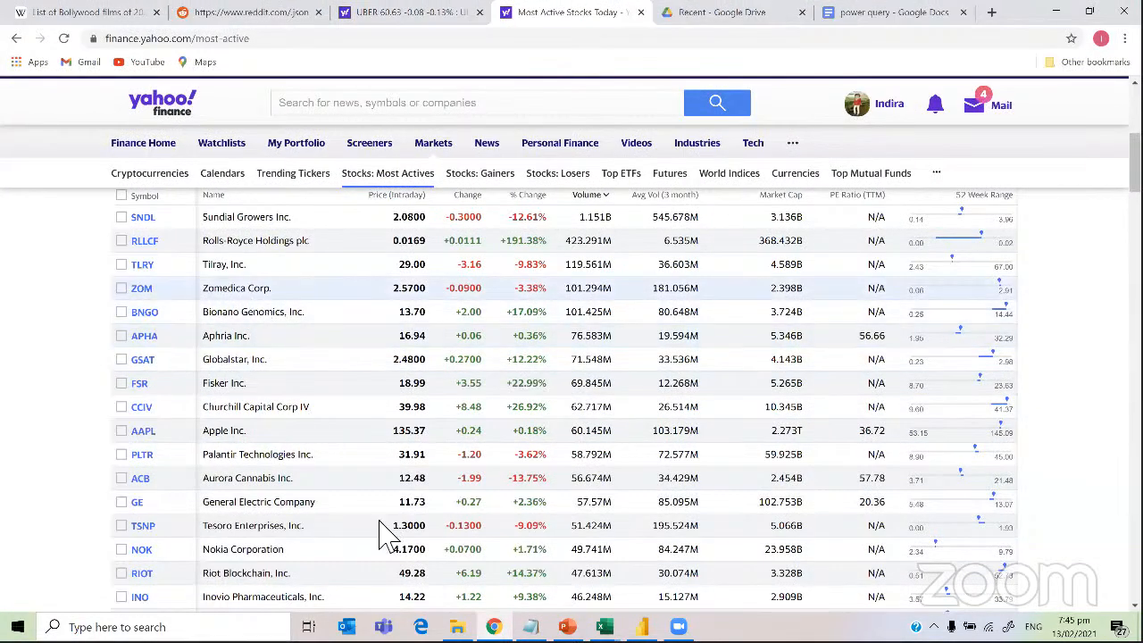
click(605, 627)
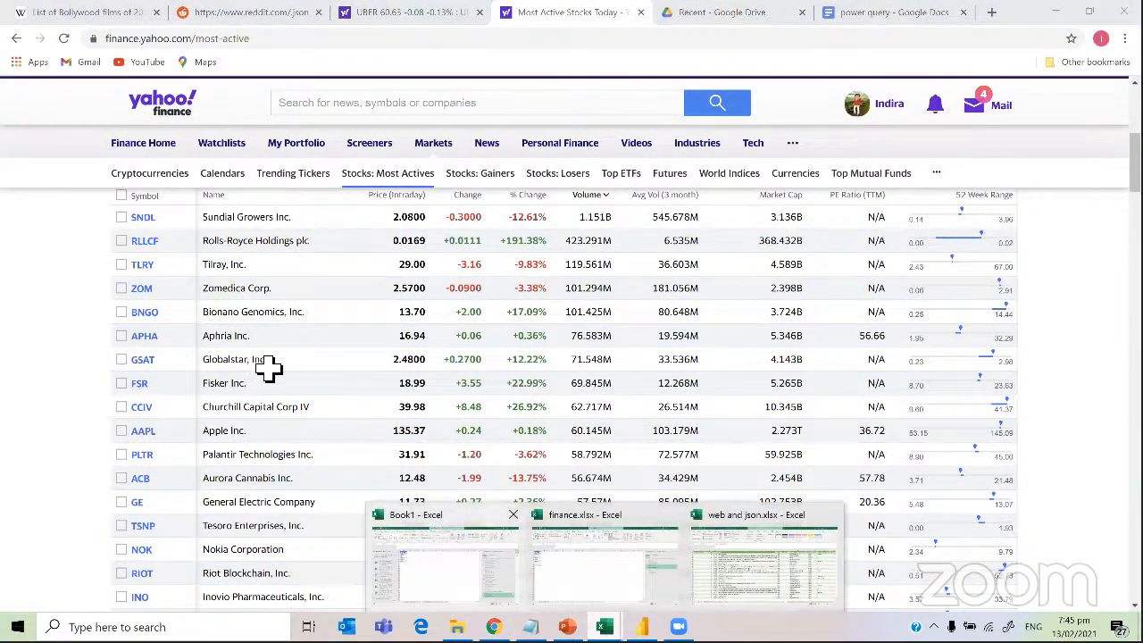
click(257, 291)
text(AP)
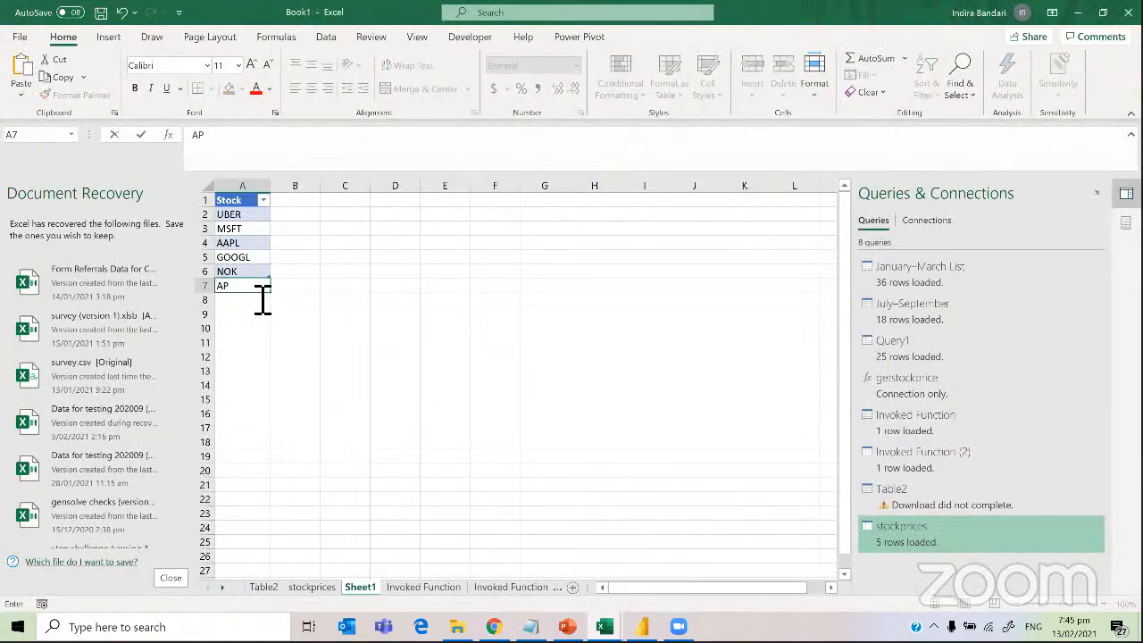
text(HA)
key(Return)
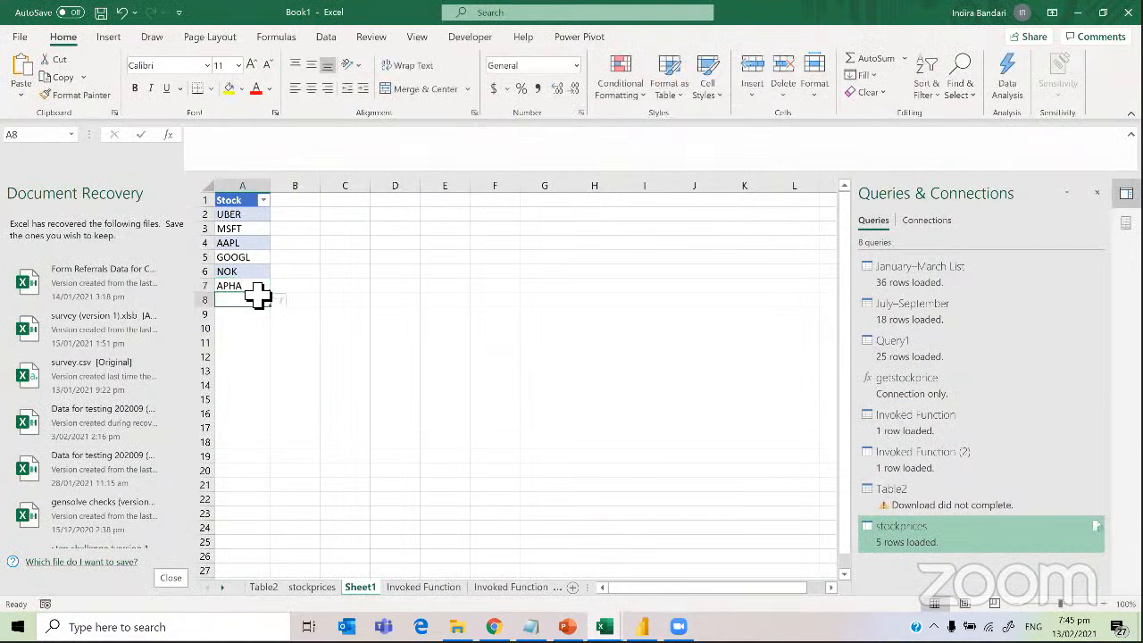
text(BNGO)
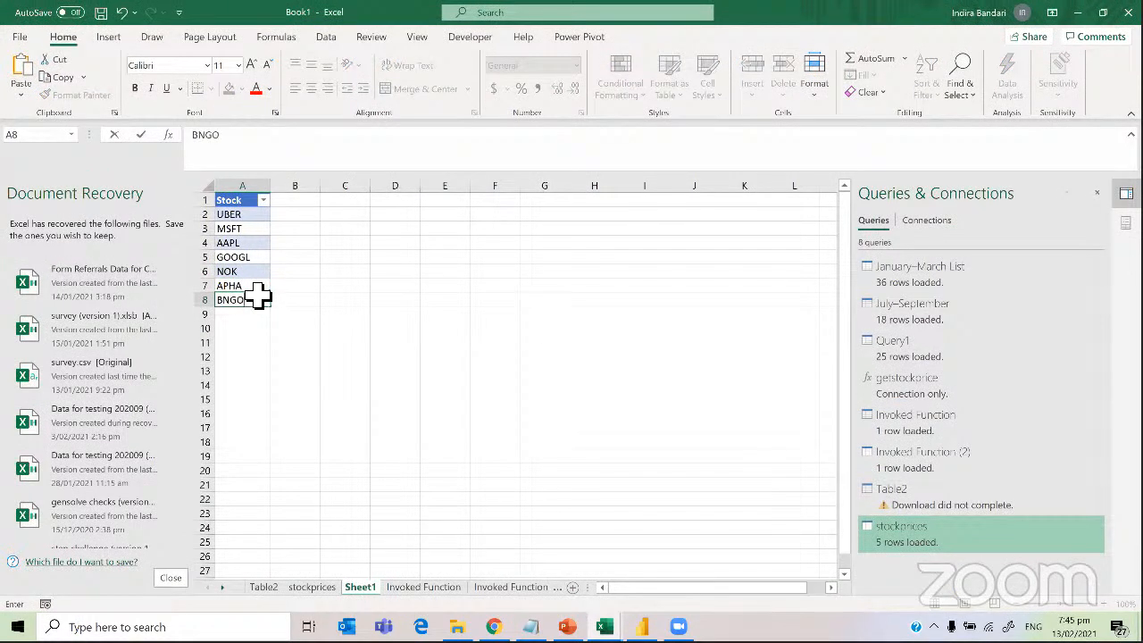
key(Return)
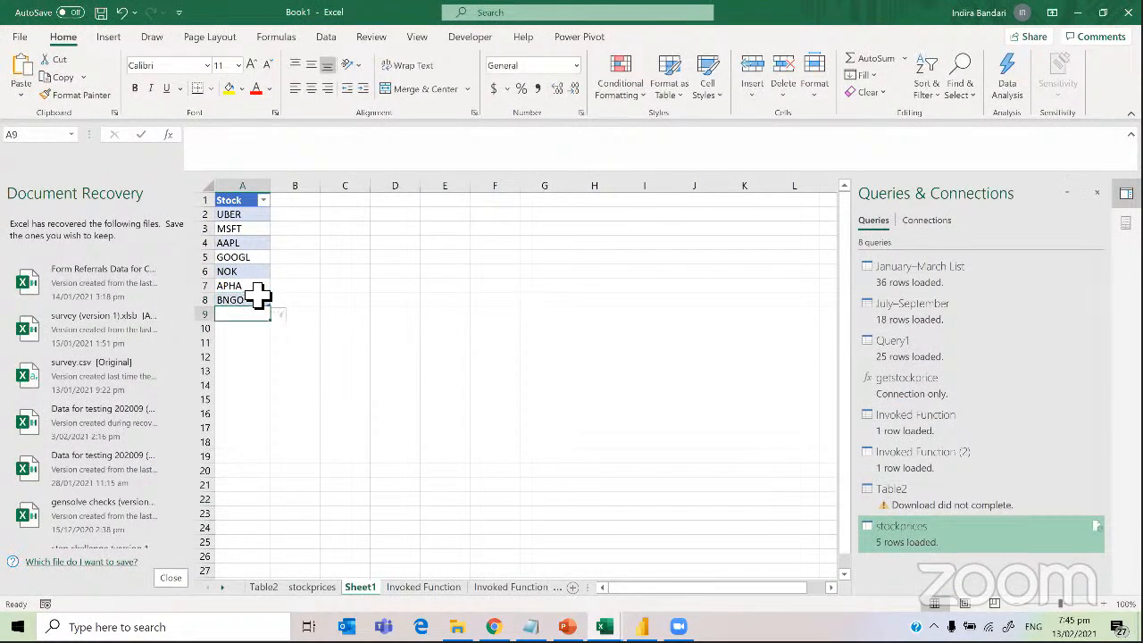
Refresh all queries from the stockprices sheet and compare the loaded table with the stock list on Sheet1
click(313, 588)
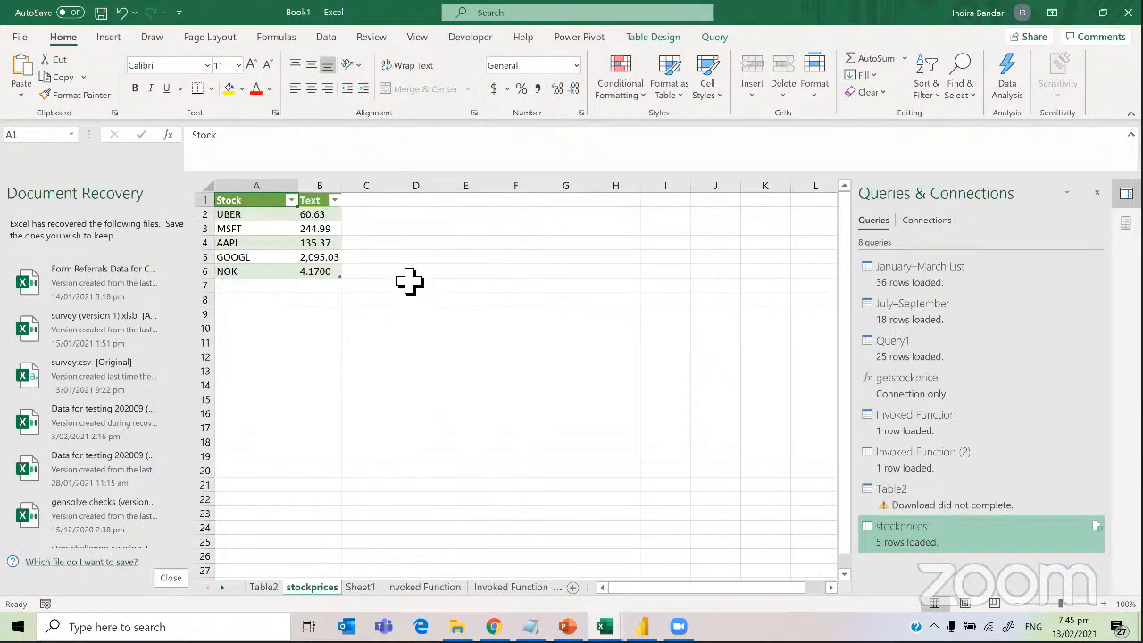
click(327, 42)
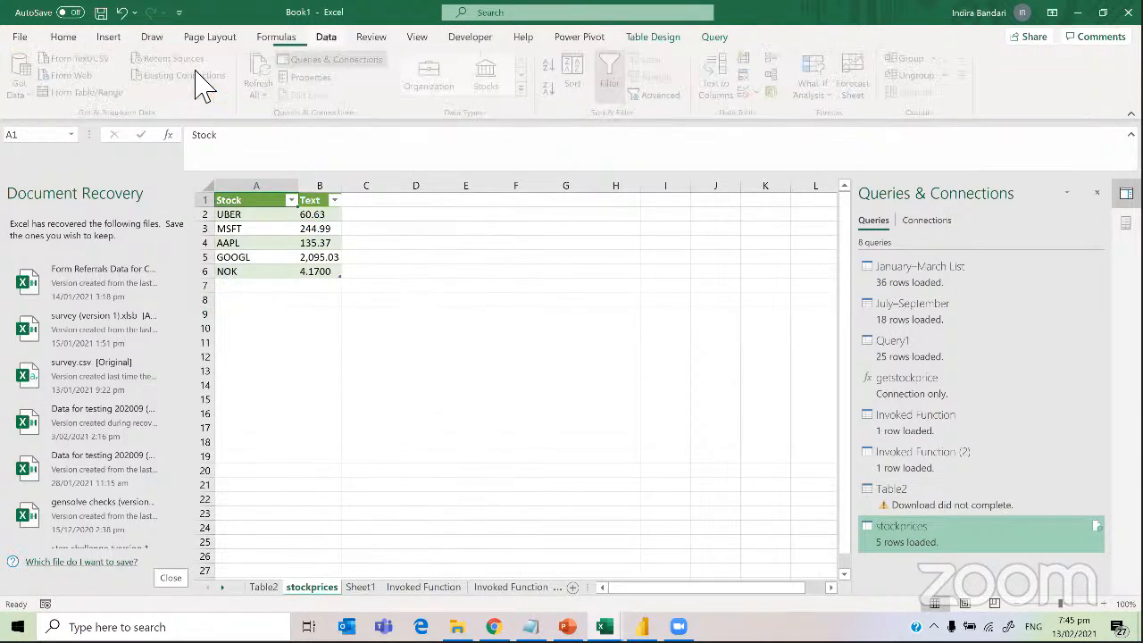
click(257, 95)
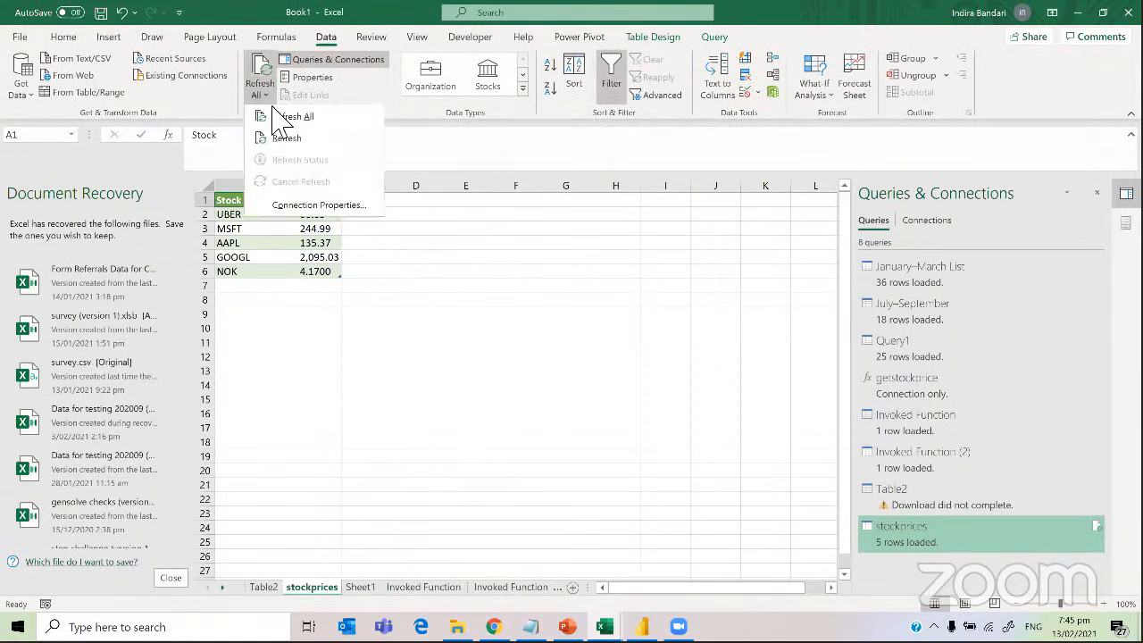
click(291, 117)
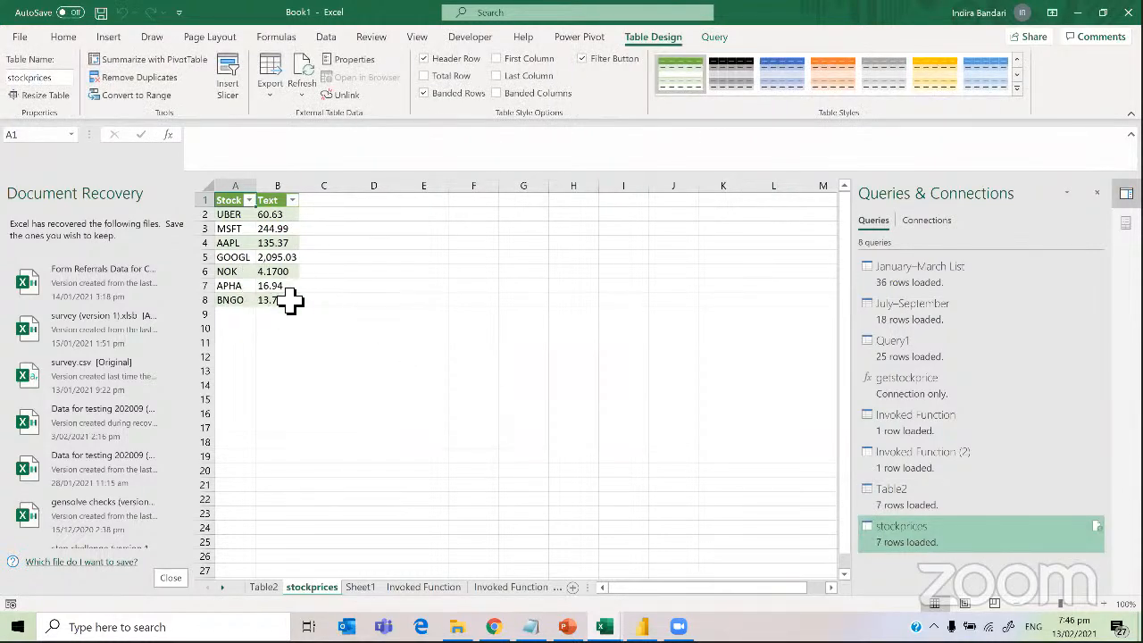
click(267, 579)
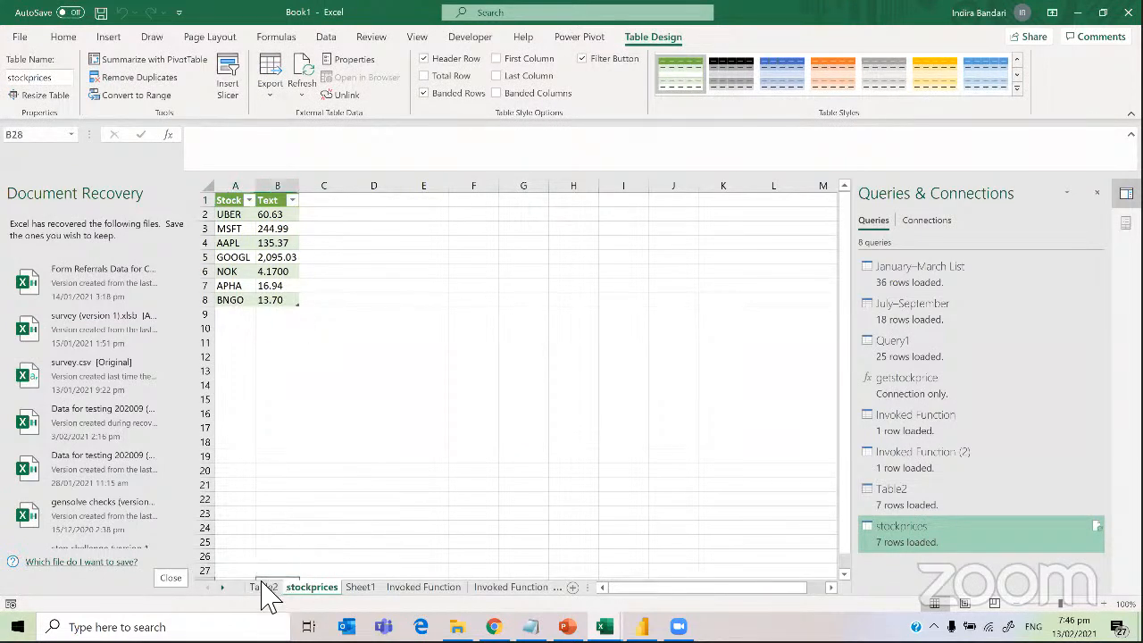
click(361, 588)
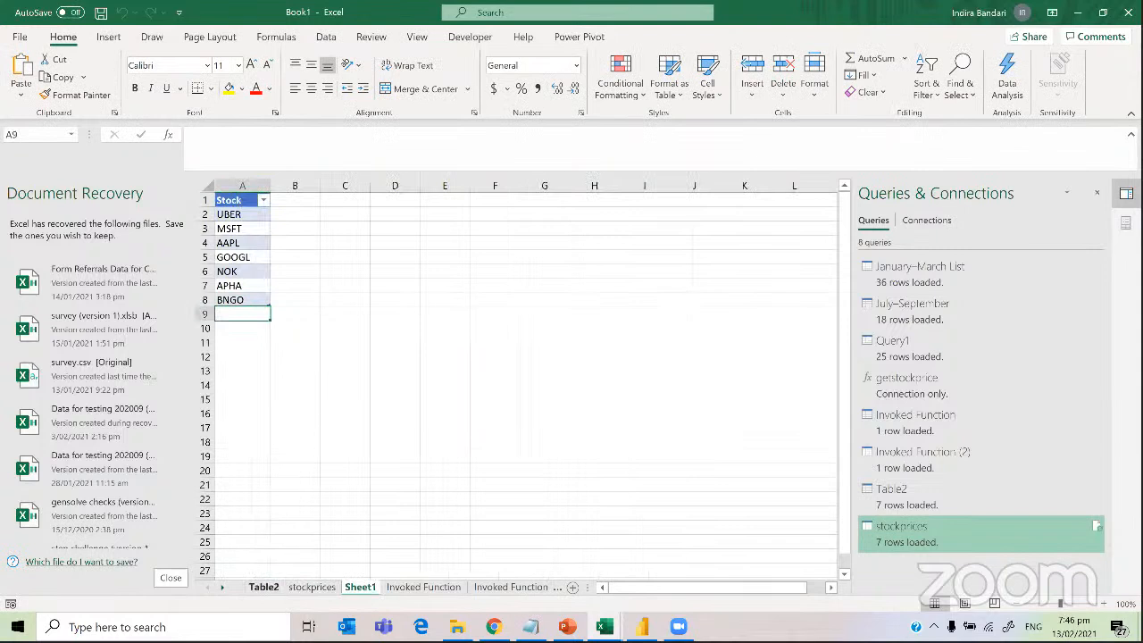
click(312, 588)
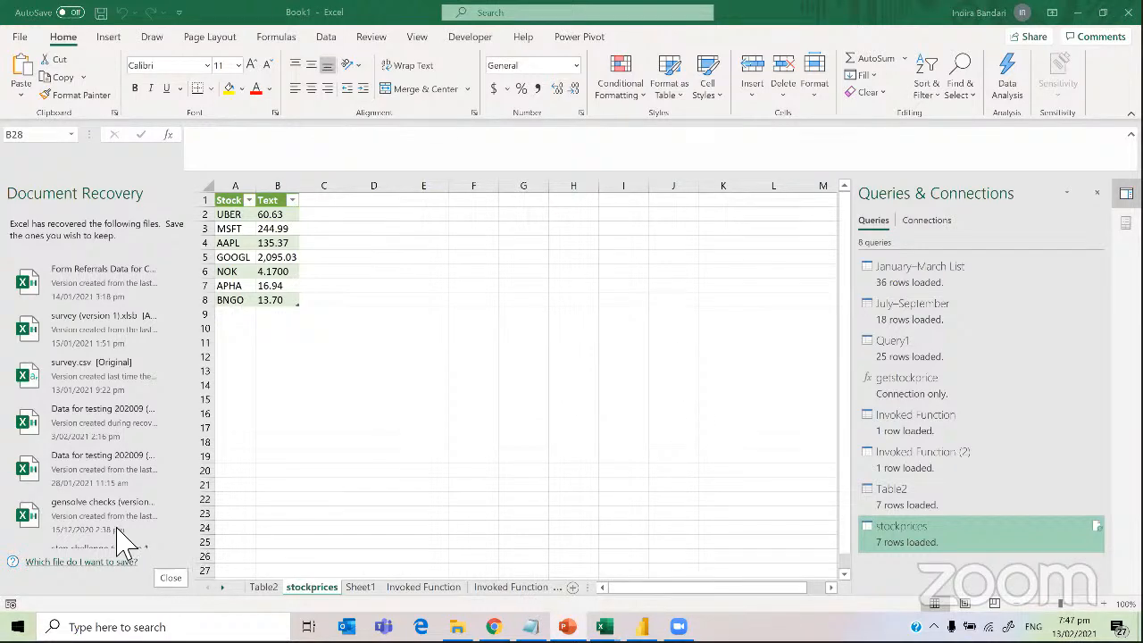
Switch to the PowerPoint presentation and start the slide show from the Webscraping – Unstructured HTML slide
key(alt+Tab)
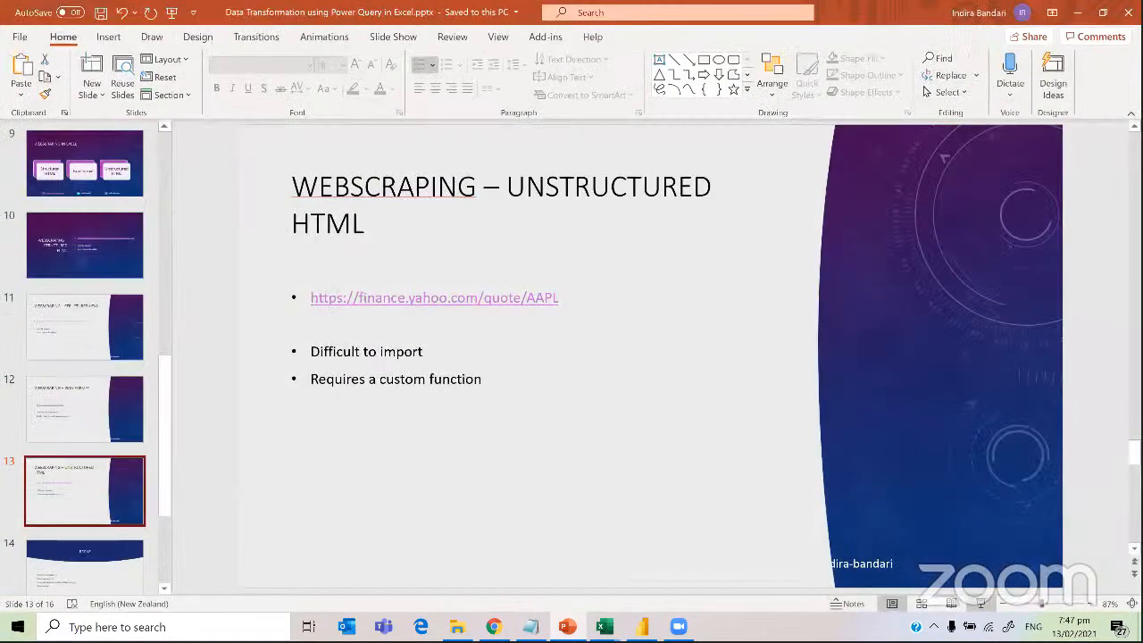
key(shift+F5)
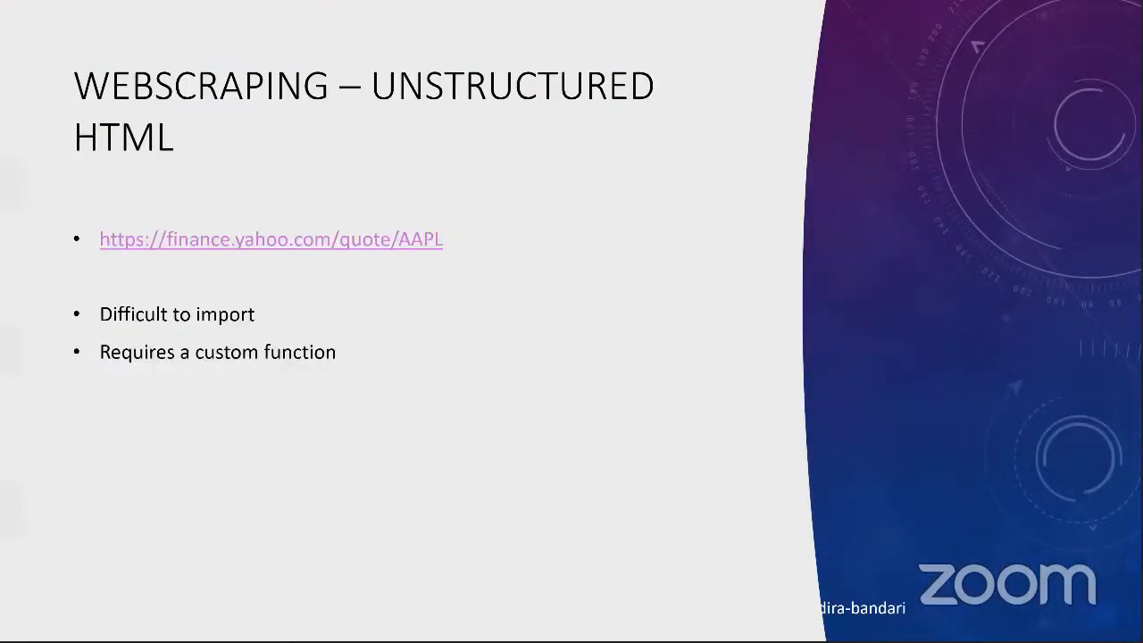
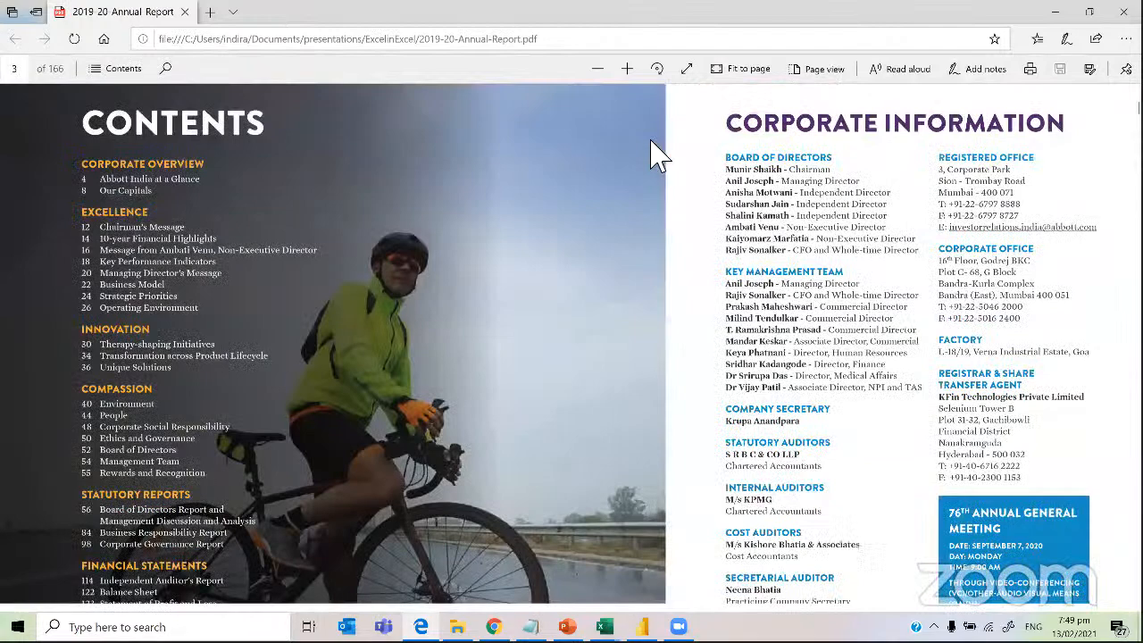
Browse the 2019-20 Annual Report PDF to the multi-year operating results table on page 9
scroll(656, 156, down, 5)
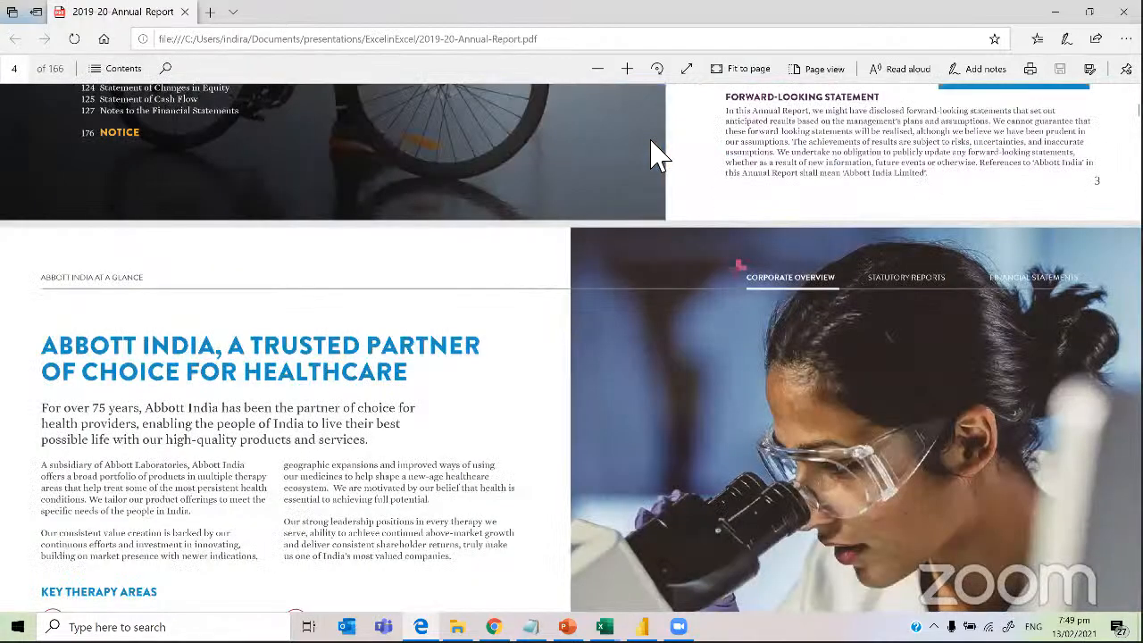
scroll(656, 156, down, 10)
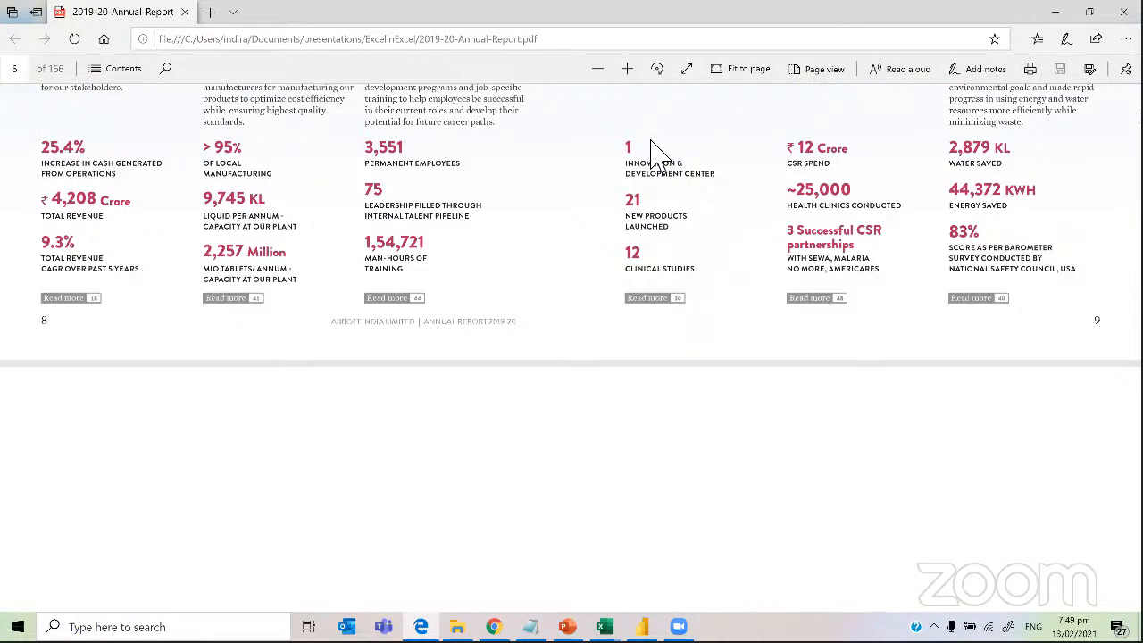
scroll(656, 157, up, 1)
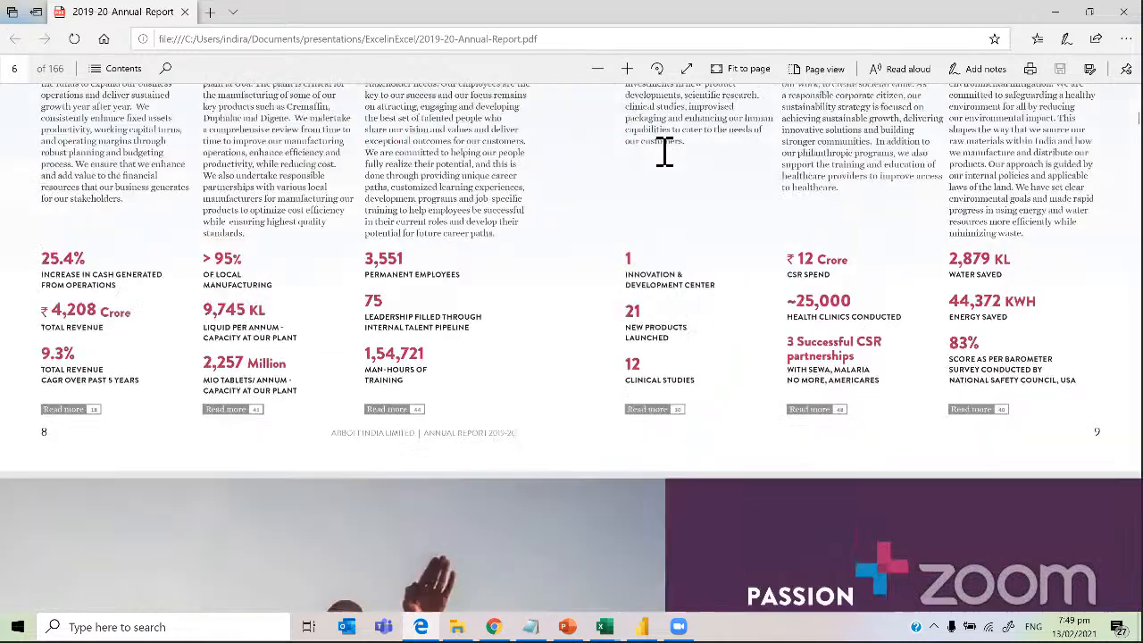
scroll(657, 156, down, 15)
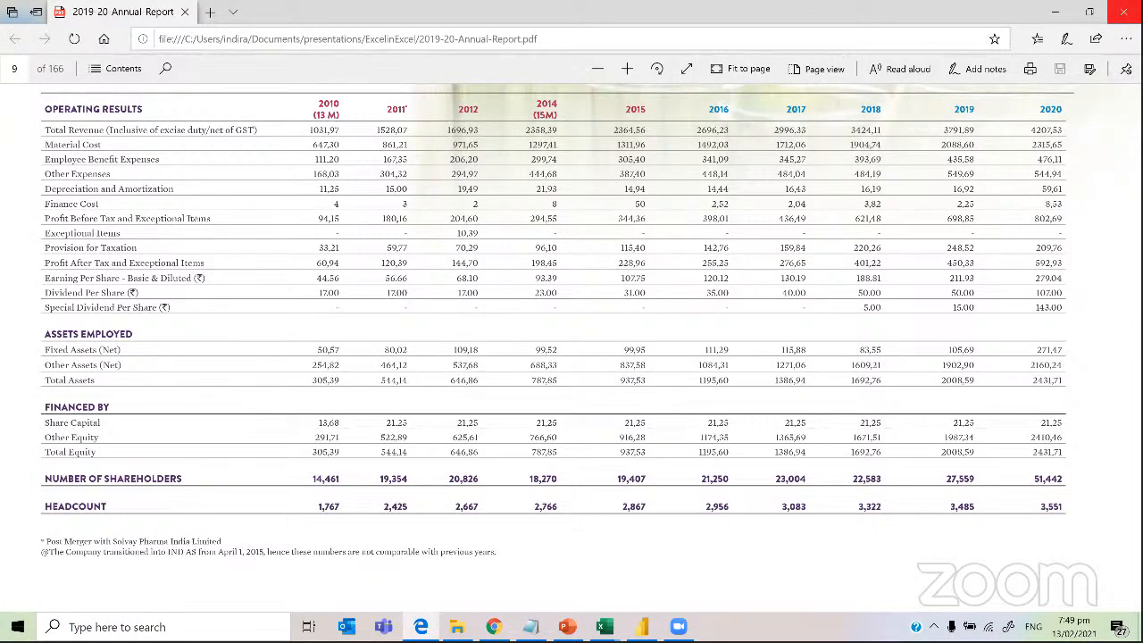
Check the folder location of 2019-20-Annual-Report.pdf in File Explorer and return to the stockprices sheet of Book1 in Excel
click(586, 40)
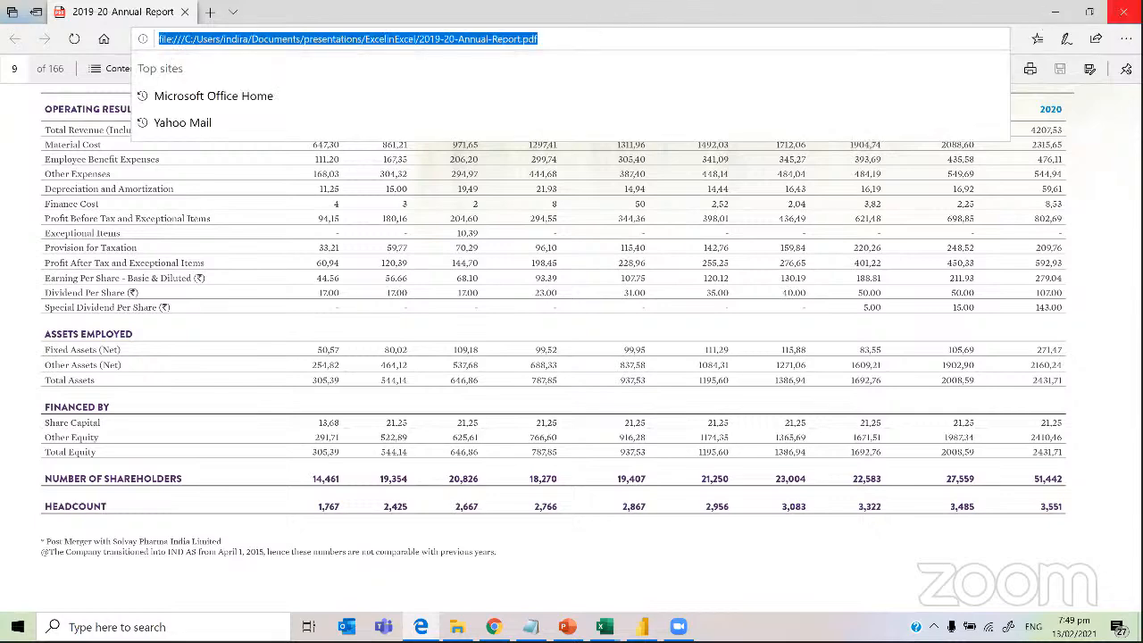
click(457, 626)
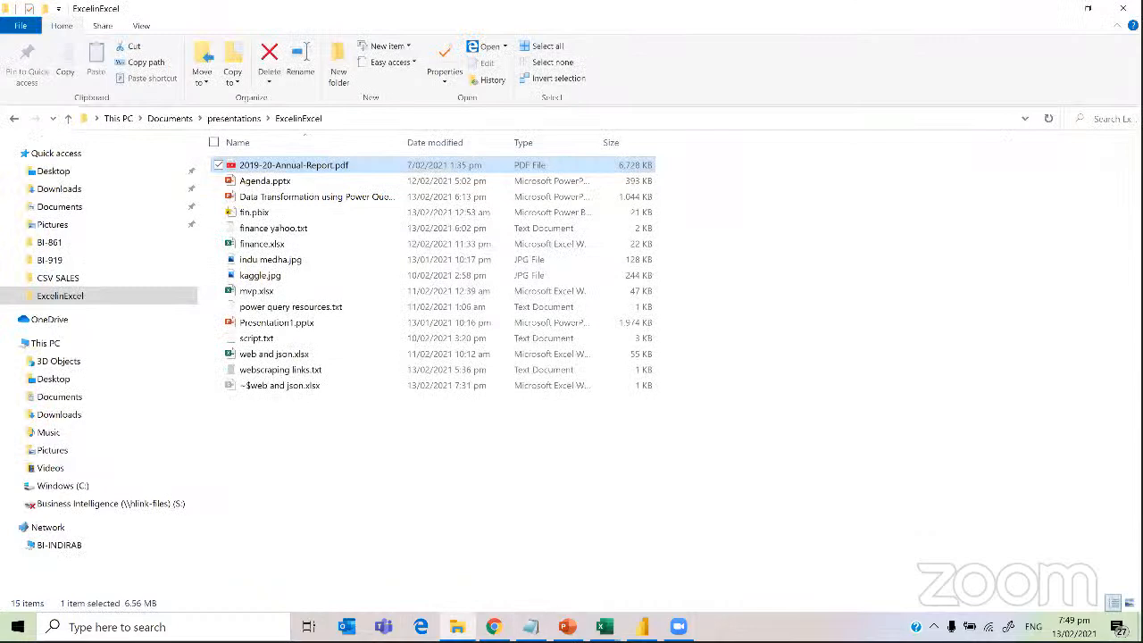
mouse_move(604, 626)
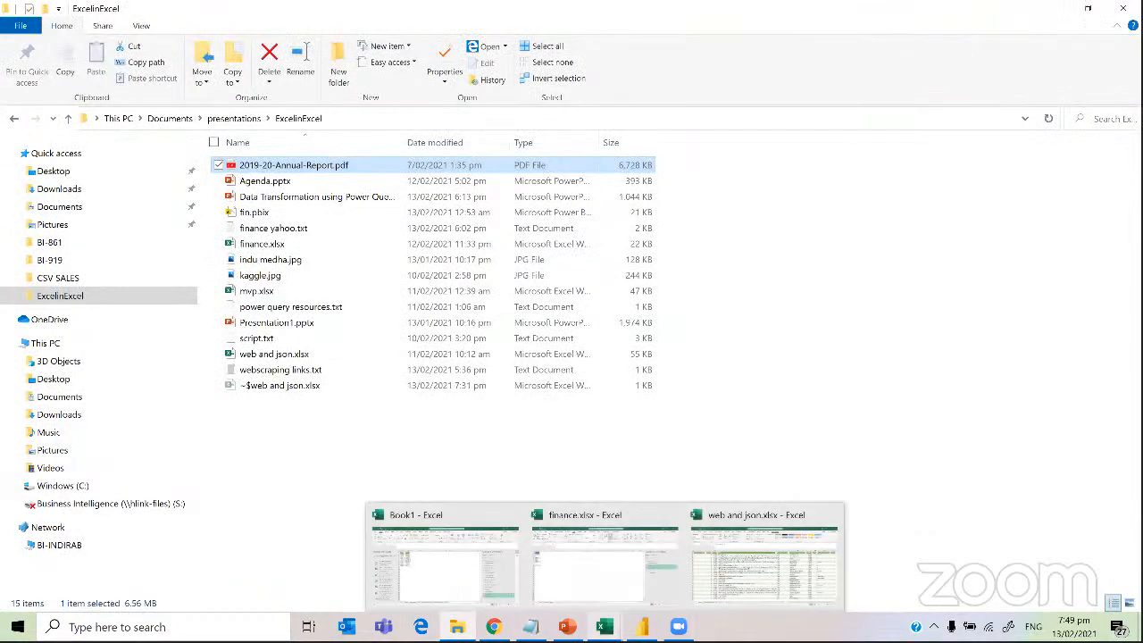
click(443, 515)
click(426, 431)
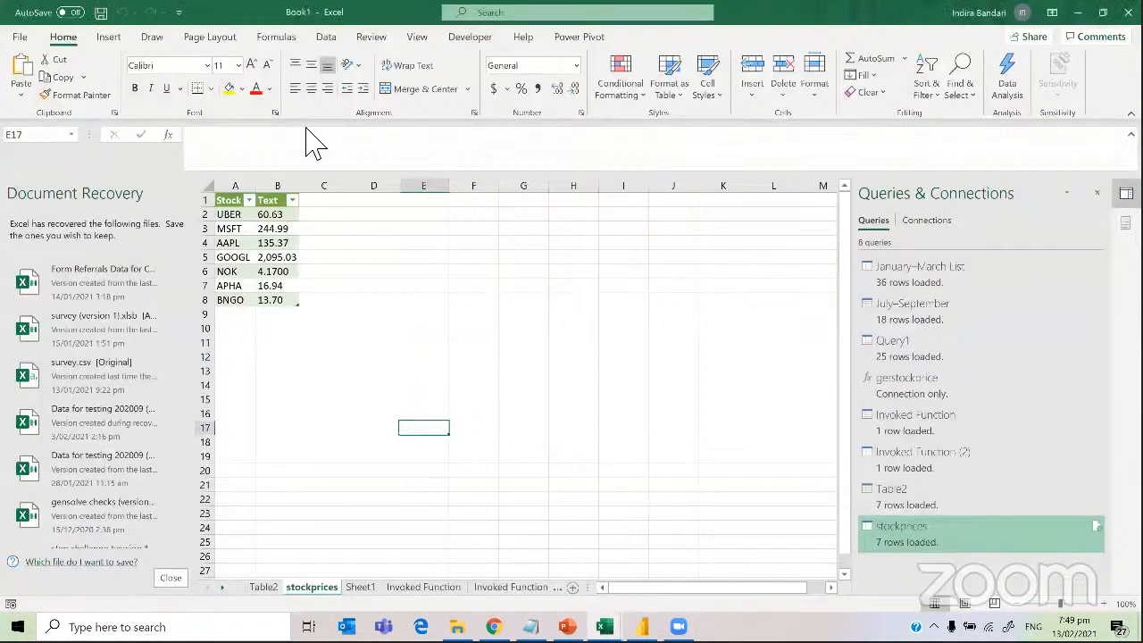
Import 2019-20-Annual-Report.pdf from the ExcelinExcel folder as a new PDF data source
click(319, 39)
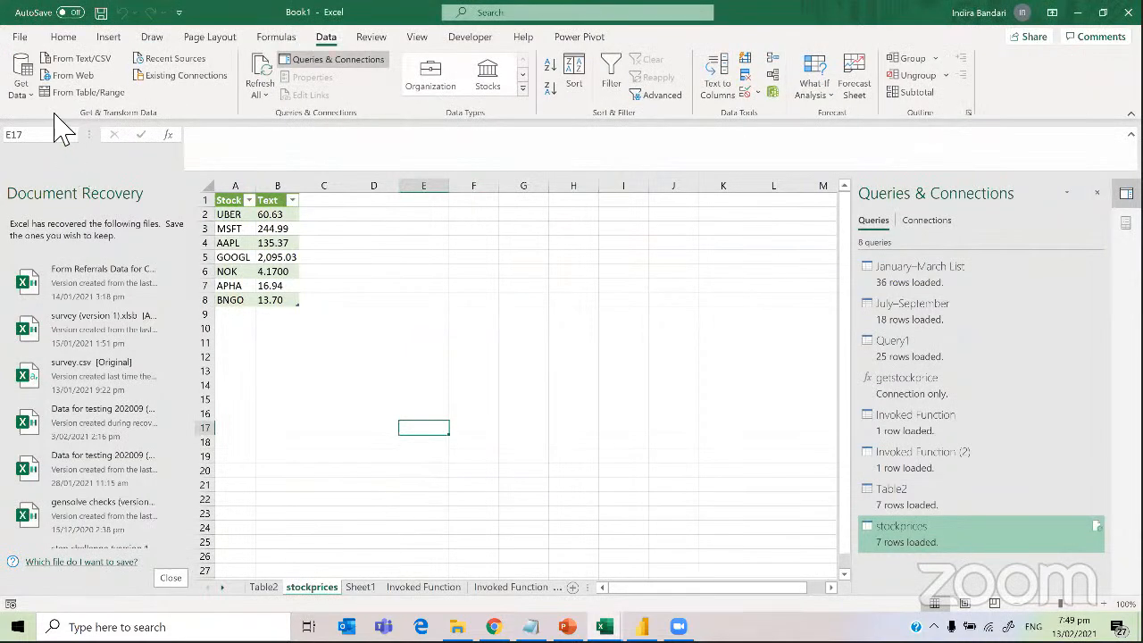
click(25, 92)
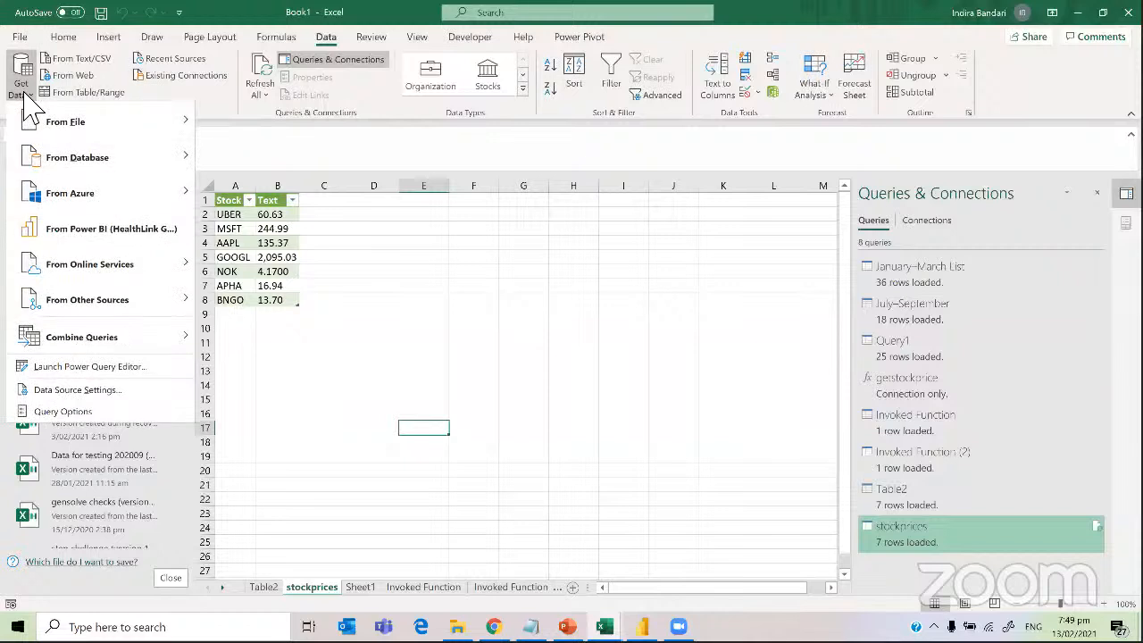
mouse_move(65, 125)
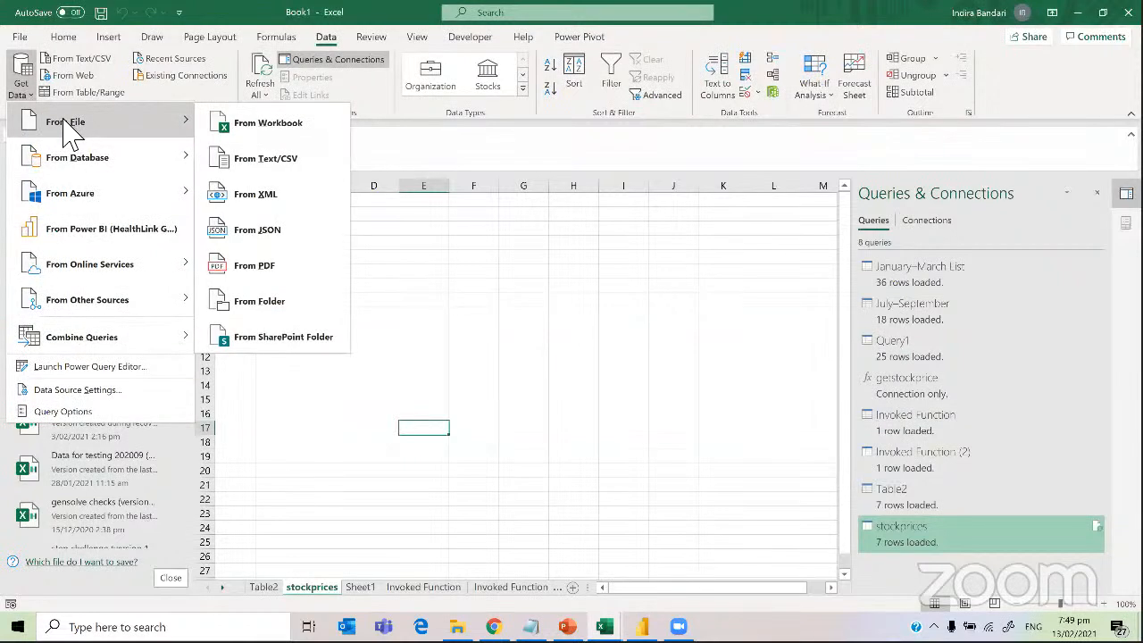
click(259, 268)
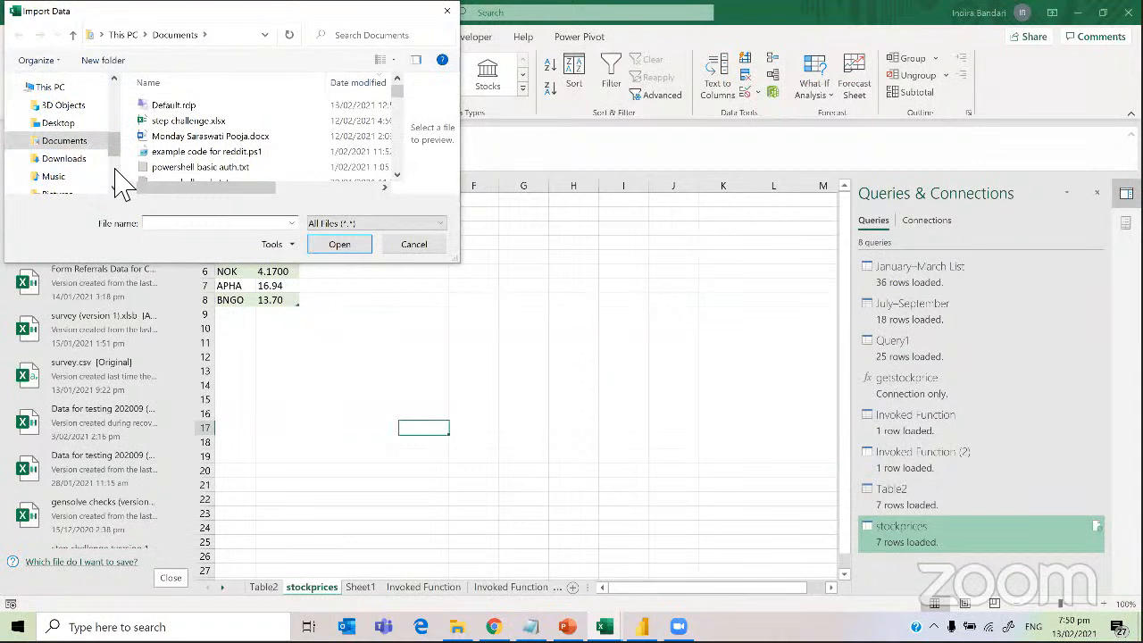
scroll(114, 81, up, 5)
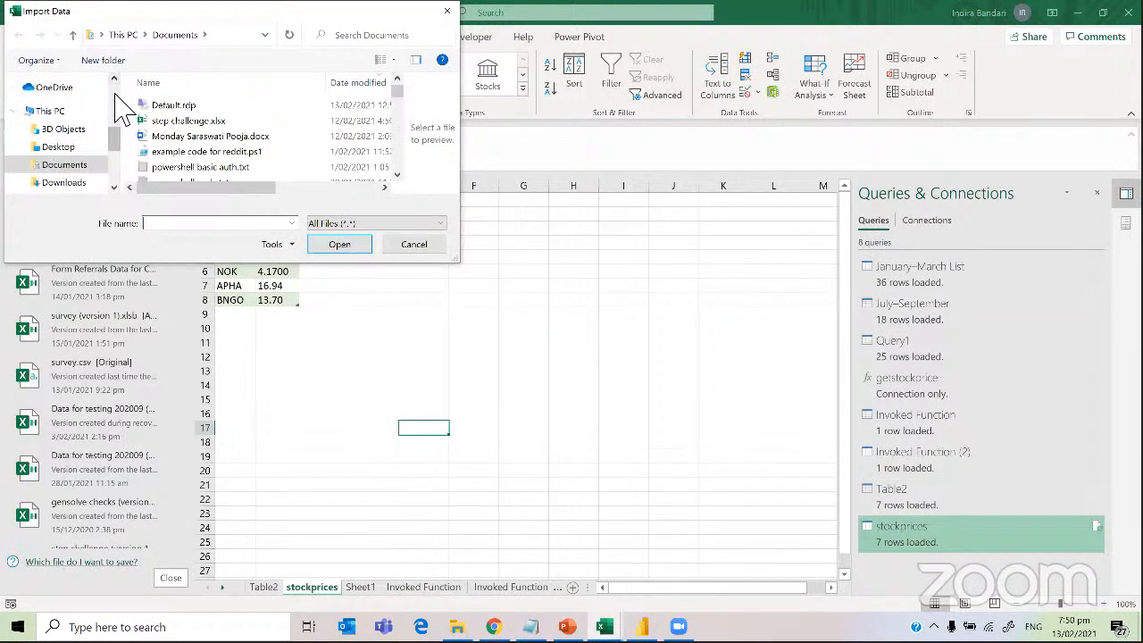
click(79, 136)
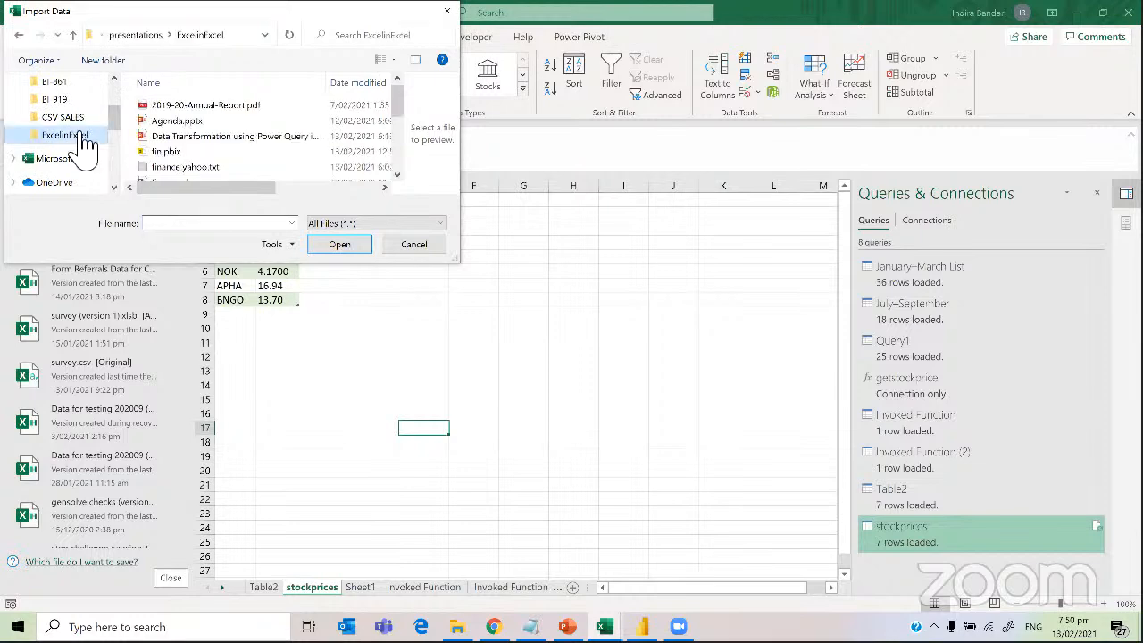
click(169, 107)
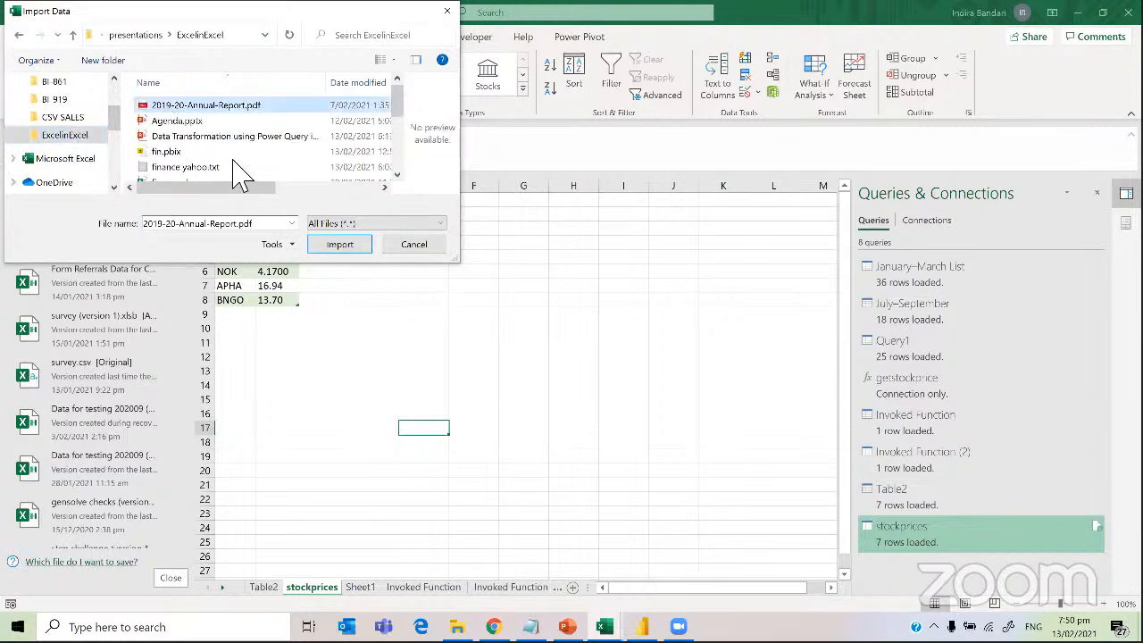
click(339, 244)
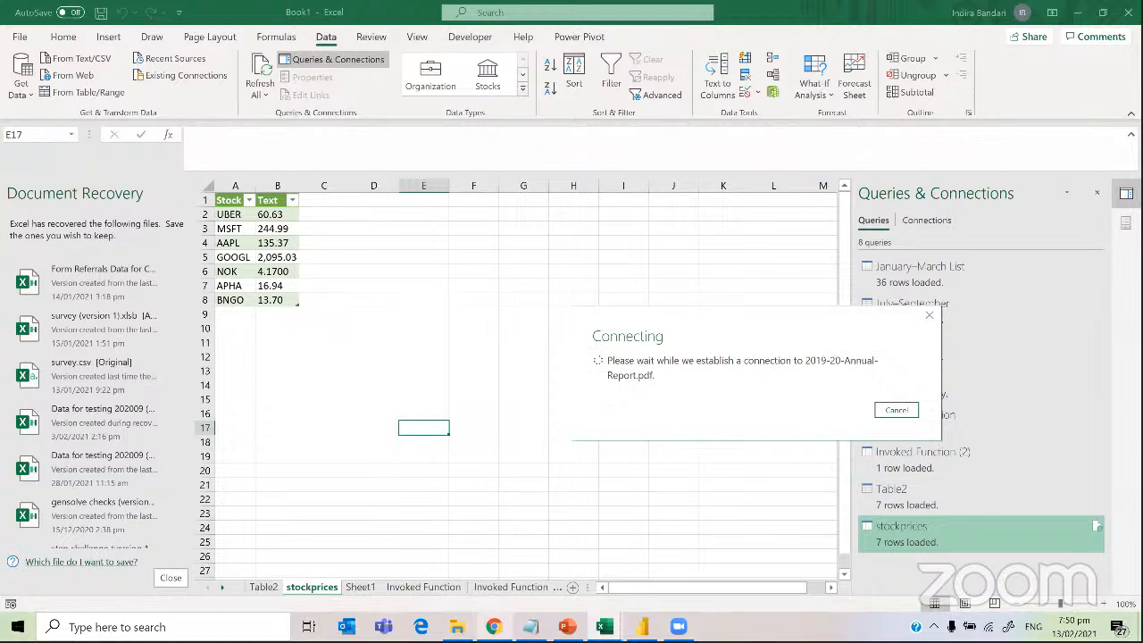
mouse_move(494, 627)
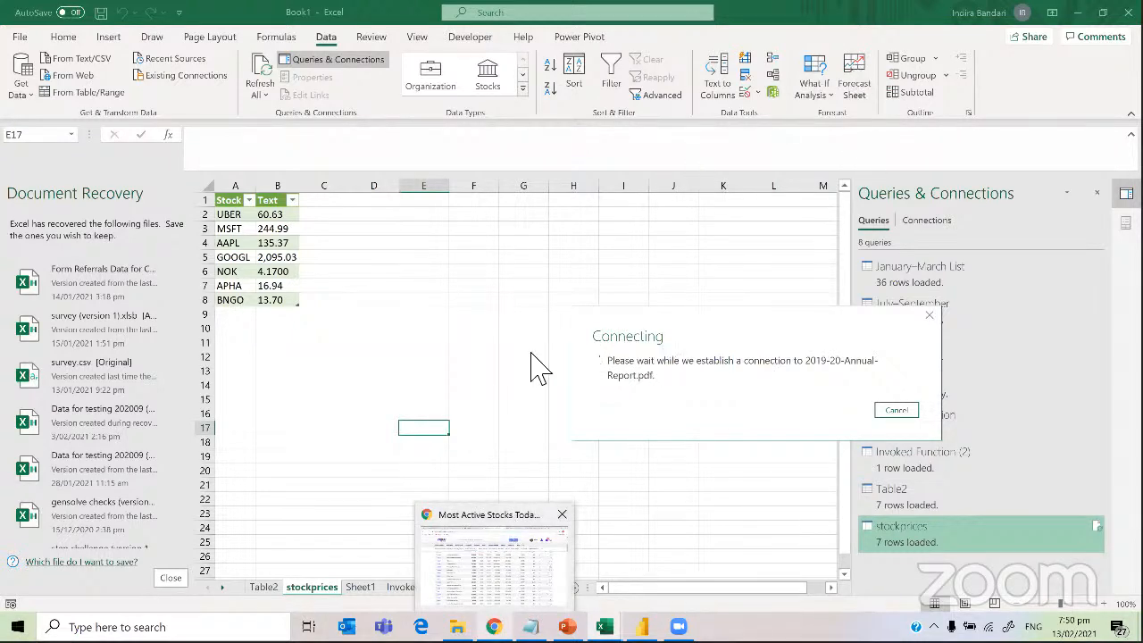
click(520, 529)
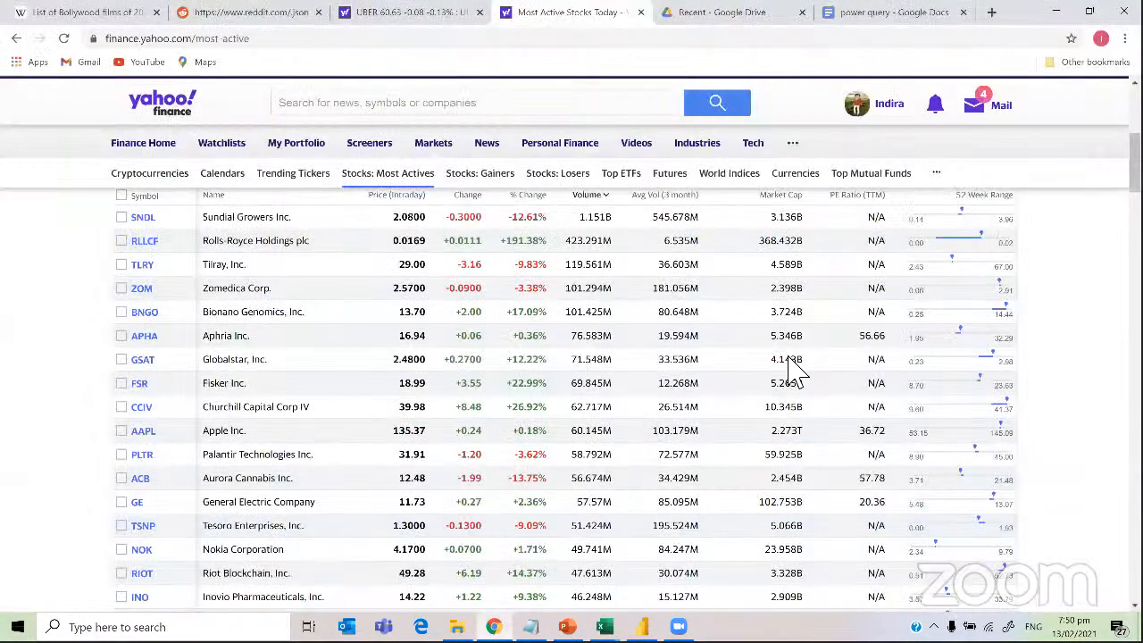
click(1063, 25)
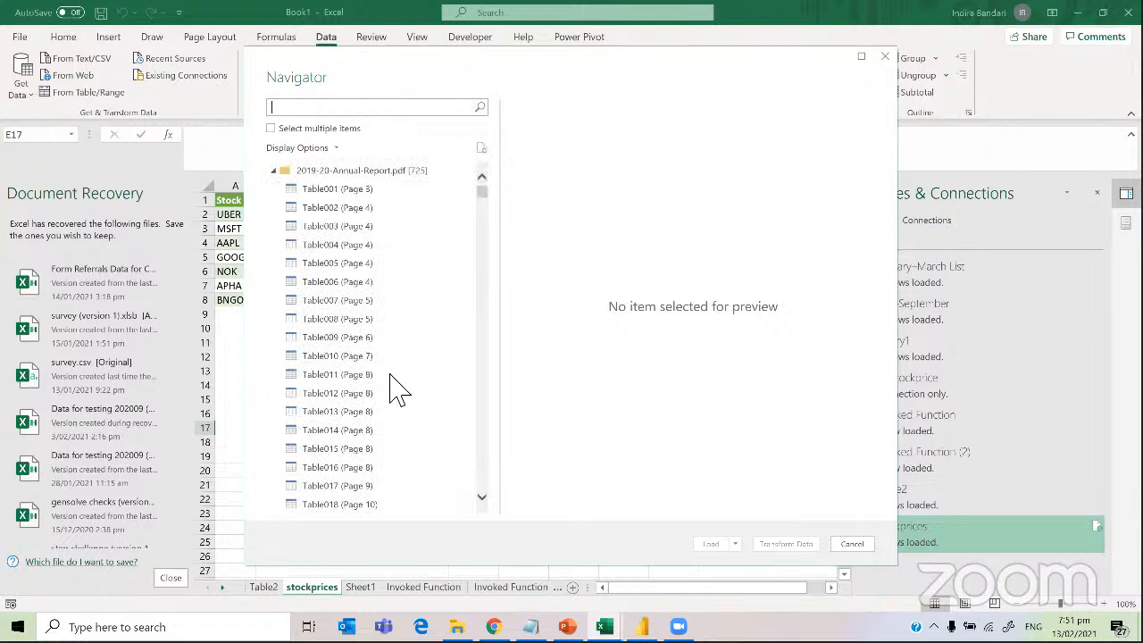
Preview the annual report's detected tables from Table001 (Page 3) to Table016 (Page 8) in the Navigator
click(354, 191)
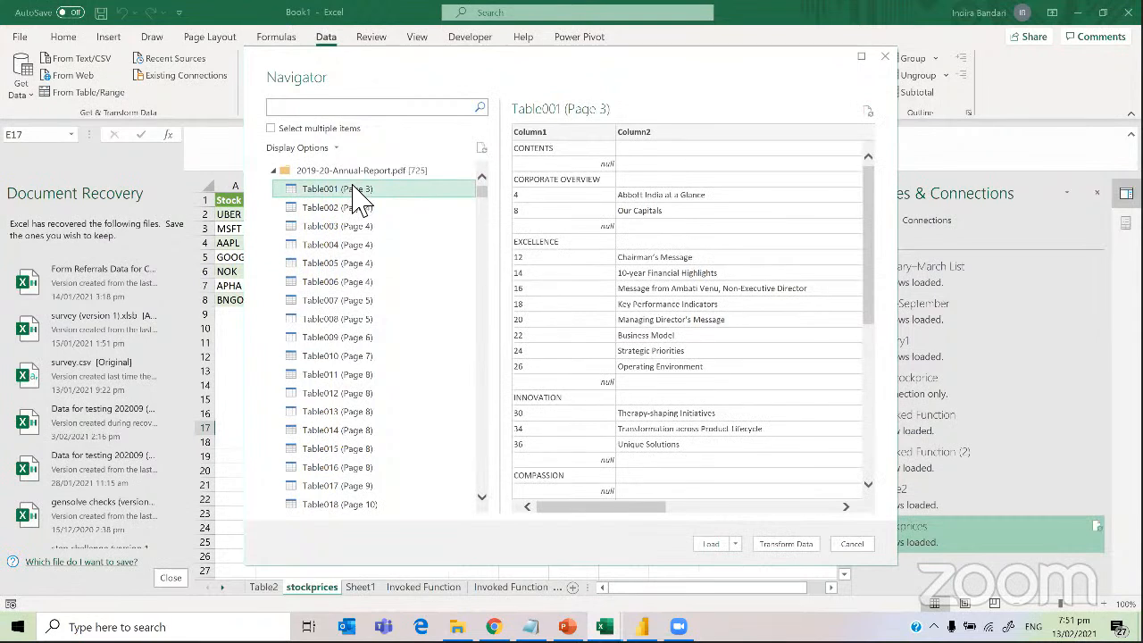
click(353, 212)
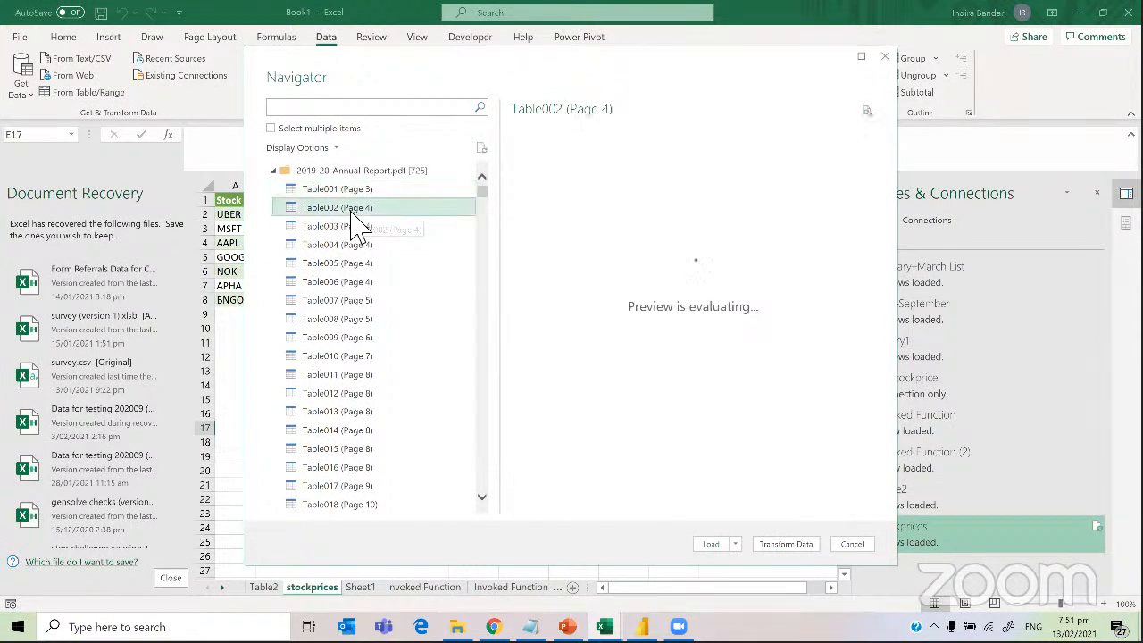
click(358, 228)
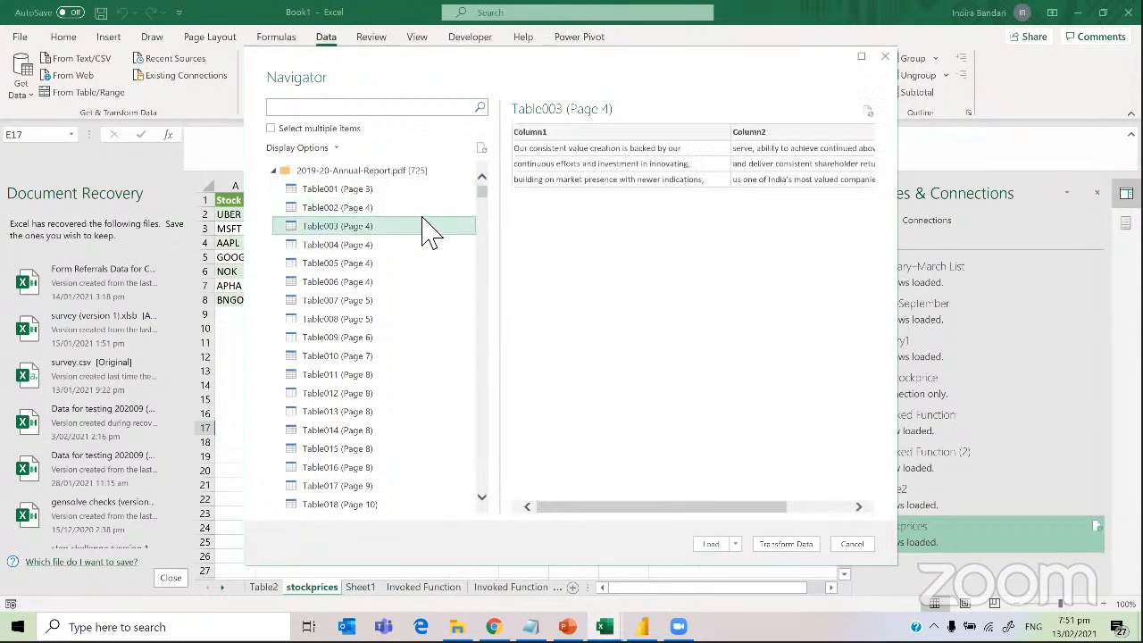
click(346, 302)
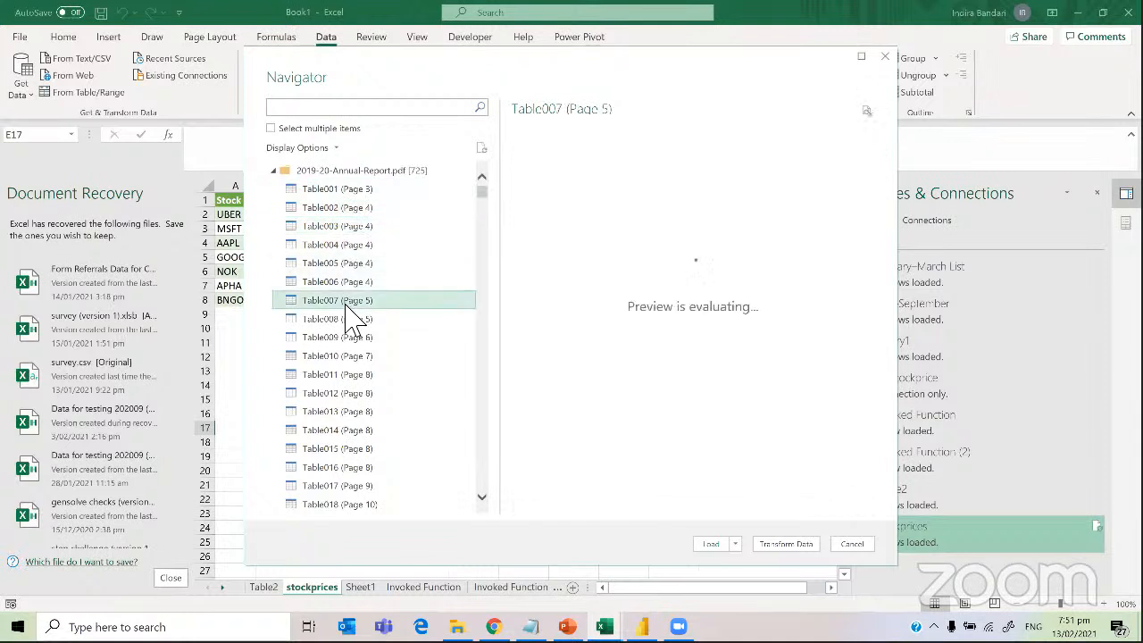
click(333, 320)
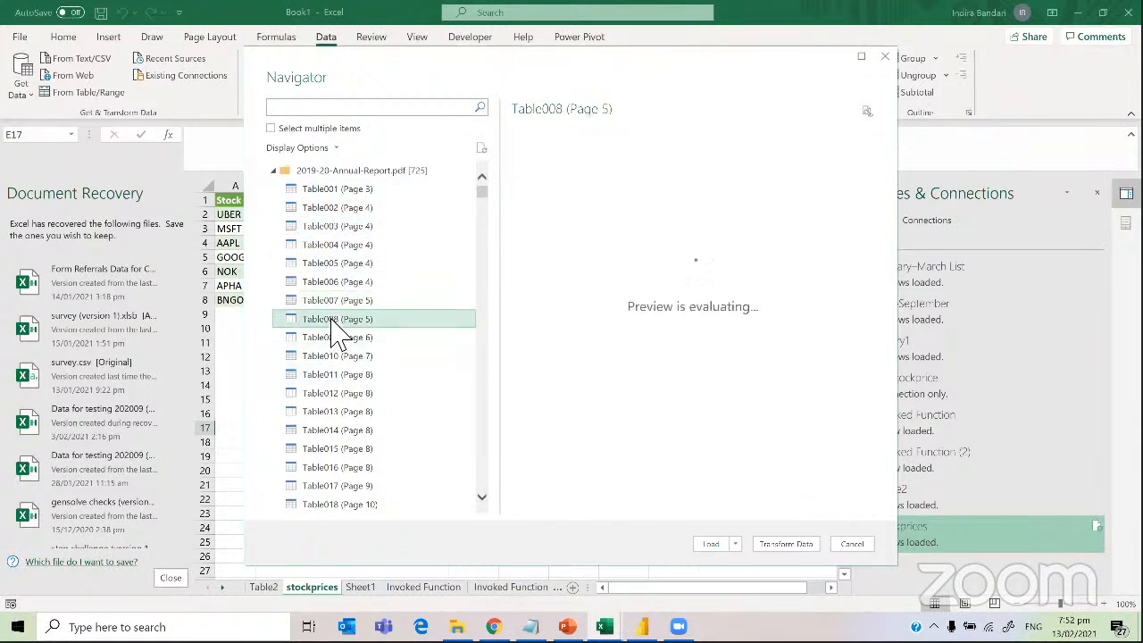
click(354, 337)
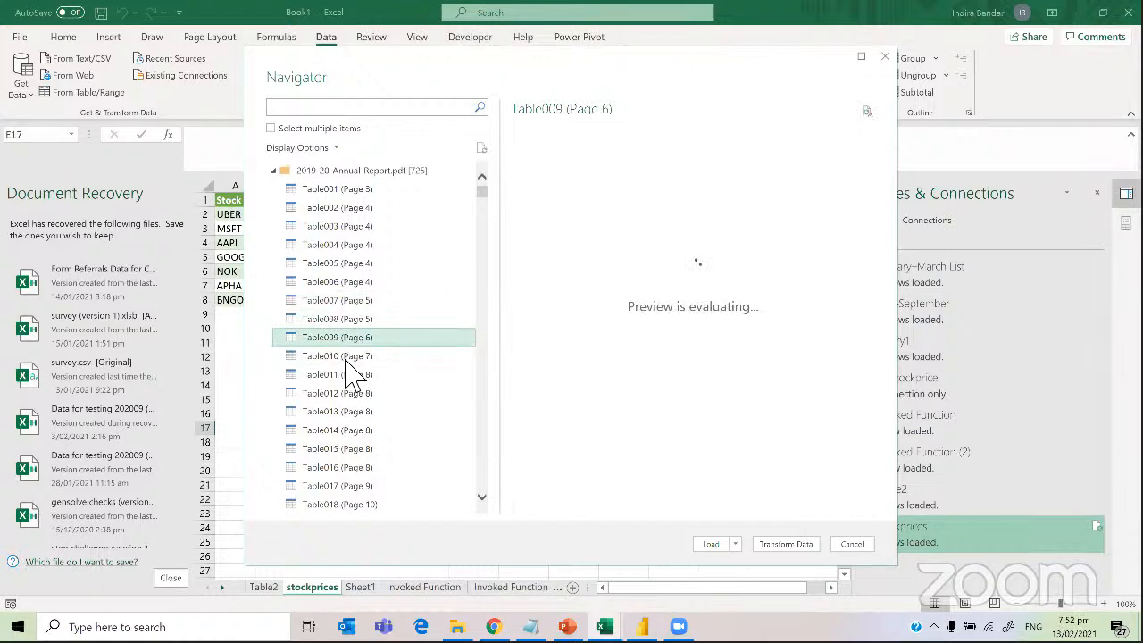
click(347, 358)
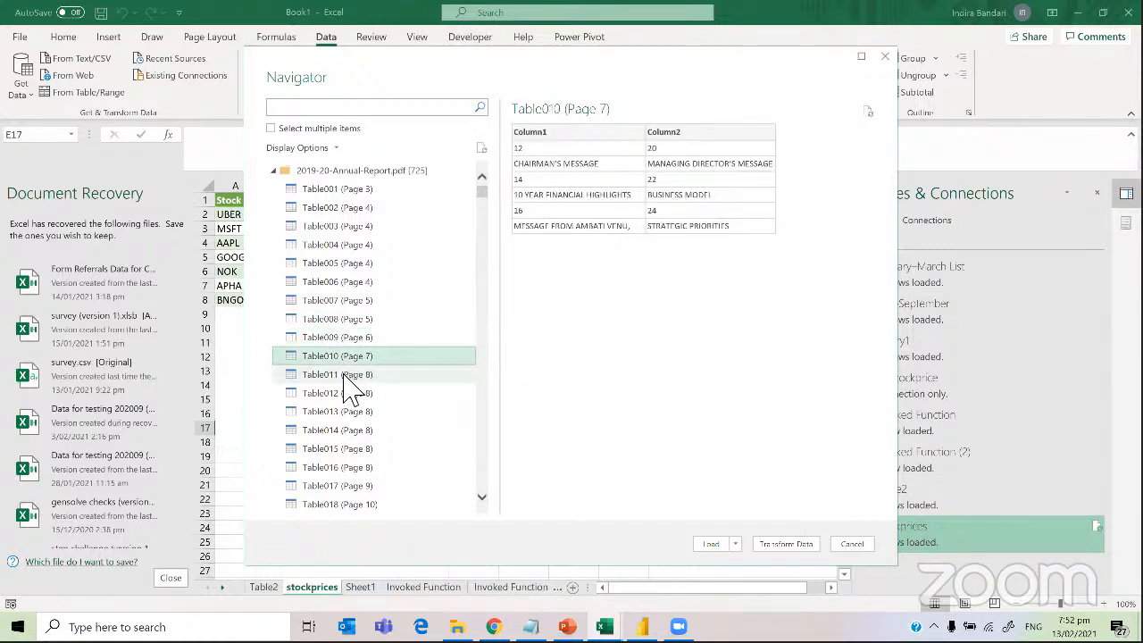
click(347, 375)
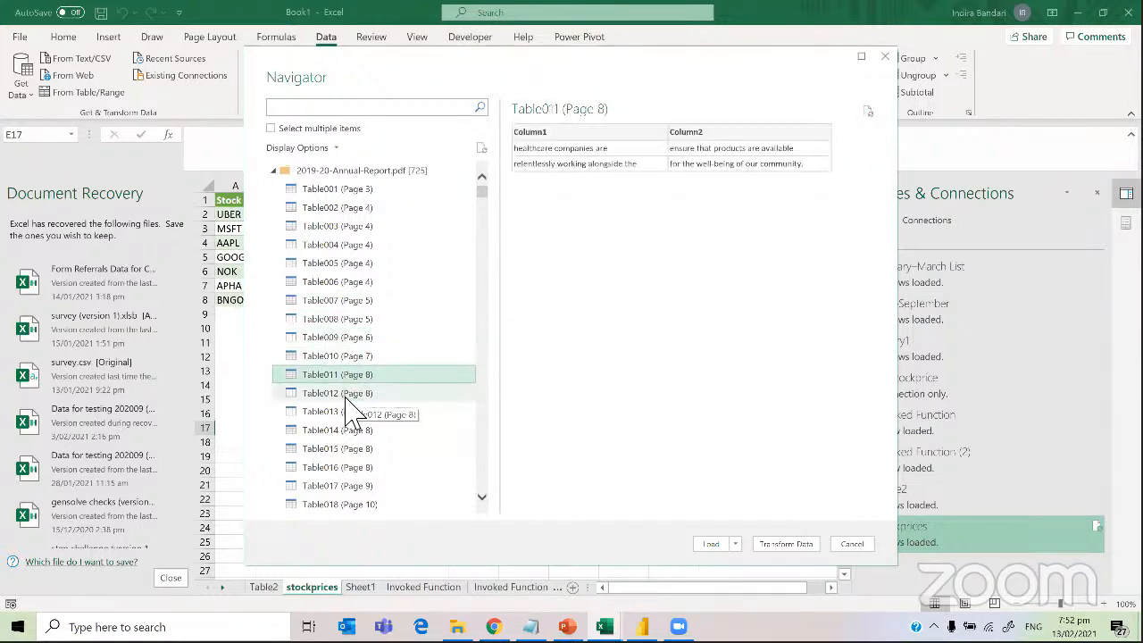
click(349, 395)
click(341, 412)
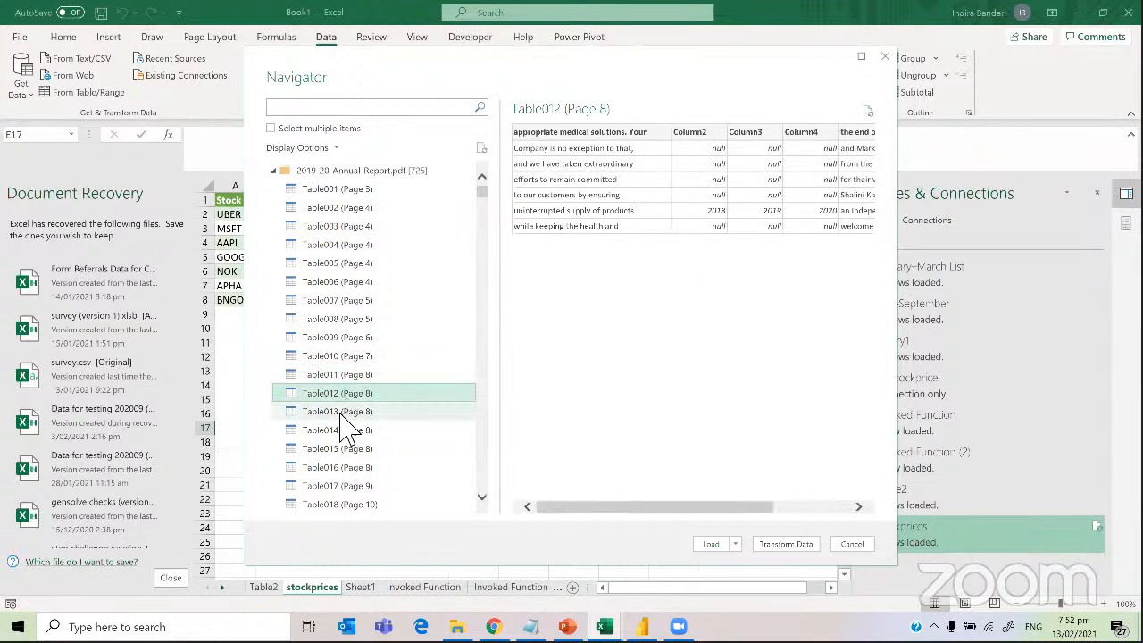
click(332, 432)
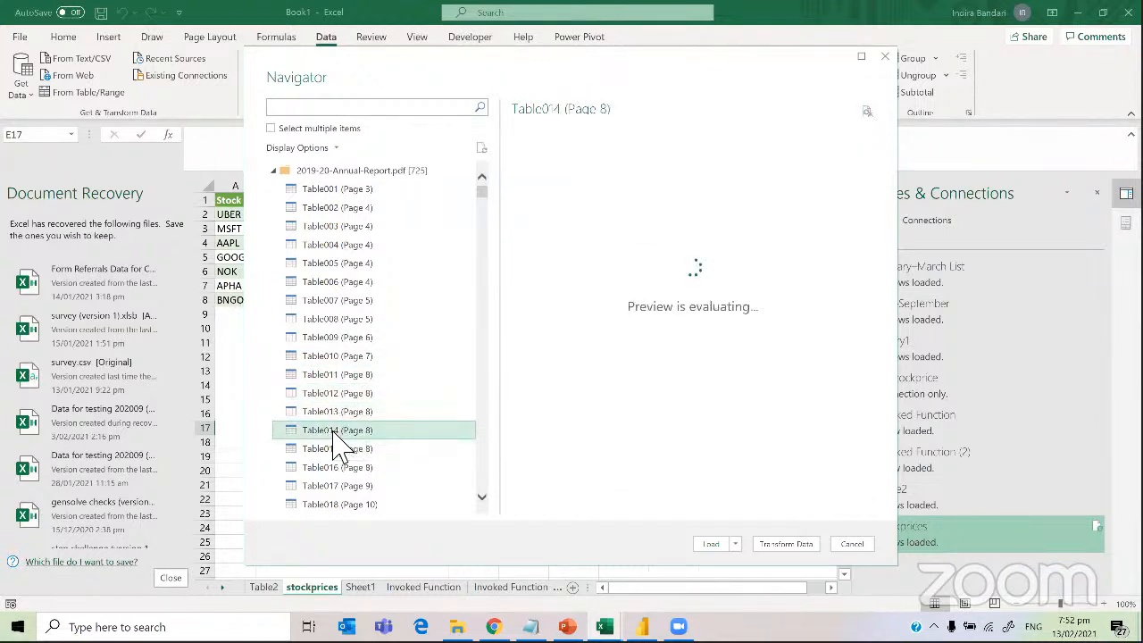
click(337, 447)
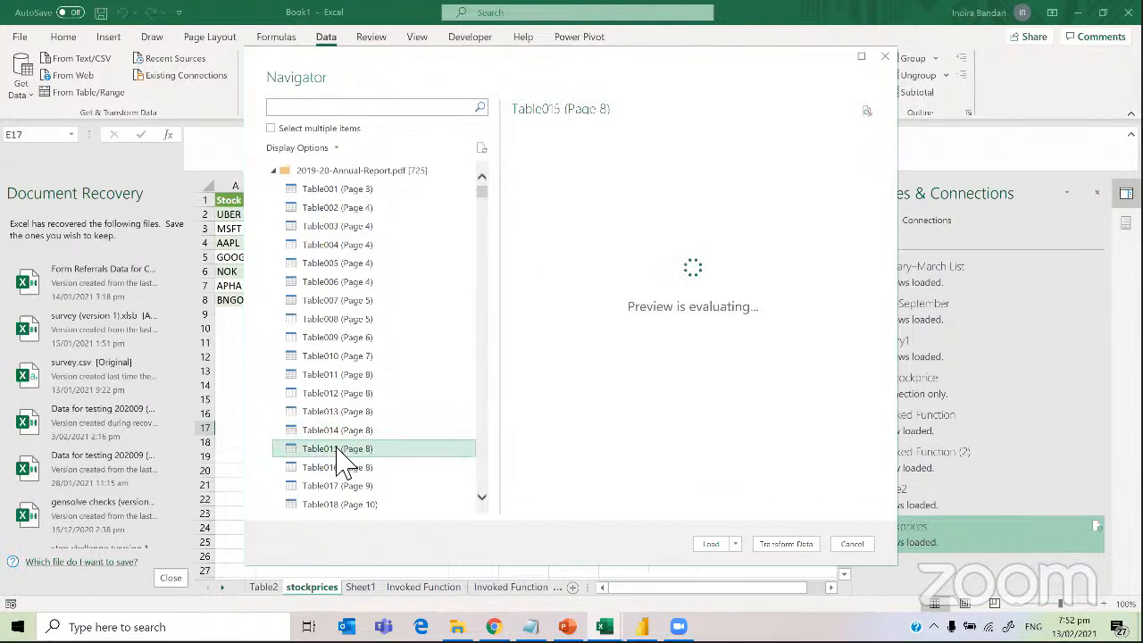
click(345, 471)
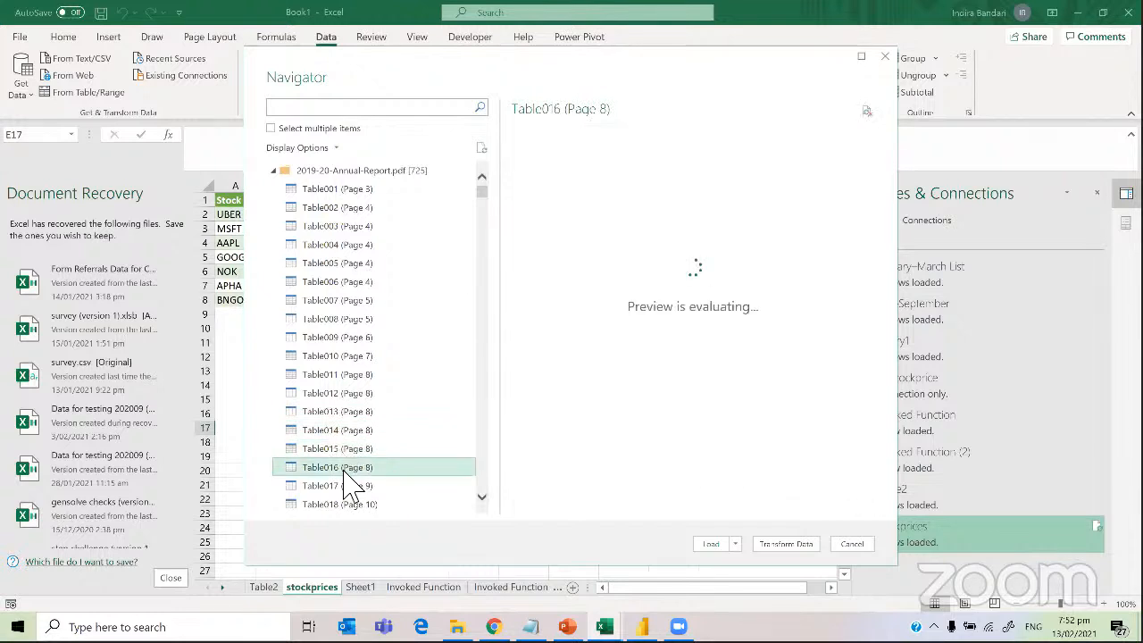
Preview the detected tables from pages 10 to 12 of the annual report, including Table022, Table024, Table027 and Table028
click(483, 467)
click(351, 234)
click(334, 274)
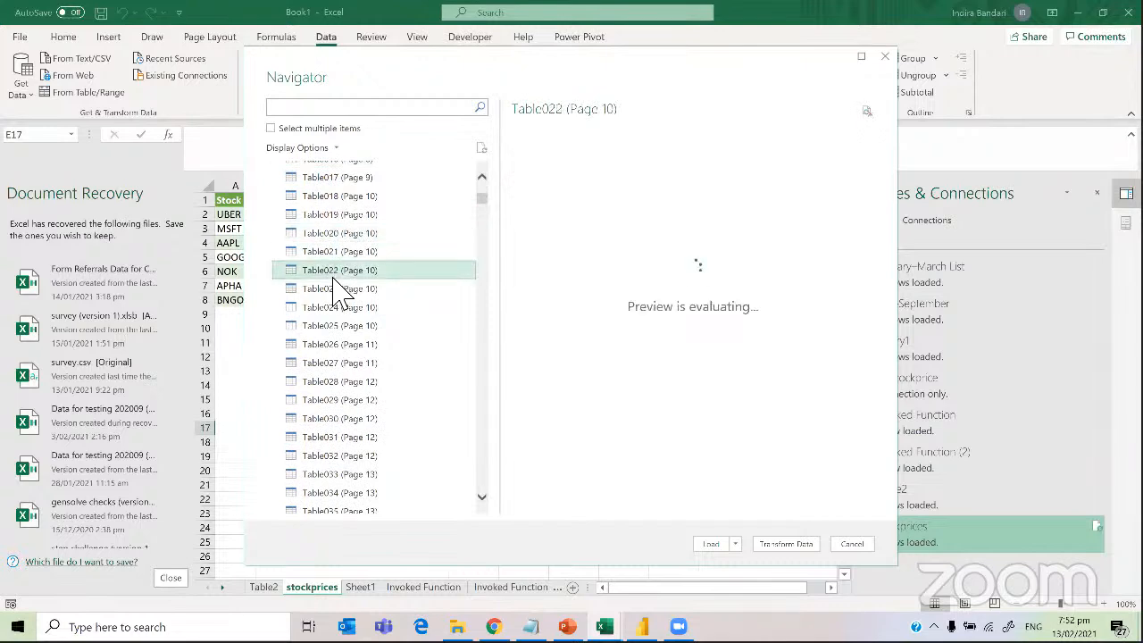
click(341, 308)
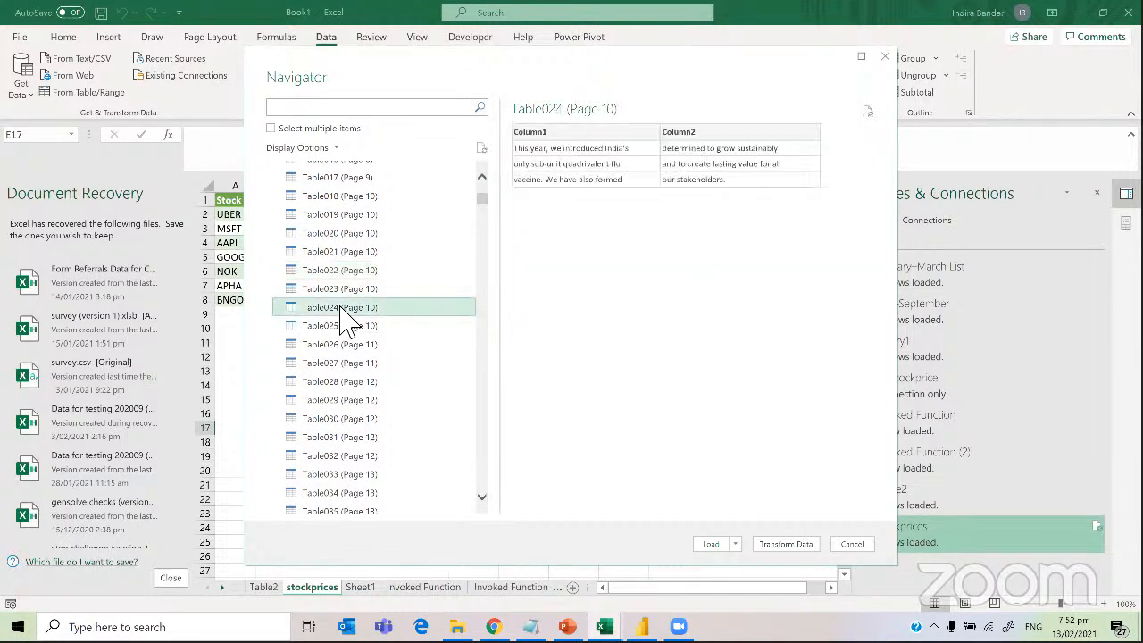
click(350, 367)
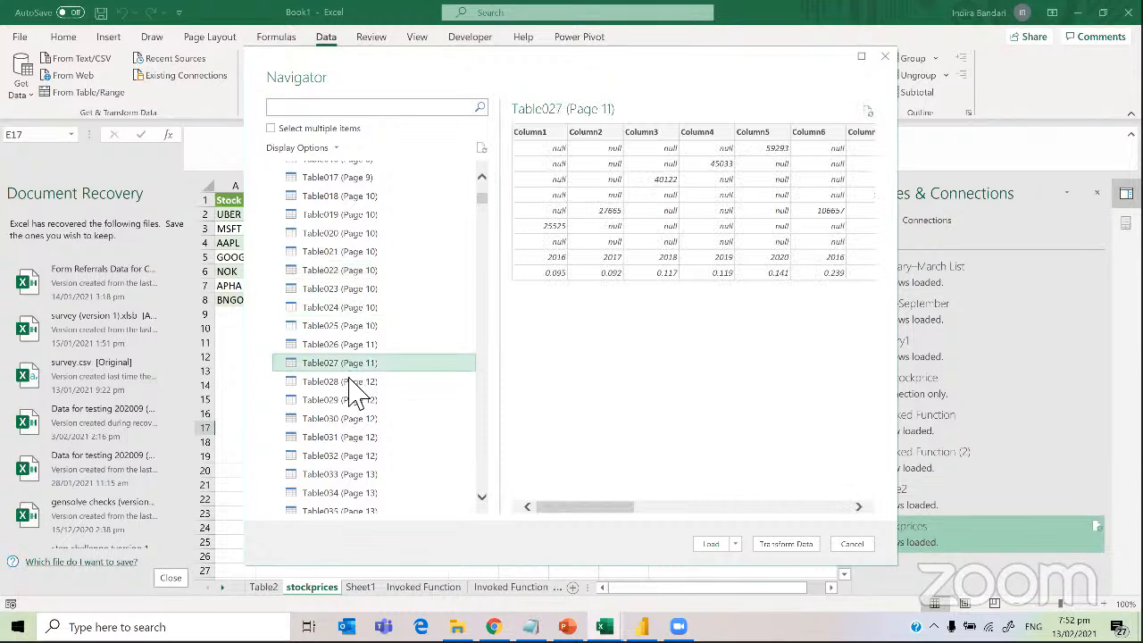
click(349, 382)
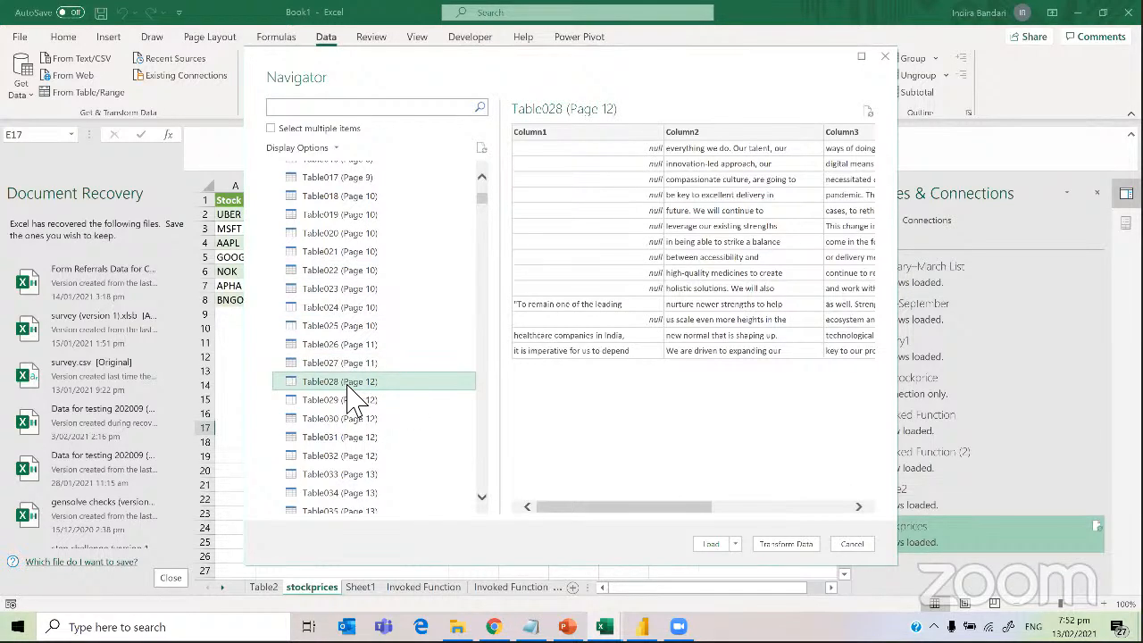
Sample the detected tables from pages 152 to 161 of the report, and browse the item list to the whole-page entries starting at Page001
drag(480, 198, 485, 421)
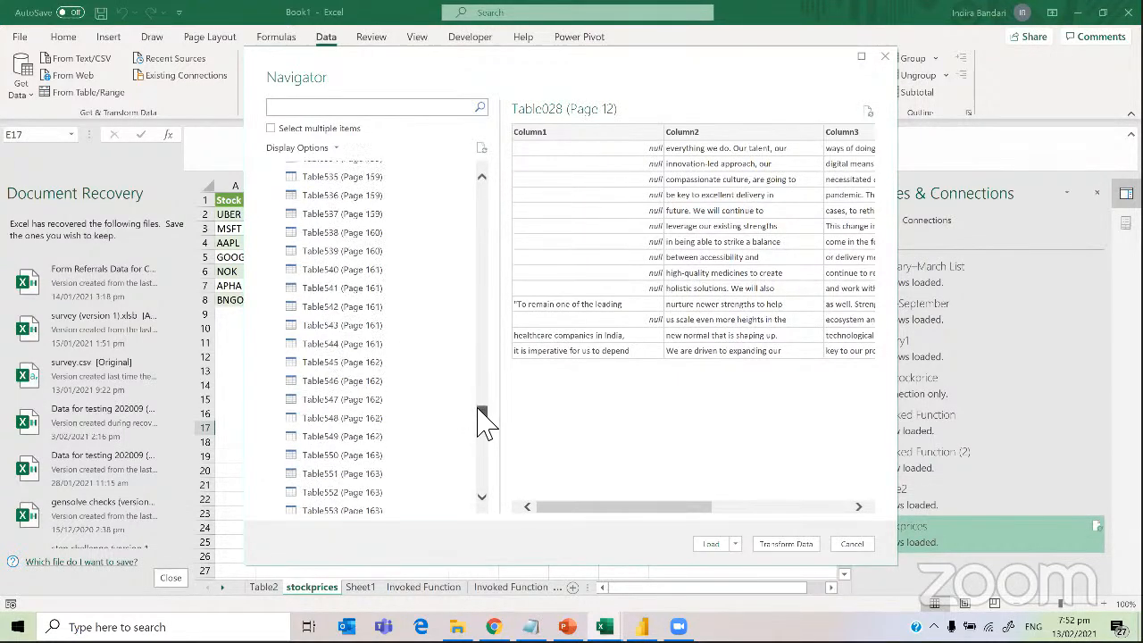
click(357, 280)
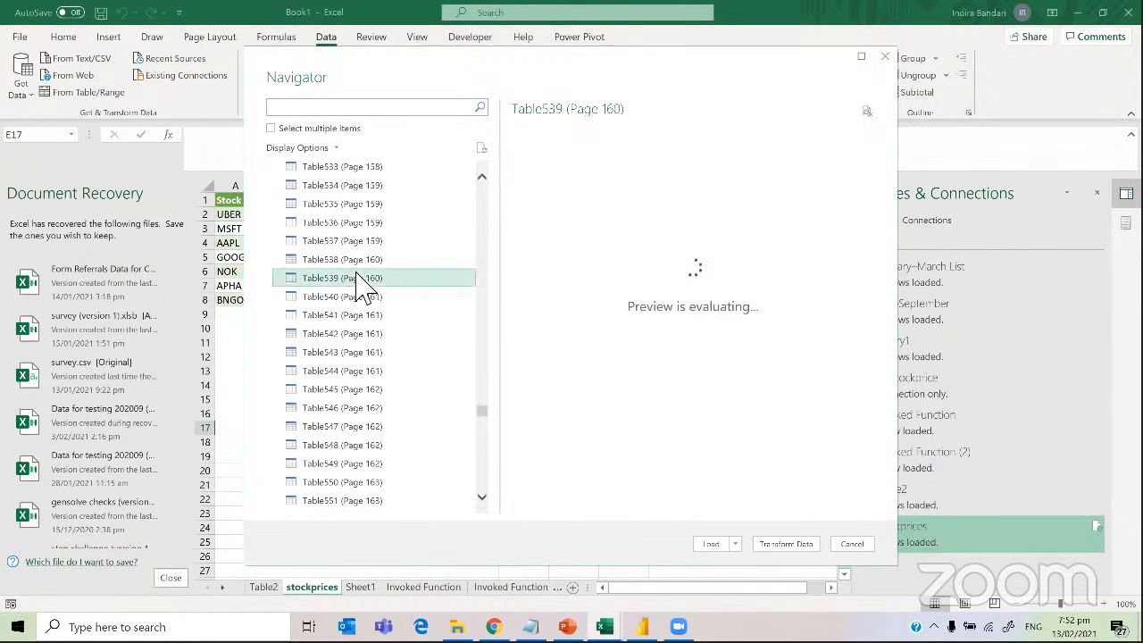
click(348, 335)
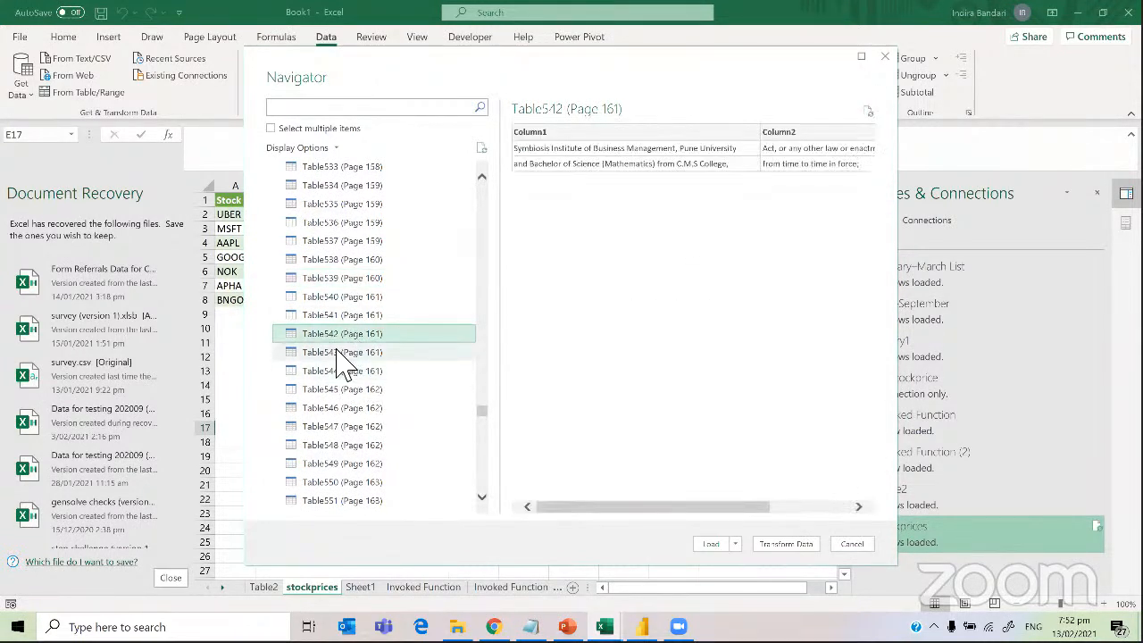
click(344, 355)
click(337, 372)
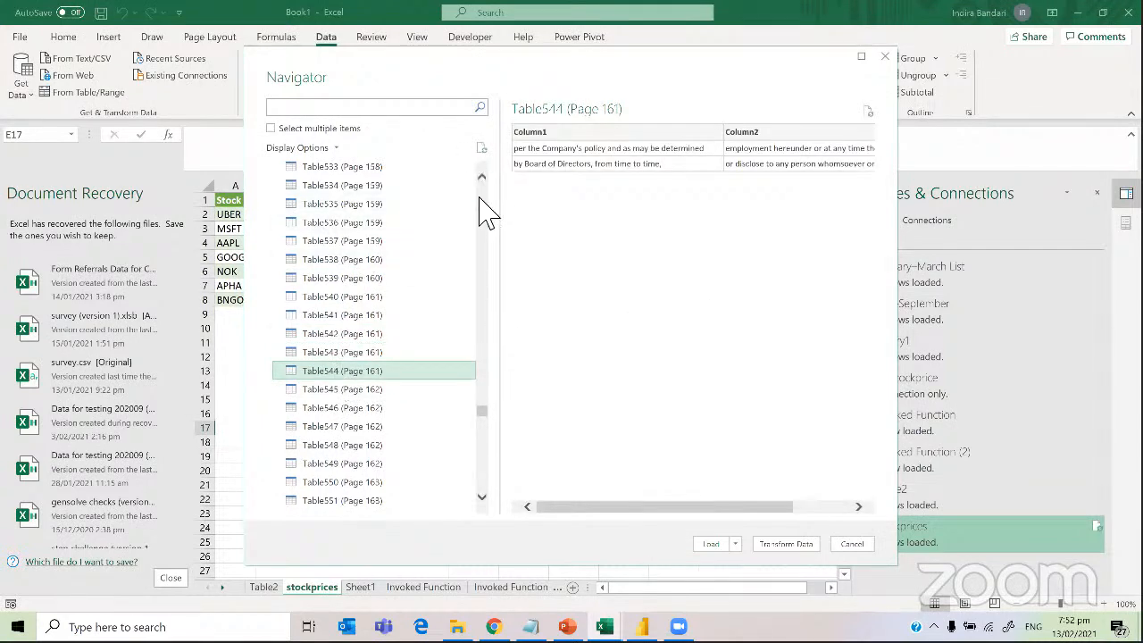
scroll(485, 224, up, 11)
click(375, 213)
click(360, 191)
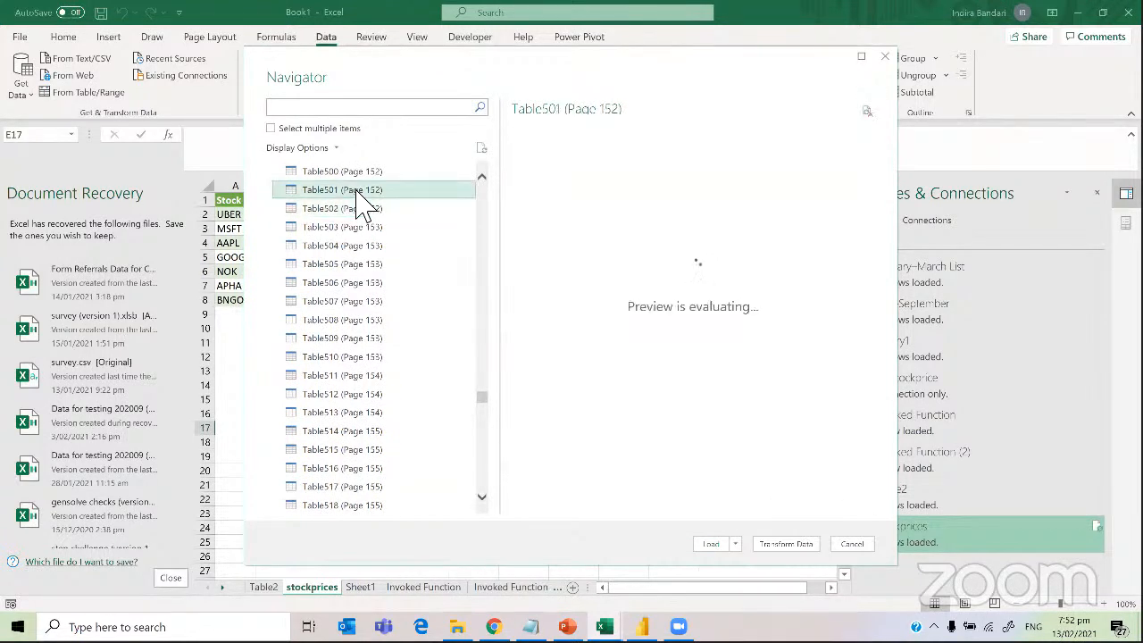
scroll(484, 312, up, 6)
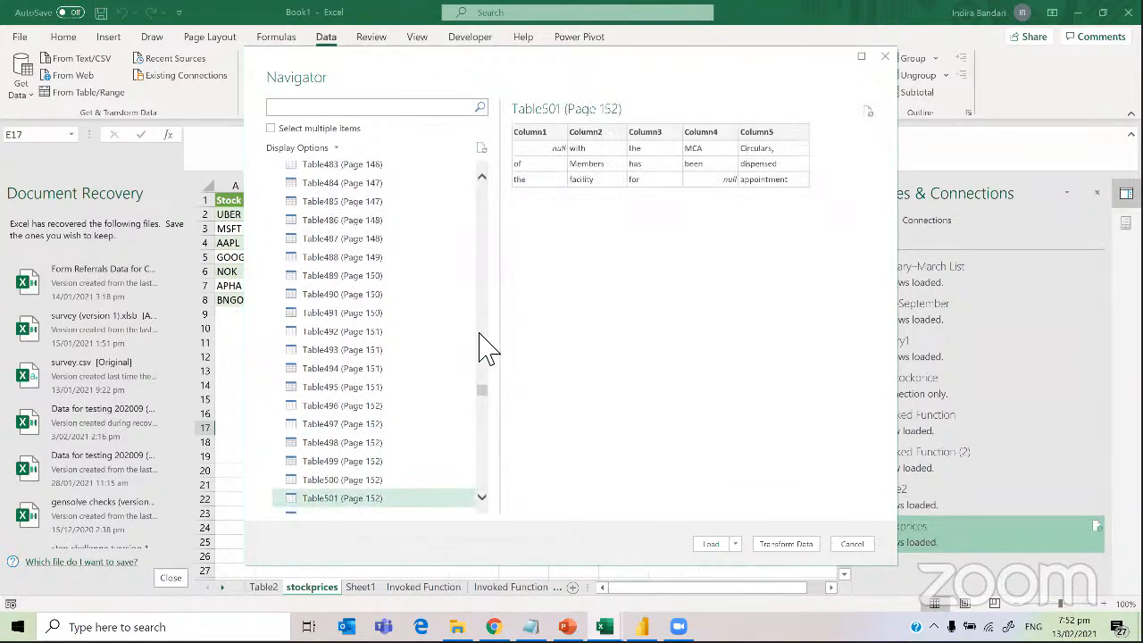
drag(482, 390, 477, 435)
scroll(332, 278, down, 4)
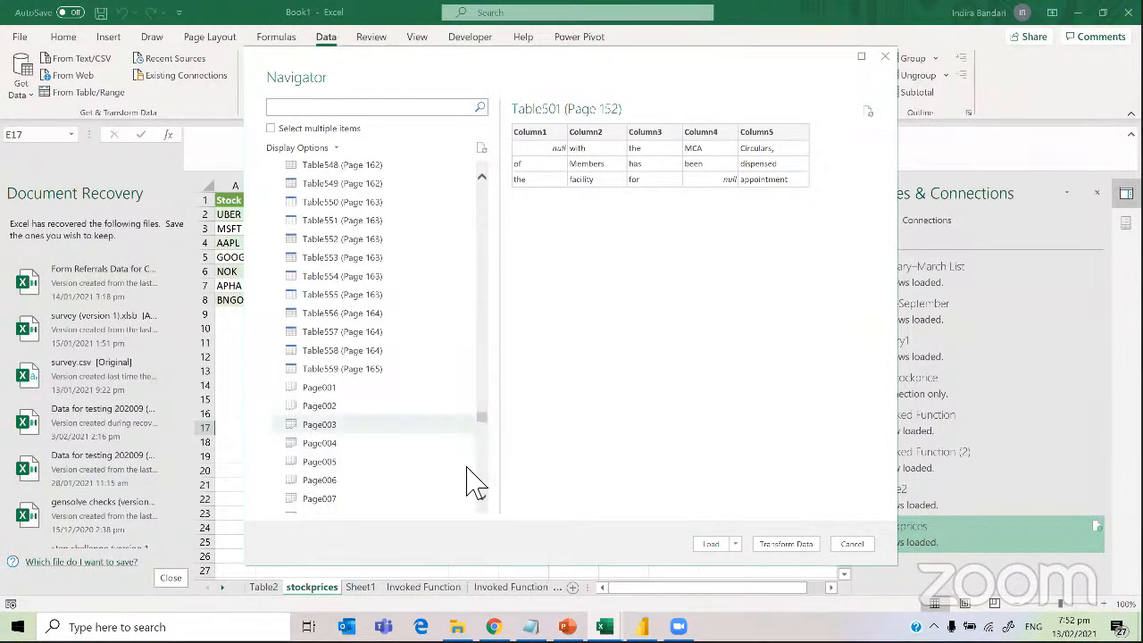
Open 2019-20-Annual-Report.pdf from the ExcelinExcel folder and search the document for "opera"
click(457, 627)
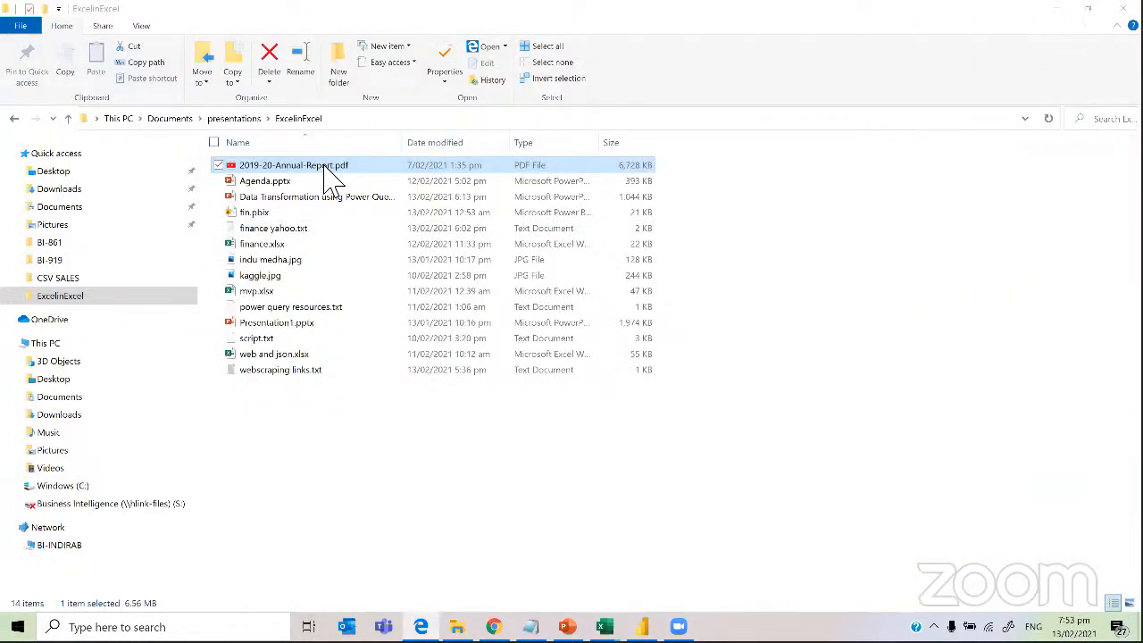
double_click(326, 168)
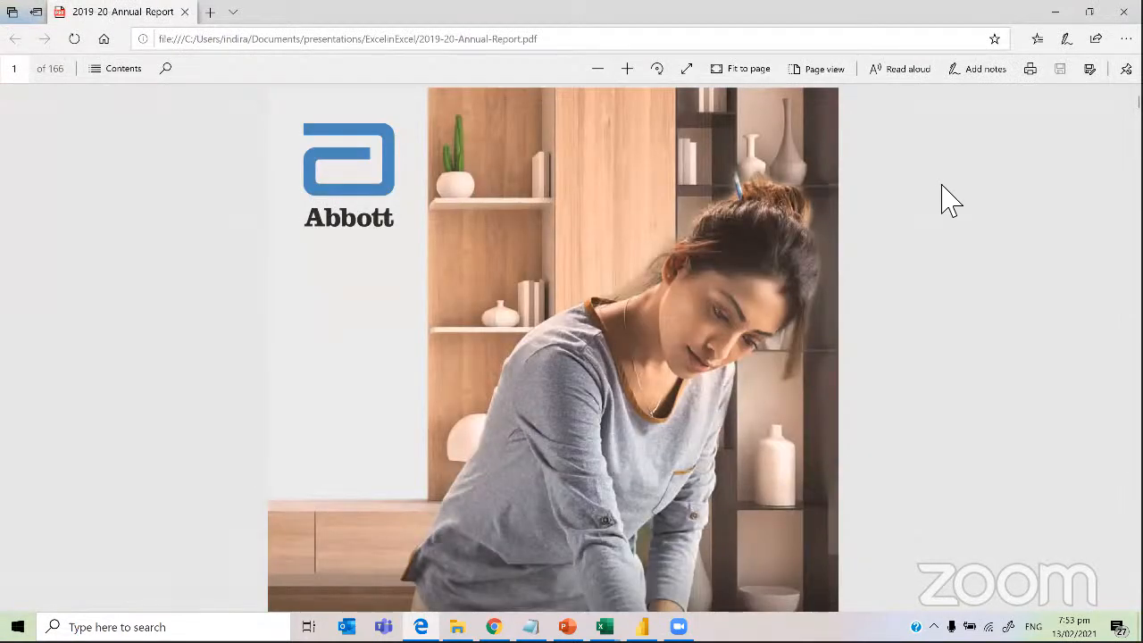
key(ctrl+f)
text(op)
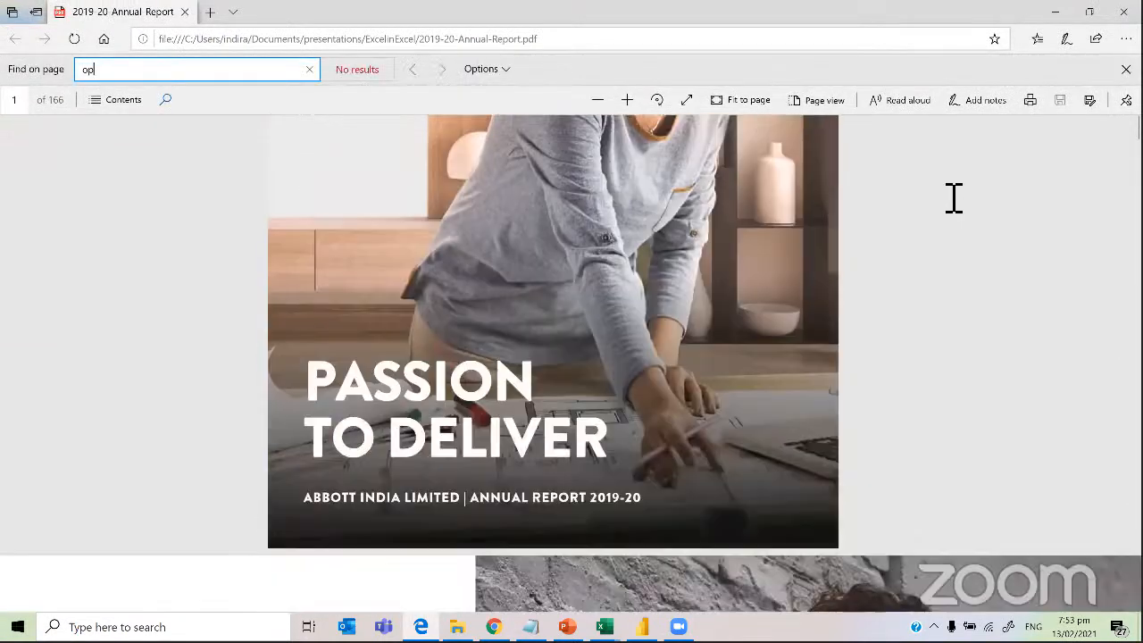
text(er)
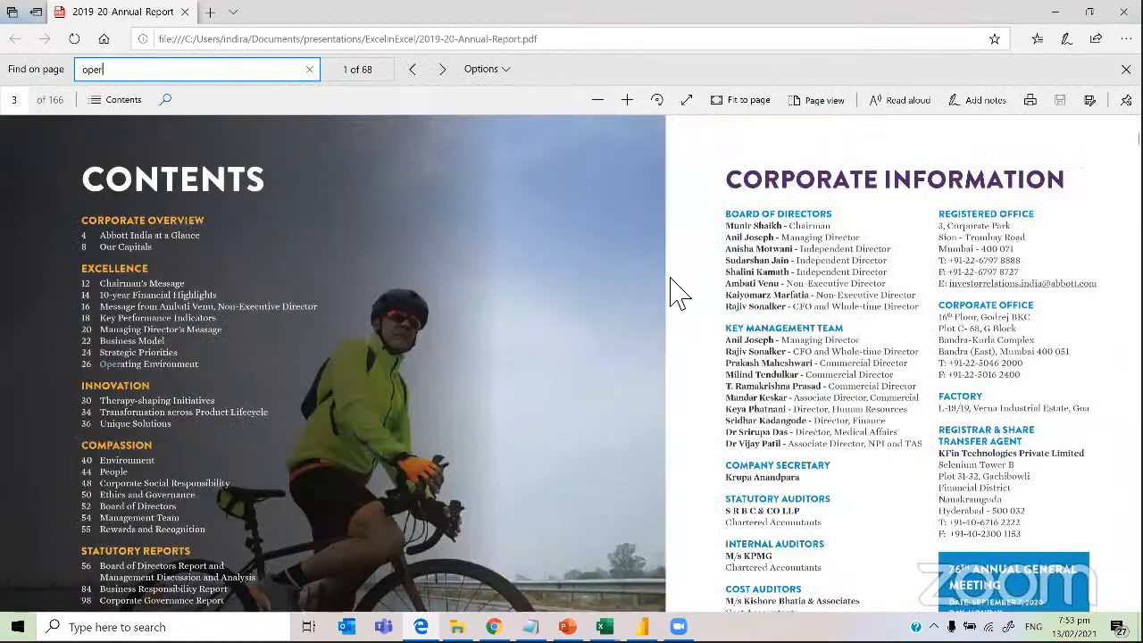
text(a)
key(Return)
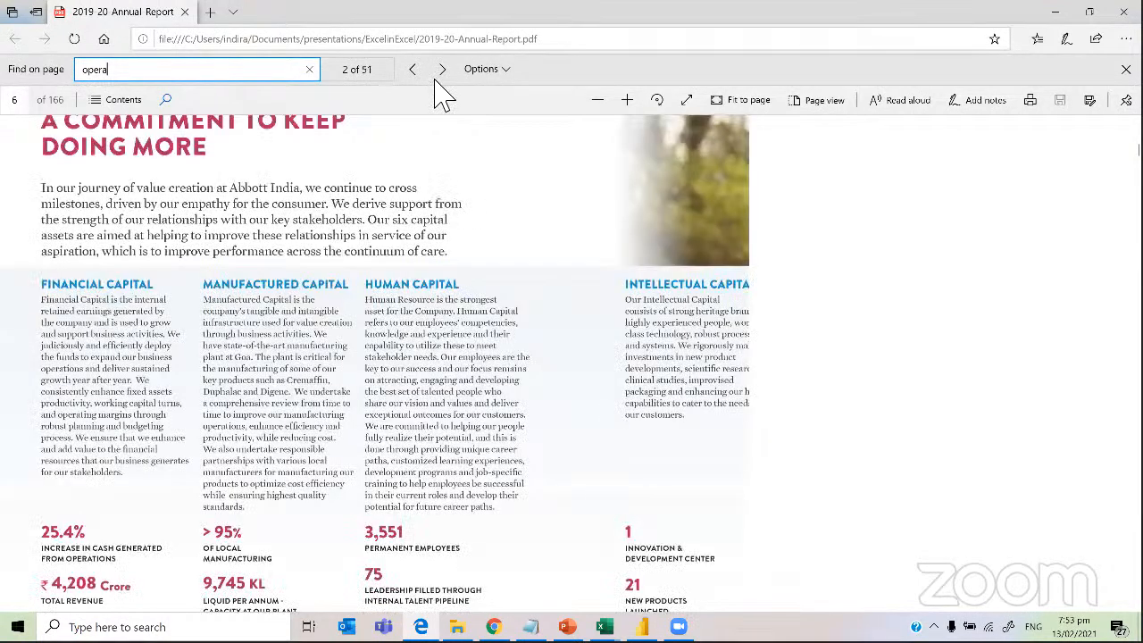
Extend the search term to "operating costs" and shorten it to "operating"
text(ting costs)
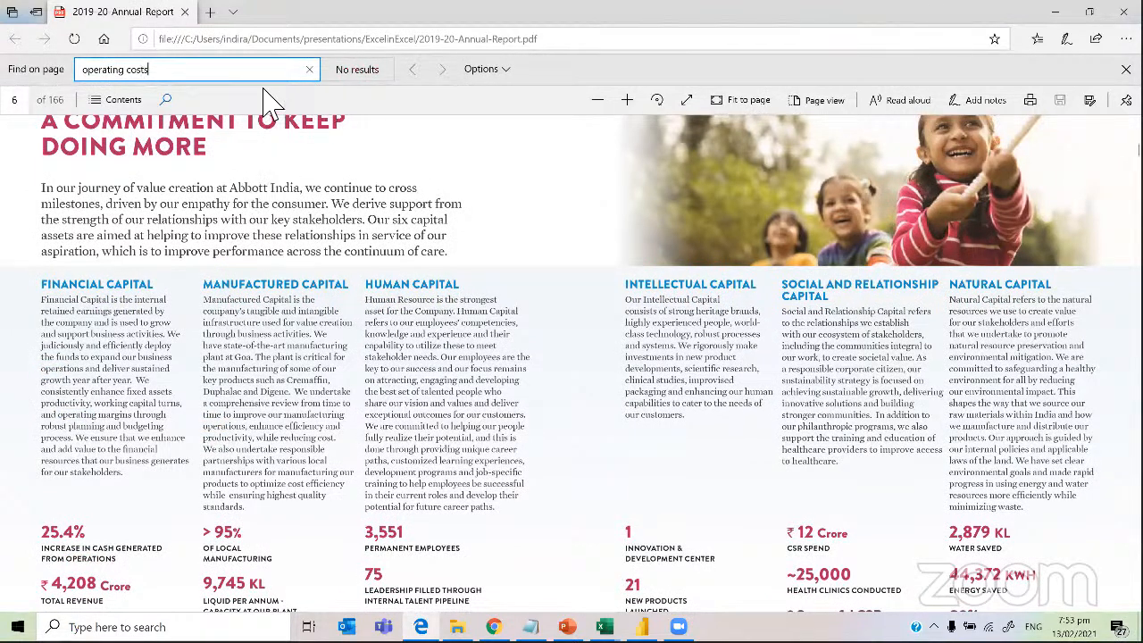
key(BackSpace)
key(BackSpace)
key(BackSpace)
key(BackSpace)
key(BackSpace)
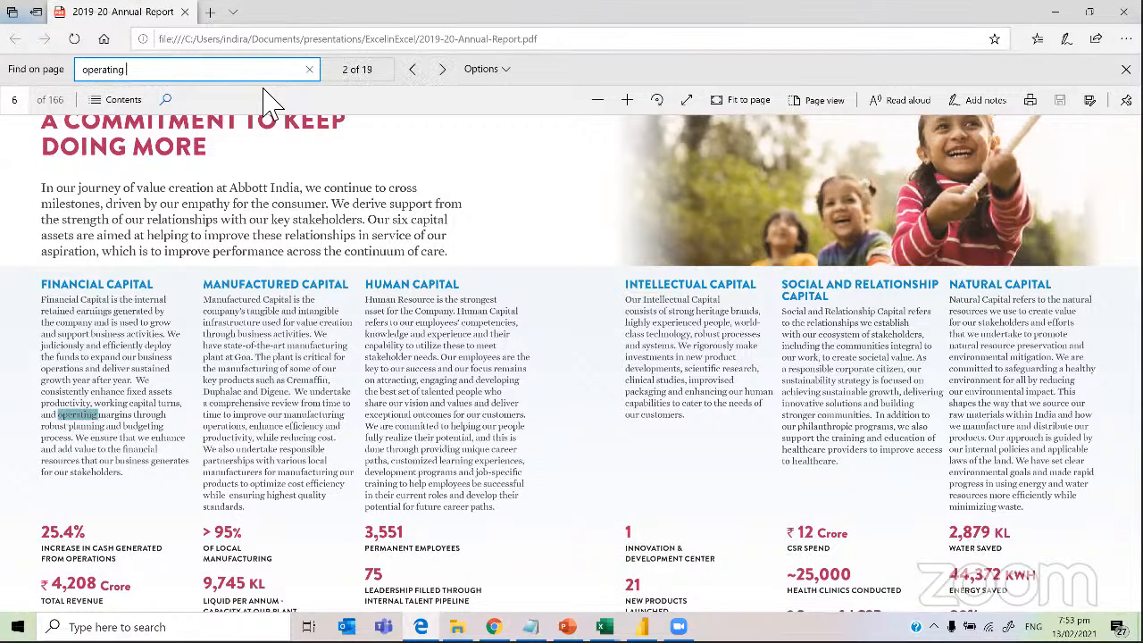
Go through the "operating" matches in the report up to the Statement of Cash Flows on page 99
key(Return)
key(Return)
key(Return)
key(Return)
key(Return)
key(Return)
key(Return)
key(Return)
key(Return)
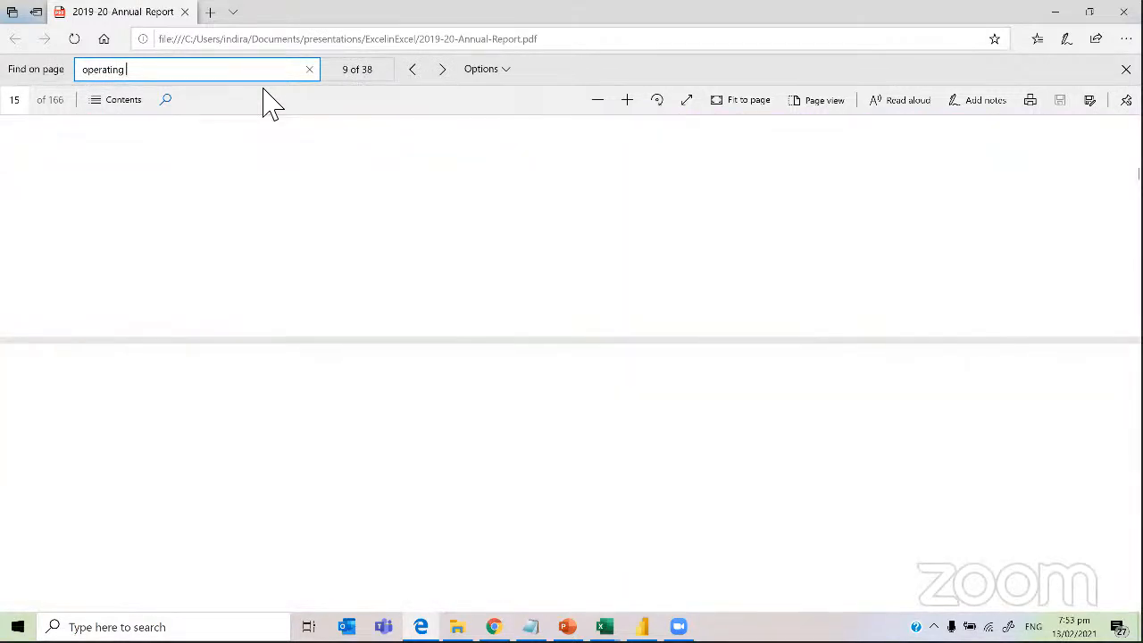
key(Return)
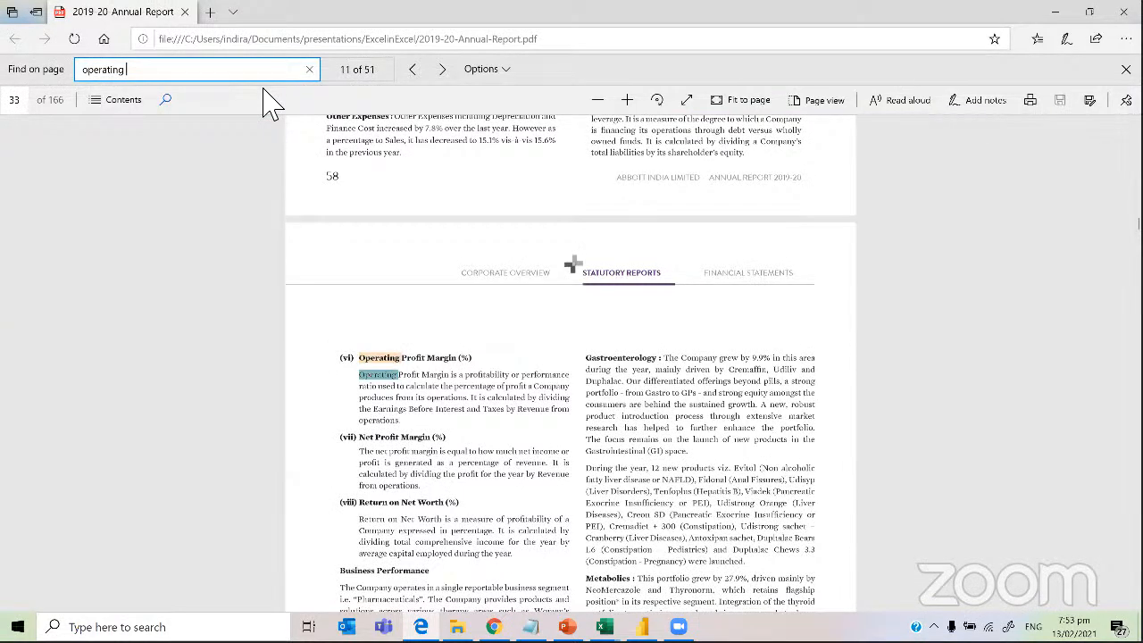
key(Return)
key(Return)
key(Return)
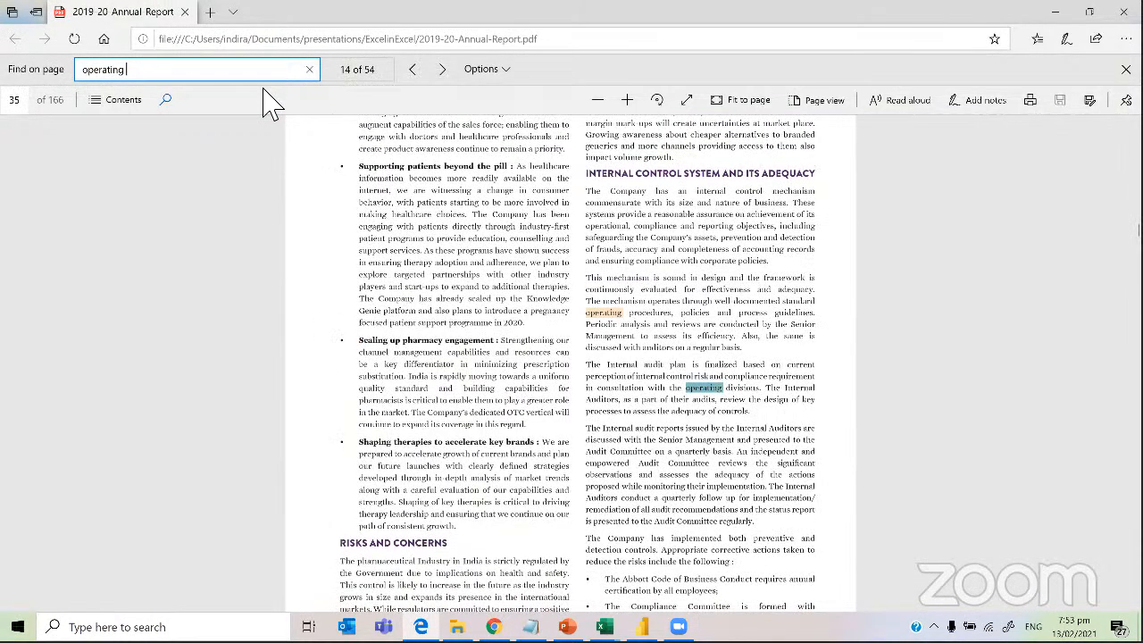
key(Return)
key(Return)
key(Return)
key(Return)
key(Return)
key(Return)
key(Return)
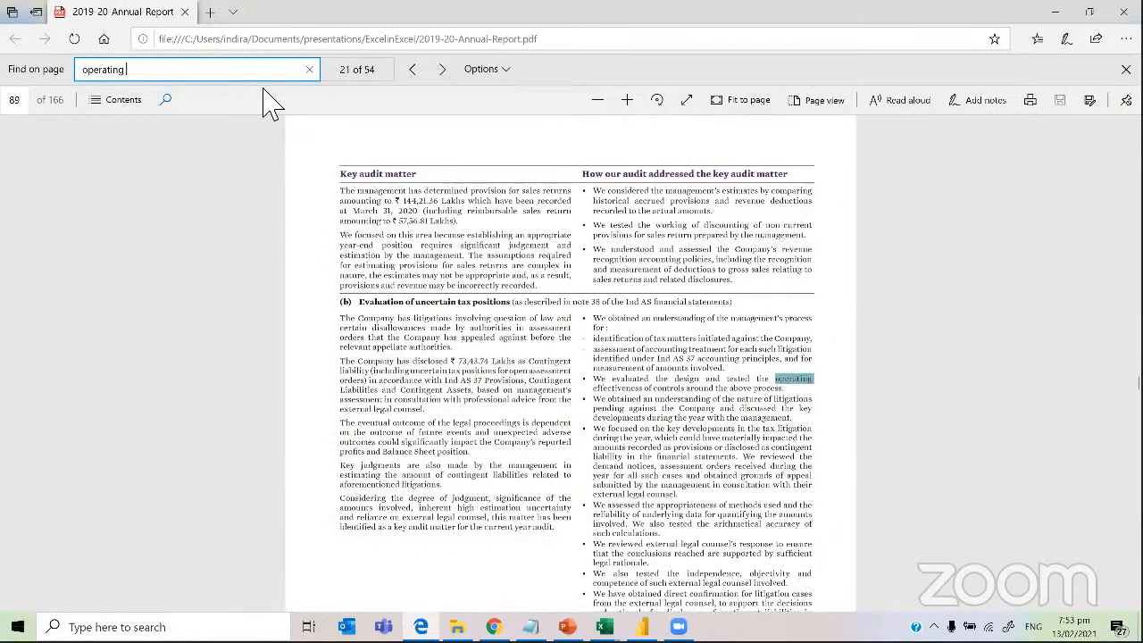
key(Return)
key(Return)
key(Return)
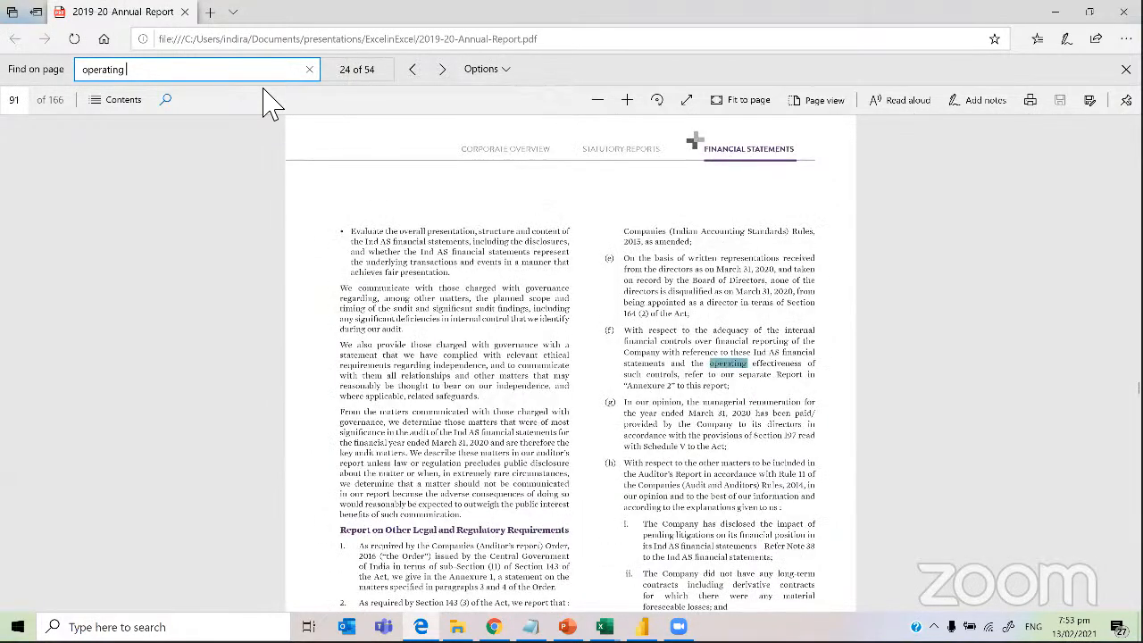
key(Return)
key(Return)
key(Return)
key(Return)
key(Return)
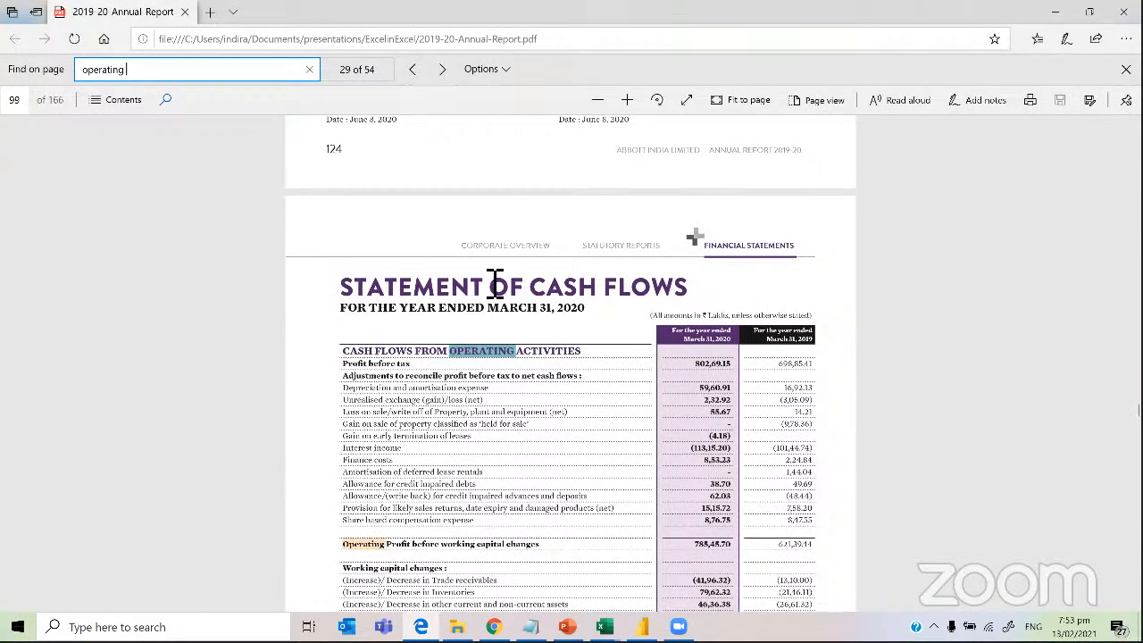
click(369, 301)
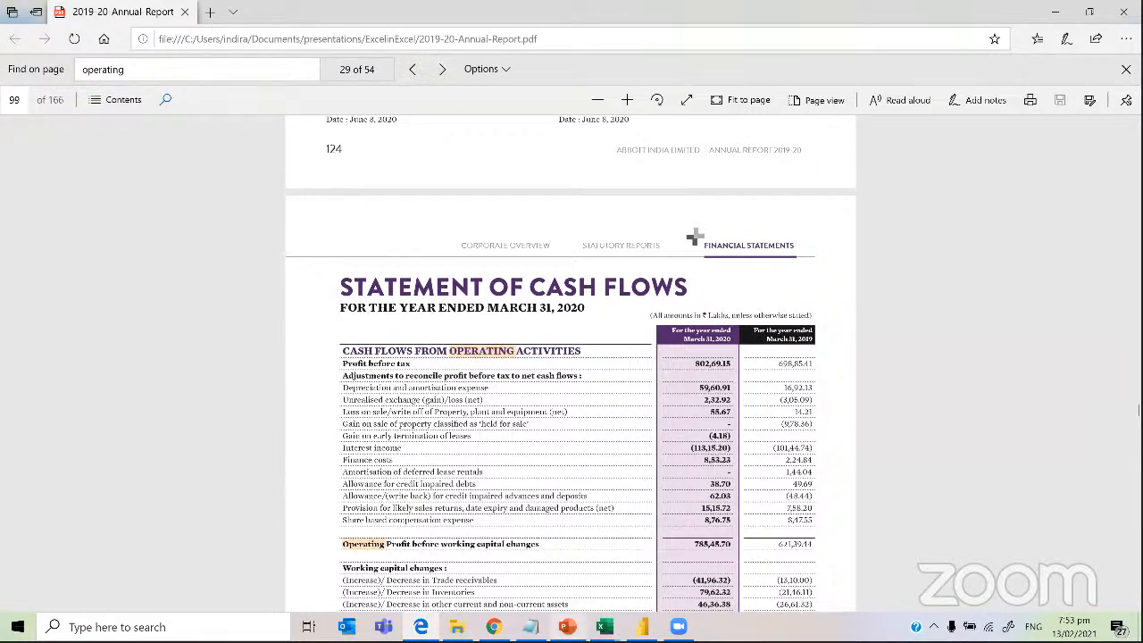
Switch back to Book1 in Excel and preview Table440 (Page 124) back through Table437 (Page 122) in the Navigator
click(605, 627)
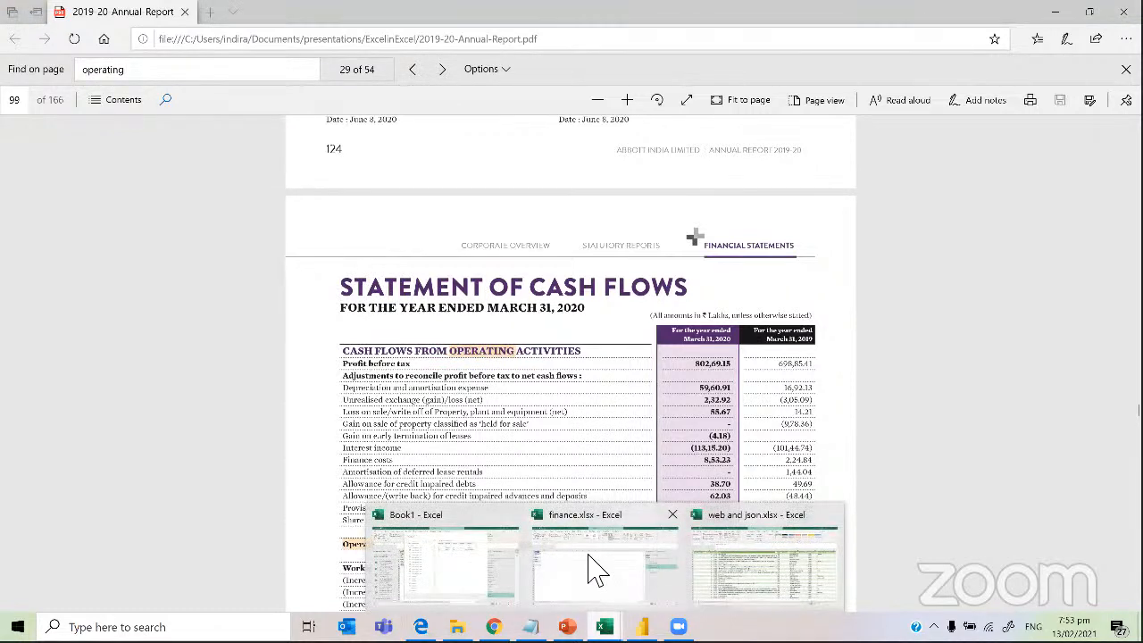
click(461, 529)
scroll(495, 234, up, 10)
scroll(494, 234, up, 20)
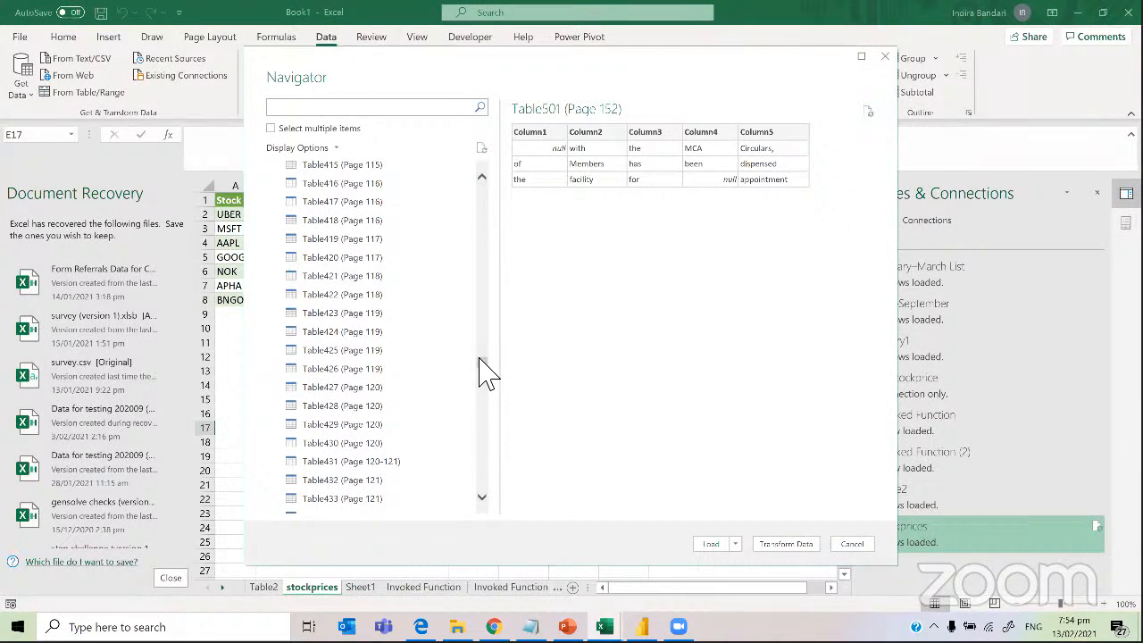
scroll(482, 502, down, 3)
click(380, 498)
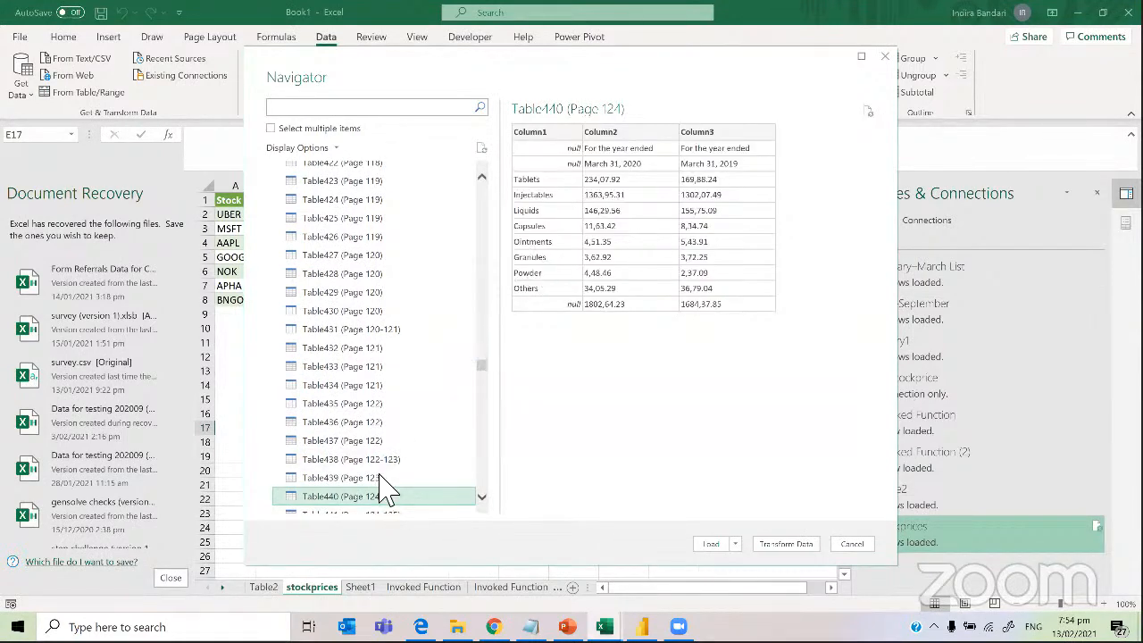
click(382, 481)
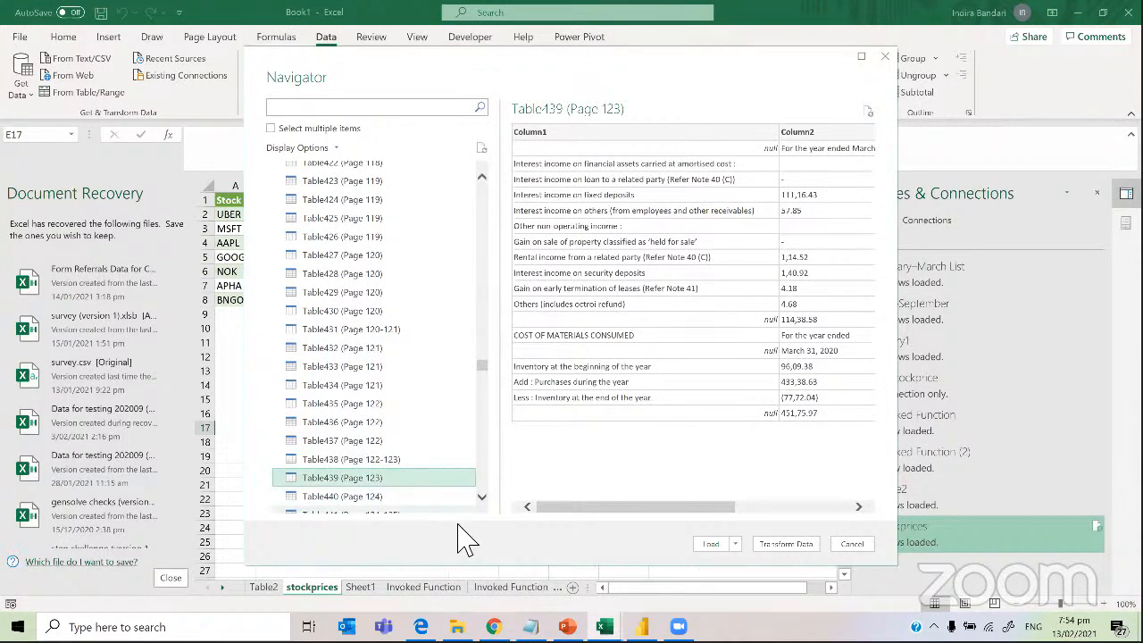
click(390, 461)
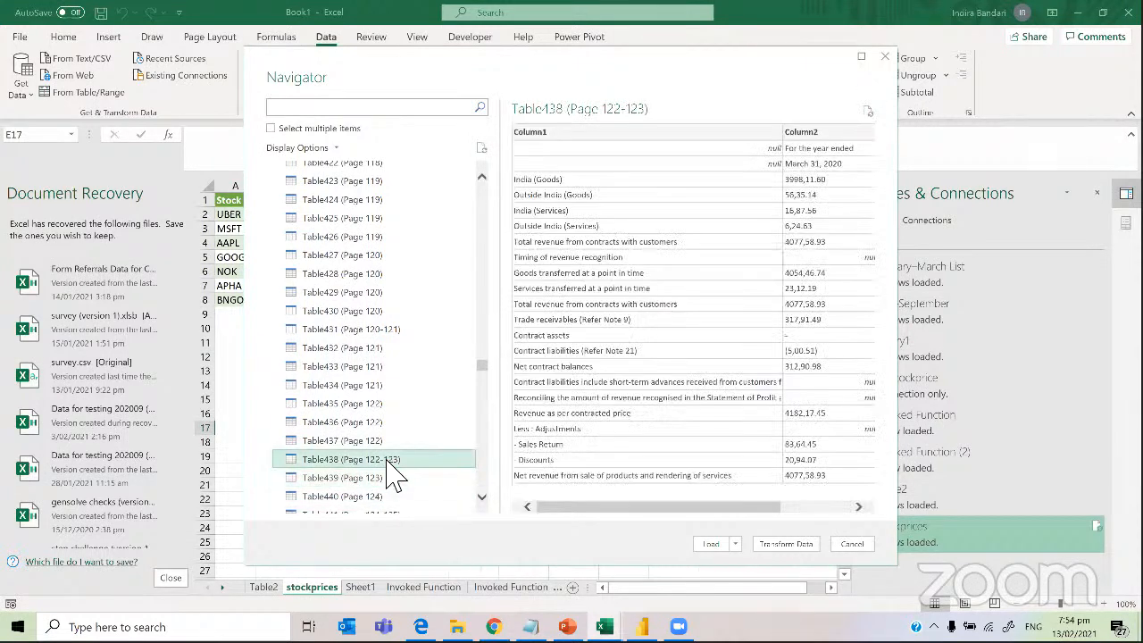
key(Up)
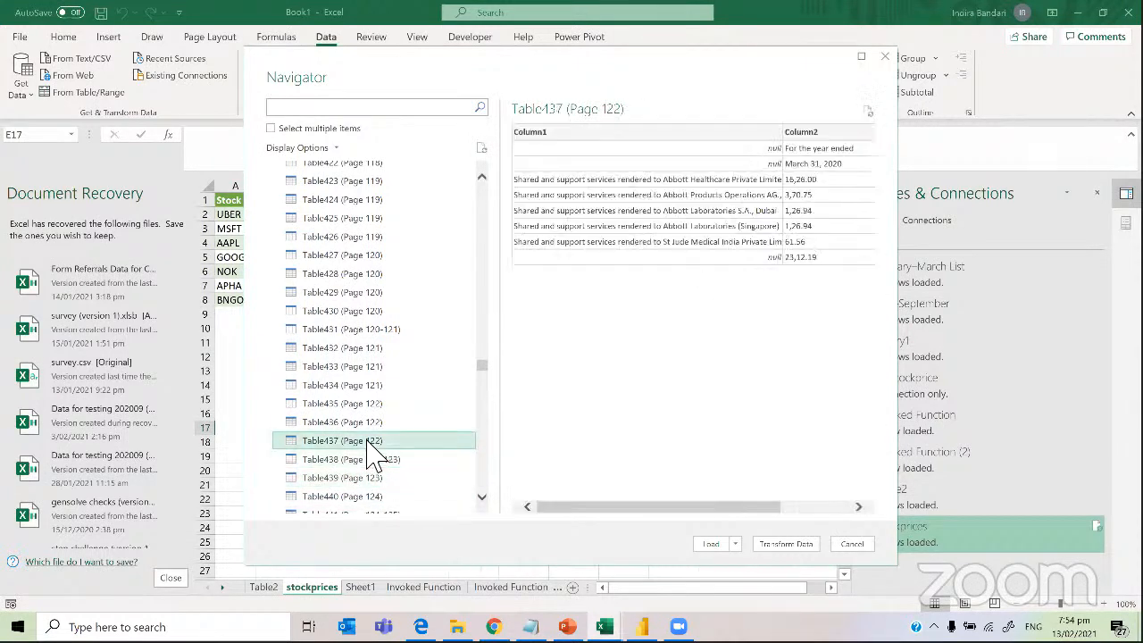
Open Table438 (Page 122-123) in the Power Query Editor and close it, discarding the query
click(384, 459)
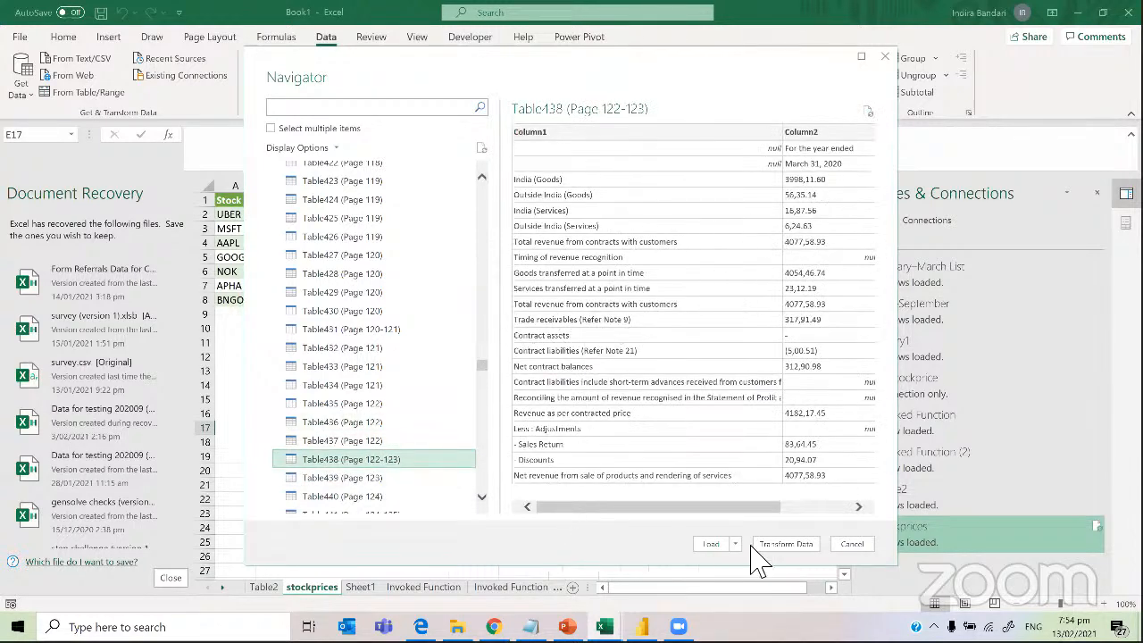
click(802, 545)
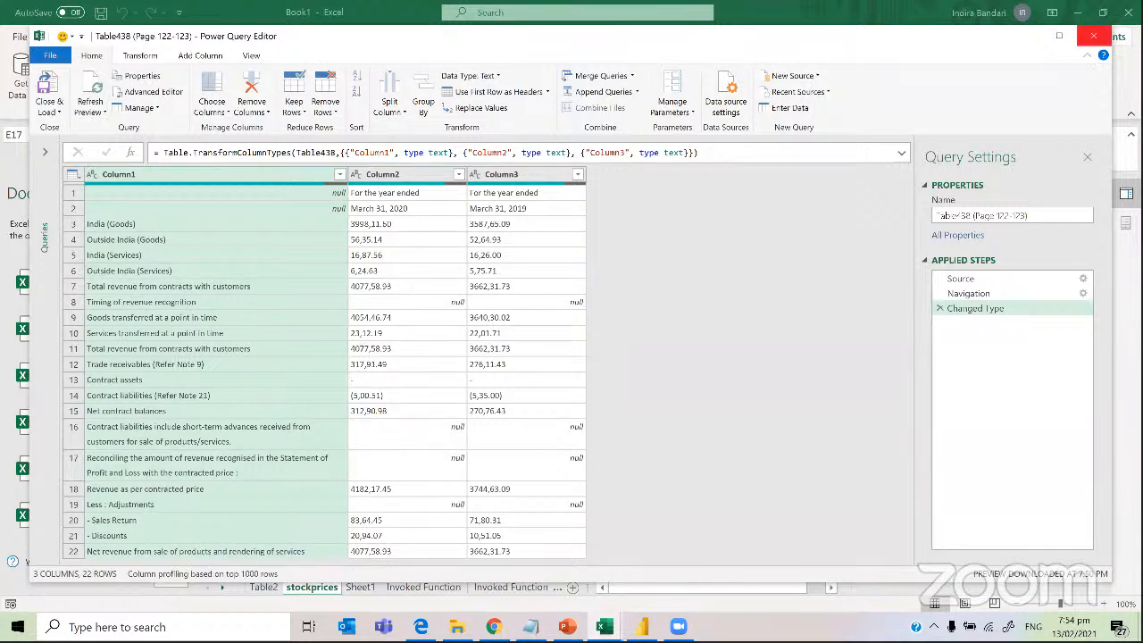
click(1095, 35)
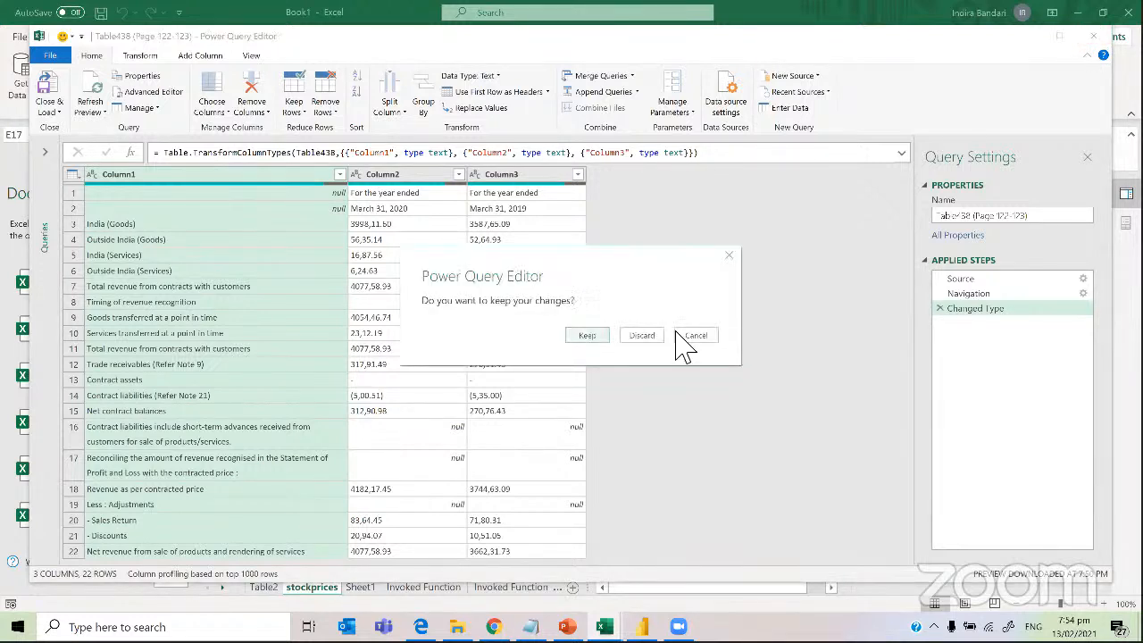
click(642, 336)
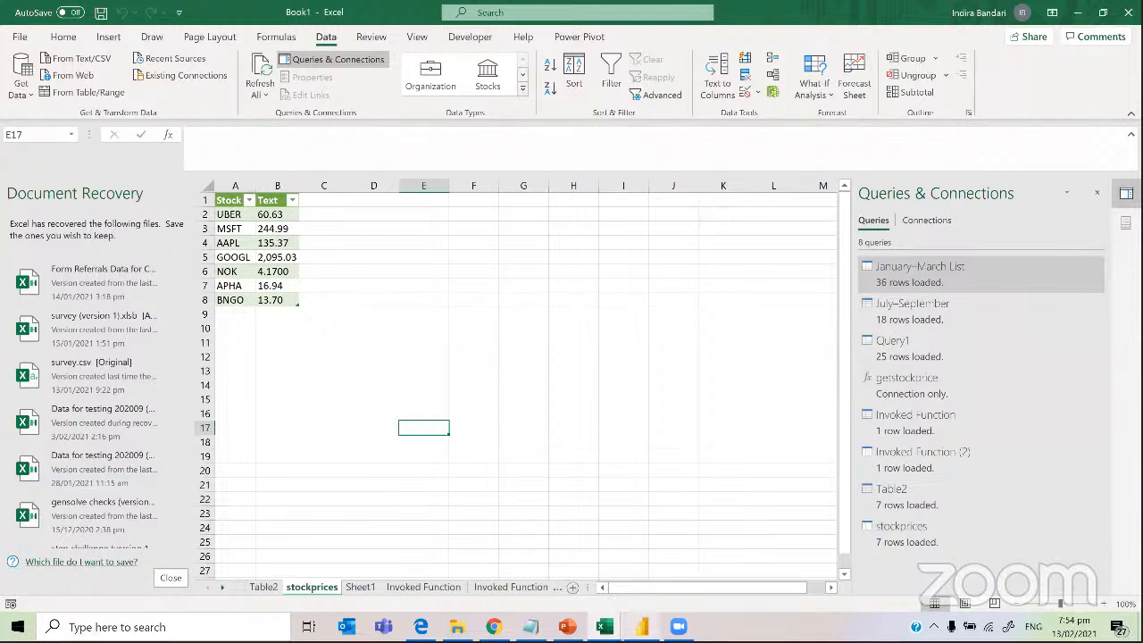
Switch to Power BI Desktop and copy the address of the Yahoo Finance UBER quote page from Chrome for it
mouse_move(642, 626)
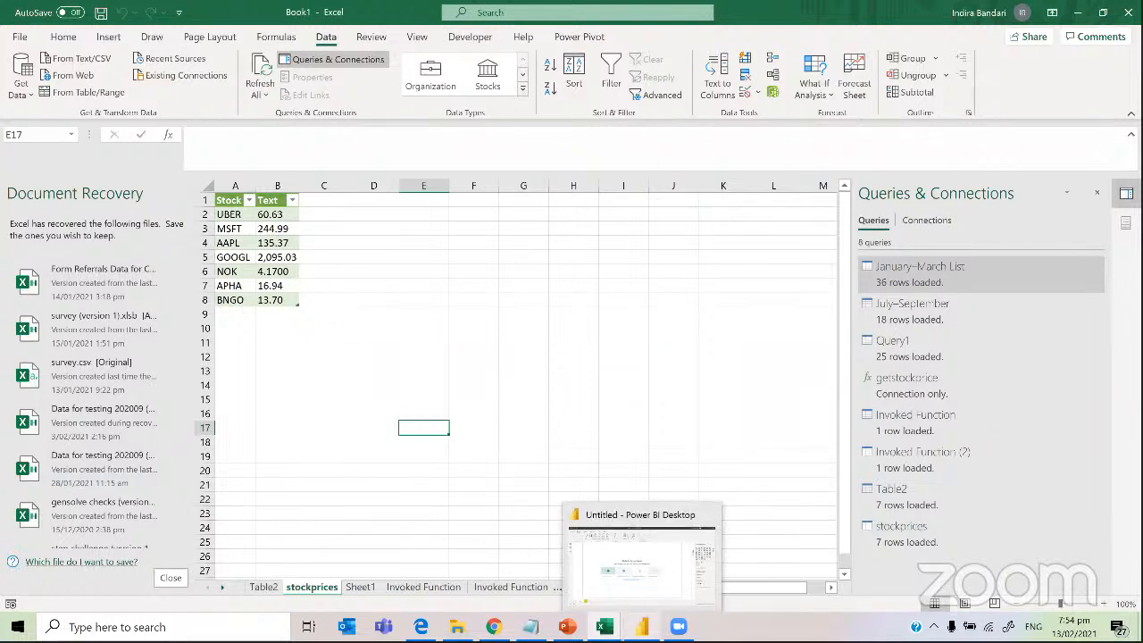
click(642, 626)
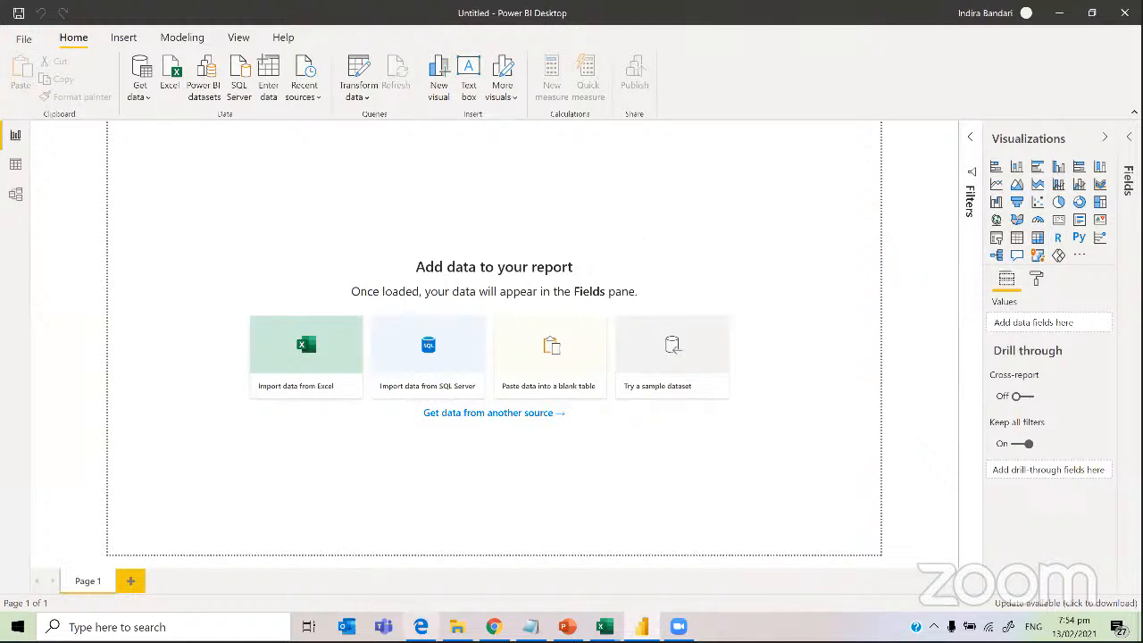
click(495, 627)
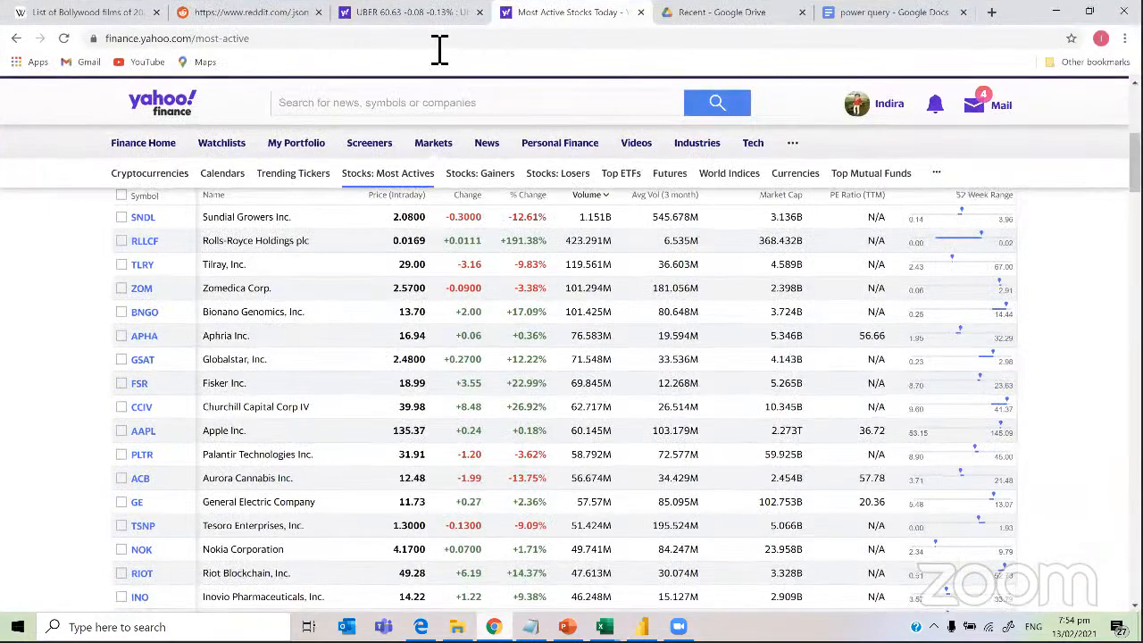
click(420, 13)
click(439, 45)
key(ctrl+c)
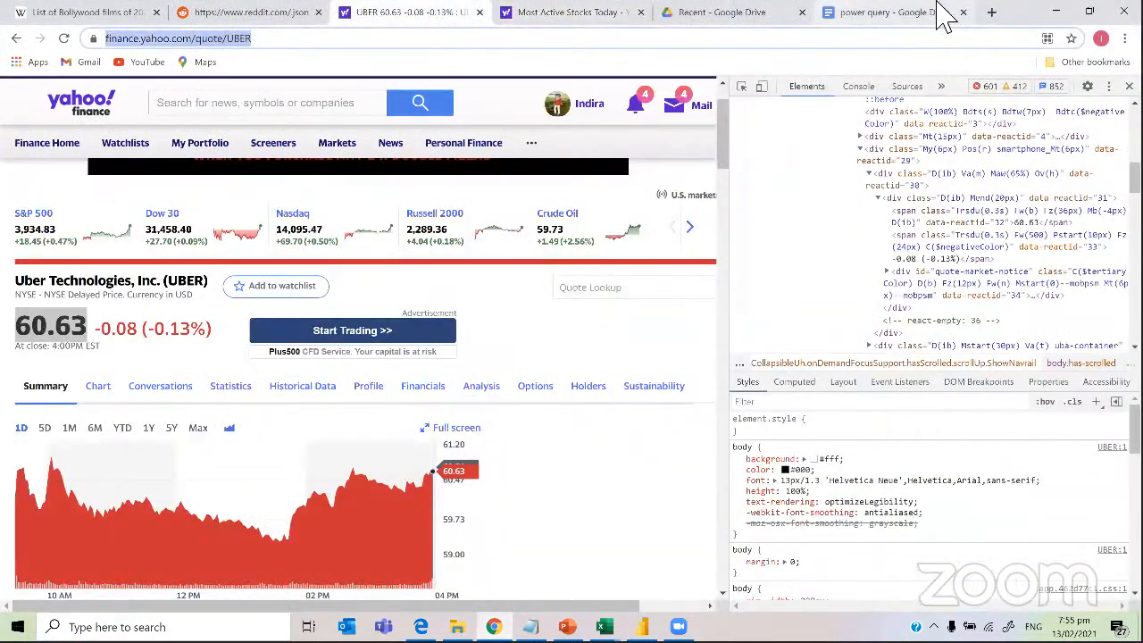
click(1060, 11)
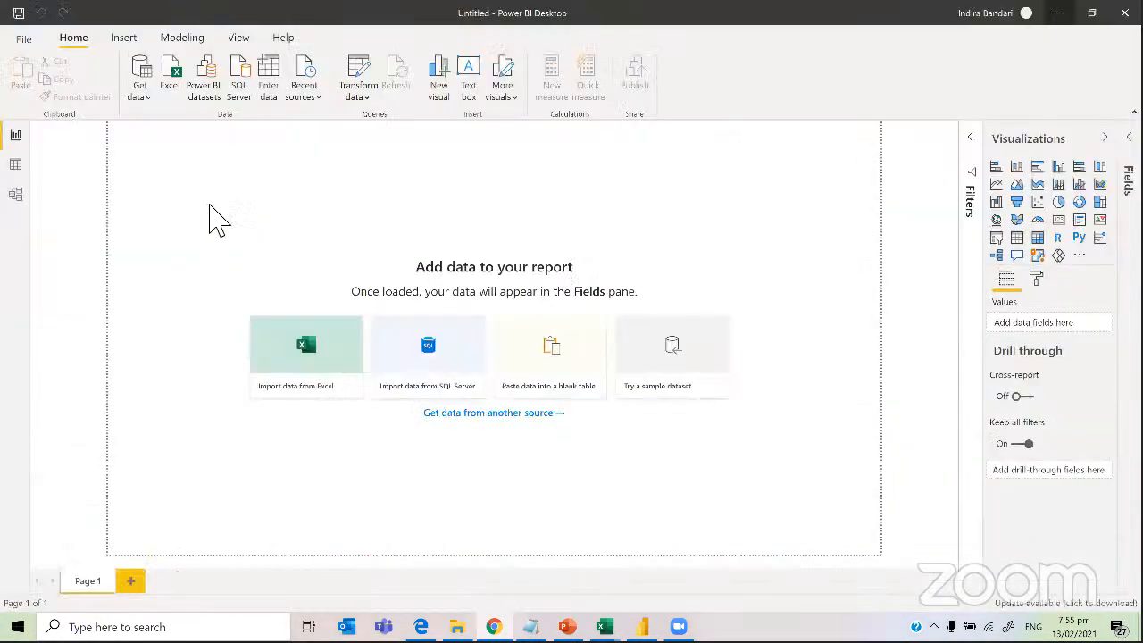
click(141, 96)
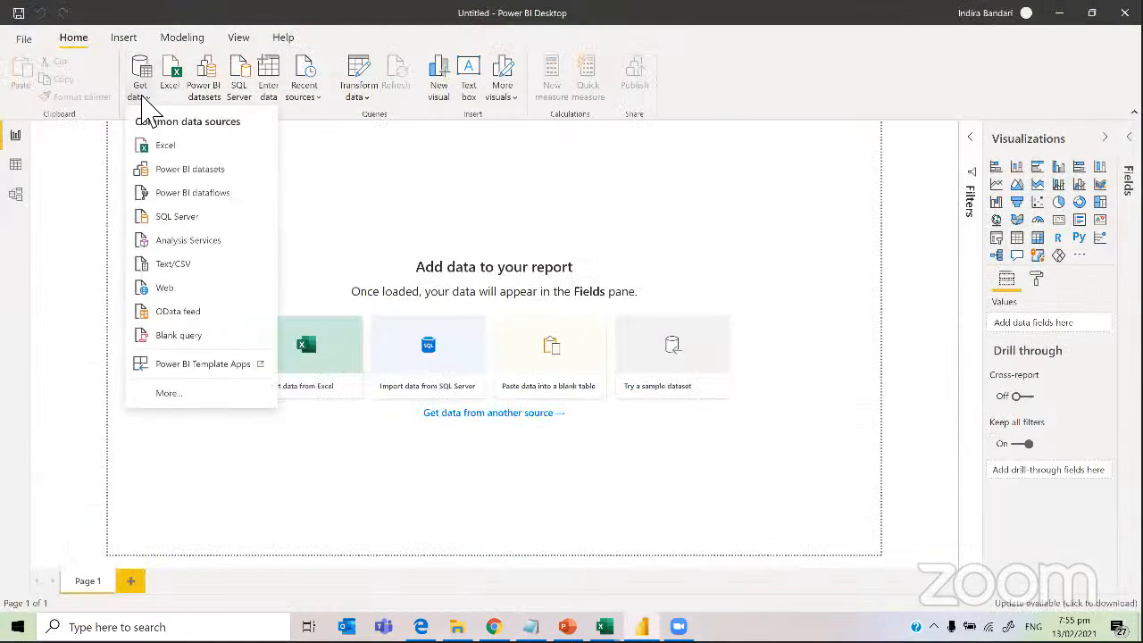
click(166, 290)
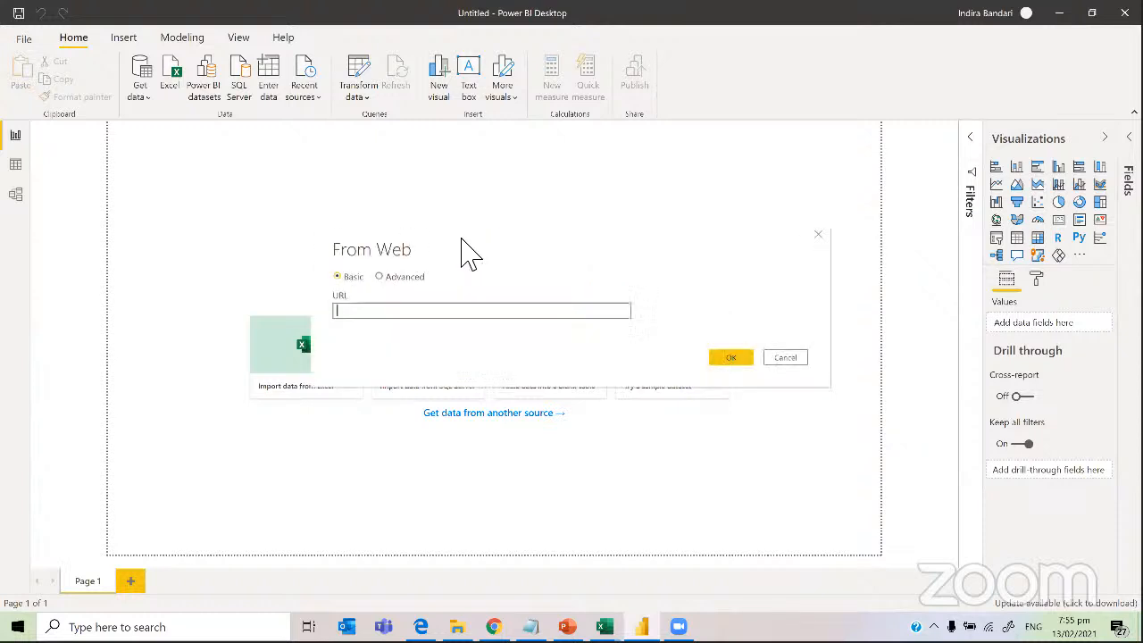
key(ctrl+v)
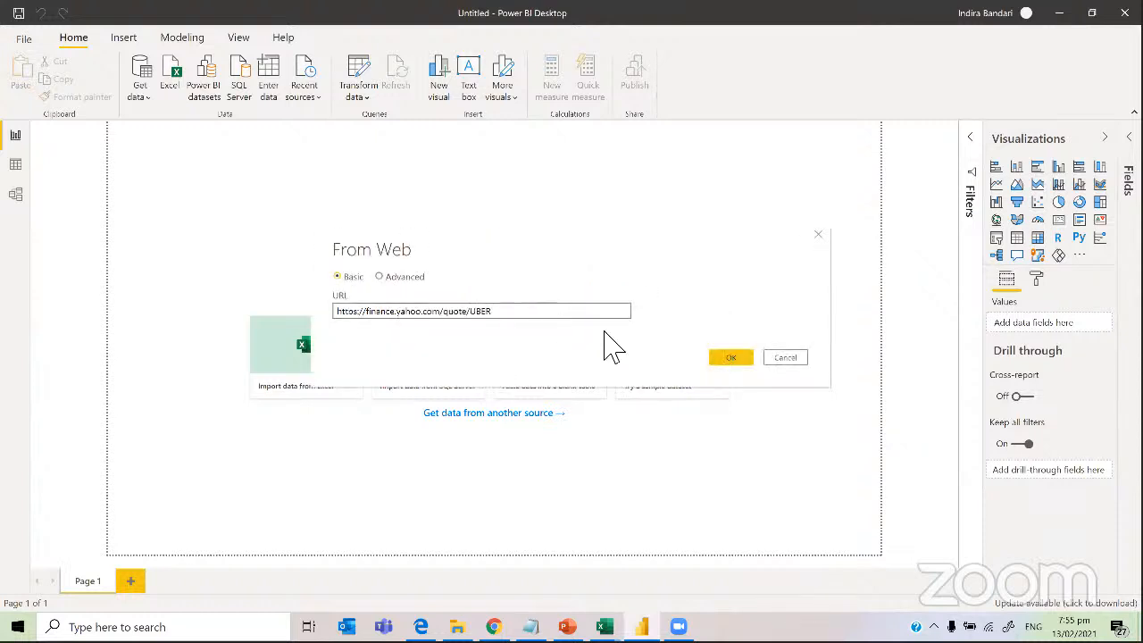
click(719, 359)
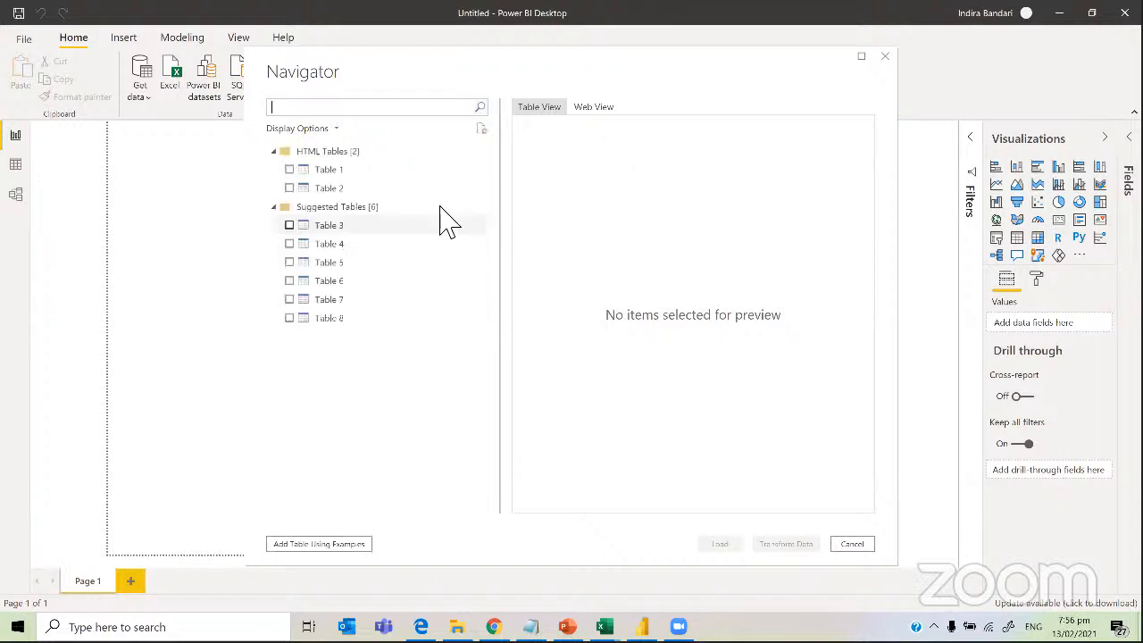
click(350, 170)
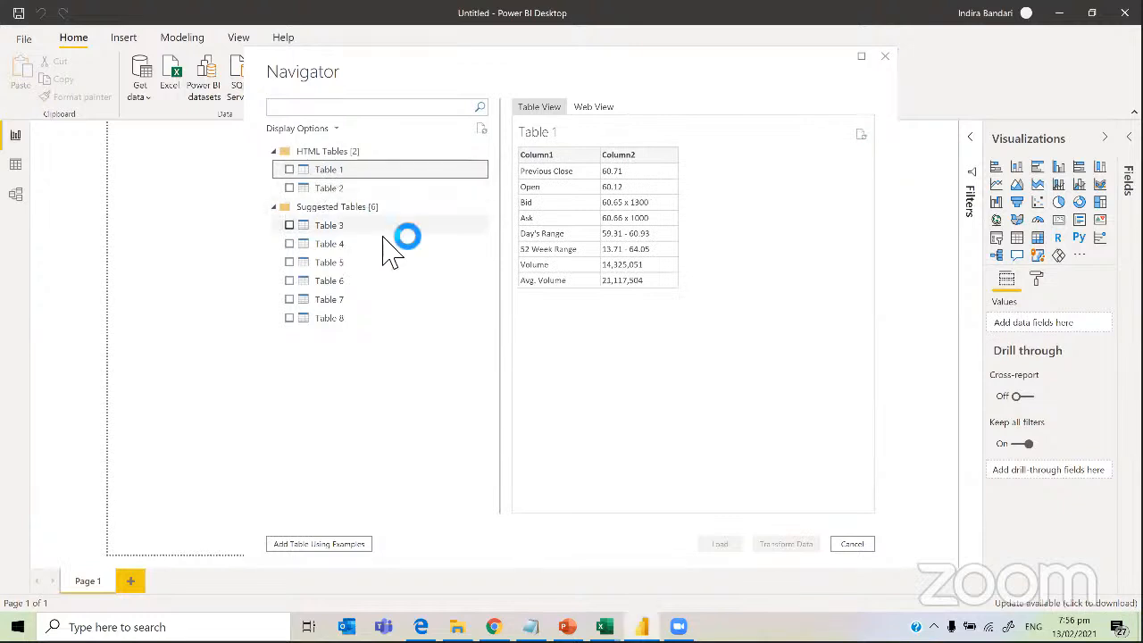
click(328, 196)
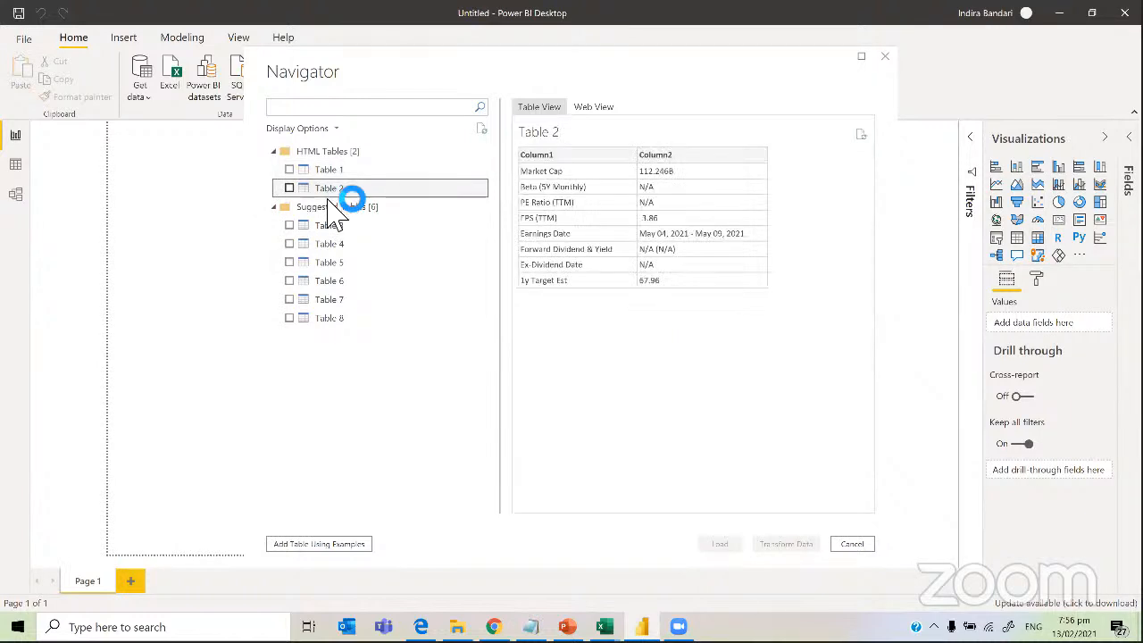
Preview the suggested tables Table 3 through Table 8 of the Yahoo Finance UBER page in the Navigator
click(337, 231)
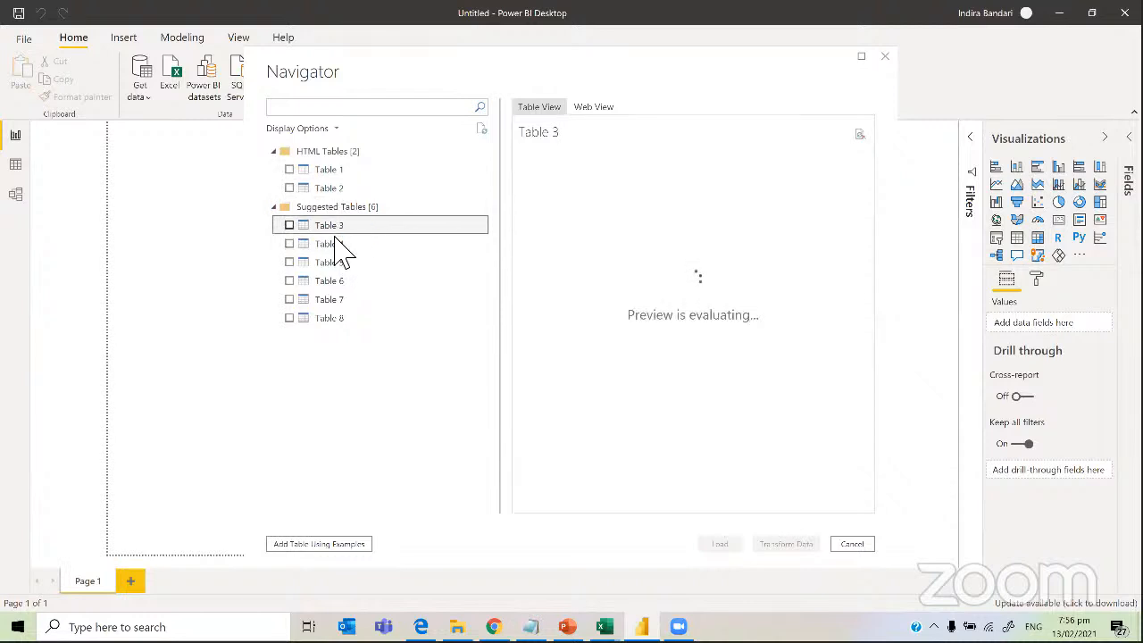
click(335, 245)
click(336, 262)
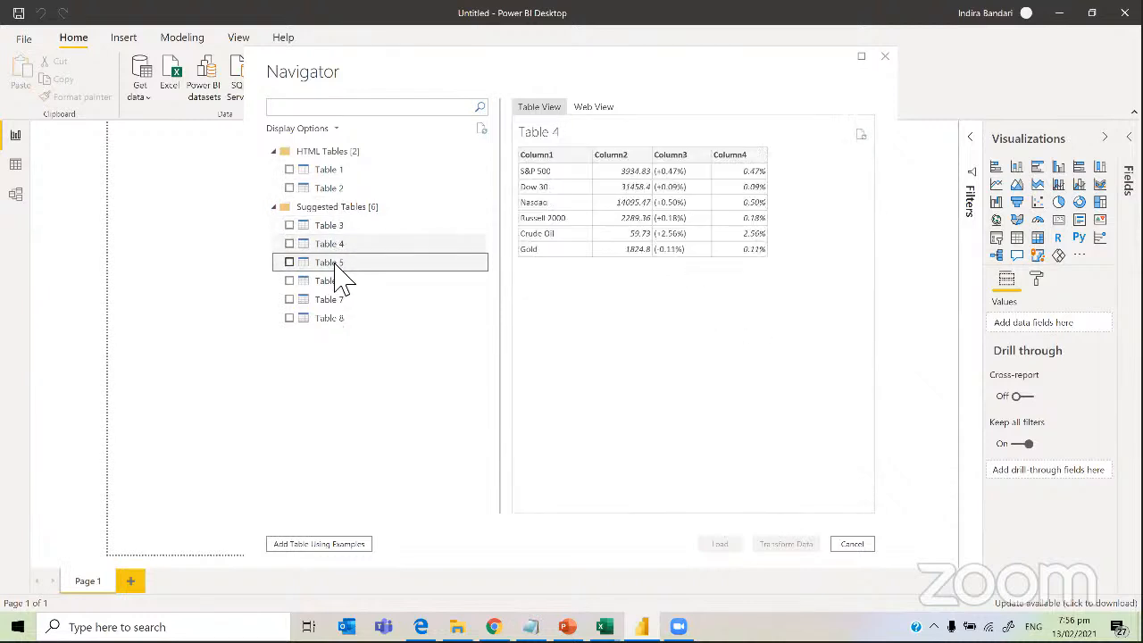
click(340, 282)
click(333, 301)
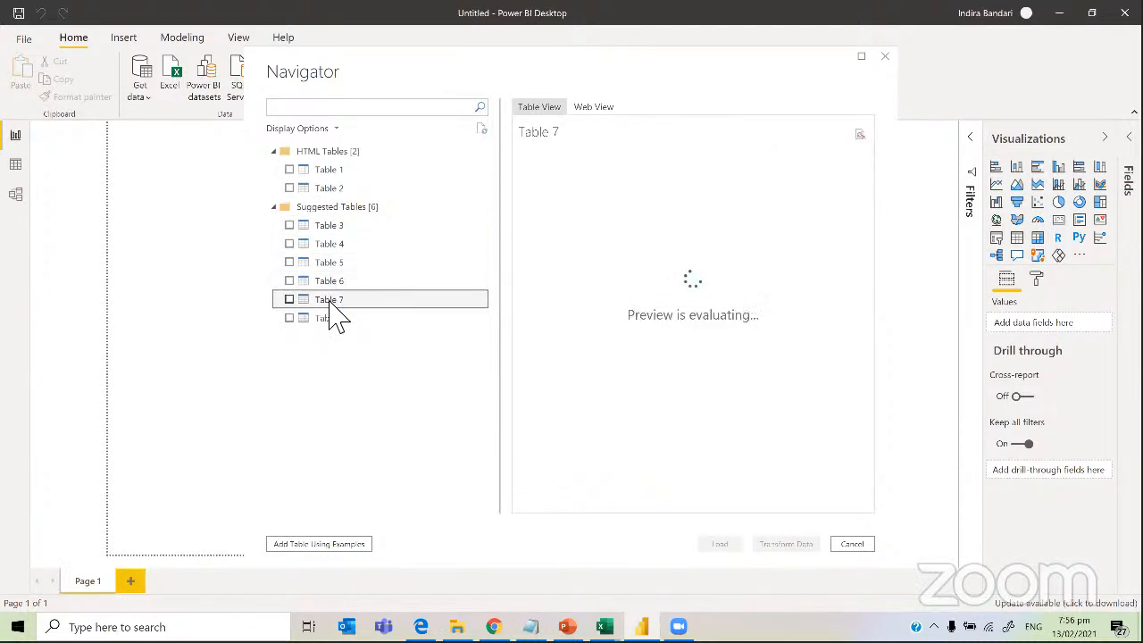
click(333, 331)
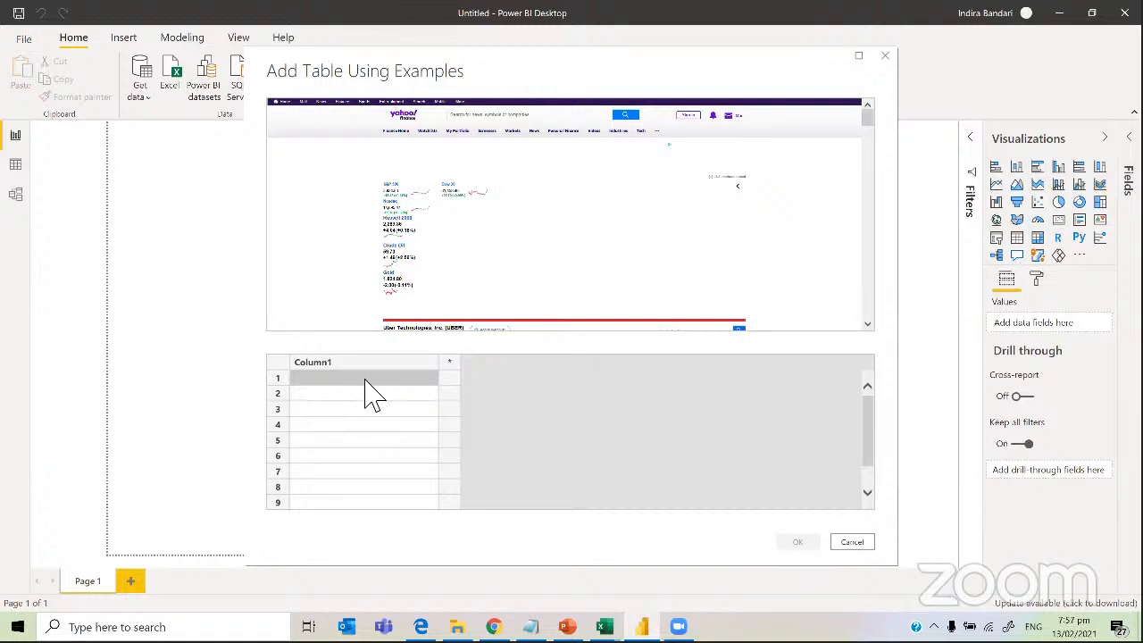
Create a custom table from the web page by giving 60.63 as the first example value in Column1
text(60.)
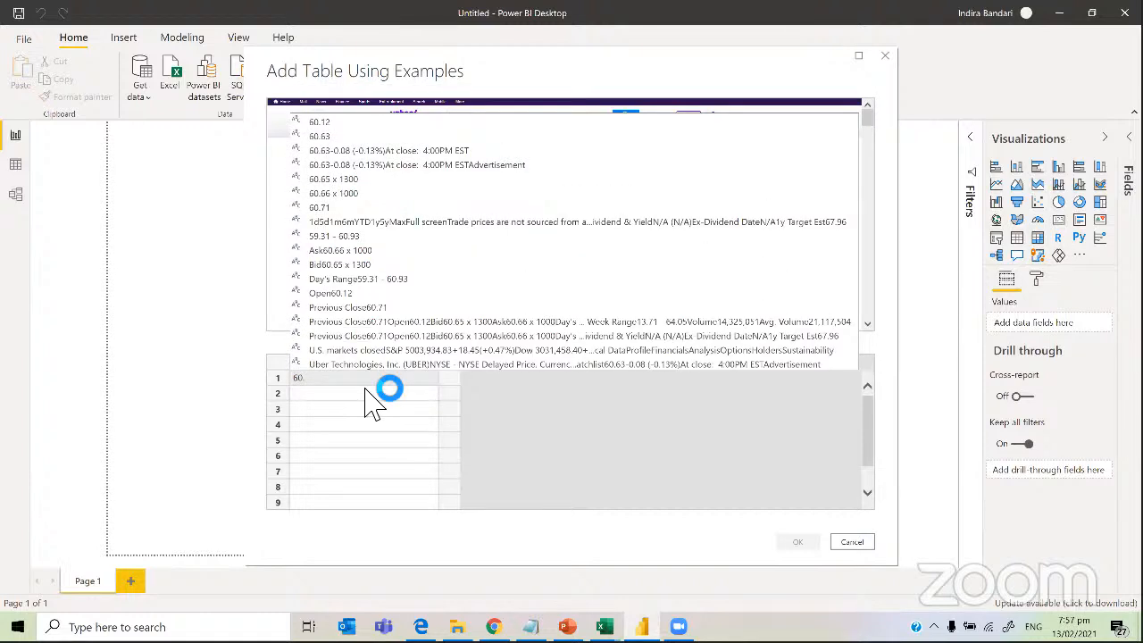
text(63)
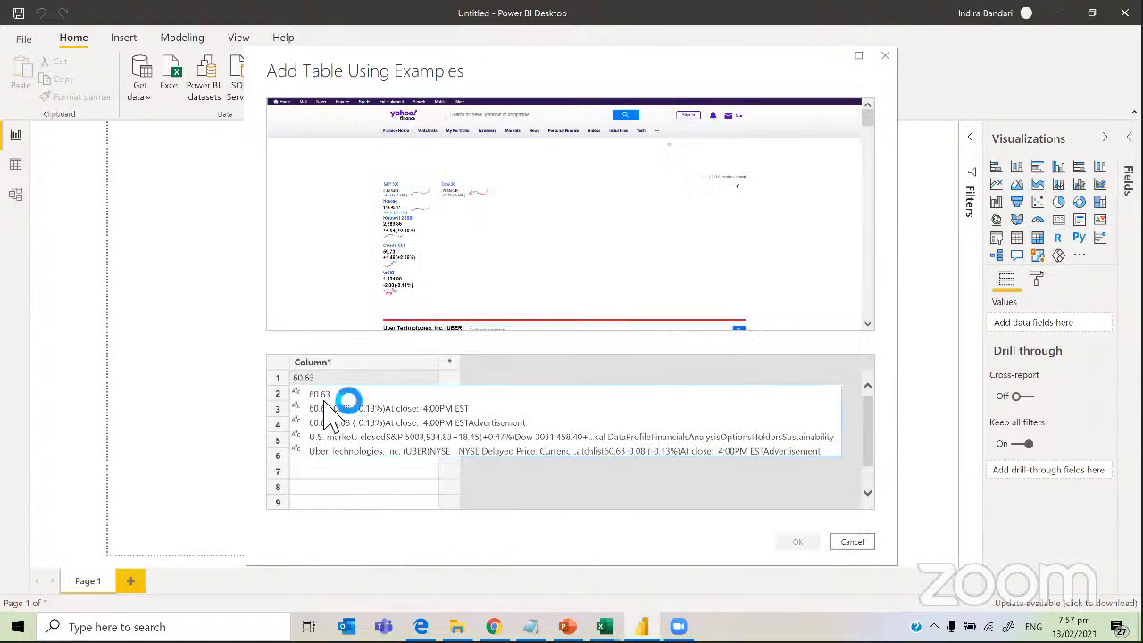
double_click(325, 392)
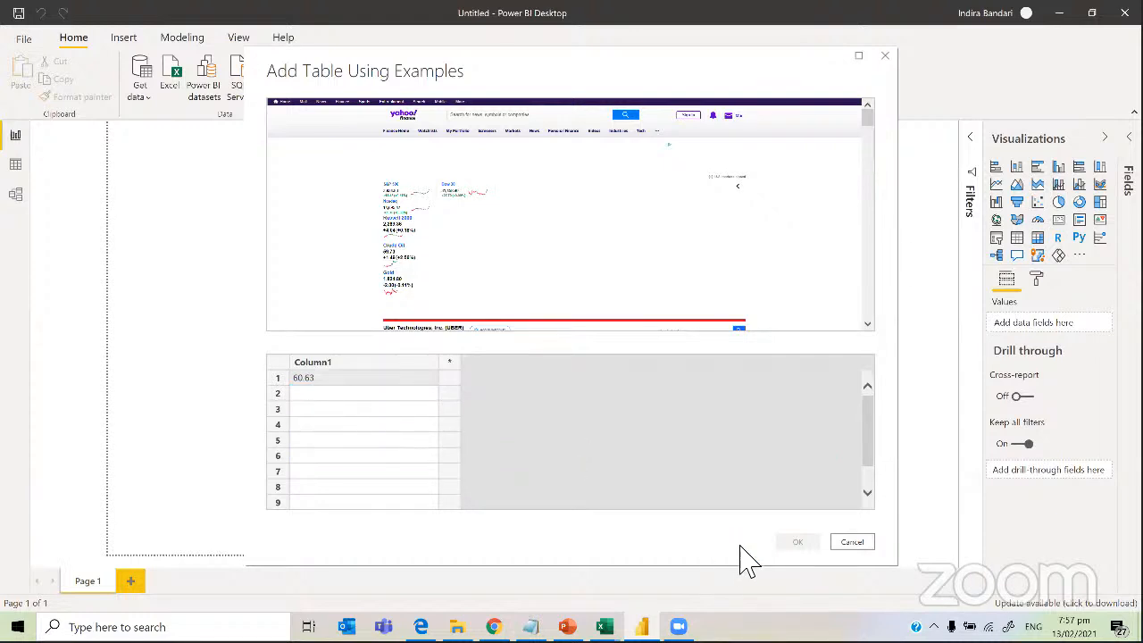
click(400, 393)
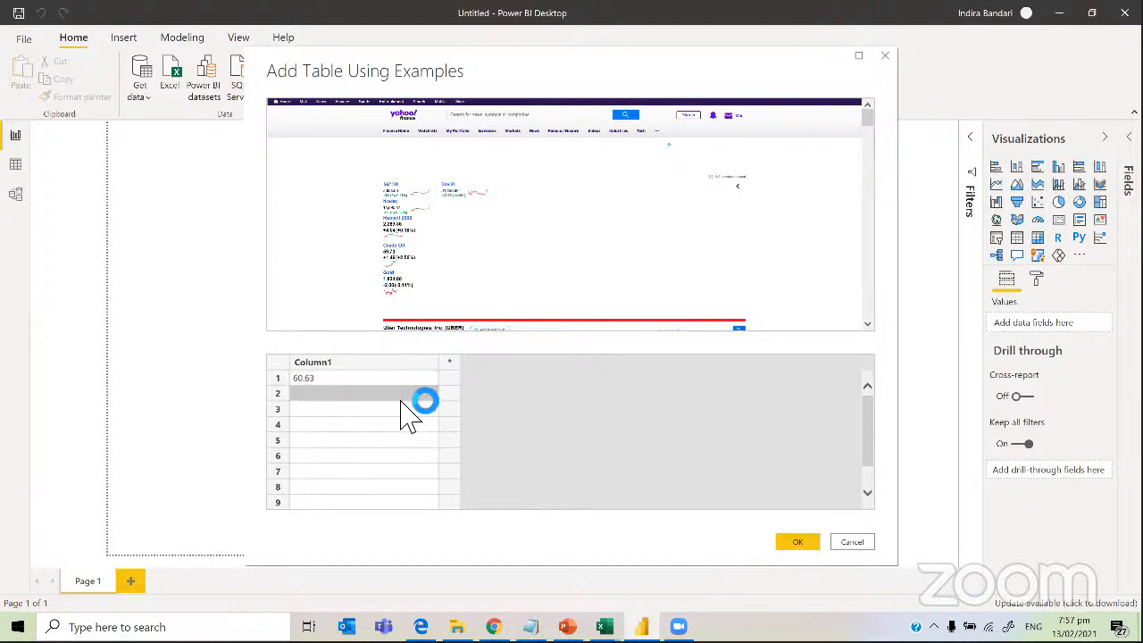
click(796, 544)
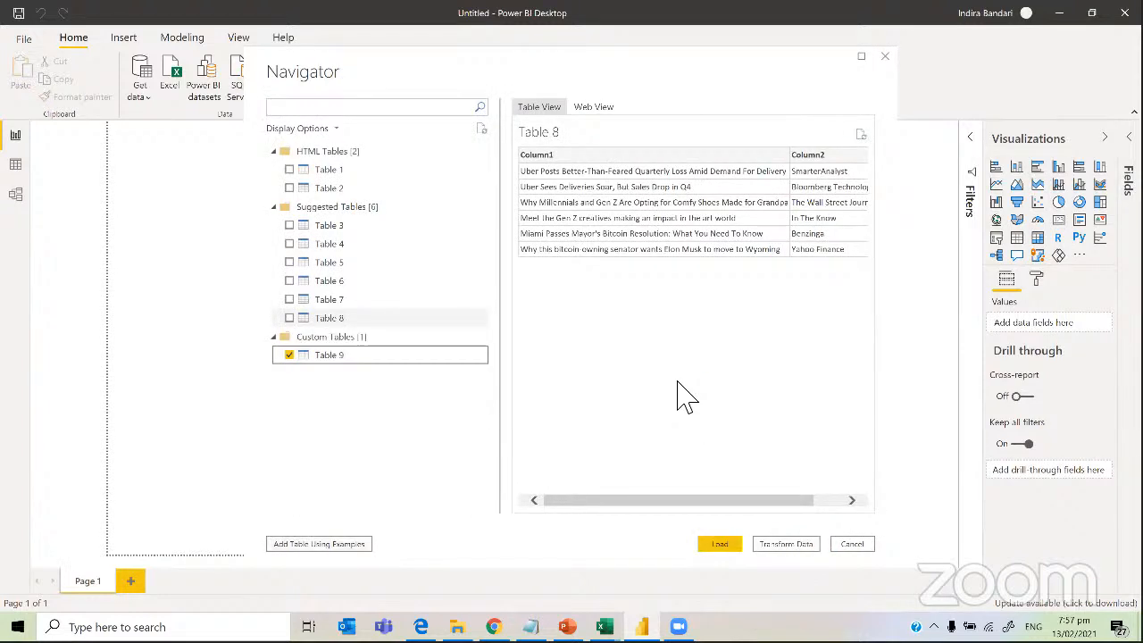
Open Table 9 for transformation in the Power Query Editor and copy its entire M code from the Advanced Editor
click(766, 547)
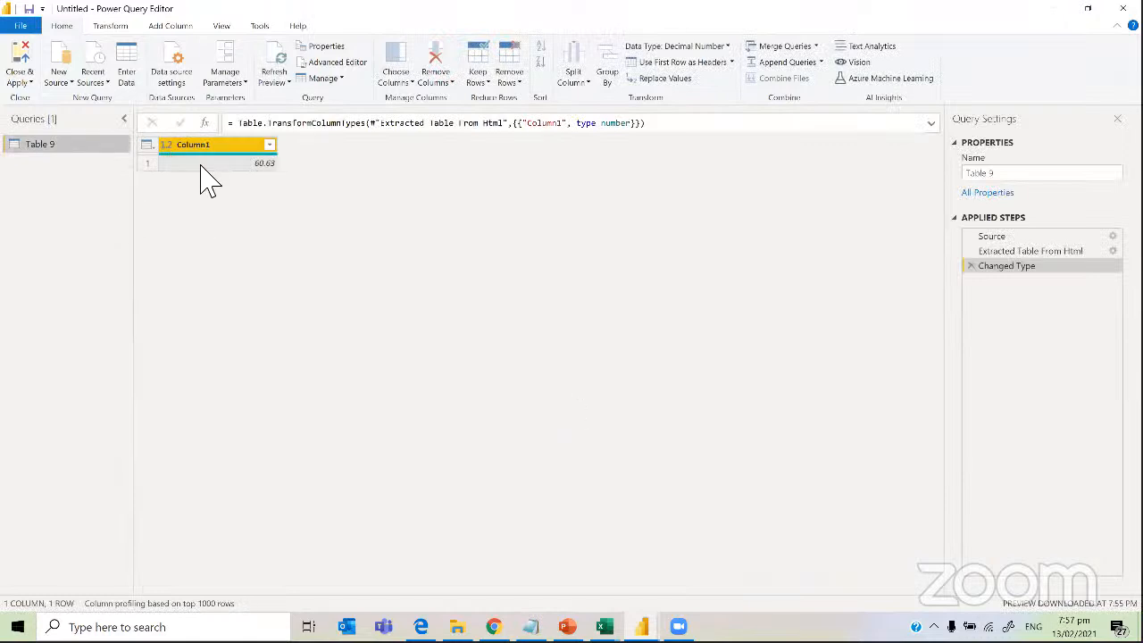
click(328, 63)
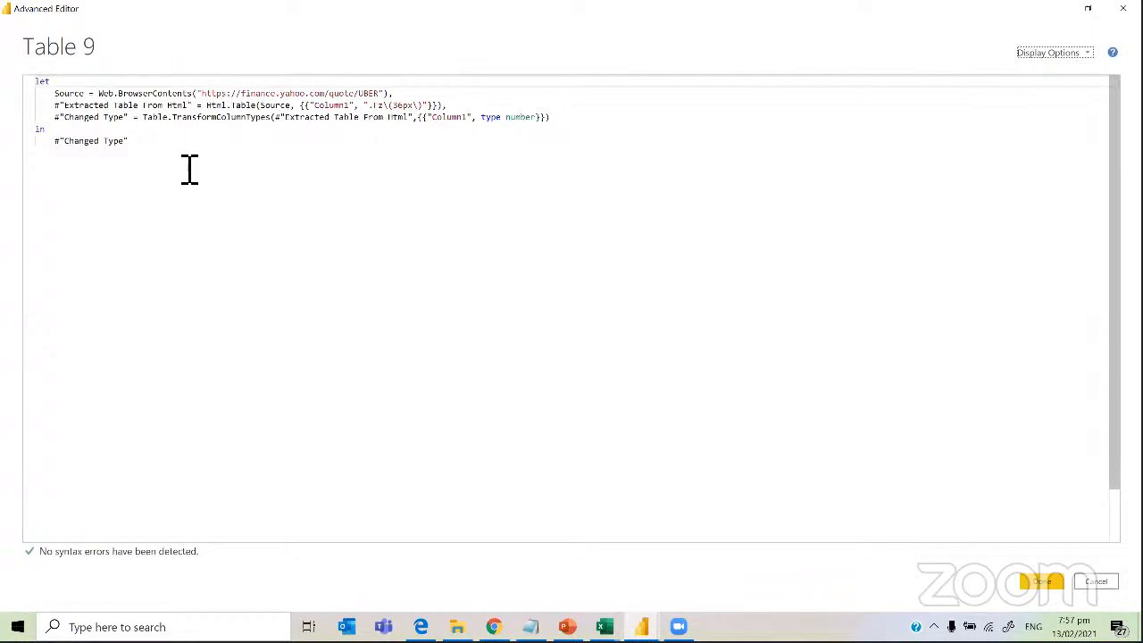
drag(200, 163, 9, 72)
key(ctrl+c)
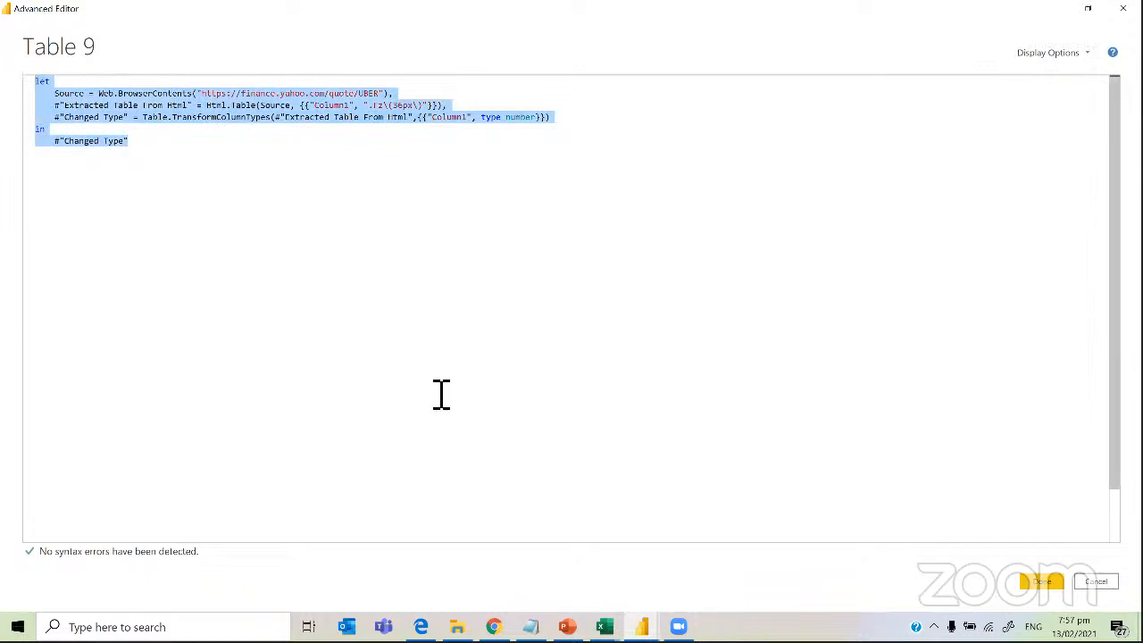
Switch to Book1 in Excel, connect to finance.yahoo.com as a web source and open its Document item in the Power Query Editor
click(531, 627)
click(605, 627)
click(442, 517)
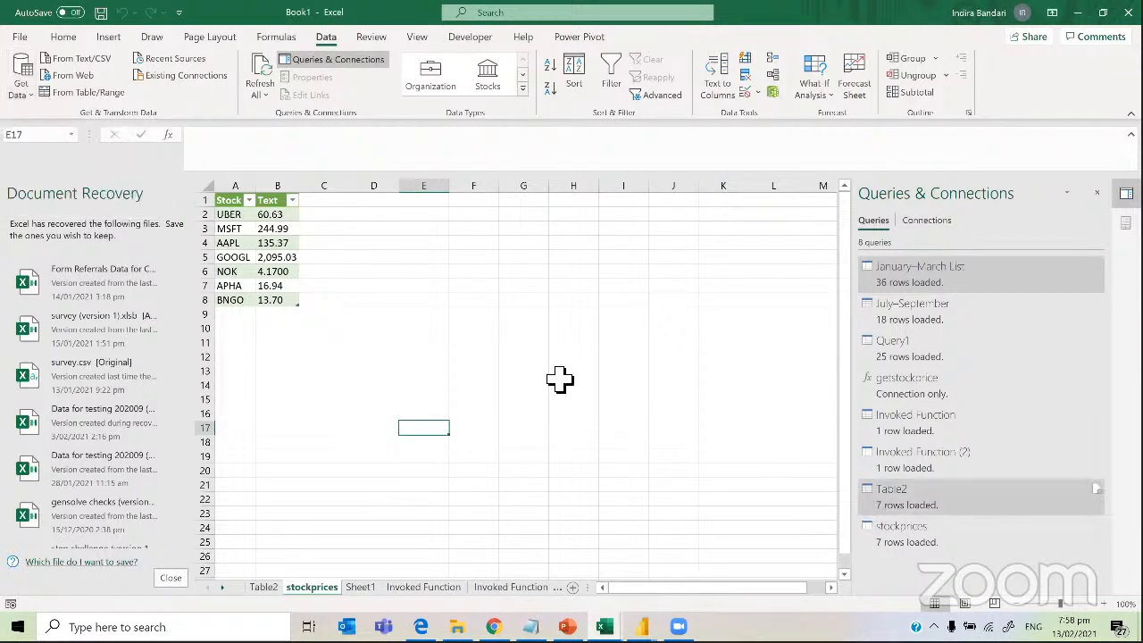
click(78, 77)
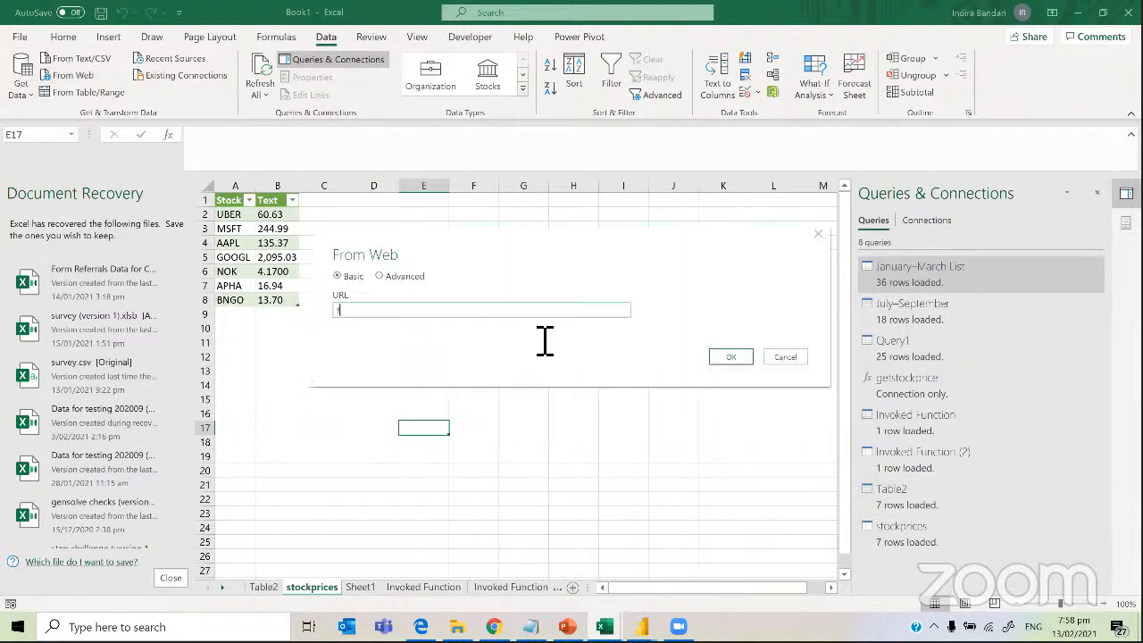
text(finance.yahoo.com)
click(731, 357)
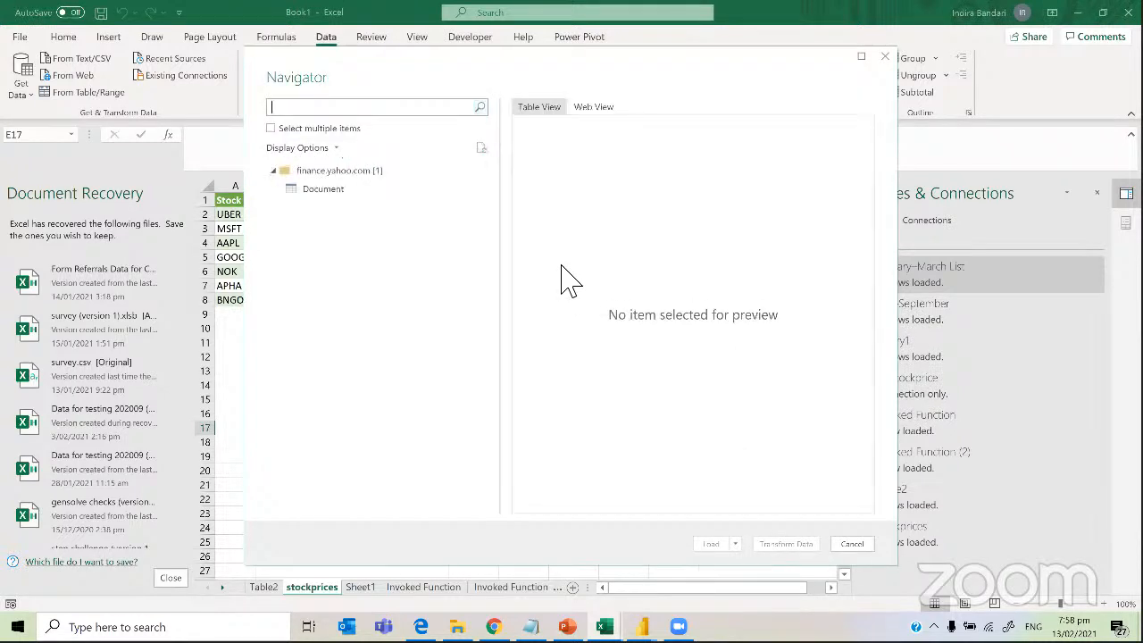
click(334, 191)
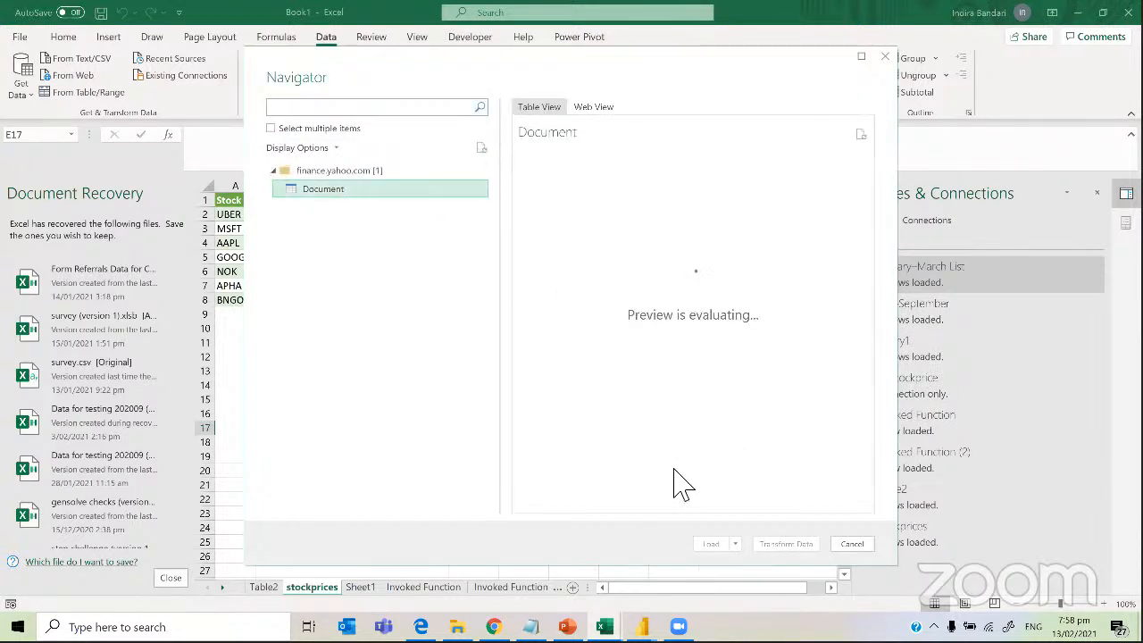
click(778, 547)
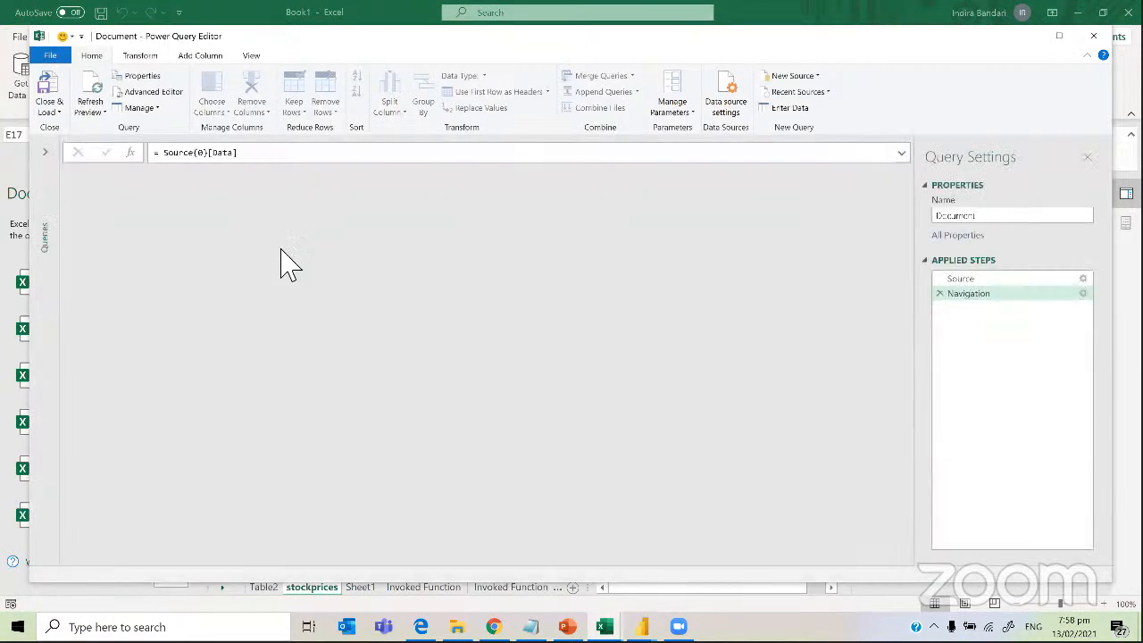
Replace all M code of the Document query in the Advanced Editor with the code copied from Table 9
click(157, 93)
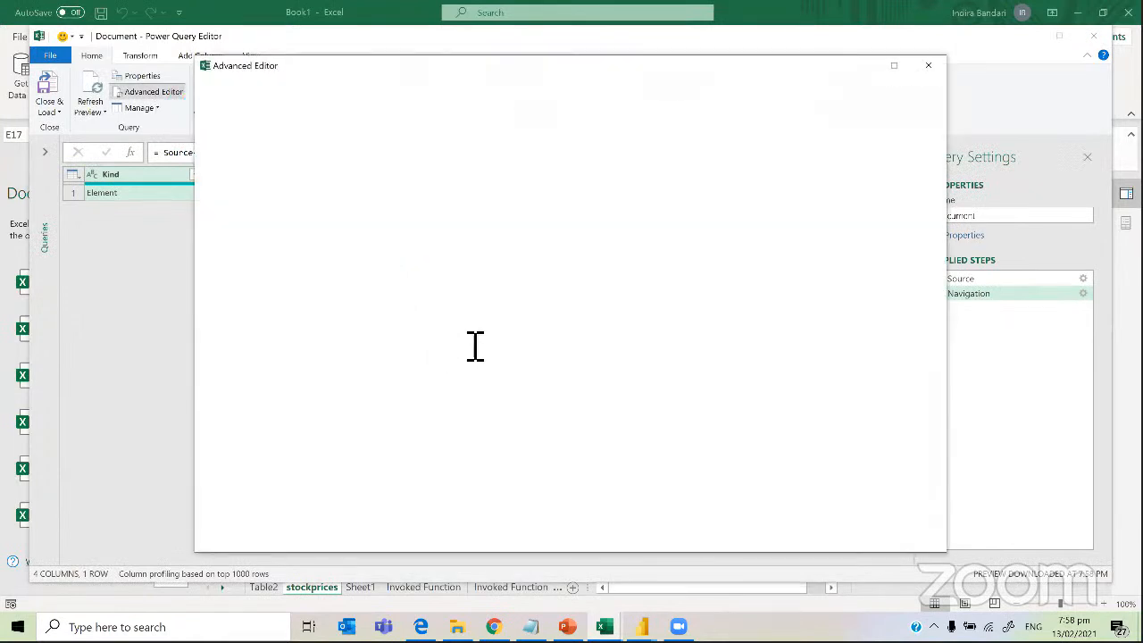
key(ctrl+a)
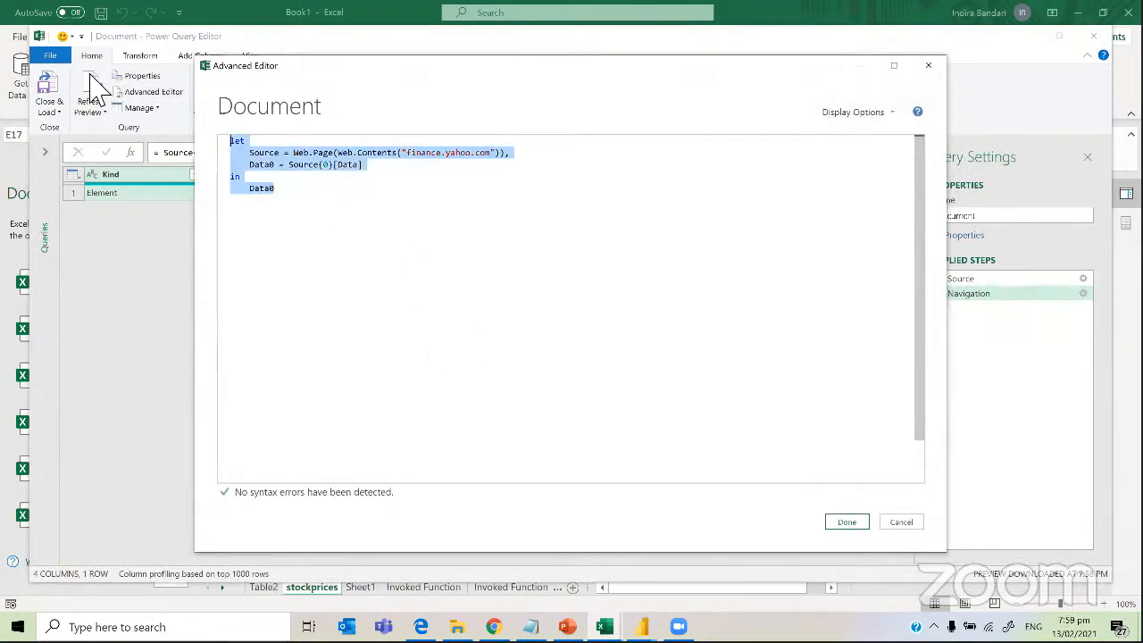
key(BackSpace)
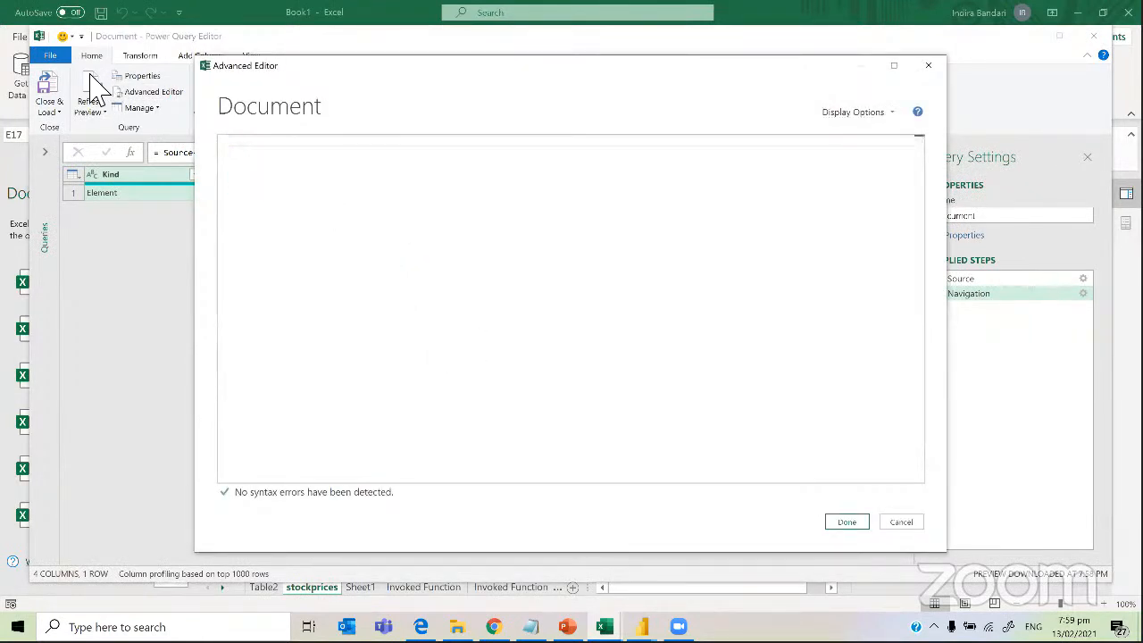
key(ctrl+v)
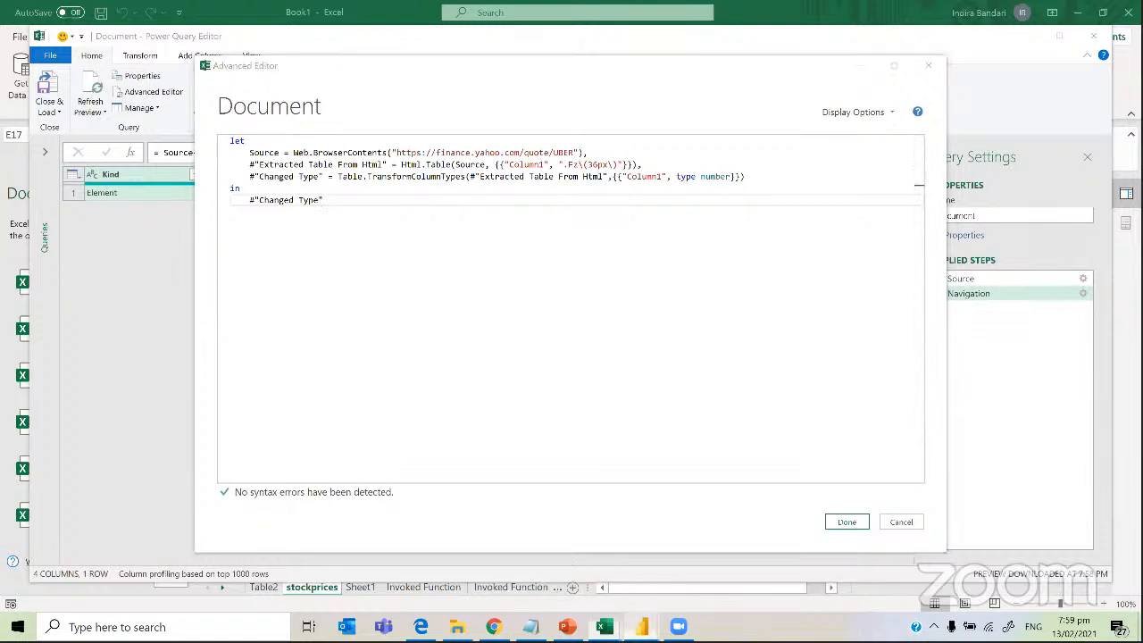
Switch to Power BI and close the Advanced Editor of Table 9 without changes
mouse_move(642, 626)
click(748, 582)
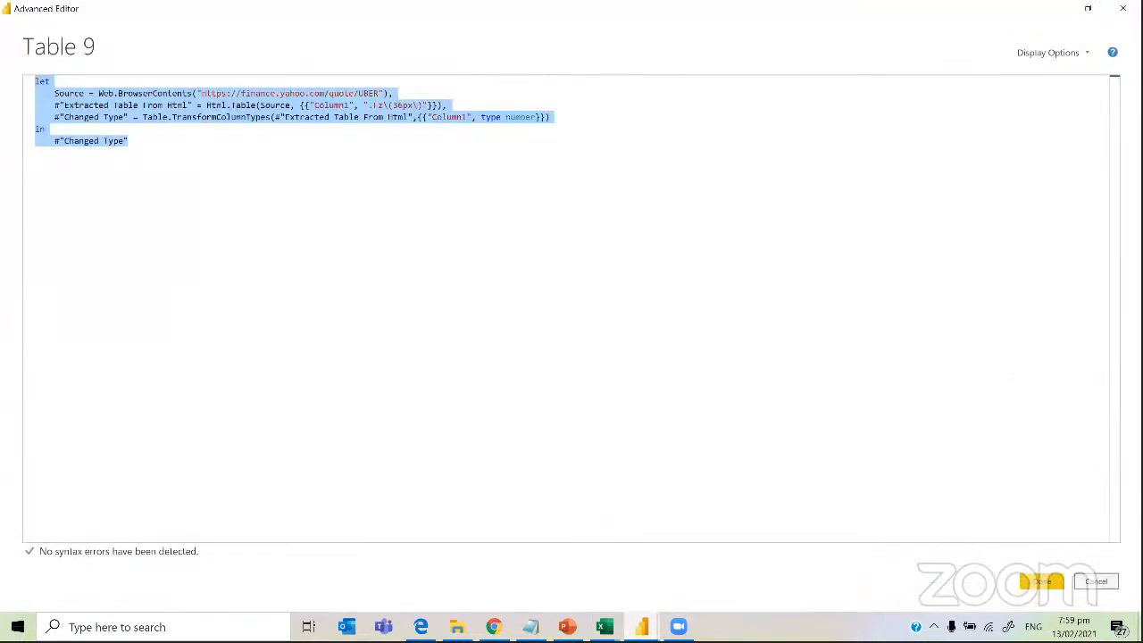
click(1096, 581)
Return to Excel, apply the pasted code to the Document query and go to the step that causes the error
click(604, 627)
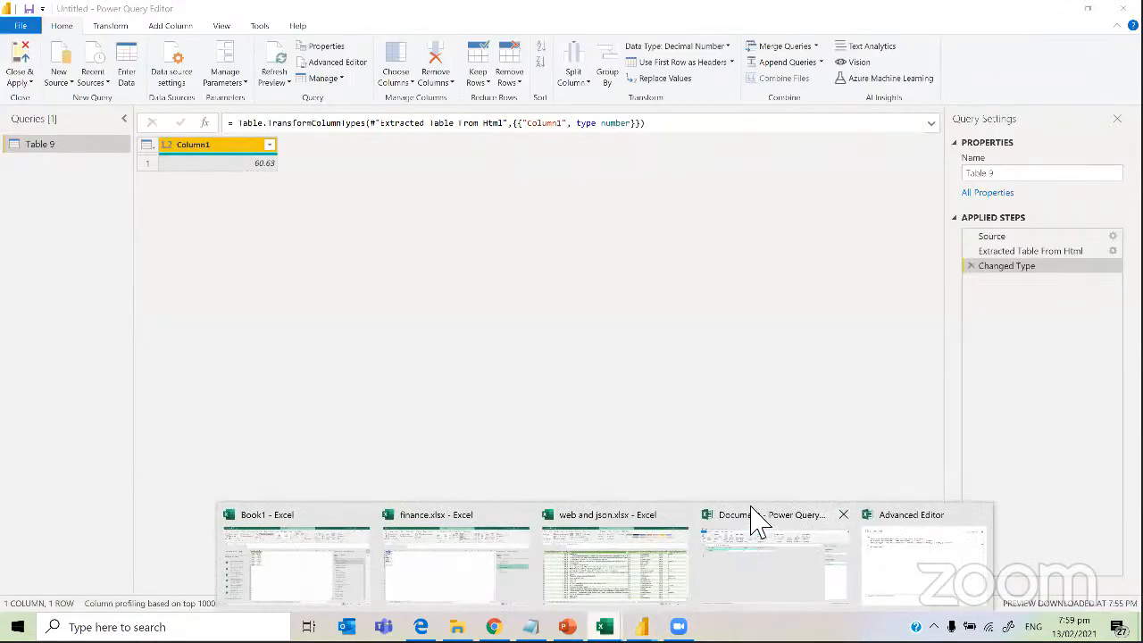
click(761, 527)
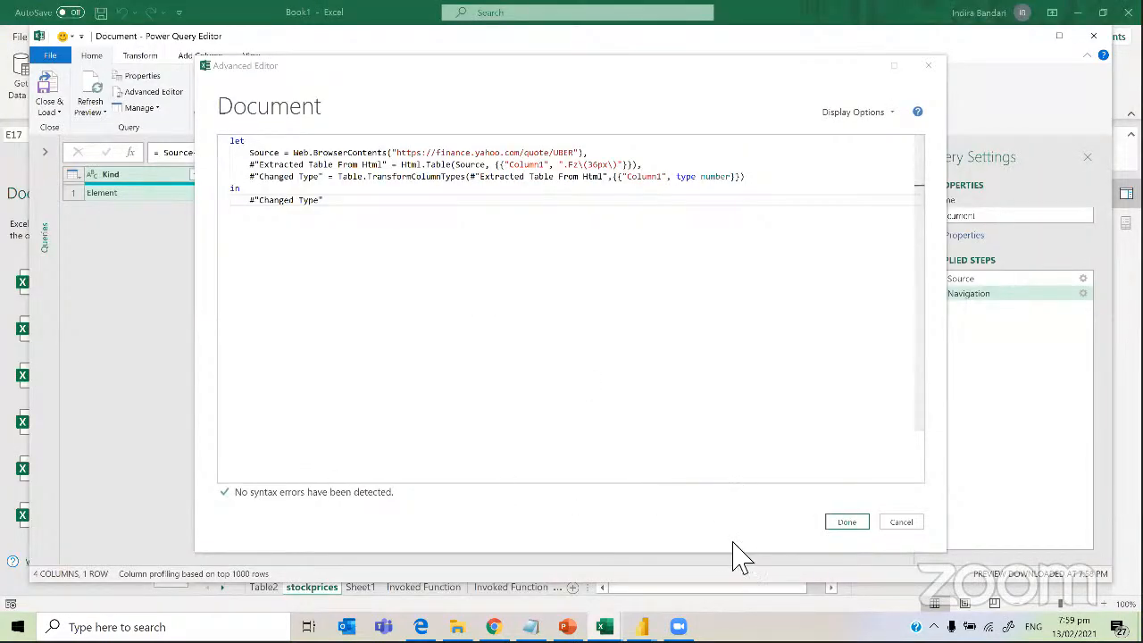
click(835, 527)
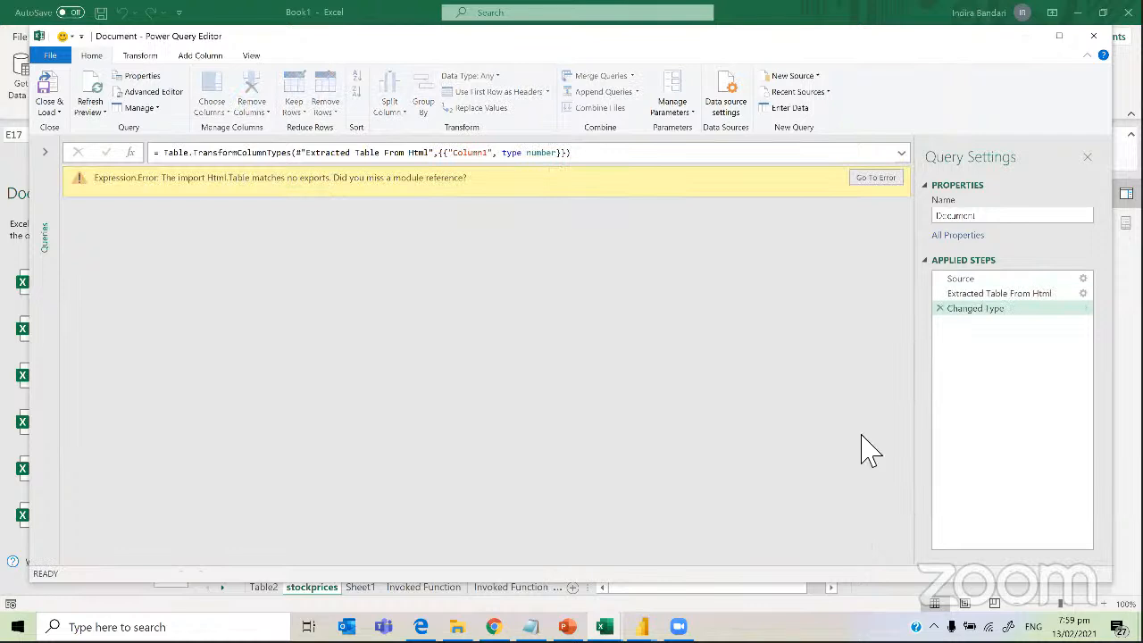
click(876, 179)
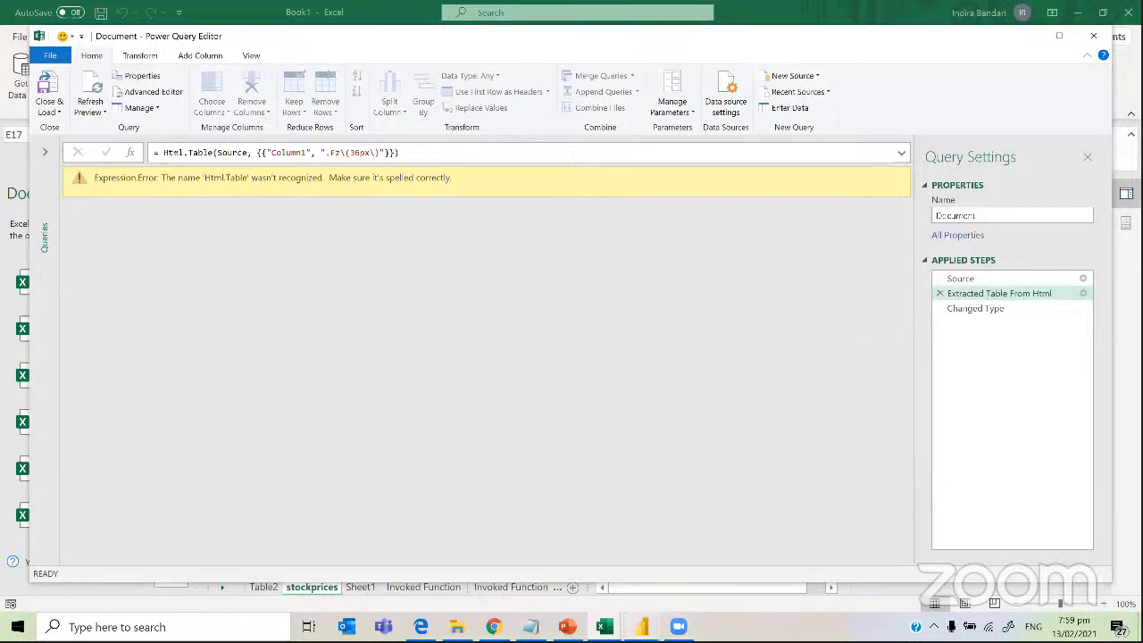
Look at Table 9 in Power BI, return to Excel's Power Query Editor and open the July–September query from the expanded query list
mouse_move(642, 627)
click(721, 566)
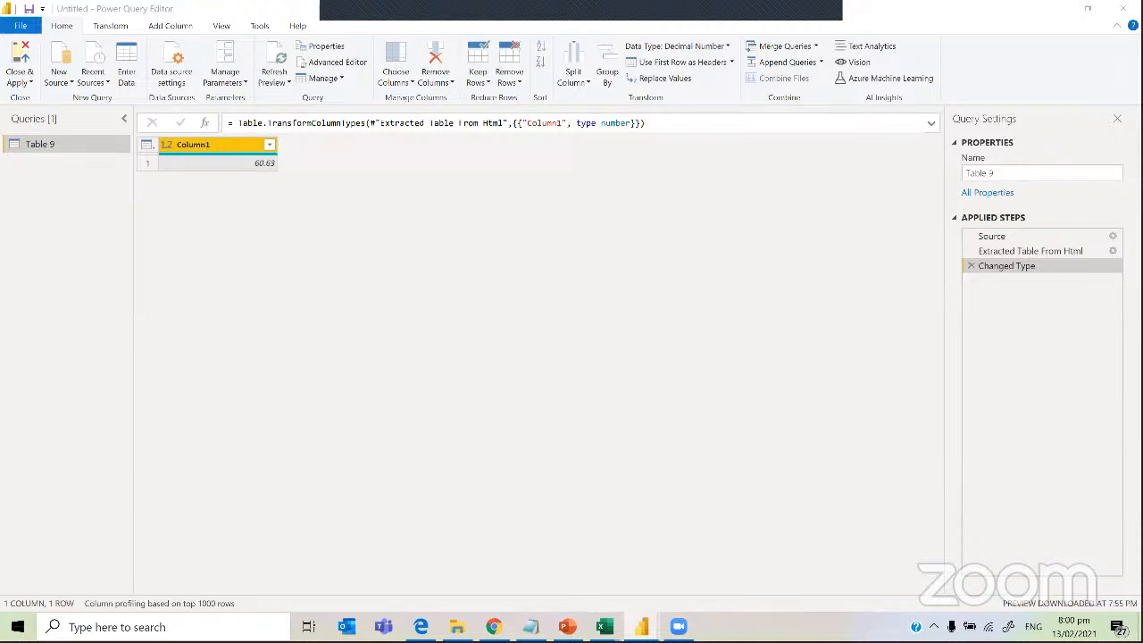
mouse_move(605, 627)
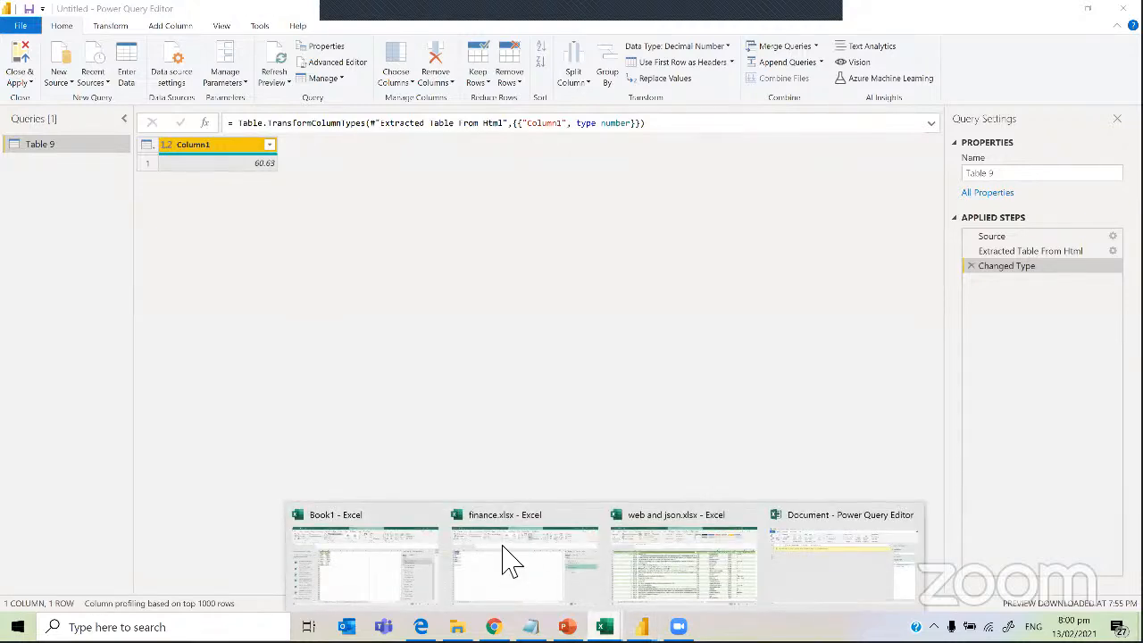
click(376, 509)
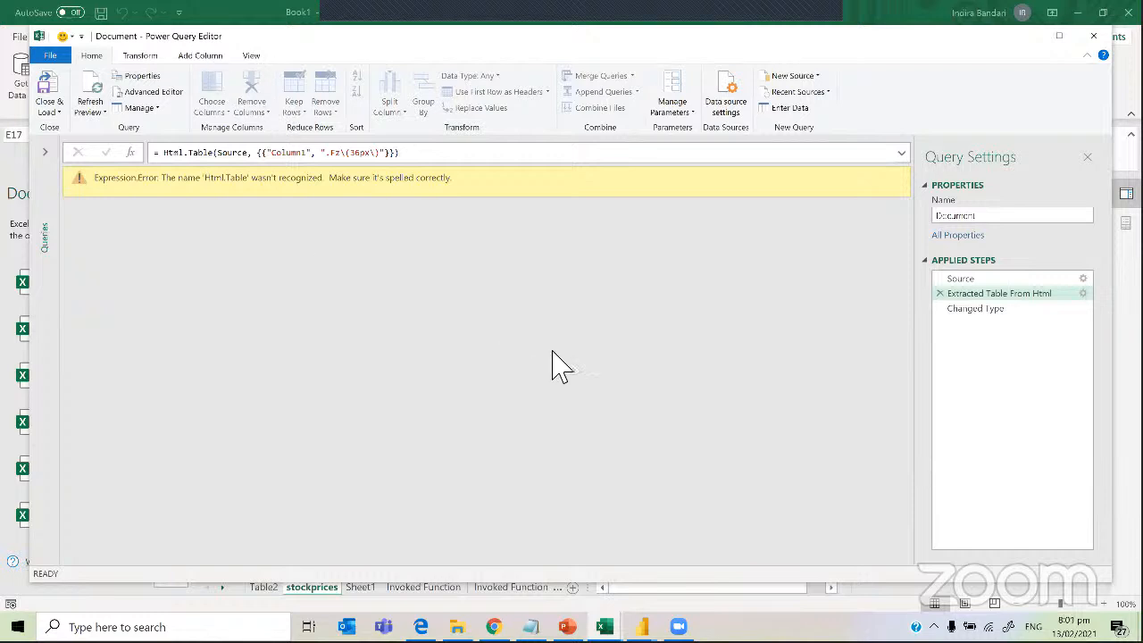
click(48, 152)
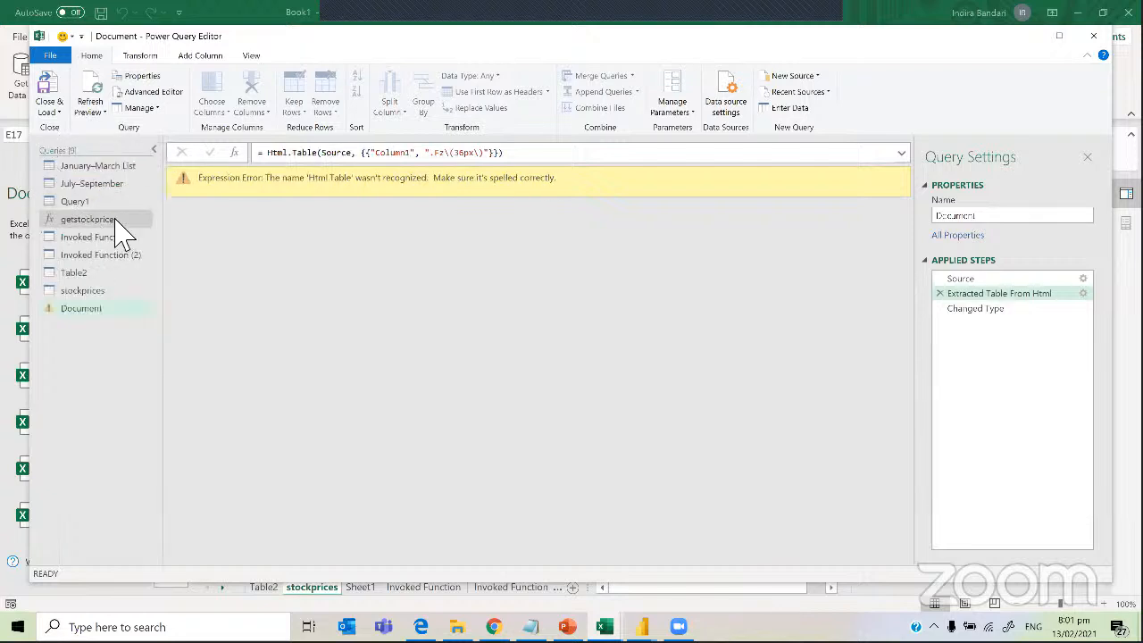
click(92, 194)
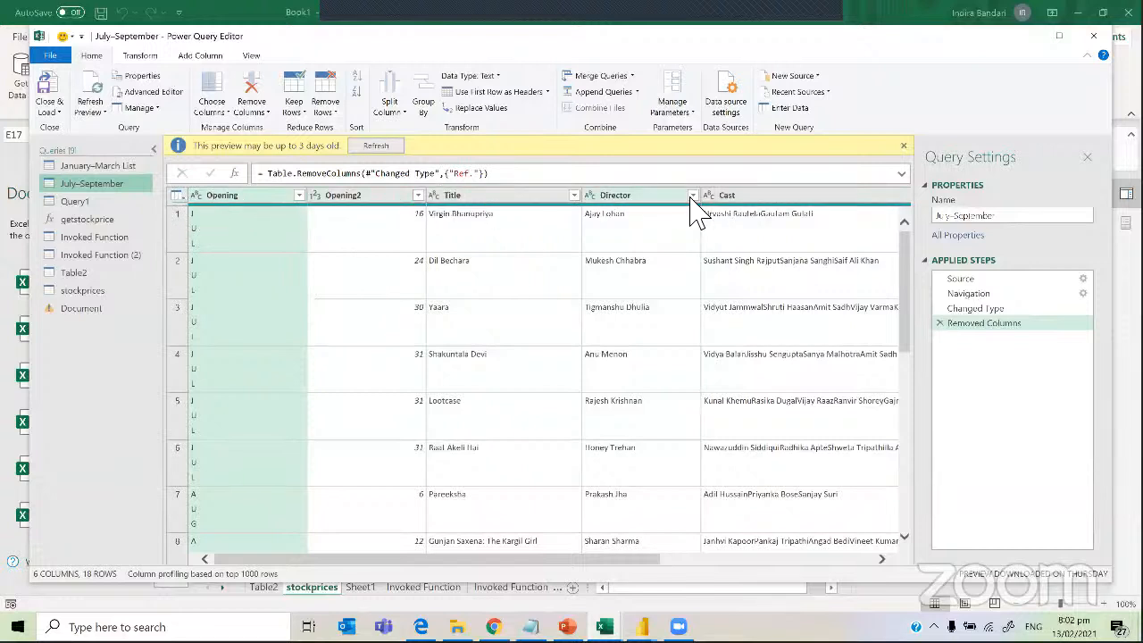
Review the data type options for the Opening column without changing it, and inspect the first value of Opening2
click(178, 196)
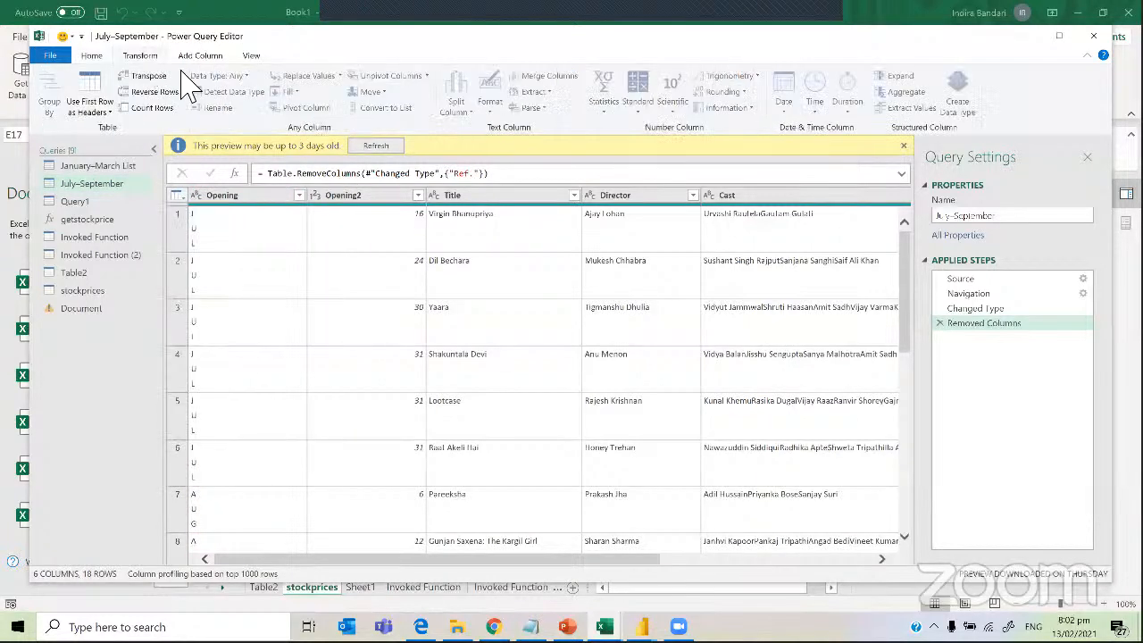
click(241, 202)
click(239, 76)
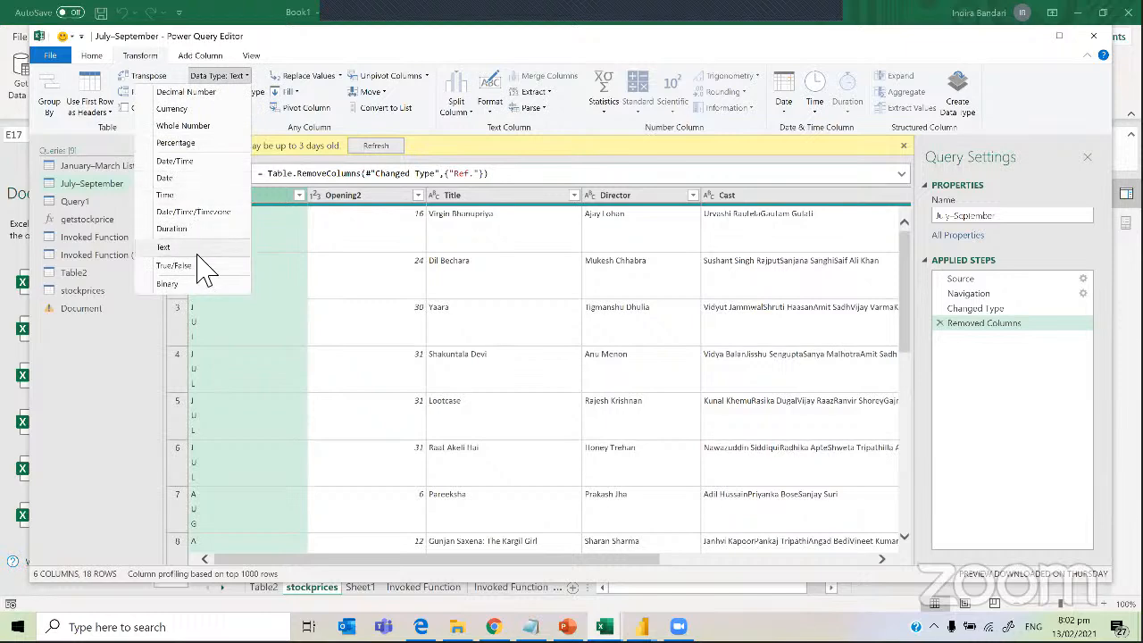
click(319, 16)
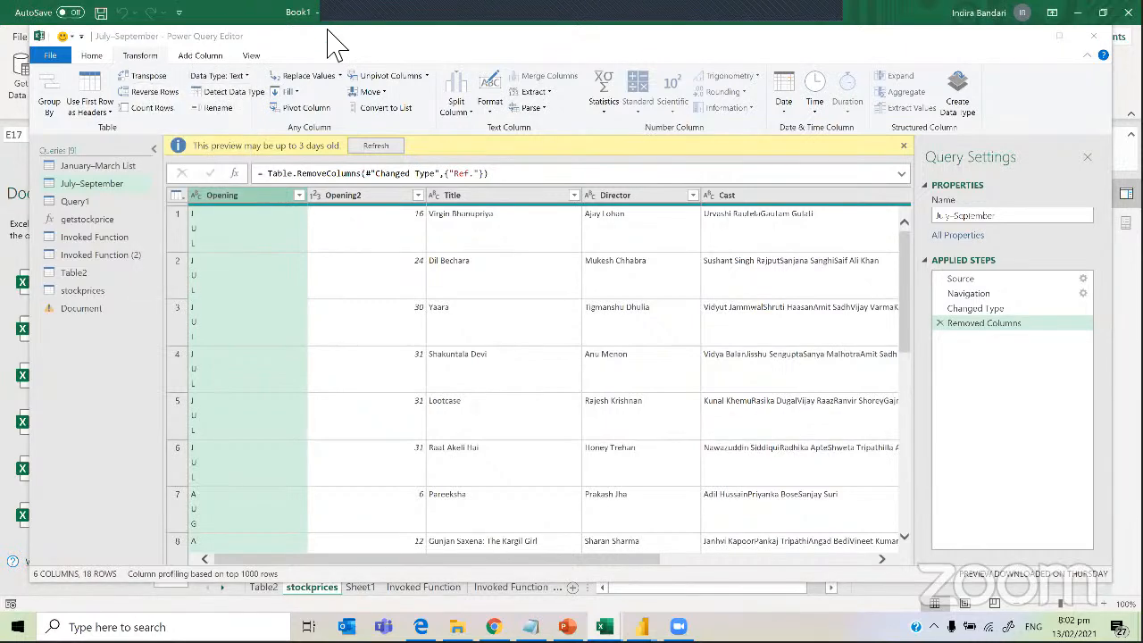
click(382, 237)
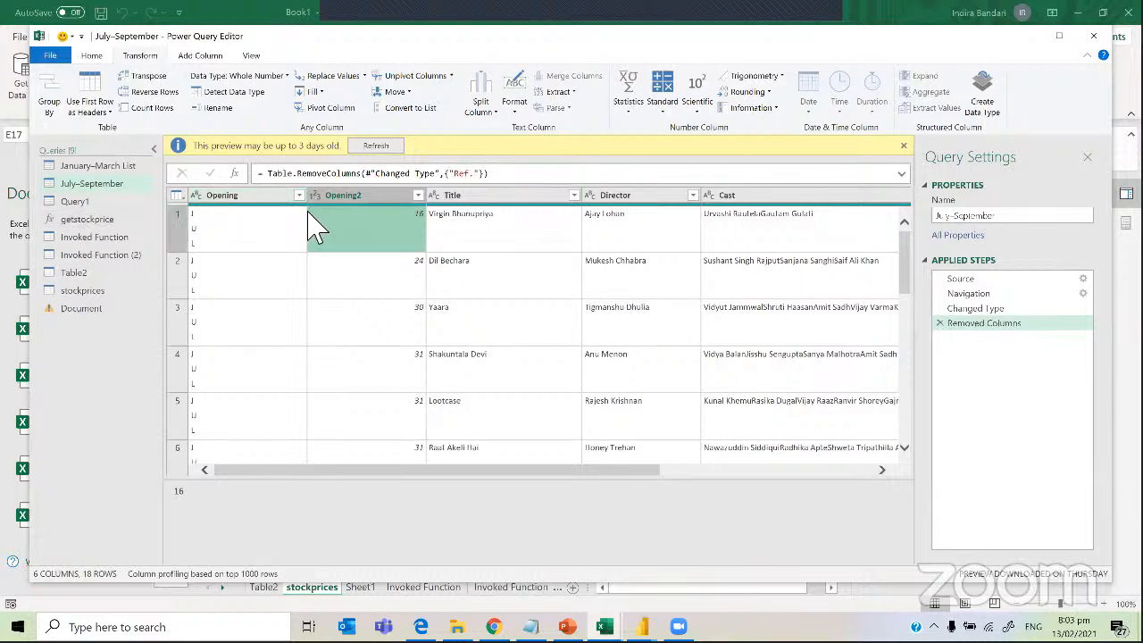
Remove the top 2 rows from the July–September query and compare the result with the preceding Removed Columns step
click(221, 228)
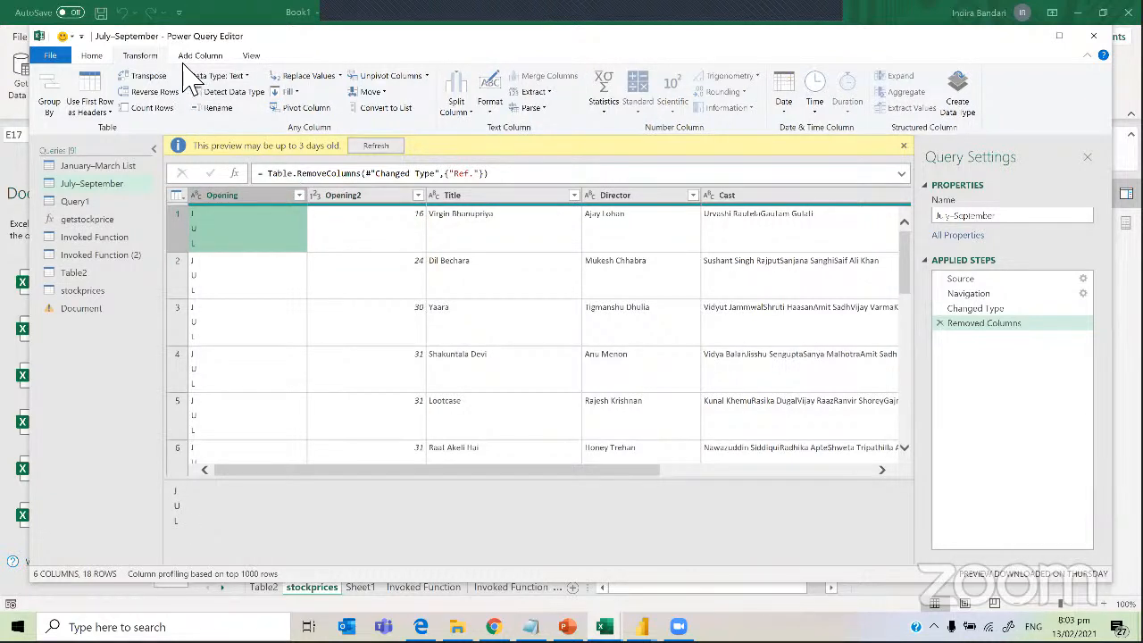
click(97, 58)
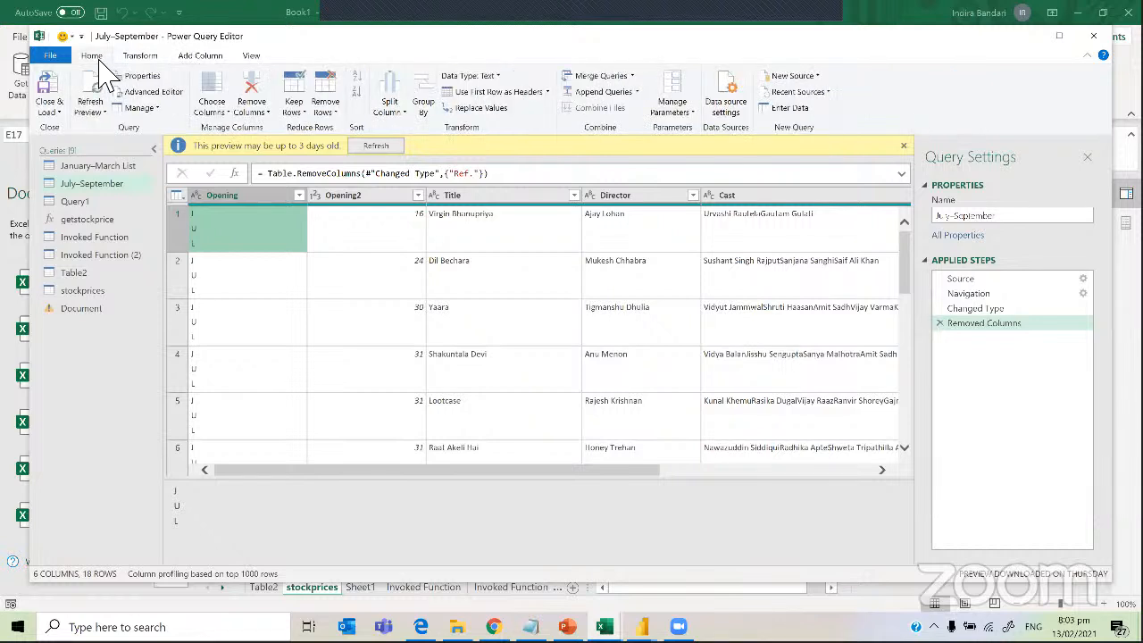
click(332, 113)
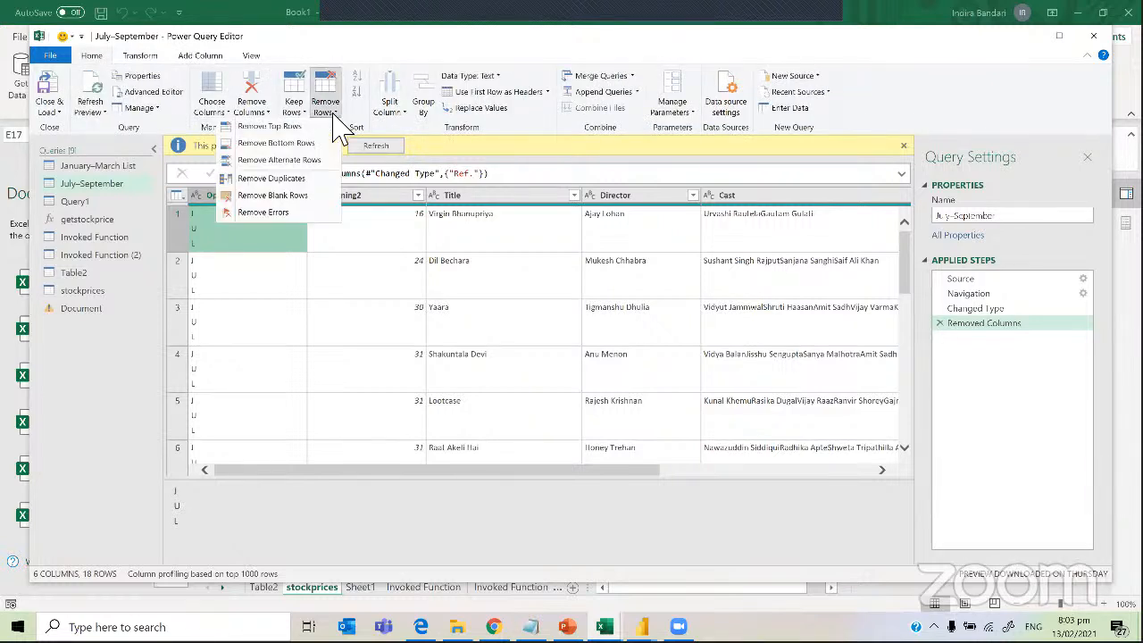
click(285, 131)
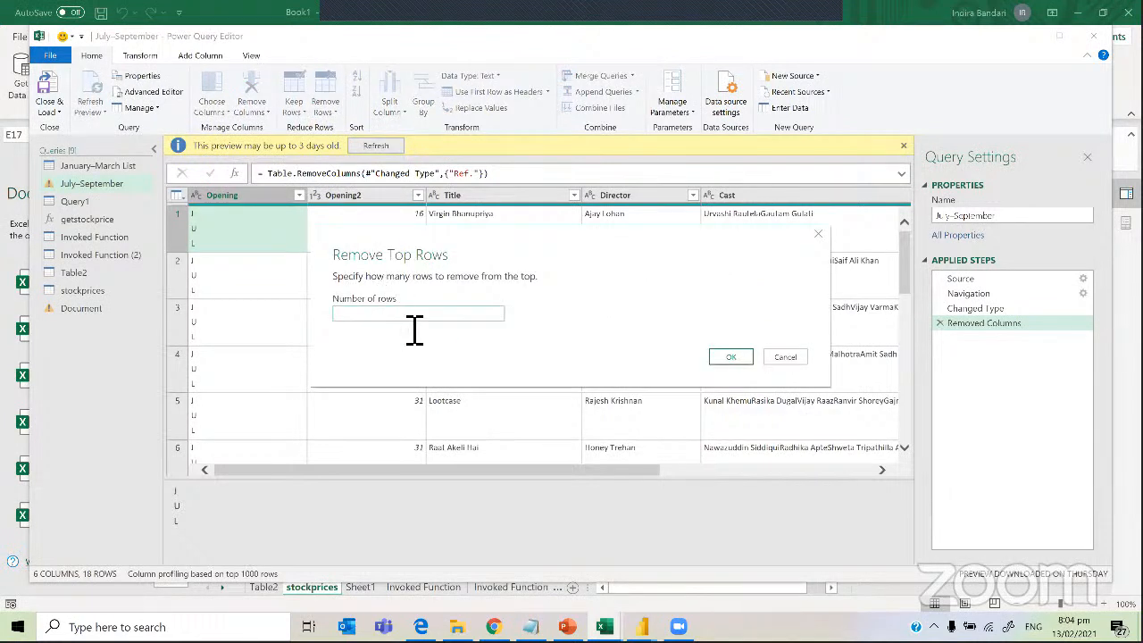
text(2)
click(728, 358)
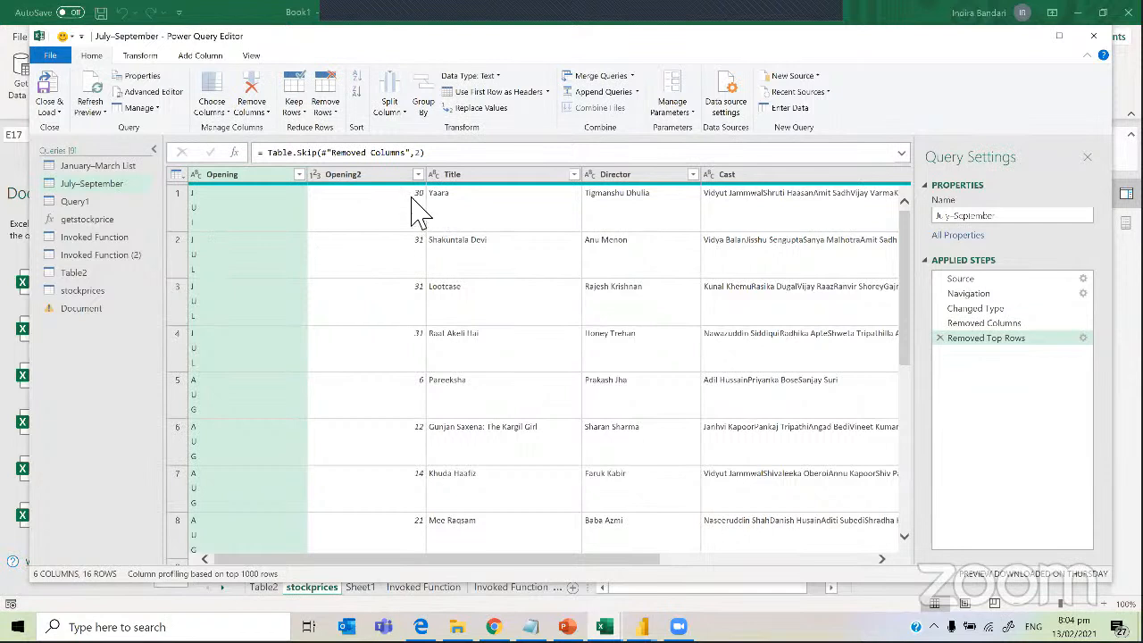
click(965, 324)
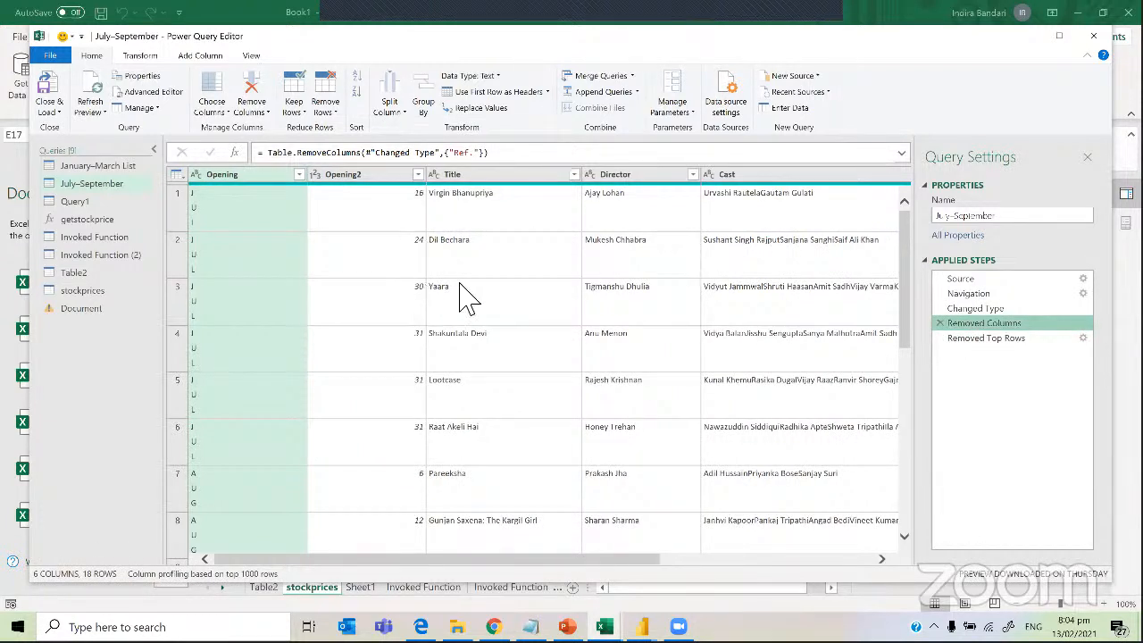
click(976, 339)
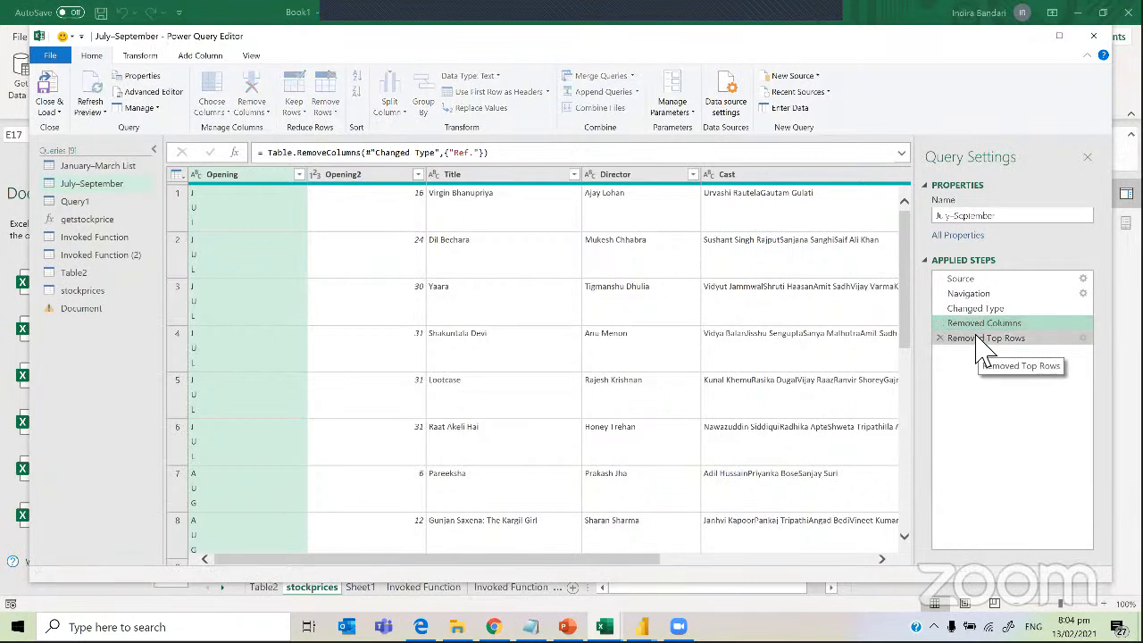